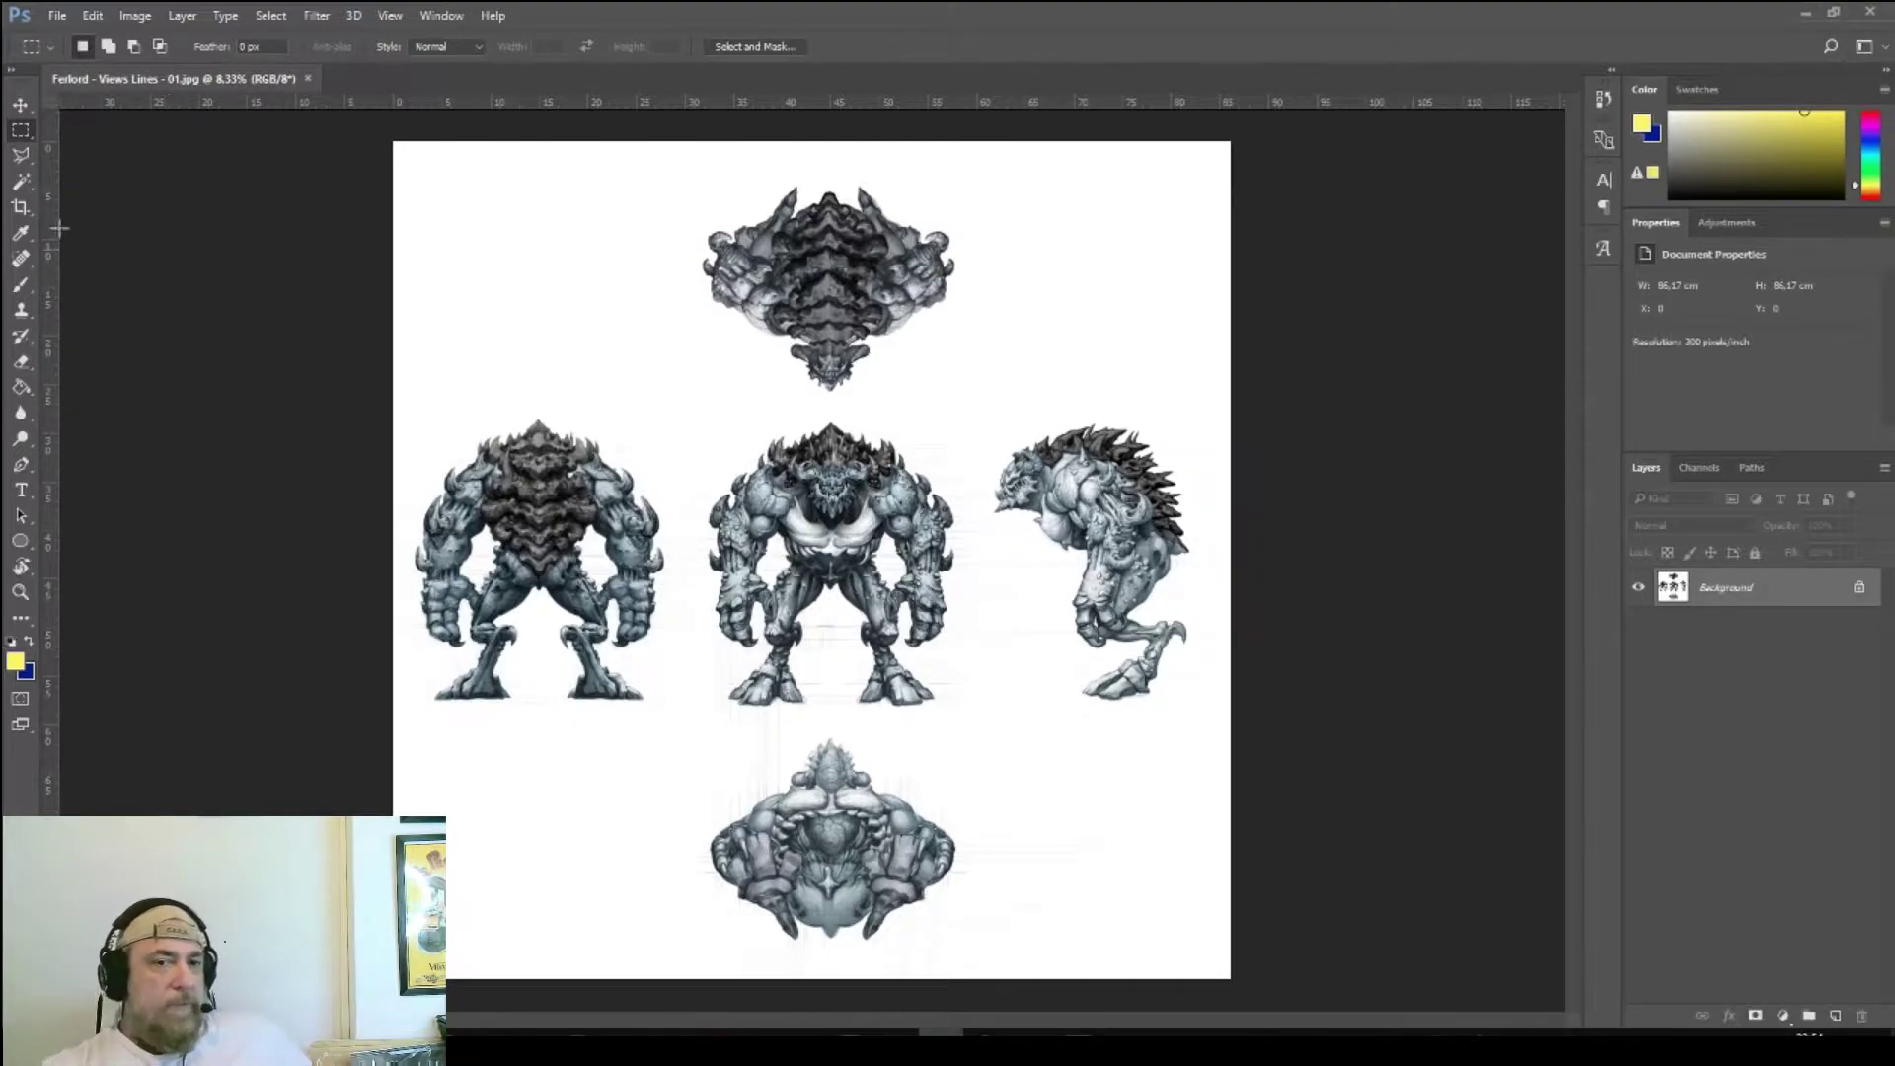
- Select the creature's front view on the views sheet with a rectangular marquee and copy it
scroll(528, 483, "up", 8, "alt")
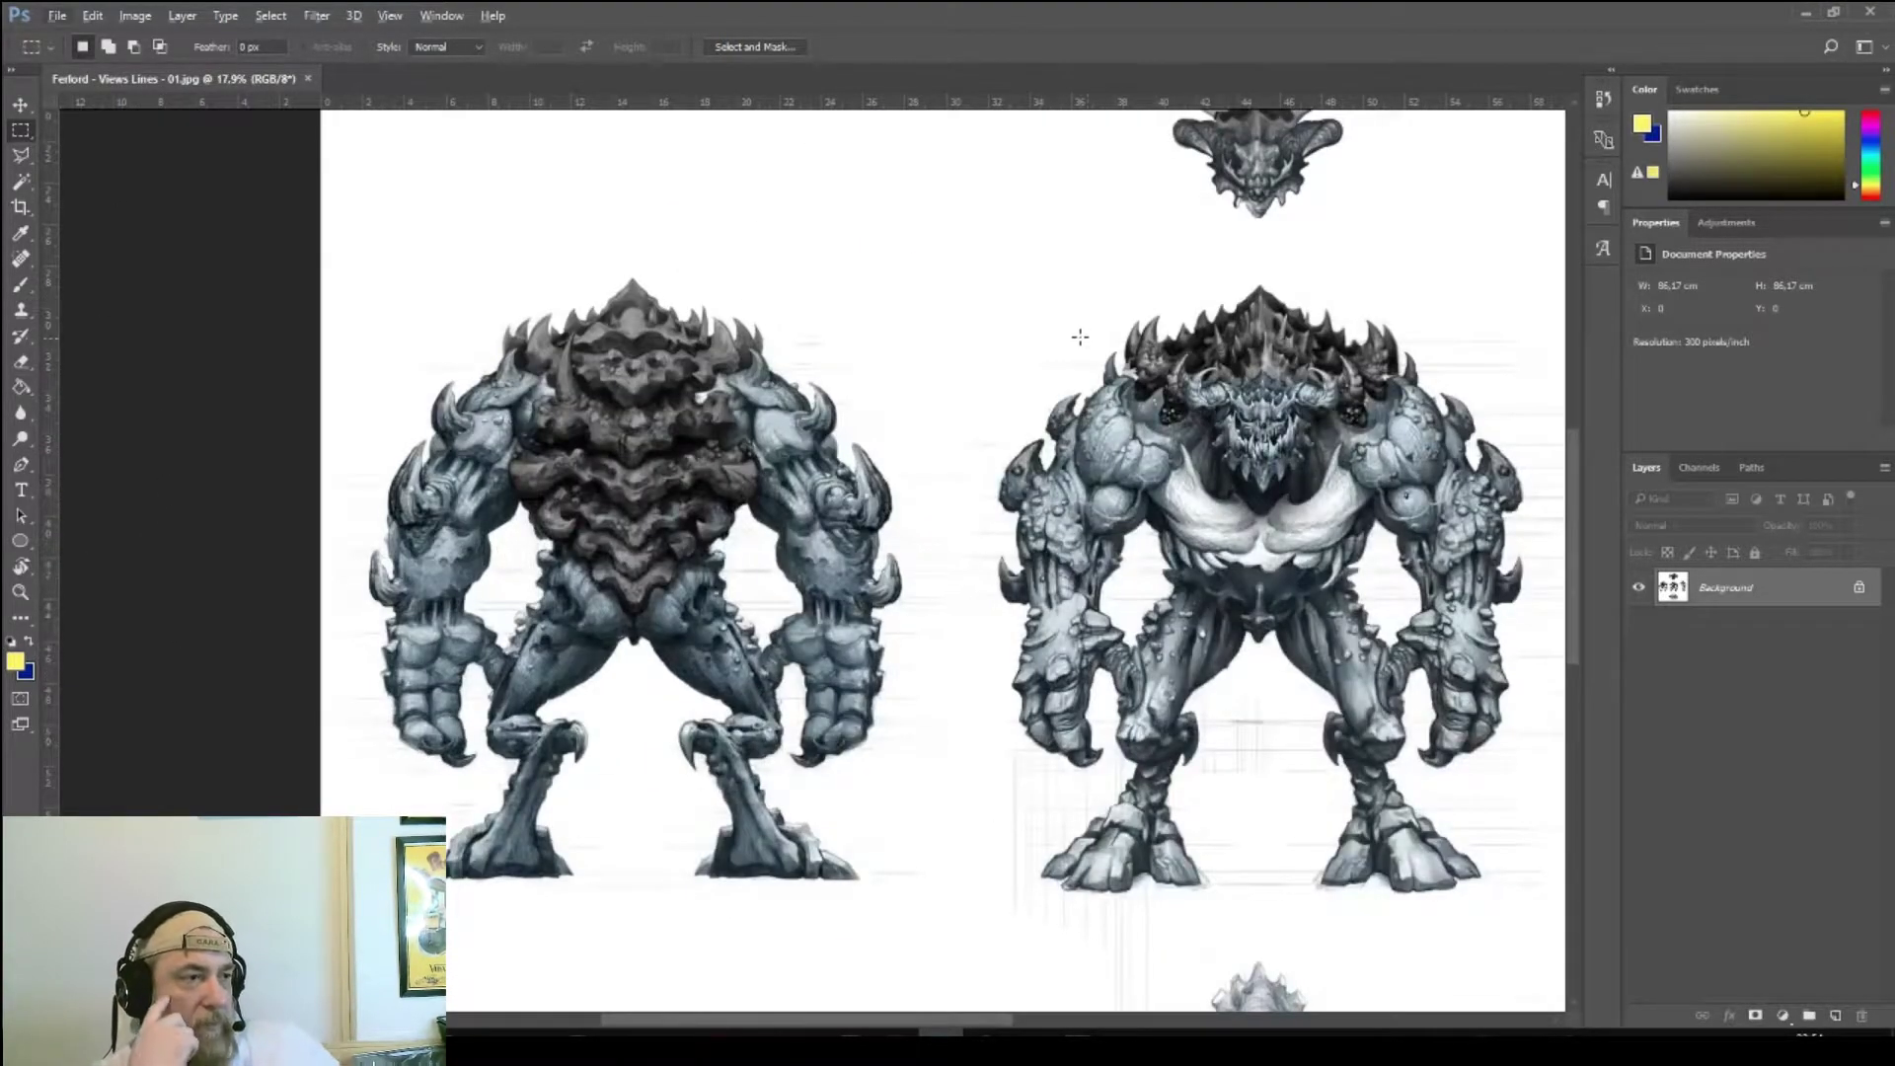
mouse_move(1520, 928)
left_mouse_down()
mouse_move(1558, 908)
mouse_move(1549, 925)
mouse_move(1569, 928)
mouse_move(1504, 925)
left_mouse_up()
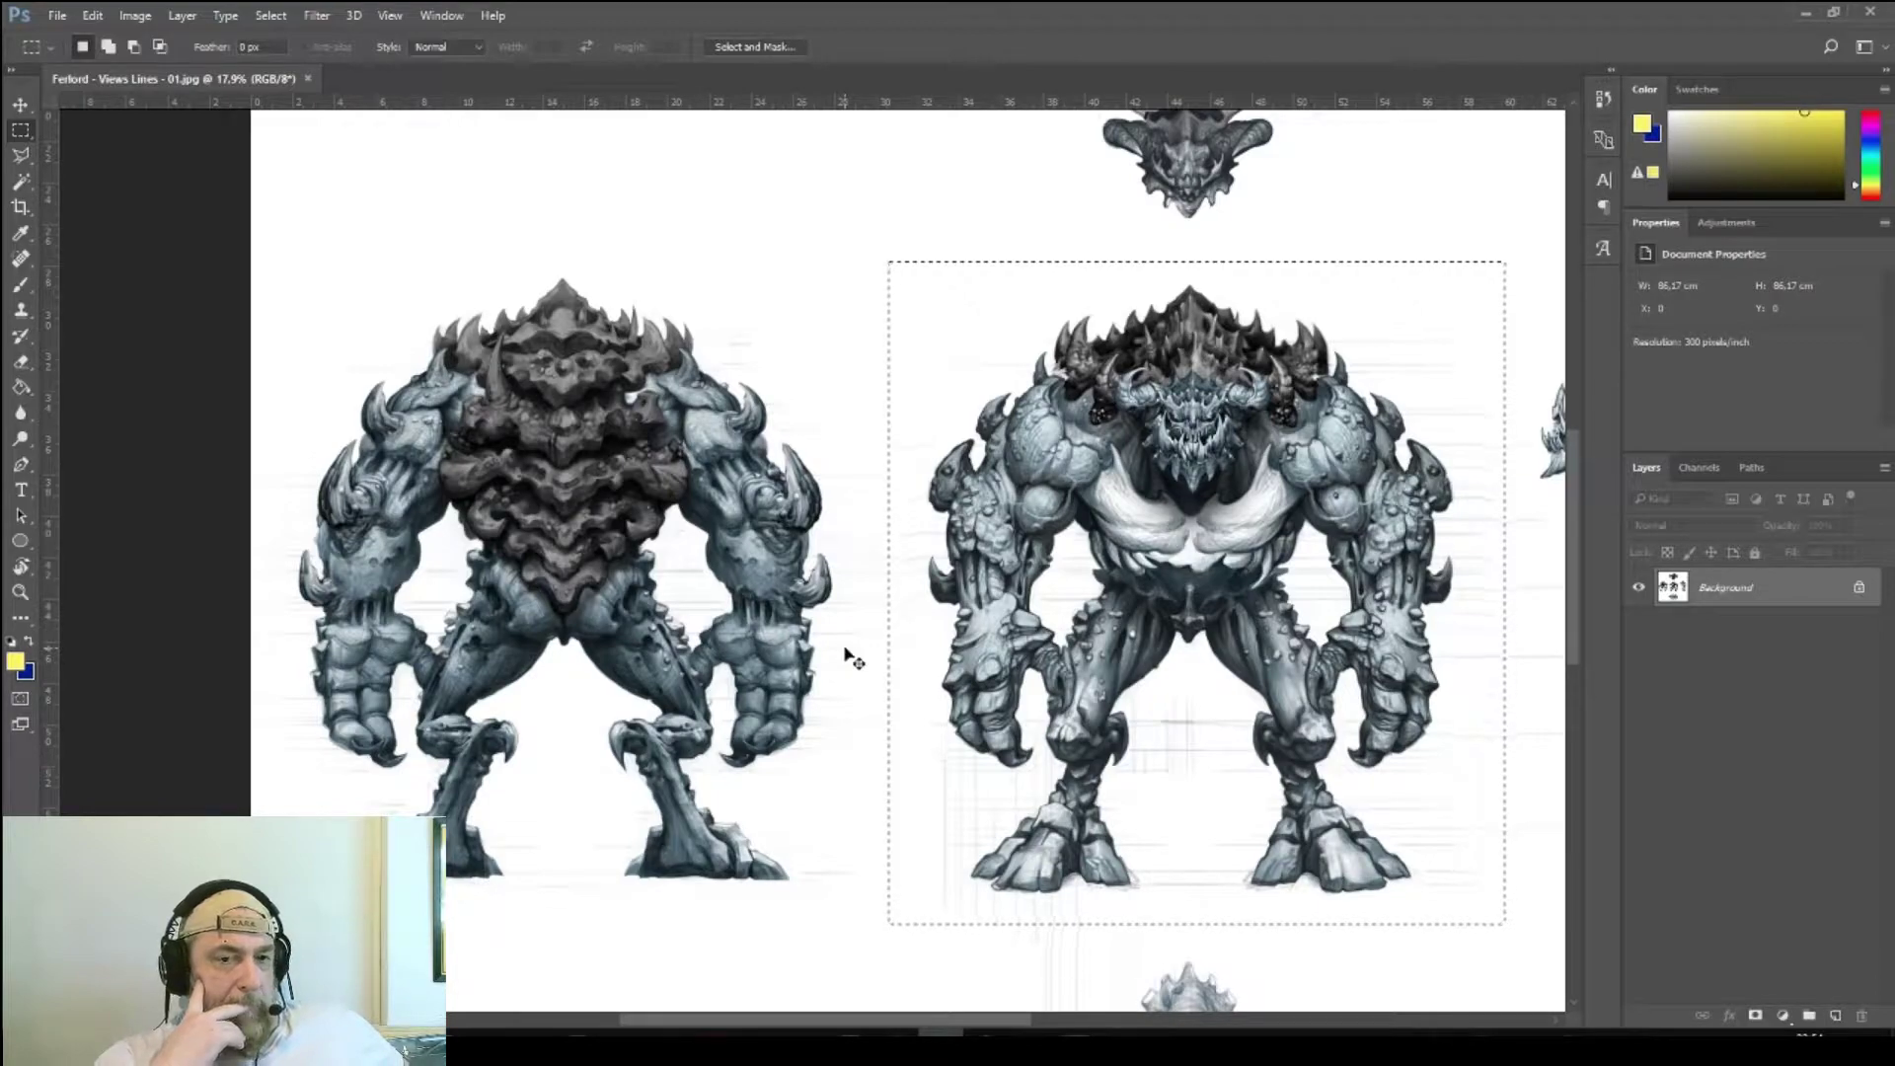
left_click(92, 14)
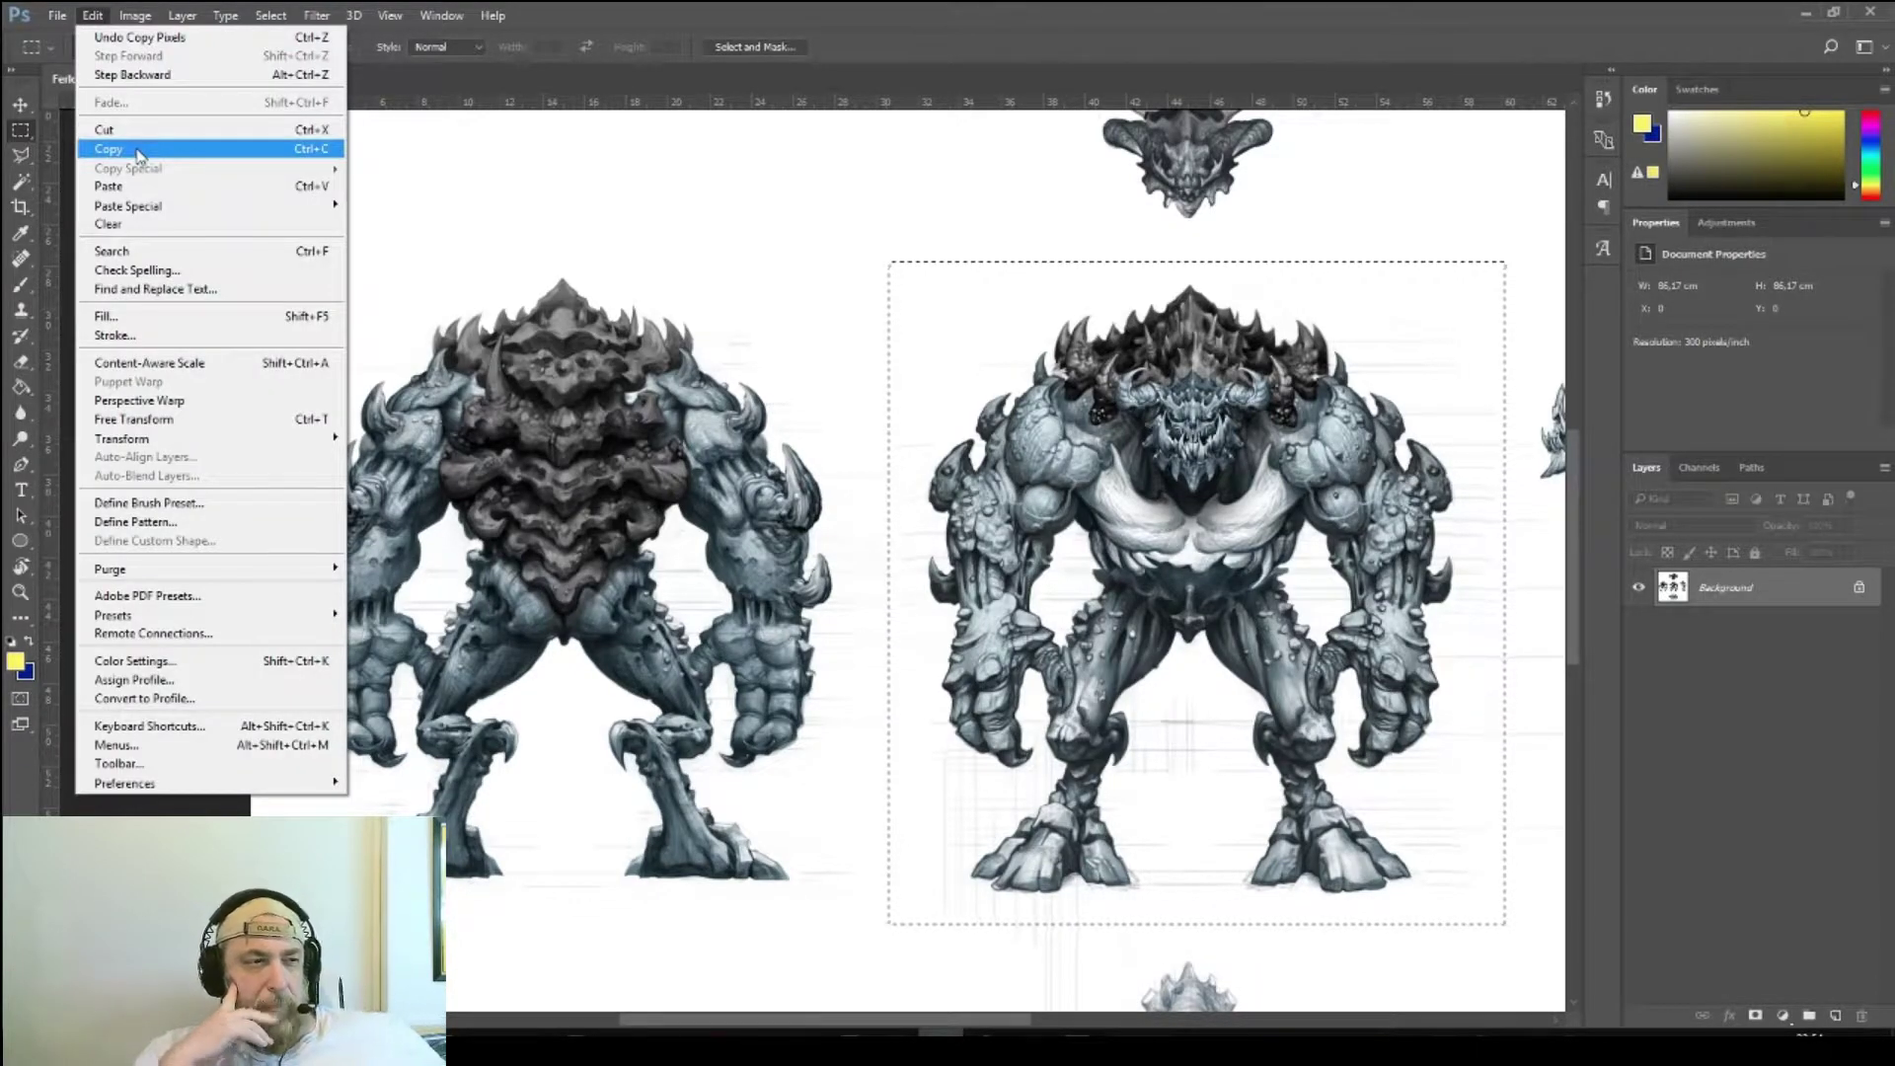
left_click(138, 150)
left_click(57, 14)
left_click(71, 39)
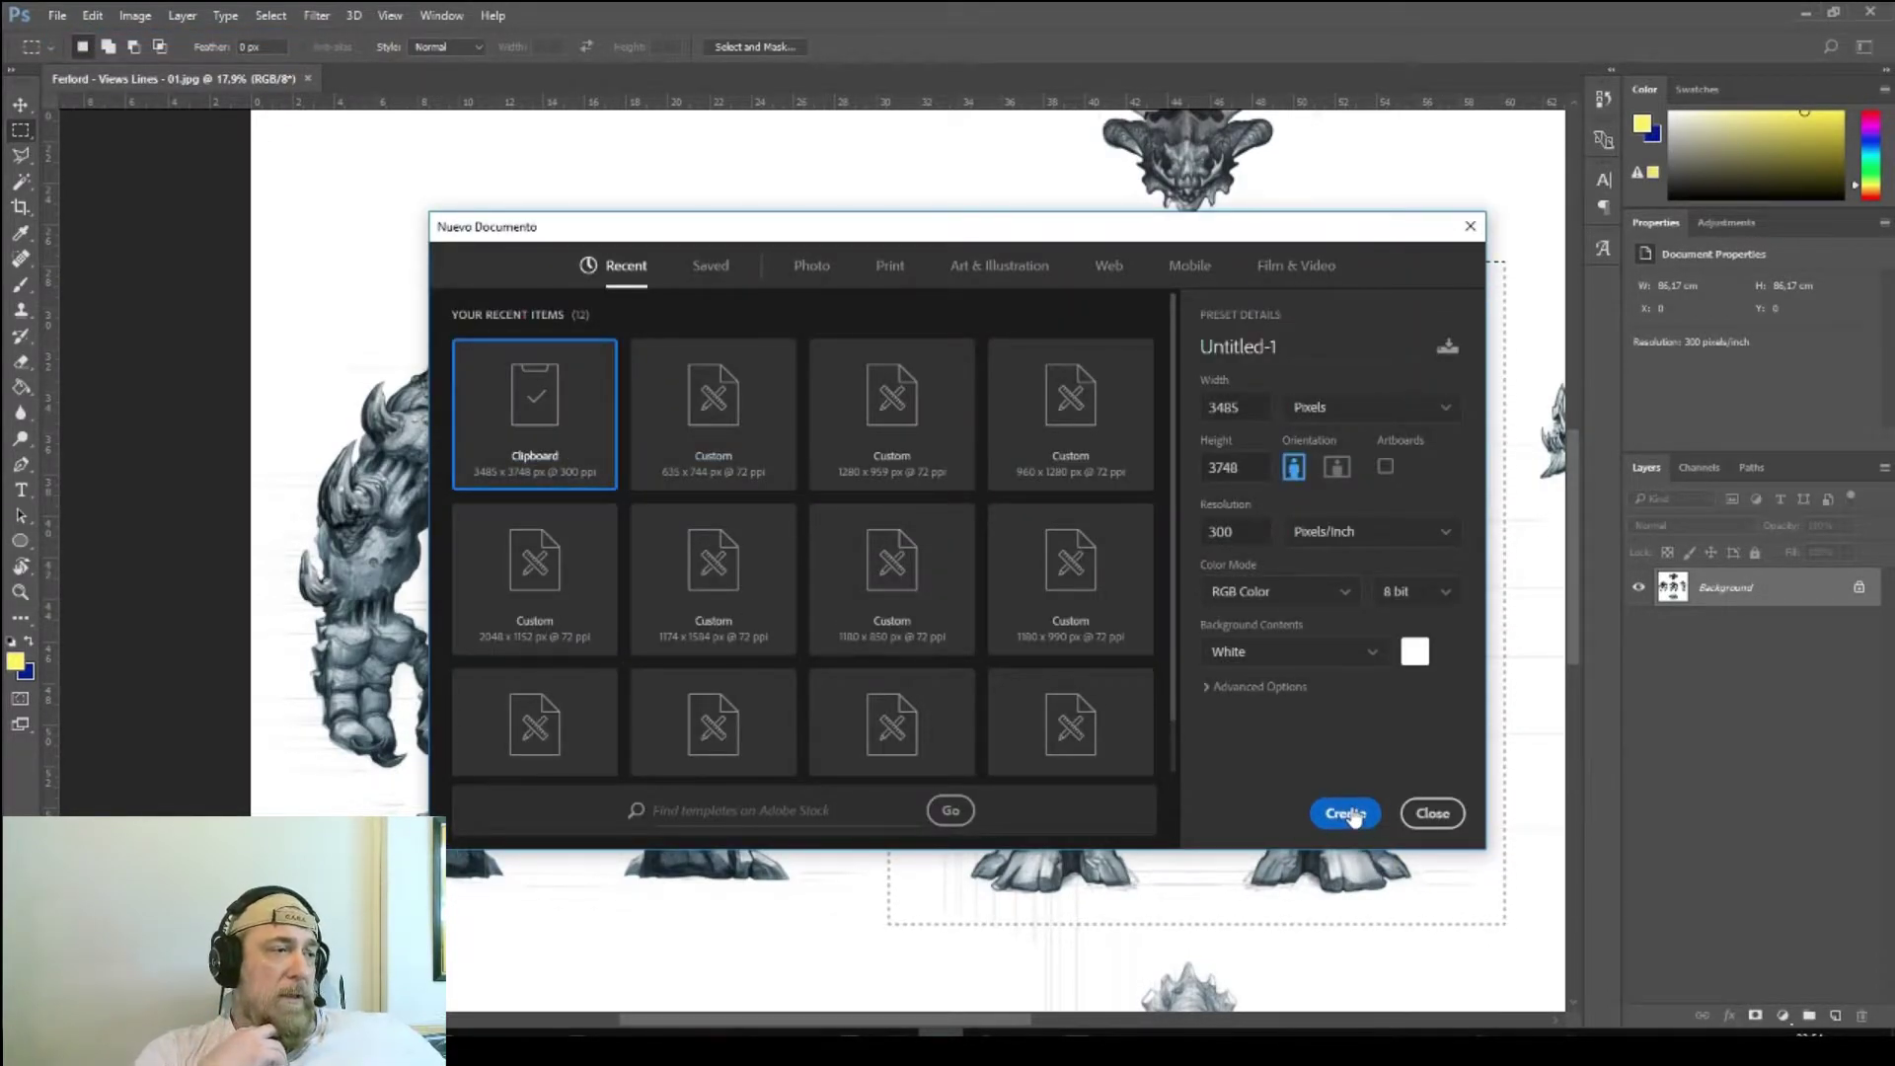
left_click(1433, 815)
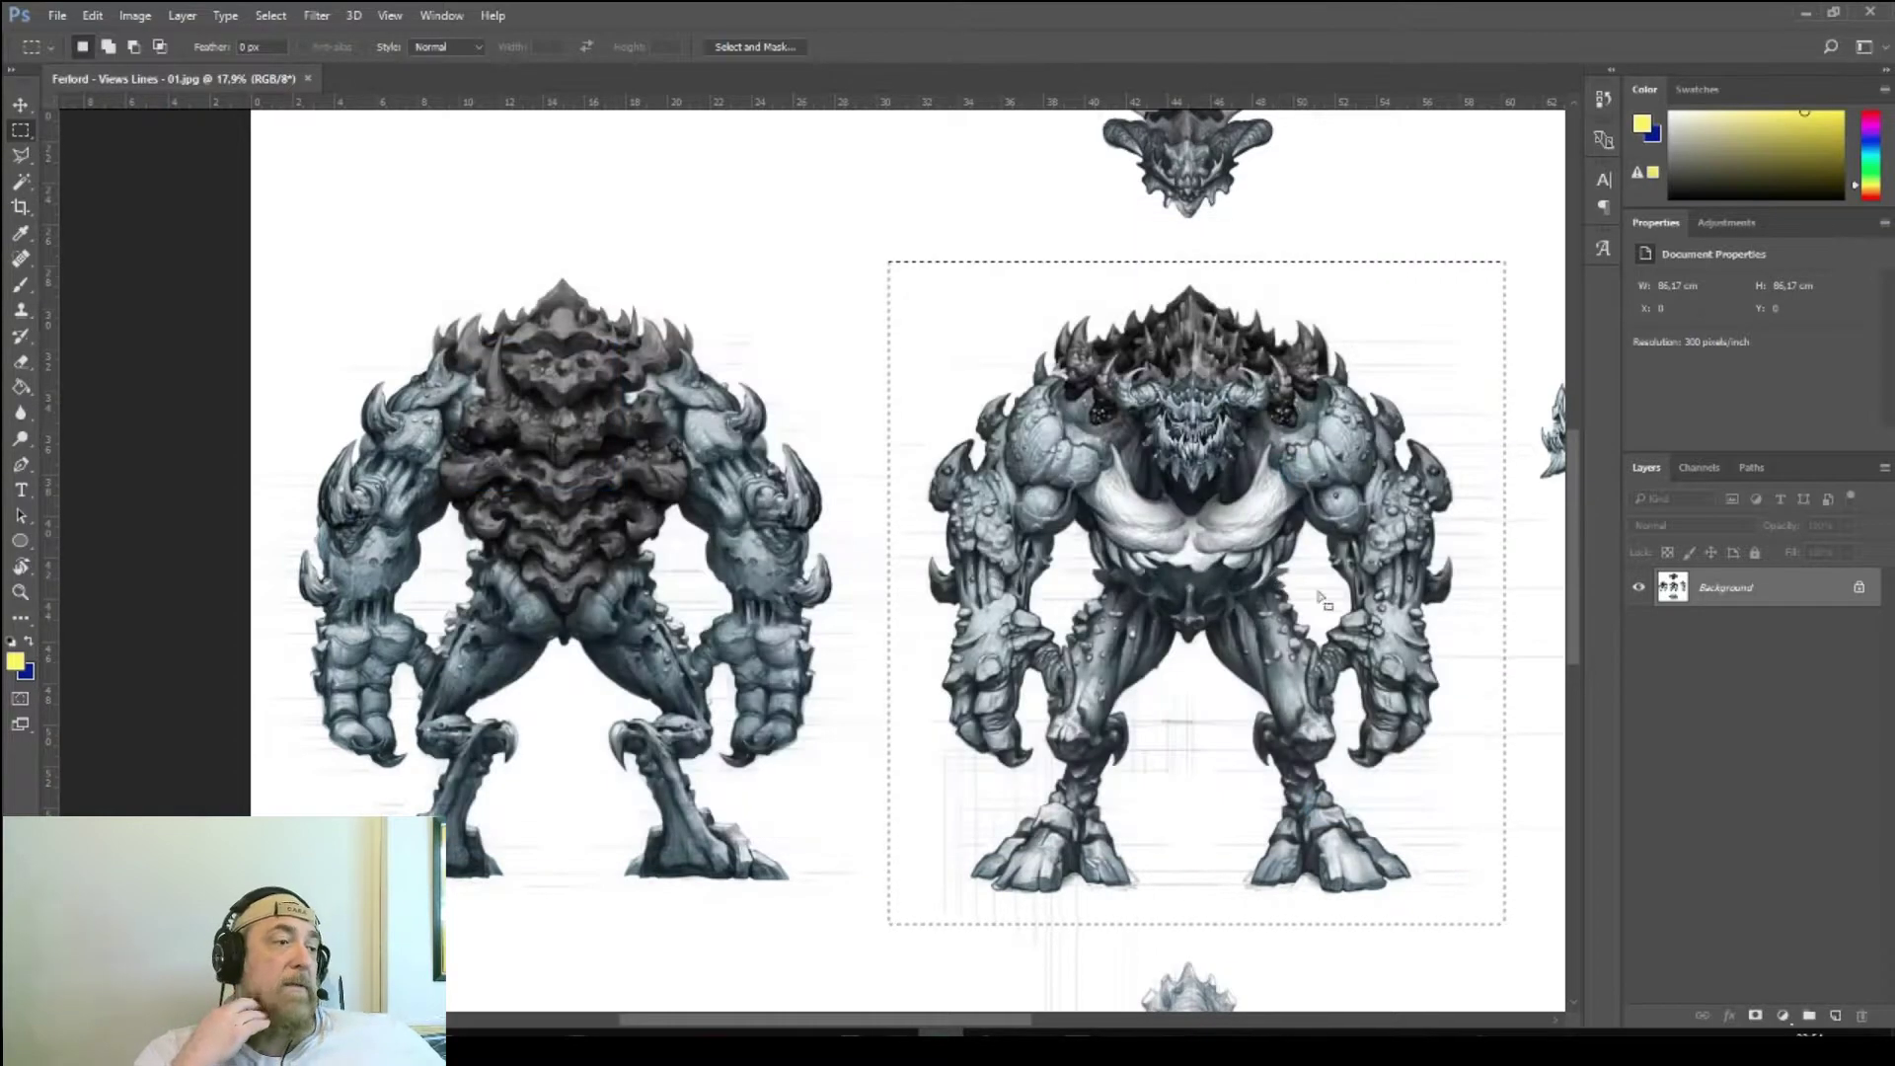
- Convert the locked Background of the views sheet into a regular layer named Layer 0
right_click(1714, 588)
left_click(1722, 596)
key("Return")
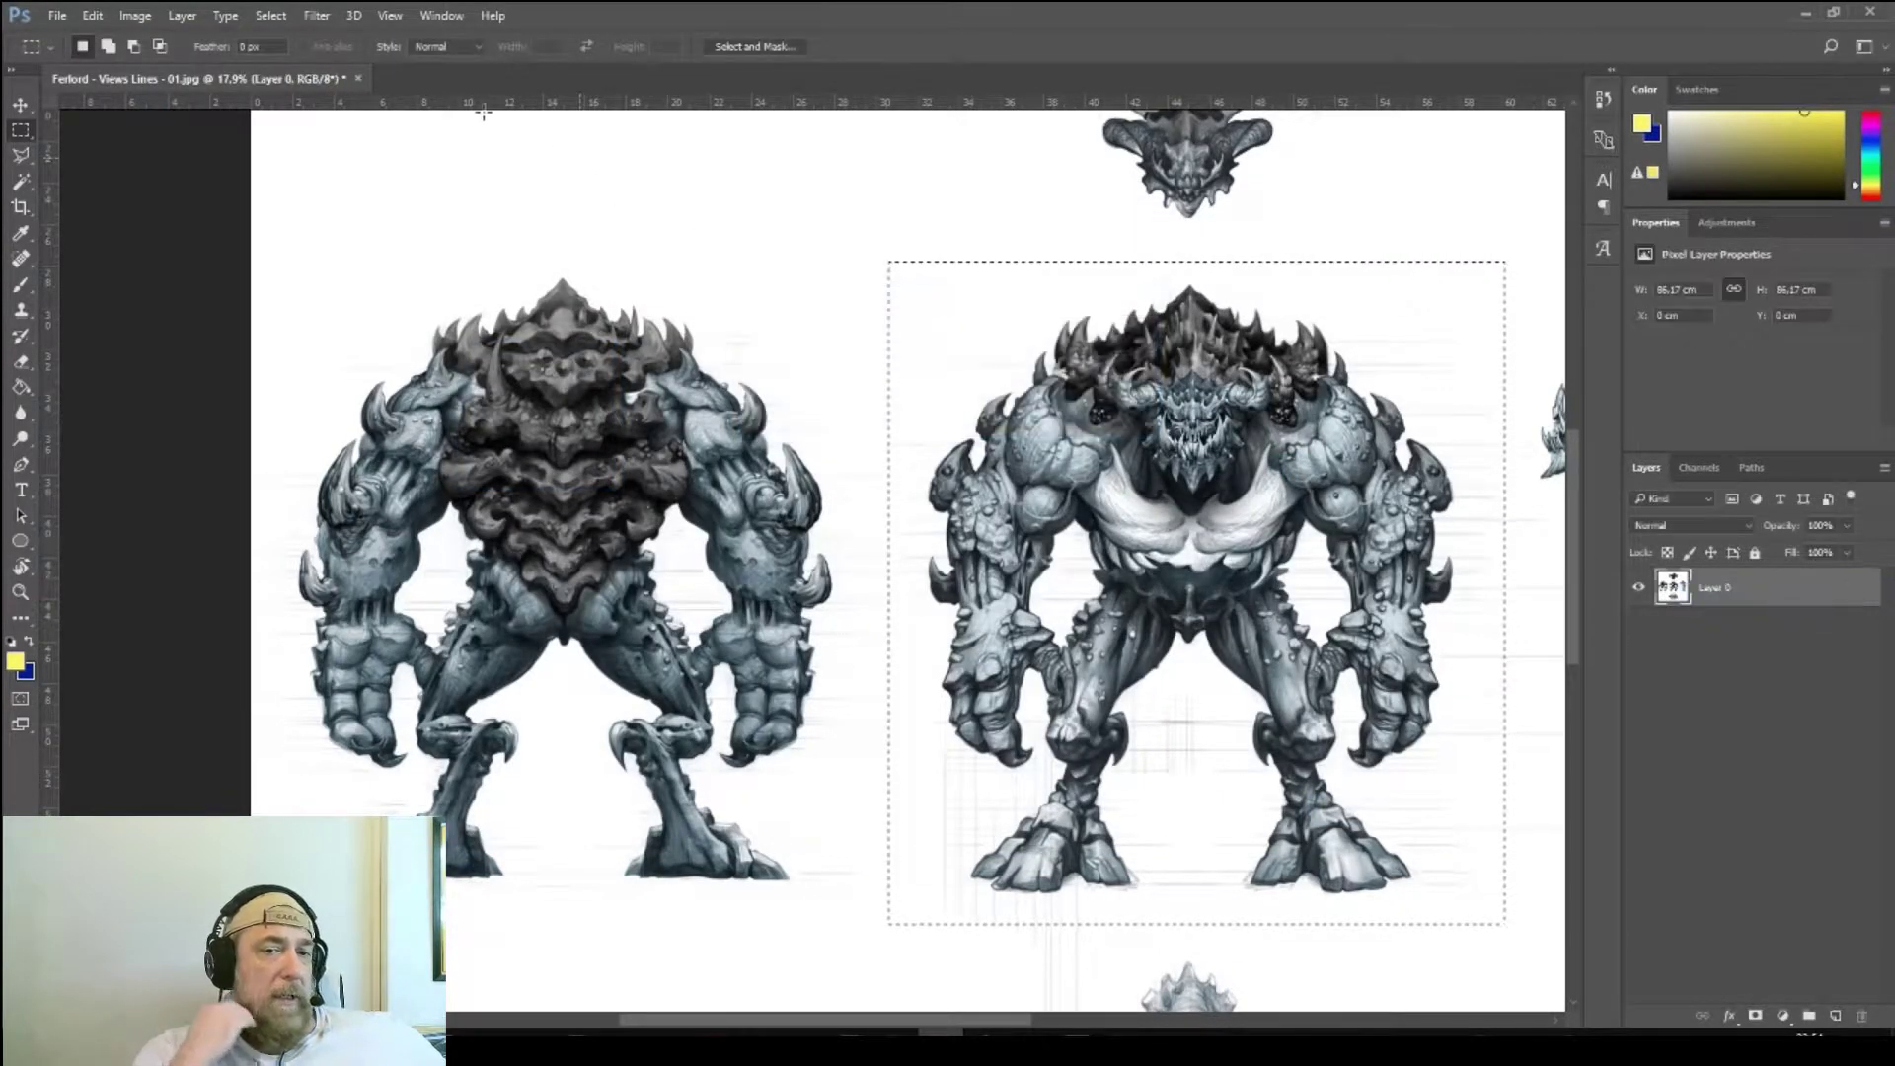
- Copy the selected front view and paste it into a new document created from the 3485 x 3748 px, 300 ppi Clipboard preset
left_click(93, 15)
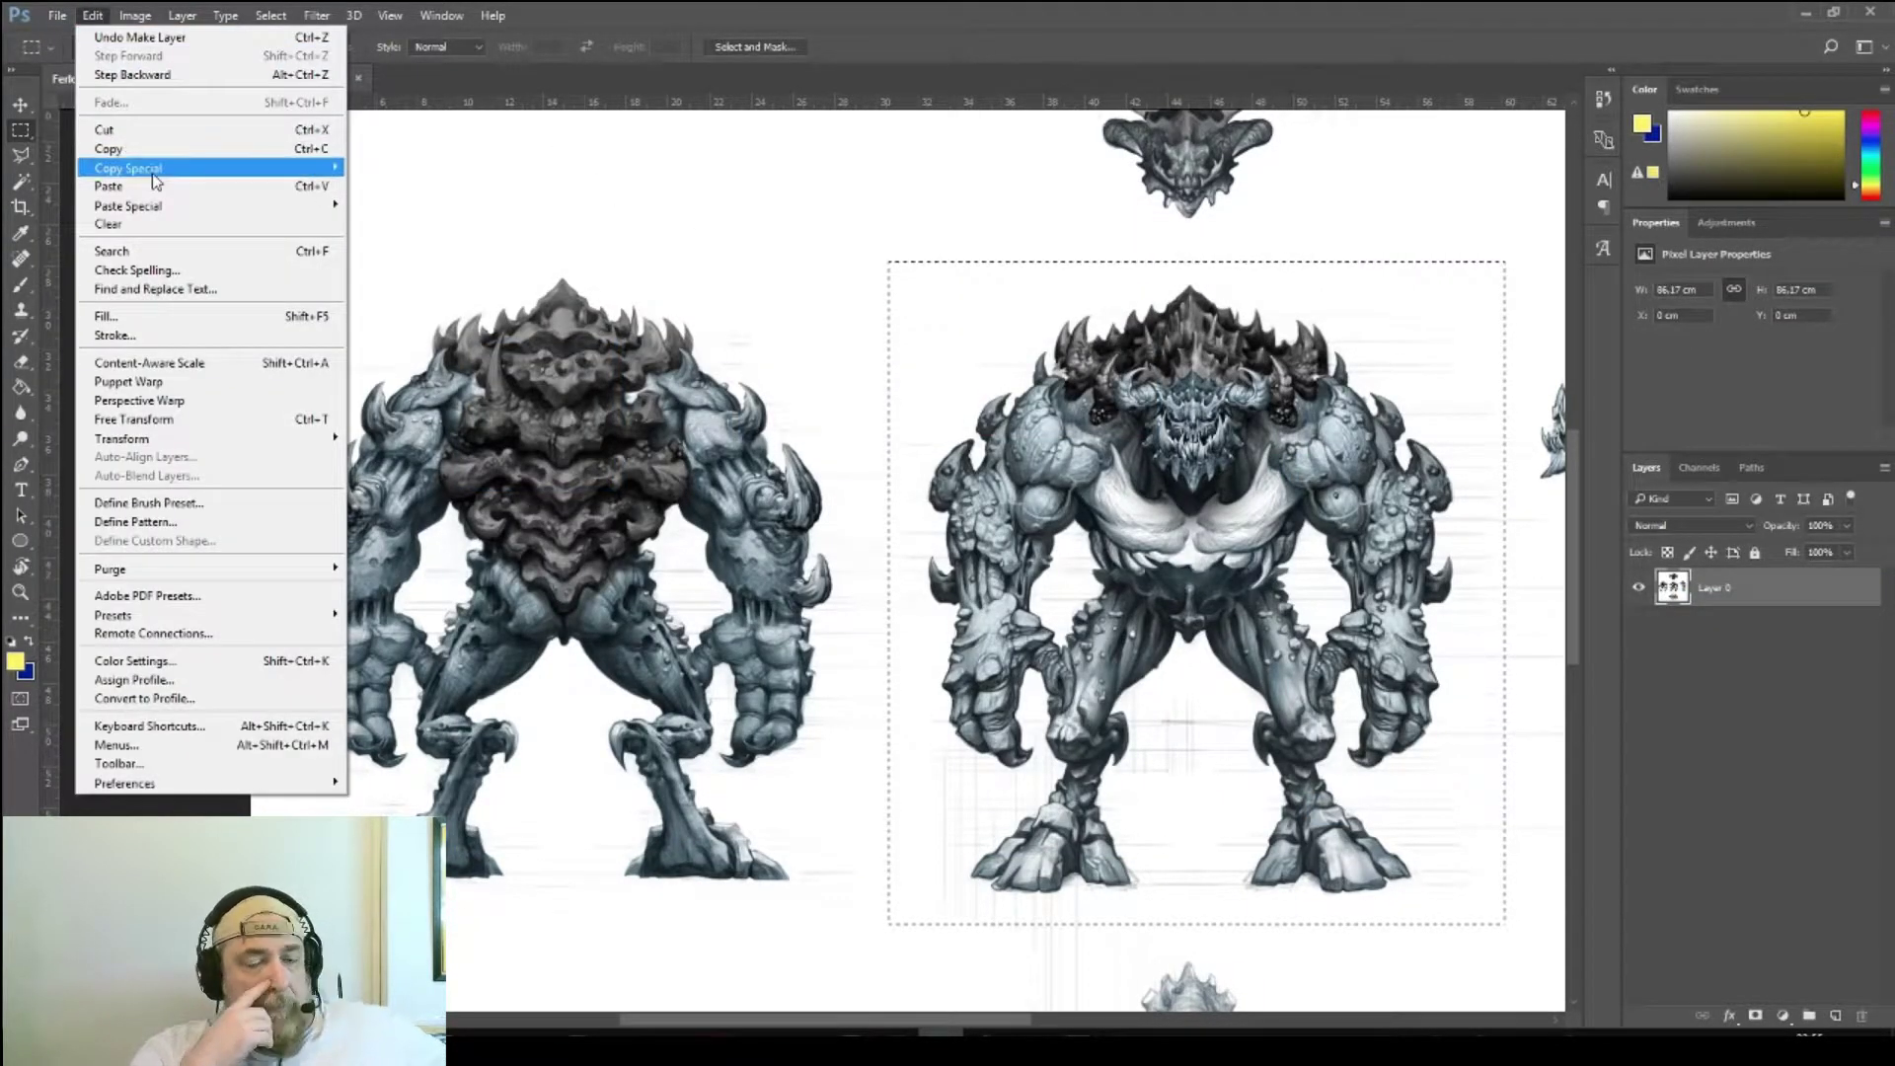
left_click(144, 153)
left_click(58, 15)
left_click(89, 37)
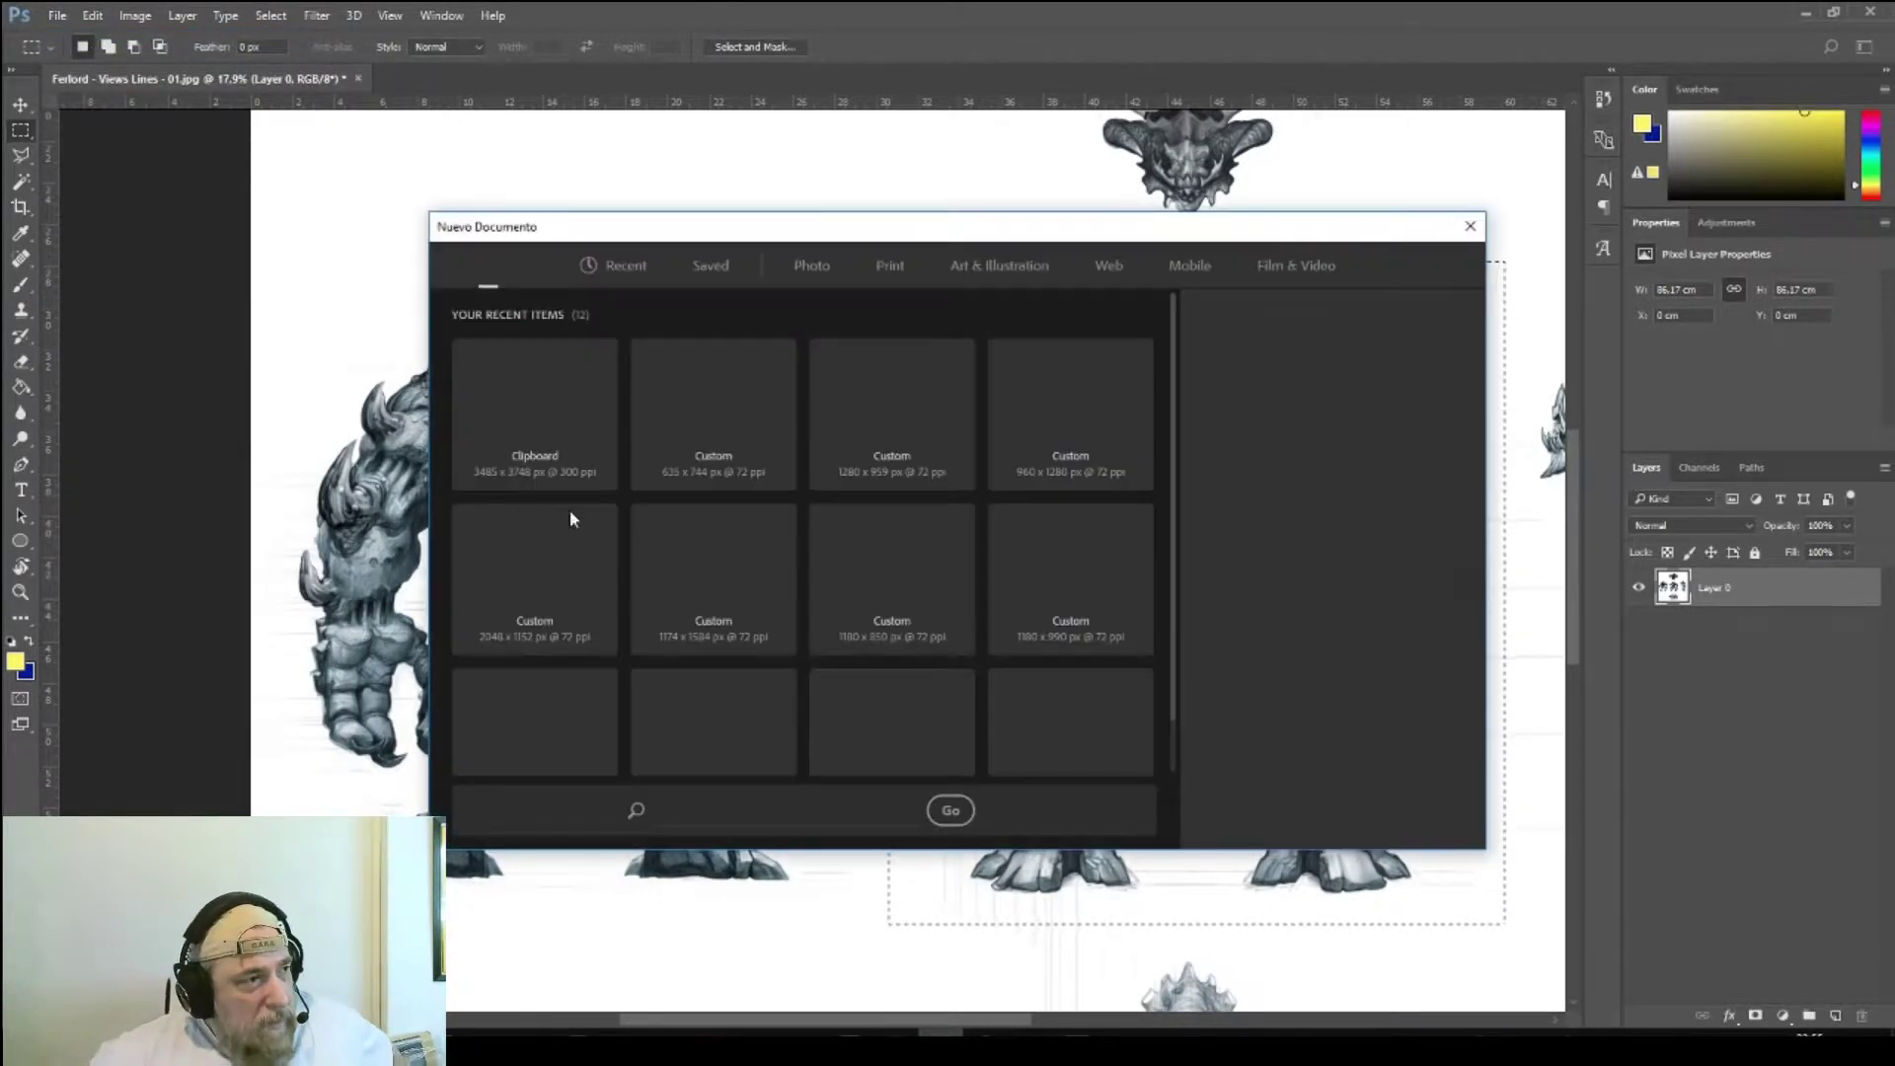
double_click(580, 444)
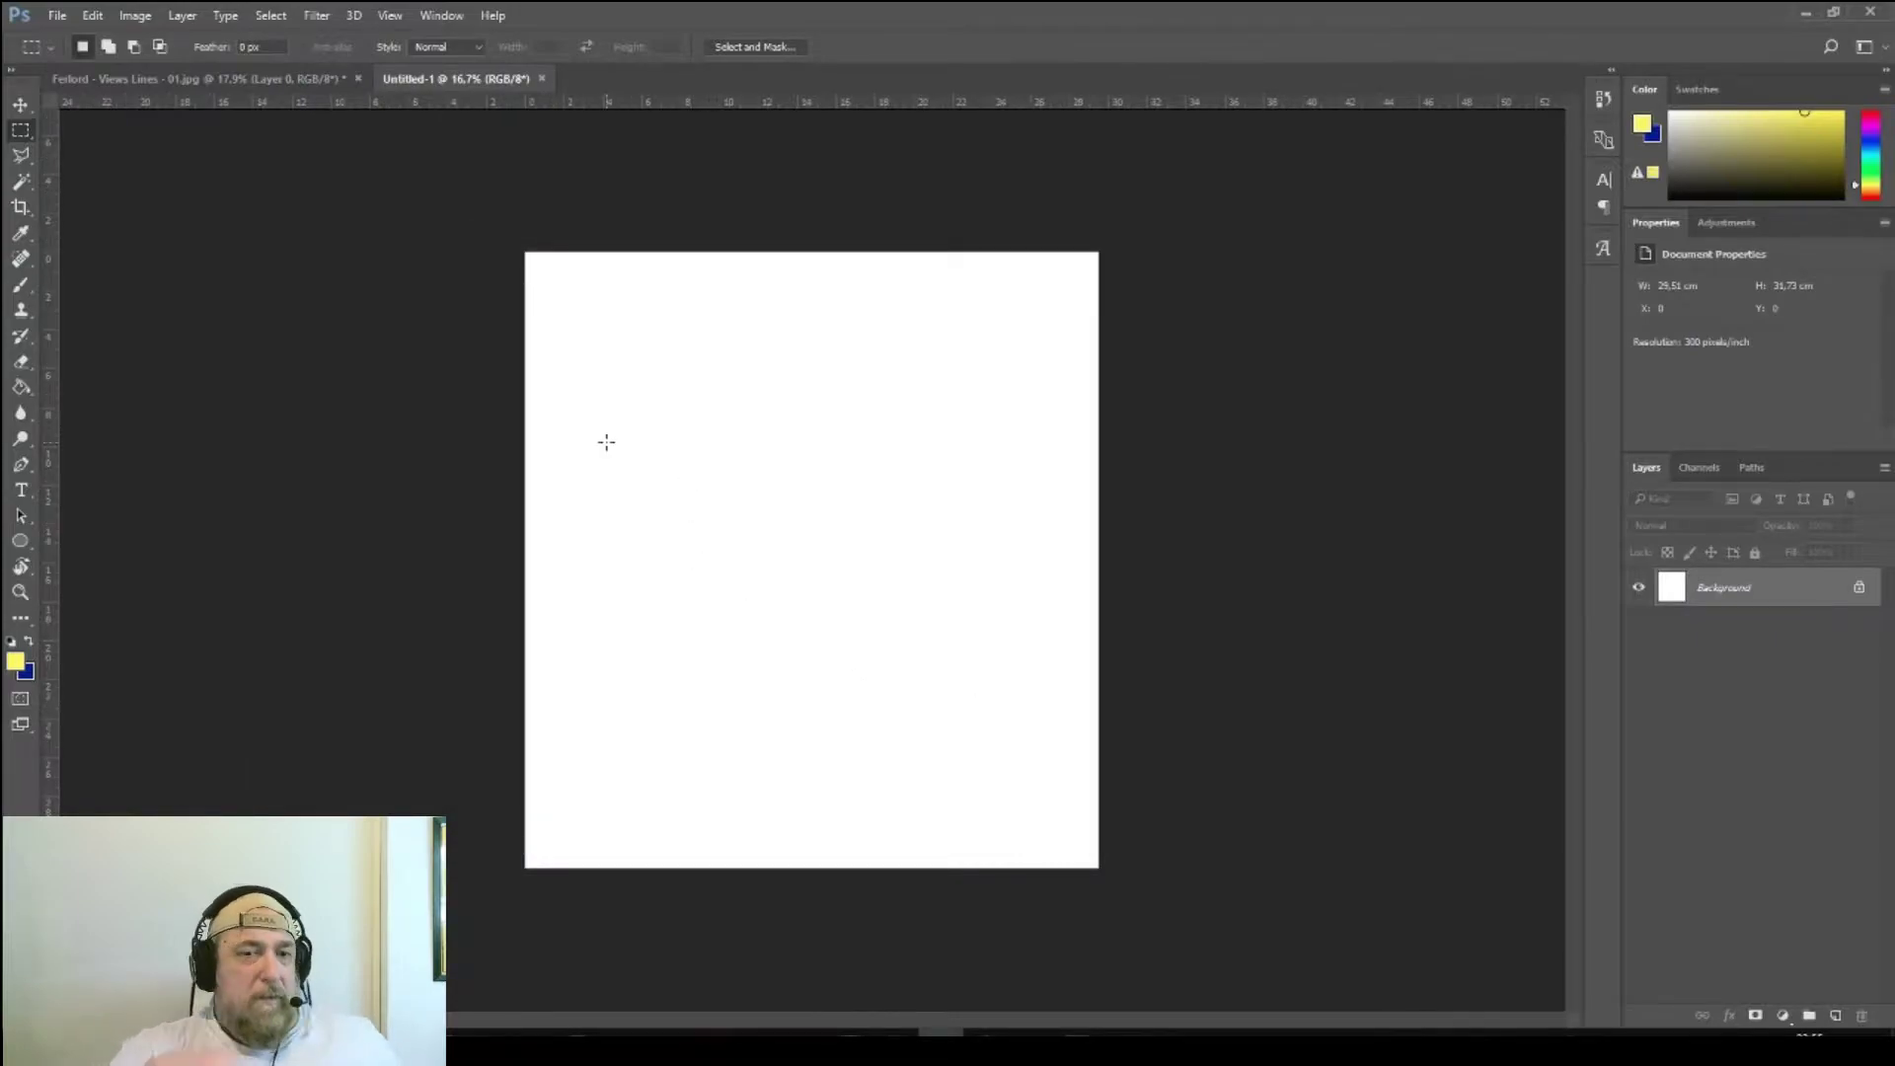
key("ctrl+v")
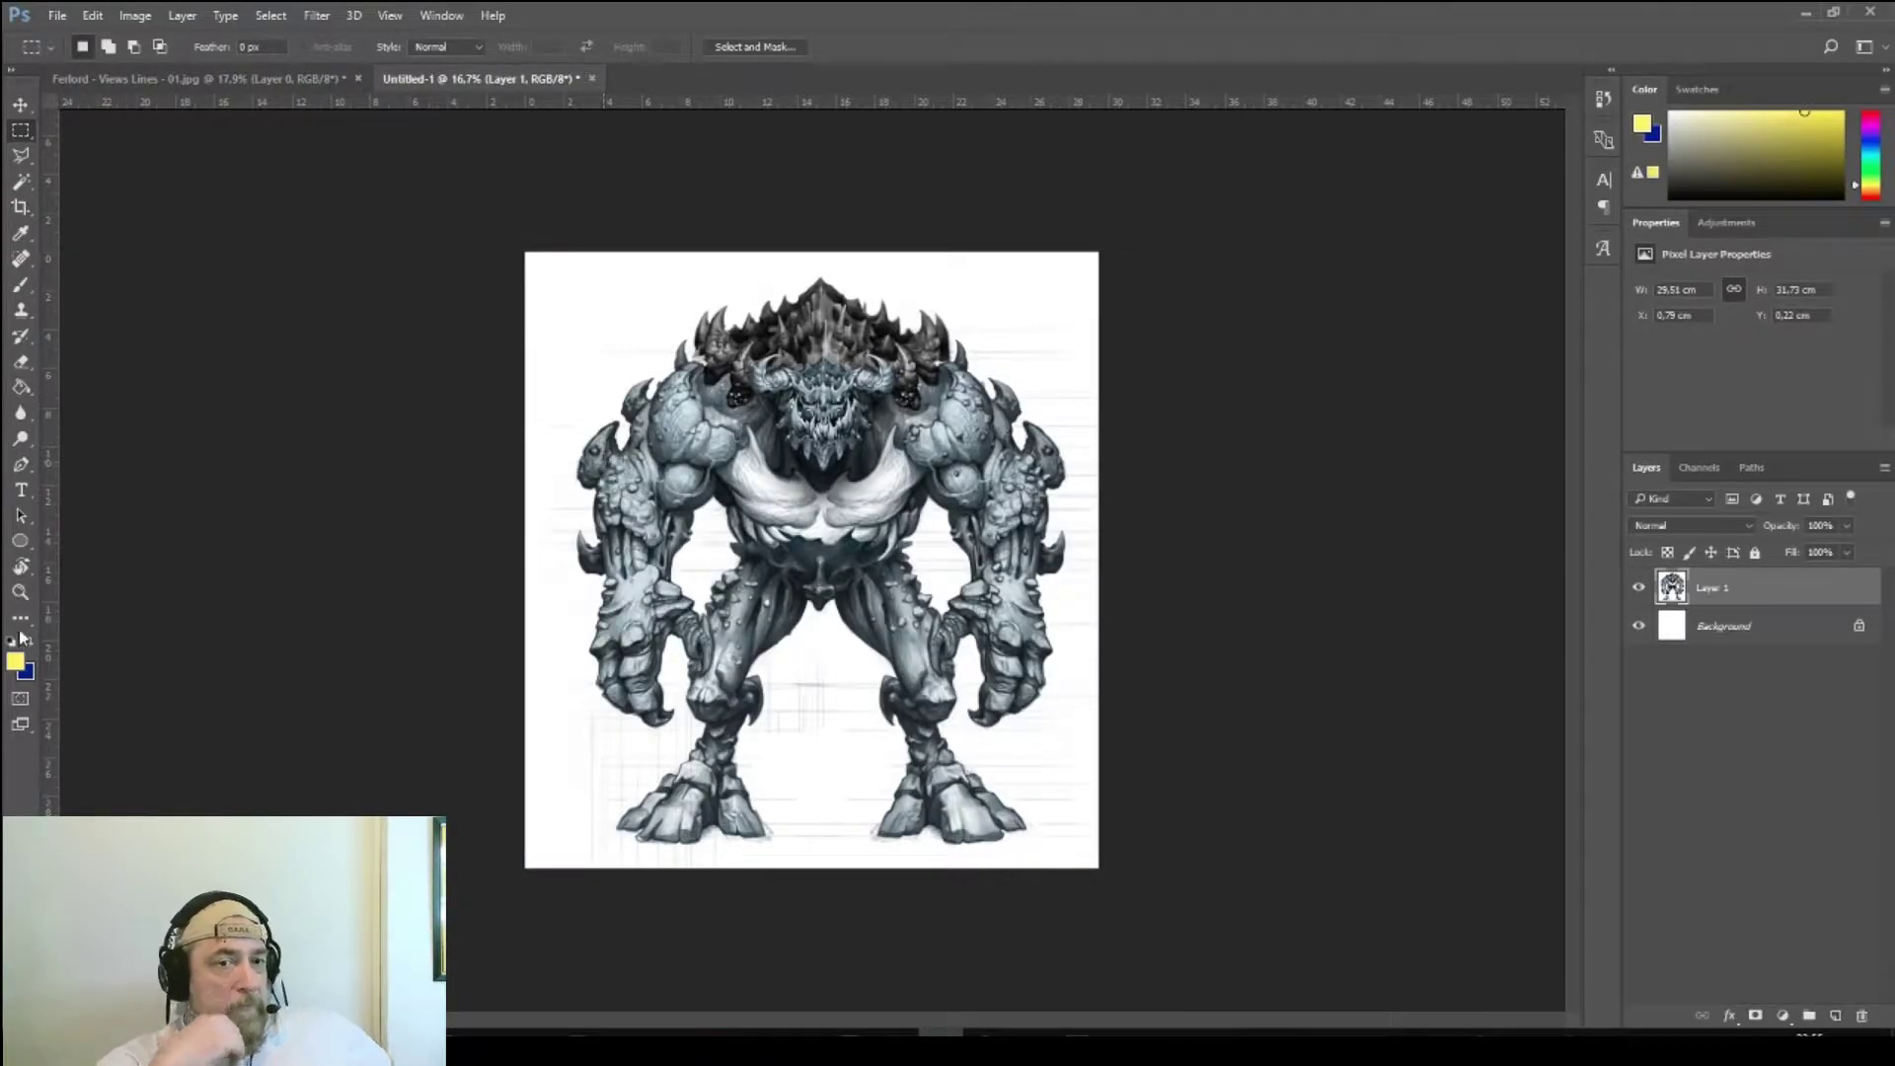
- Inspect the pasted front view at 100% zoom and fit the whole image to the screen
left_click(20, 594)
double_click(20, 592)
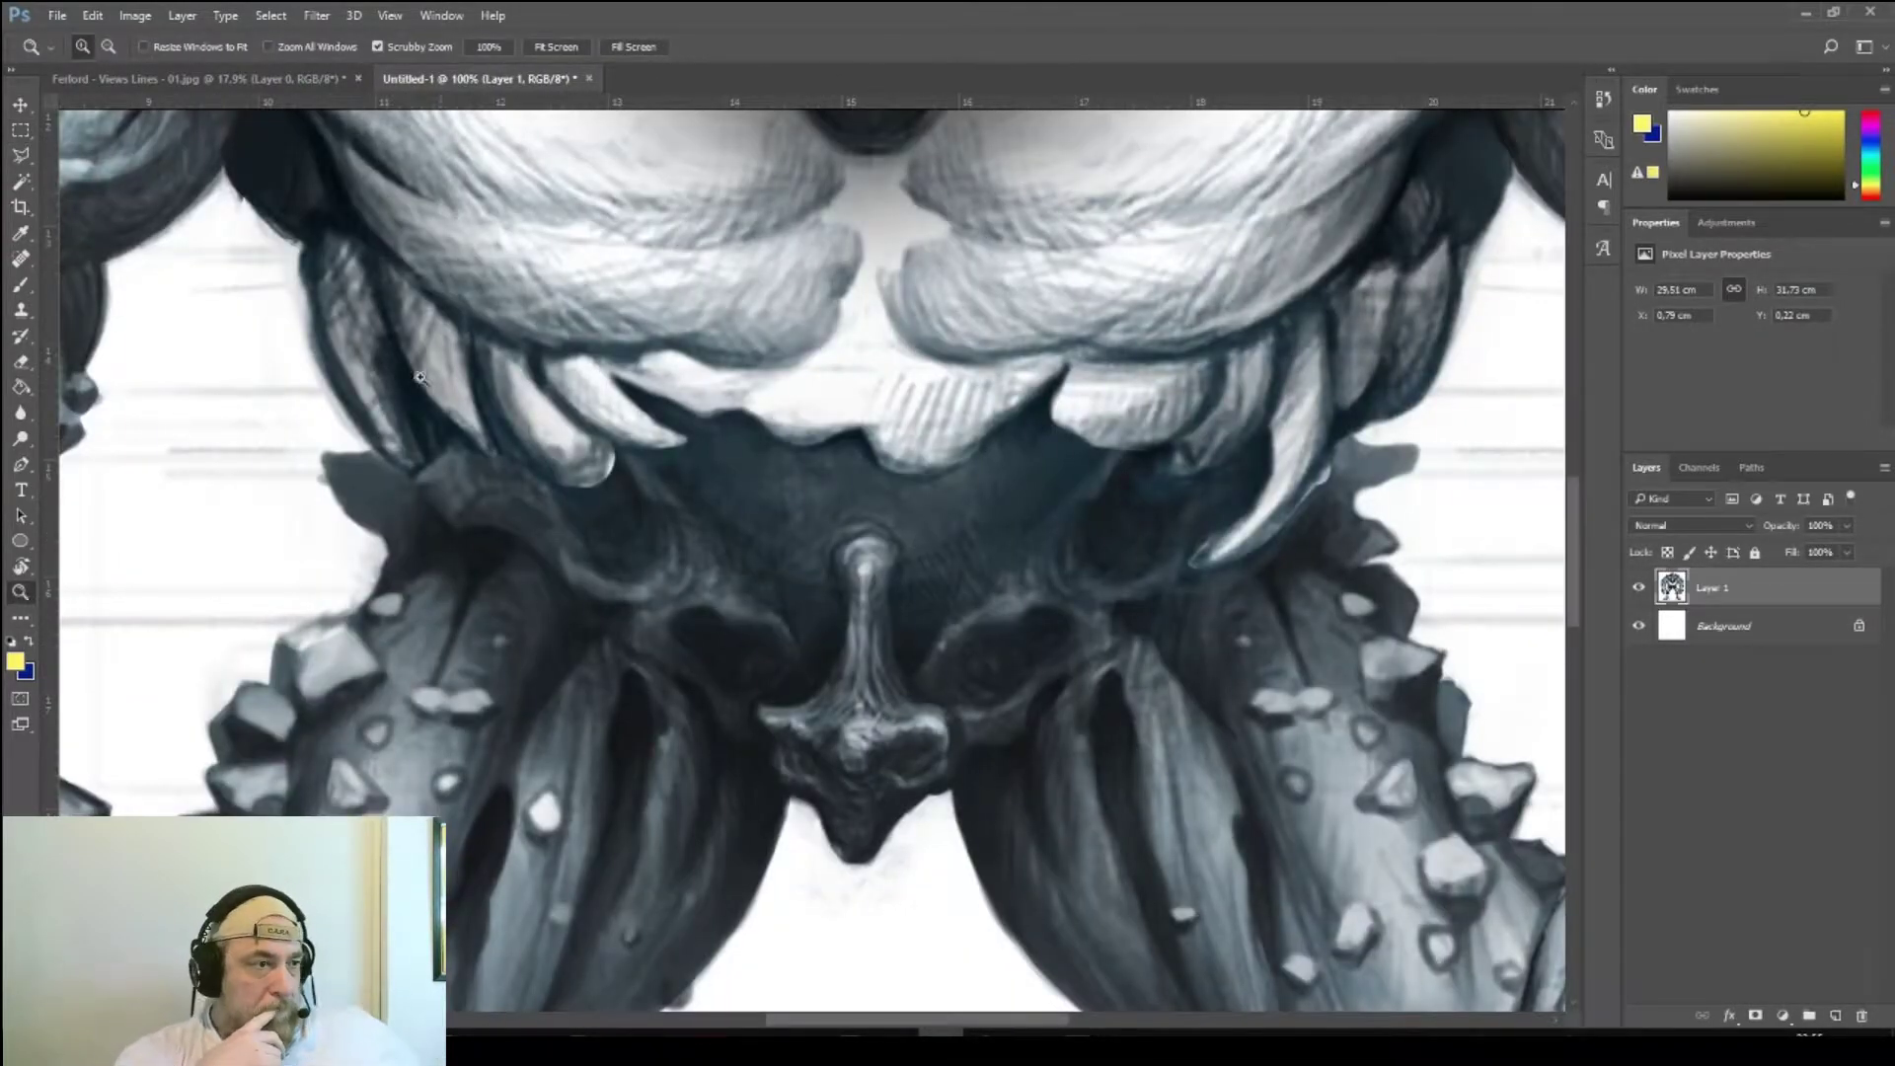
left_click(134, 15)
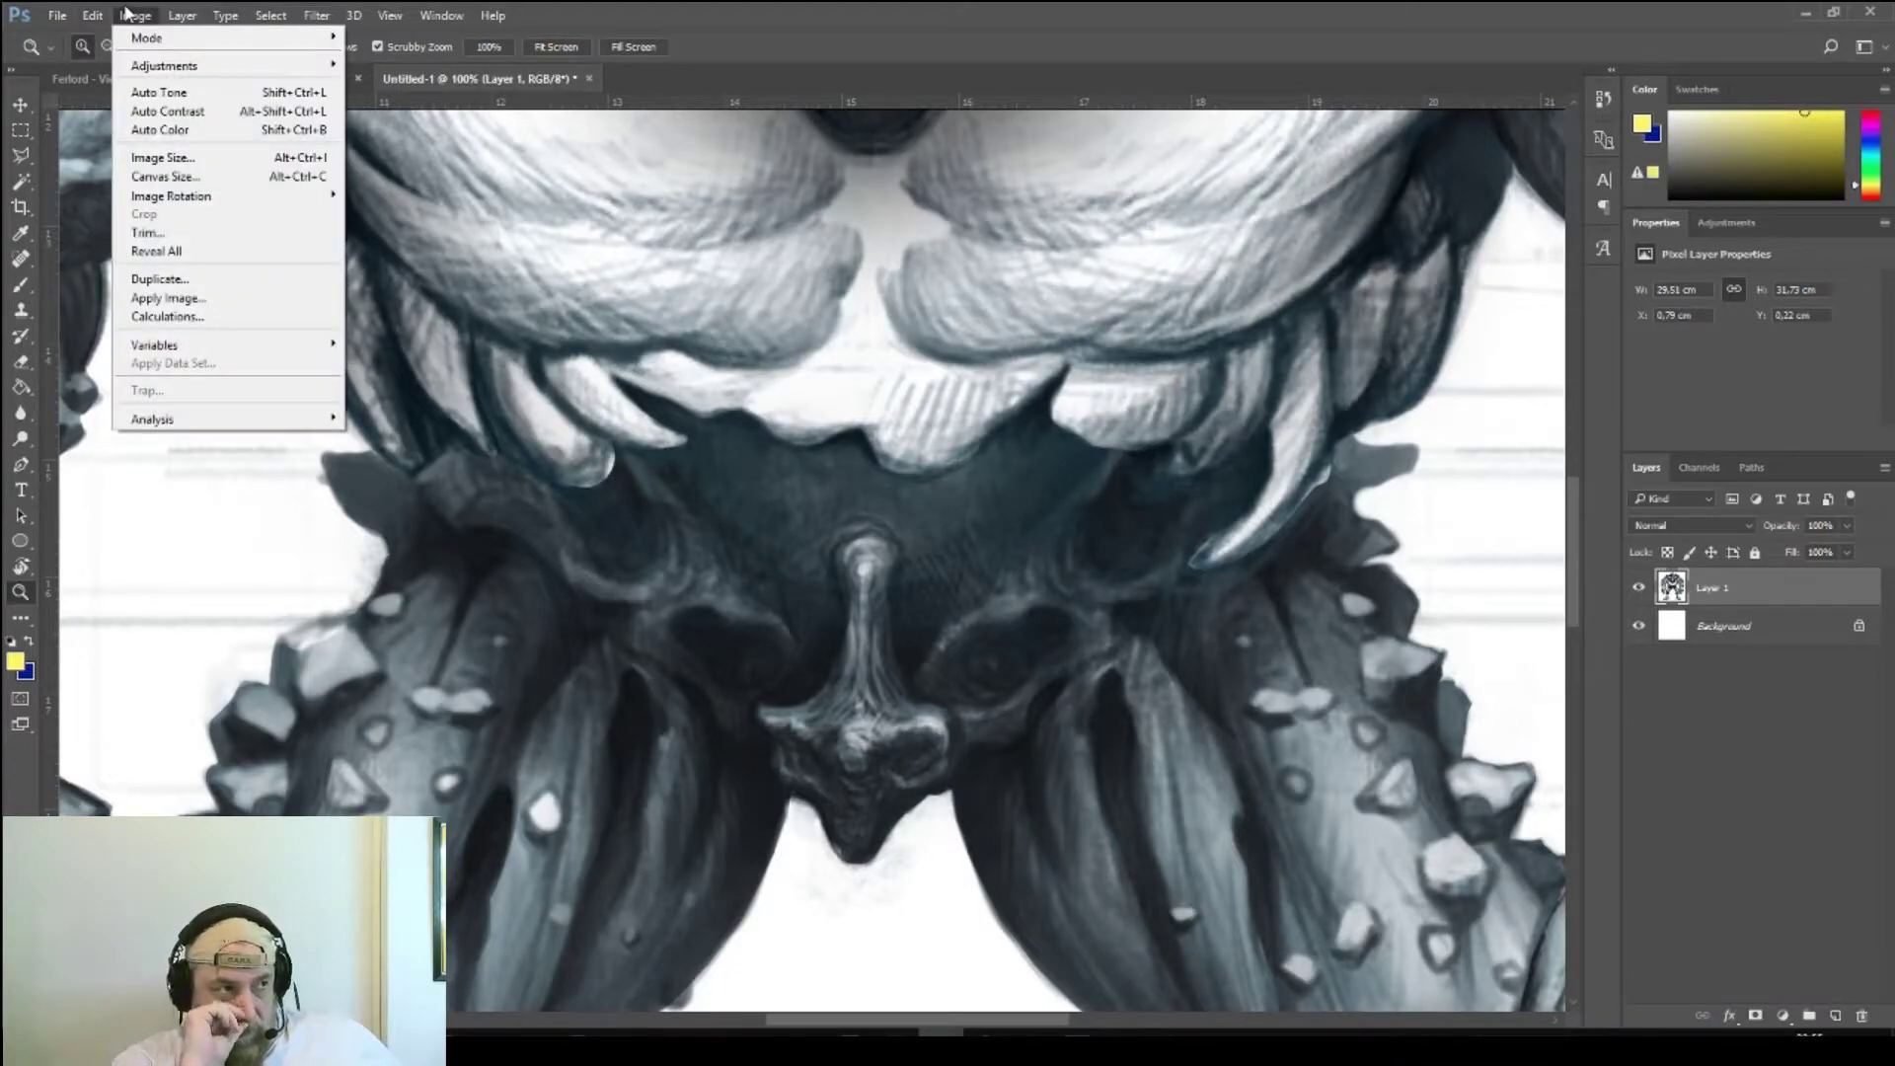
left_click(127, 13)
left_click(501, 443, "alt")
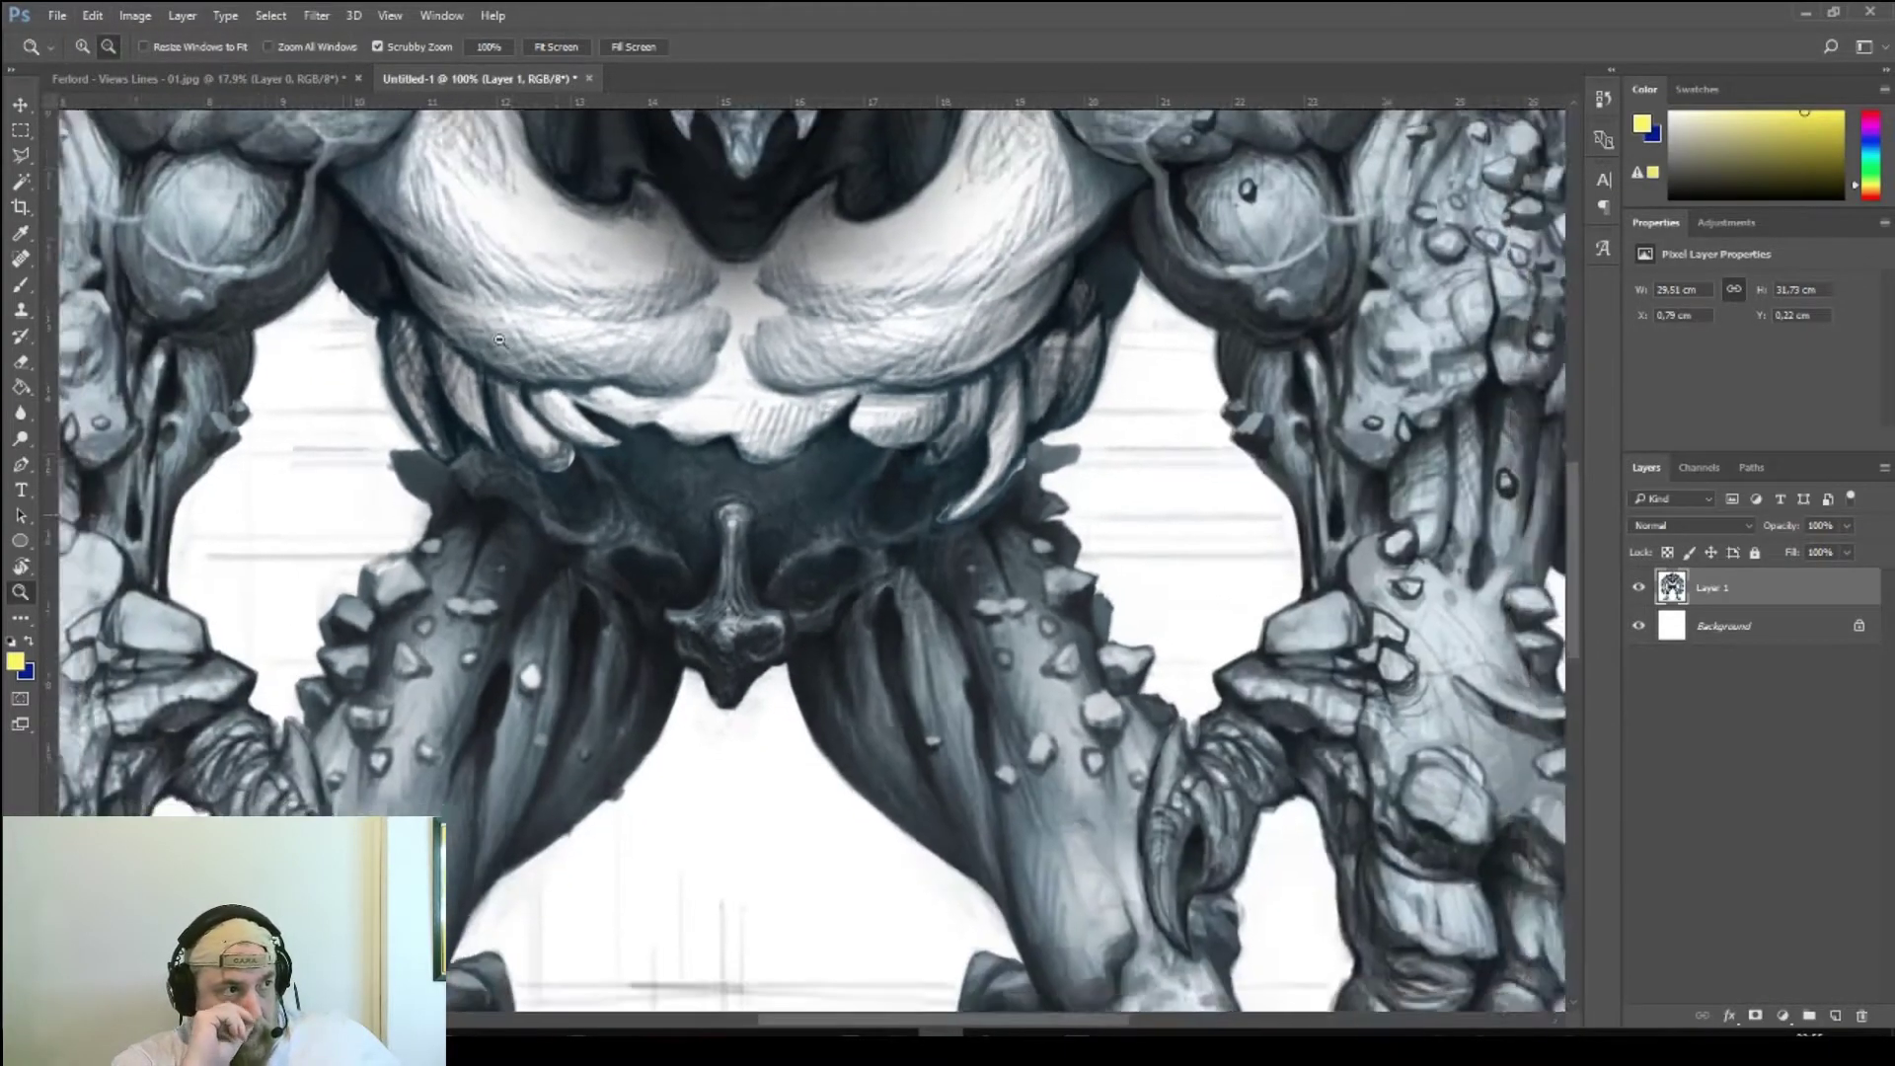
left_click(501, 443, "alt")
left_click(558, 52)
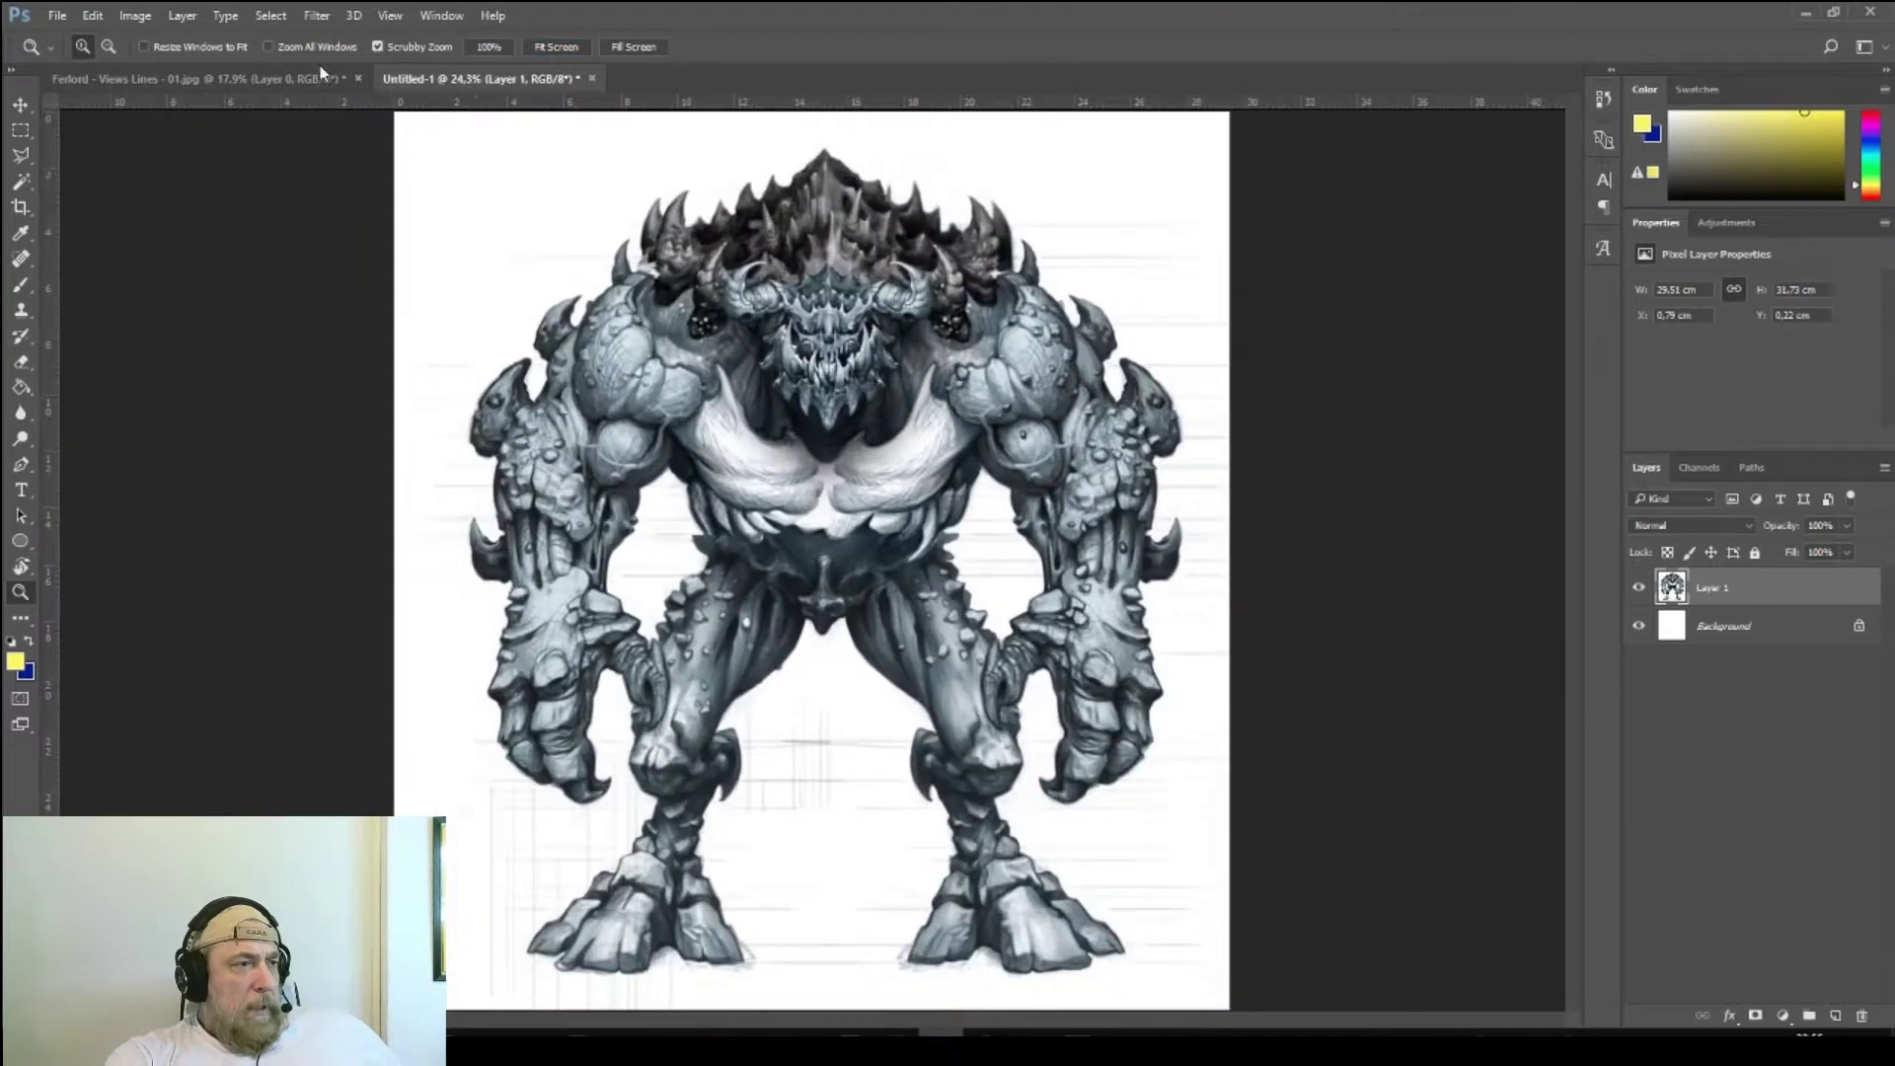
- On the views sheet, place horizontal guides along the upper and lower edges of the front view's selection
left_click(270, 80)
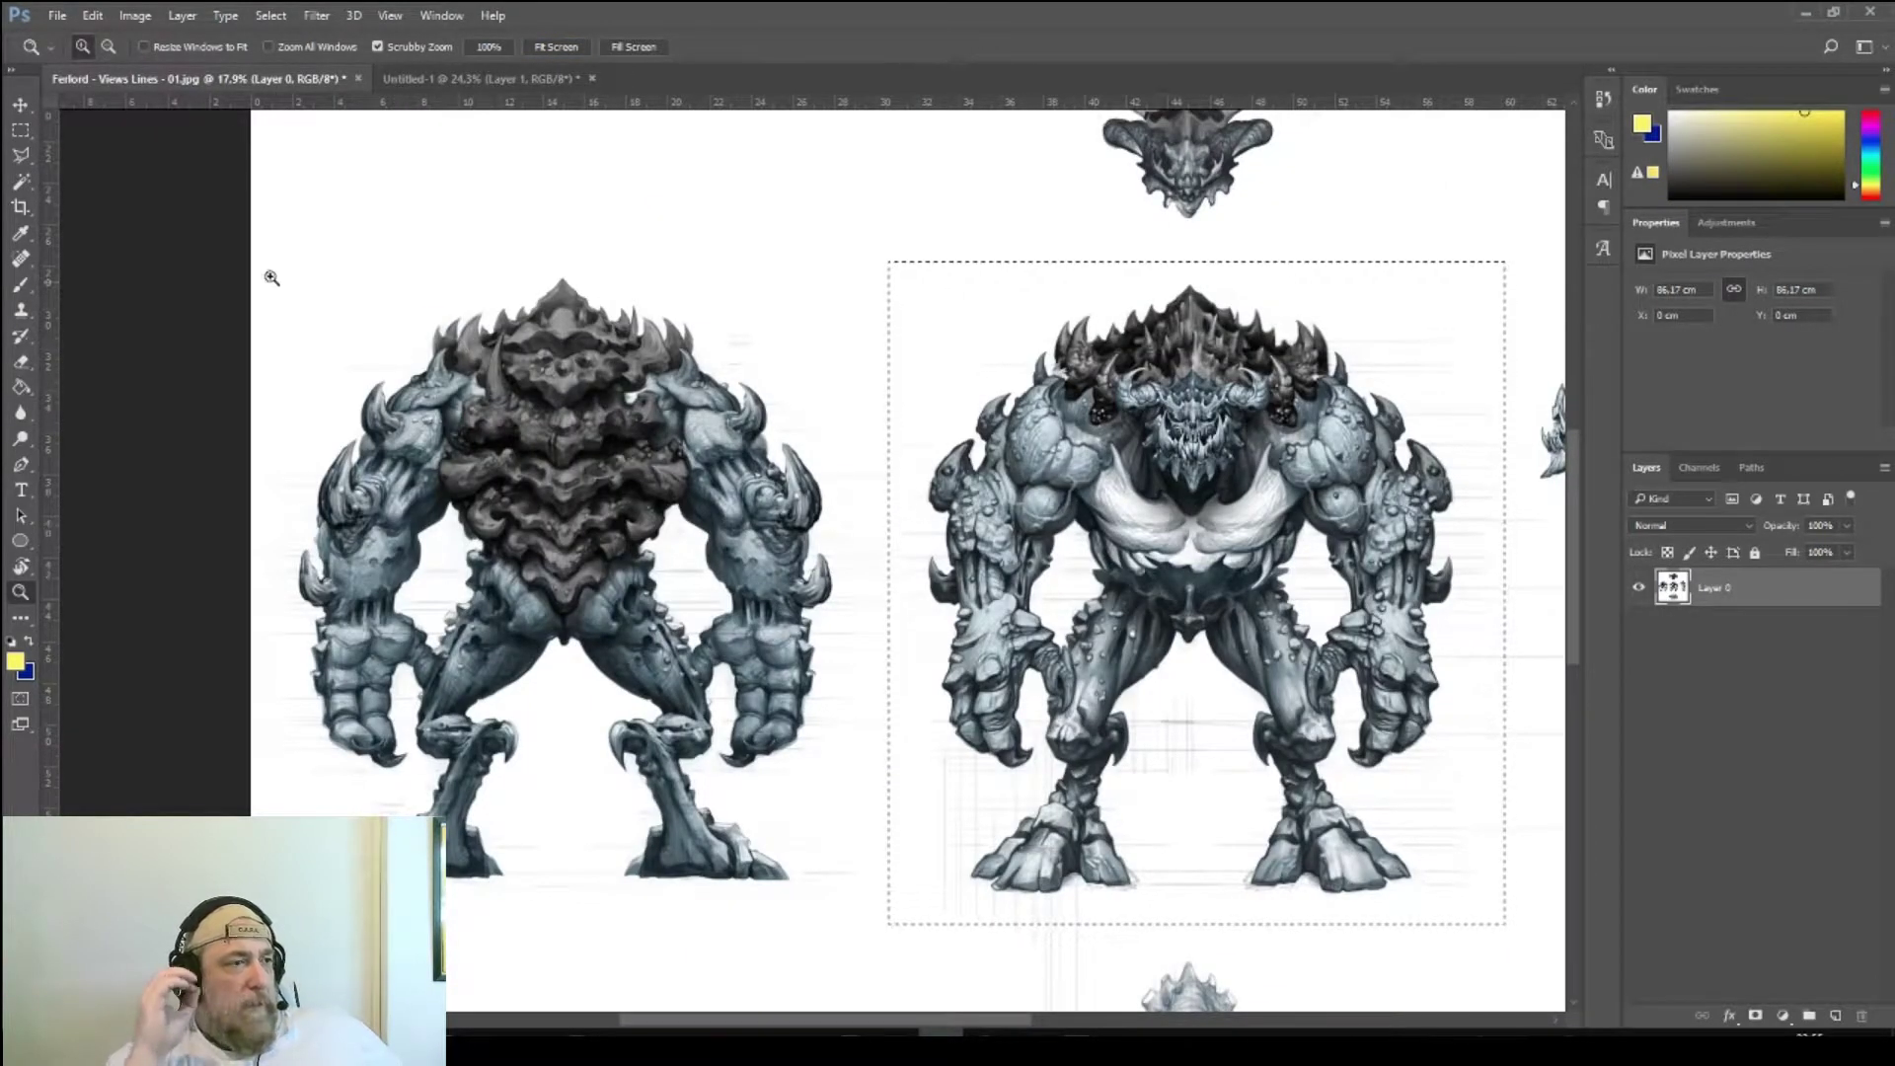
left_click(21, 129)
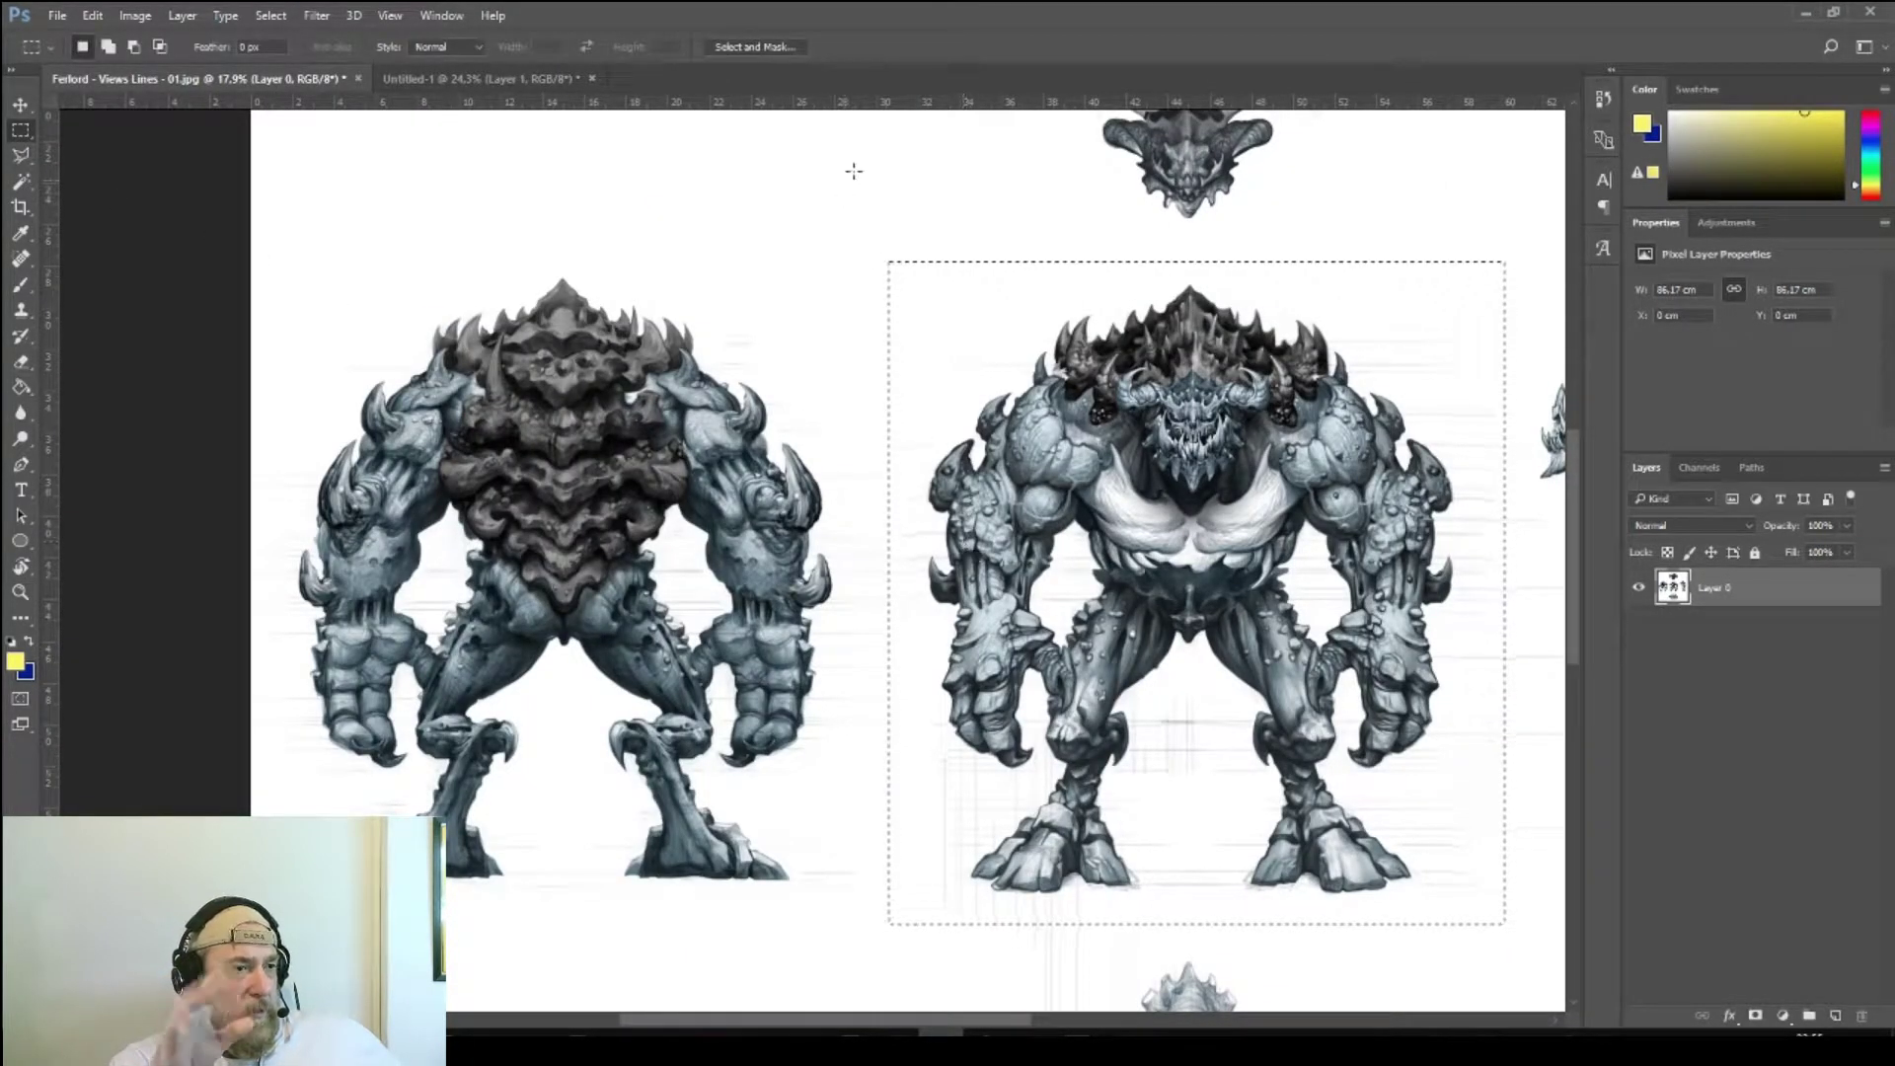
left_click_drag(817, 106, 867, 261)
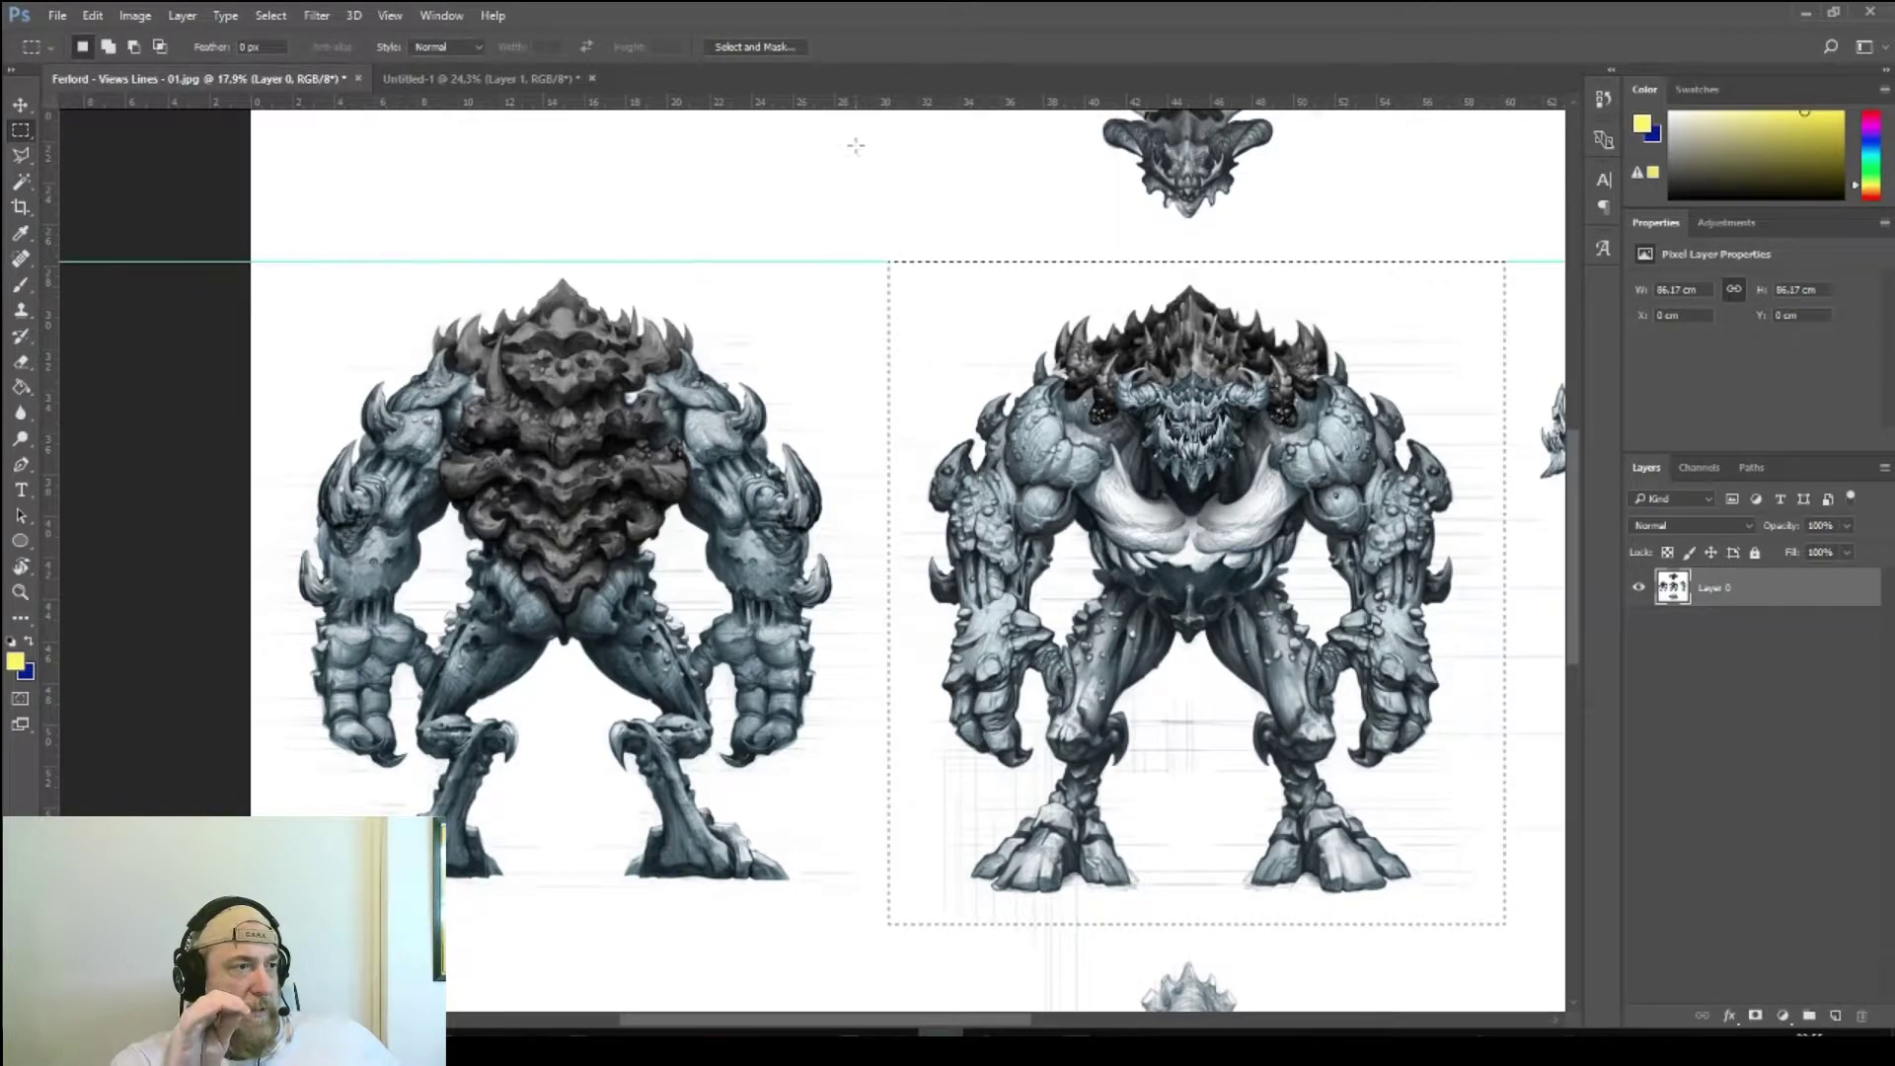
left_click_drag(854, 107, 1027, 925)
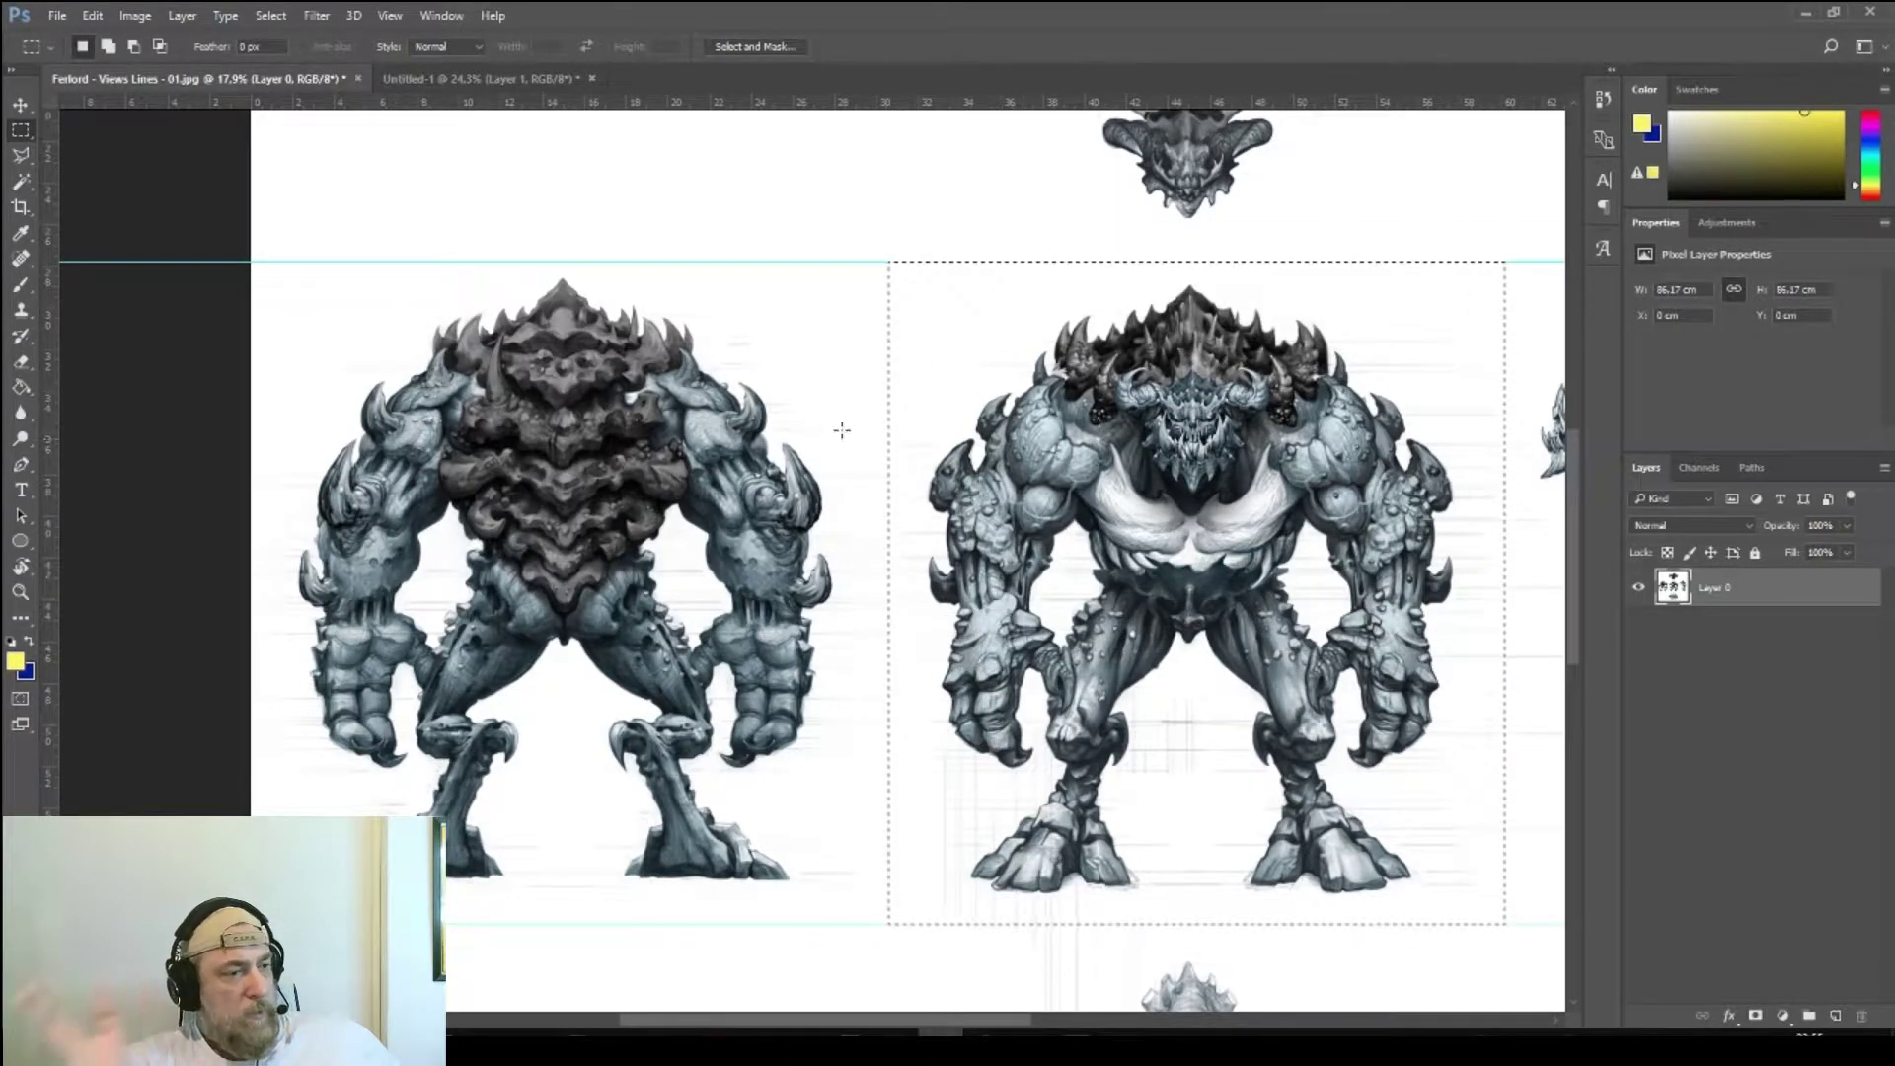
- Move the selection outline onto the back view between the guides, copy that area and paste it into Untitled-1
left_click_drag(1057, 481, 423, 470)
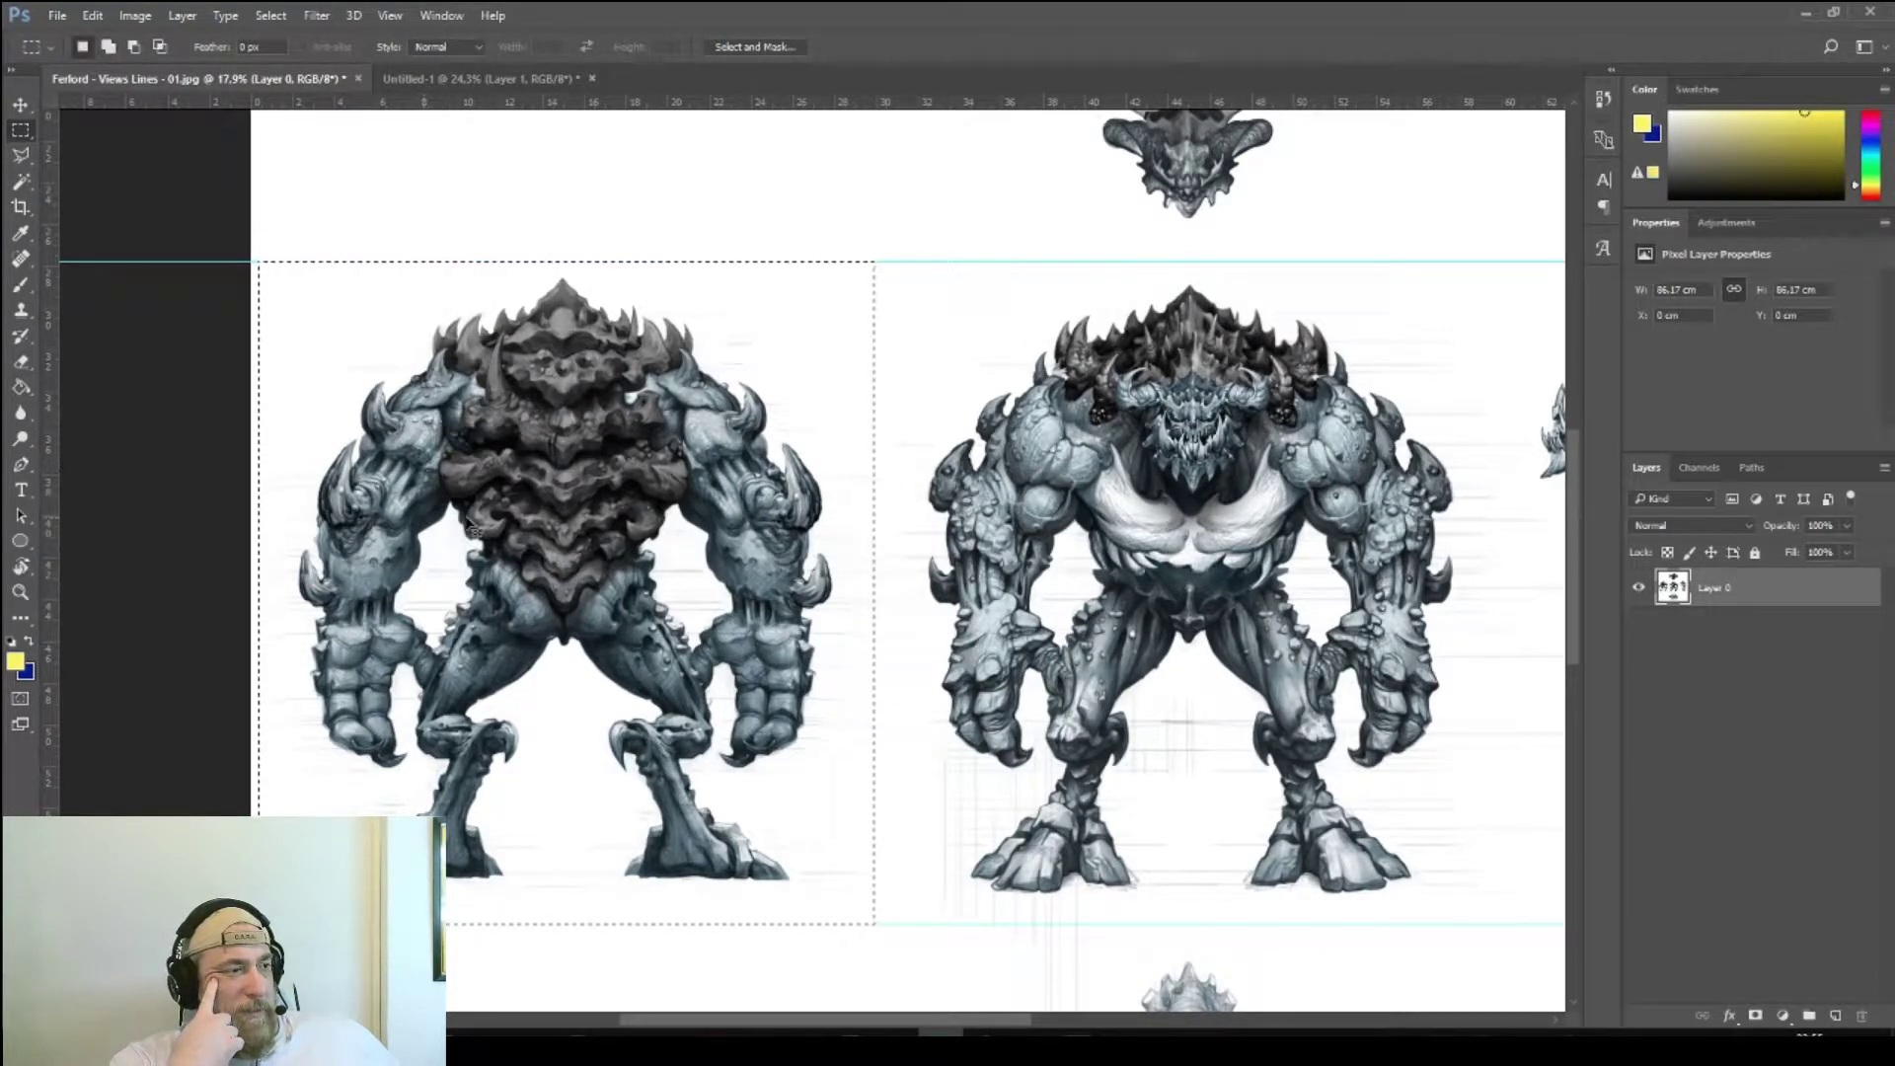
left_click(408, 86)
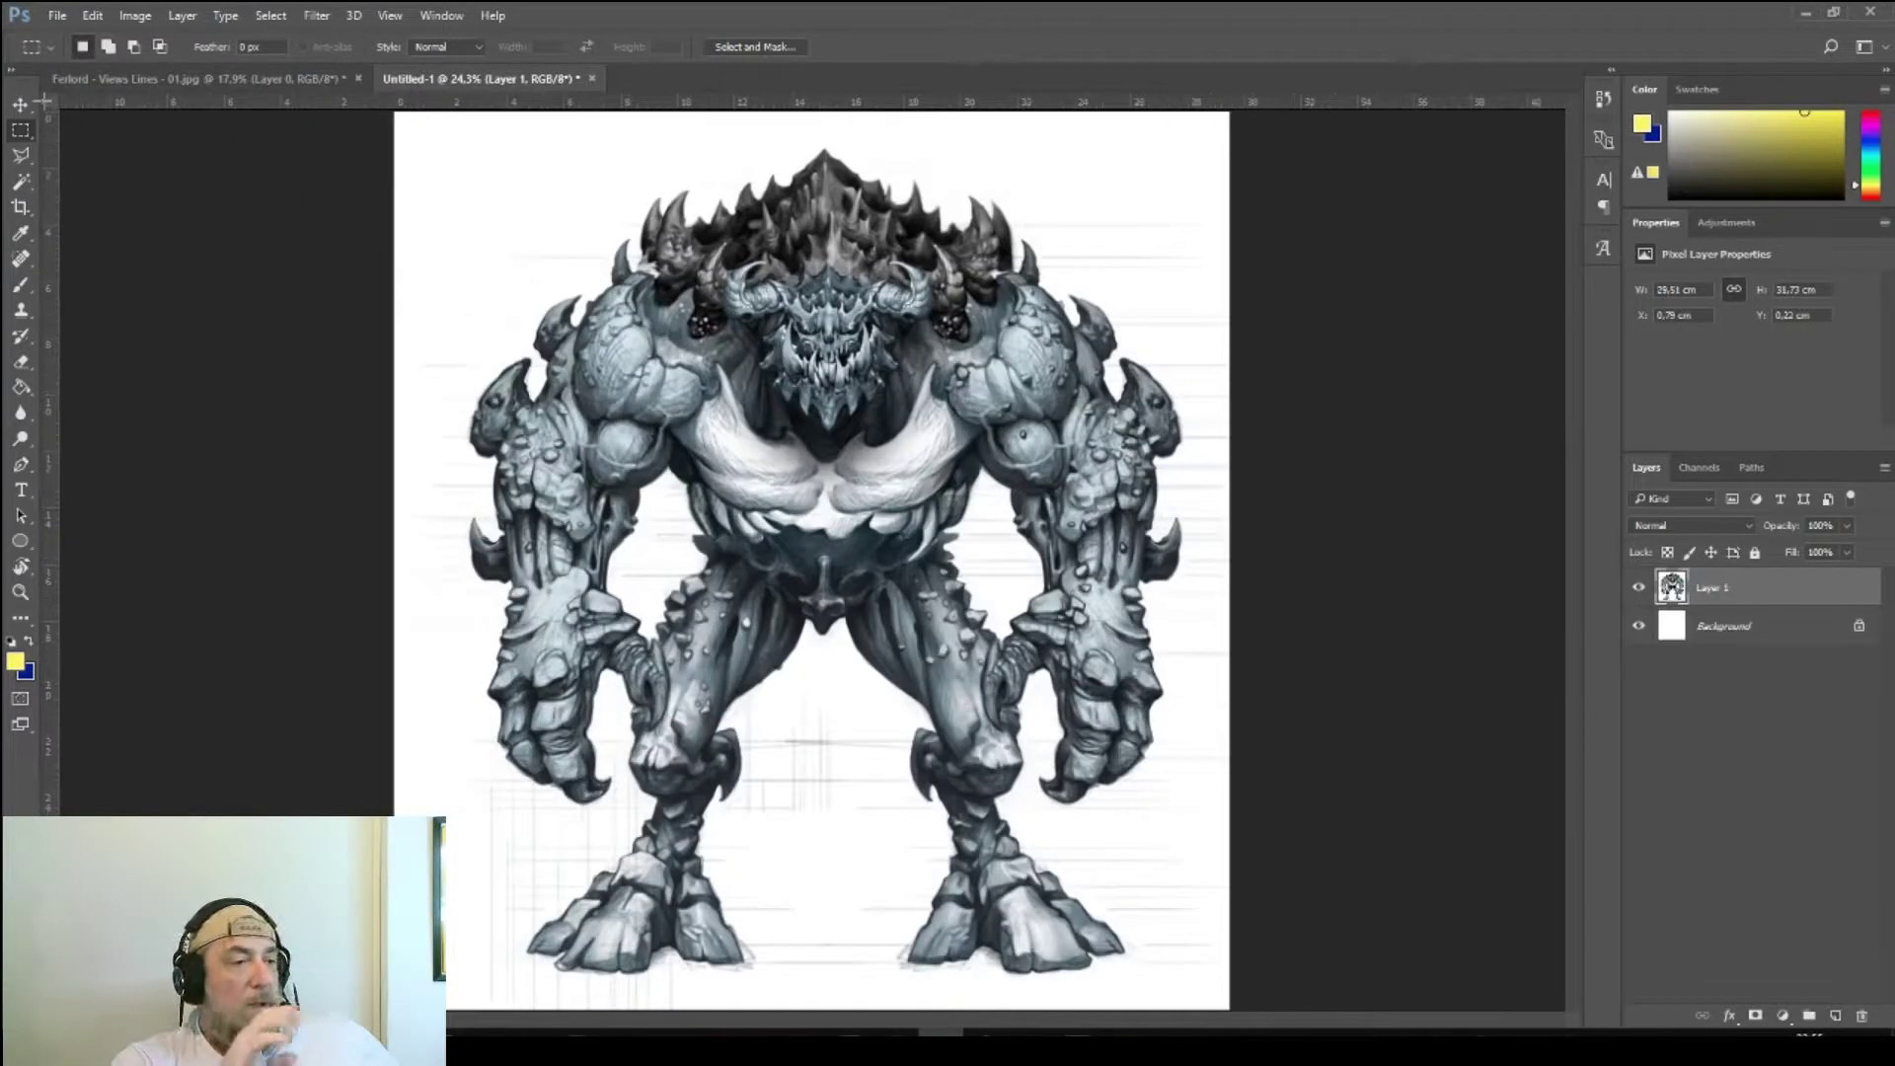
left_click(13, 113)
key("ctrl+v")
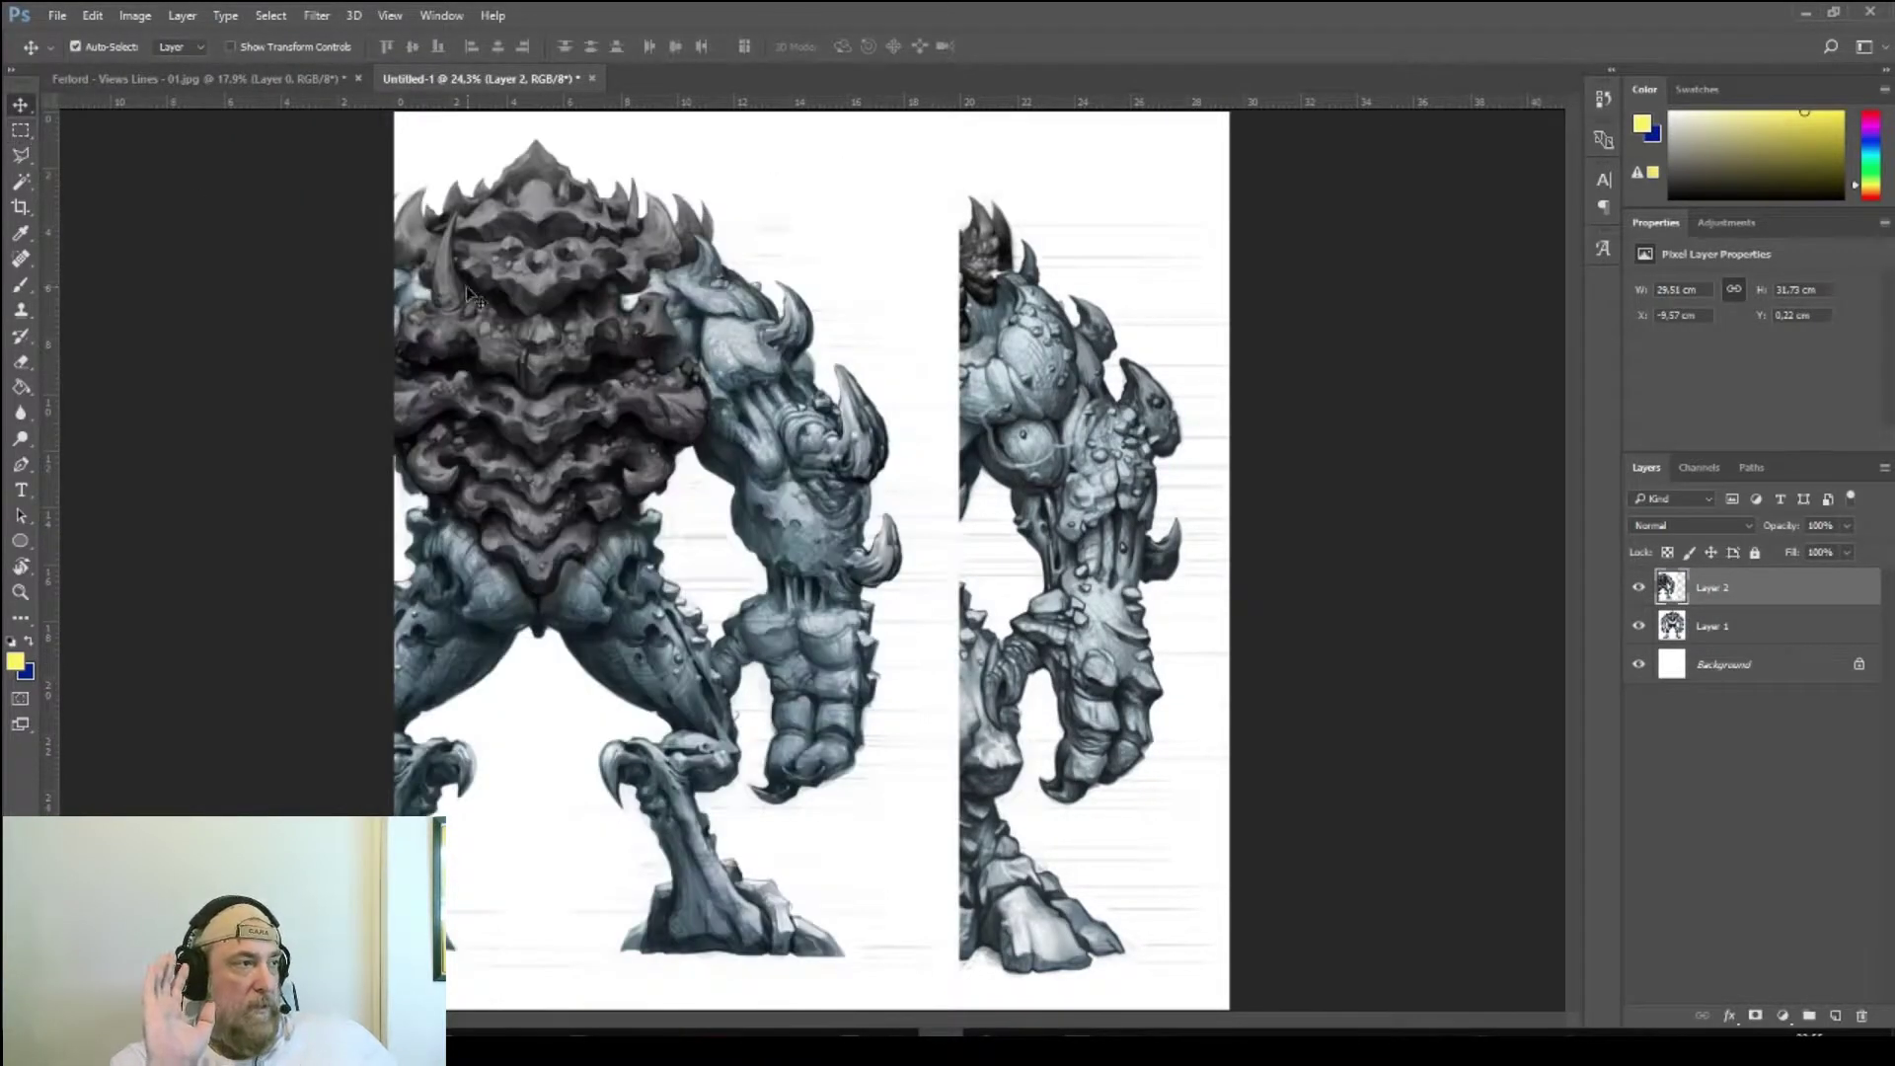
- Slide the pasted back view horizontally until it covers the canvas, in line with the front view beneath it
key("ctrl+z")
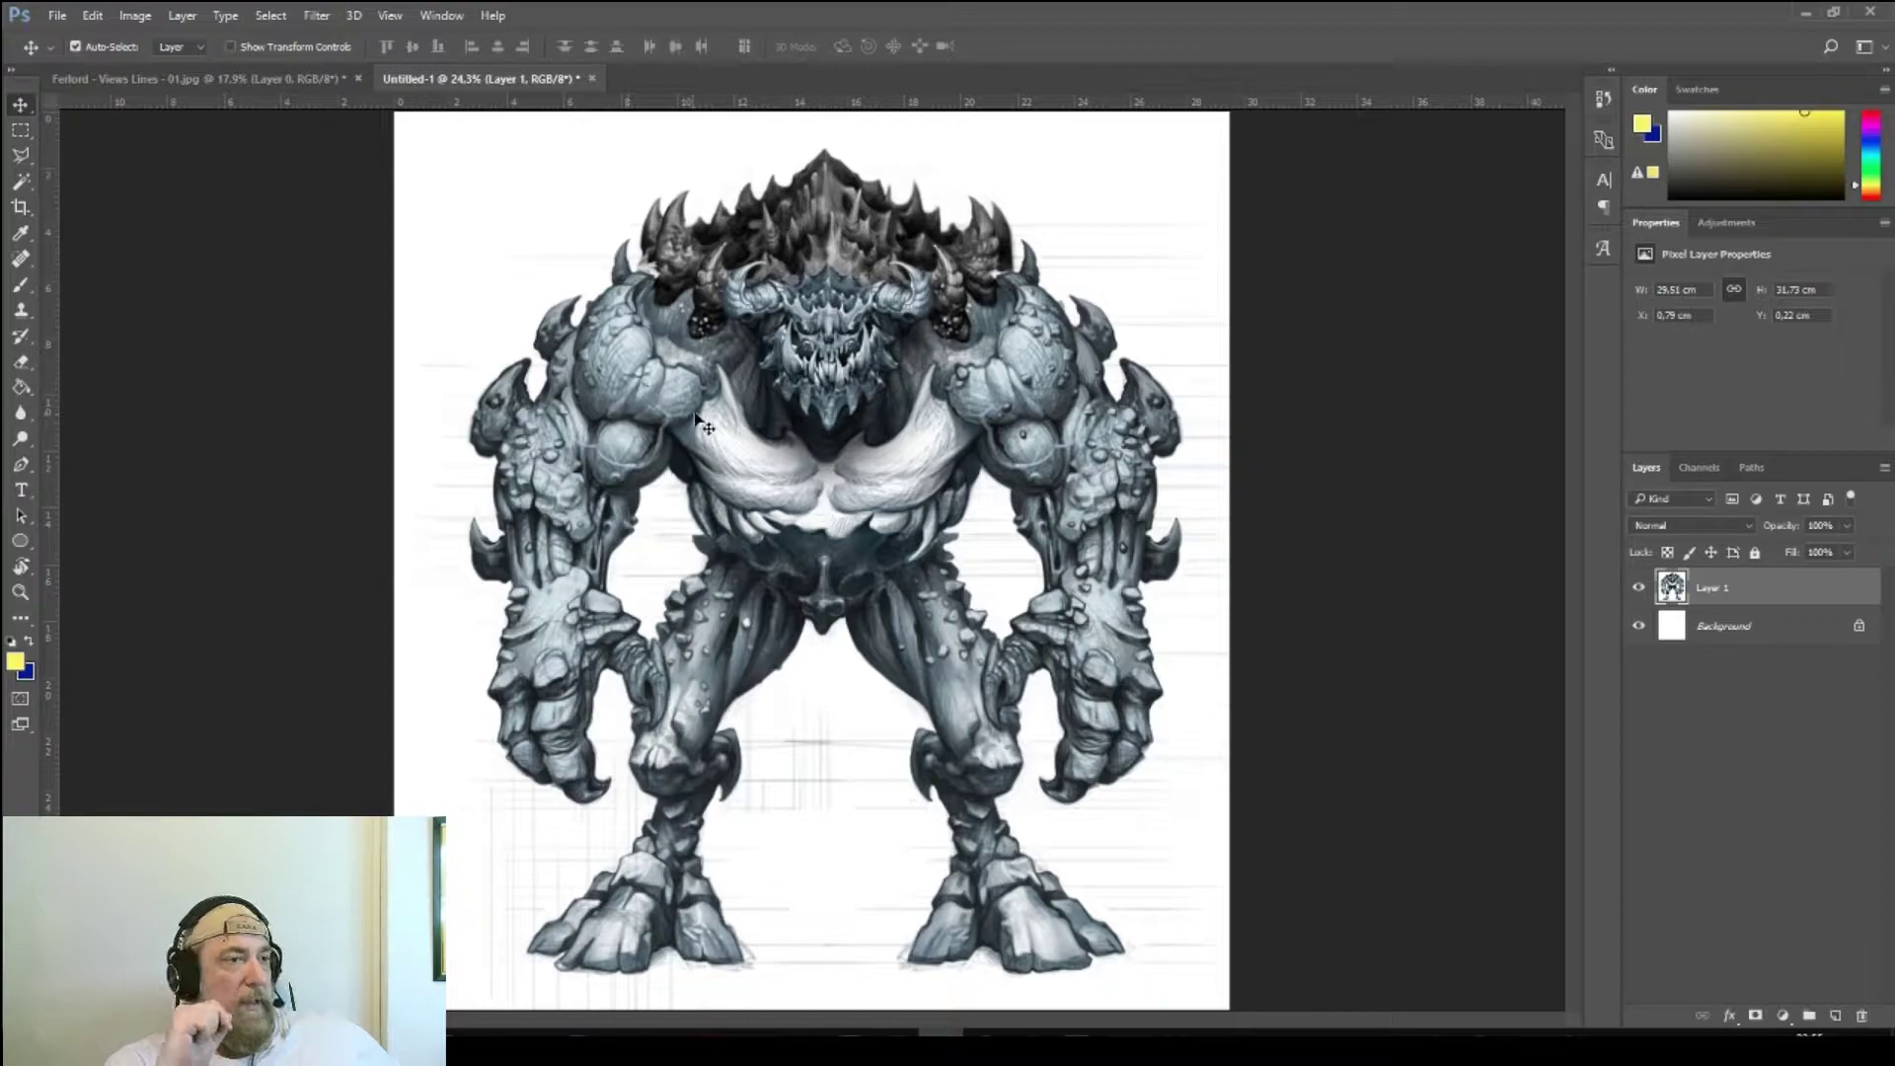
key("ctrl+z")
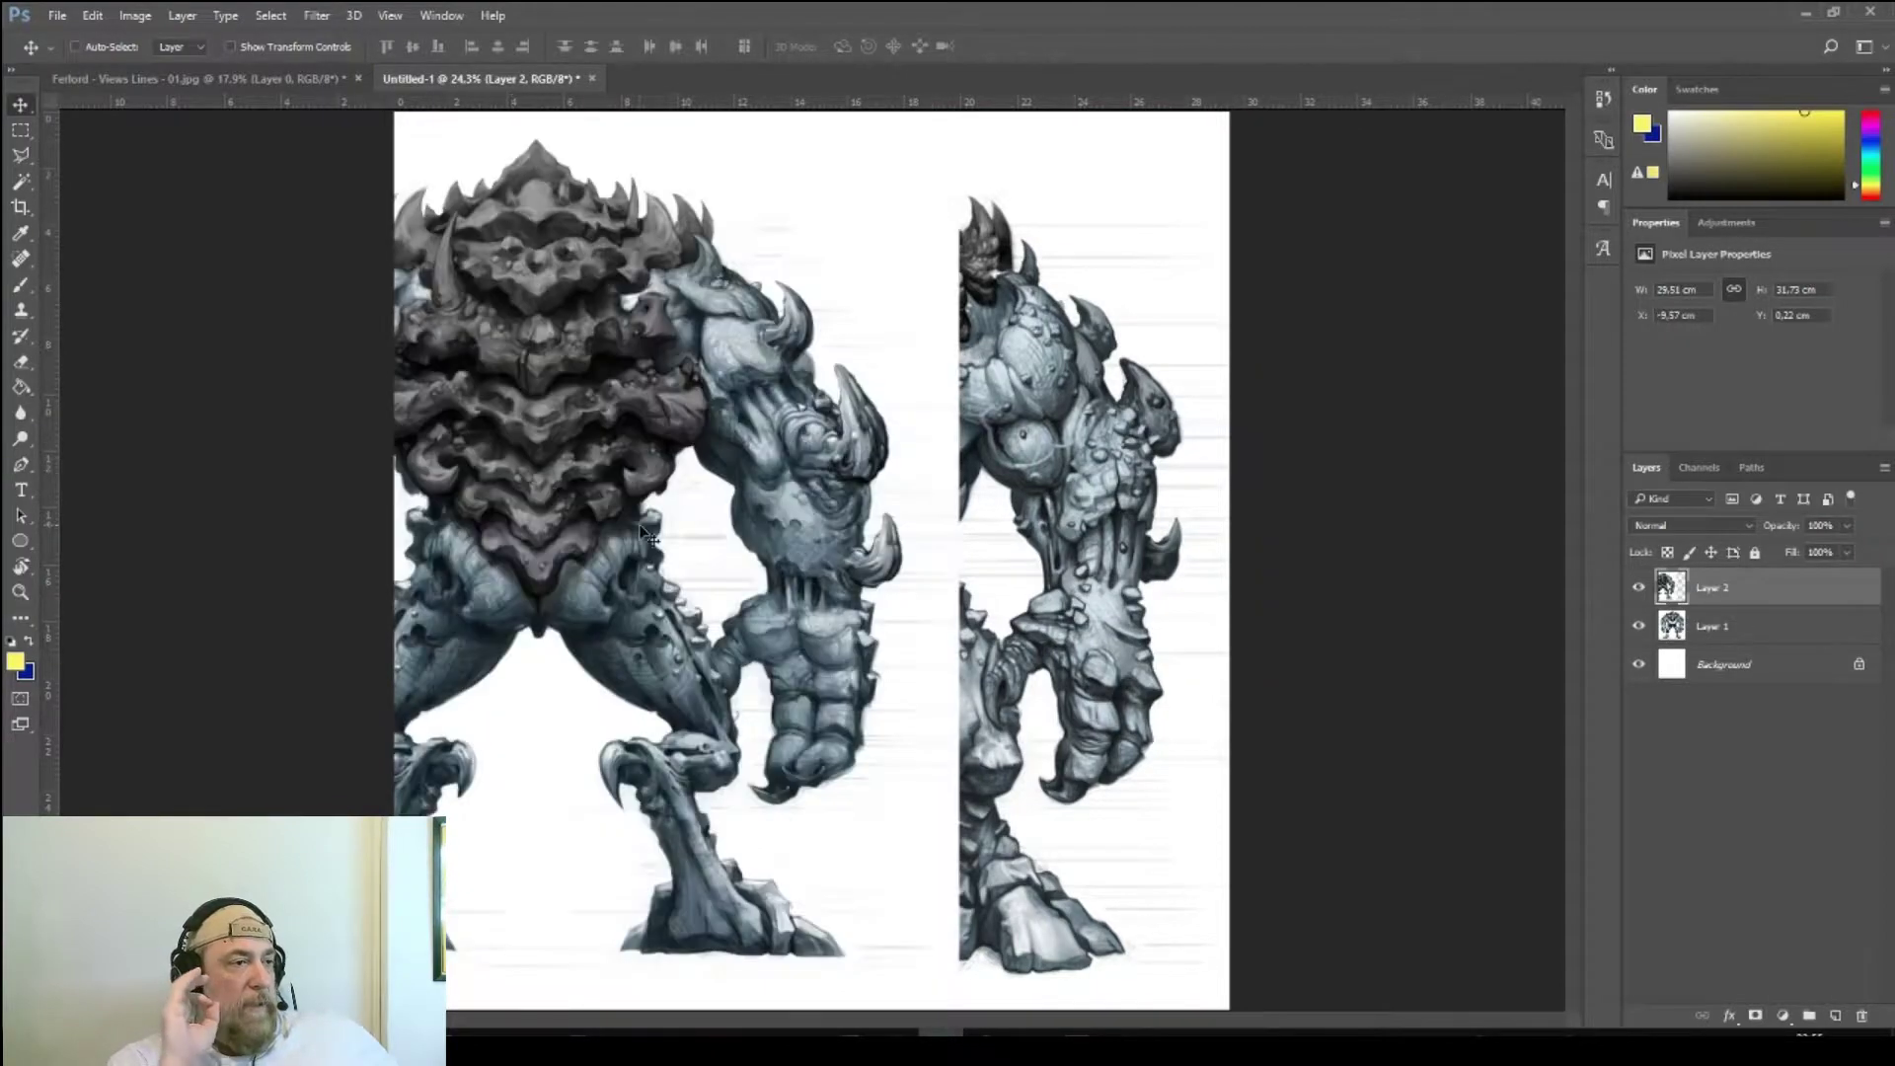
left_click_drag(636, 526, 909, 546, "shift")
- On the views sheet, move the selection outline onto the side view between the guides, copy that area and paste it into Untitled-1
left_click(187, 77)
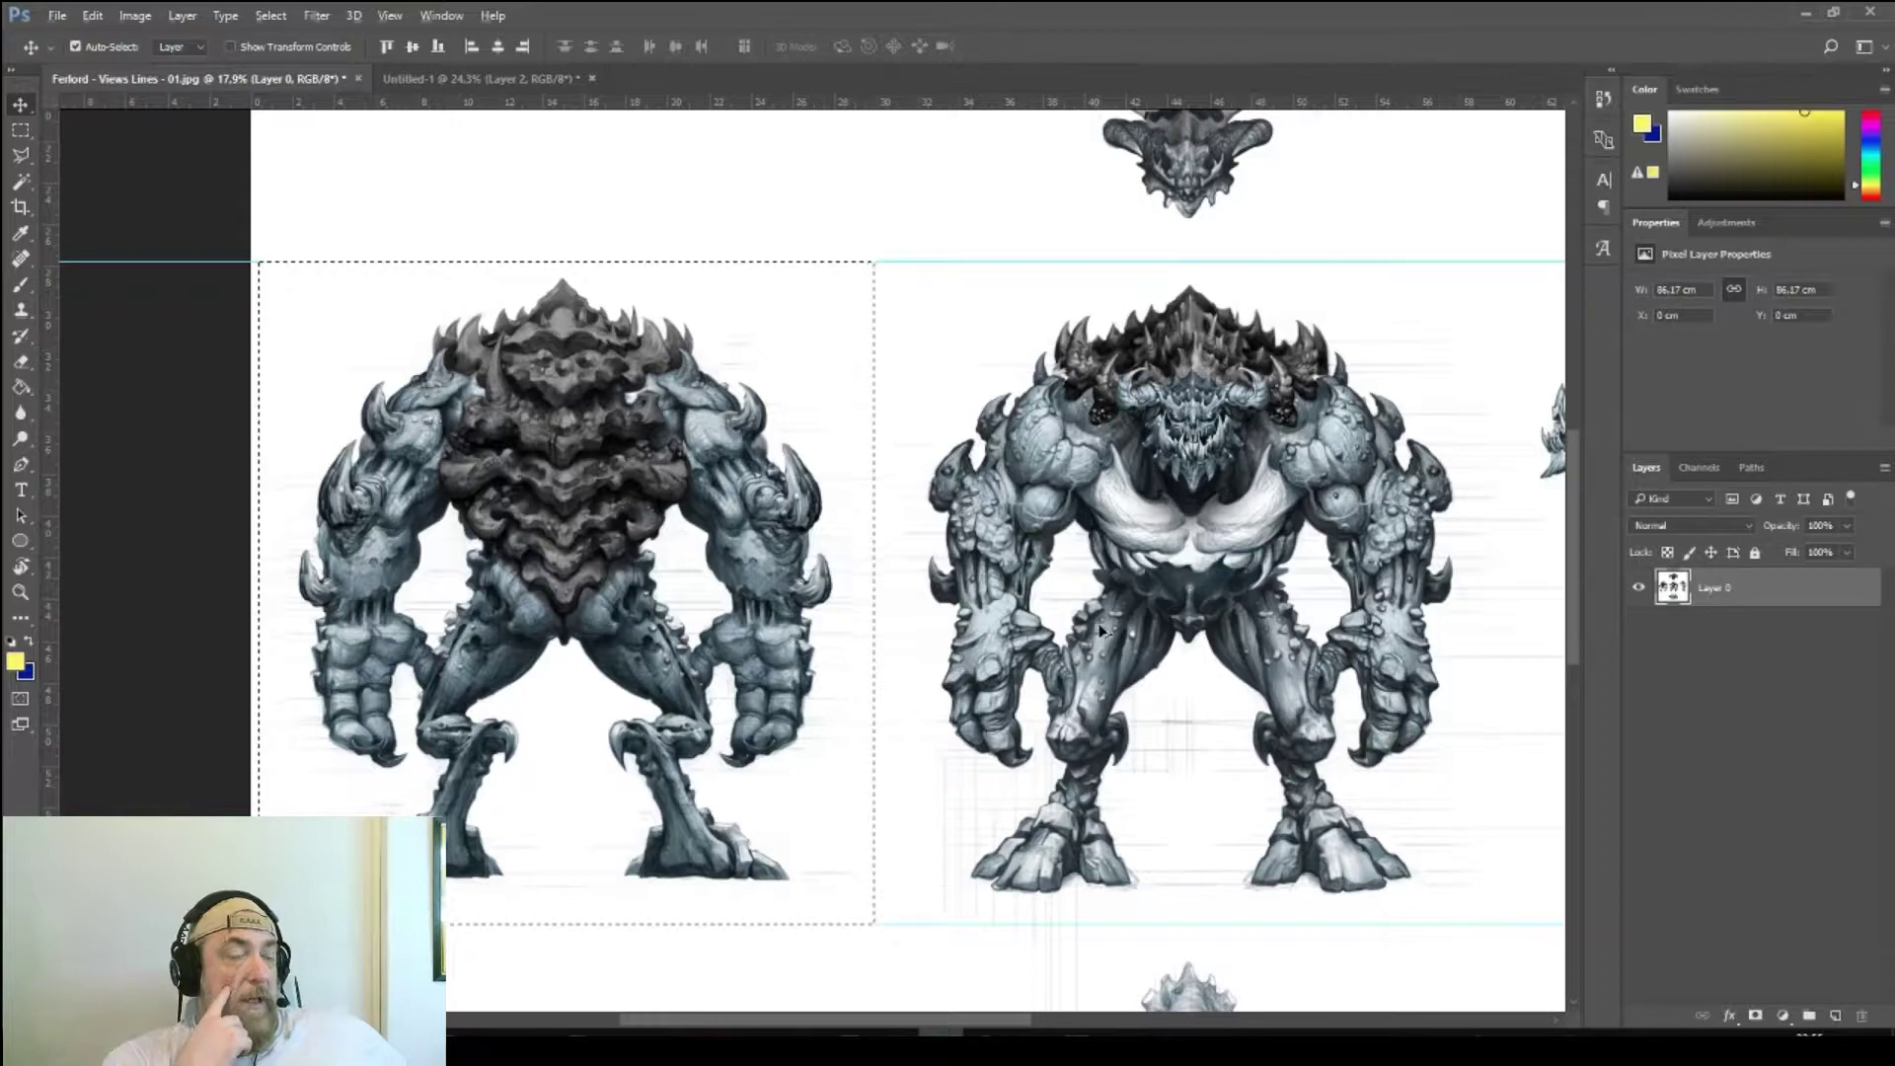
scroll(1103, 629, "down", 3, "alt")
scroll(1099, 624, "down", 1, "alt")
left_click_drag(1100, 623, 731, 534)
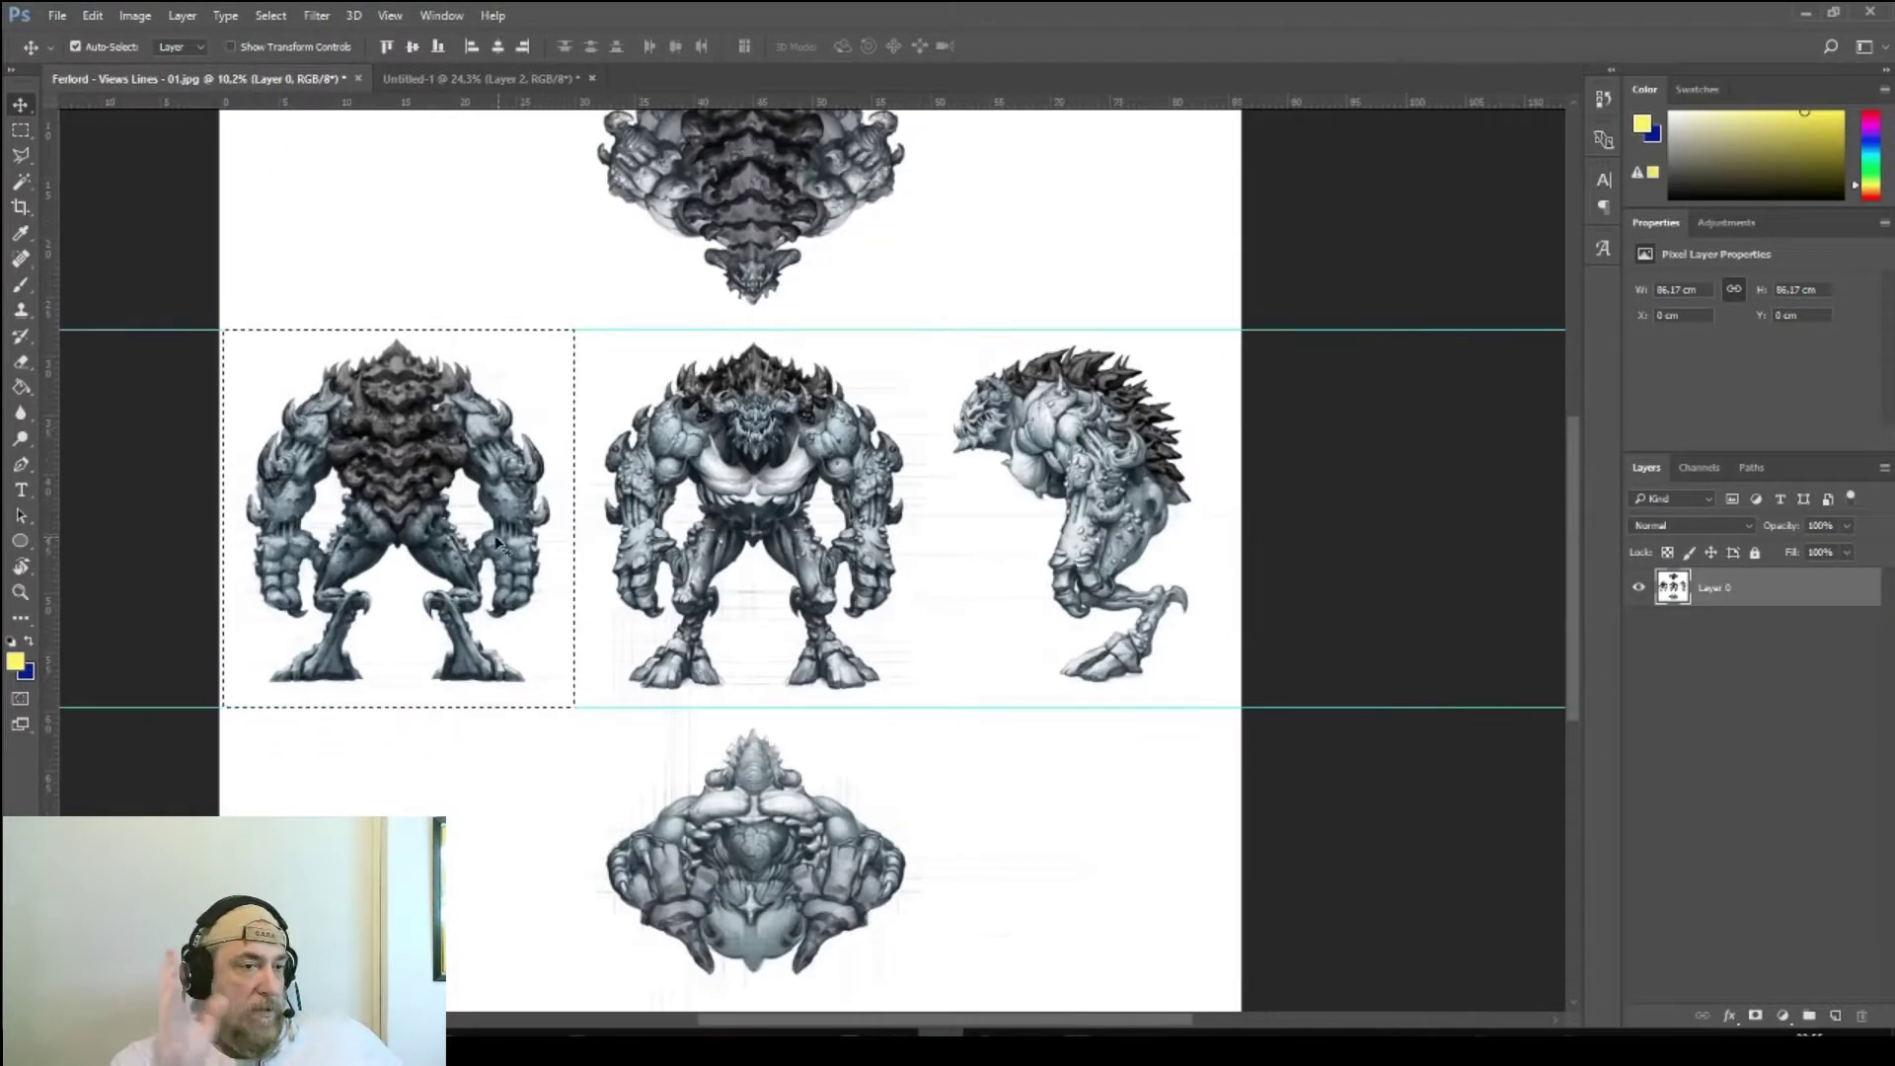
left_click_drag(490, 538, 1046, 542)
key("ctrl+z")
left_click(20, 129)
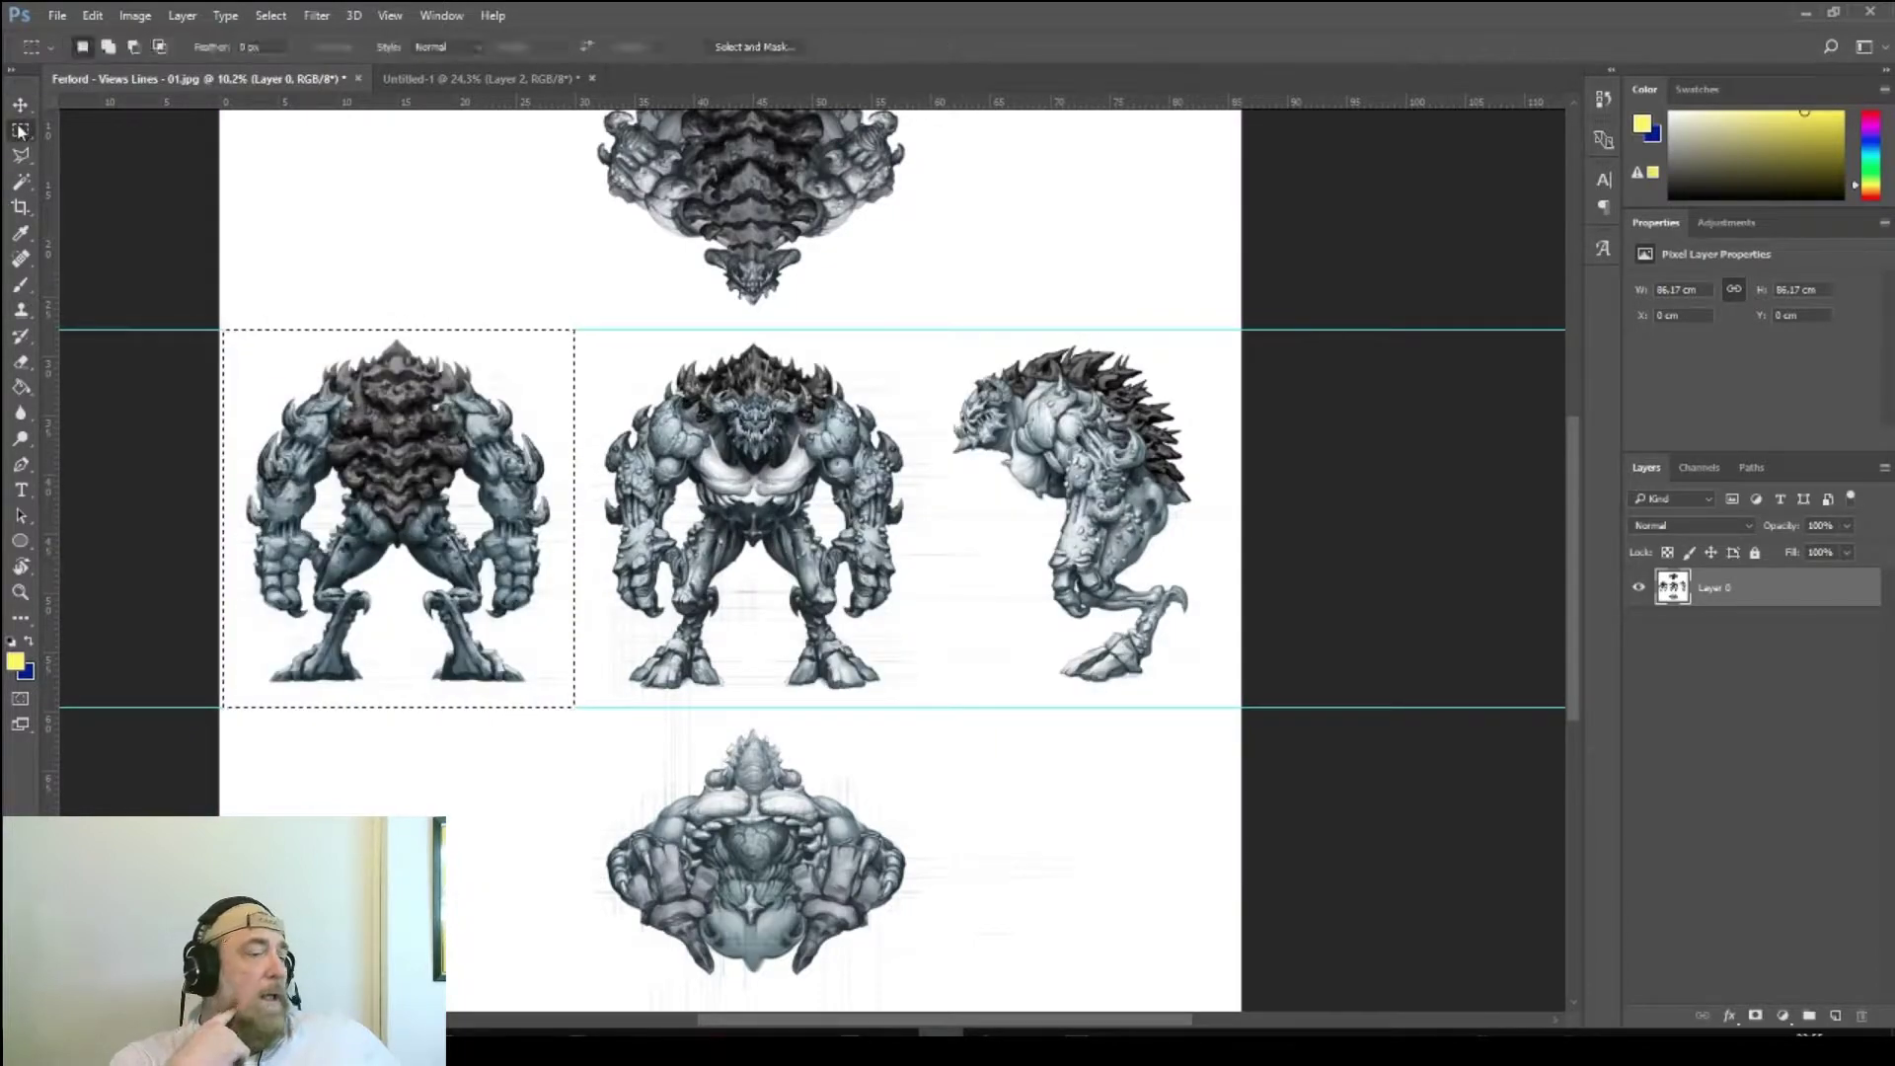
left_click_drag(461, 558, 1139, 629)
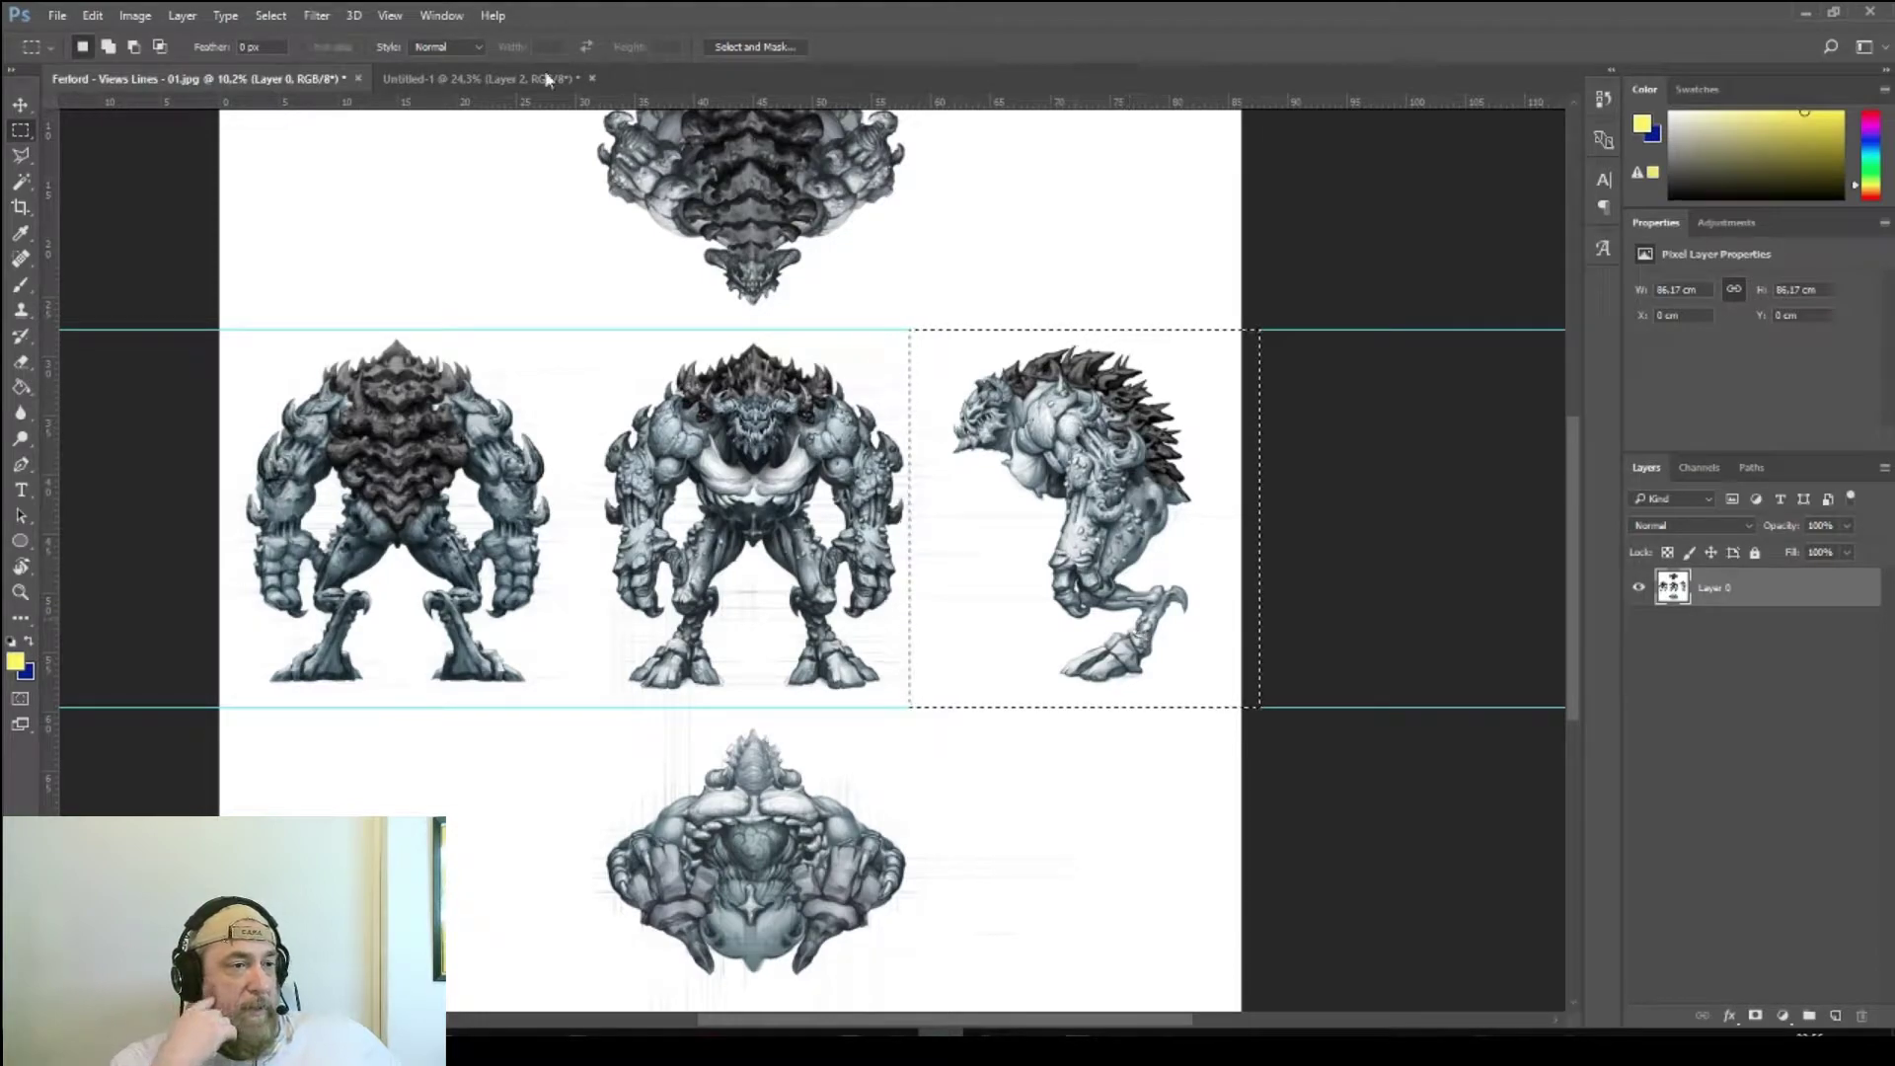
left_click(474, 78)
left_click(22, 105)
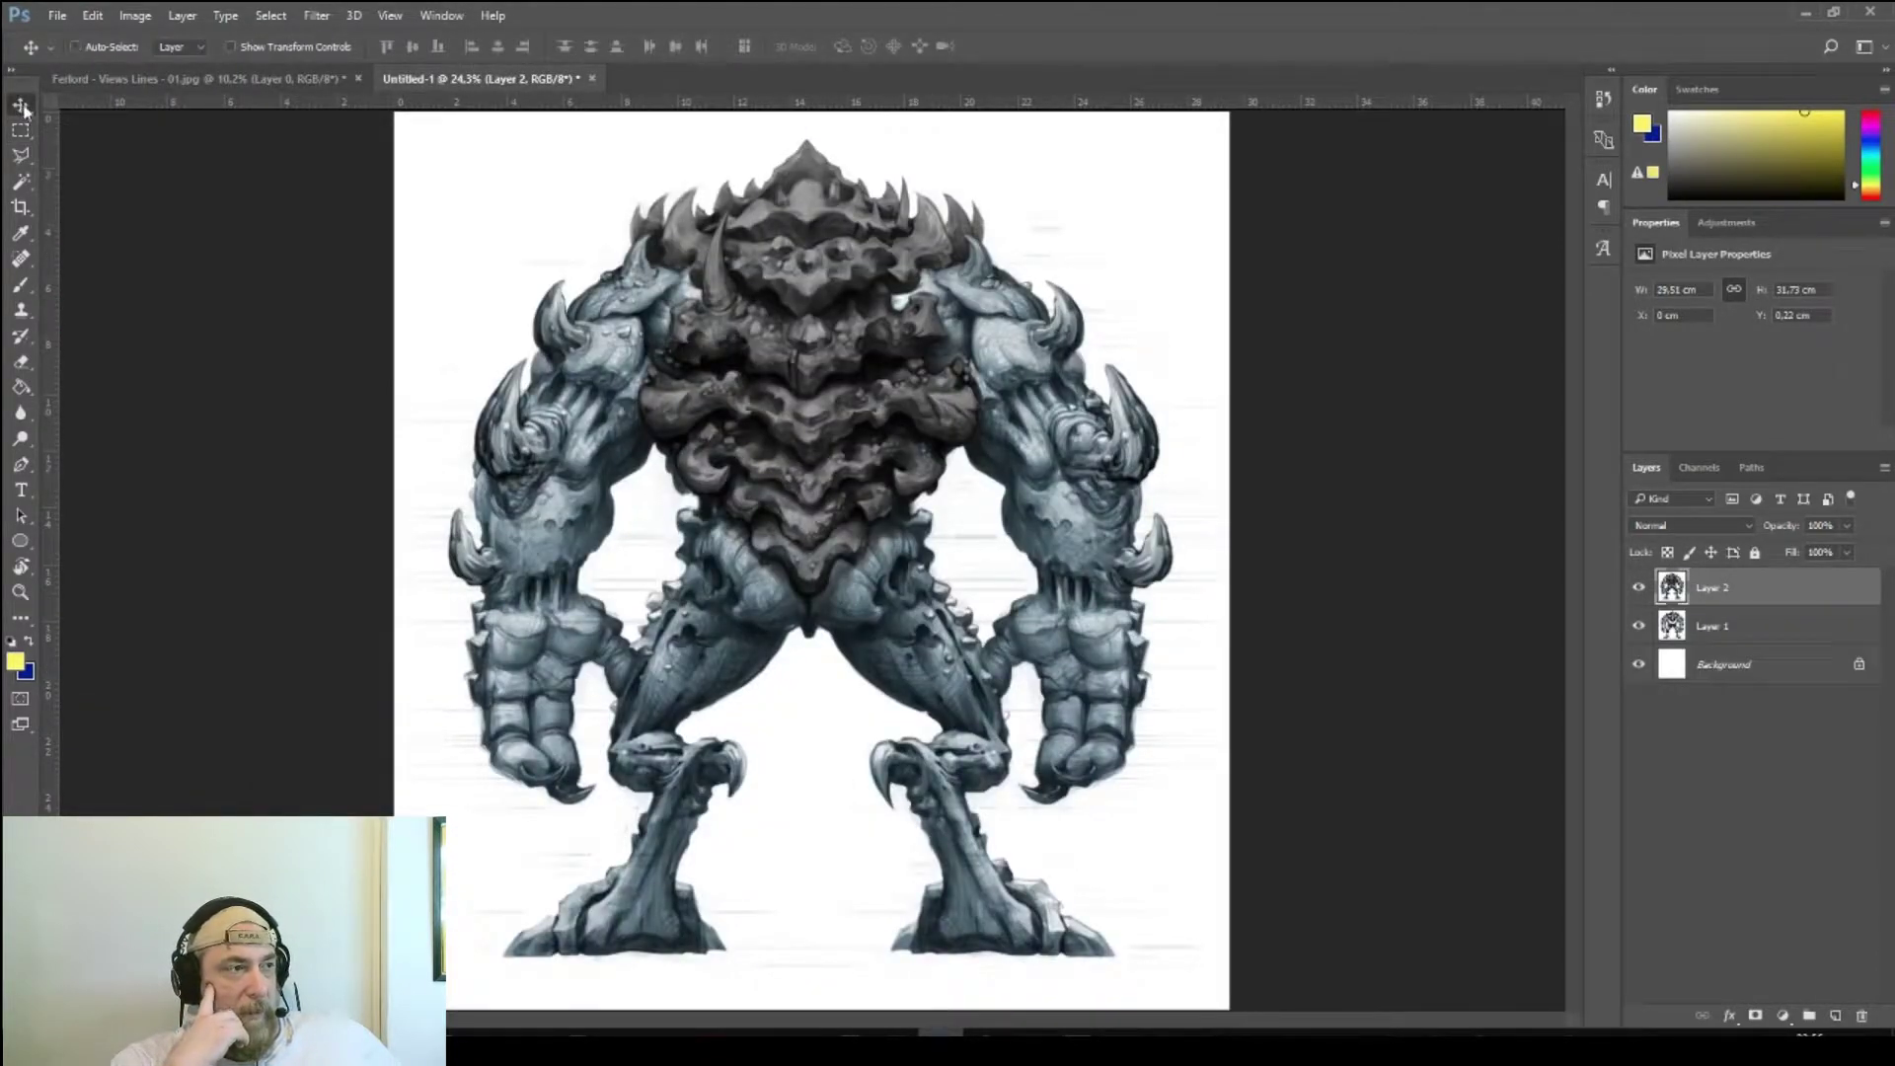
key("ctrl+v")
- On the views sheet, move the selection outline up over the creature's top view, copy that area and paste it into Untitled-1
left_click(168, 79)
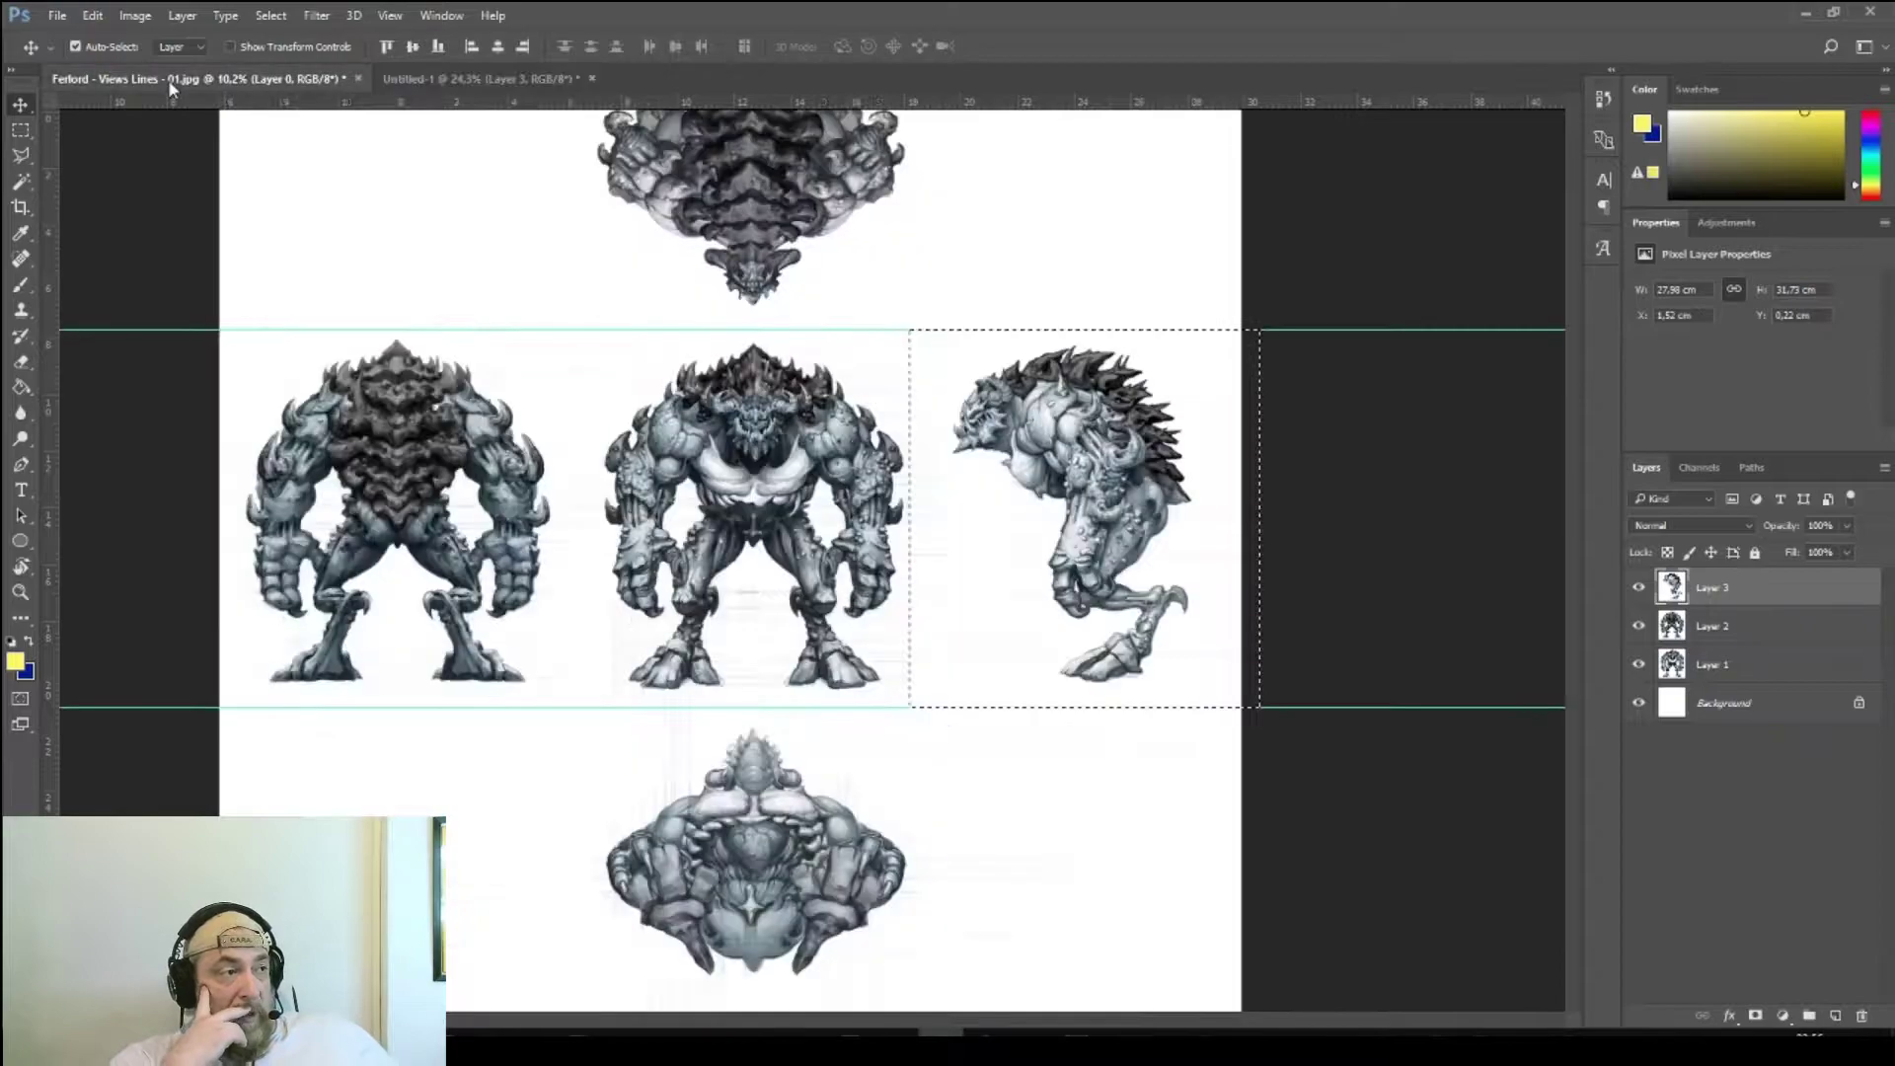
scroll(847, 703, "up", 2)
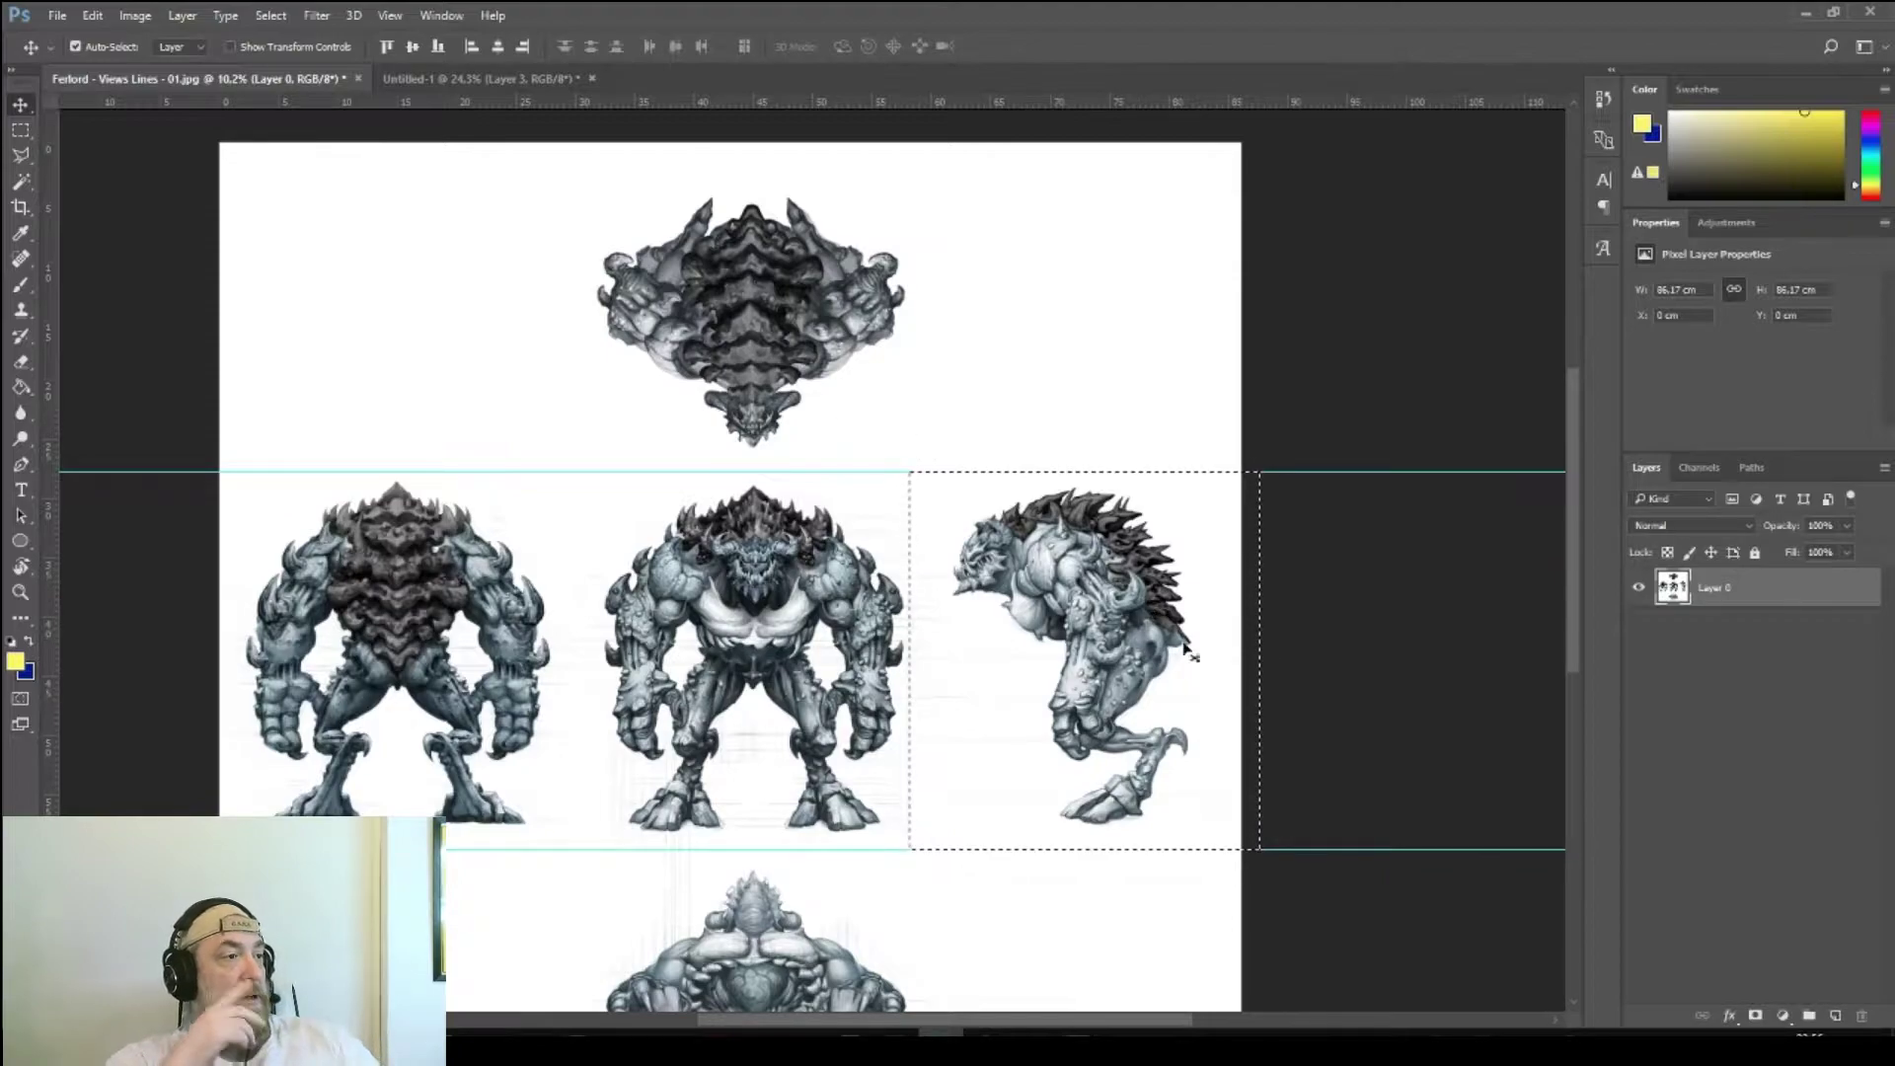
left_click(32, 140)
left_click_drag(1062, 650, 724, 292)
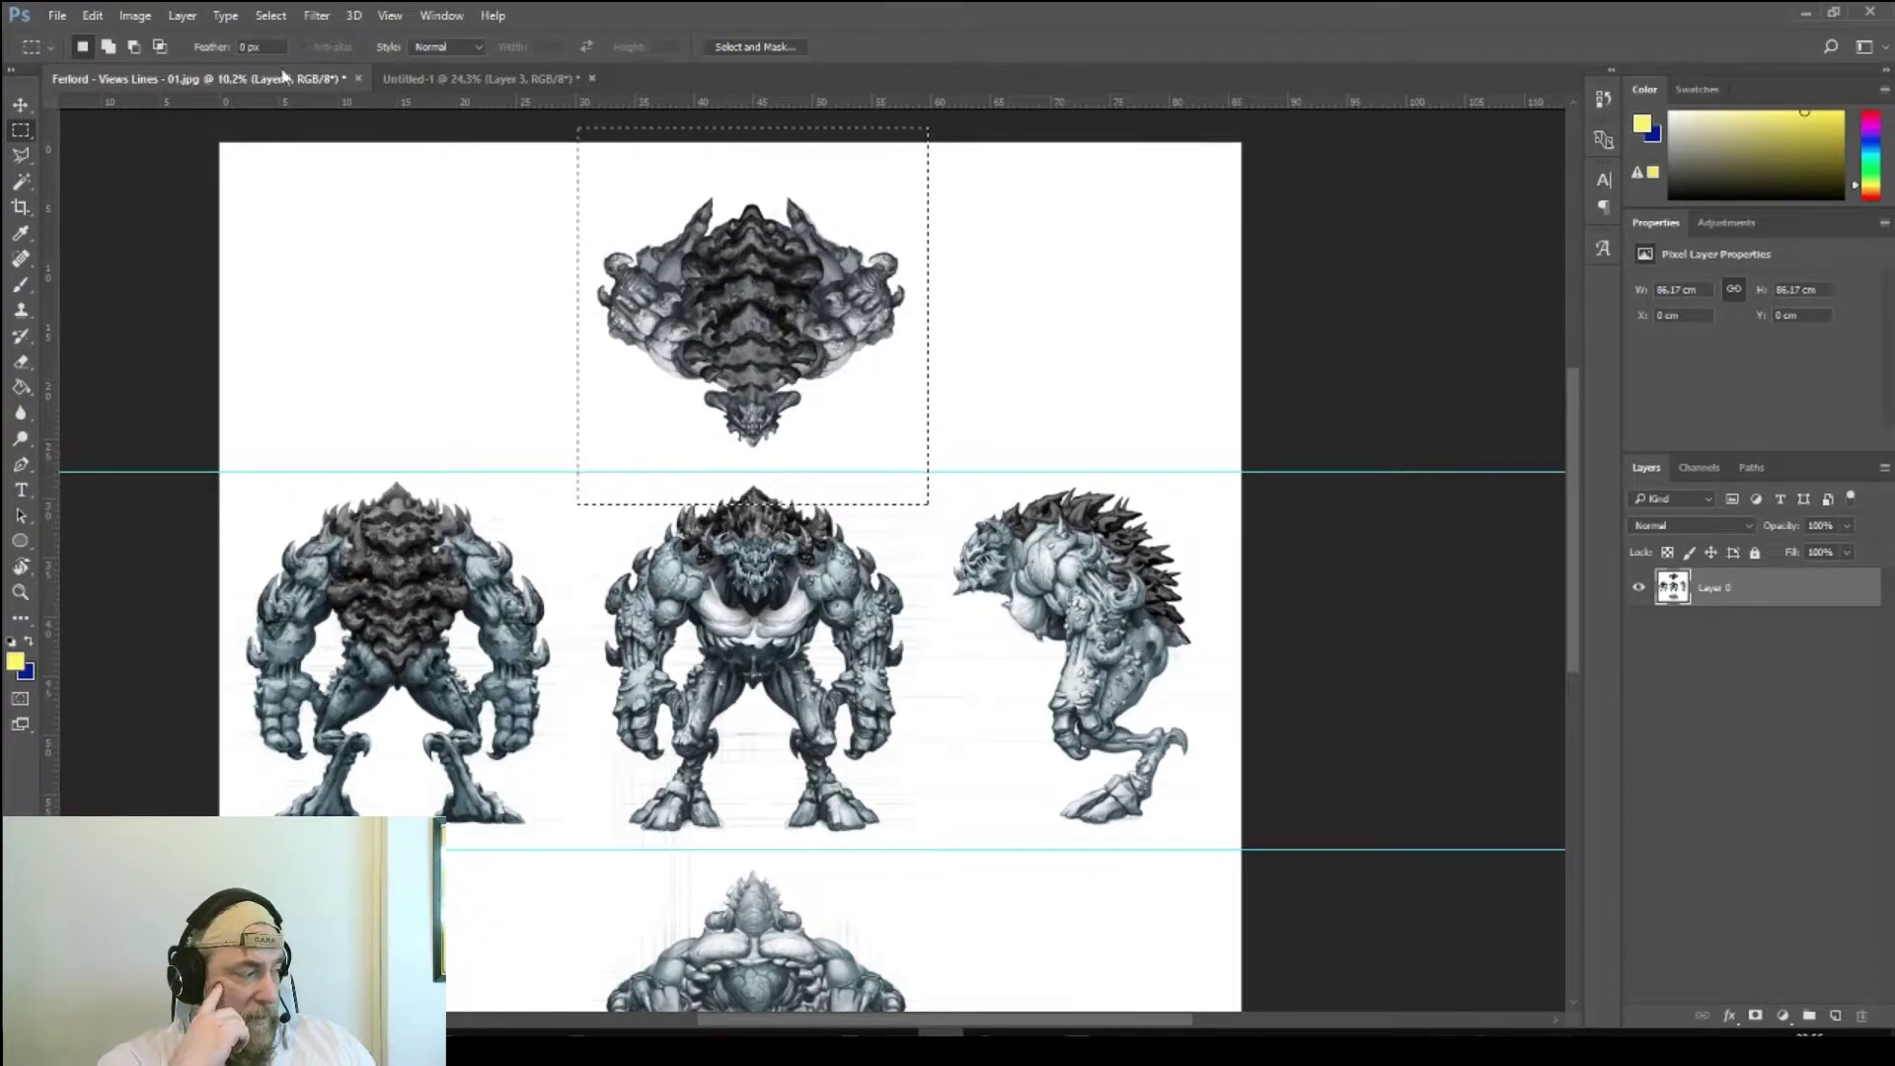
left_click(135, 15)
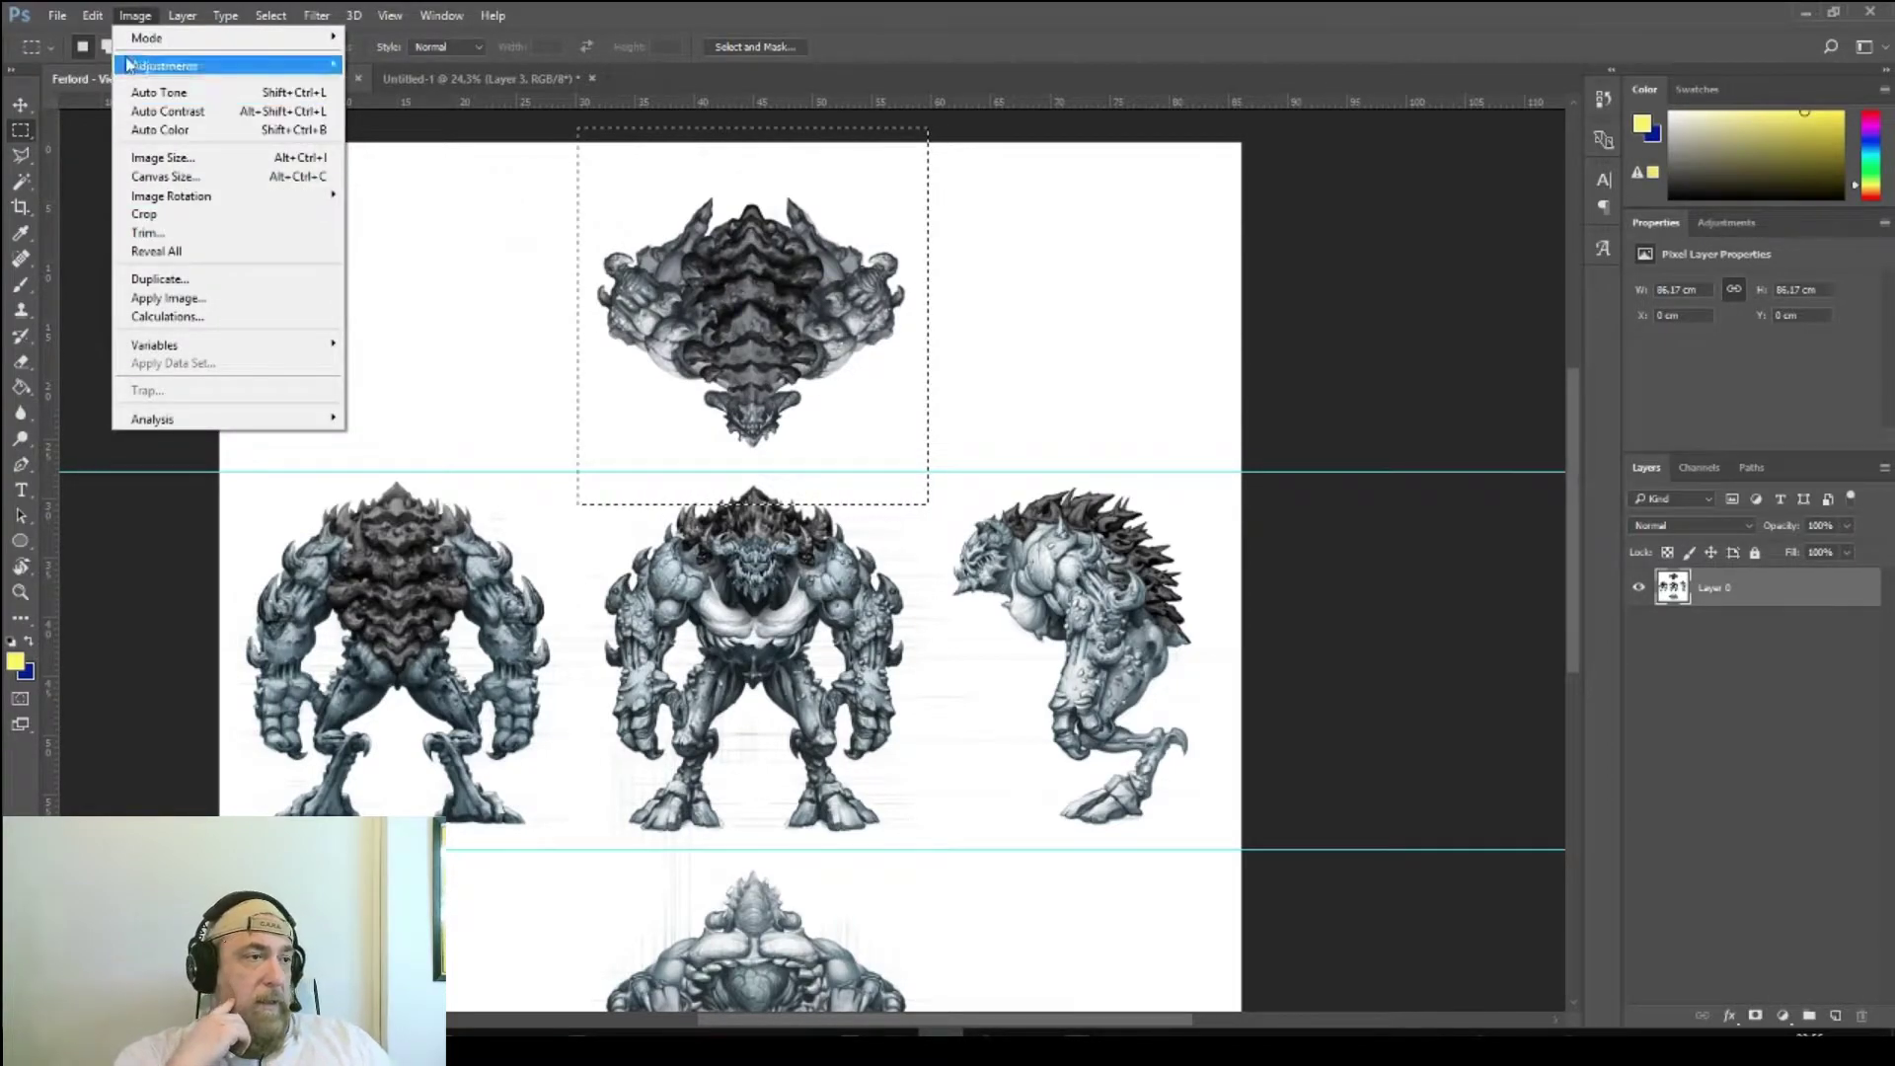
left_click(135, 150)
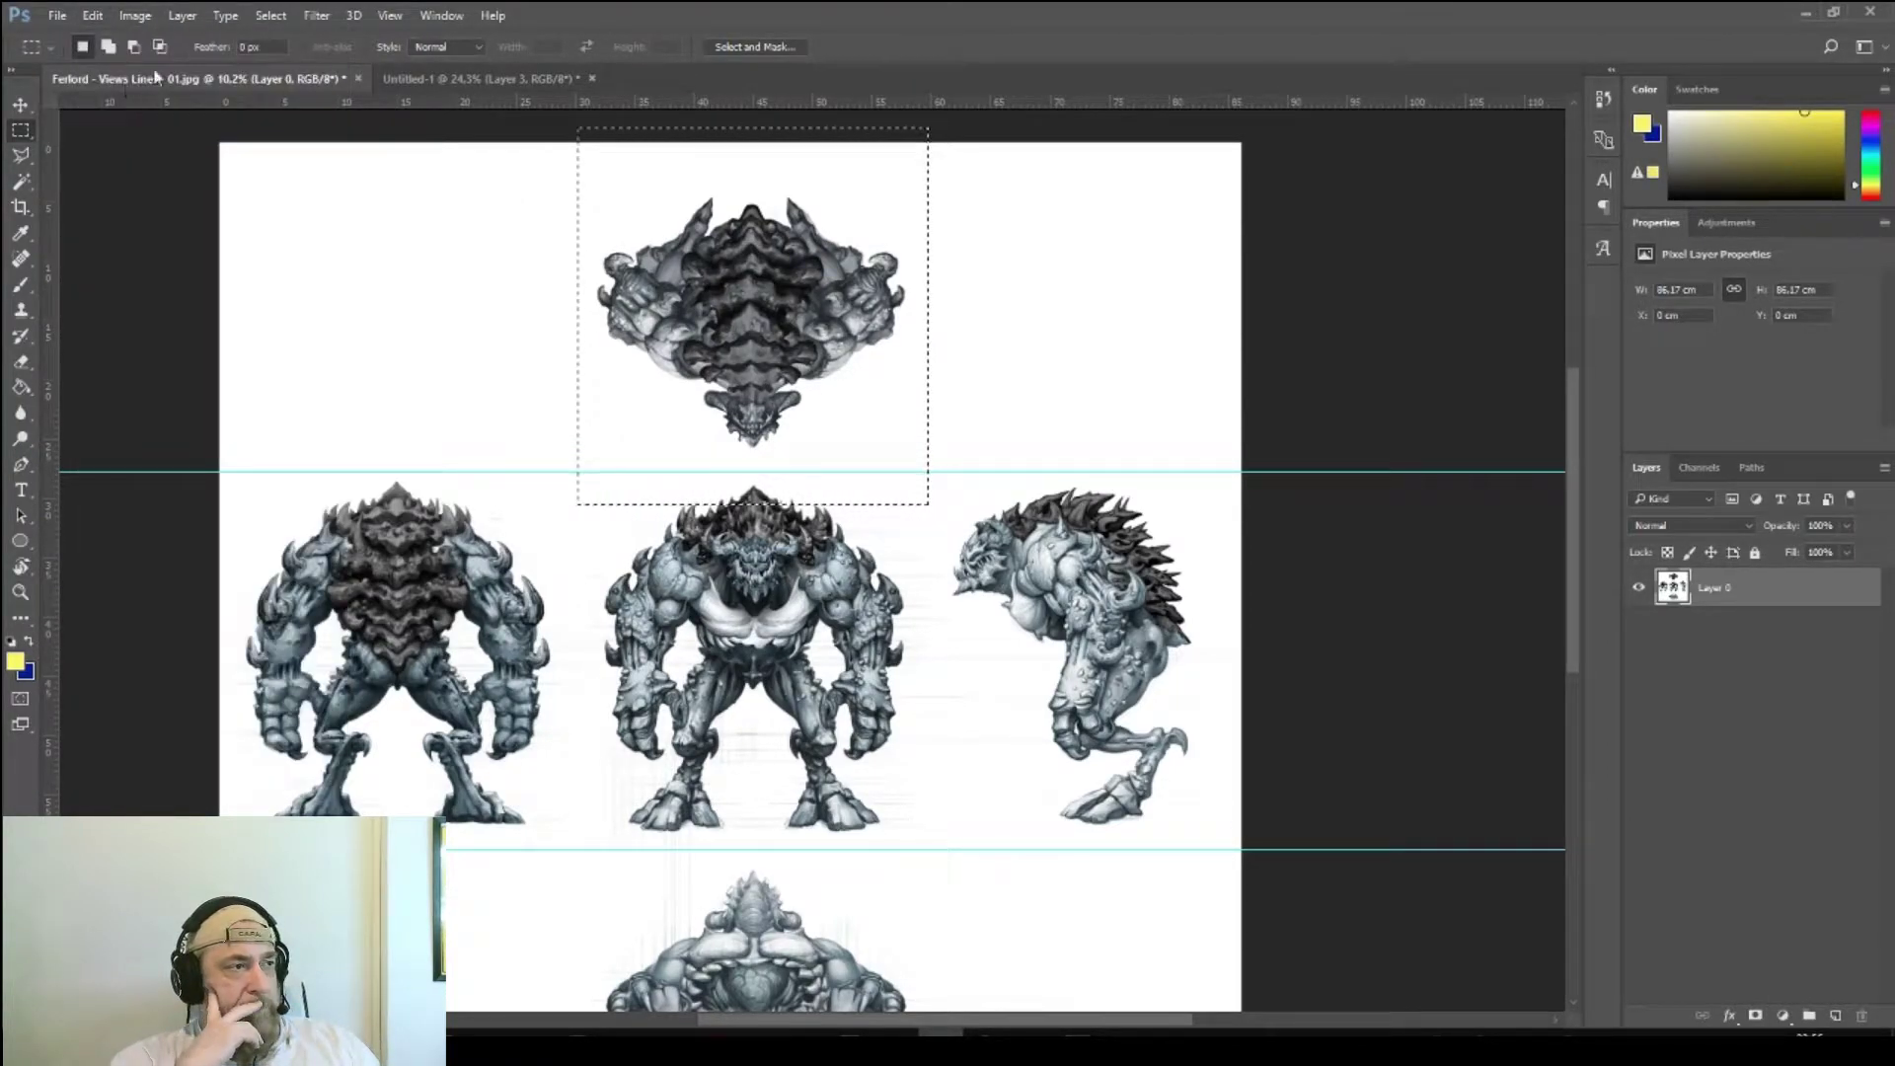
left_click(442, 83)
key("ctrl+v")
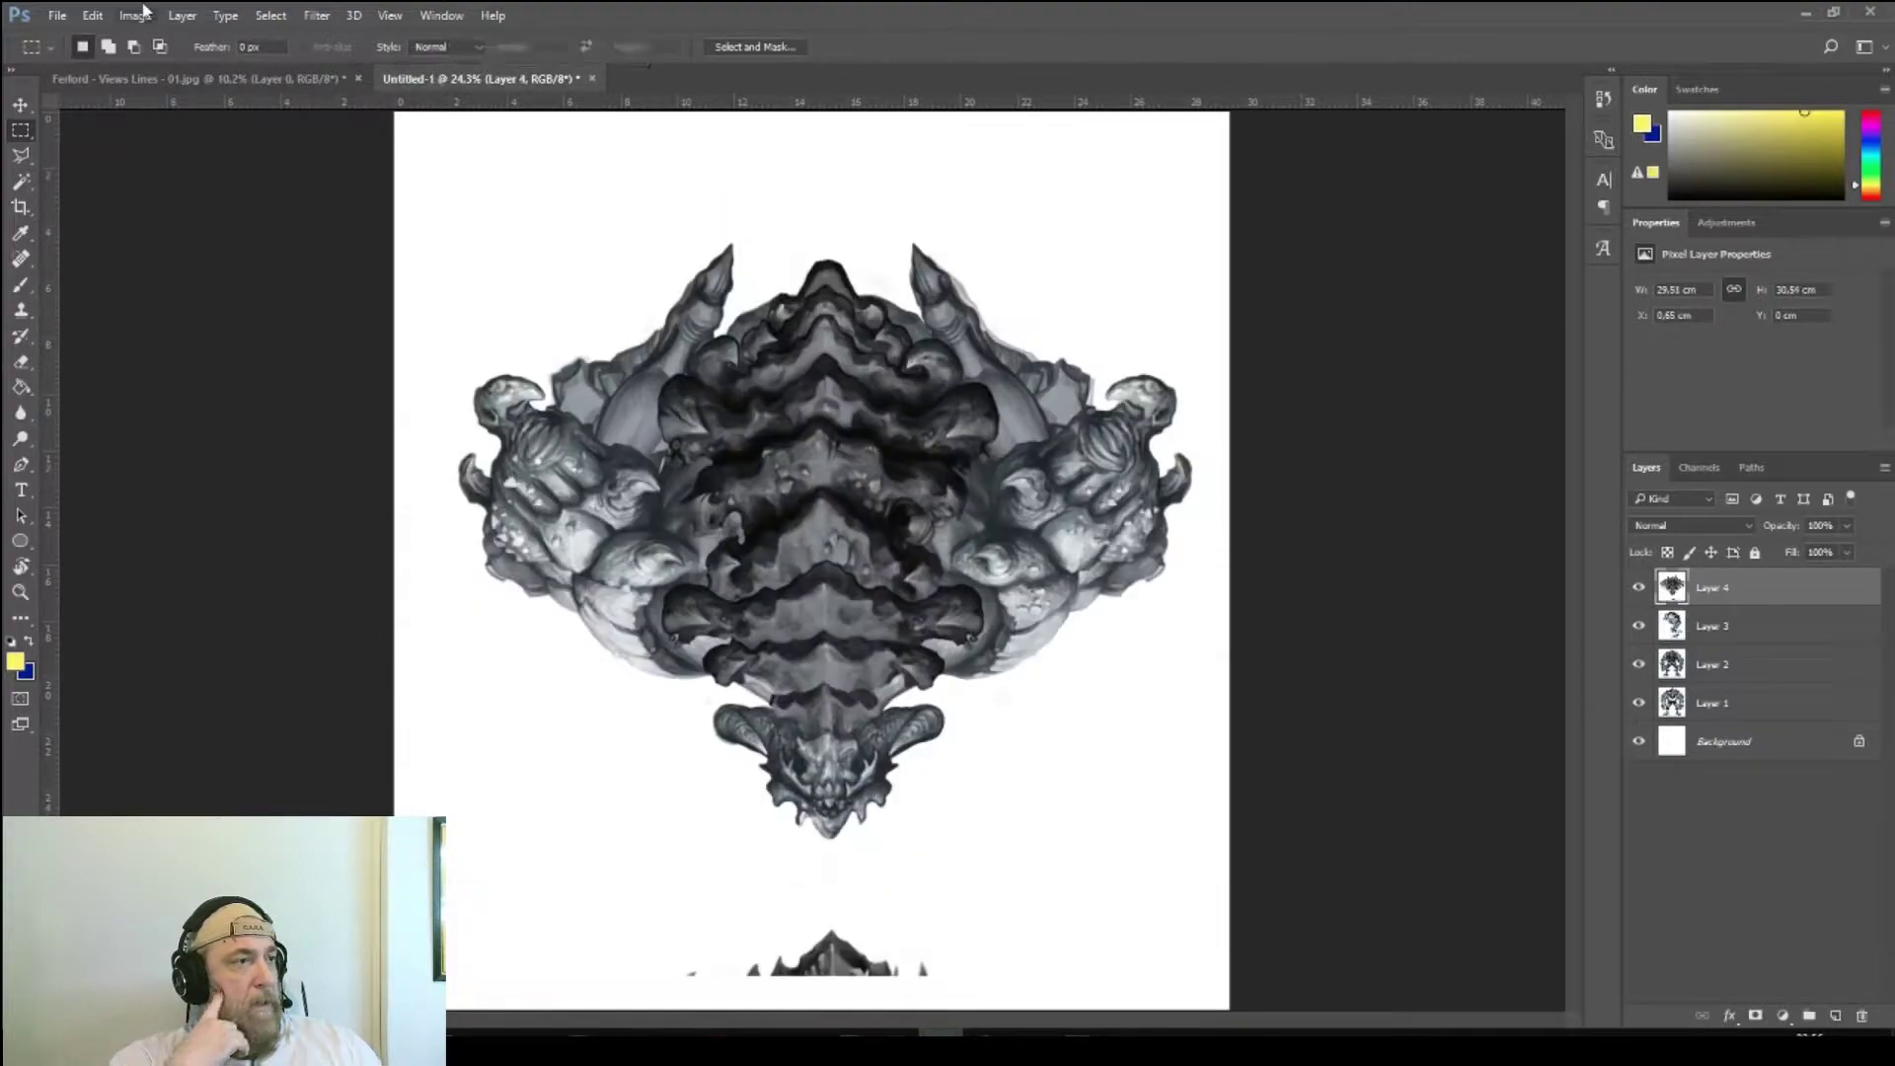
- On the views sheet, move the selection outline down over the creature's bottom view, copy that area and paste it into Untitled-1
left_click(193, 78)
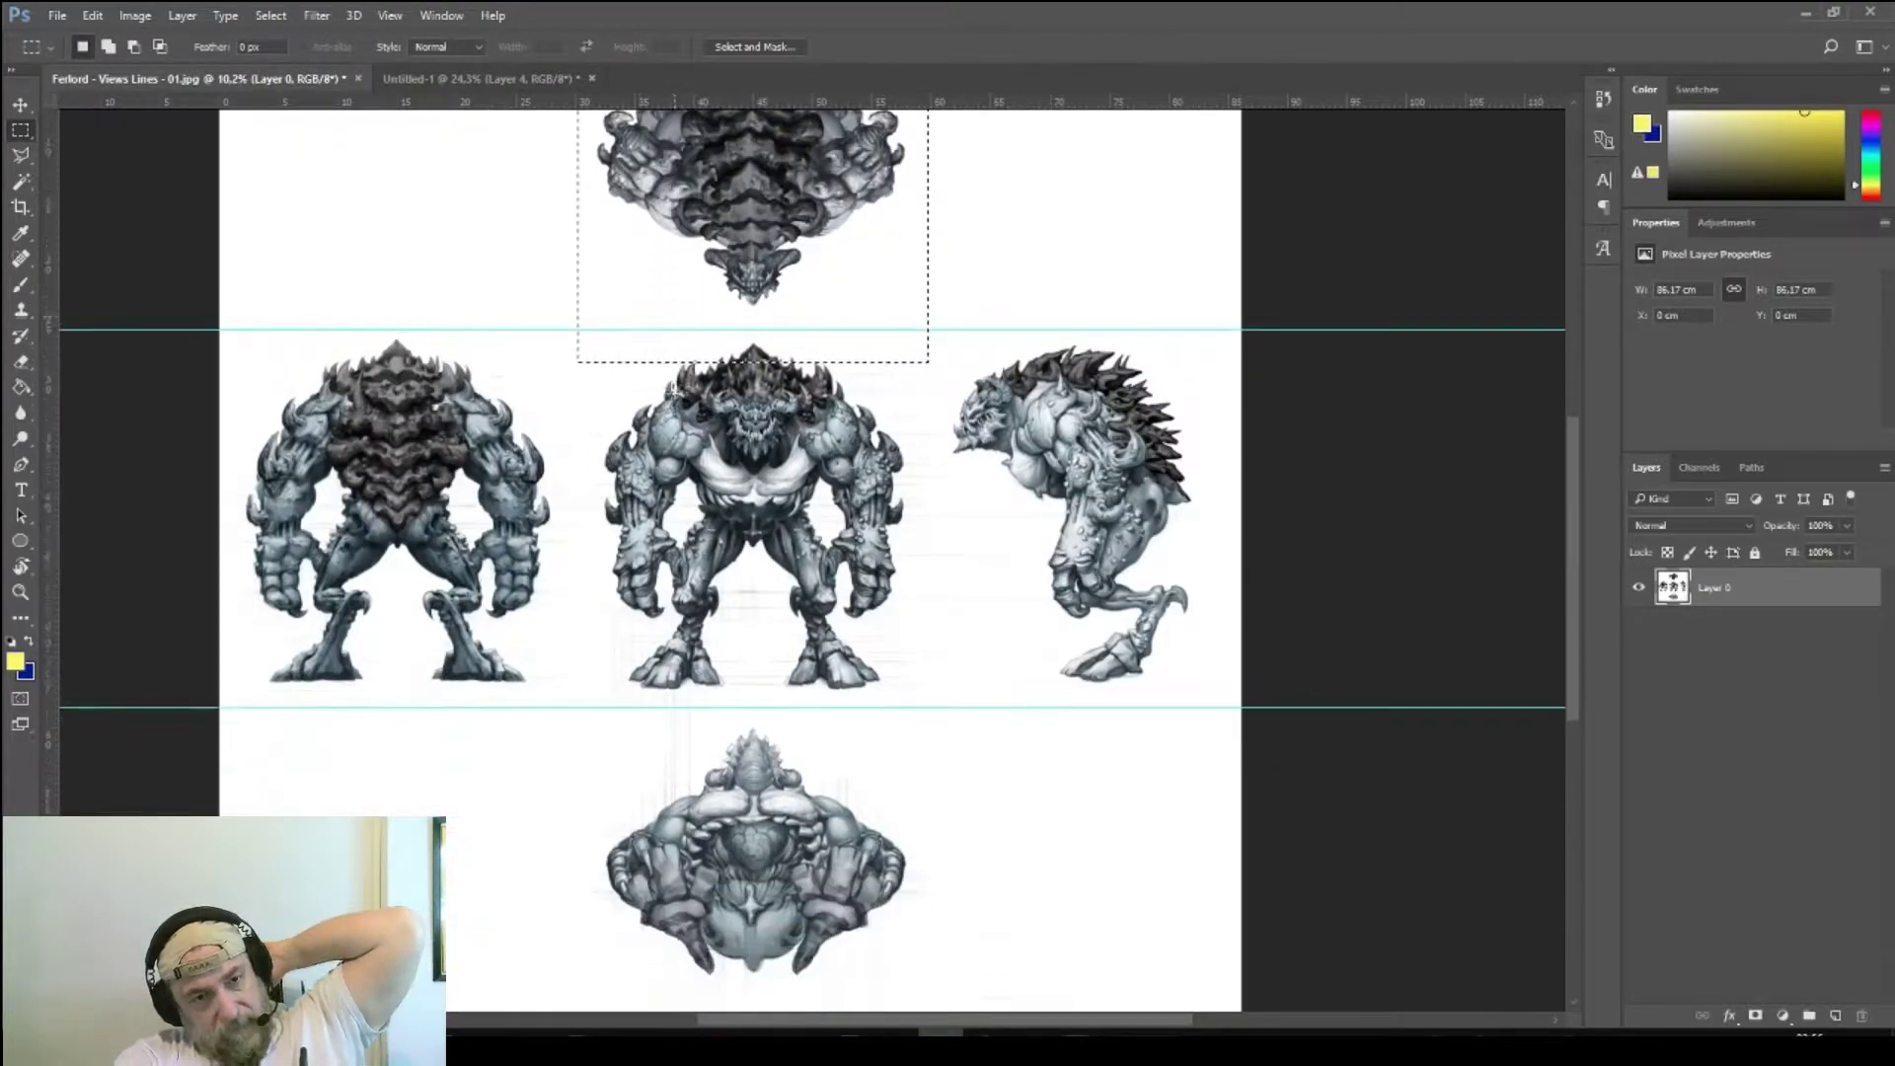
left_click_drag(688, 275, 694, 933)
scroll(707, 904, "down", 2)
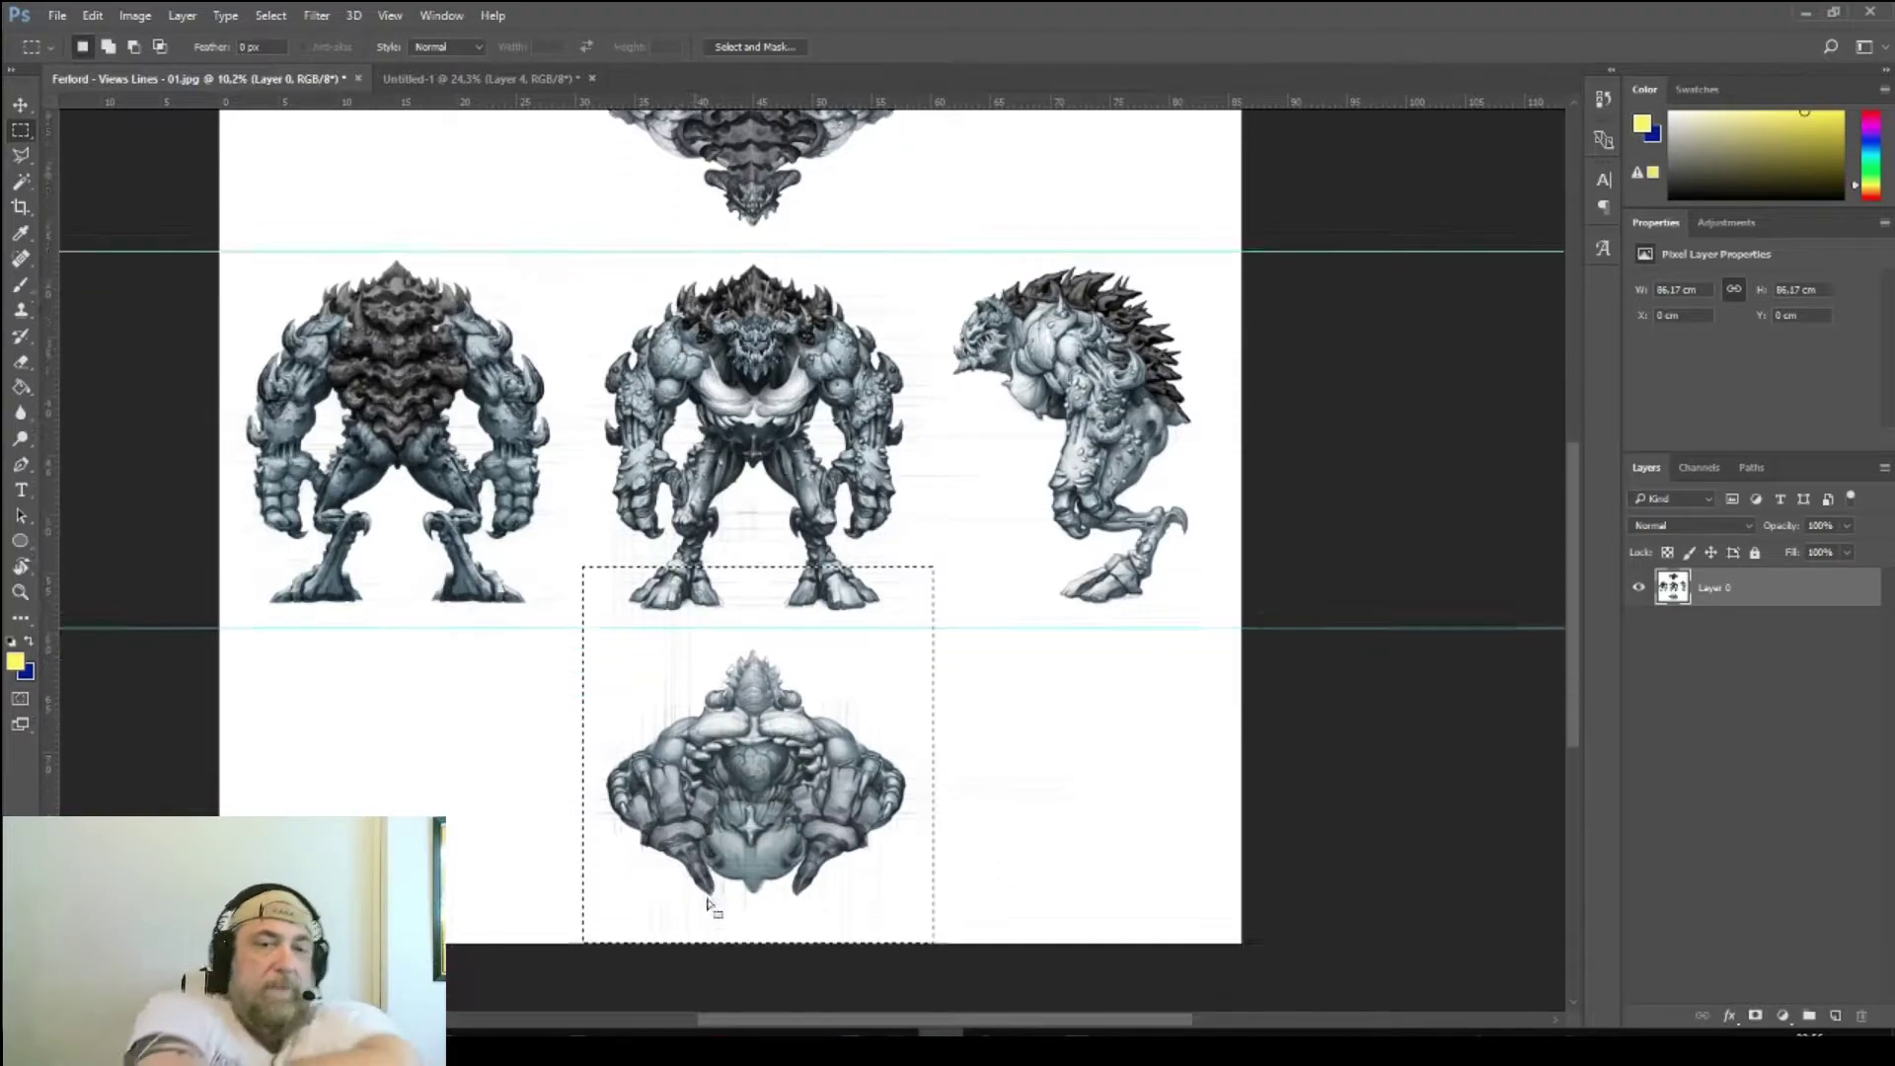
scroll(708, 904, "down", 2)
key("ctrl+d")
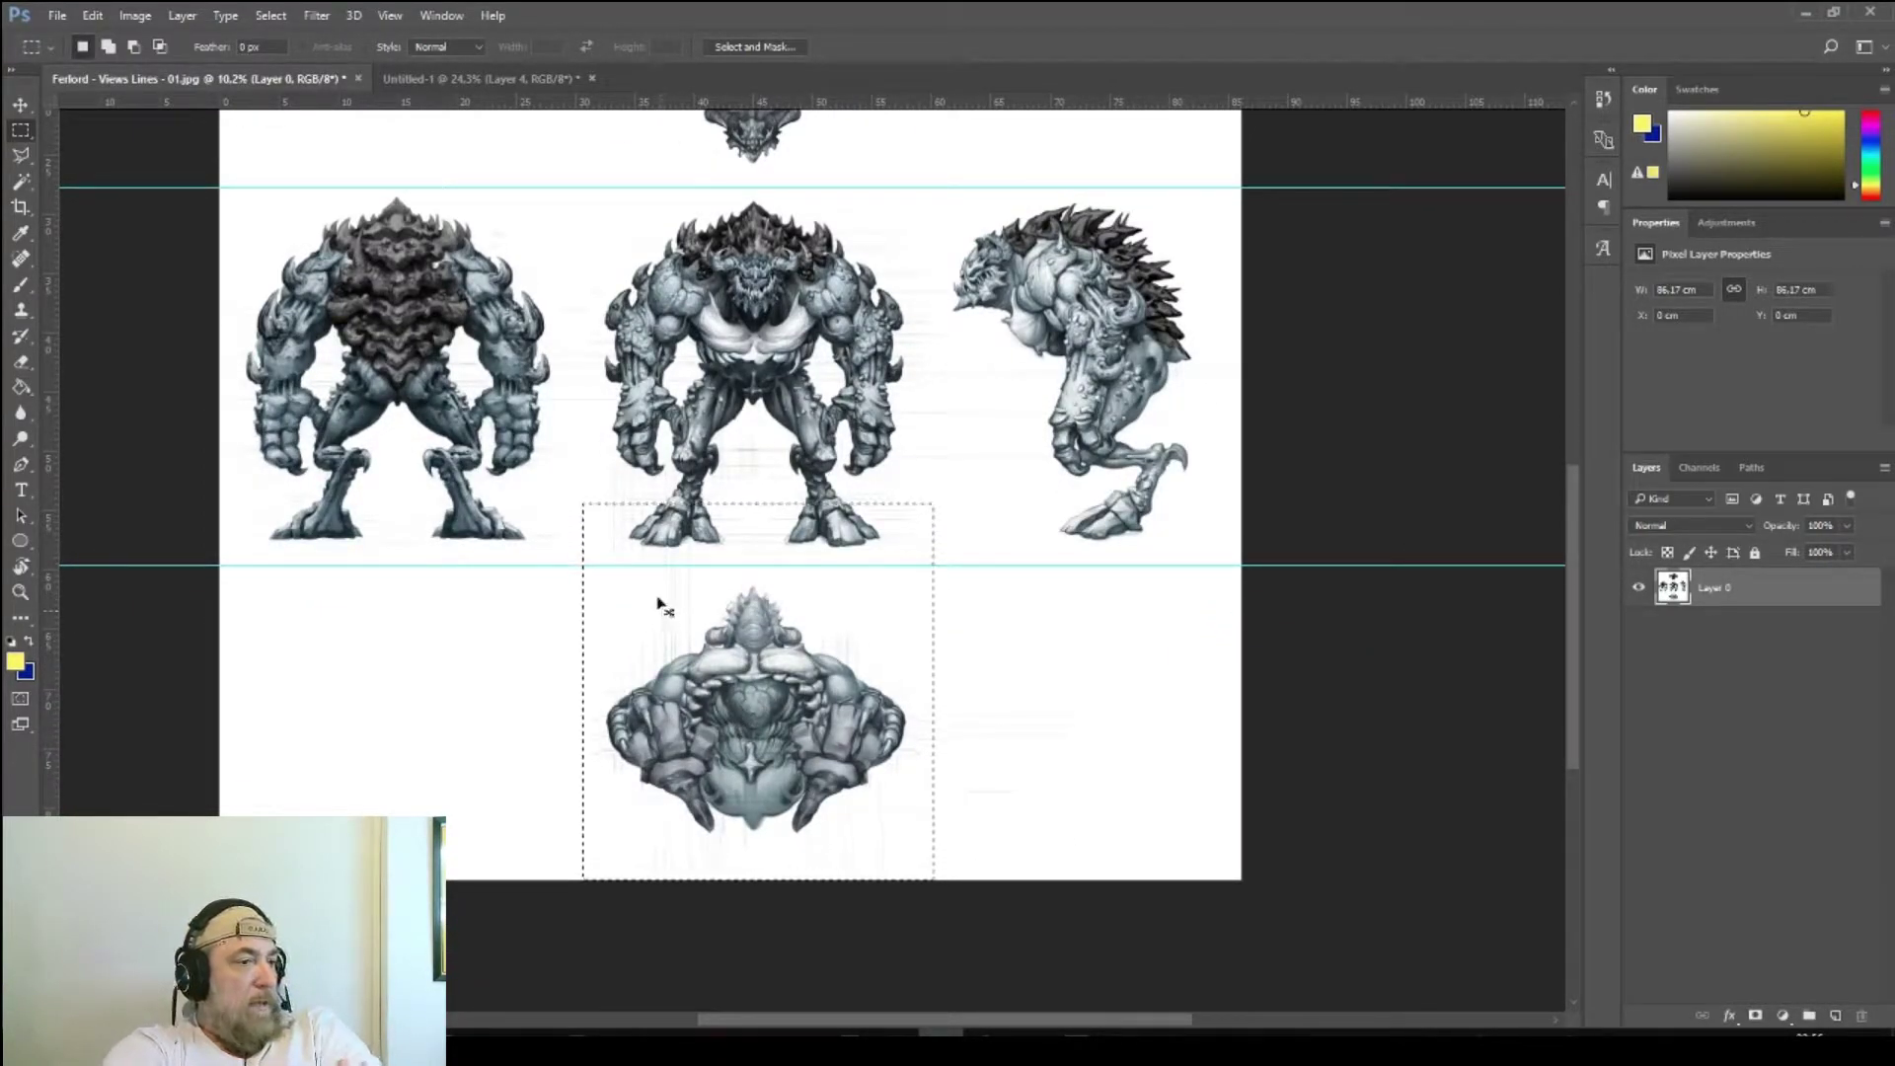
left_click(415, 82)
left_click(19, 106)
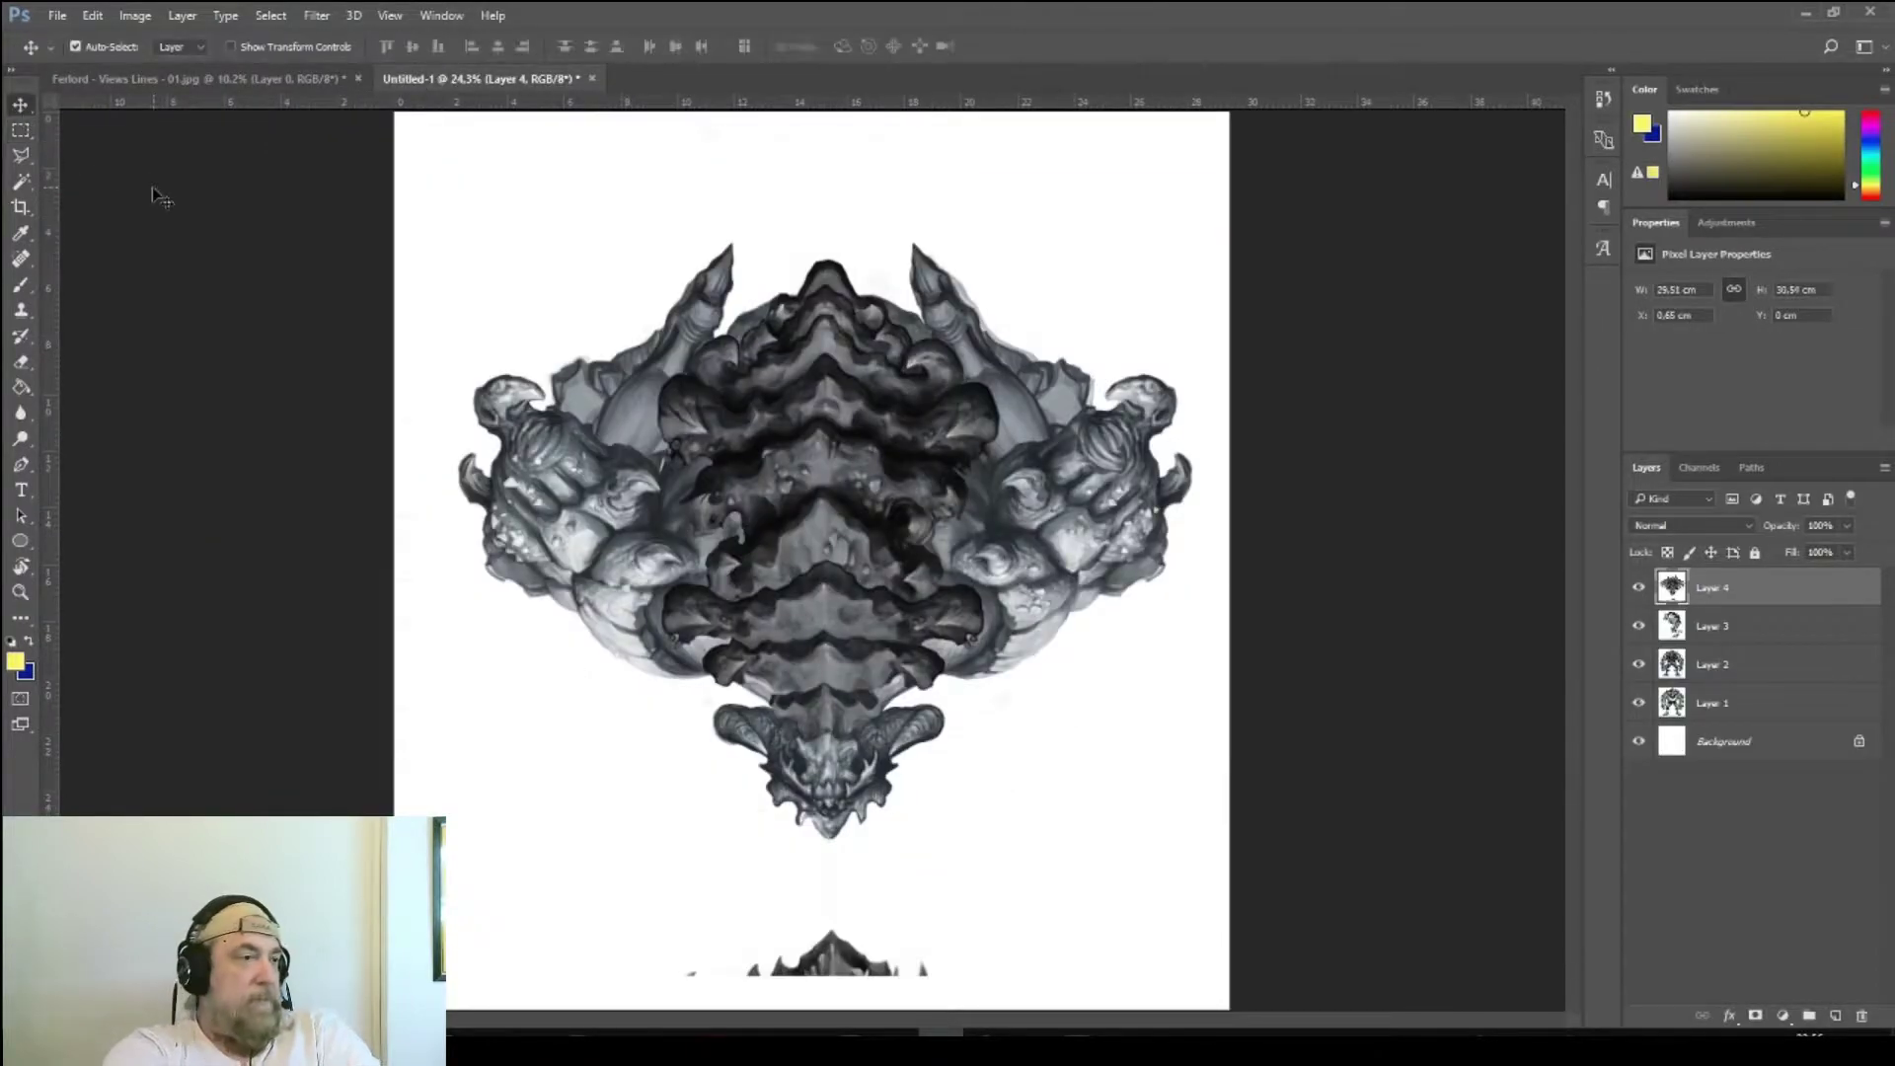
key("ctrl+v")
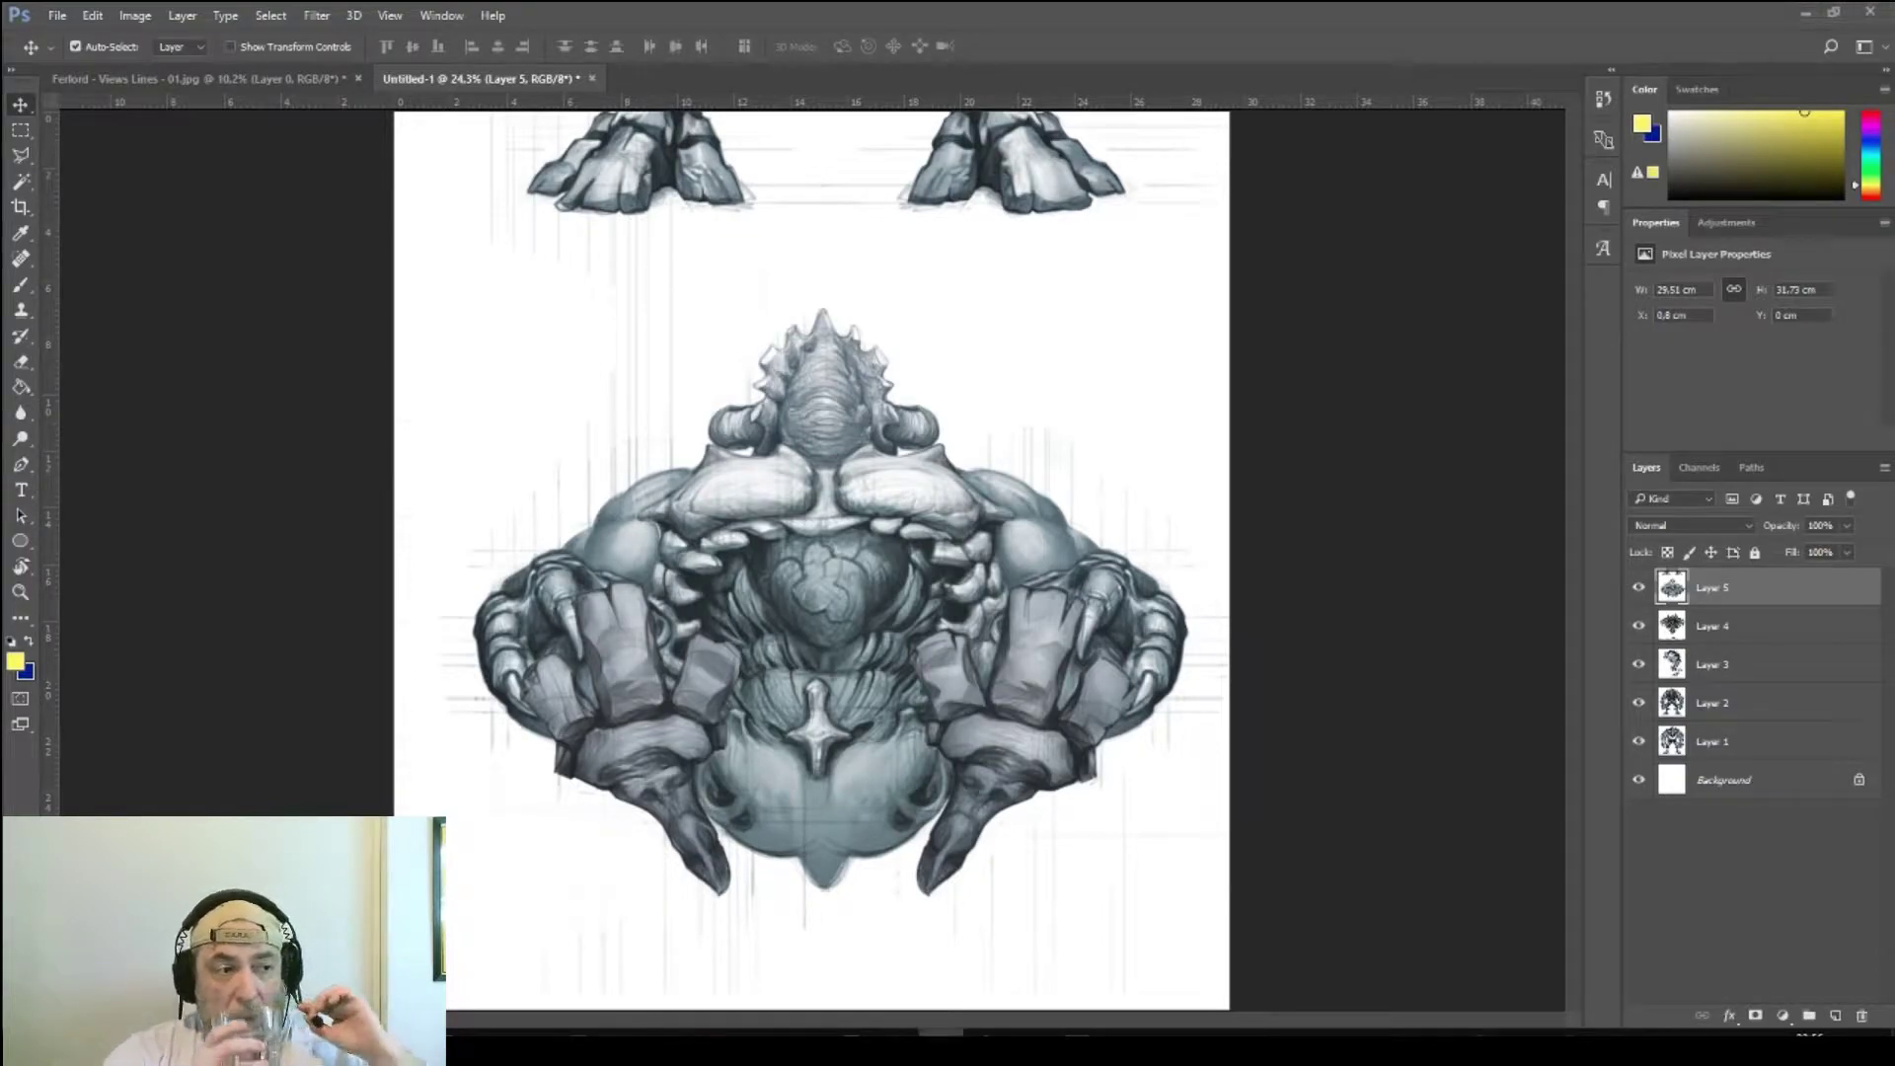
- Close the views sheet document without saving its changes
left_click(347, 78)
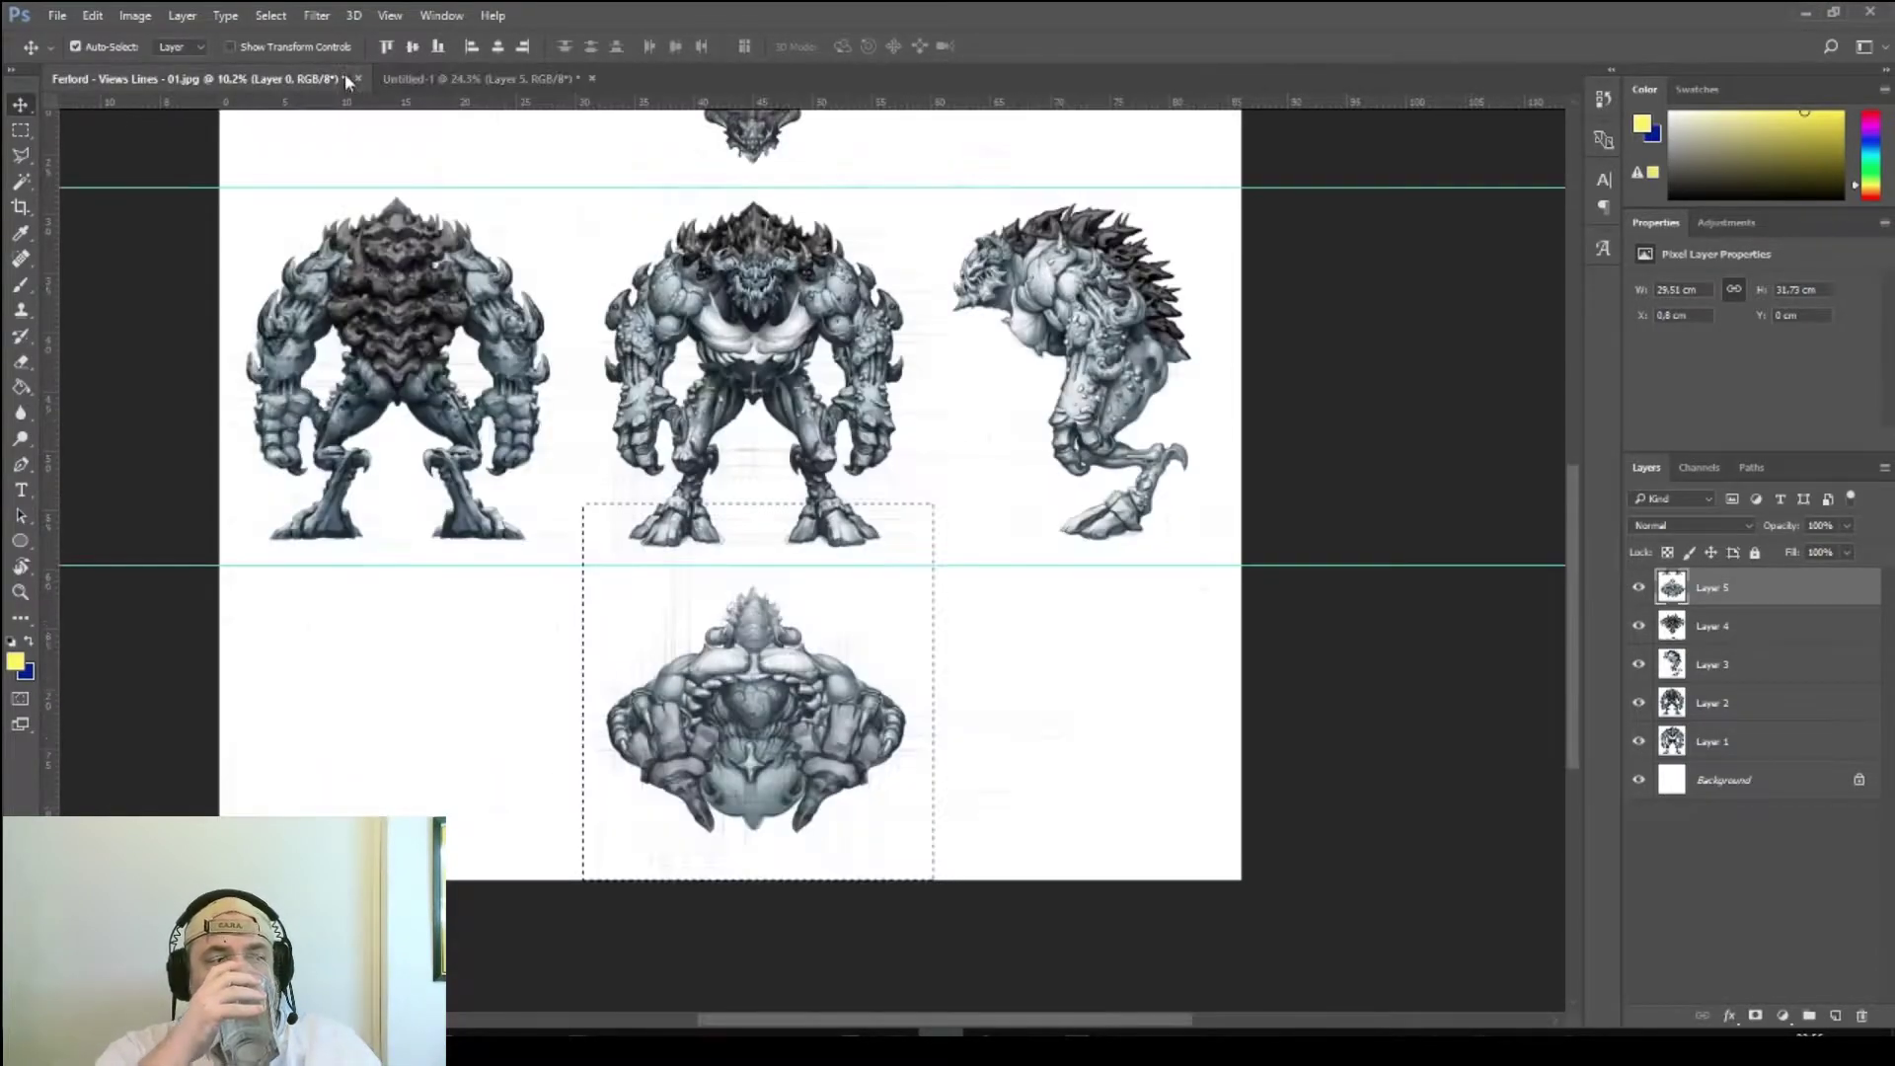
left_click(358, 78)
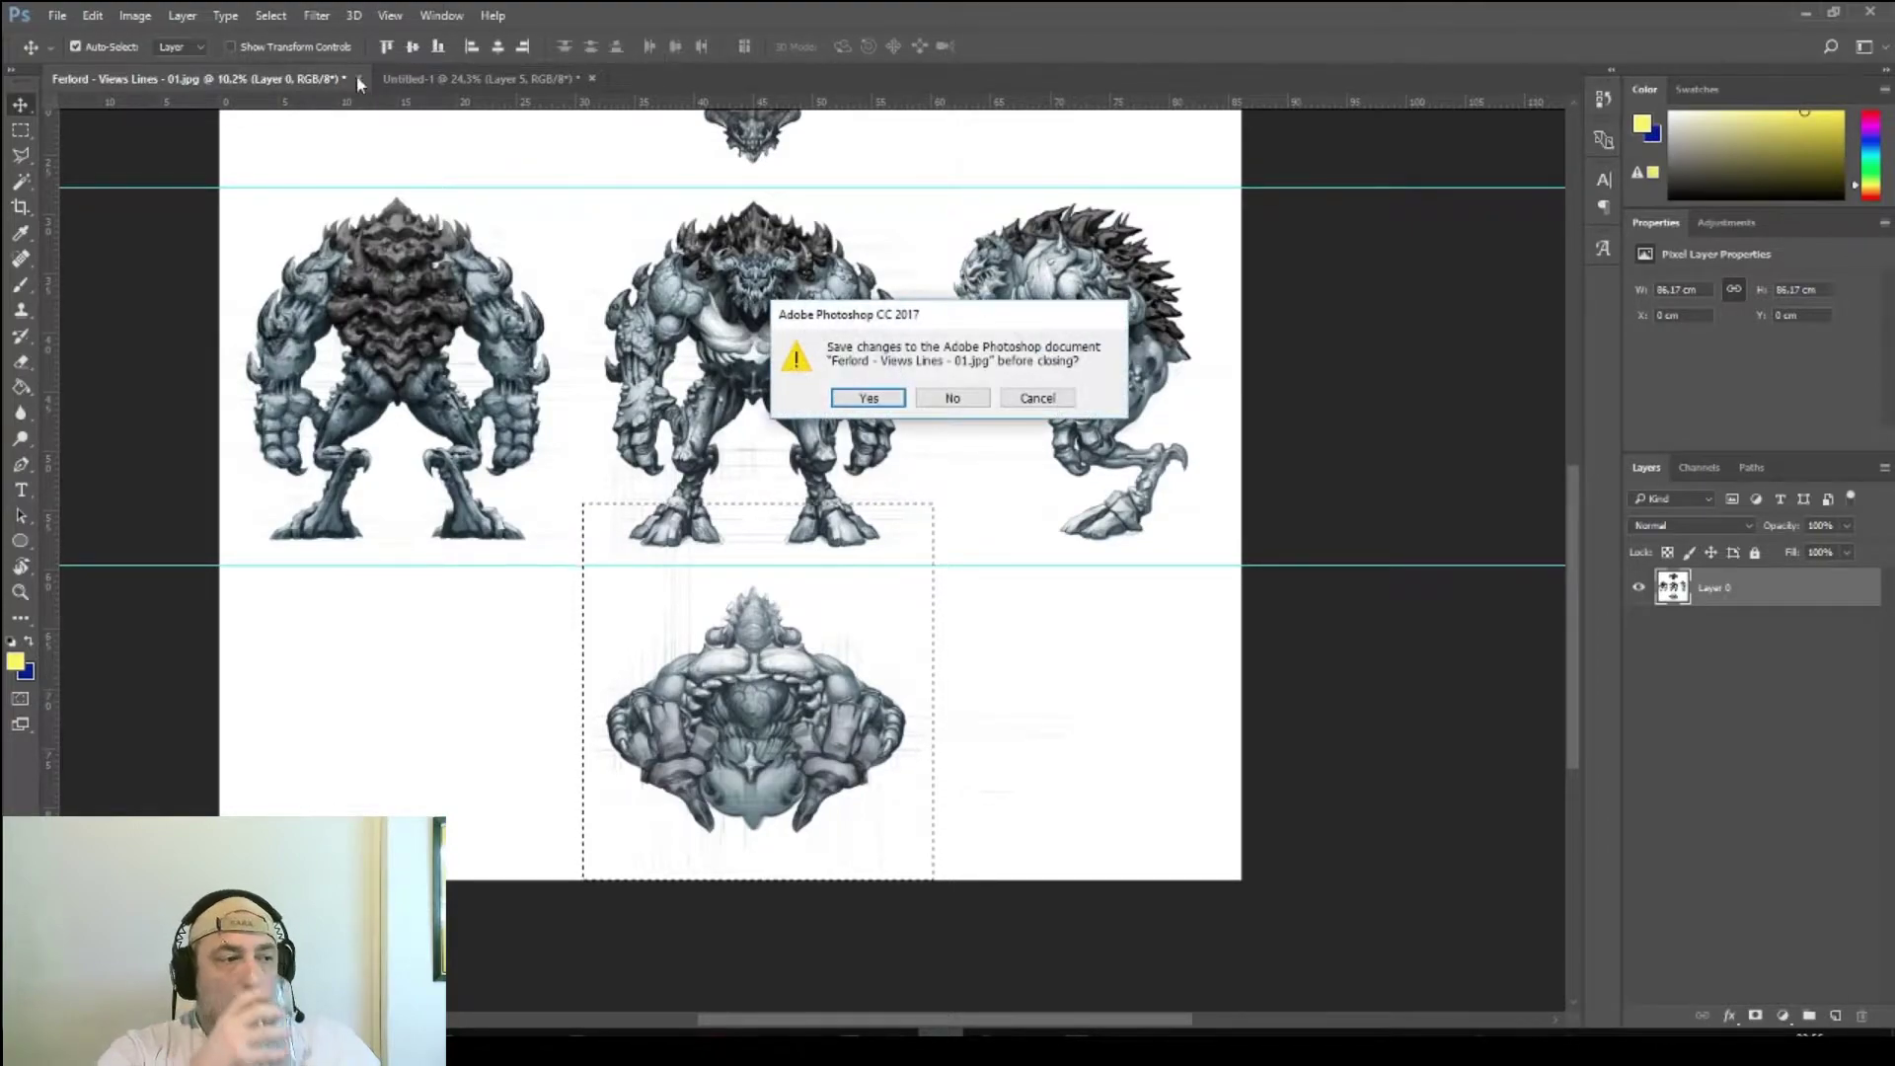
left_click(955, 398)
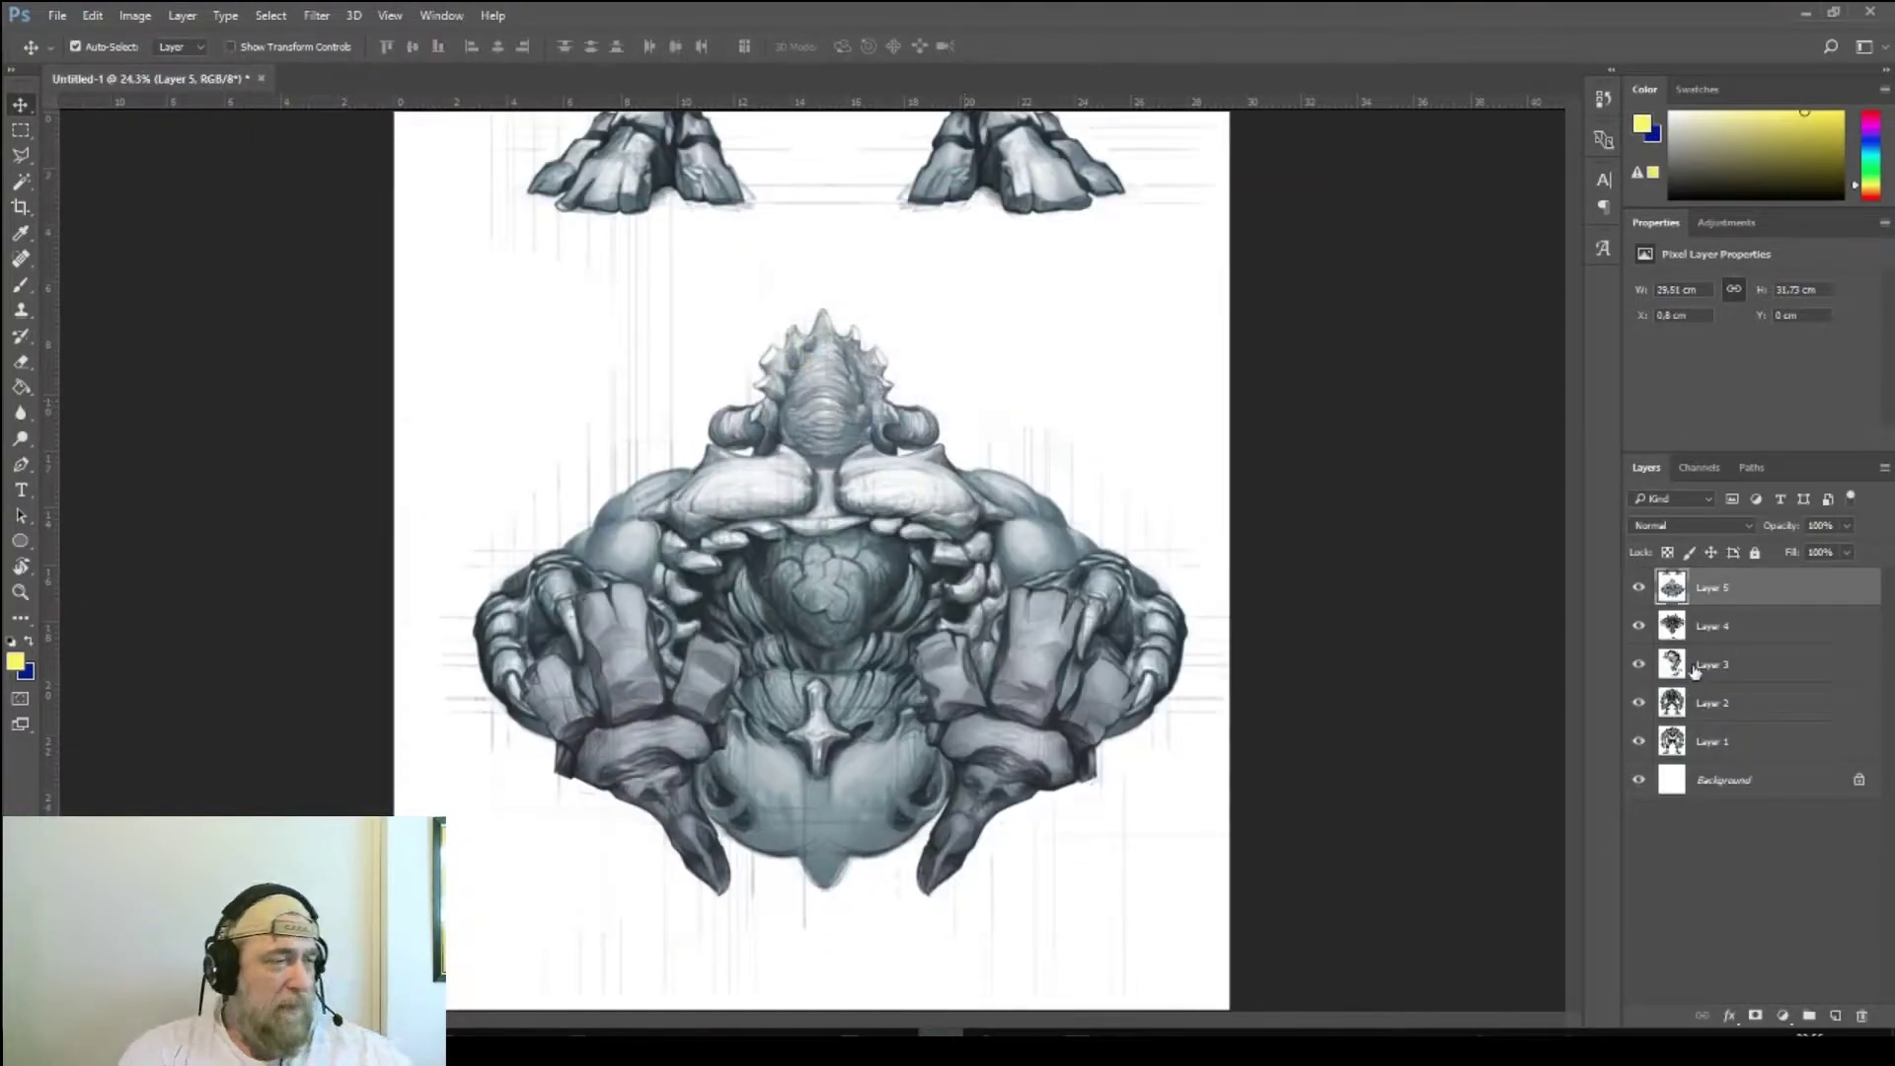
- Hide Layers 2 to 5 so only the front view shows, and place a vertical guide along the creature's centre line
left_click(1640, 623)
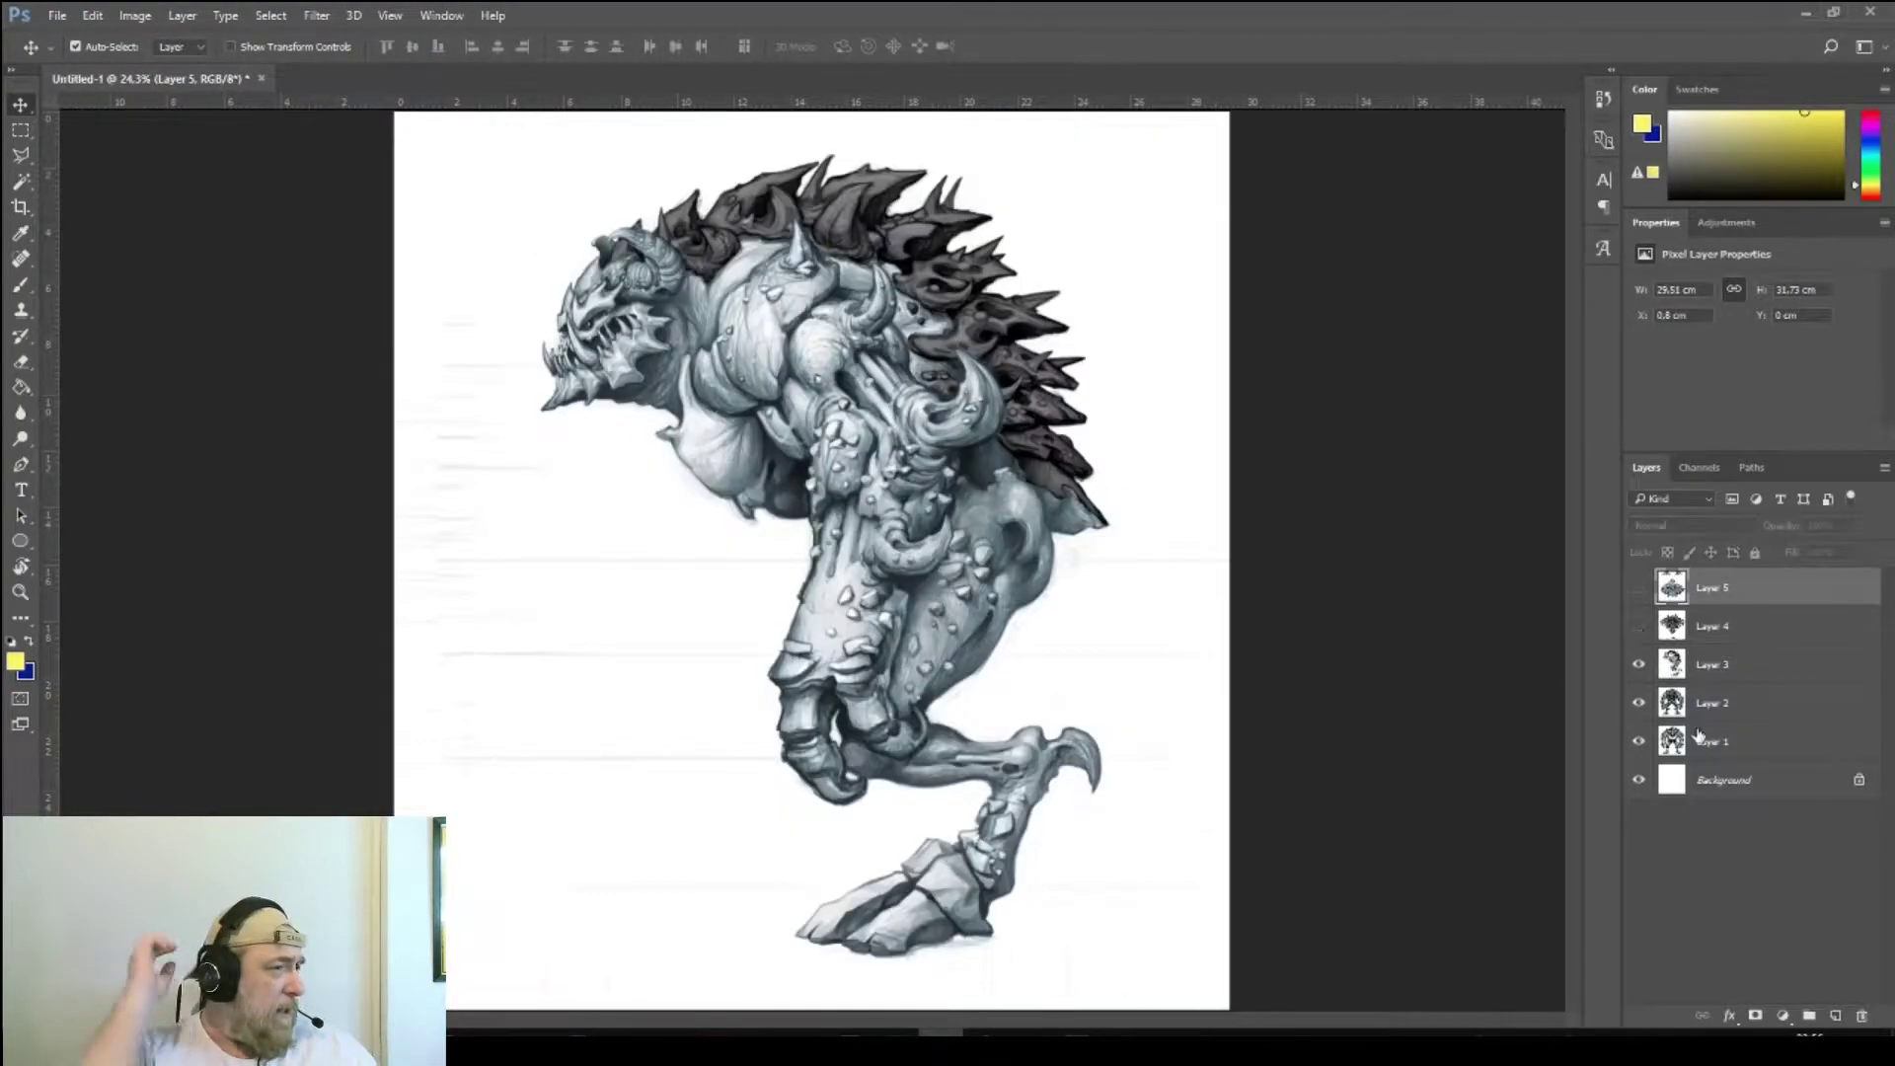
left_click(1639, 702)
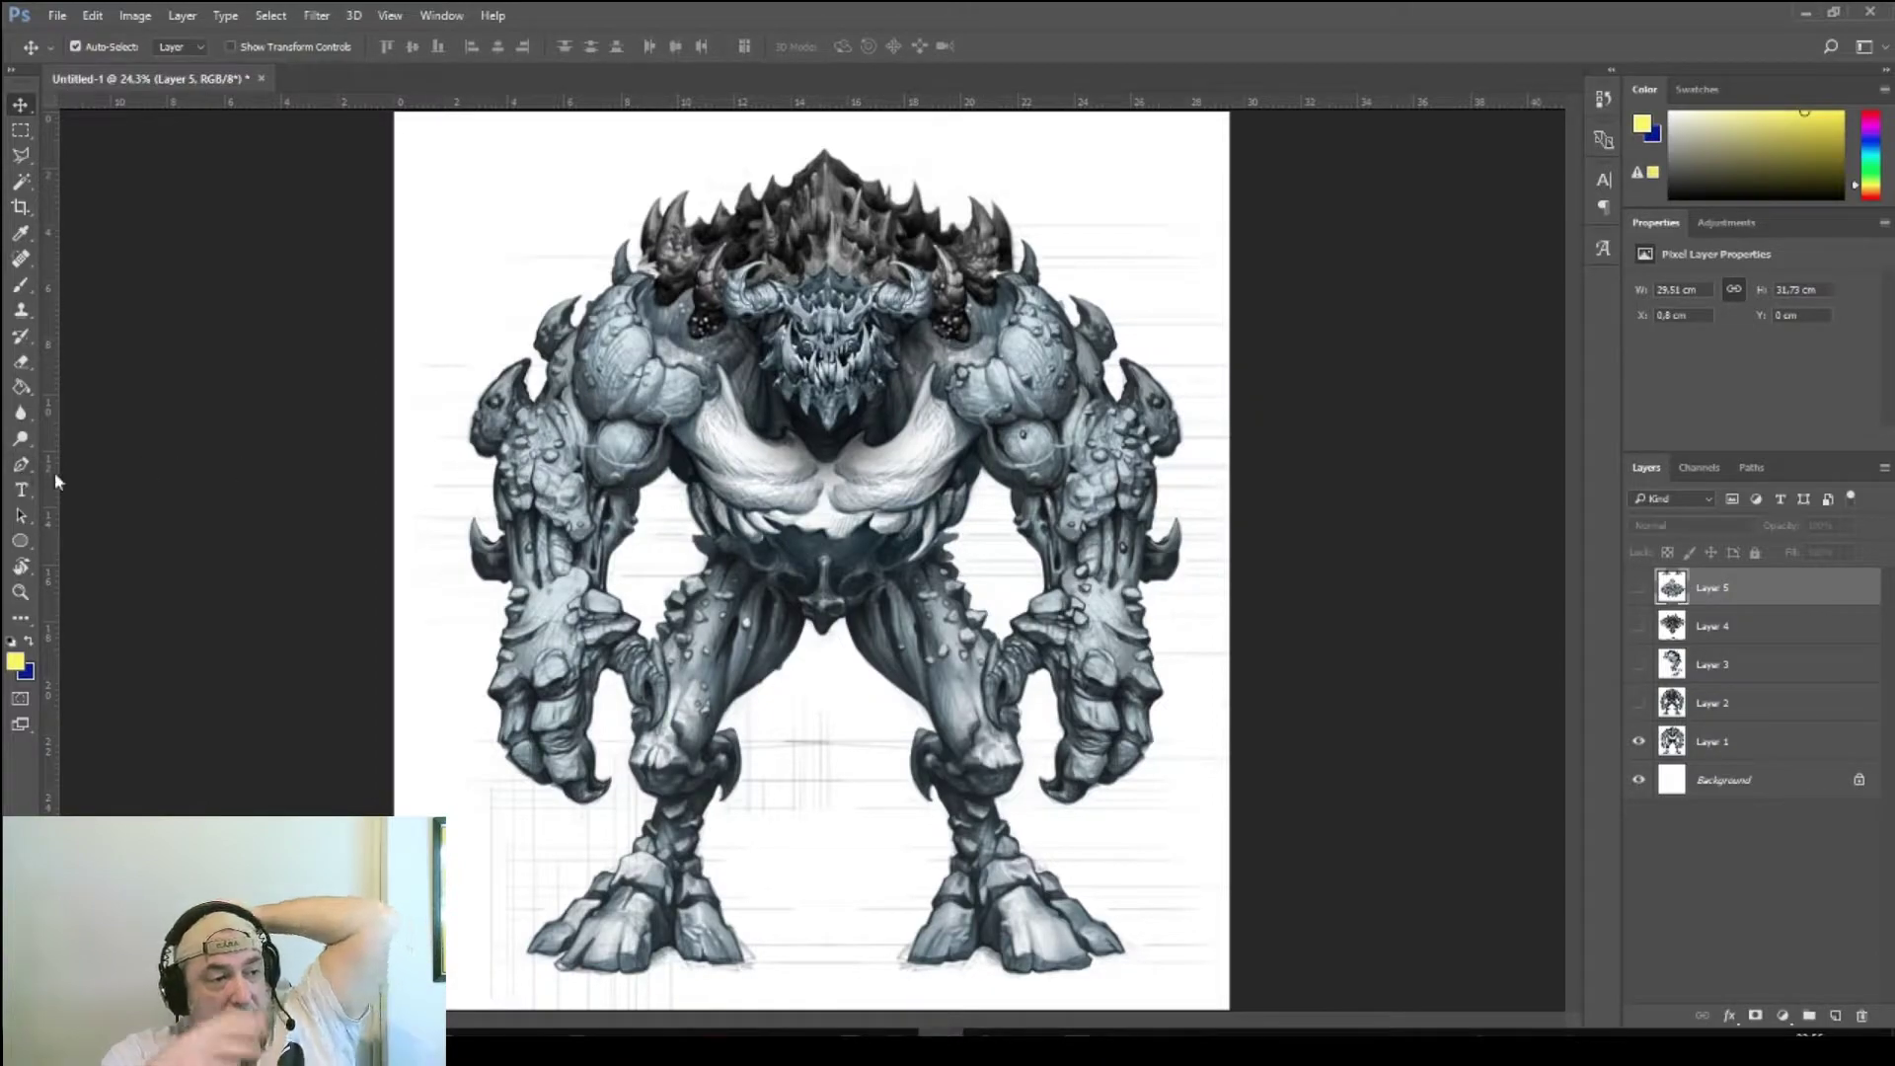
left_click_drag(49, 471, 832, 731)
scroll(826, 376, "up", 10, "alt")
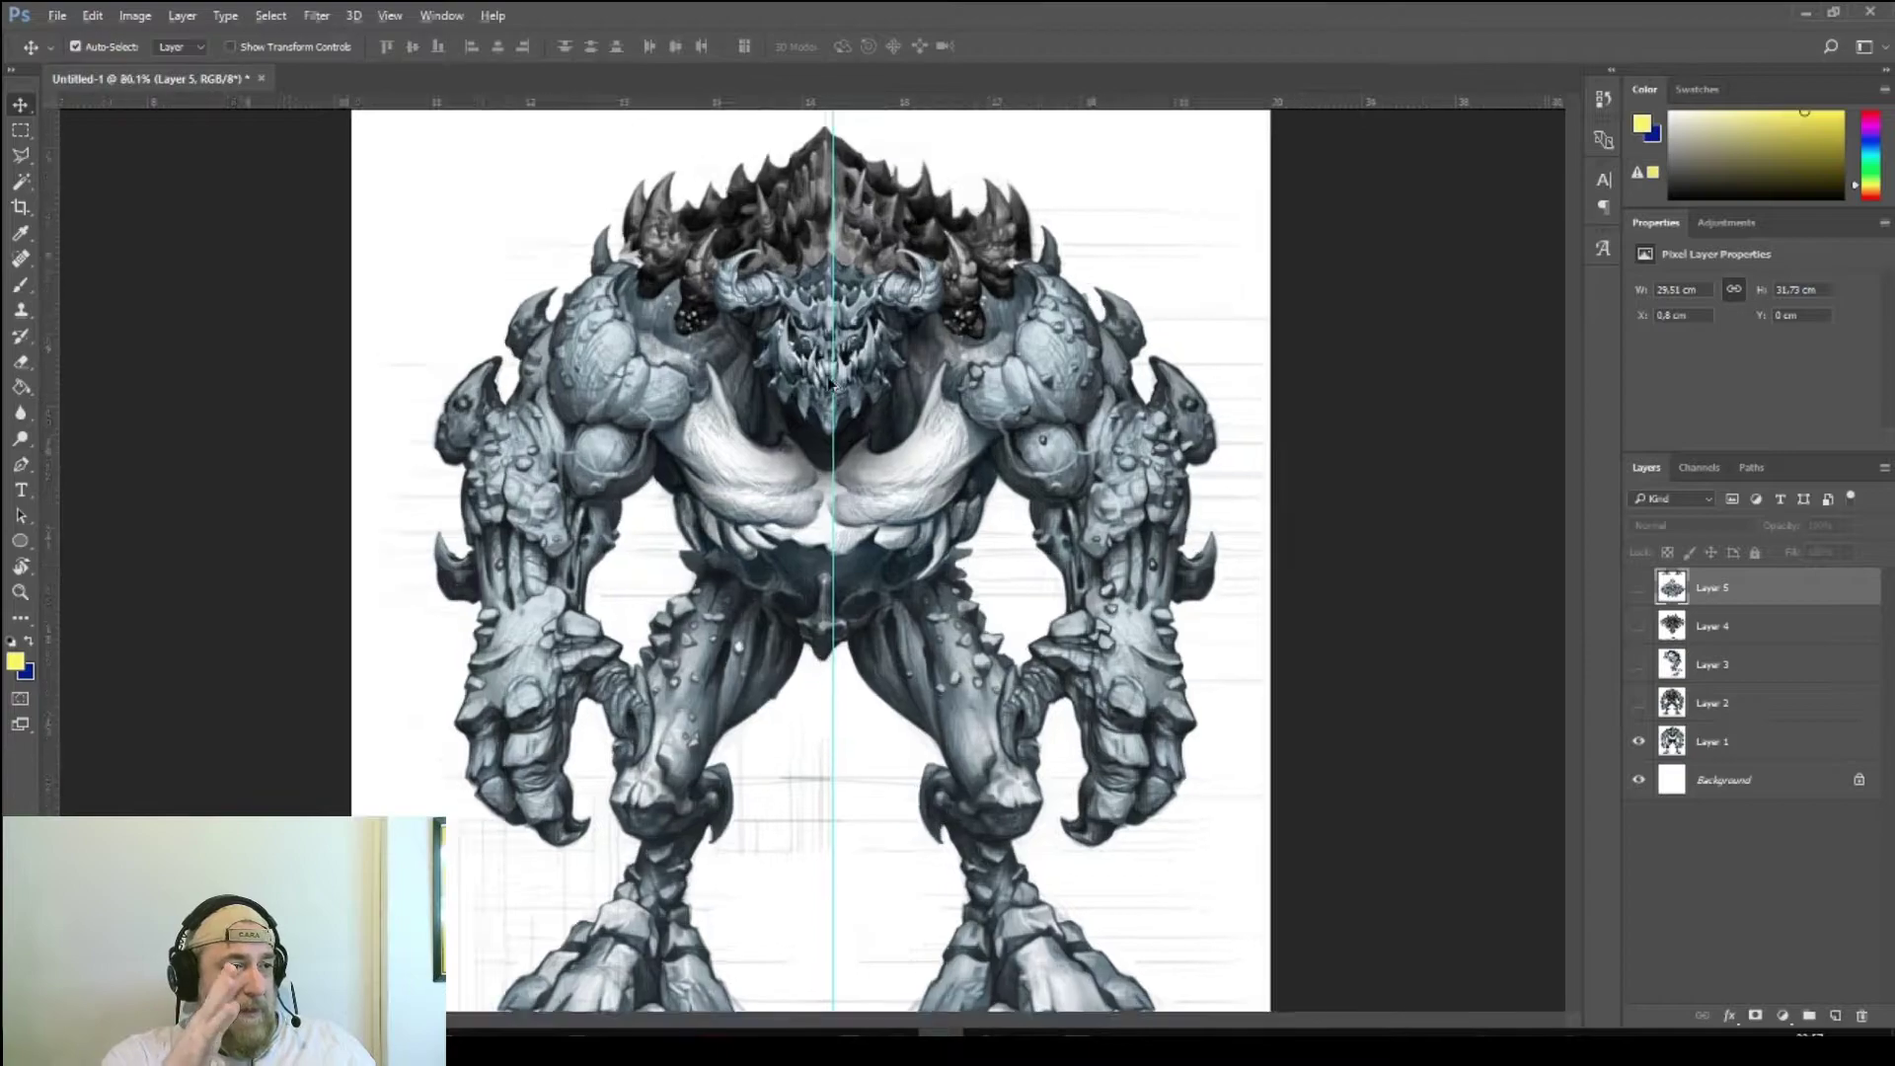
- Line up the front view's centre with the vertical guide, checking the alignment closely at the creature's face
left_click(890, 368)
left_click_drag(891, 367, 858, 366)
scroll(900, 373, "down", 2)
scroll(906, 467, "down", 2)
scroll(909, 464, "up", 5, "alt")
scroll(908, 465, "down", 10, "alt")
scroll(802, 174, "down", 5, "alt")
scroll(804, 197, "up", 4, "alt")
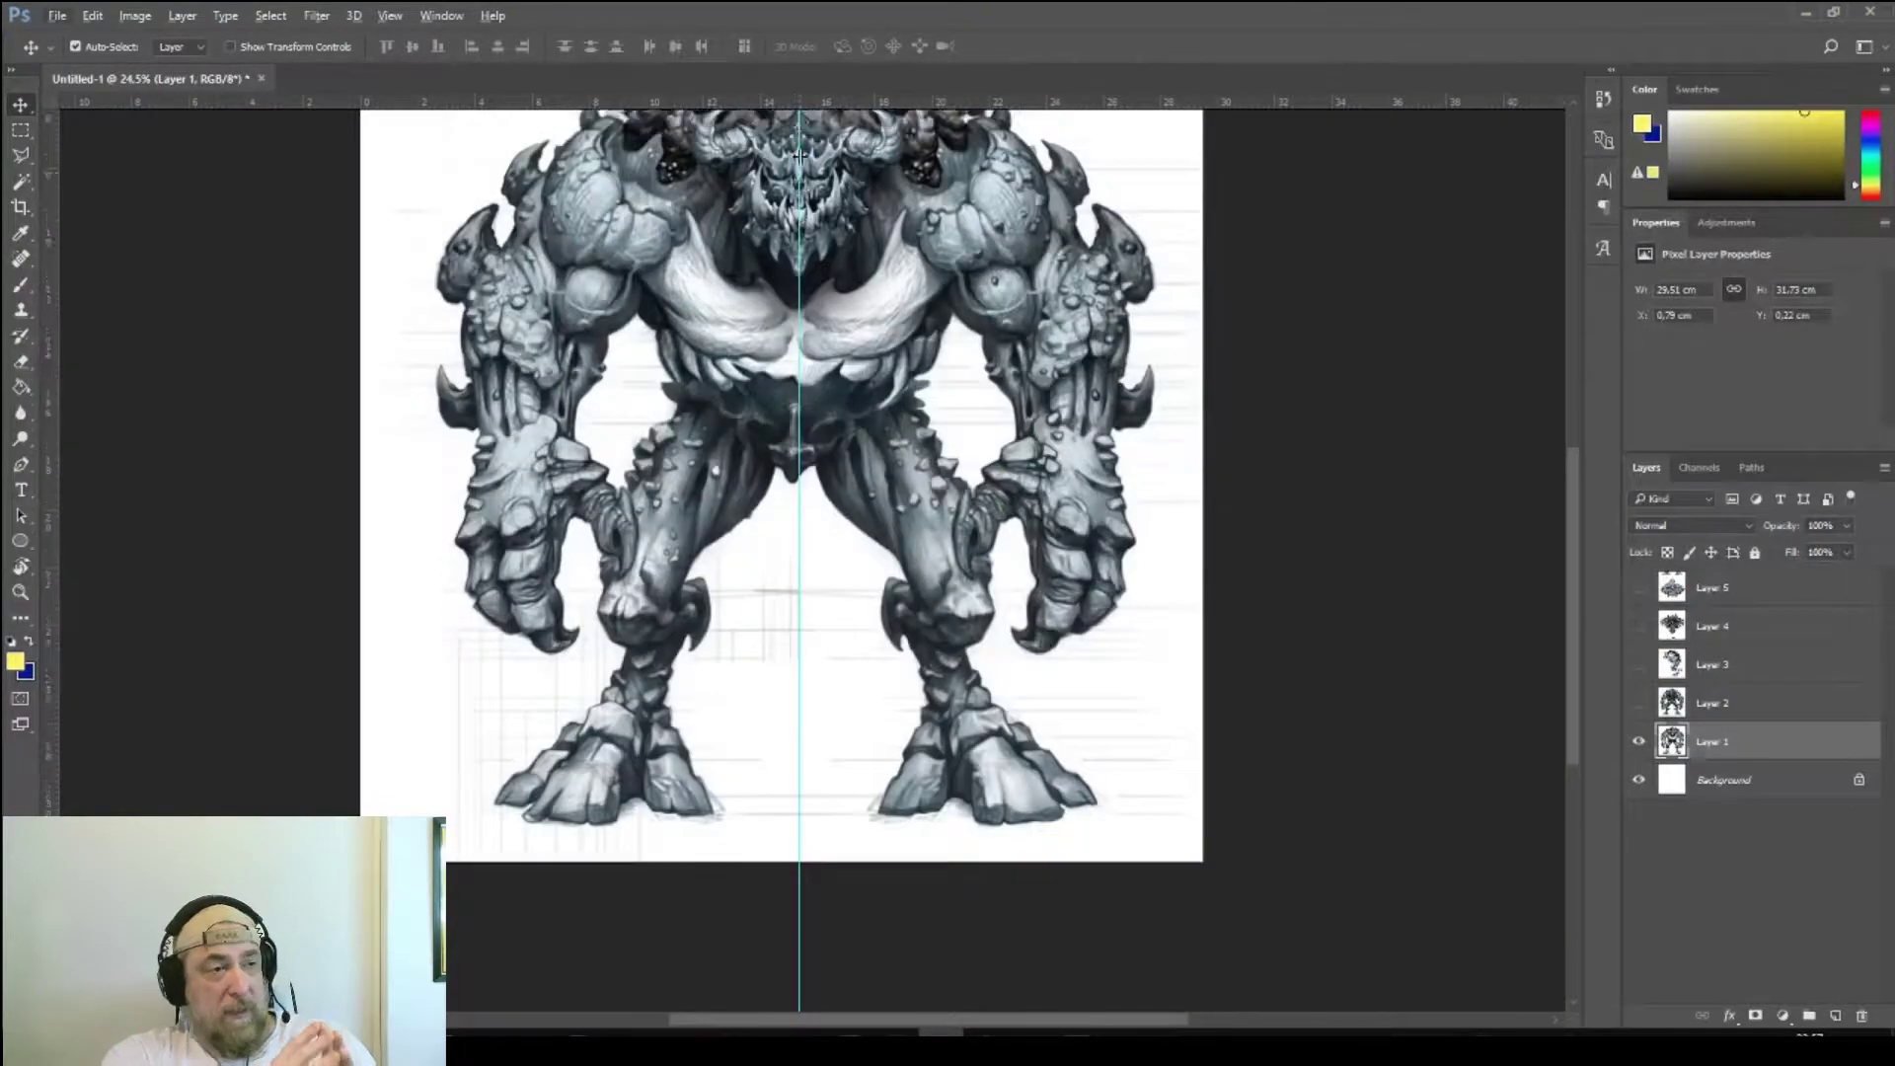
scroll(819, 552, "up", 3, "alt")
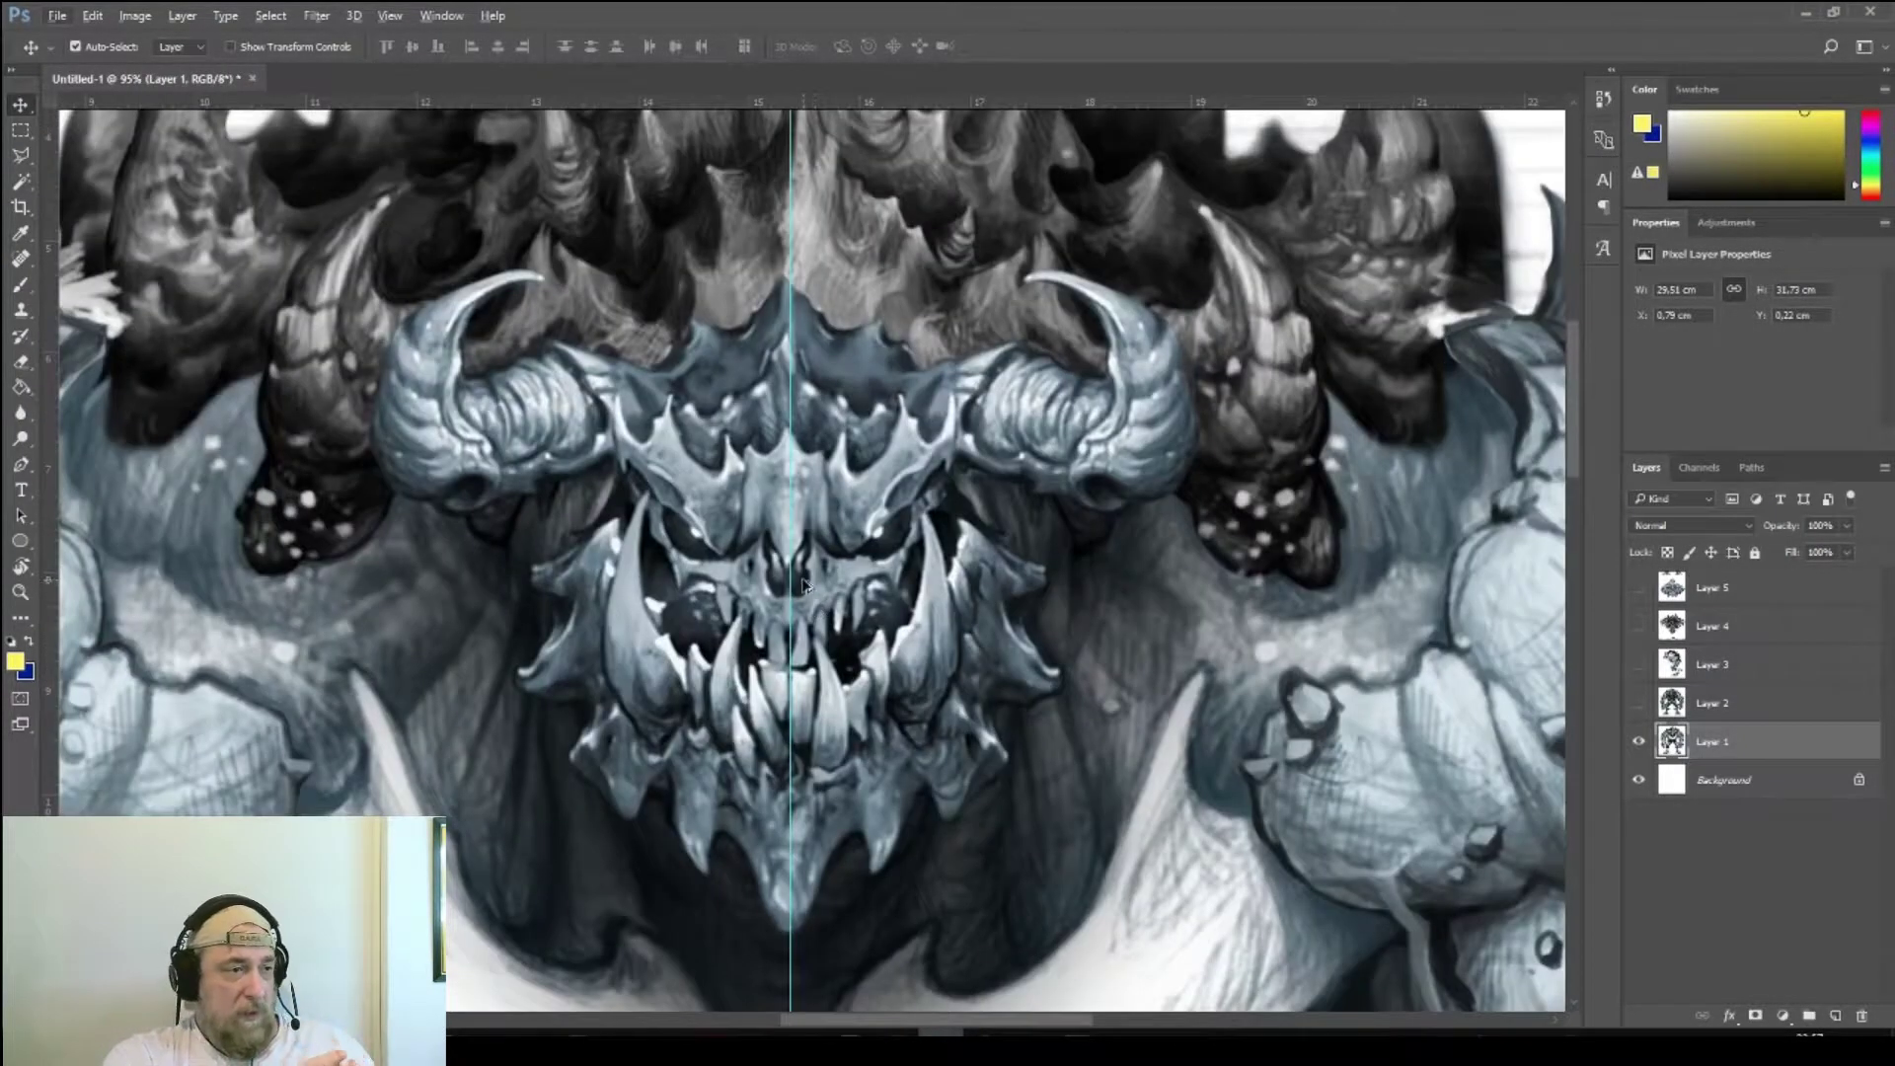
scroll(803, 584, "up", 3, "alt")
left_click_drag(782, 459, 779, 462)
- Show Layer 2 and slide the back view sideways until its spine is centred on the vertical guide
scroll(794, 493, "down", 8, "alt")
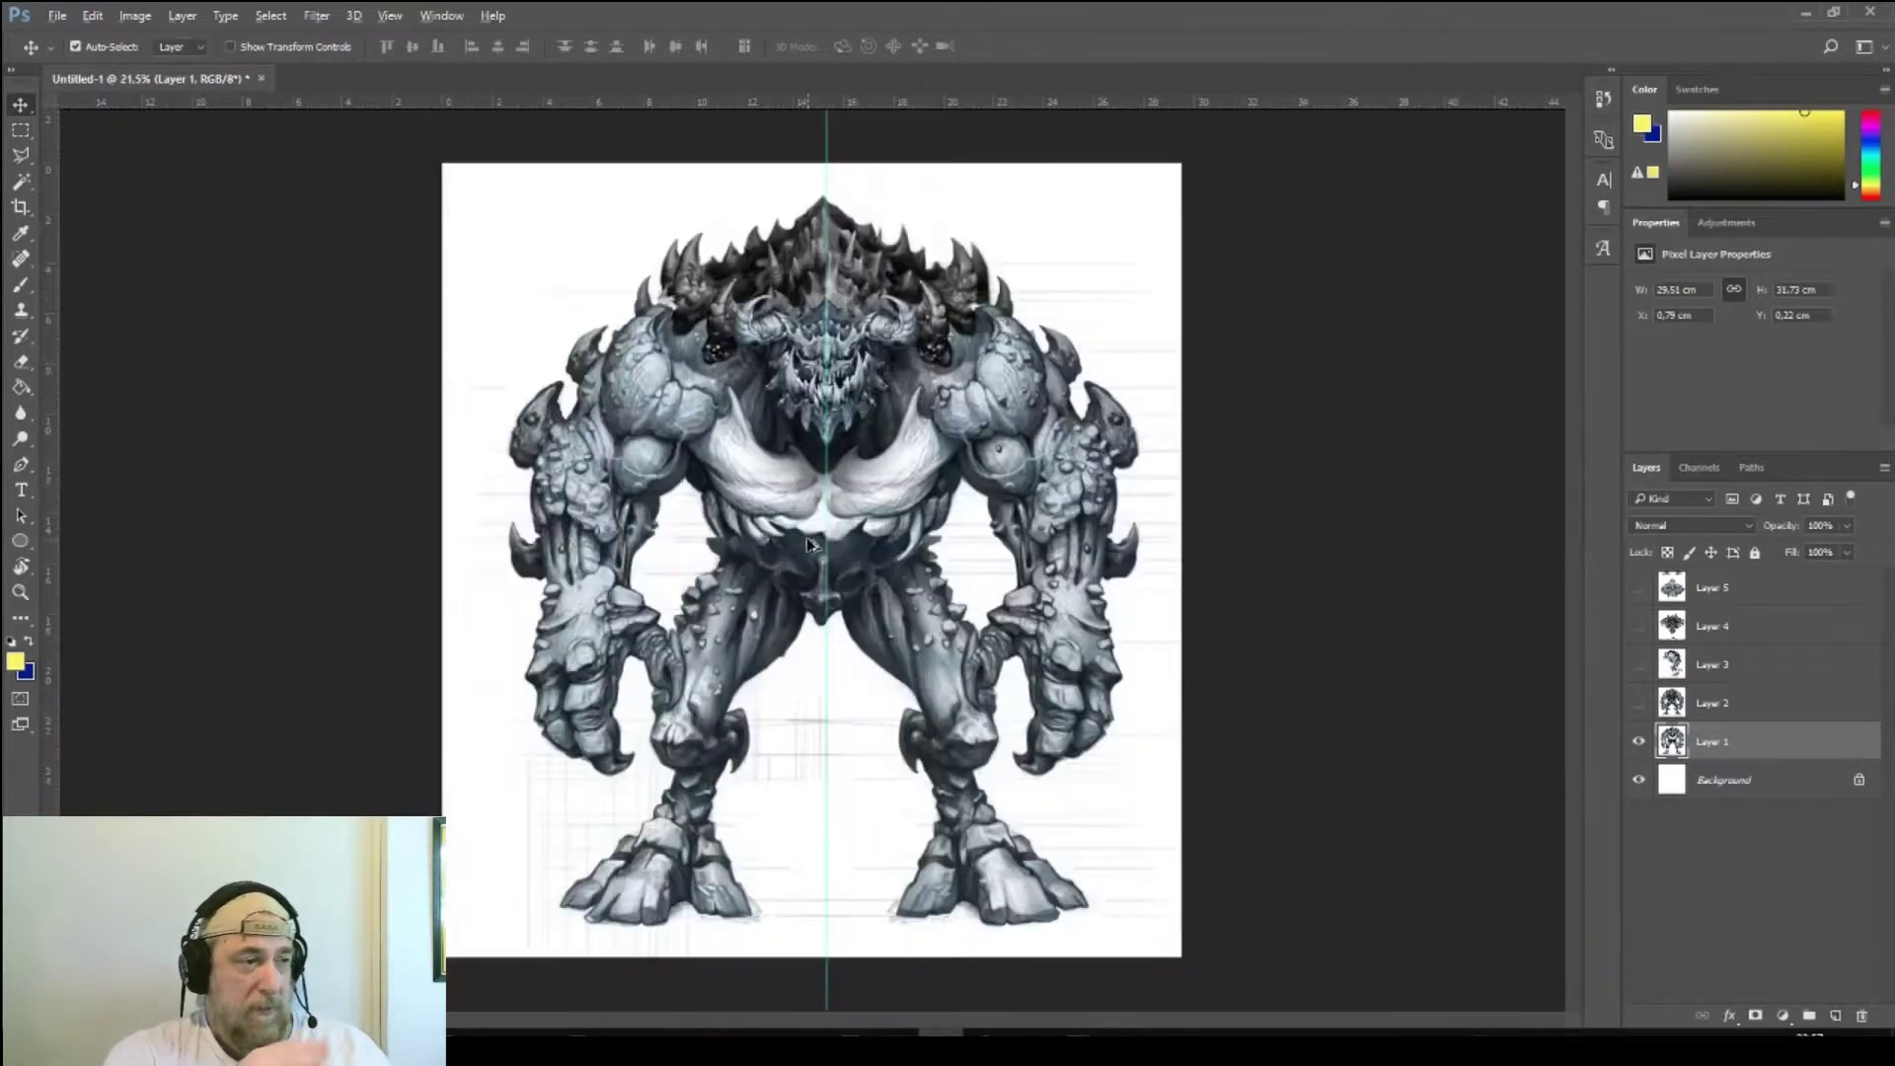
left_click(1638, 704)
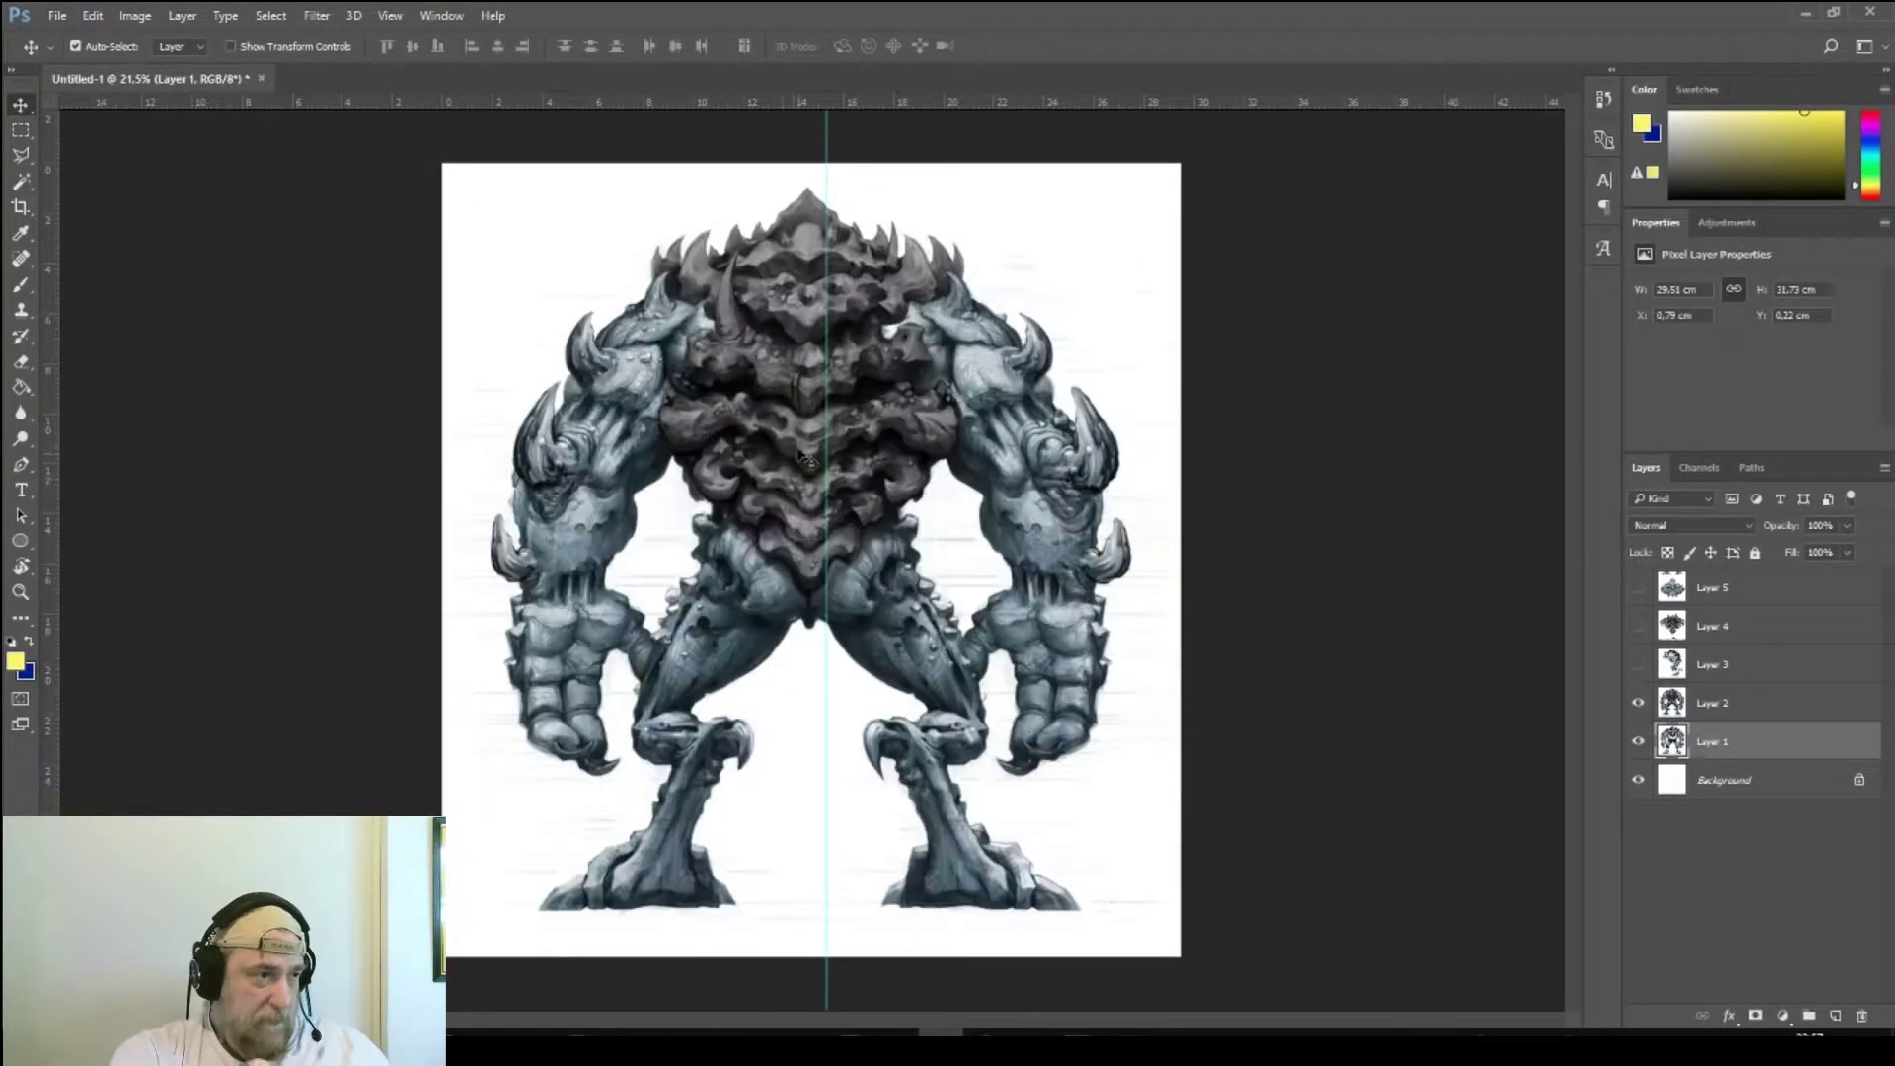
left_click_drag(790, 464, 805, 465)
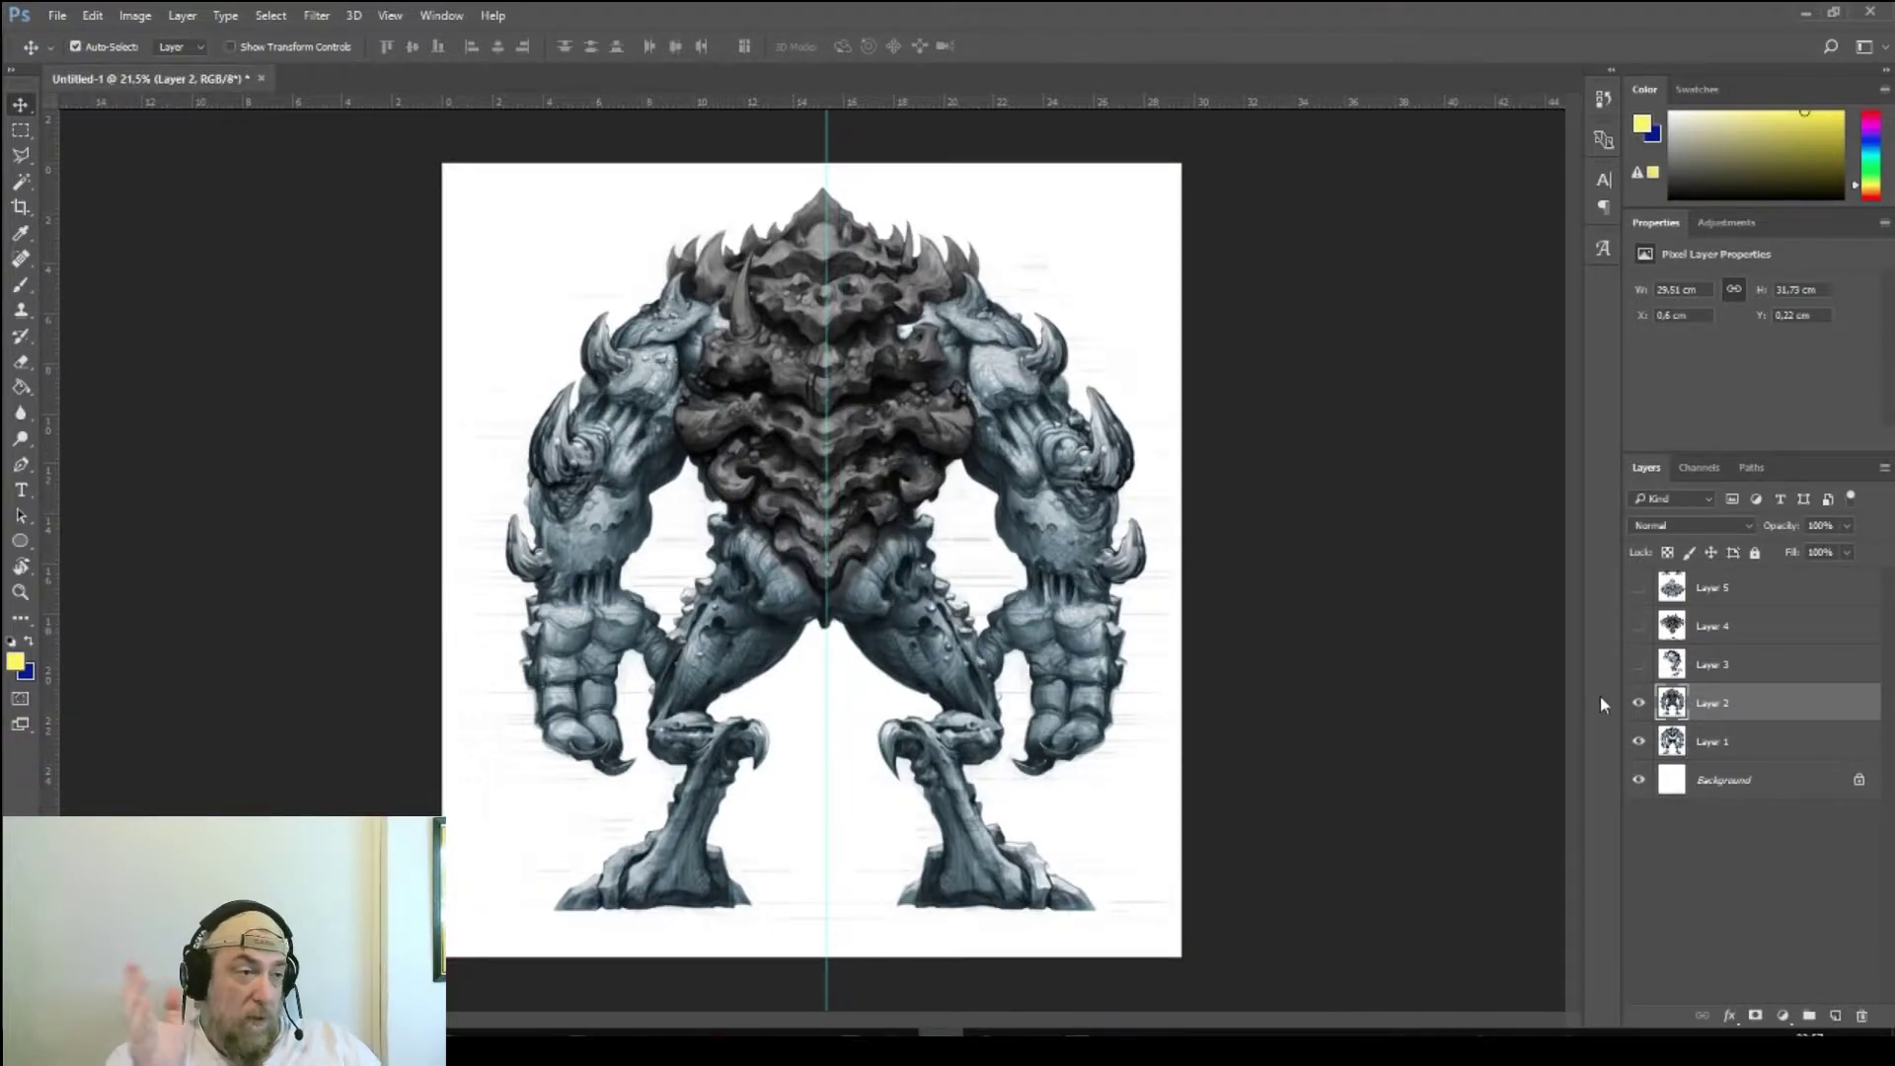
- With Layers 2 and 3 hidden, place horizontal guides at the front view's chin tip and at the top of its head horns
left_click(1639, 665)
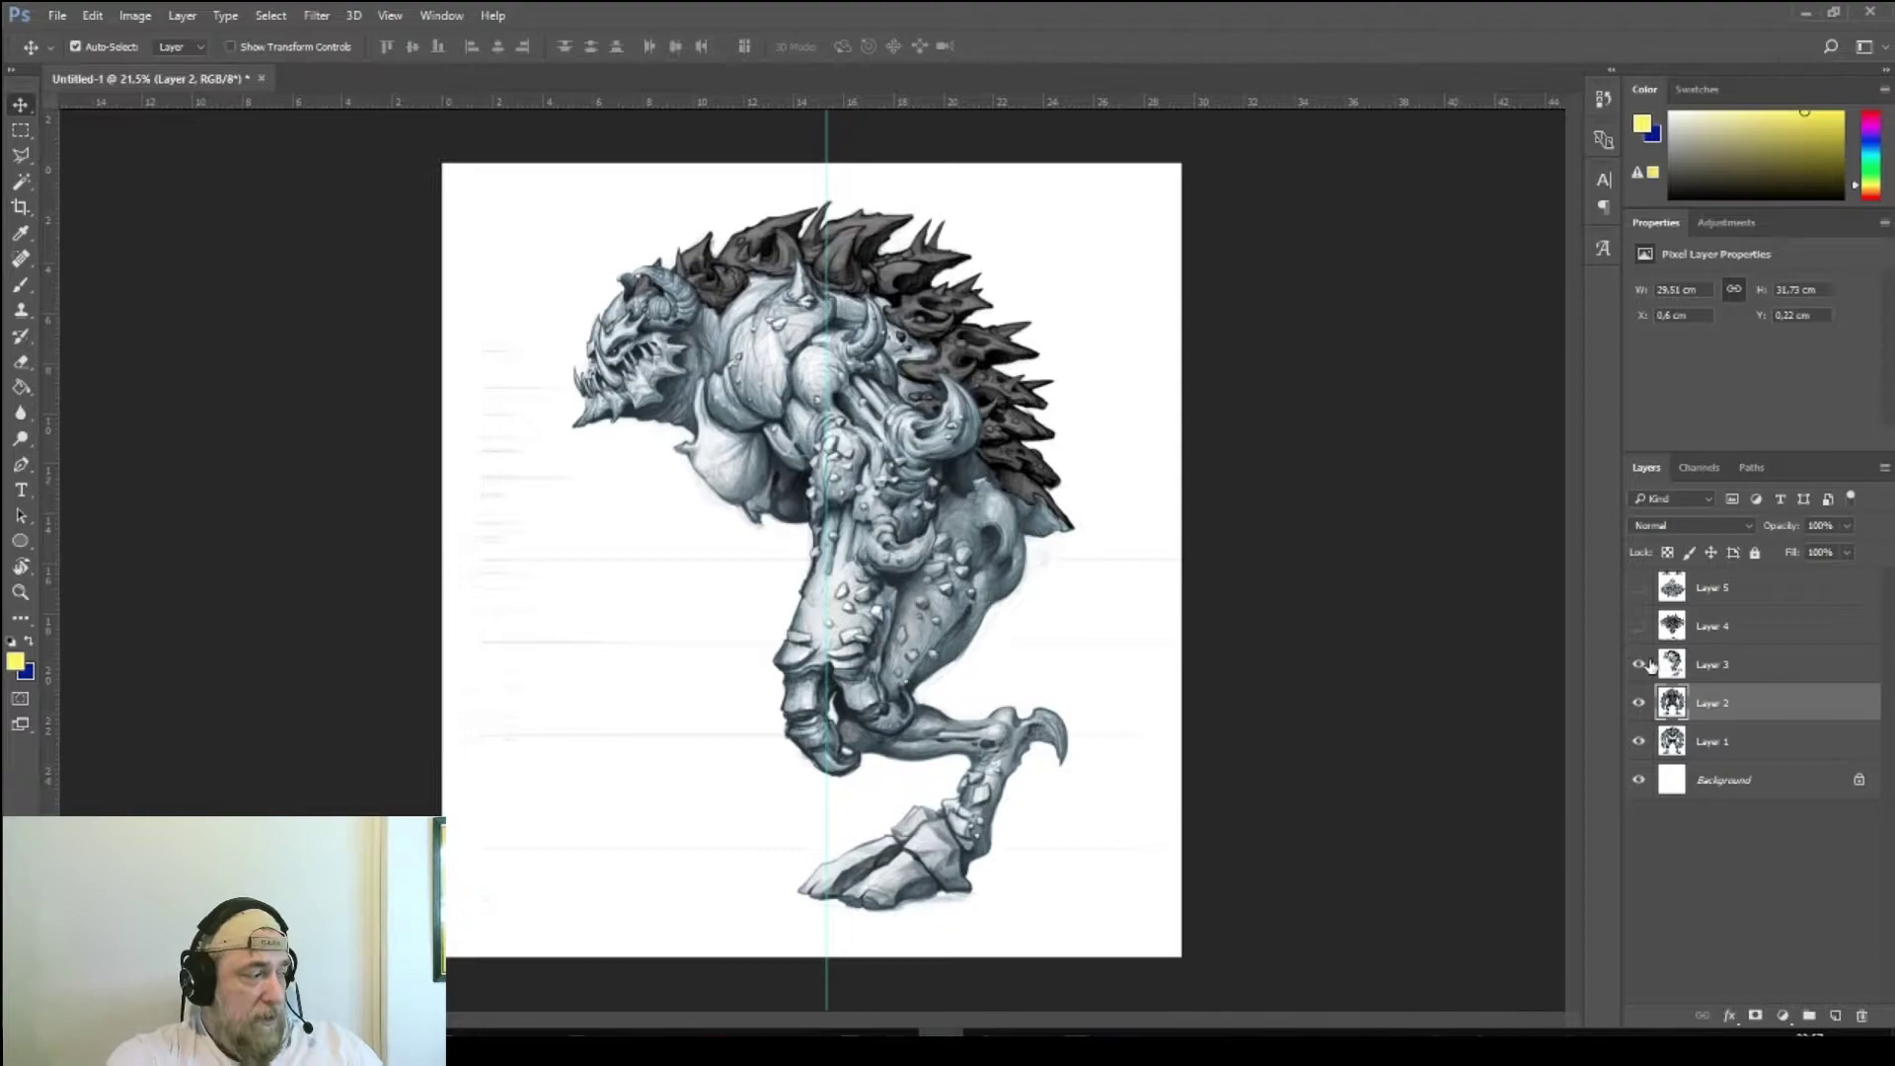
left_click_drag(632, 105, 845, 426)
left_click(1639, 666)
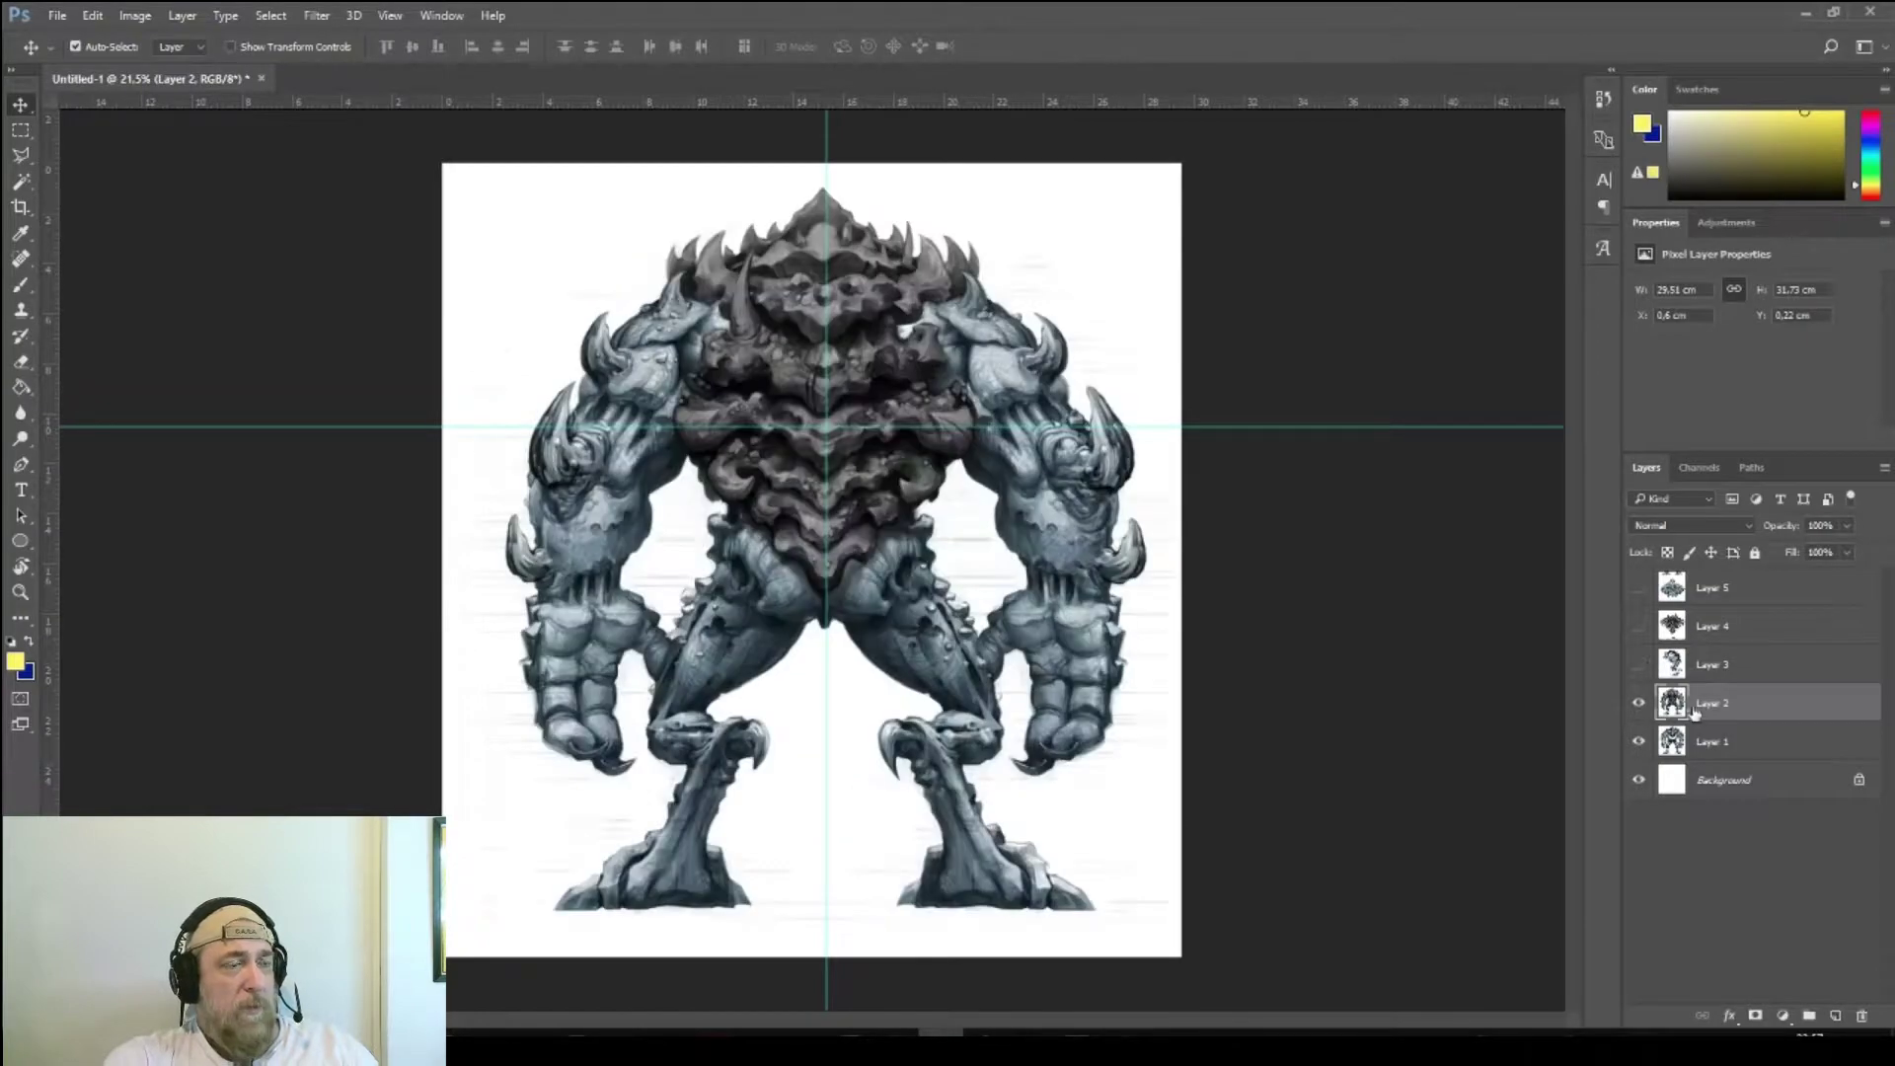
left_click(1639, 703)
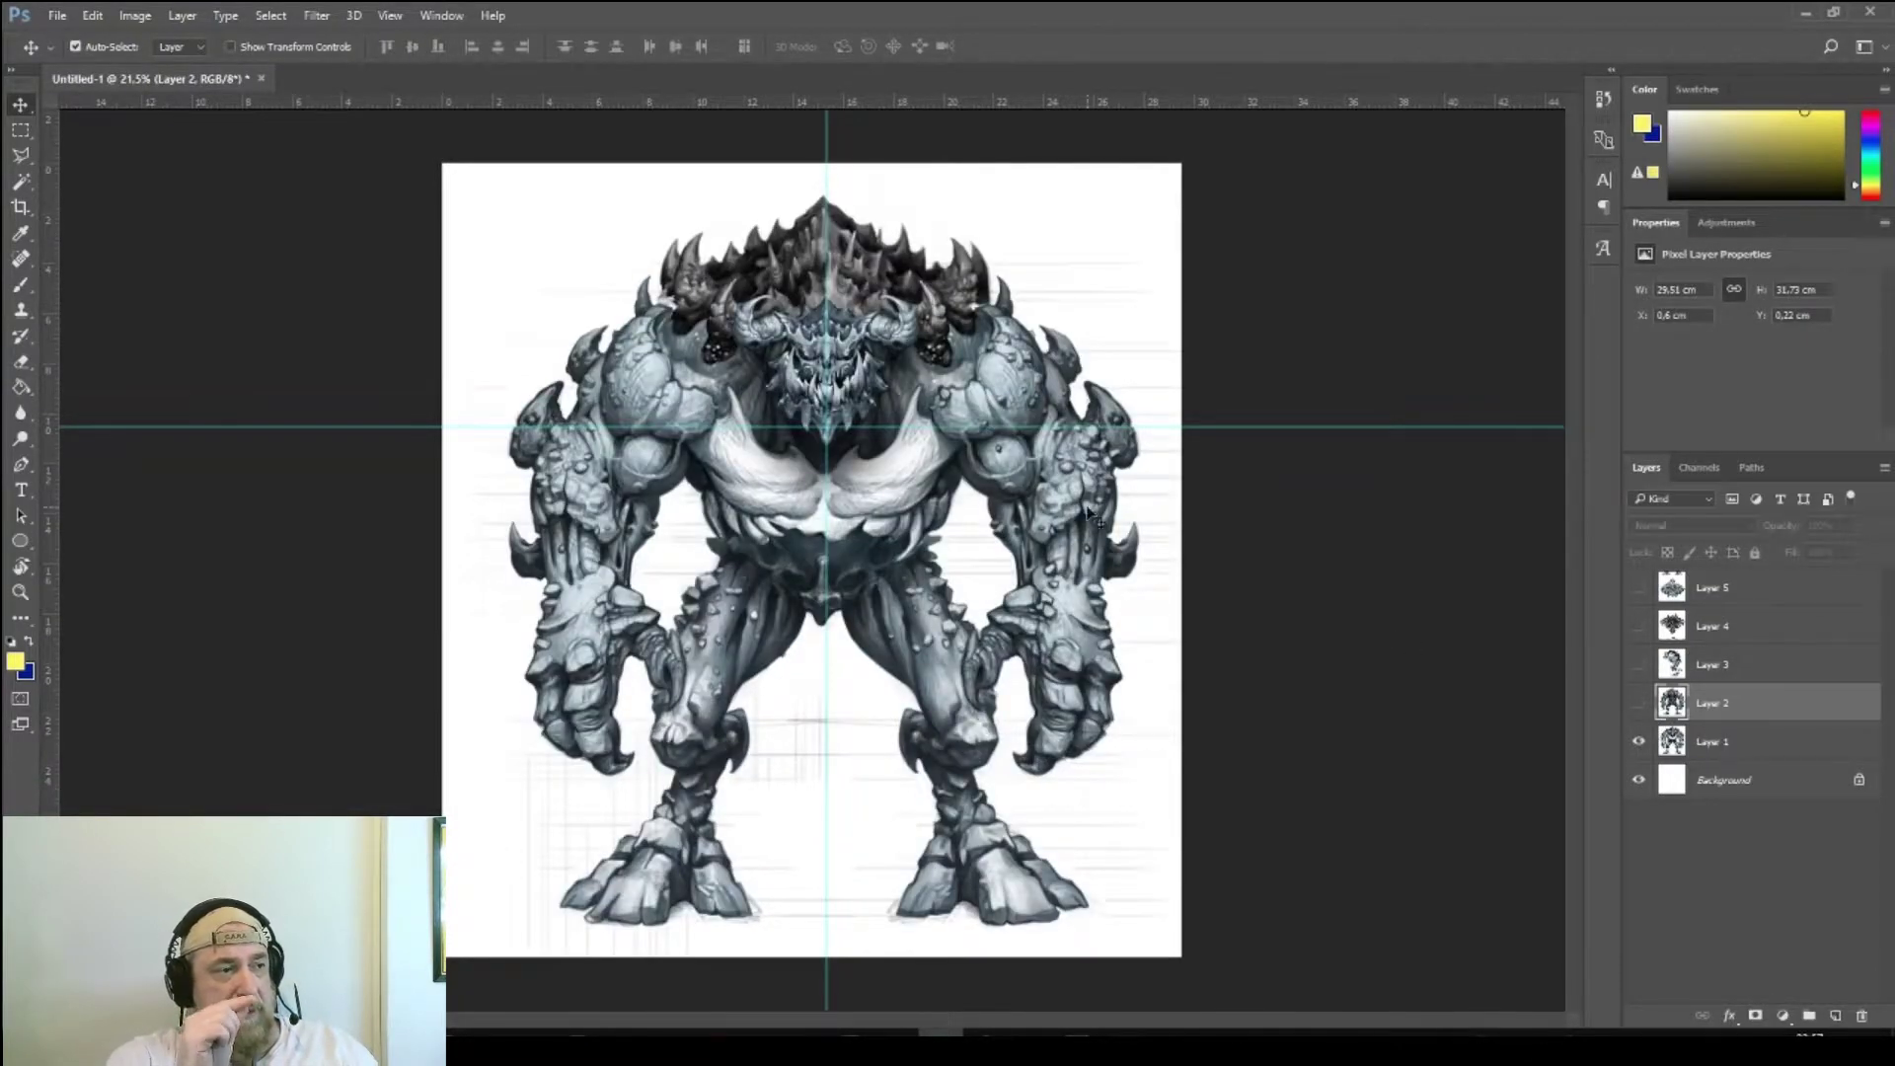
mouse_move(1266, 426)
left_mouse_down()
mouse_move(1273, 457)
mouse_move(1275, 441)
left_mouse_up()
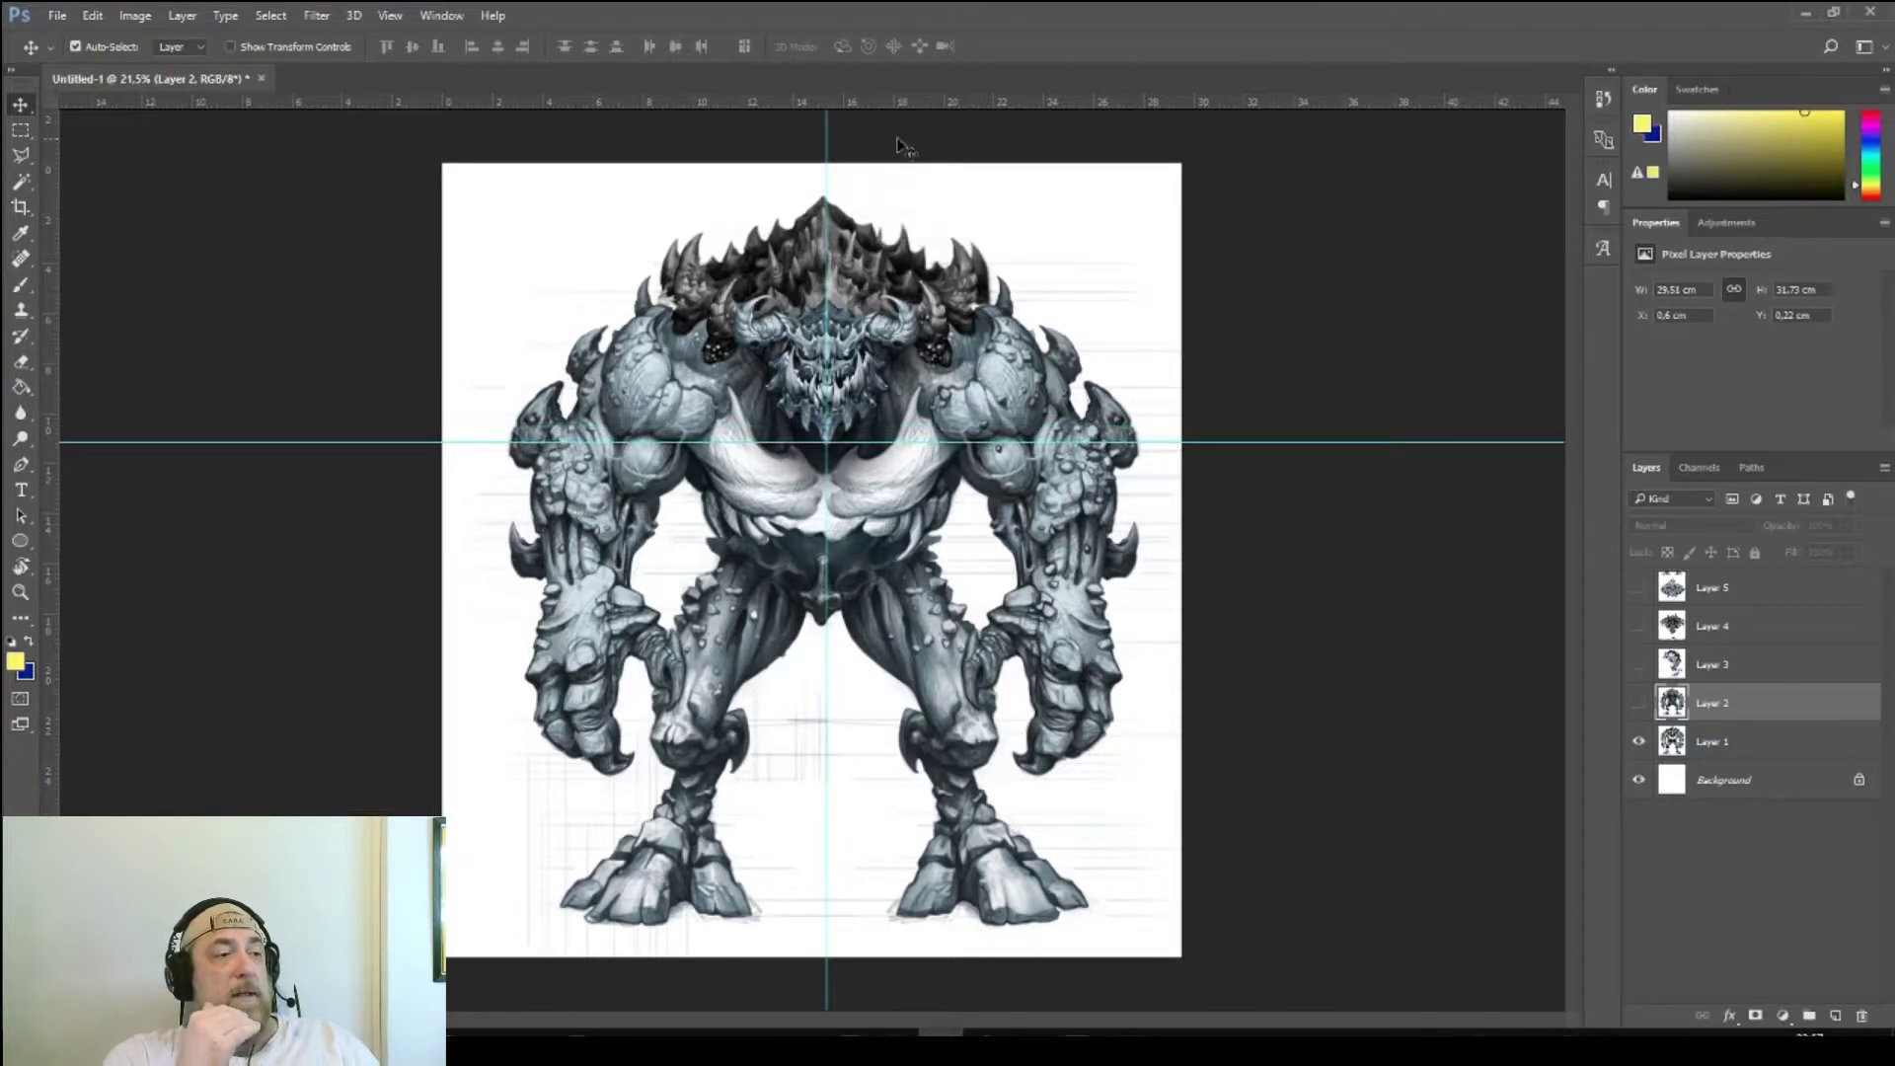
left_click_drag(961, 91, 1044, 297)
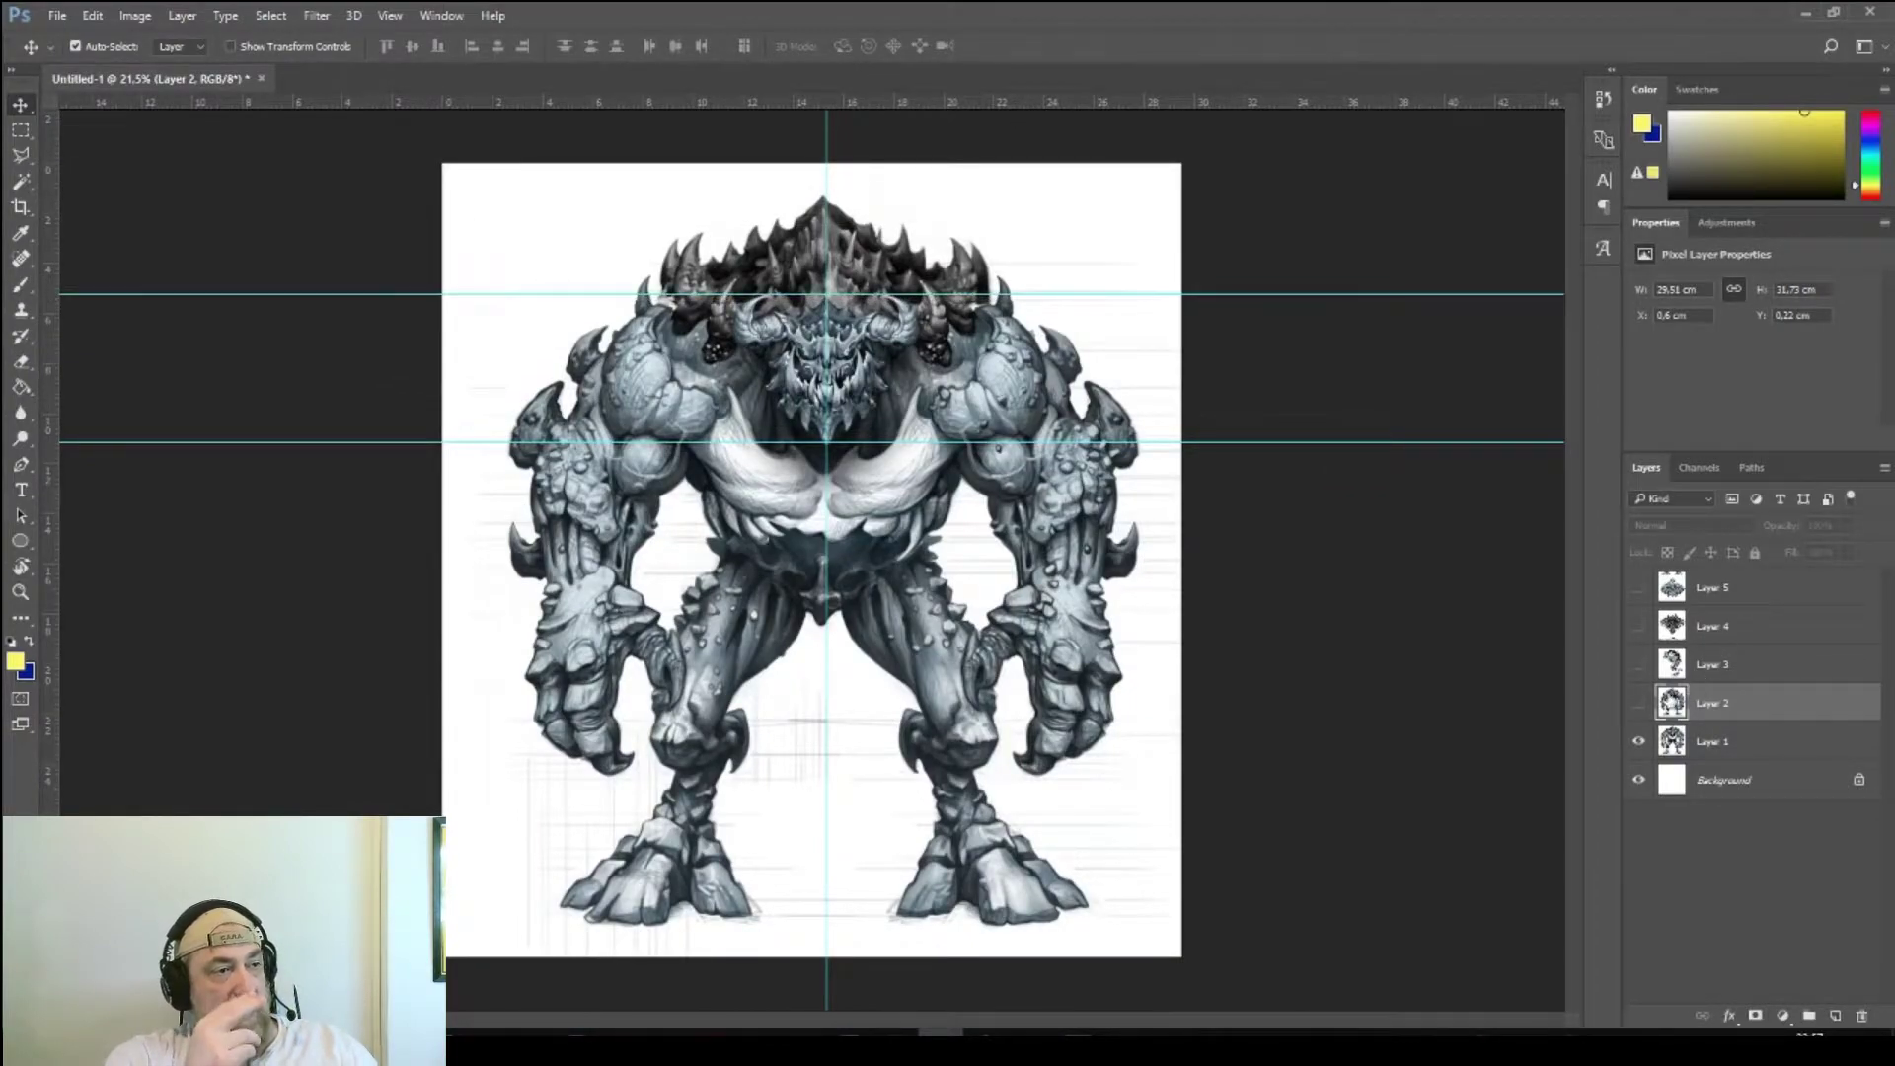
- Show Layer 3, move the side view down so its head fits between the horizontal guides, and set its fill to 77%
left_click(1640, 666)
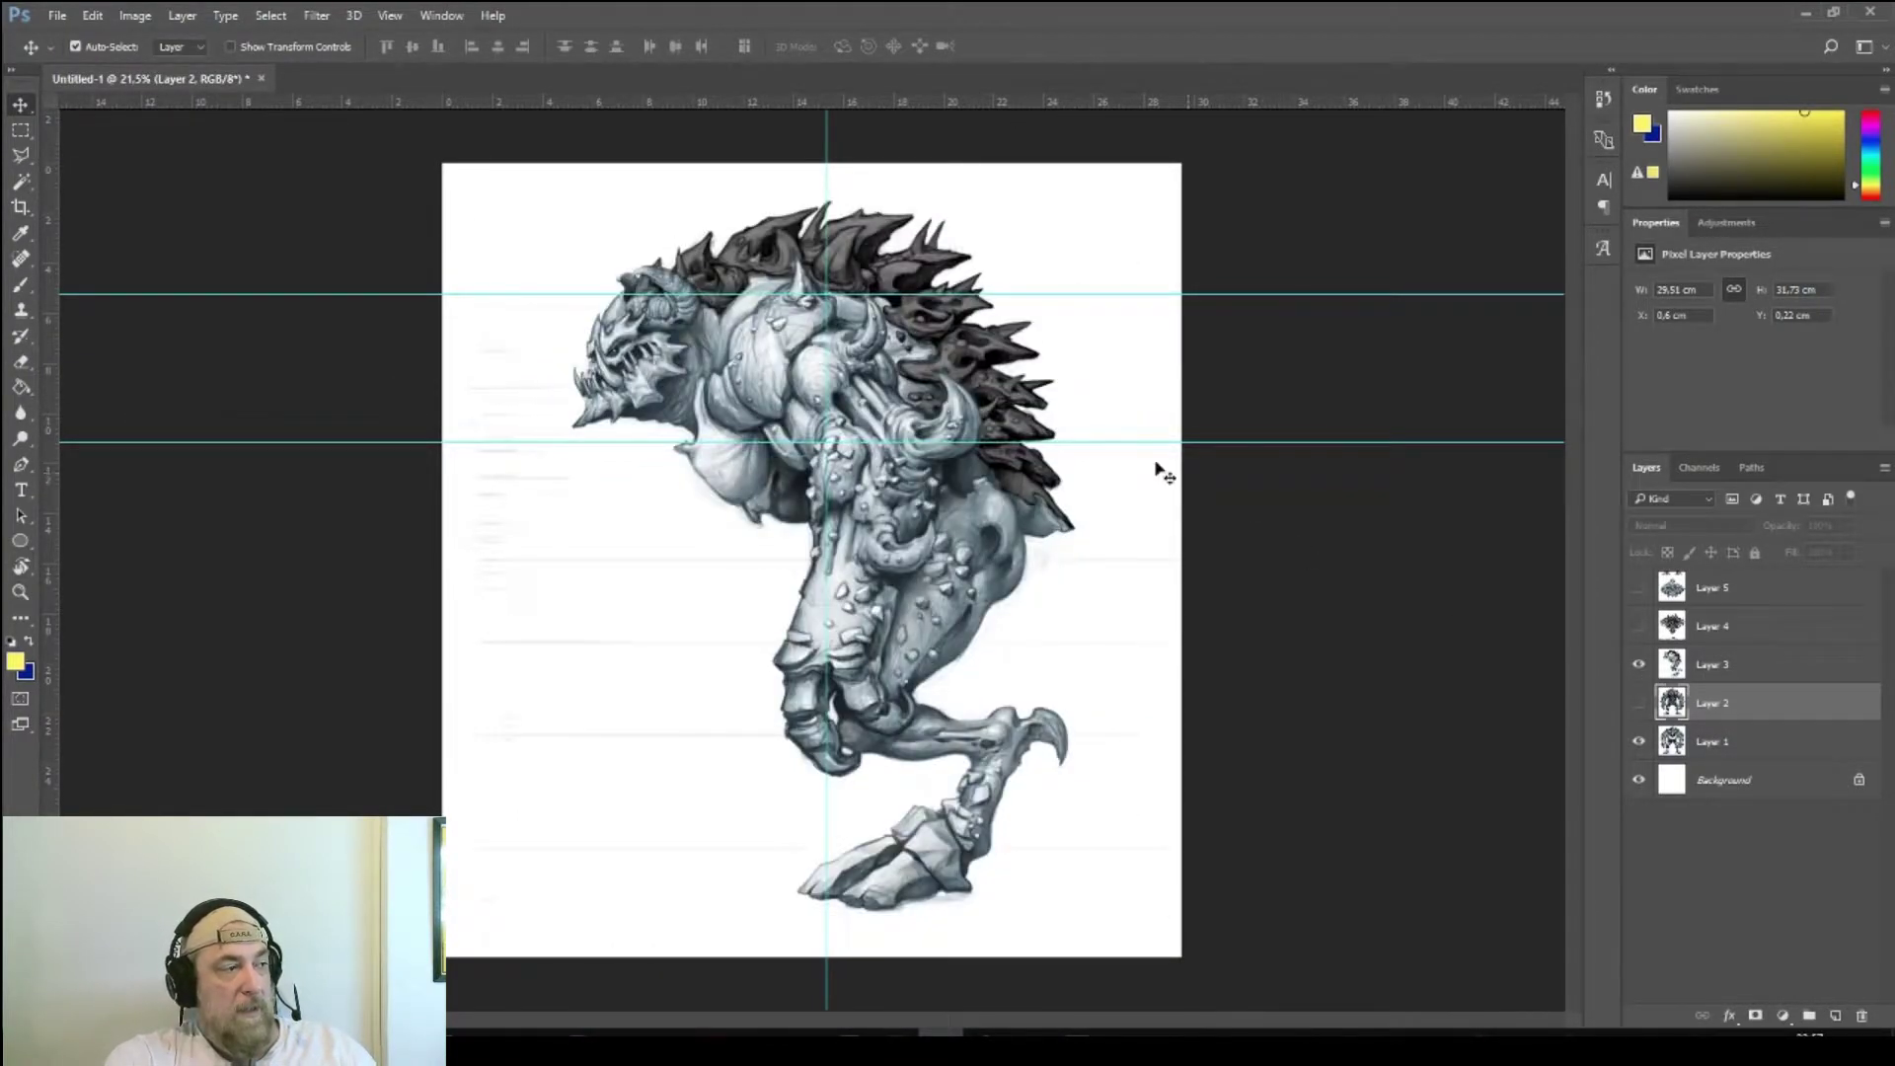
left_click_drag(951, 534, 951, 555)
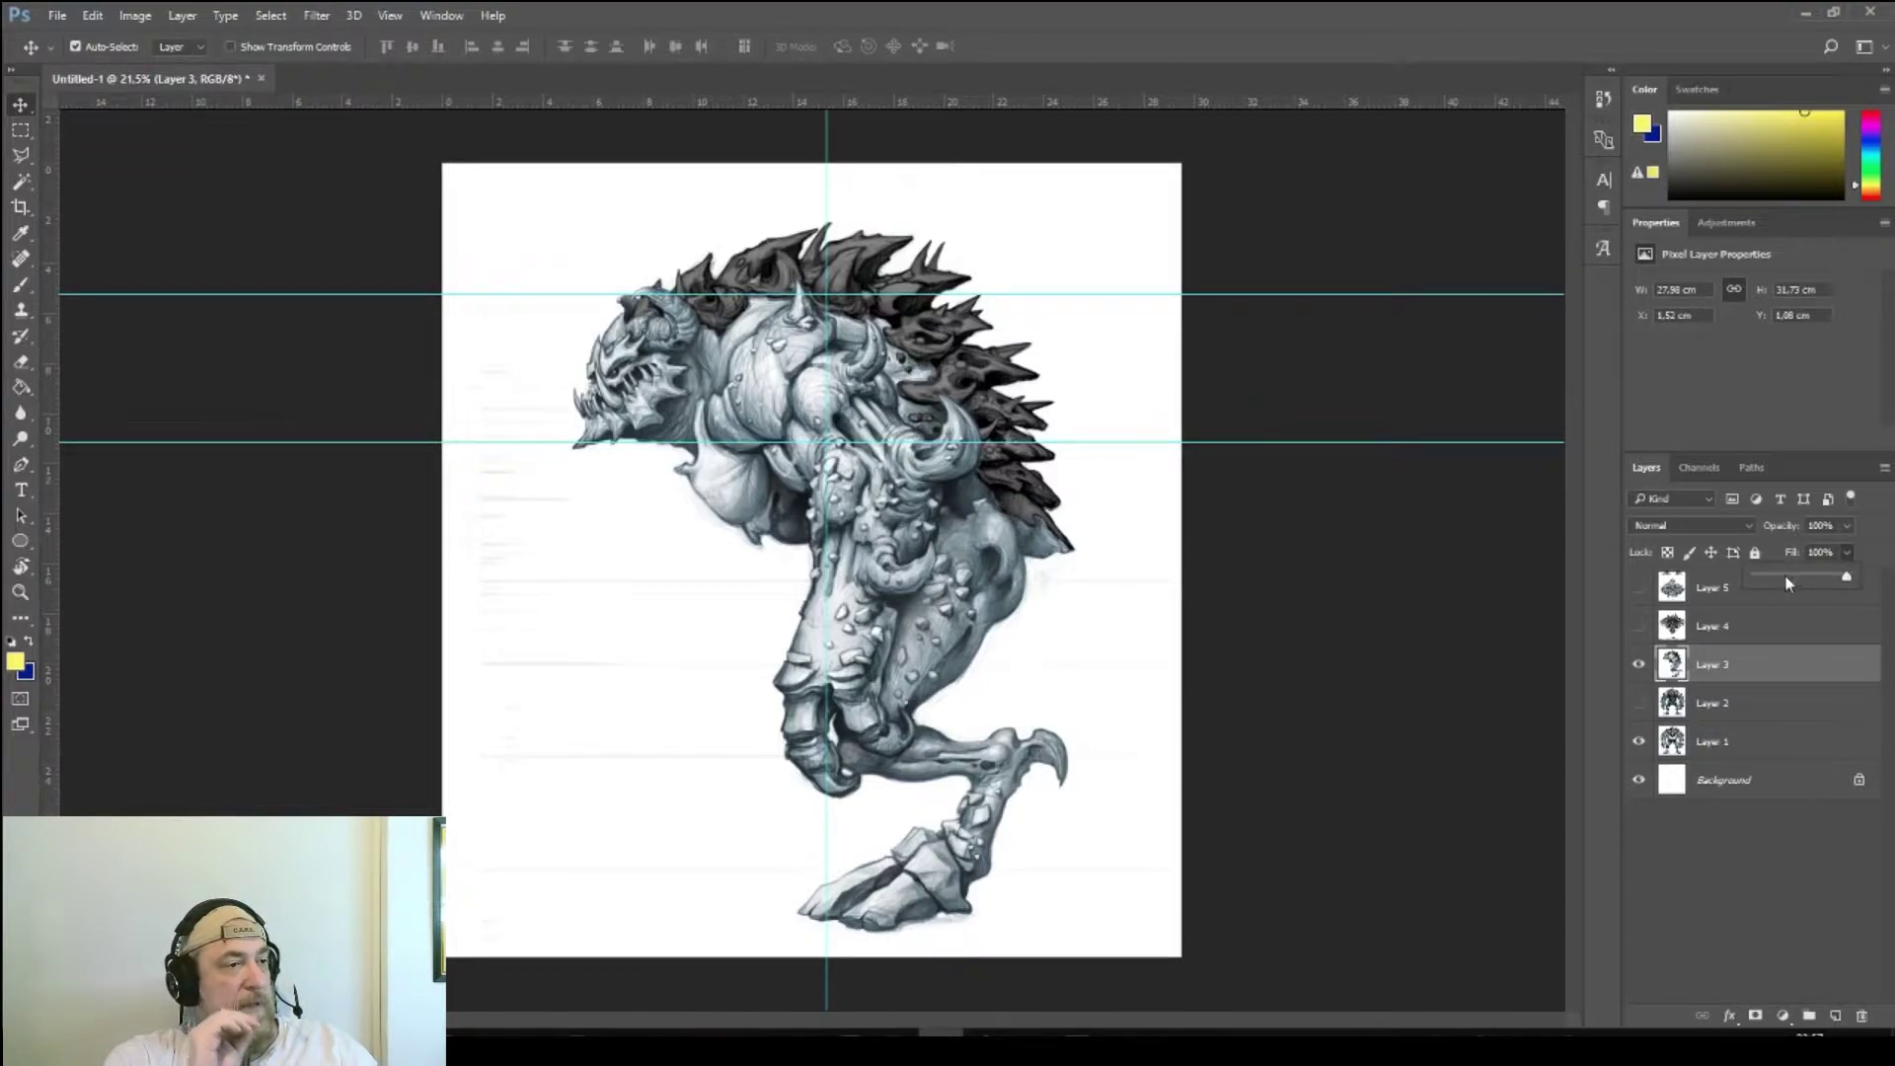
left_click_drag(1788, 579, 1791, 579)
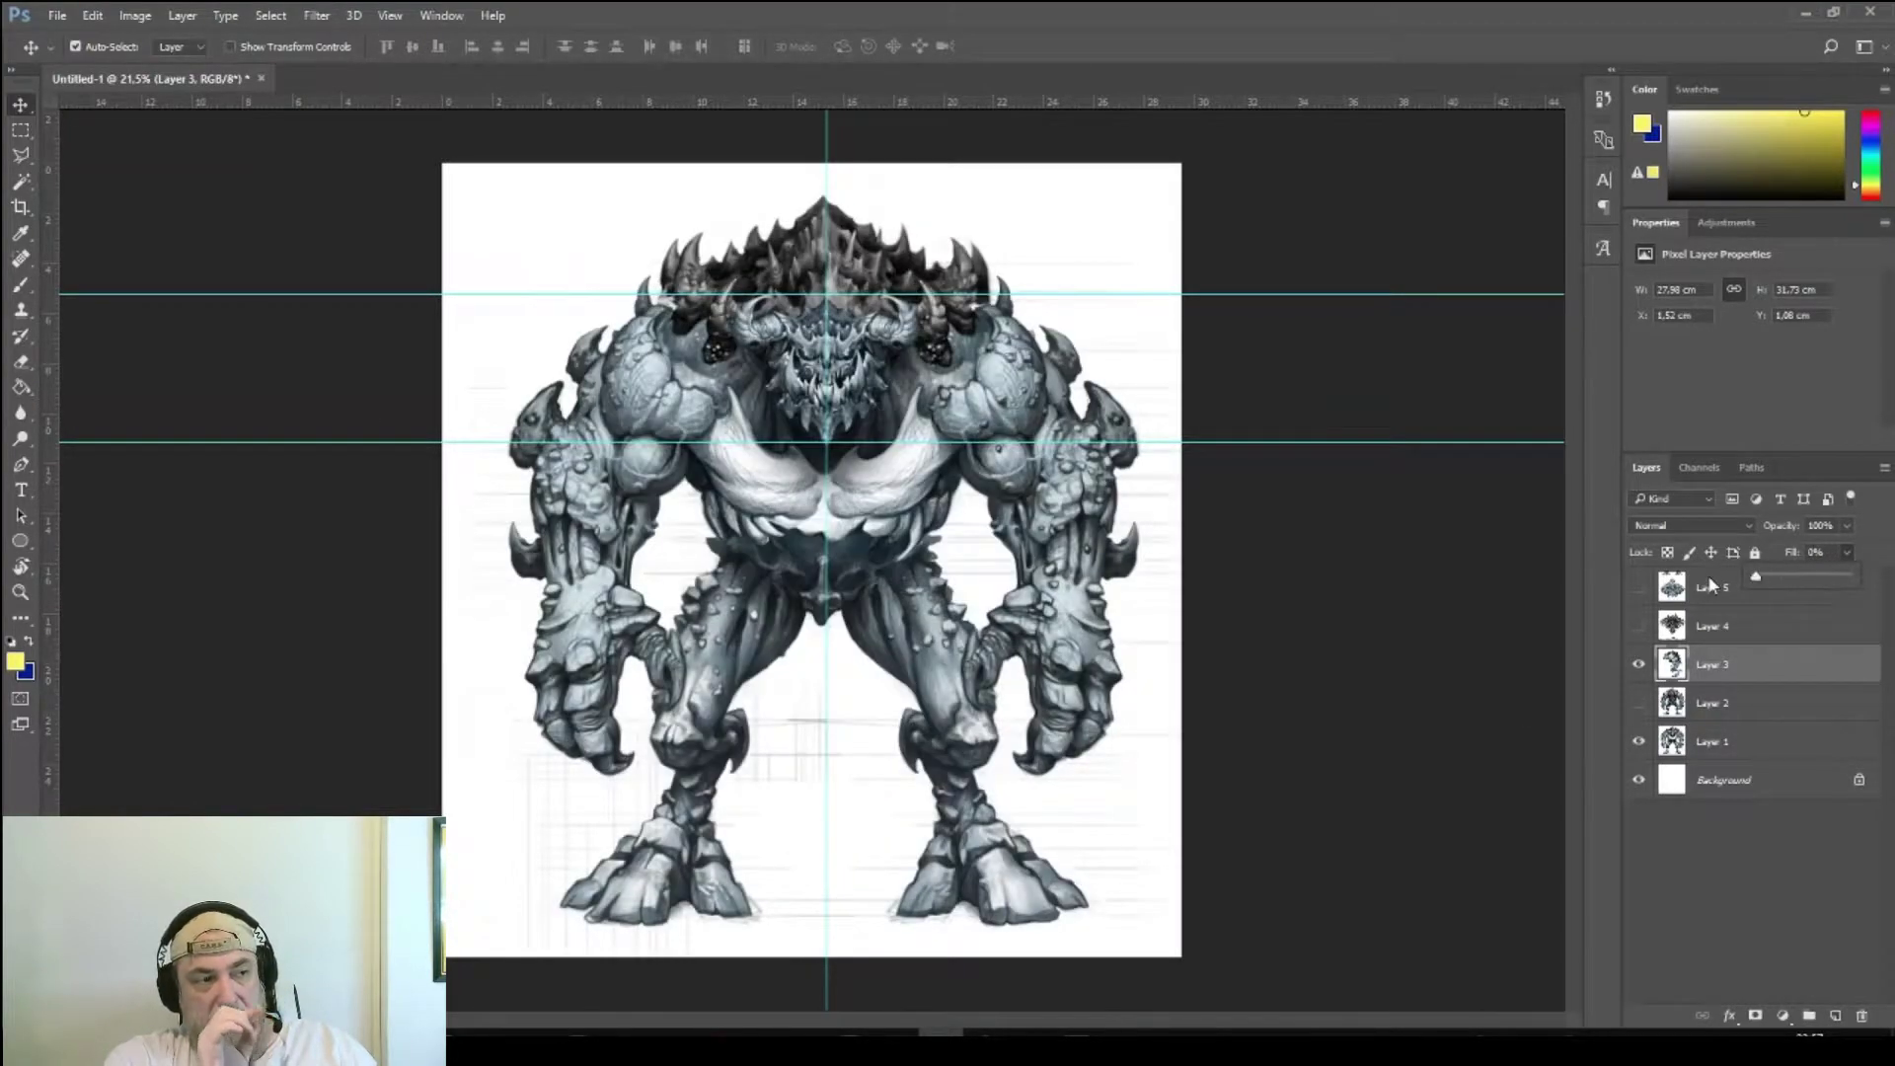
left_click_drag(1754, 576, 1826, 593)
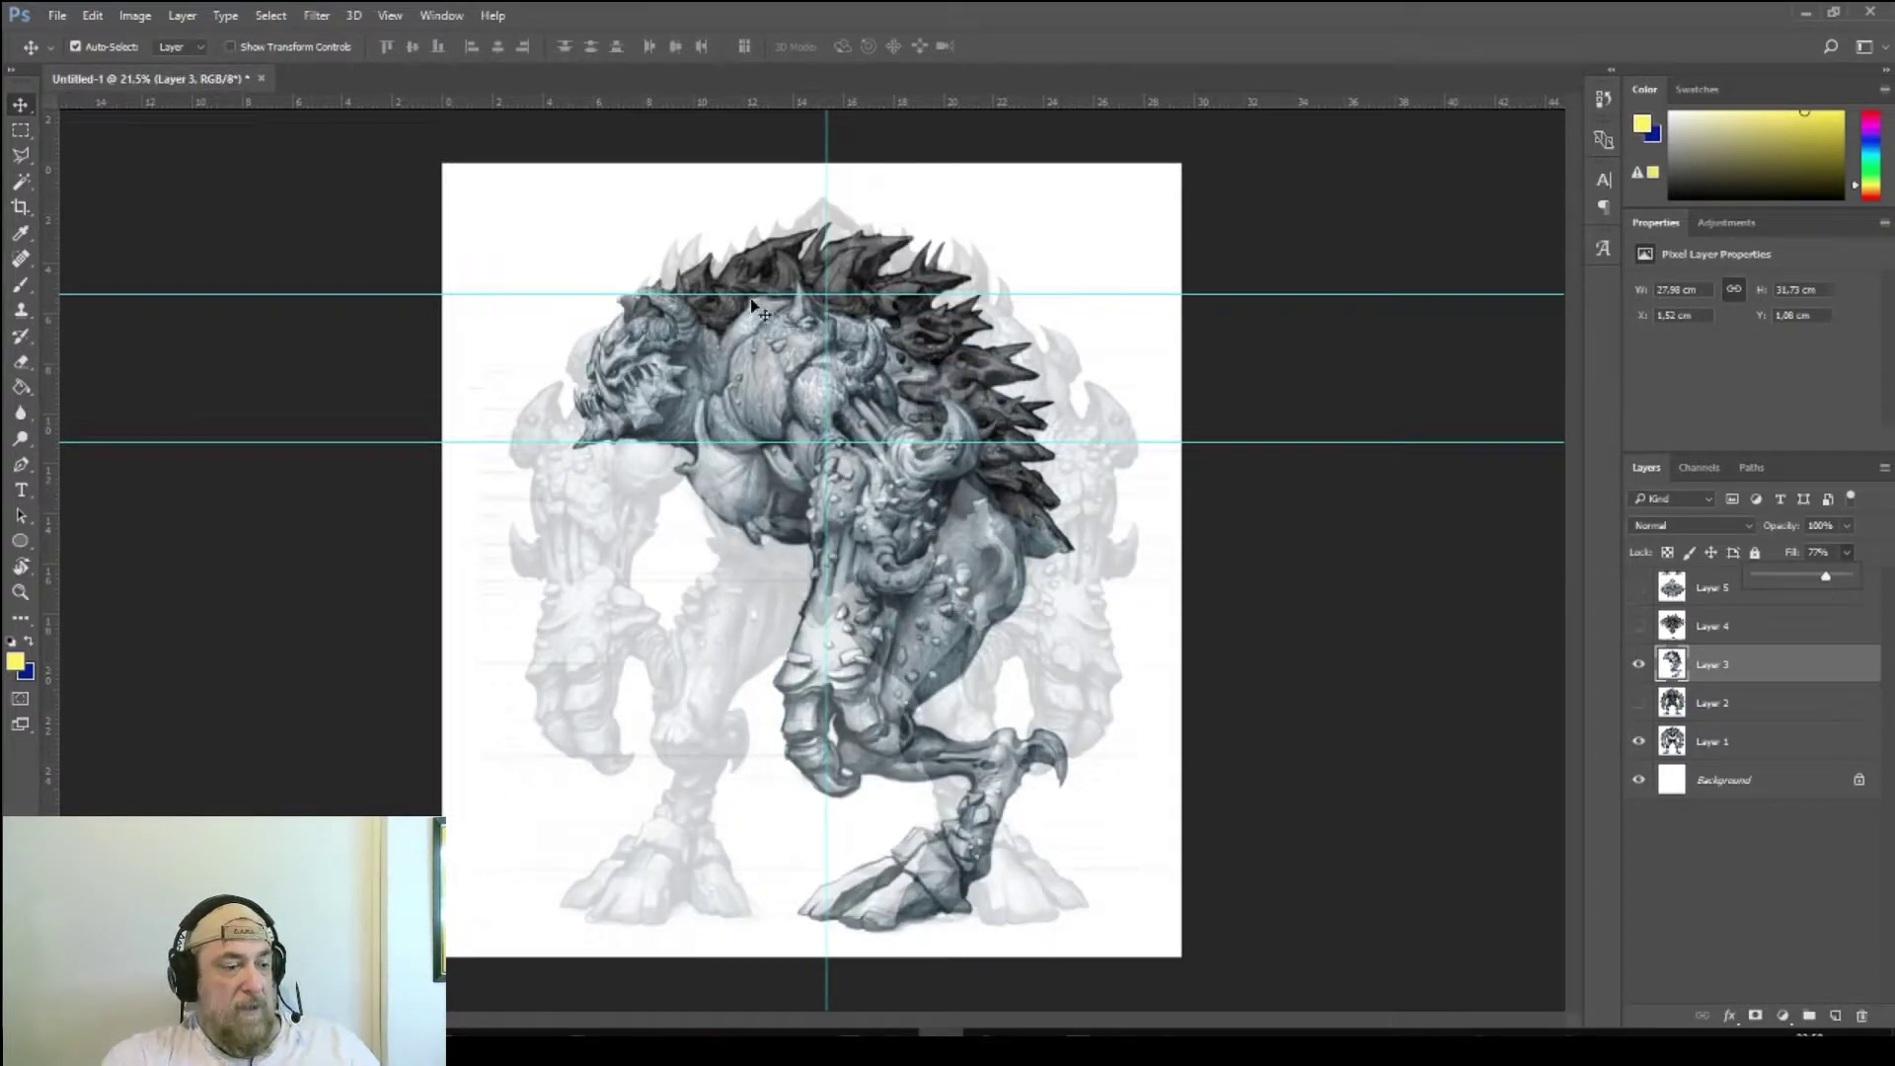
- Slide the semi-transparent side view sideways until its head sits beside the front view's head
left_click_drag(900, 388, 1188, 416, "shift")
scroll(878, 310, "up", 4, "alt")
scroll(878, 311, "up", 1, "alt")
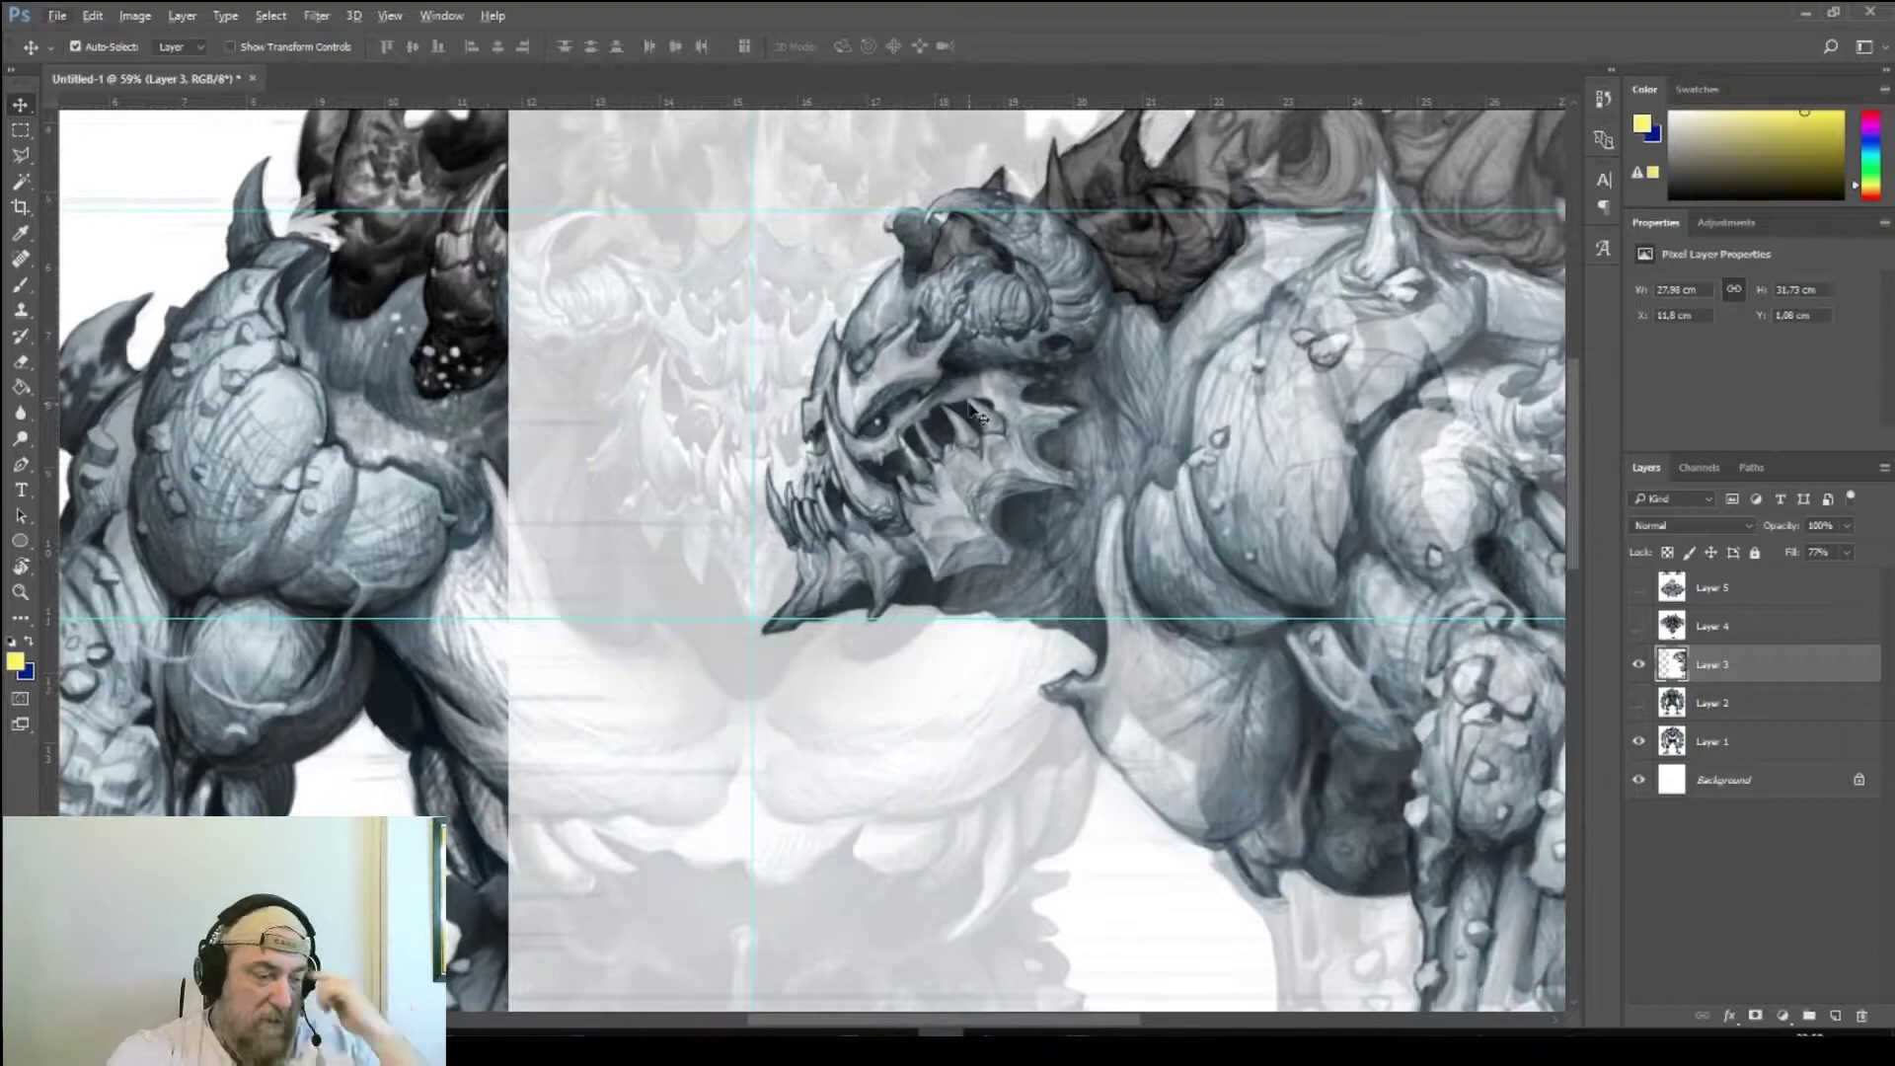
left_click_drag(954, 409, 1036, 491, "shift")
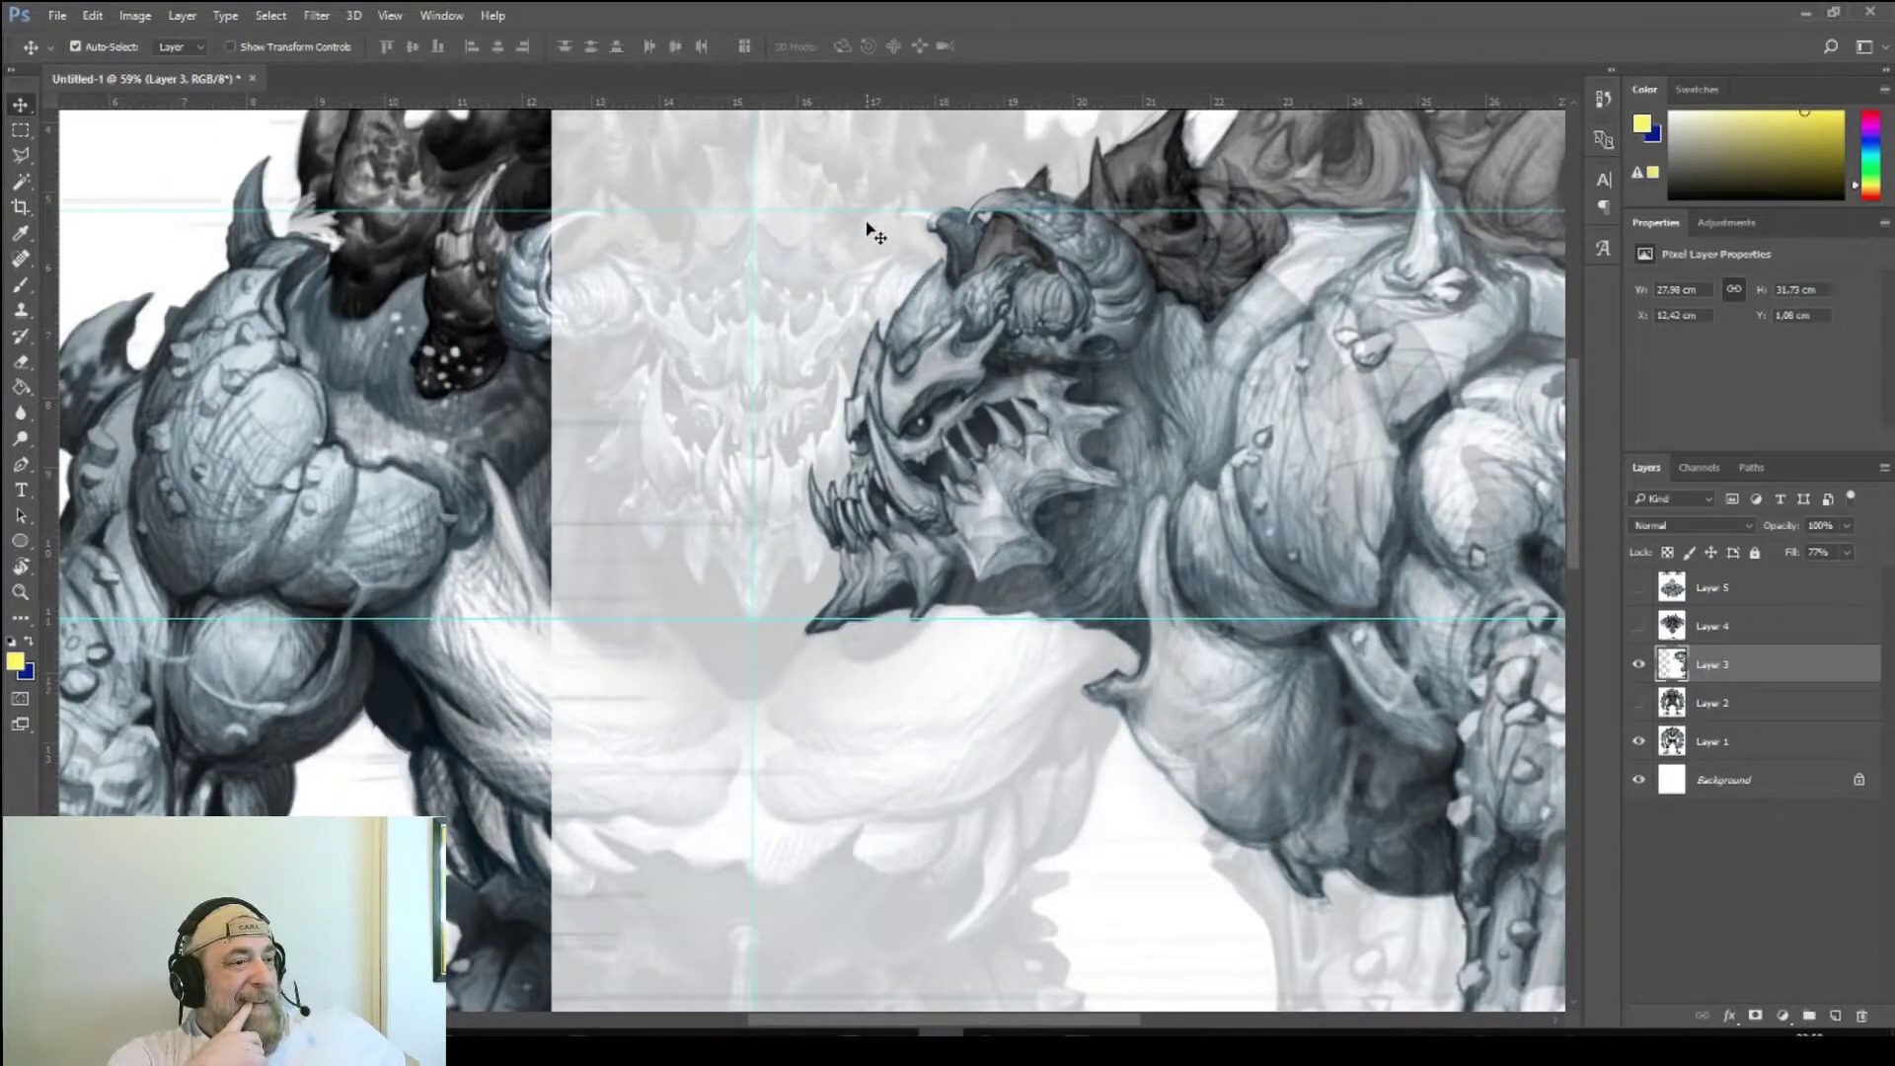
- Add a horizontal guide at the front view's eye level and raise the side view so its eye matches that guide
left_click_drag(868, 102, 931, 374)
left_click_drag(1016, 513, 1006, 473)
left_click_drag(819, 375, 817, 398)
left_click_drag(961, 398, 1296, 362)
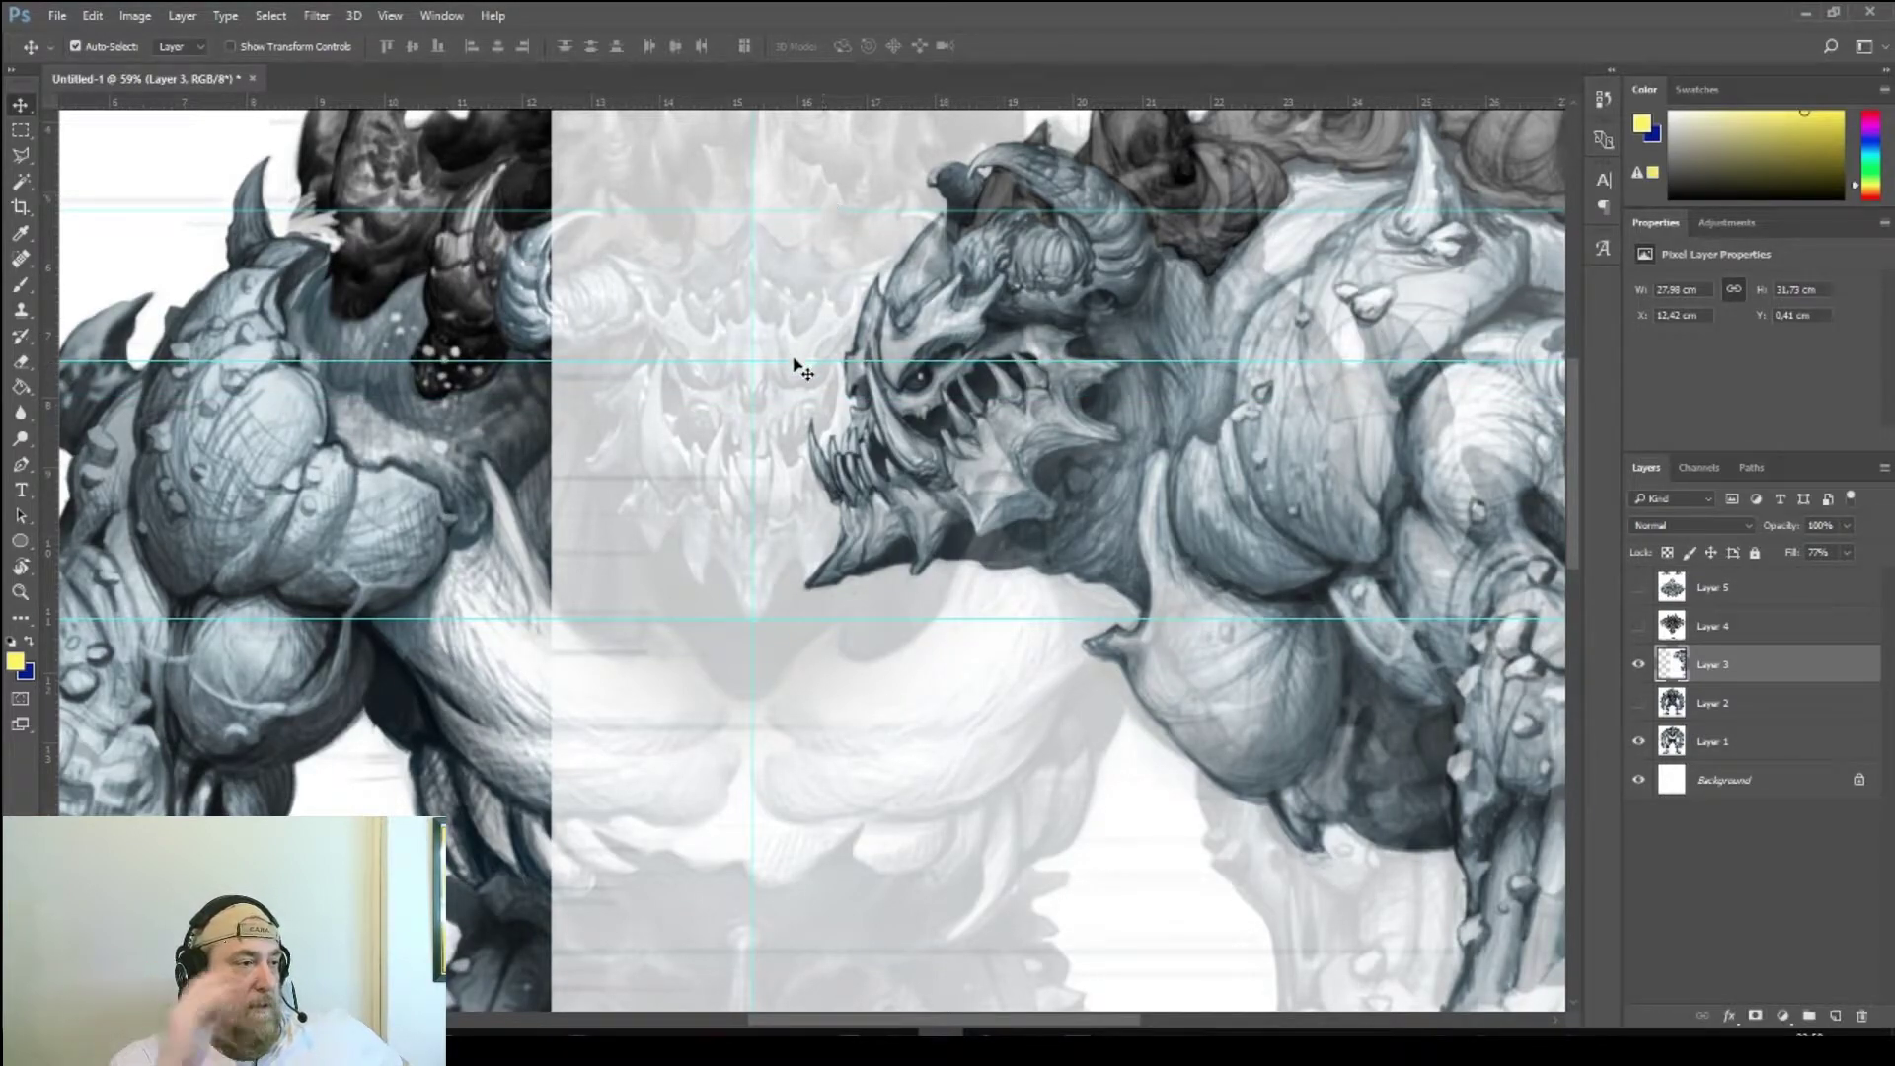
- Move the eye-level guide down to the hand's claw tips and add another horizontal guide at the knuckles
left_click_drag(795, 362, 955, 760)
scroll(957, 760, "down", 6, "alt")
scroll(1017, 825, "up", 2, "alt")
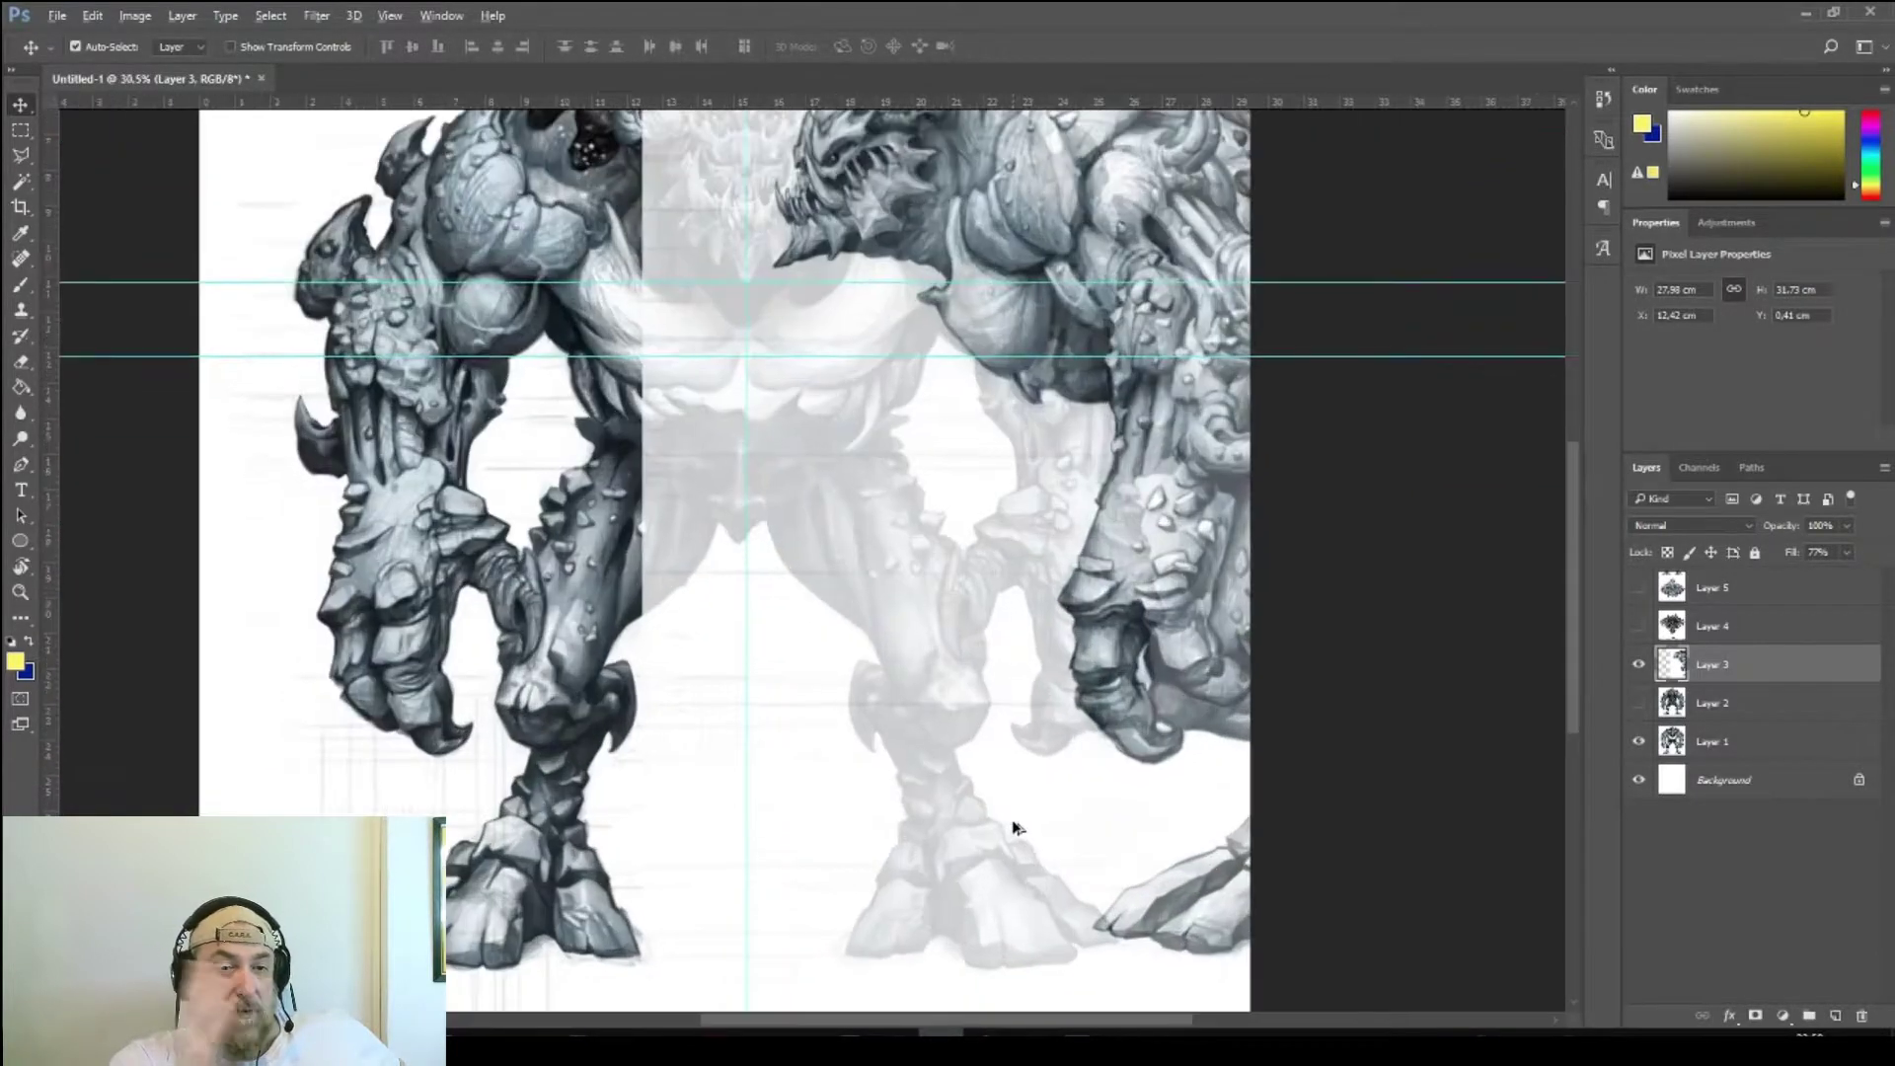
left_click_drag(889, 358, 1031, 758)
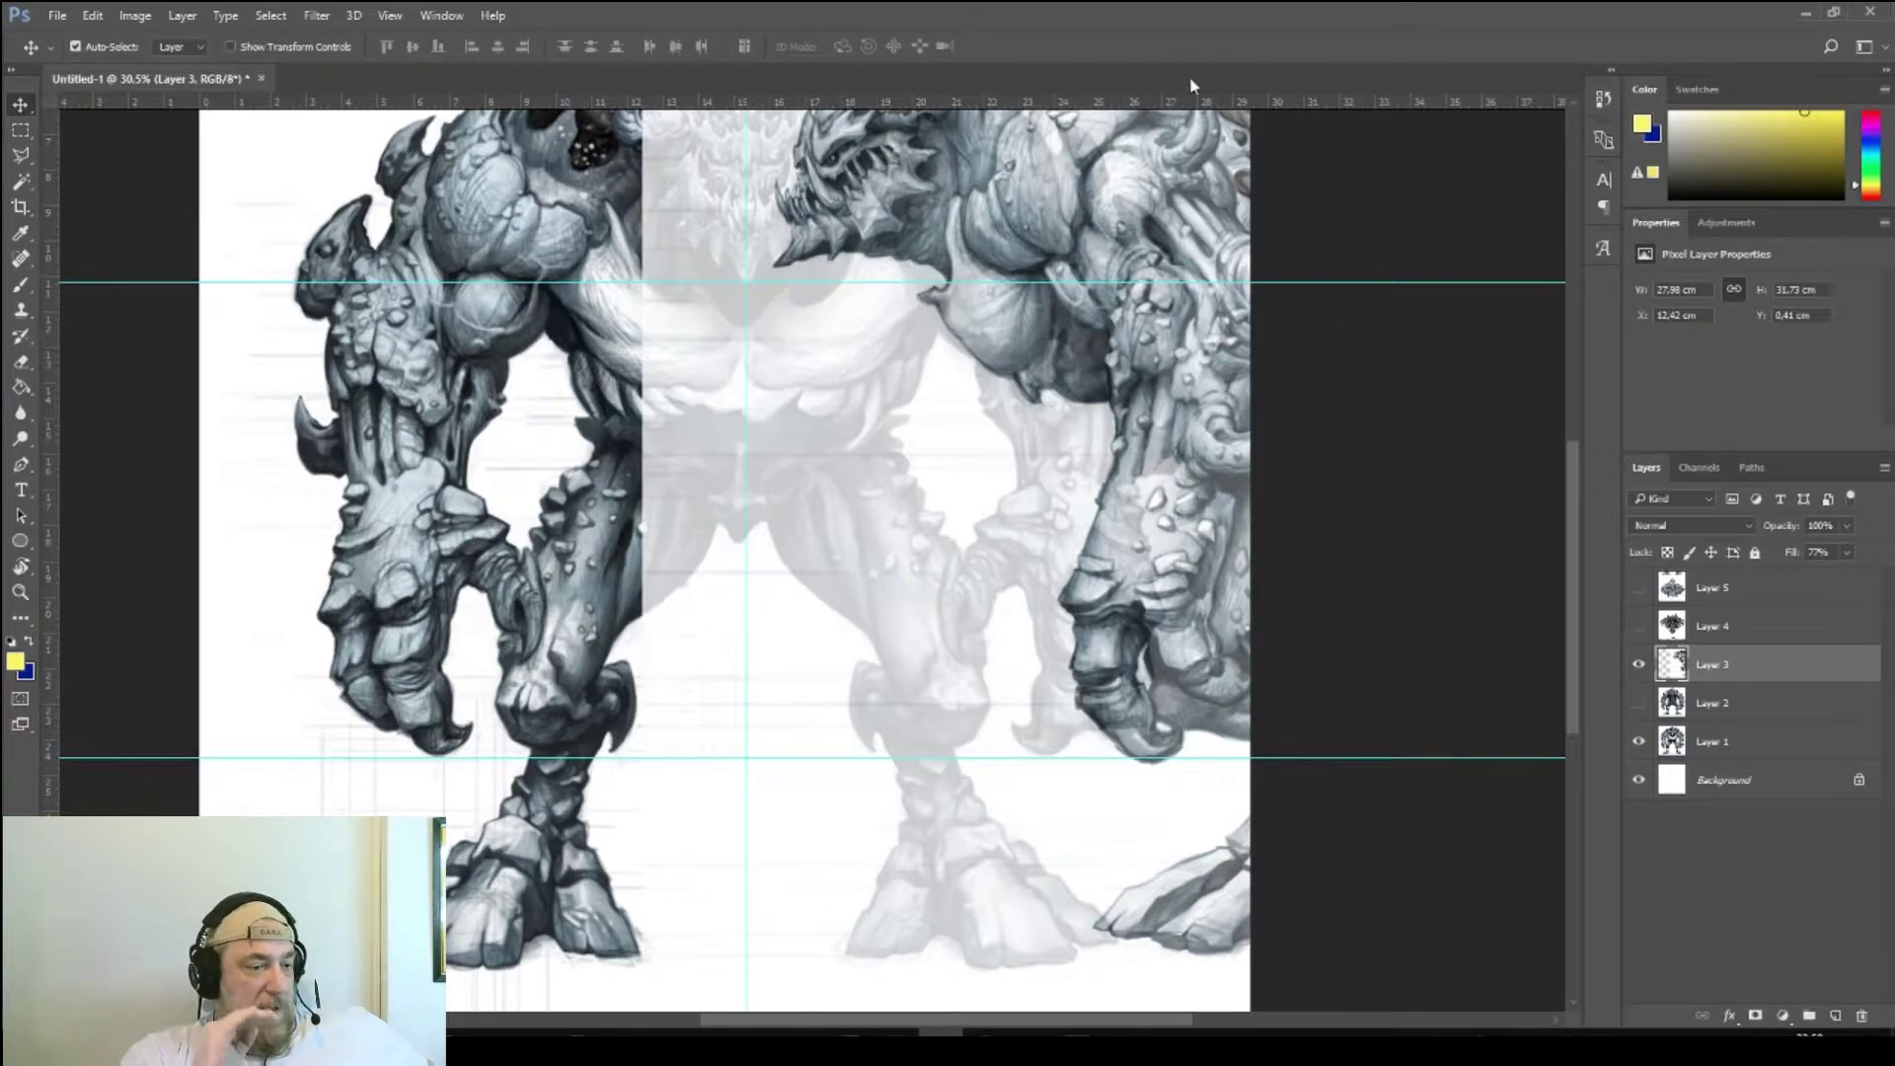
left_click_drag(1187, 102, 1258, 613)
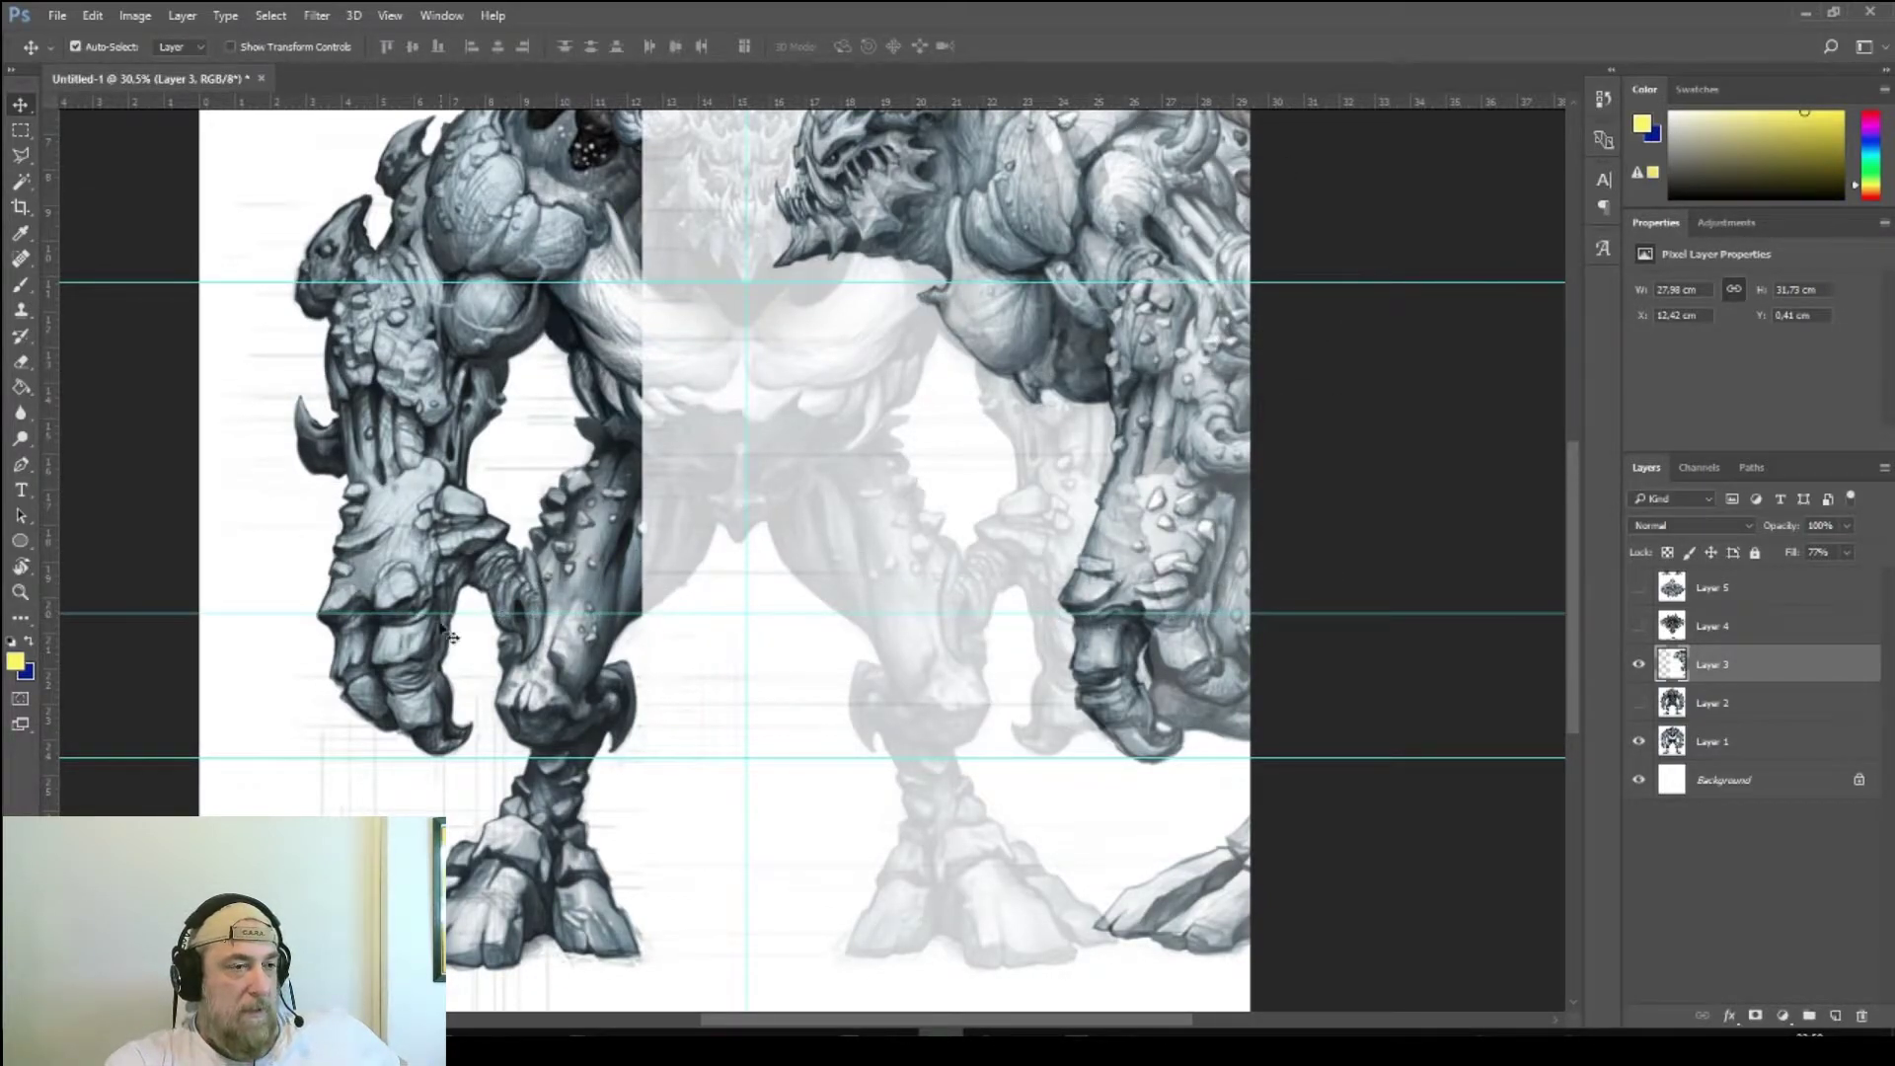
- Add horizontal guides at the chest's lower edge and at the knees, sliding the side view closer to the front view for comparison
left_click_drag(1003, 103, 1480, 388)
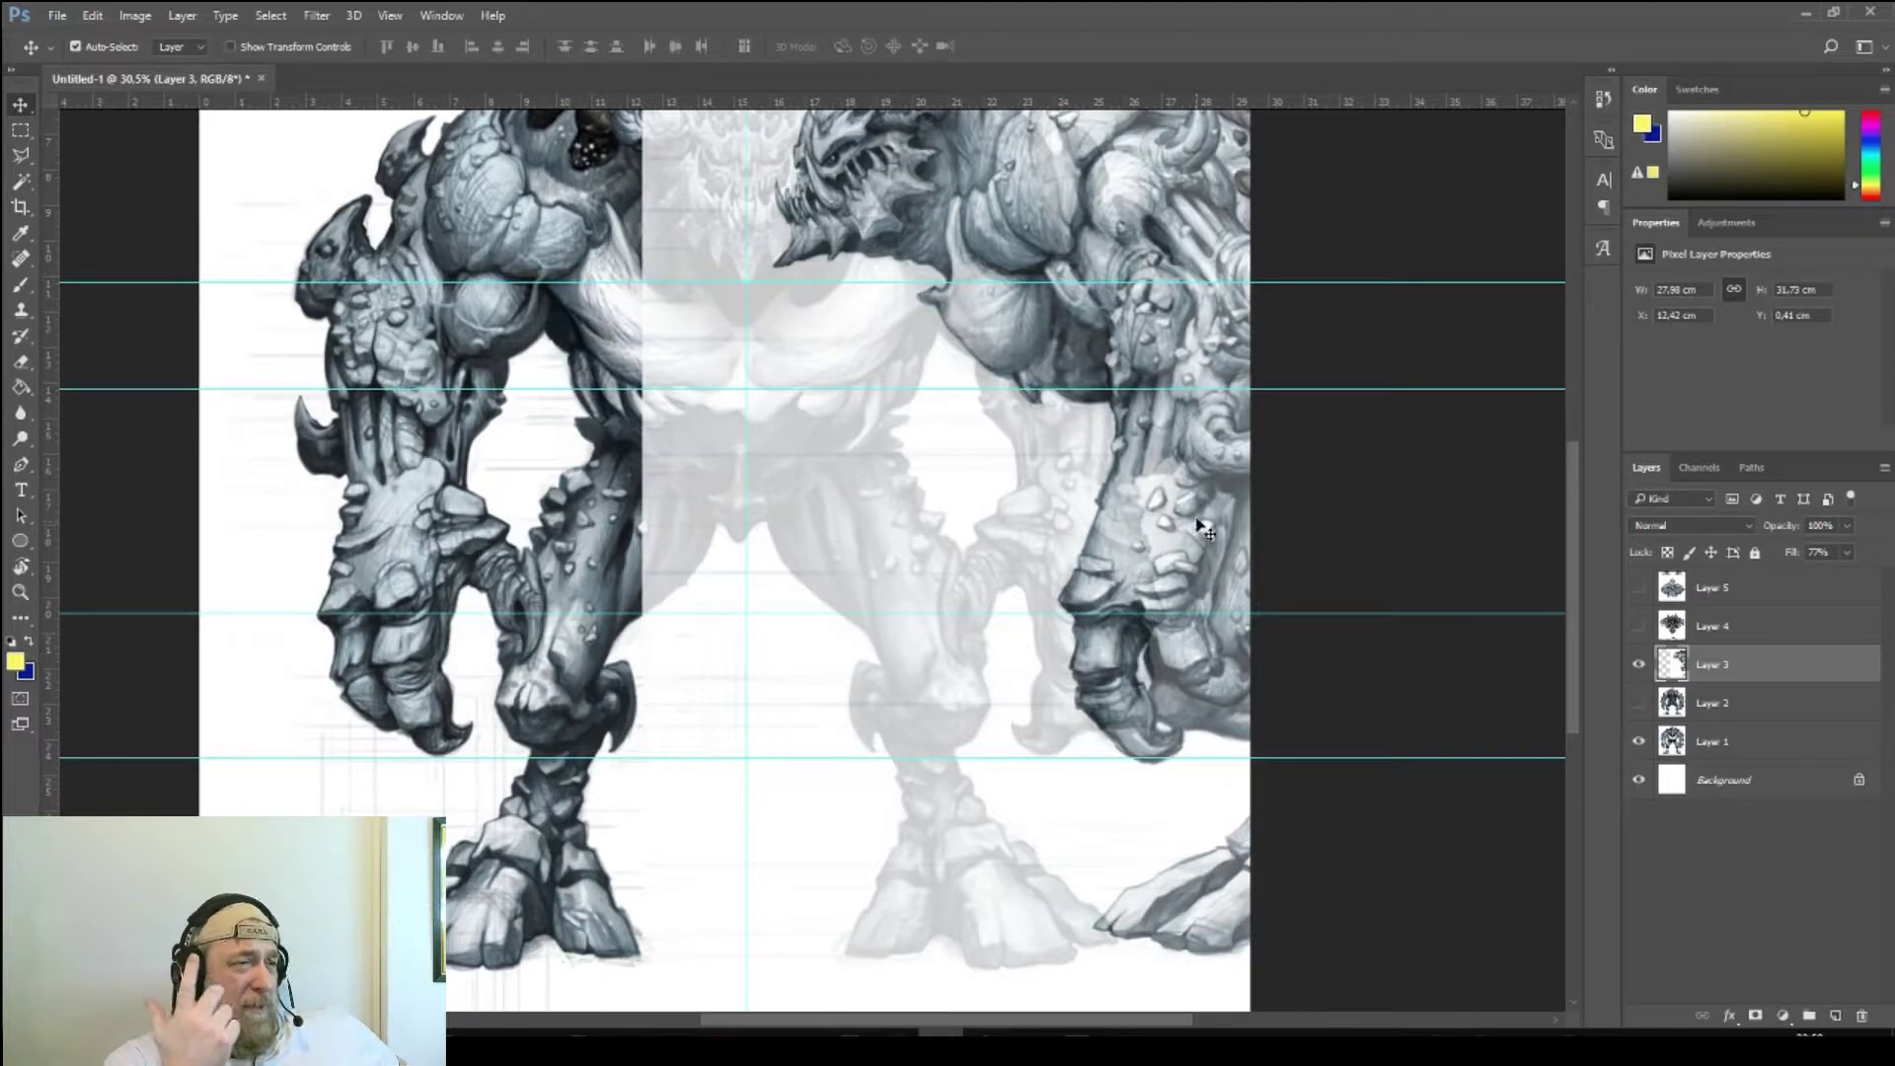
left_click_drag(1197, 538, 1085, 474)
left_click_drag(1258, 395, 1271, 395)
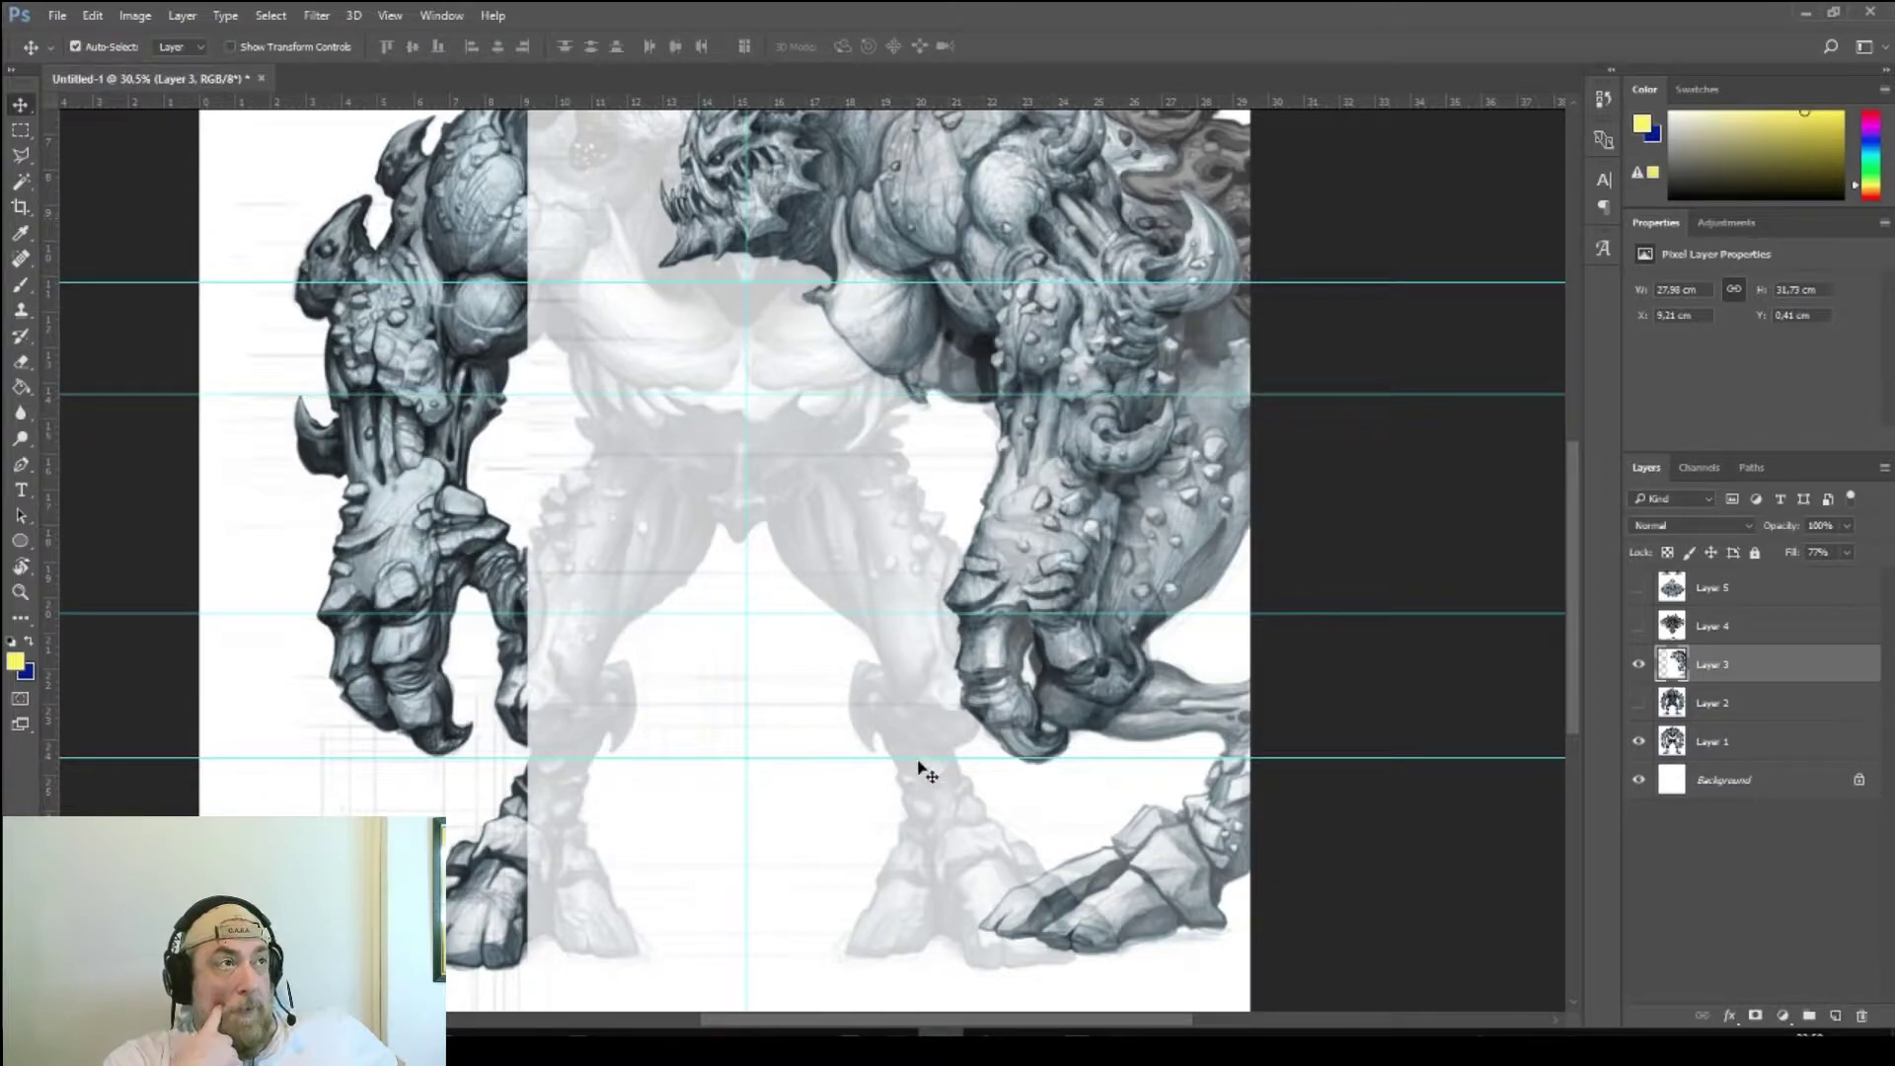
left_click_drag(965, 103, 1324, 701)
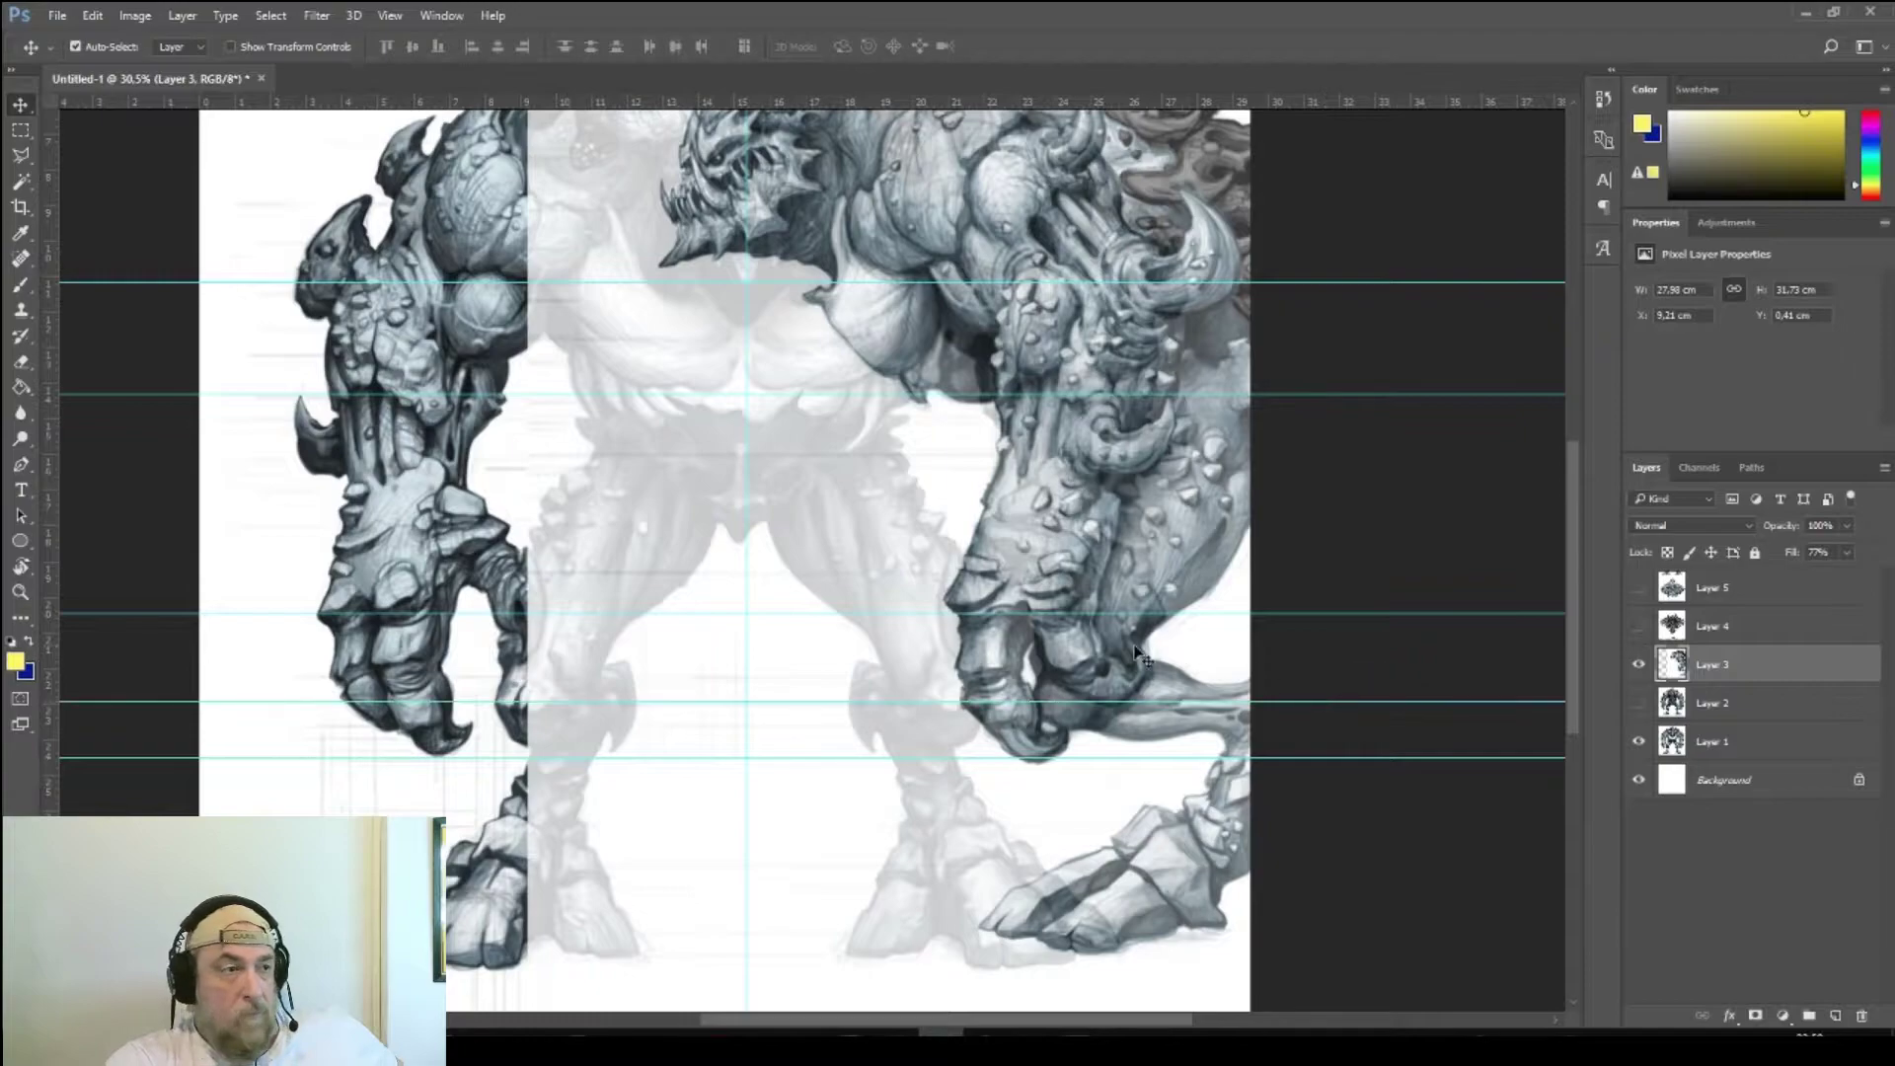
scroll(1137, 653, "up", 2)
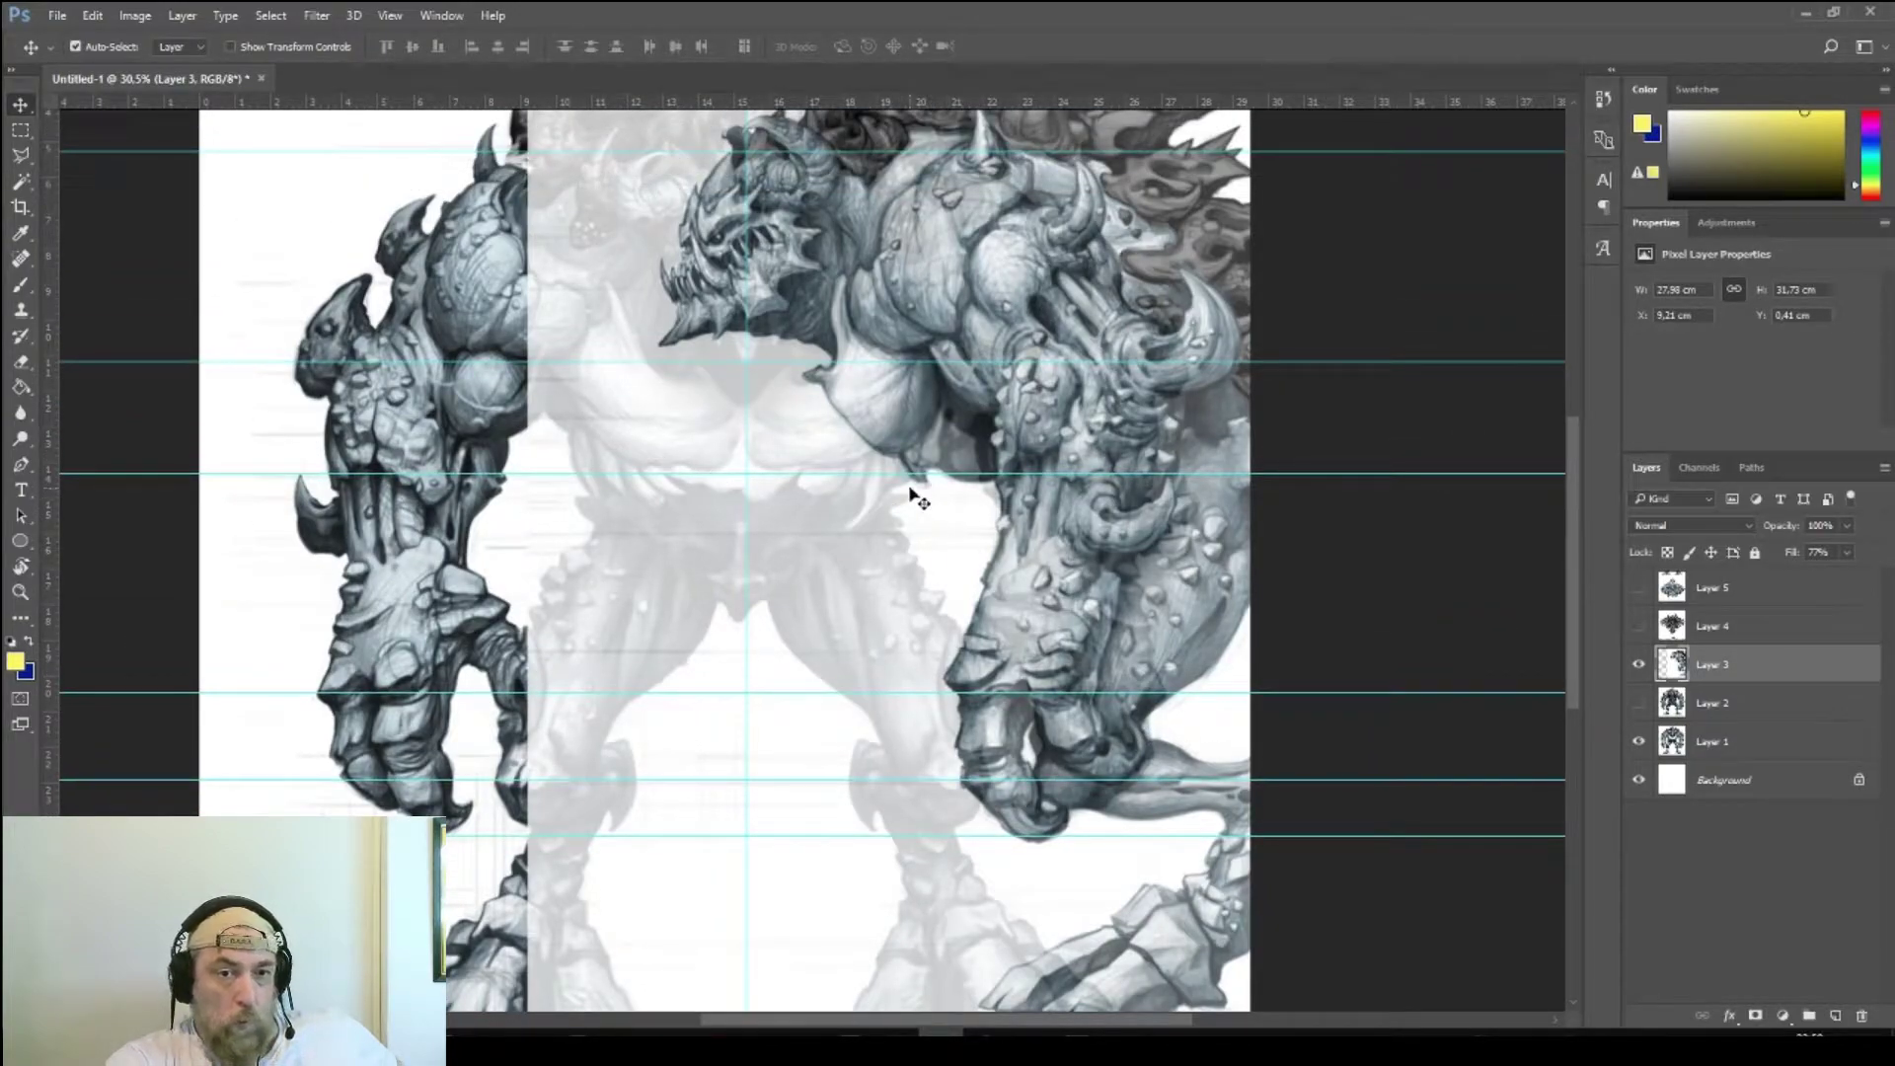
- Add a horizontal guide at the top of the front view and slide the side view onto the vertical centre guide
scroll(987, 484, "up", 4)
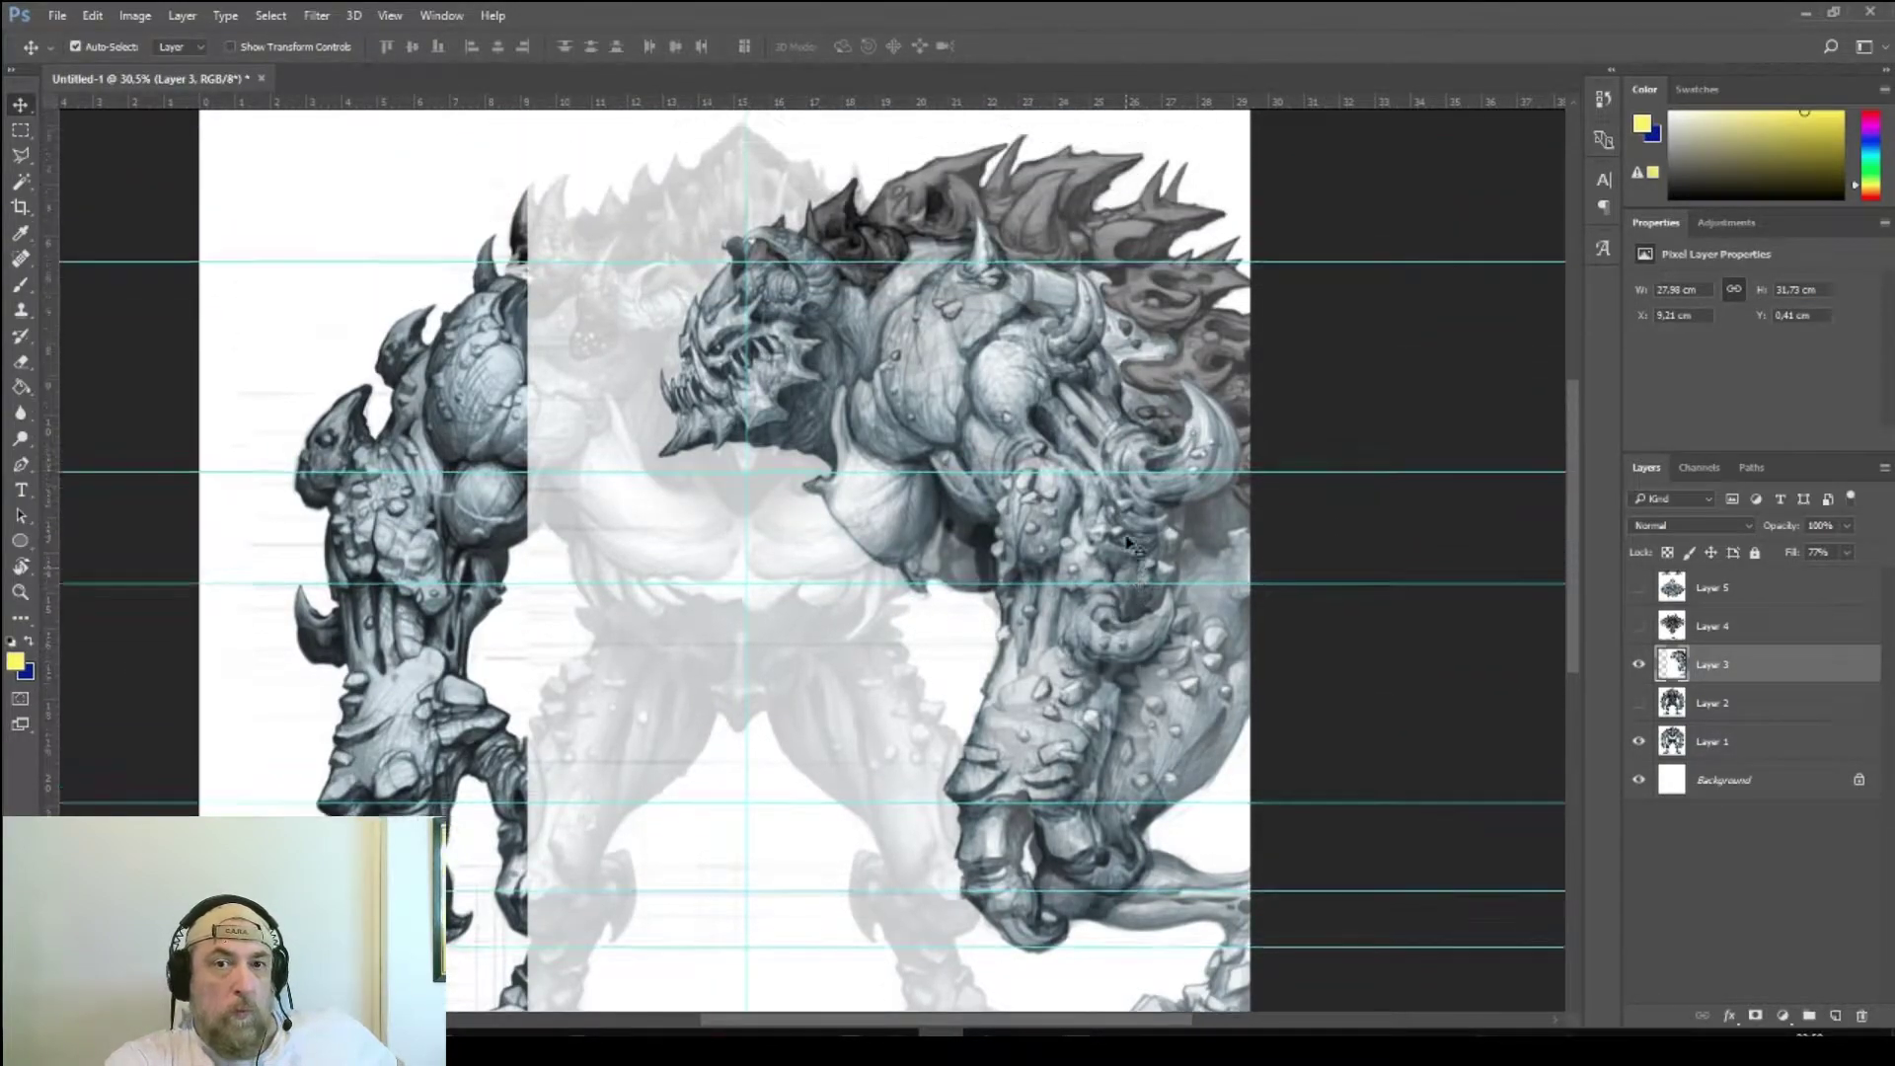
left_click_drag(949, 101, 975, 150)
left_click_drag(1026, 434, 730, 441)
scroll(756, 493, "down", 4, "alt")
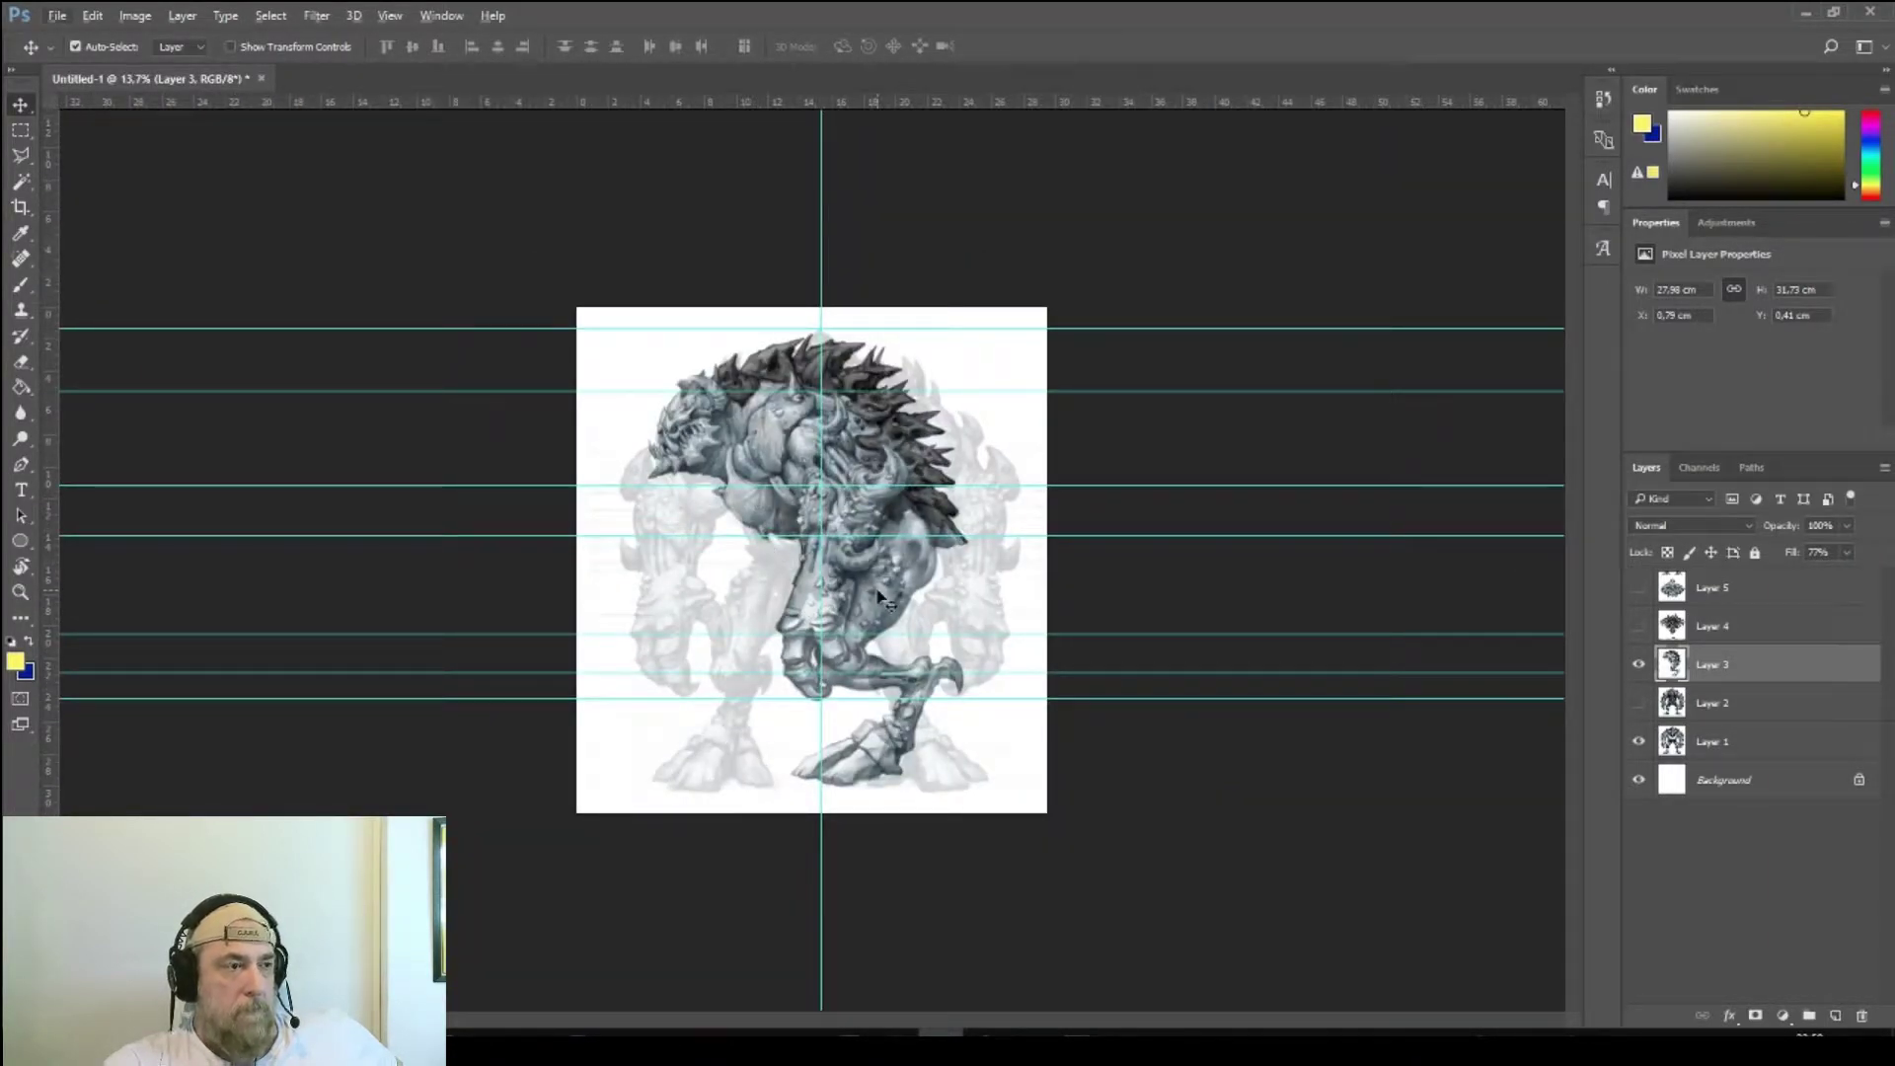
left_click_drag(884, 596, 879, 609)
- Add a horizontal guide at the soles of the front view's feet
scroll(854, 654, "up", 4, "alt")
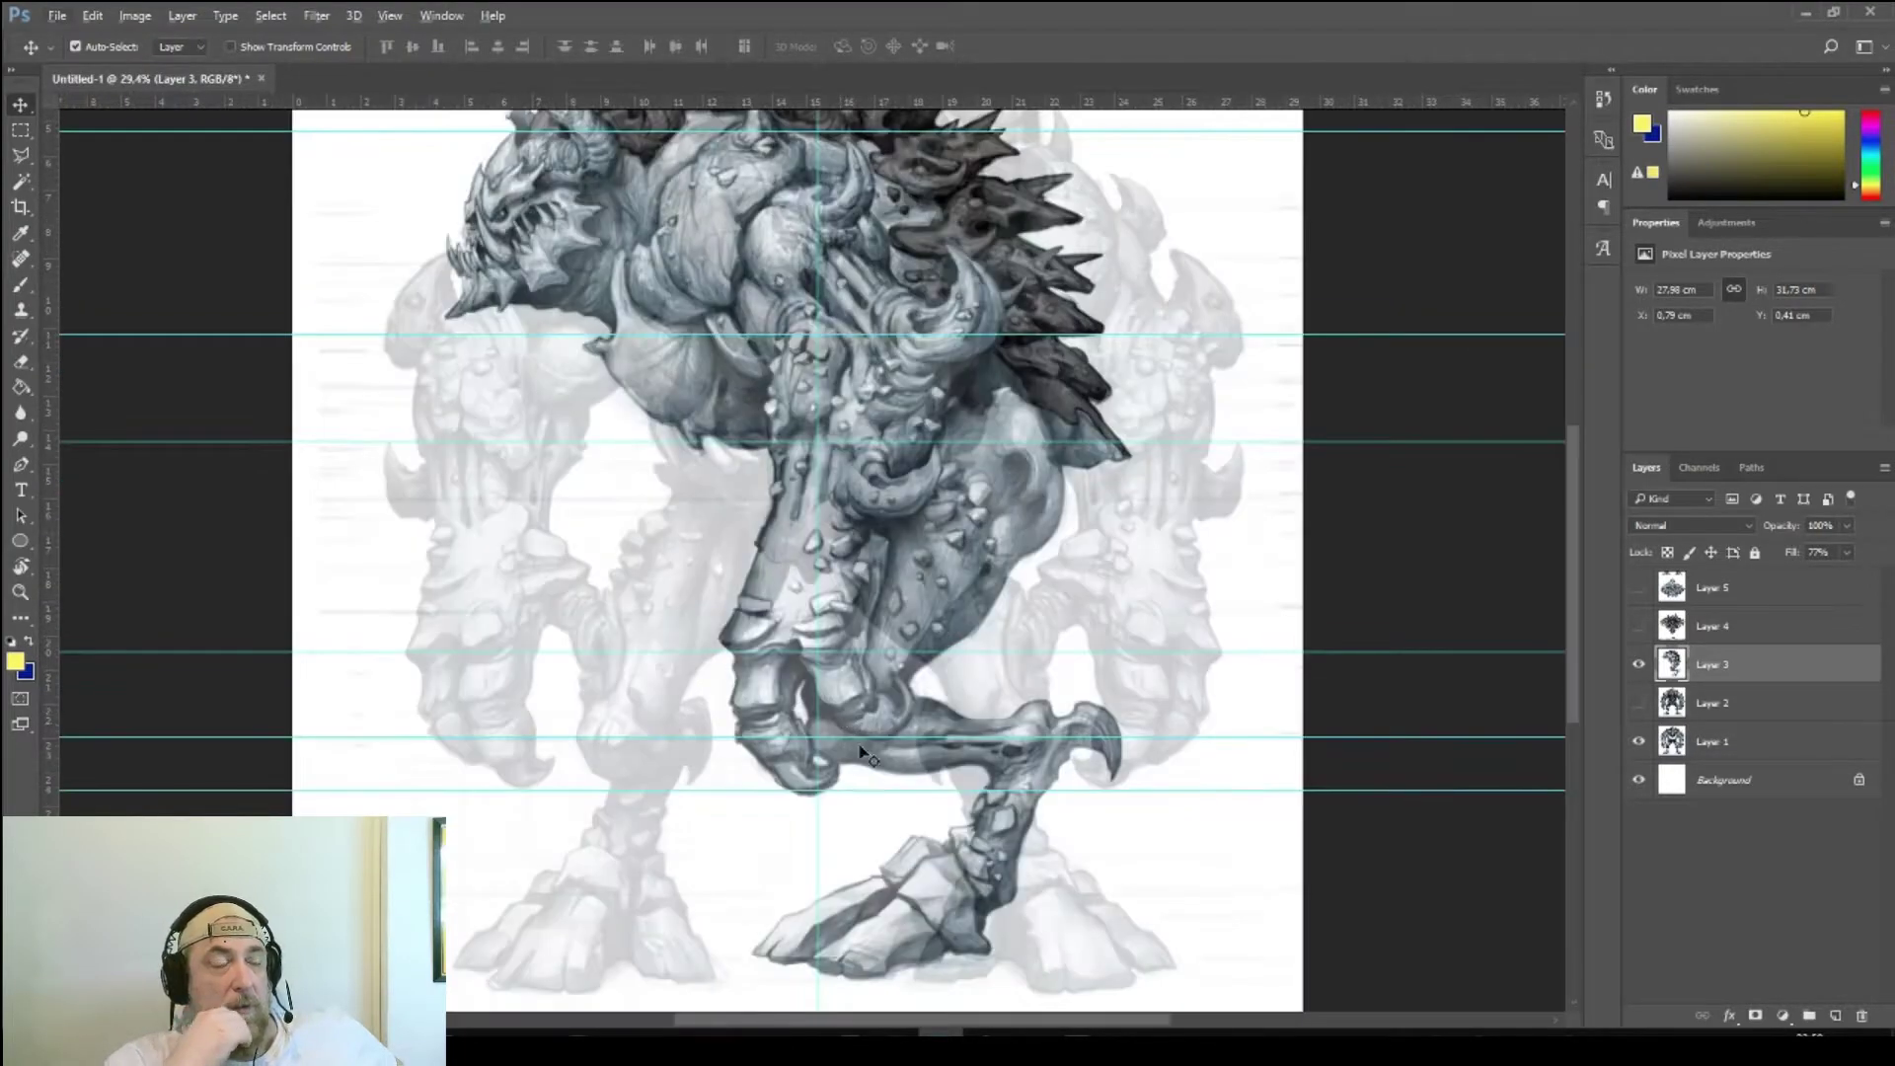
scroll(861, 753, "down", 3)
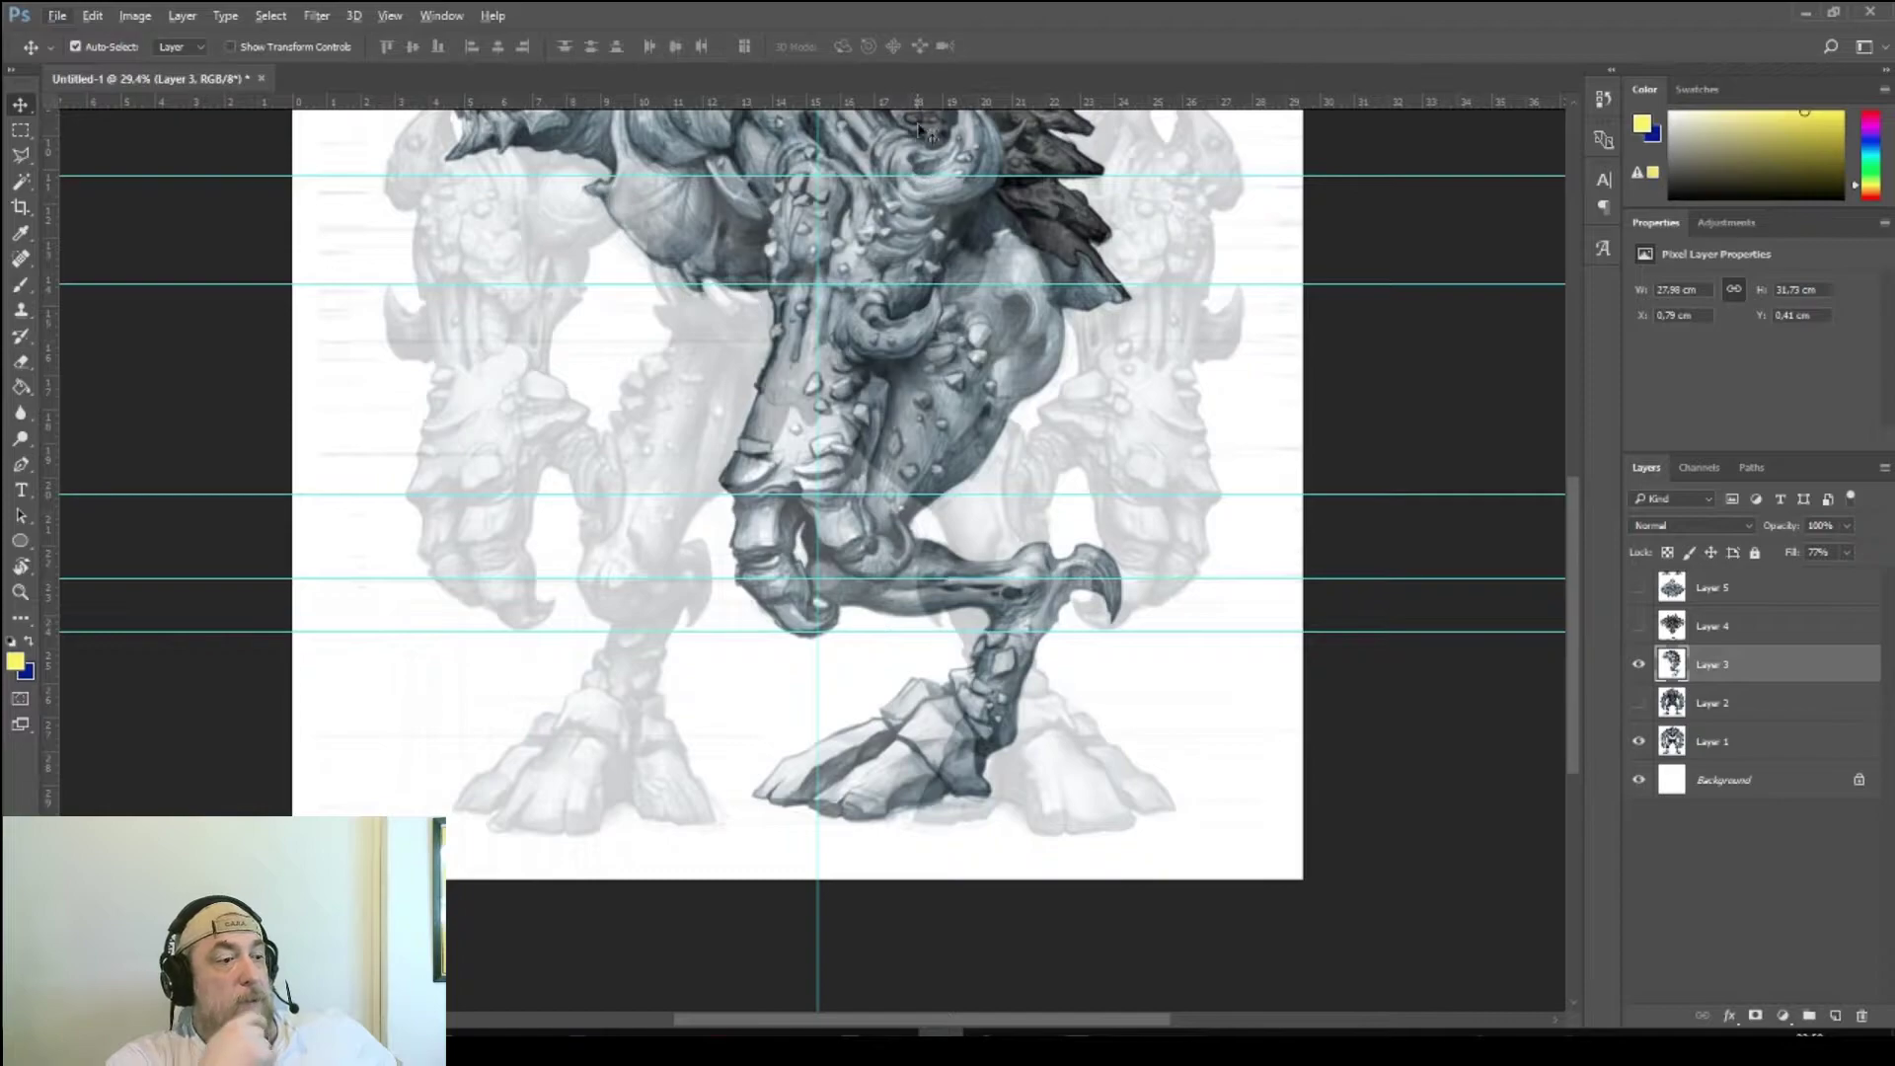
left_click_drag(924, 103, 1261, 832)
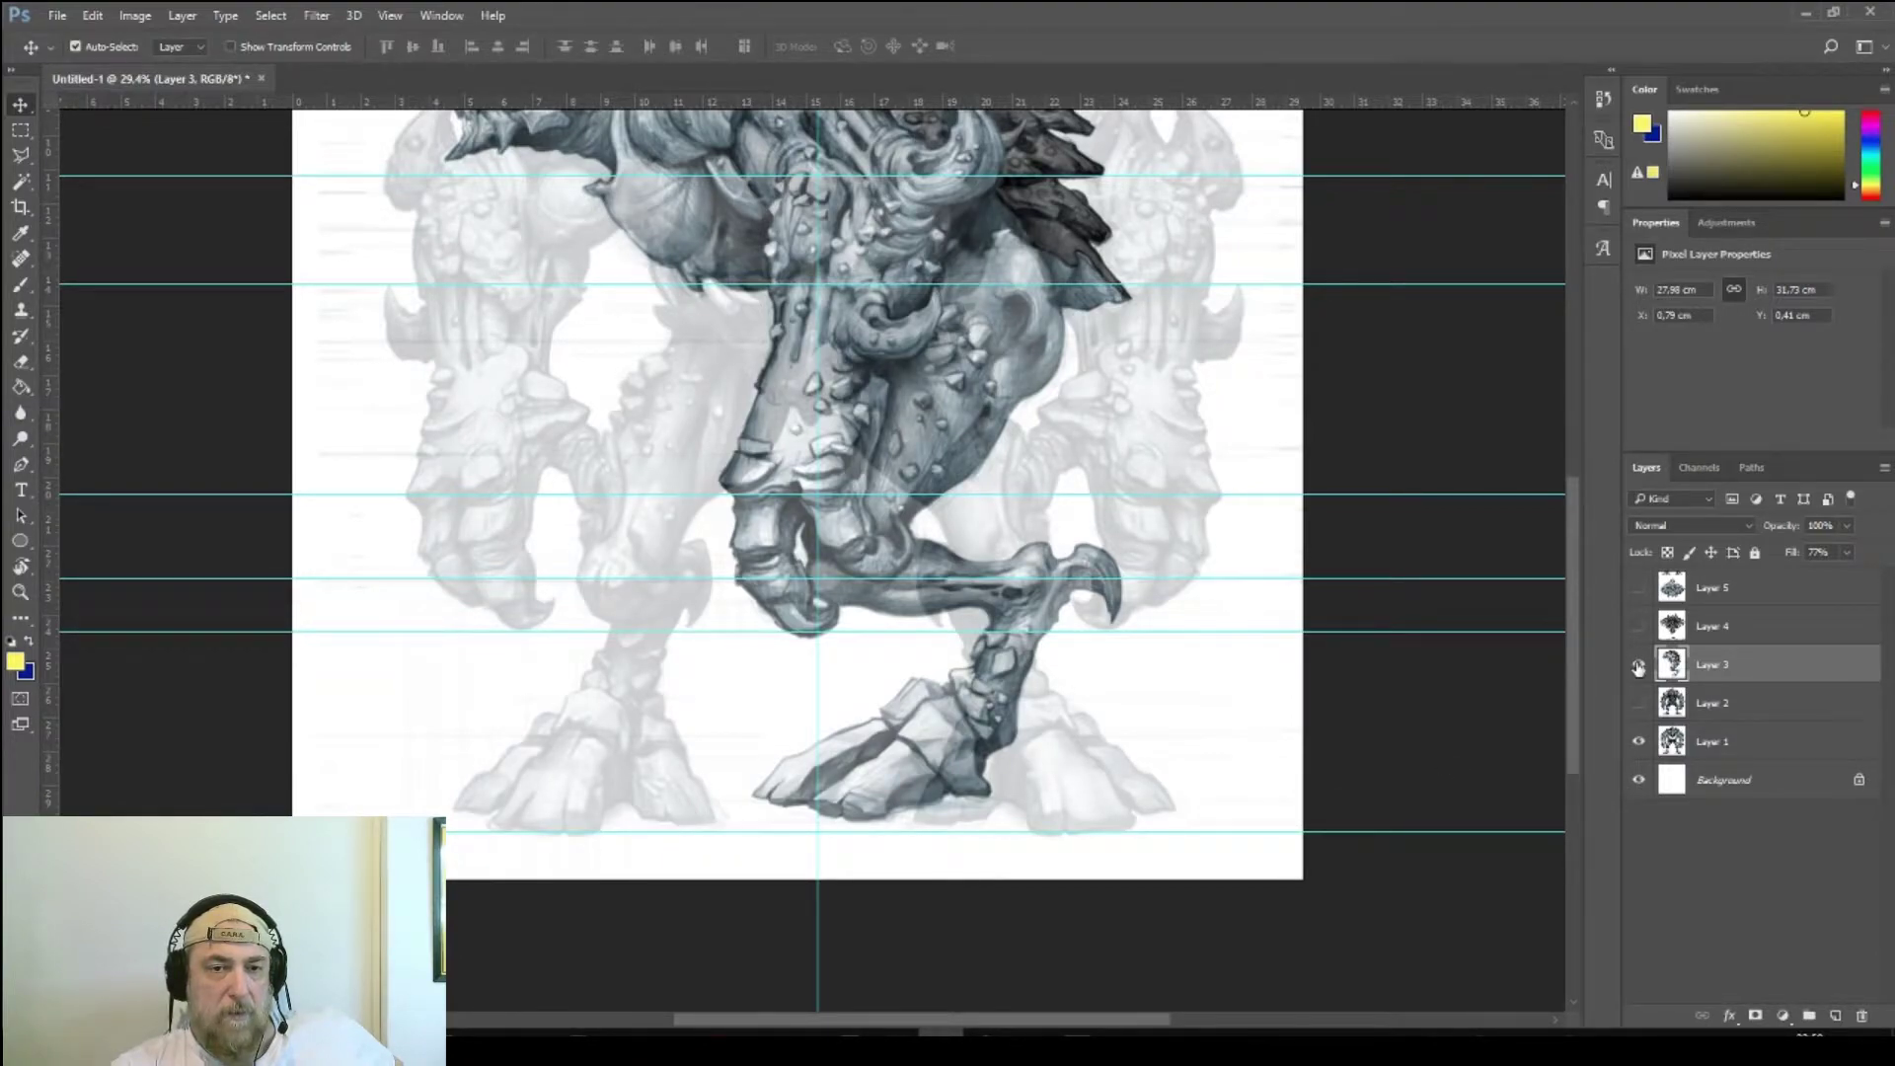
scroll(921, 445, "down", 5, "alt")
scroll(606, 458, "up", 4, "alt")
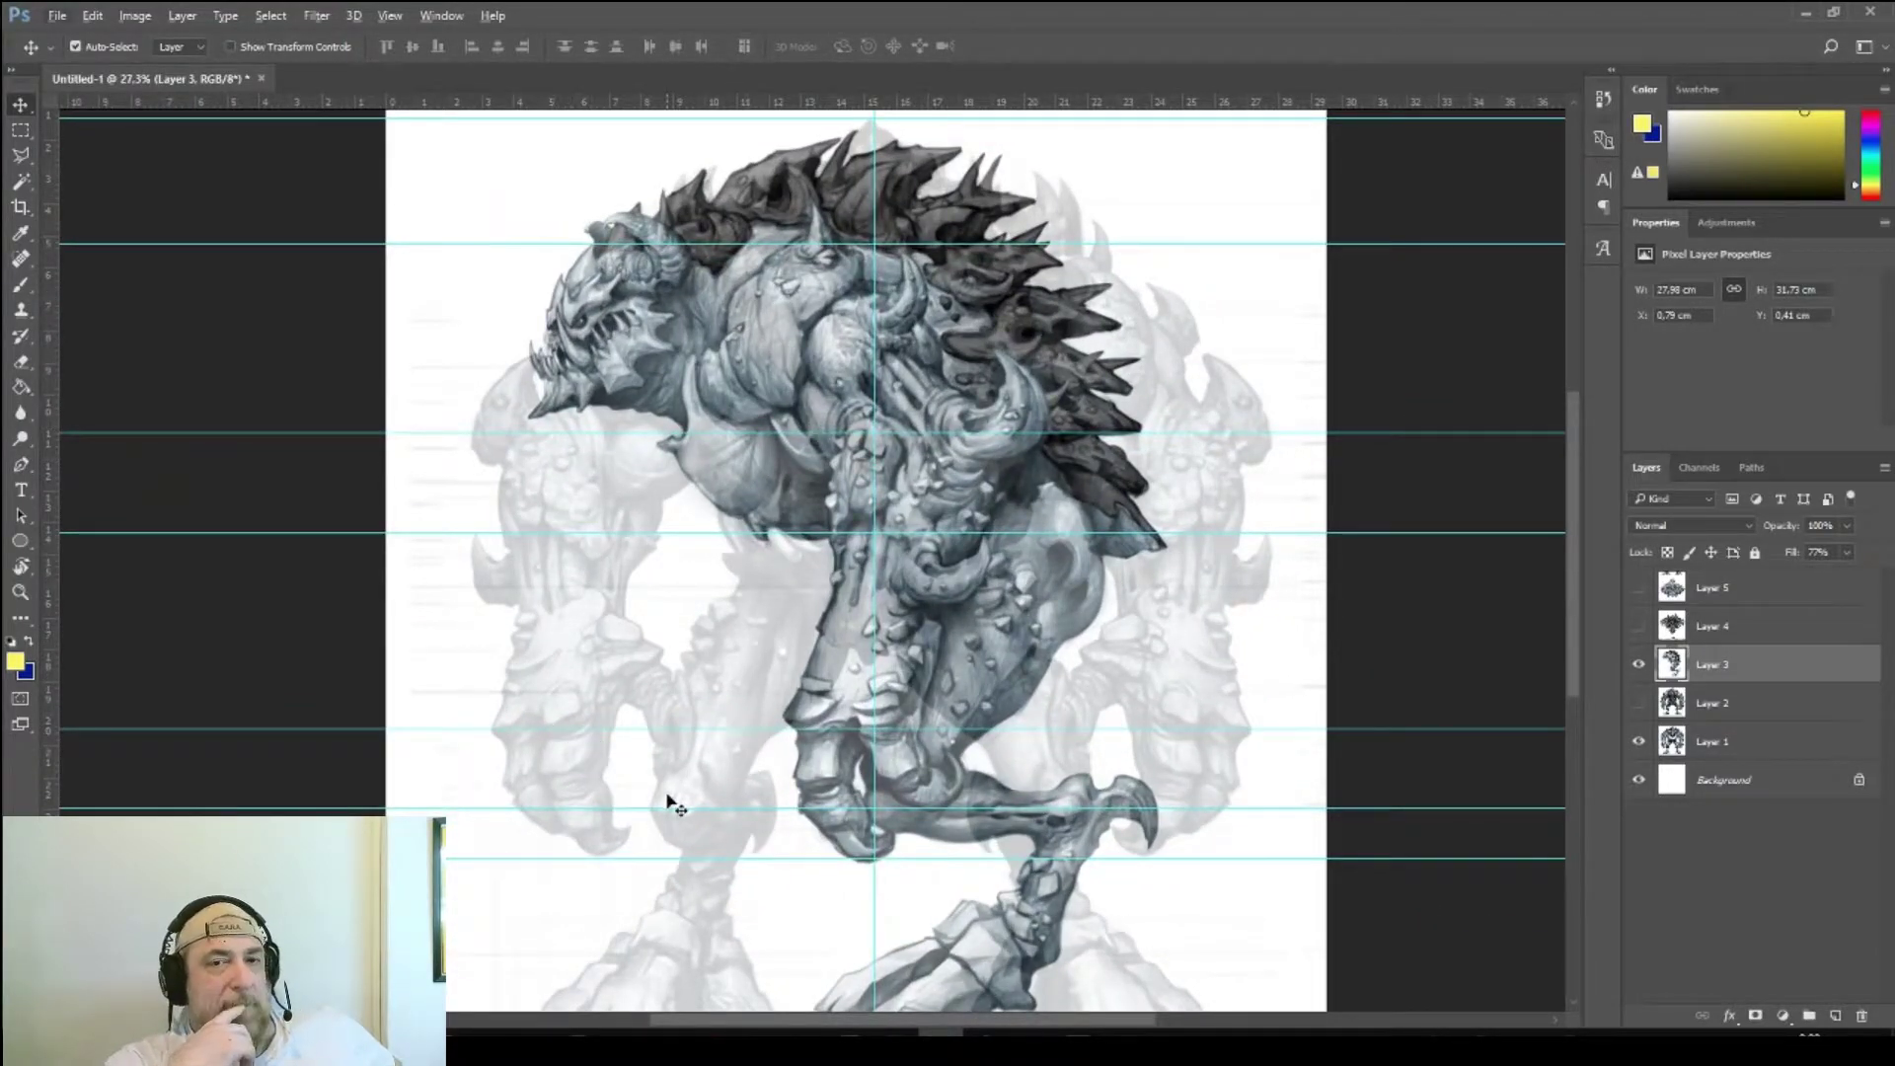
- Show the top view on Layer 4, and hide the side view on Layer 3 after restoring its fill to 100%
left_click(1640, 665)
left_click(1639, 626)
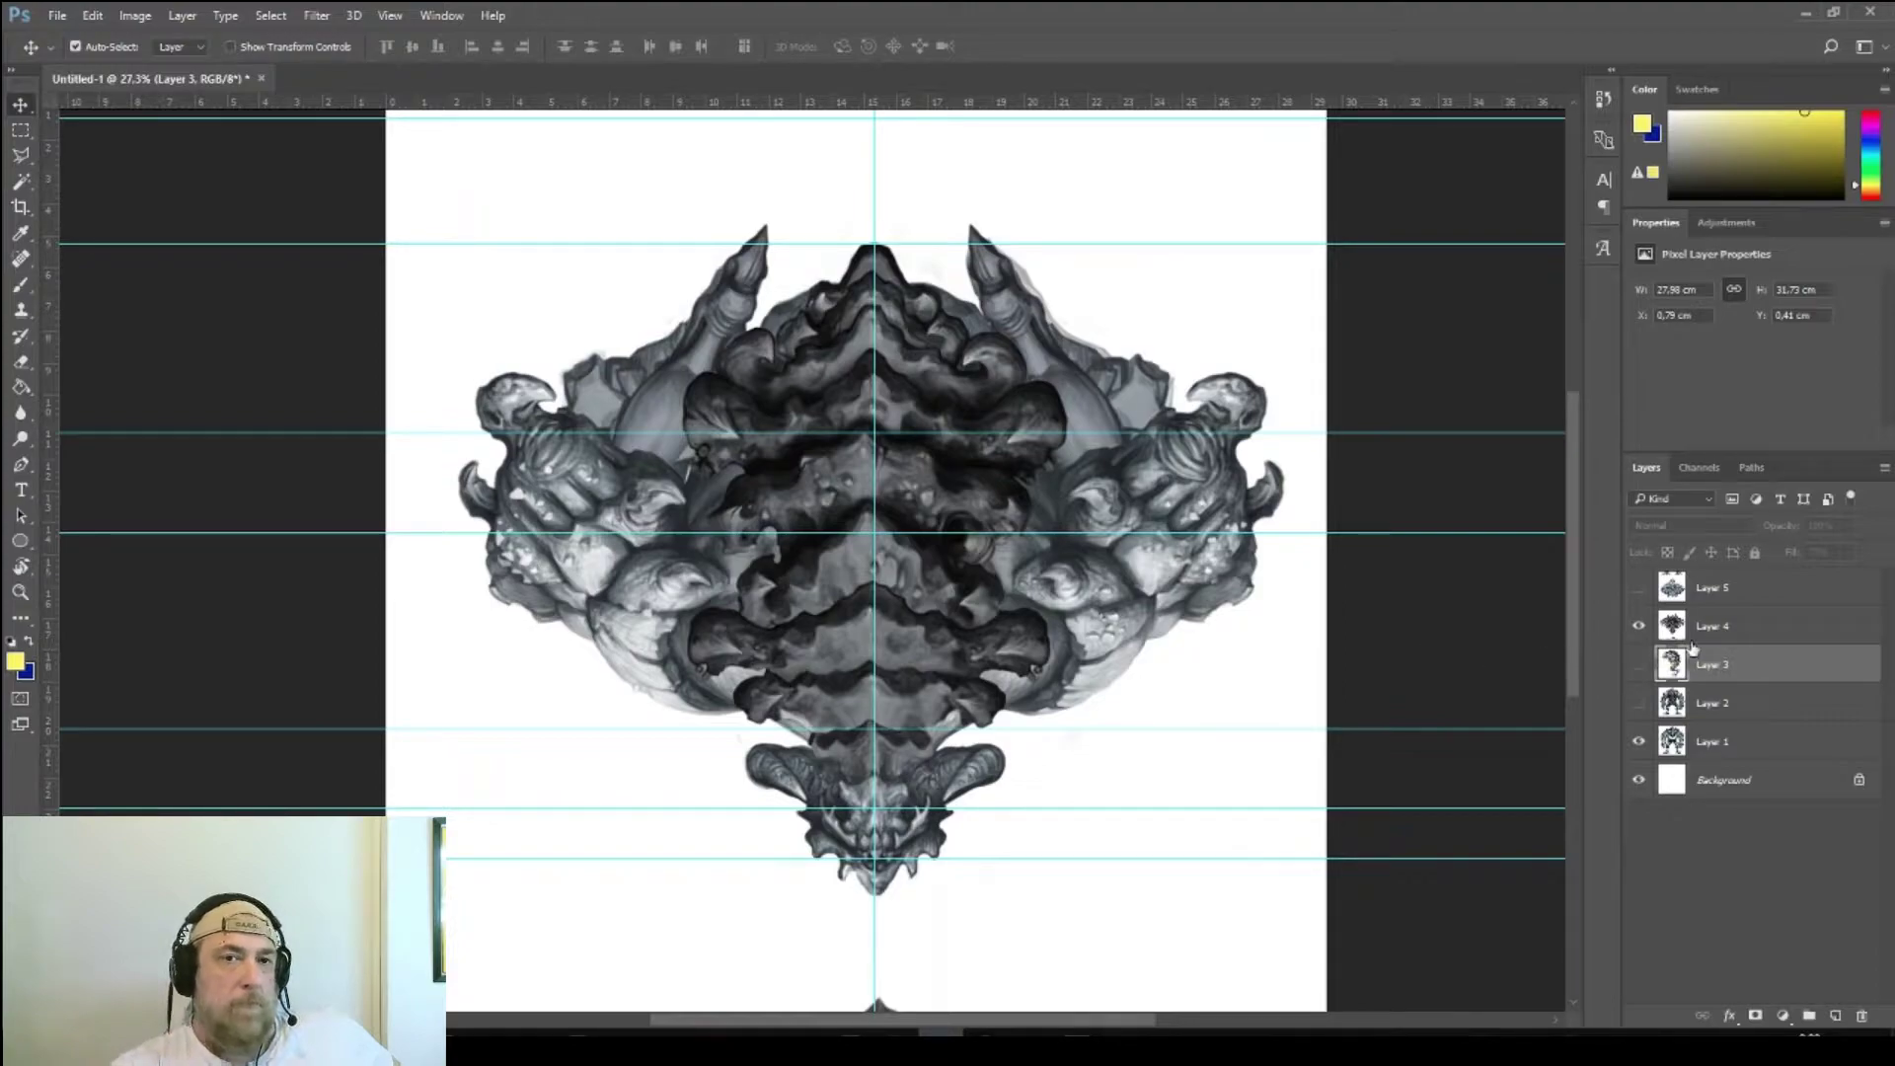
left_click(1742, 631)
left_click(1754, 676)
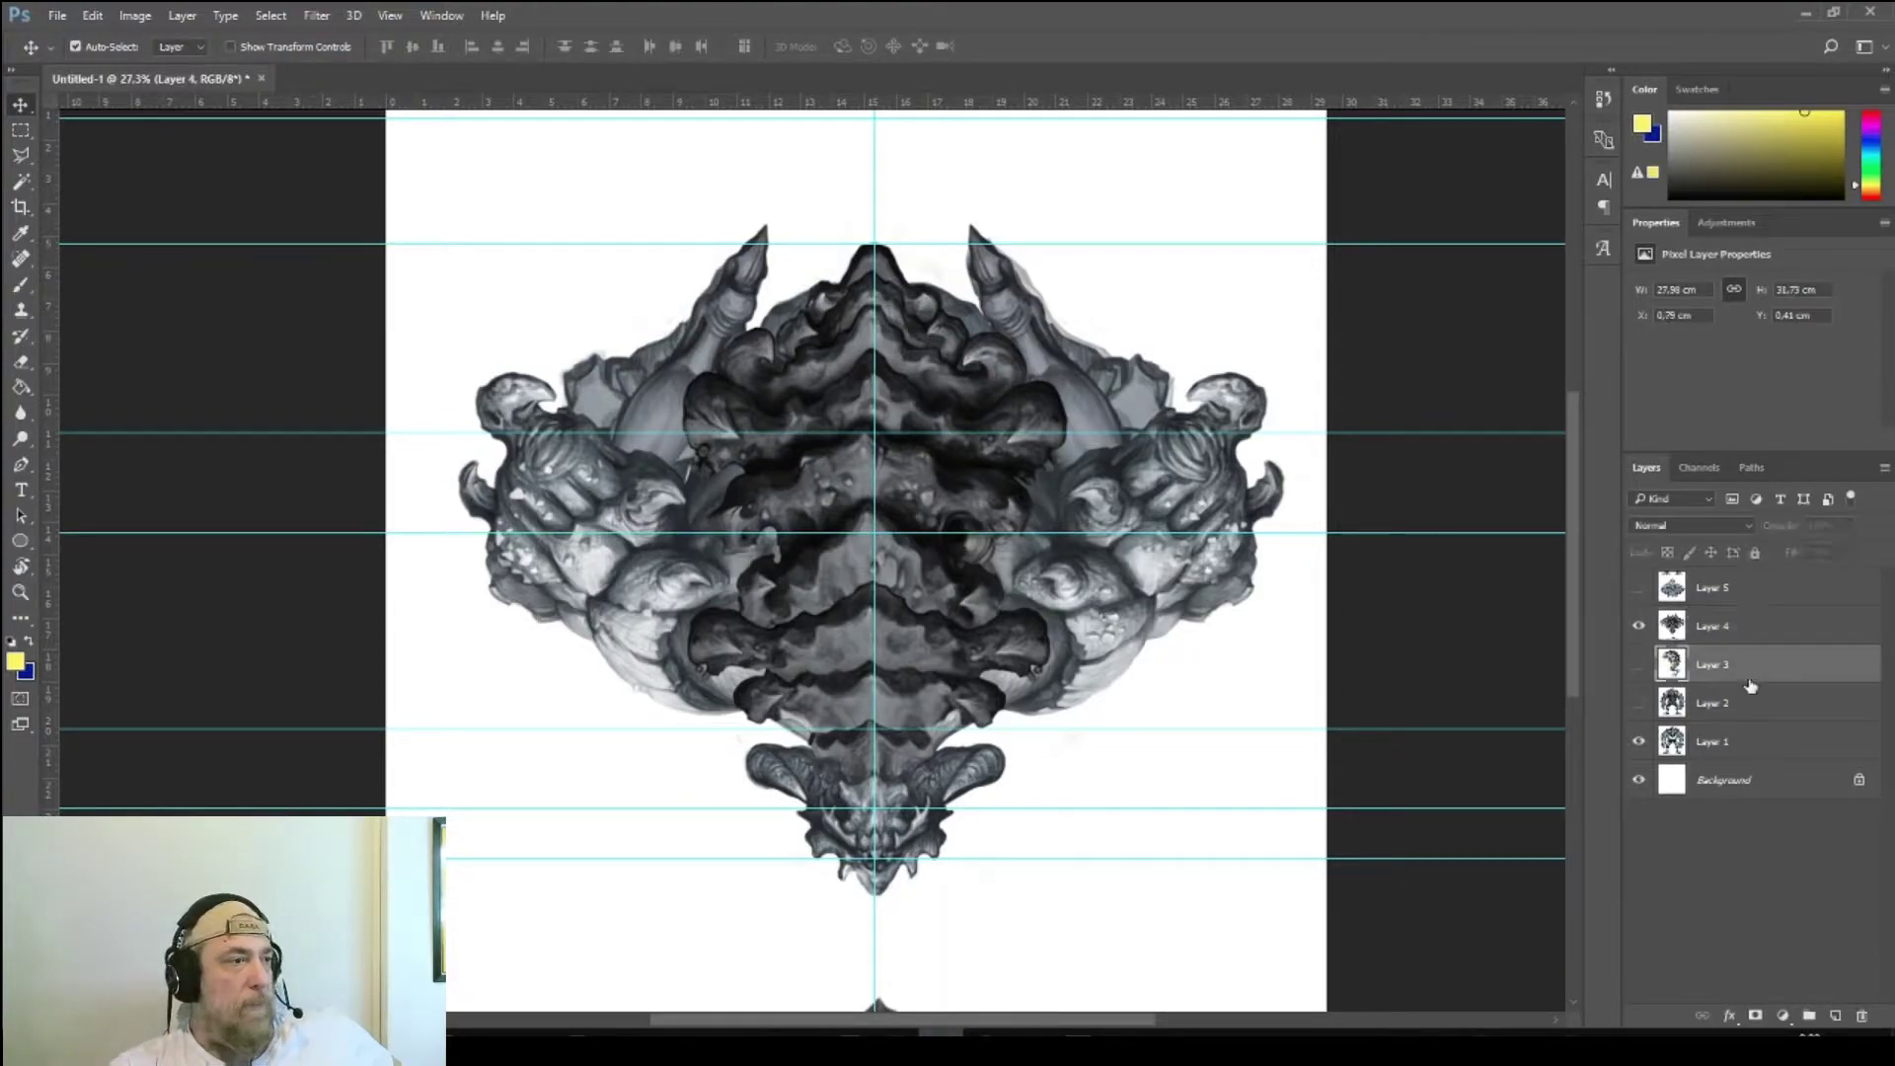
left_click(1640, 667)
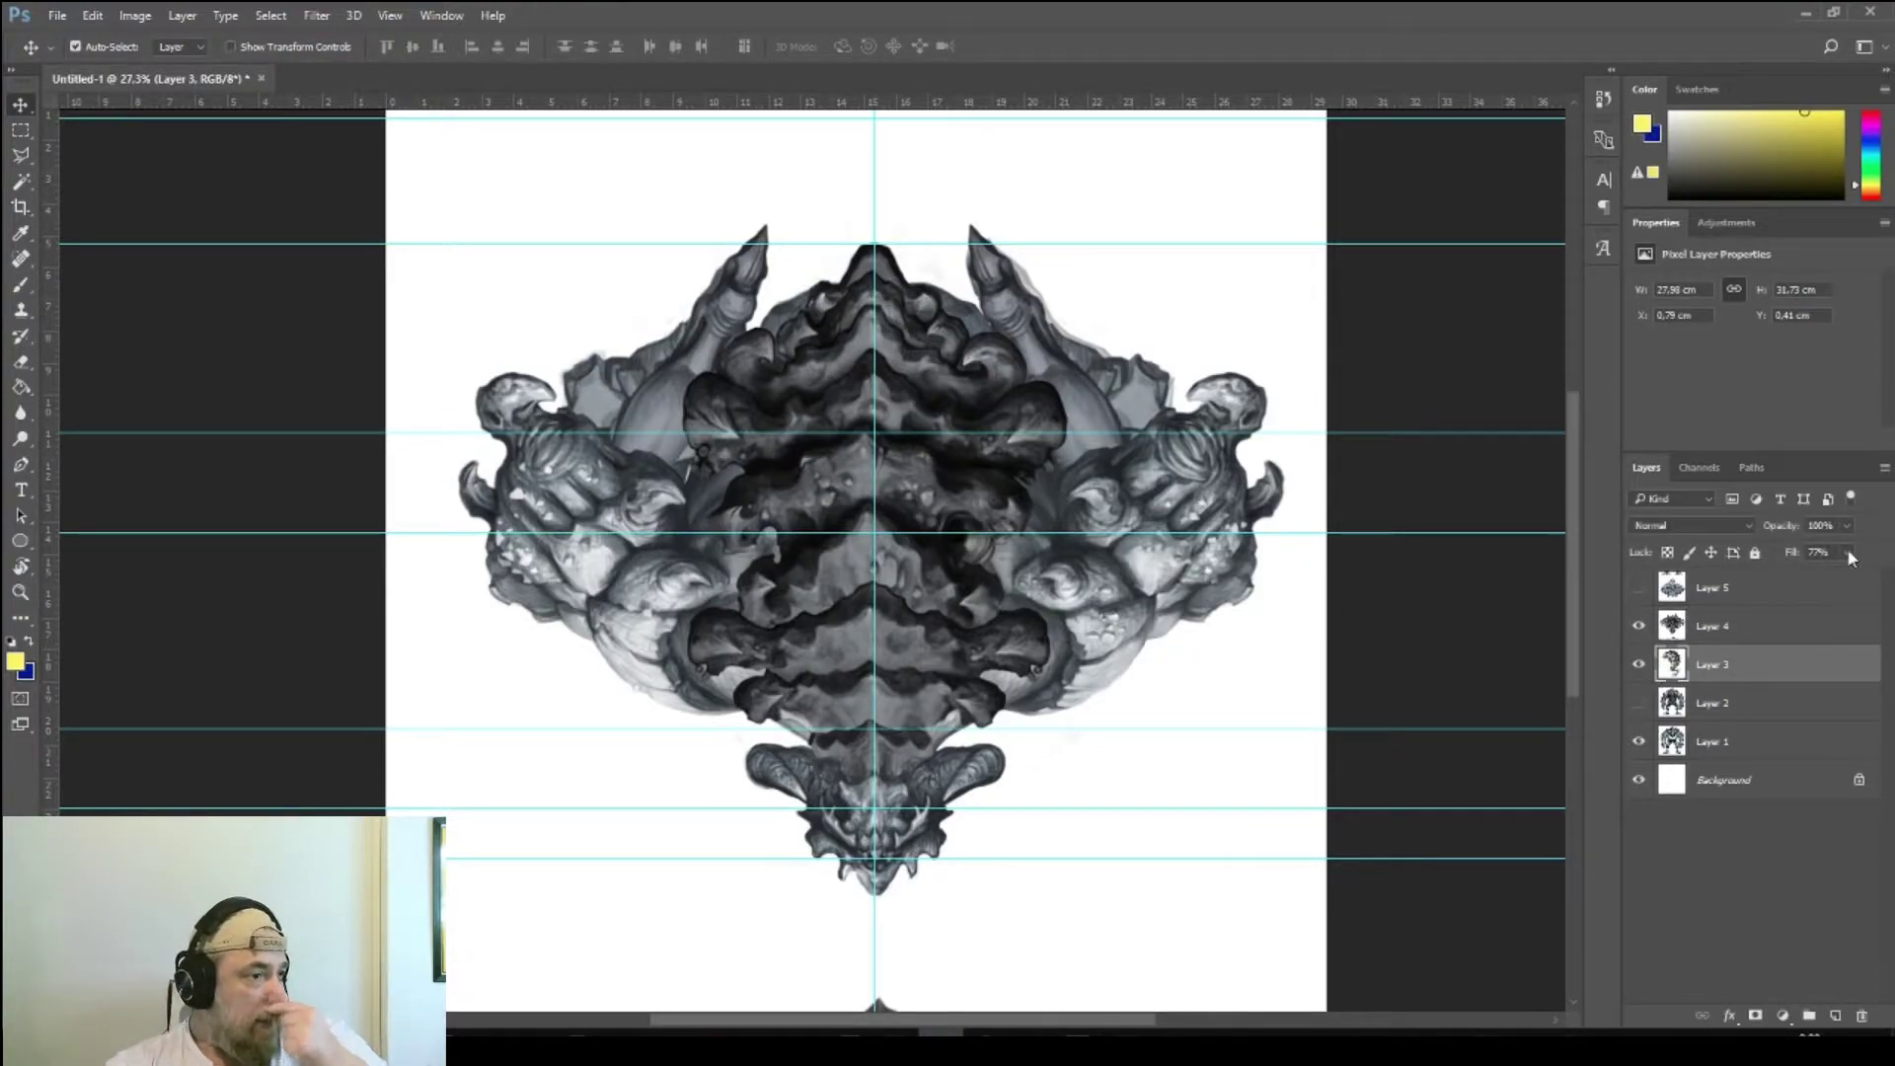
left_click_drag(1842, 575, 1874, 575)
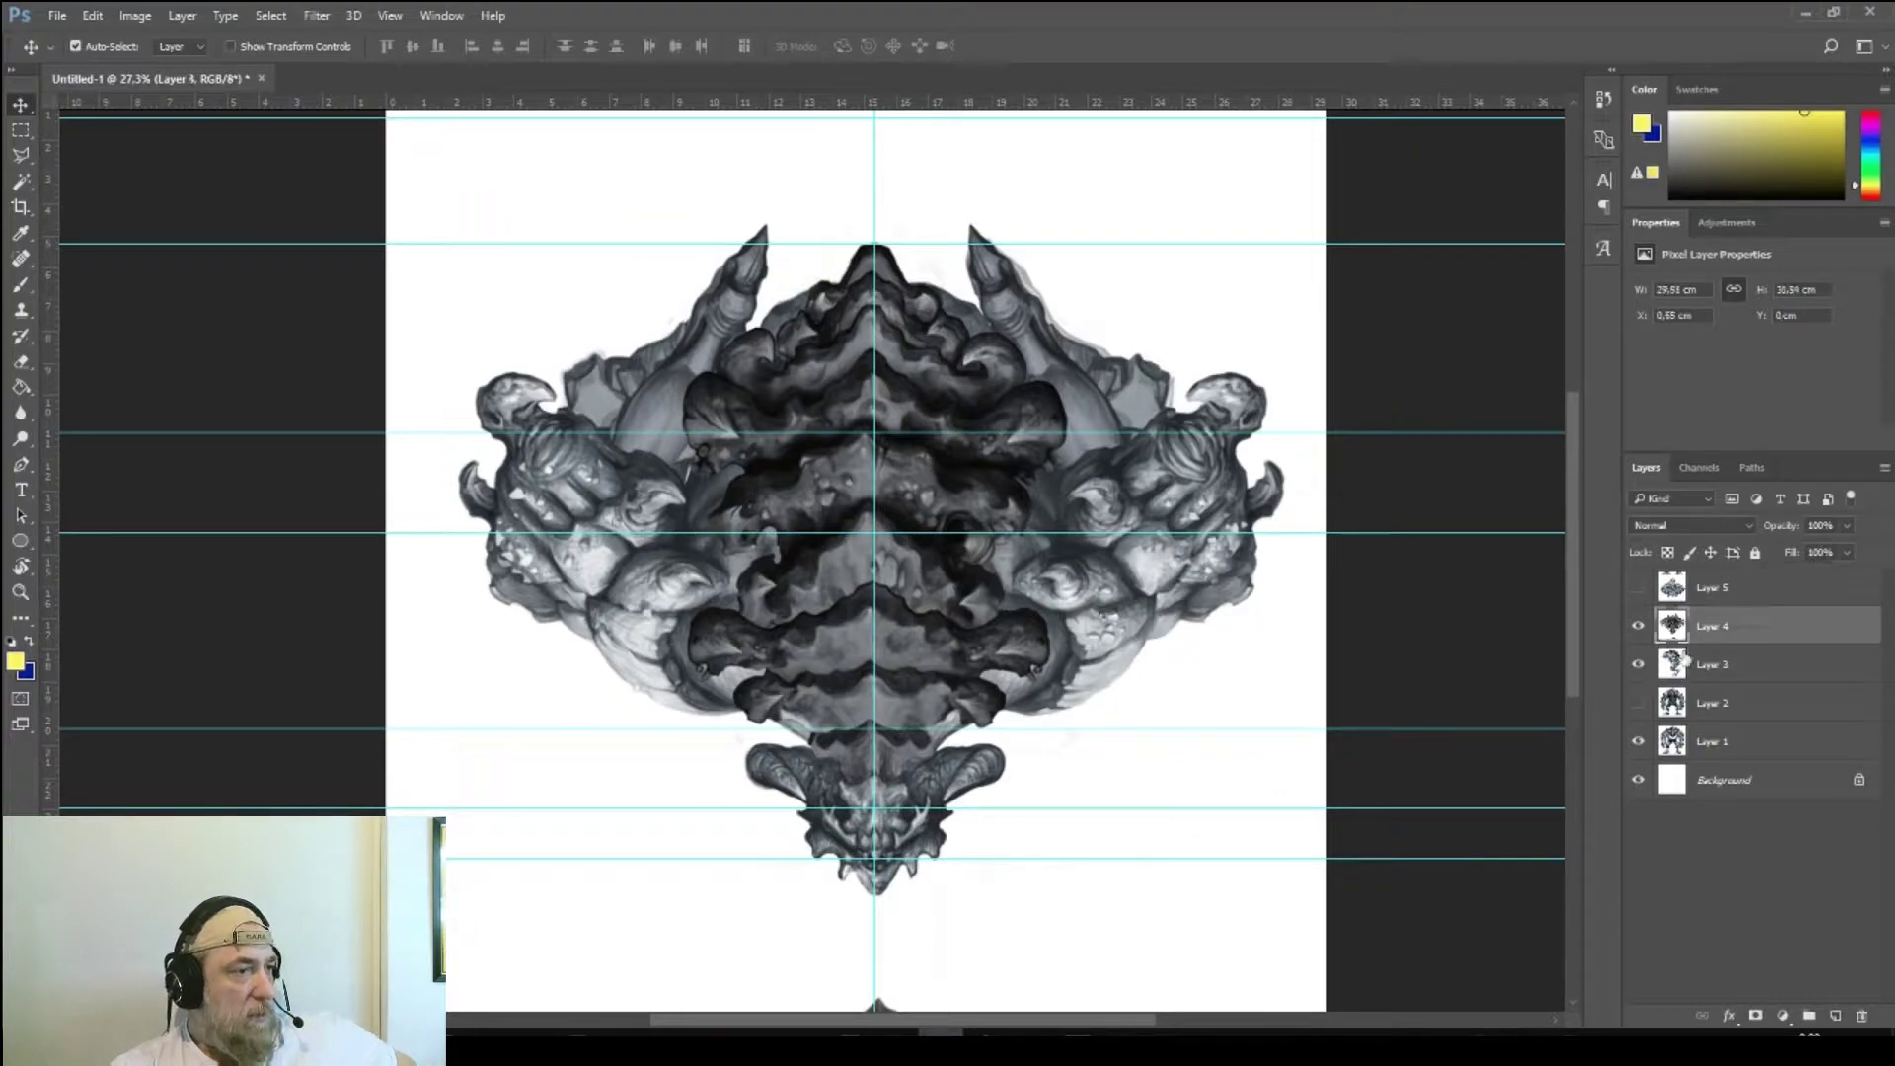
left_click(1641, 665)
- Lower Layer 4's fill to about 88% to compare it with the front view, and restore it to 100%
left_click(1710, 640)
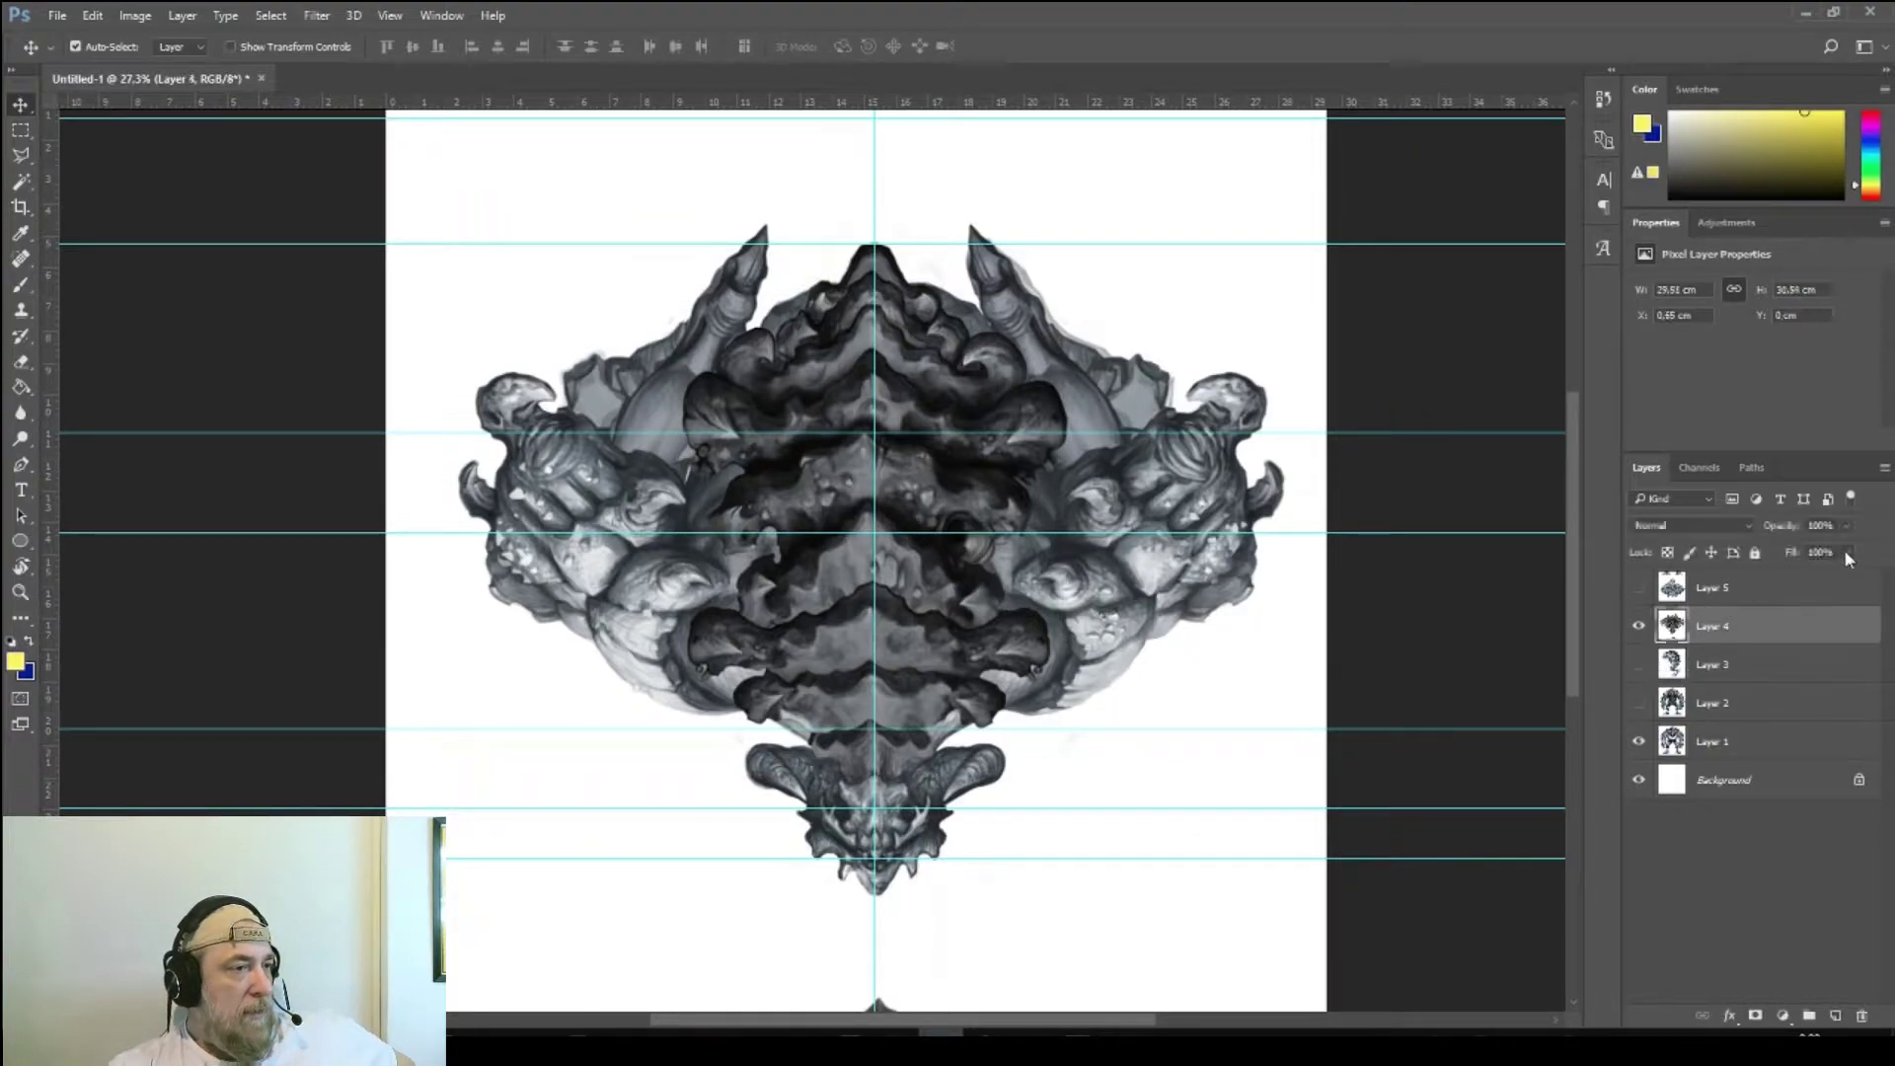
left_click_drag(1755, 580, 1835, 588)
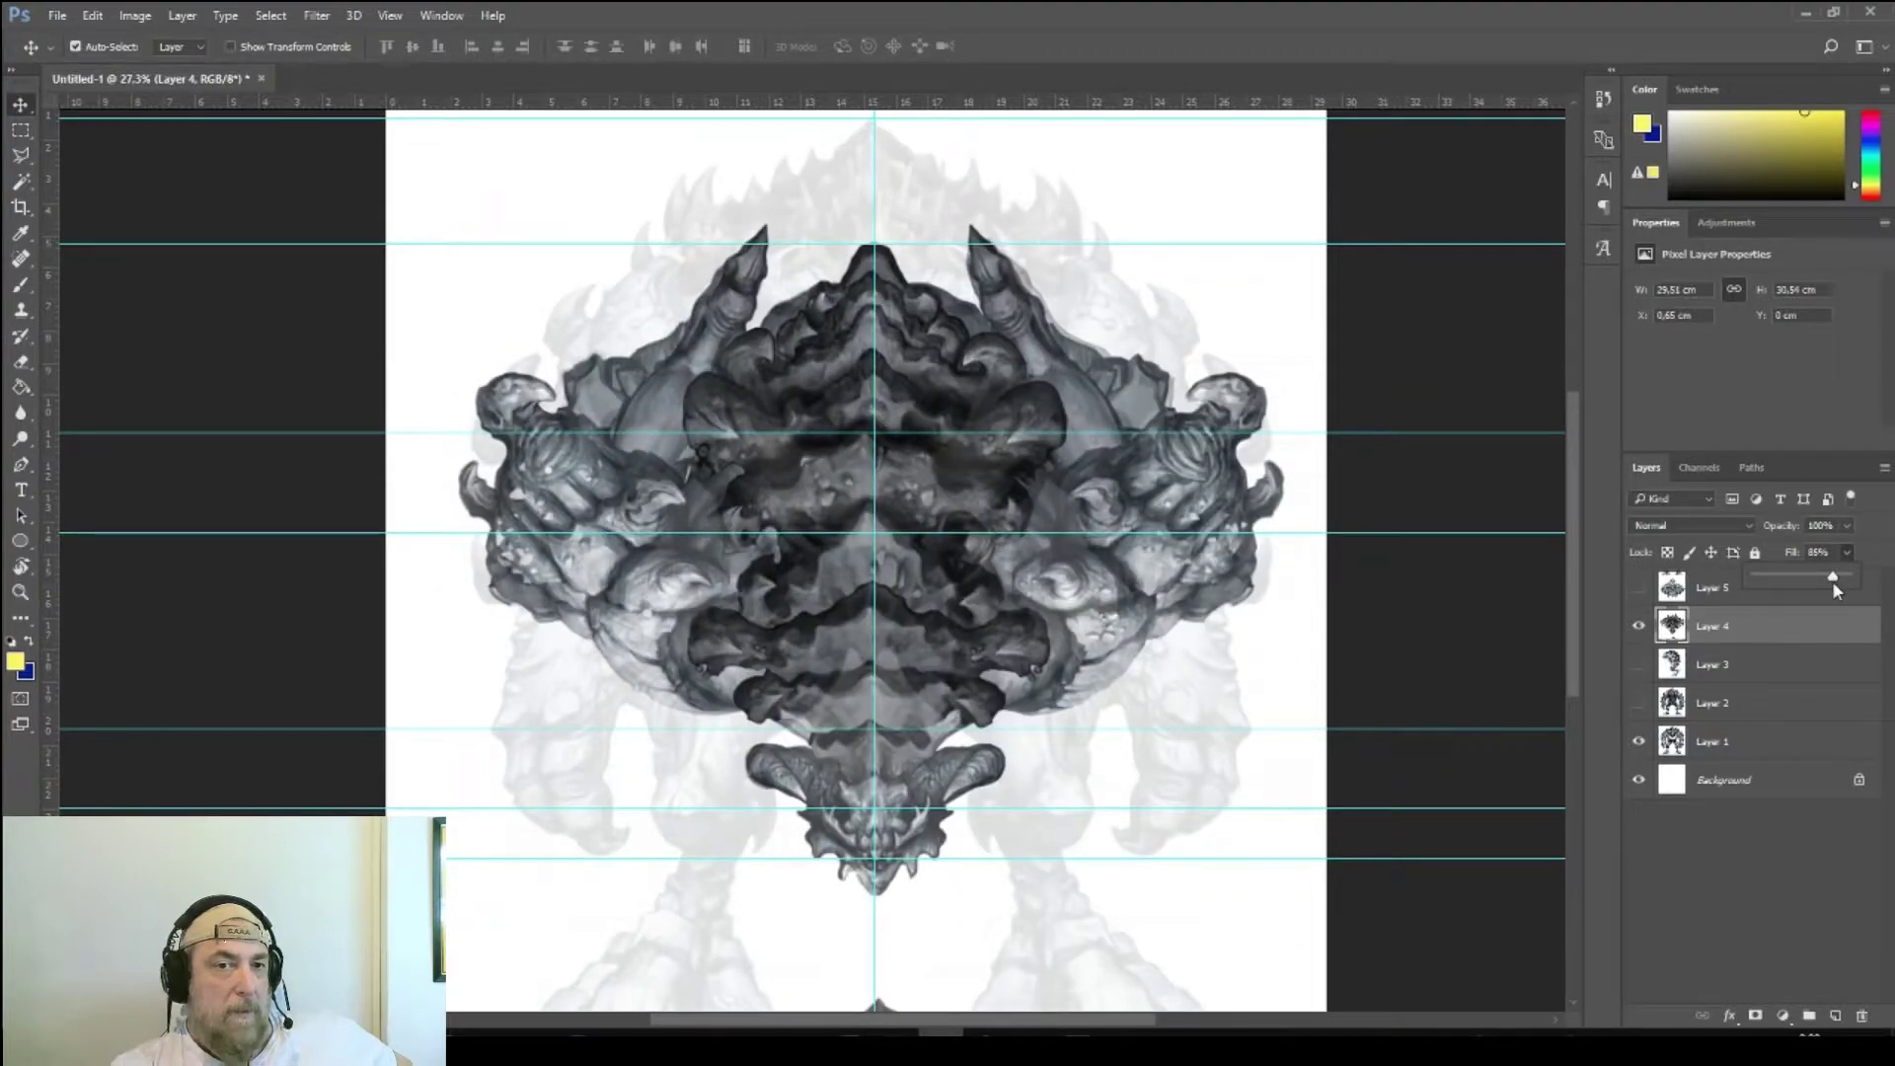
left_click_drag(1835, 589, 1850, 584)
- Show the bottom view on Layer 5 and lower its fill to 53% so the top view shows through
left_click(1640, 590)
left_click(1639, 589)
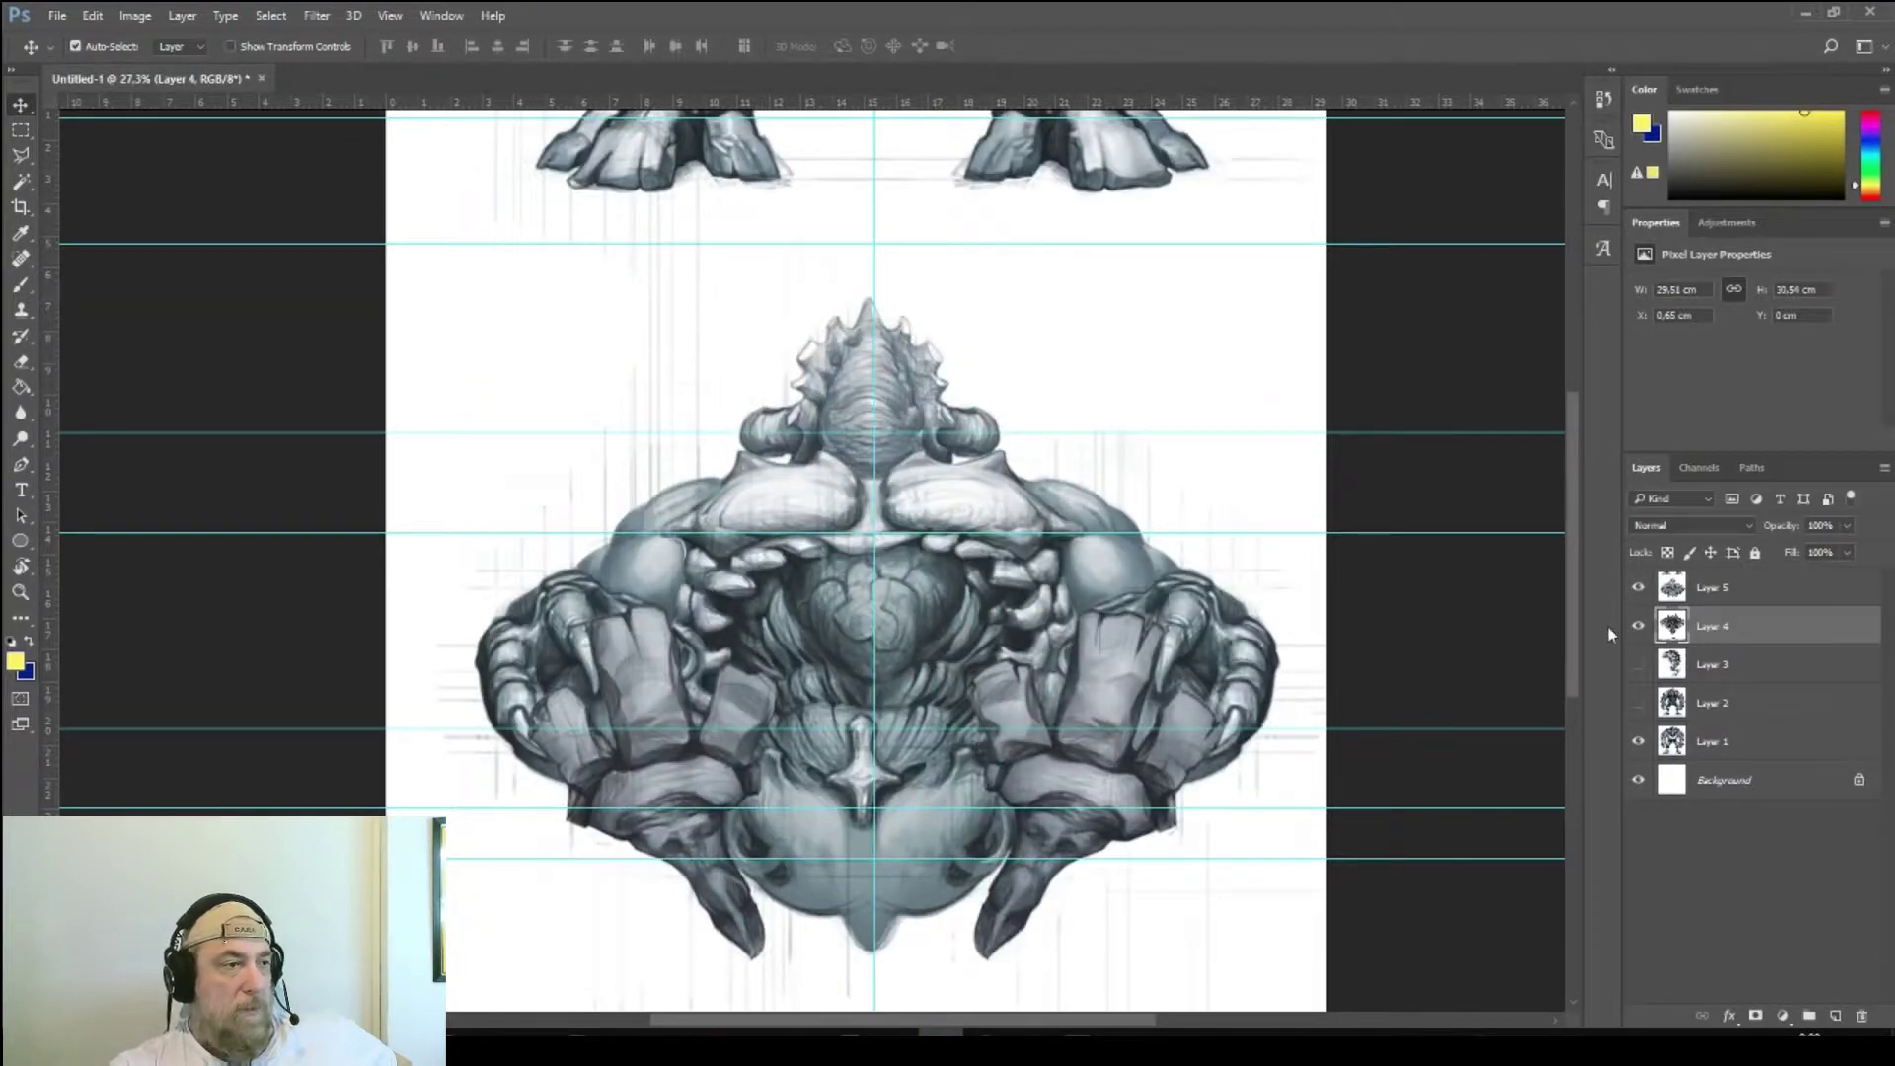
left_click(1712, 590)
left_click(1847, 551)
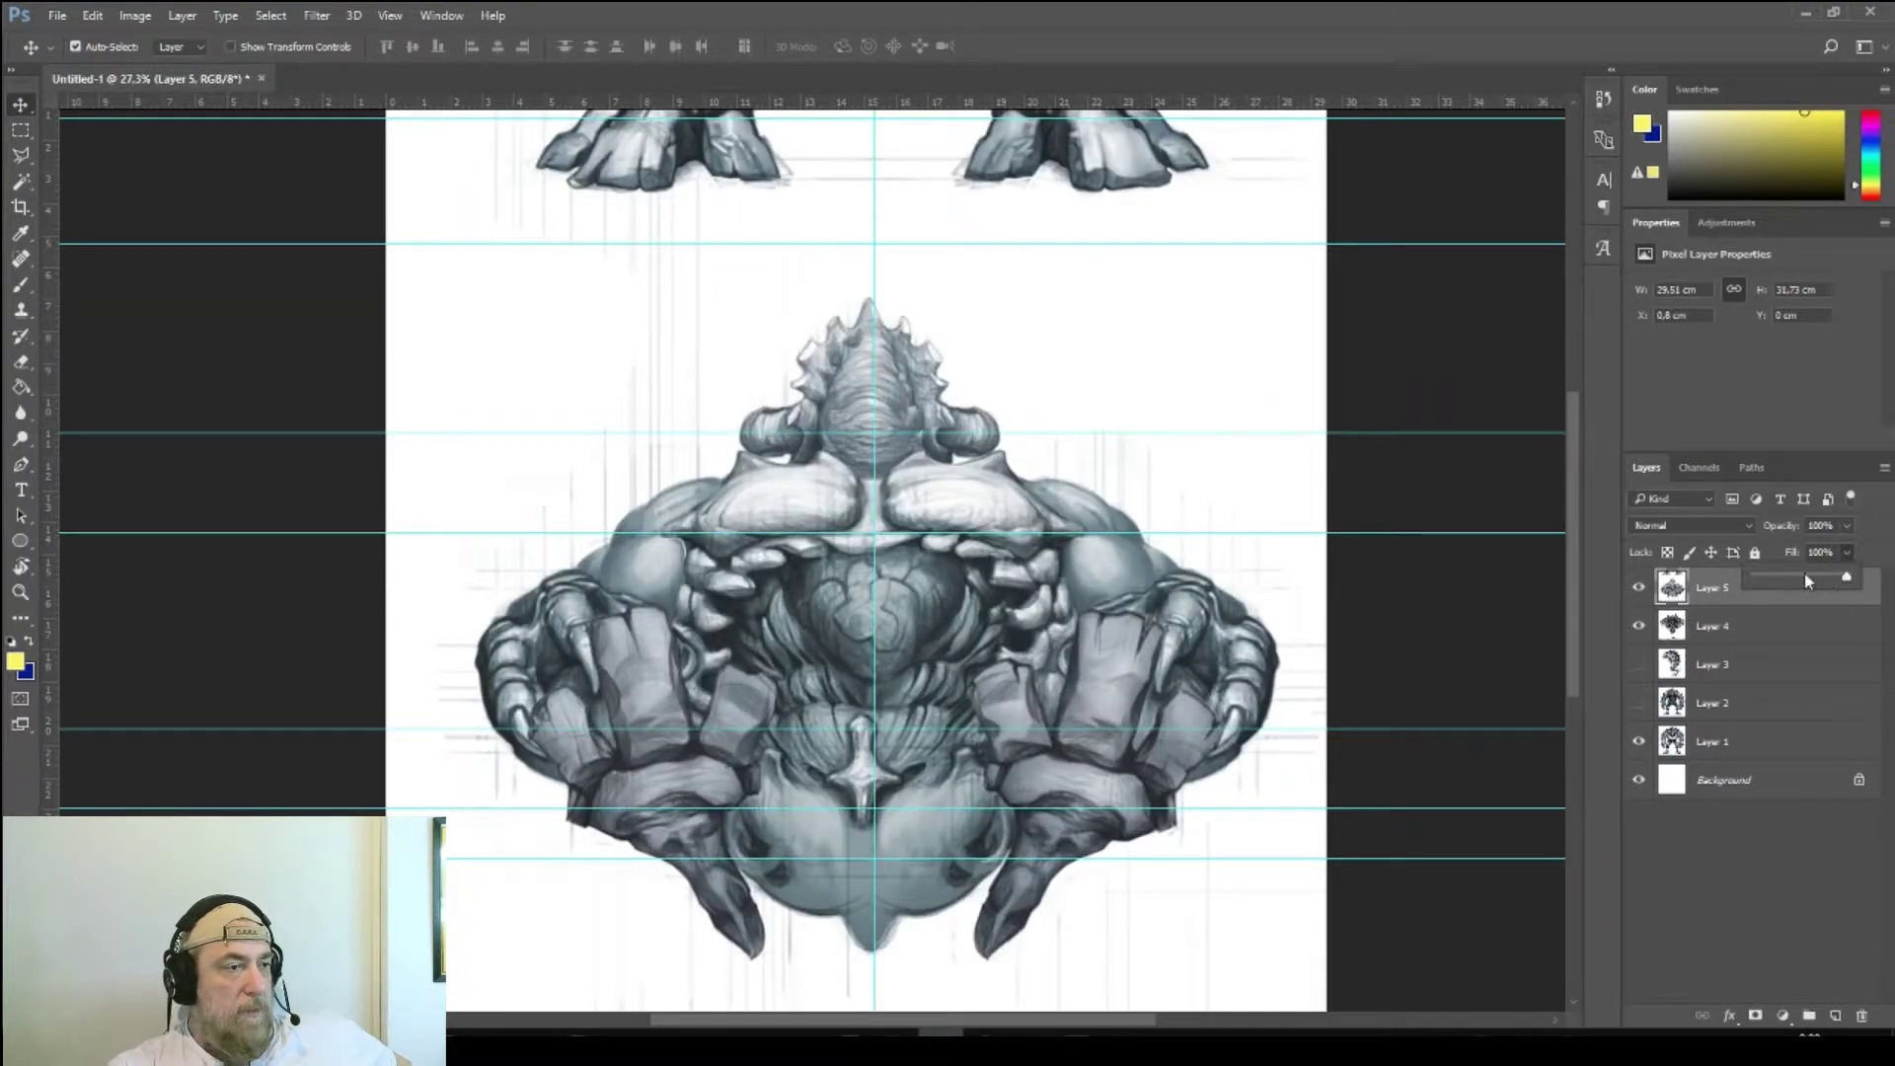
left_click(1805, 576)
left_click(1145, 678)
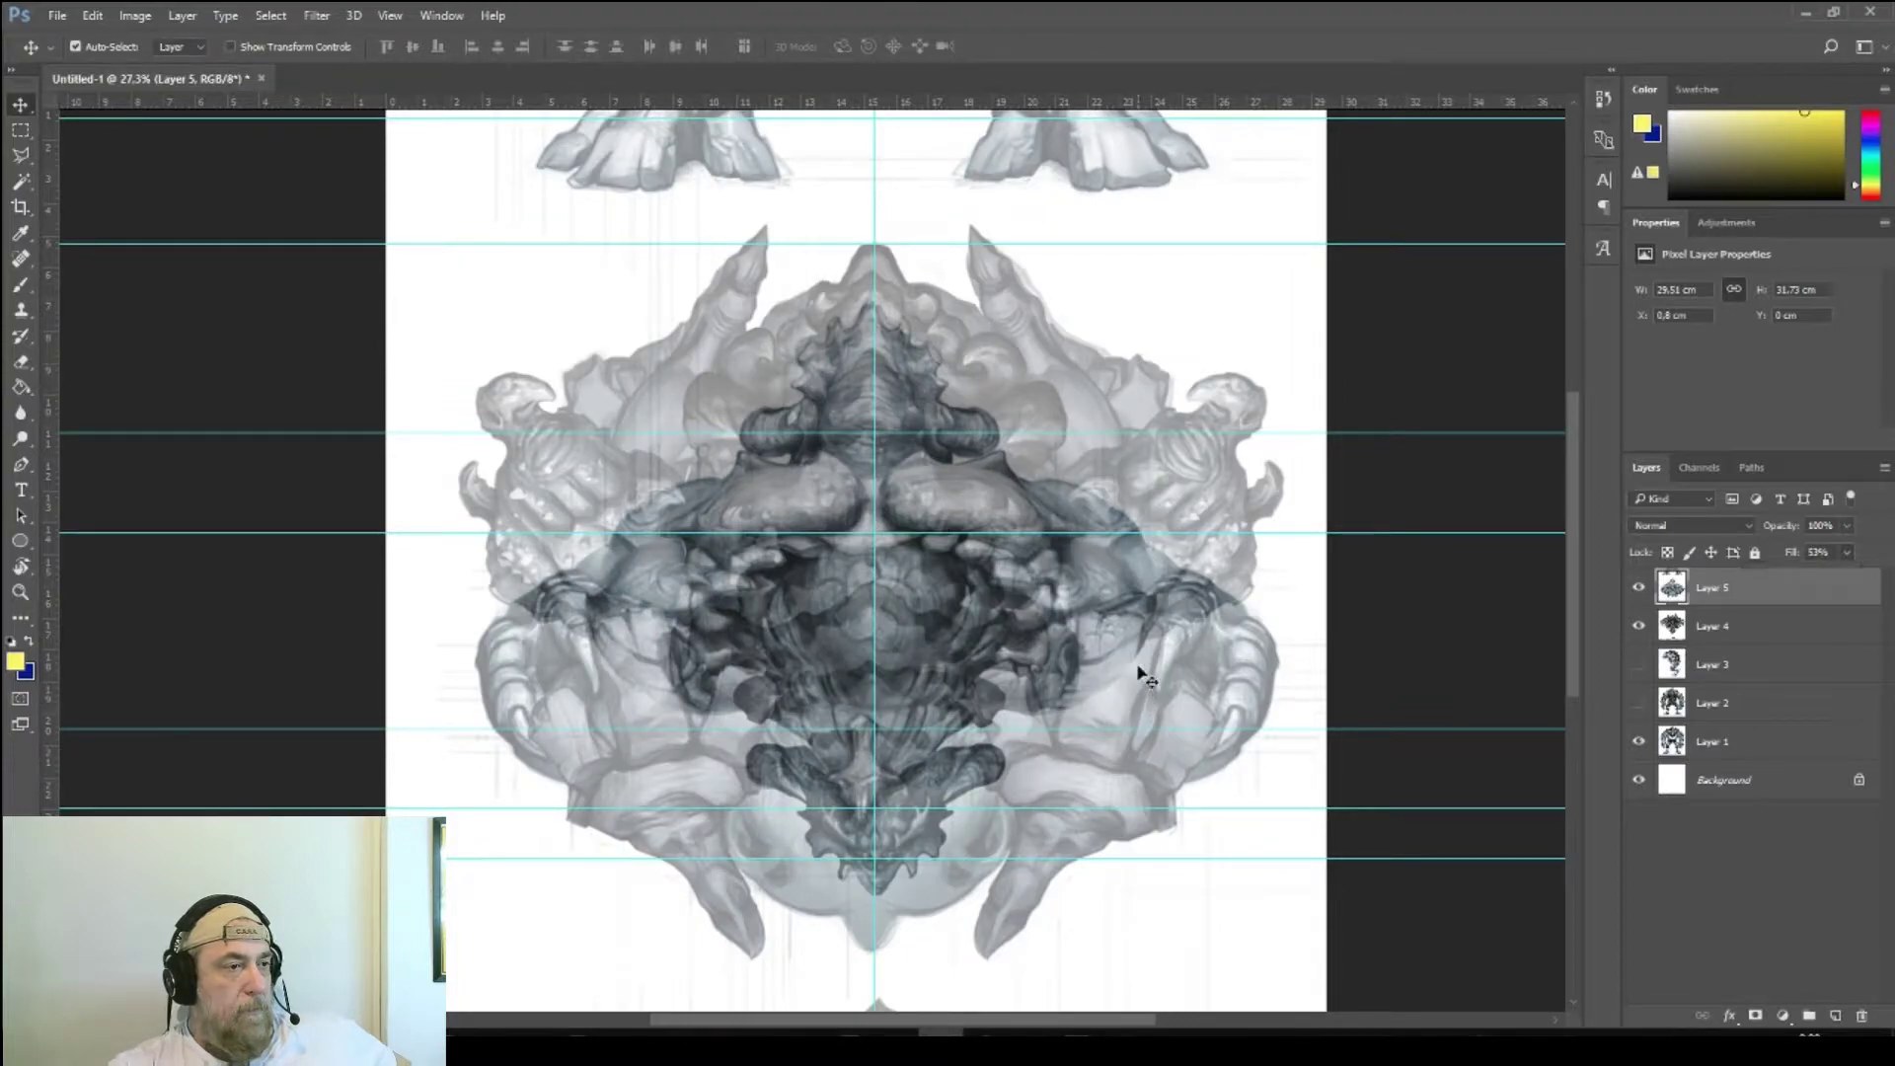
- Move the bottom view straight up until its body overlaps the top view's body
left_click_drag(1142, 676, 1288, 583)
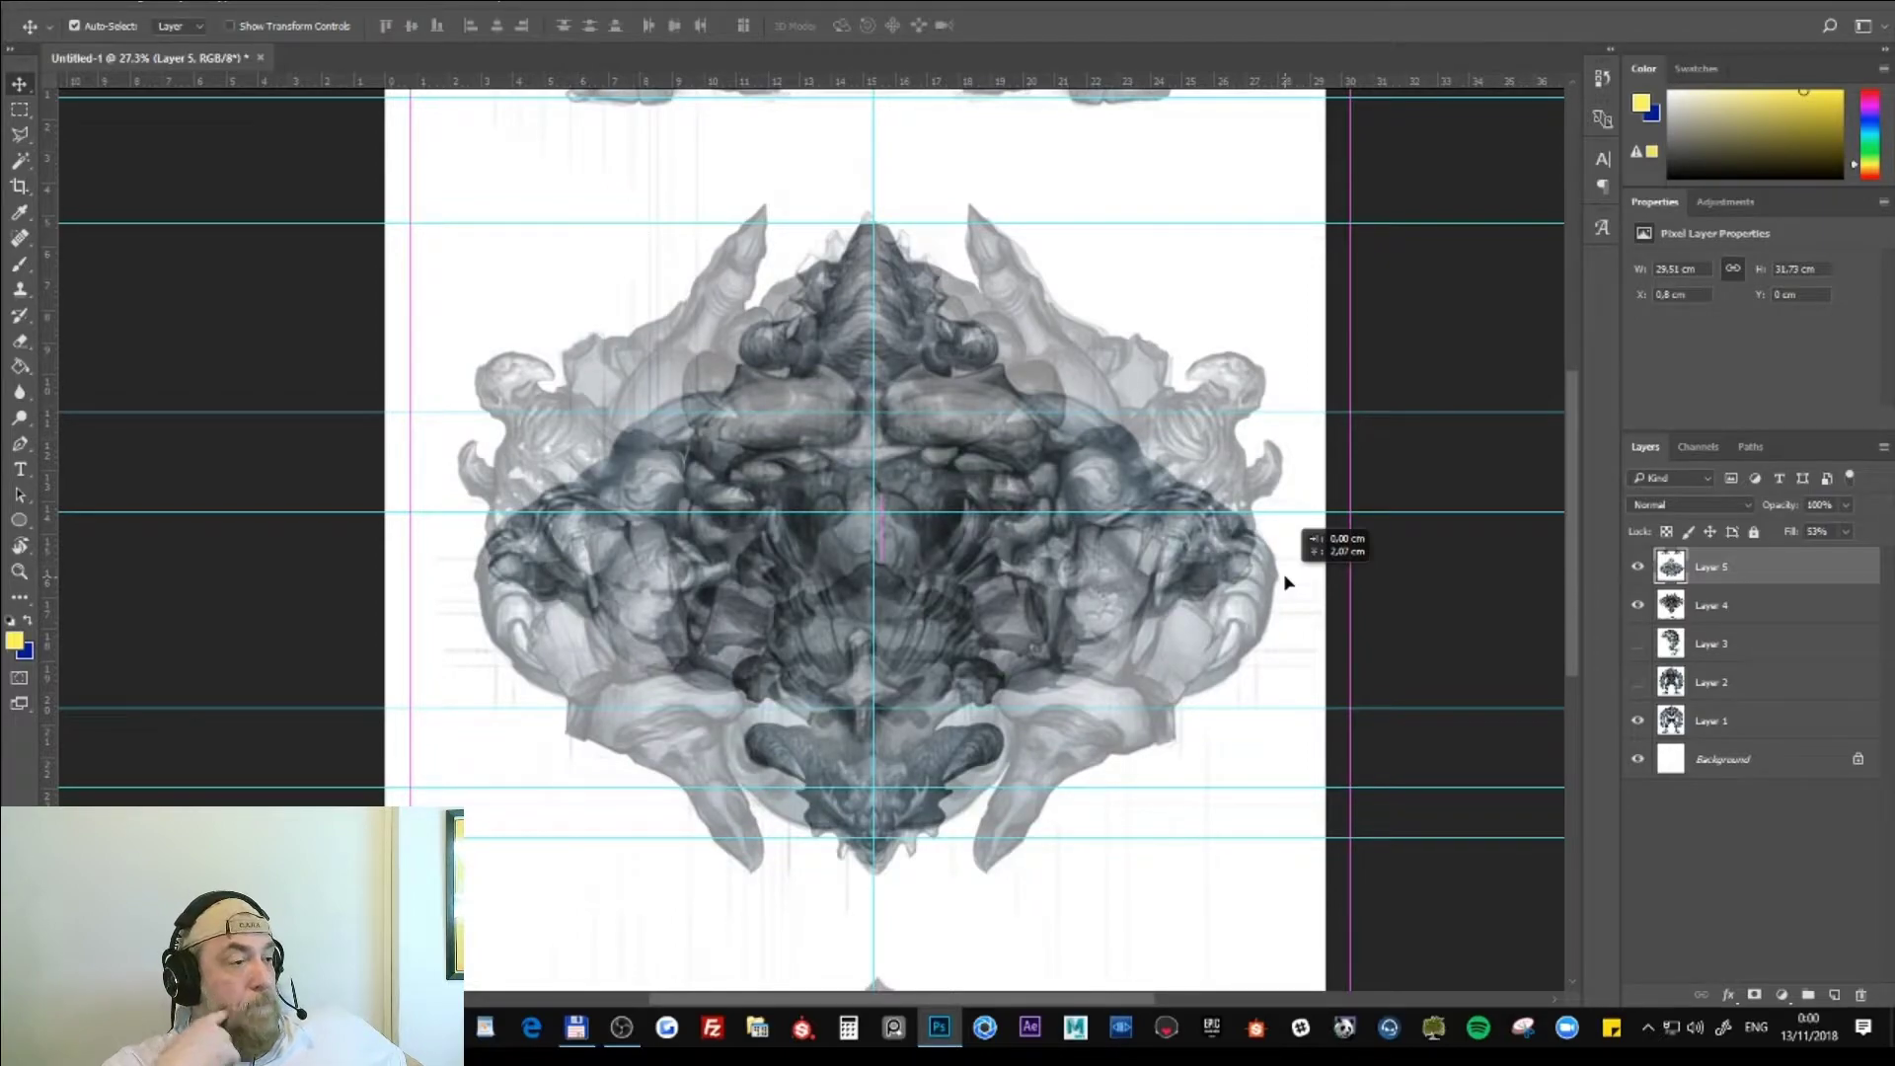
left_click_drag(1288, 582, 1339, 337)
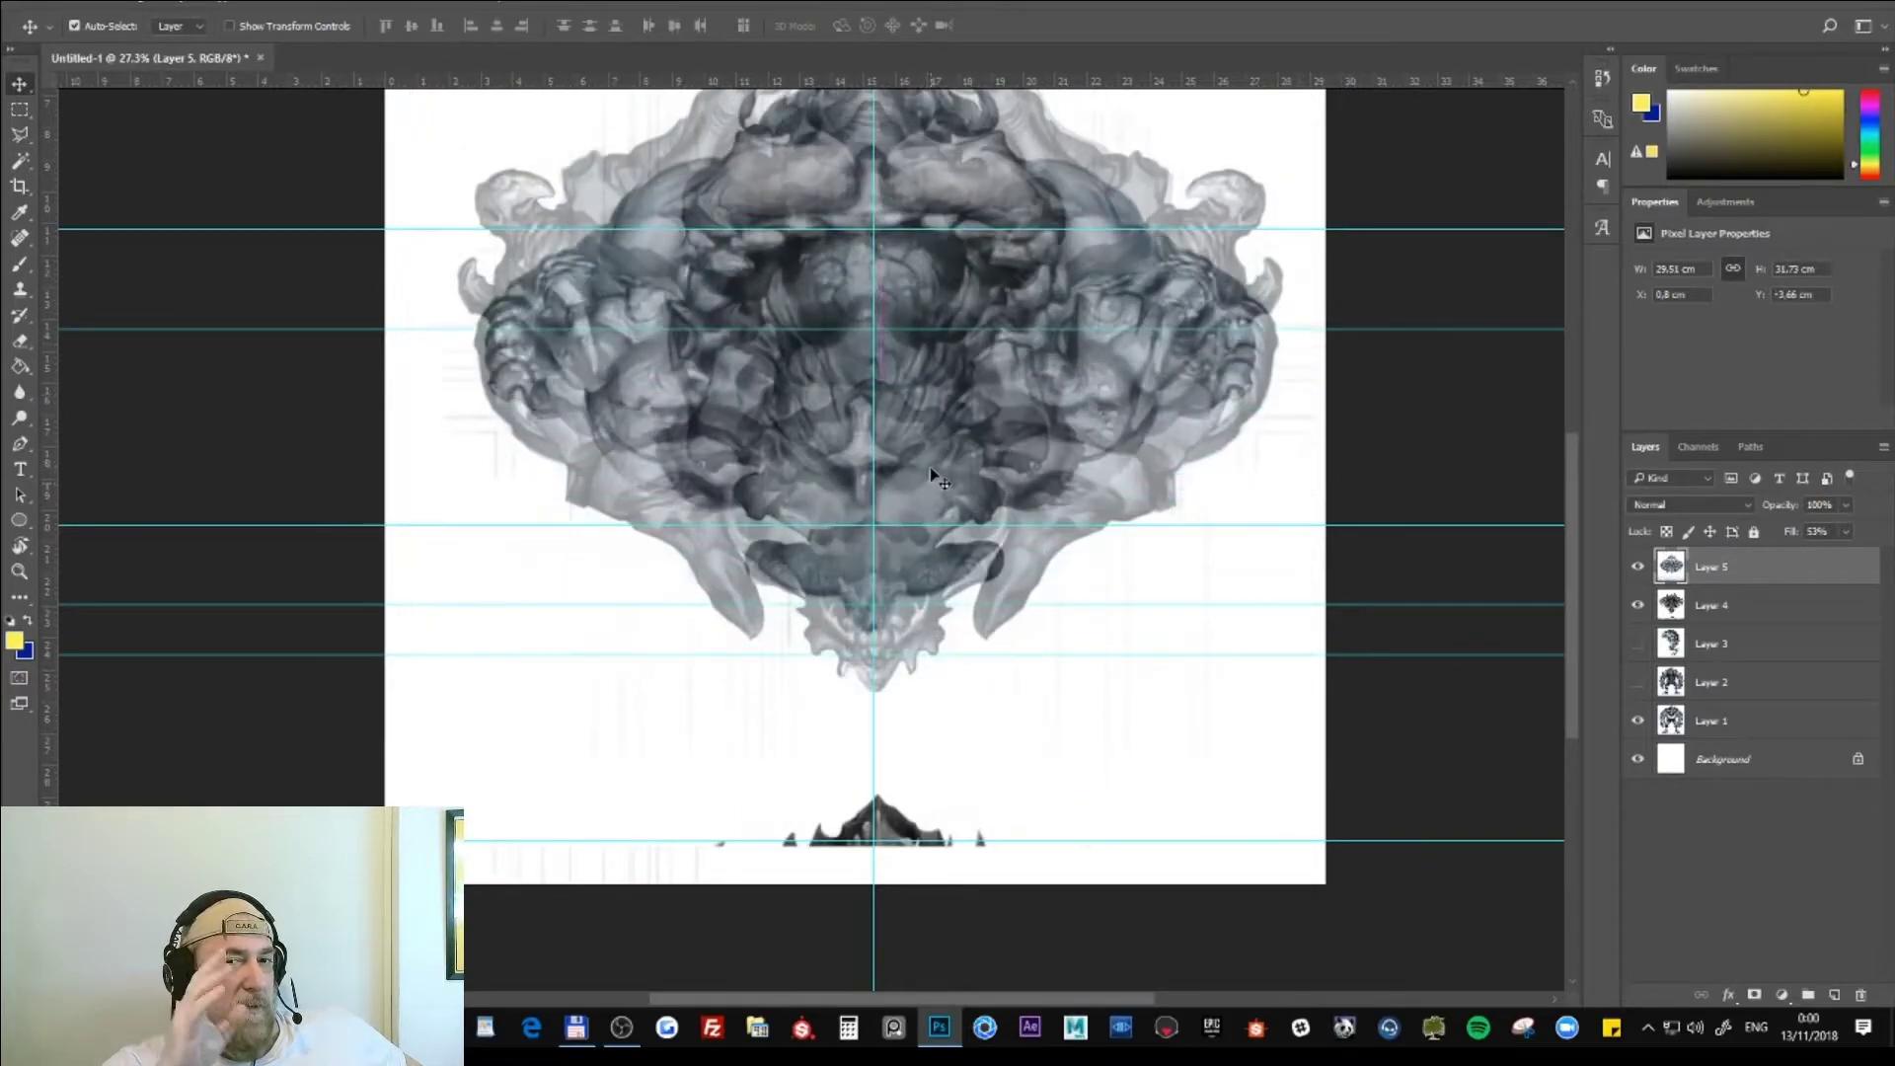
scroll(934, 468, "up", 1)
scroll(937, 465, "up", 1, "alt")
scroll(937, 466, "down", 1, "alt")
scroll(938, 470, "down", 2, "alt")
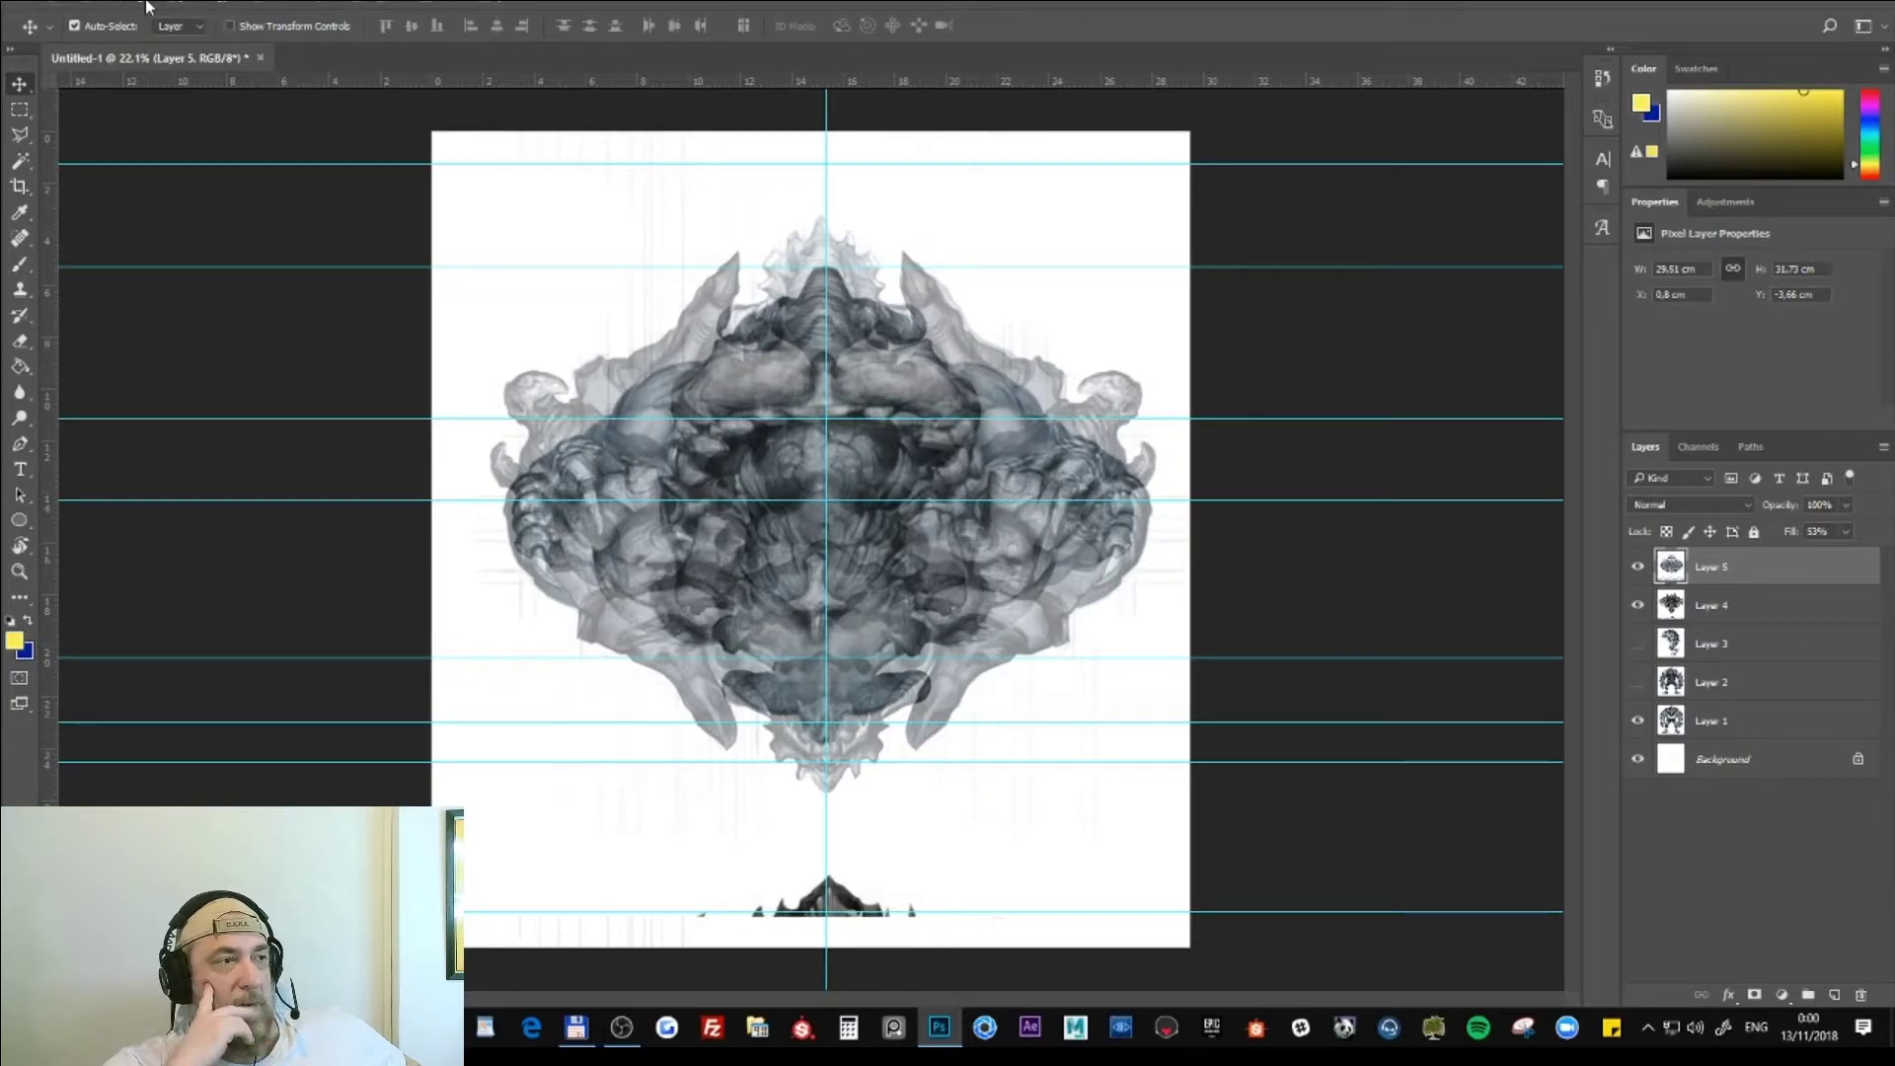
- Rotate the bottom view 180° and position it over the top view so their silhouettes and the centre guide match
key("ctrl+t")
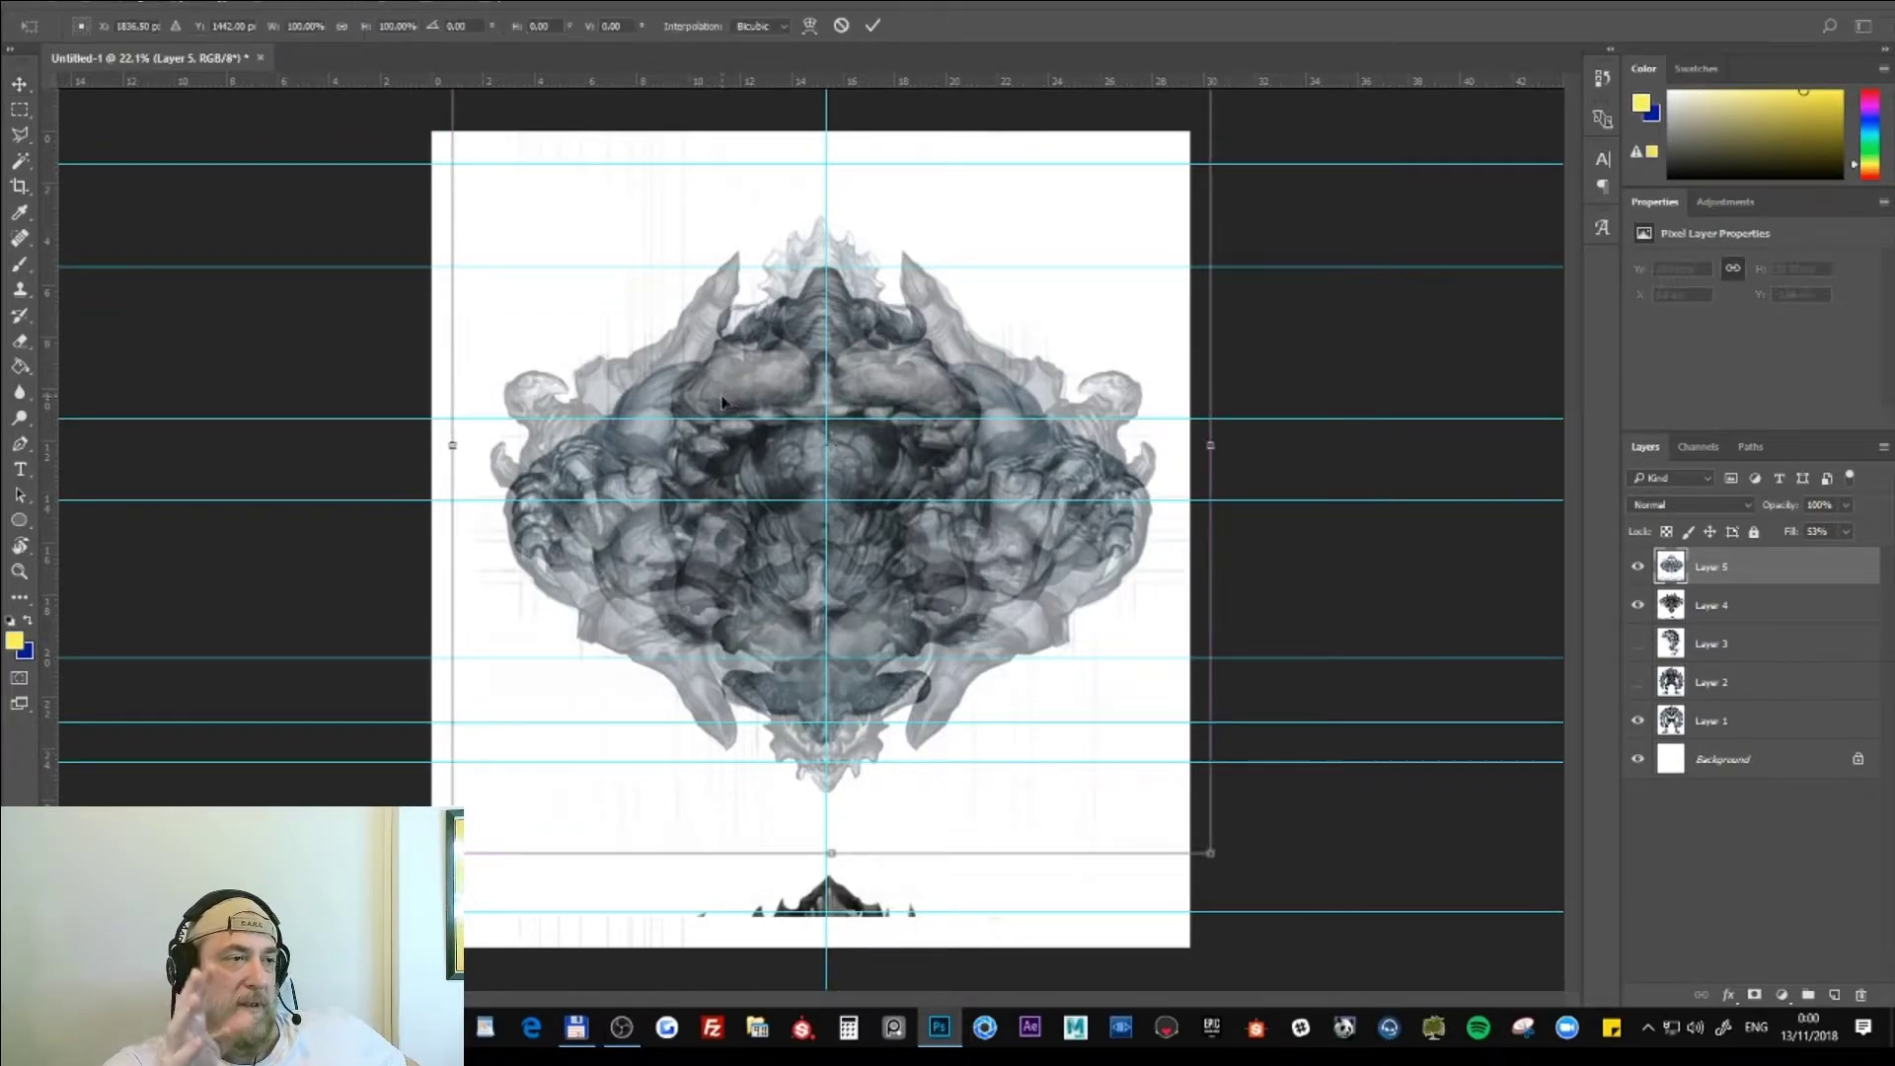
left_click_drag(785, 958, 1012, 289)
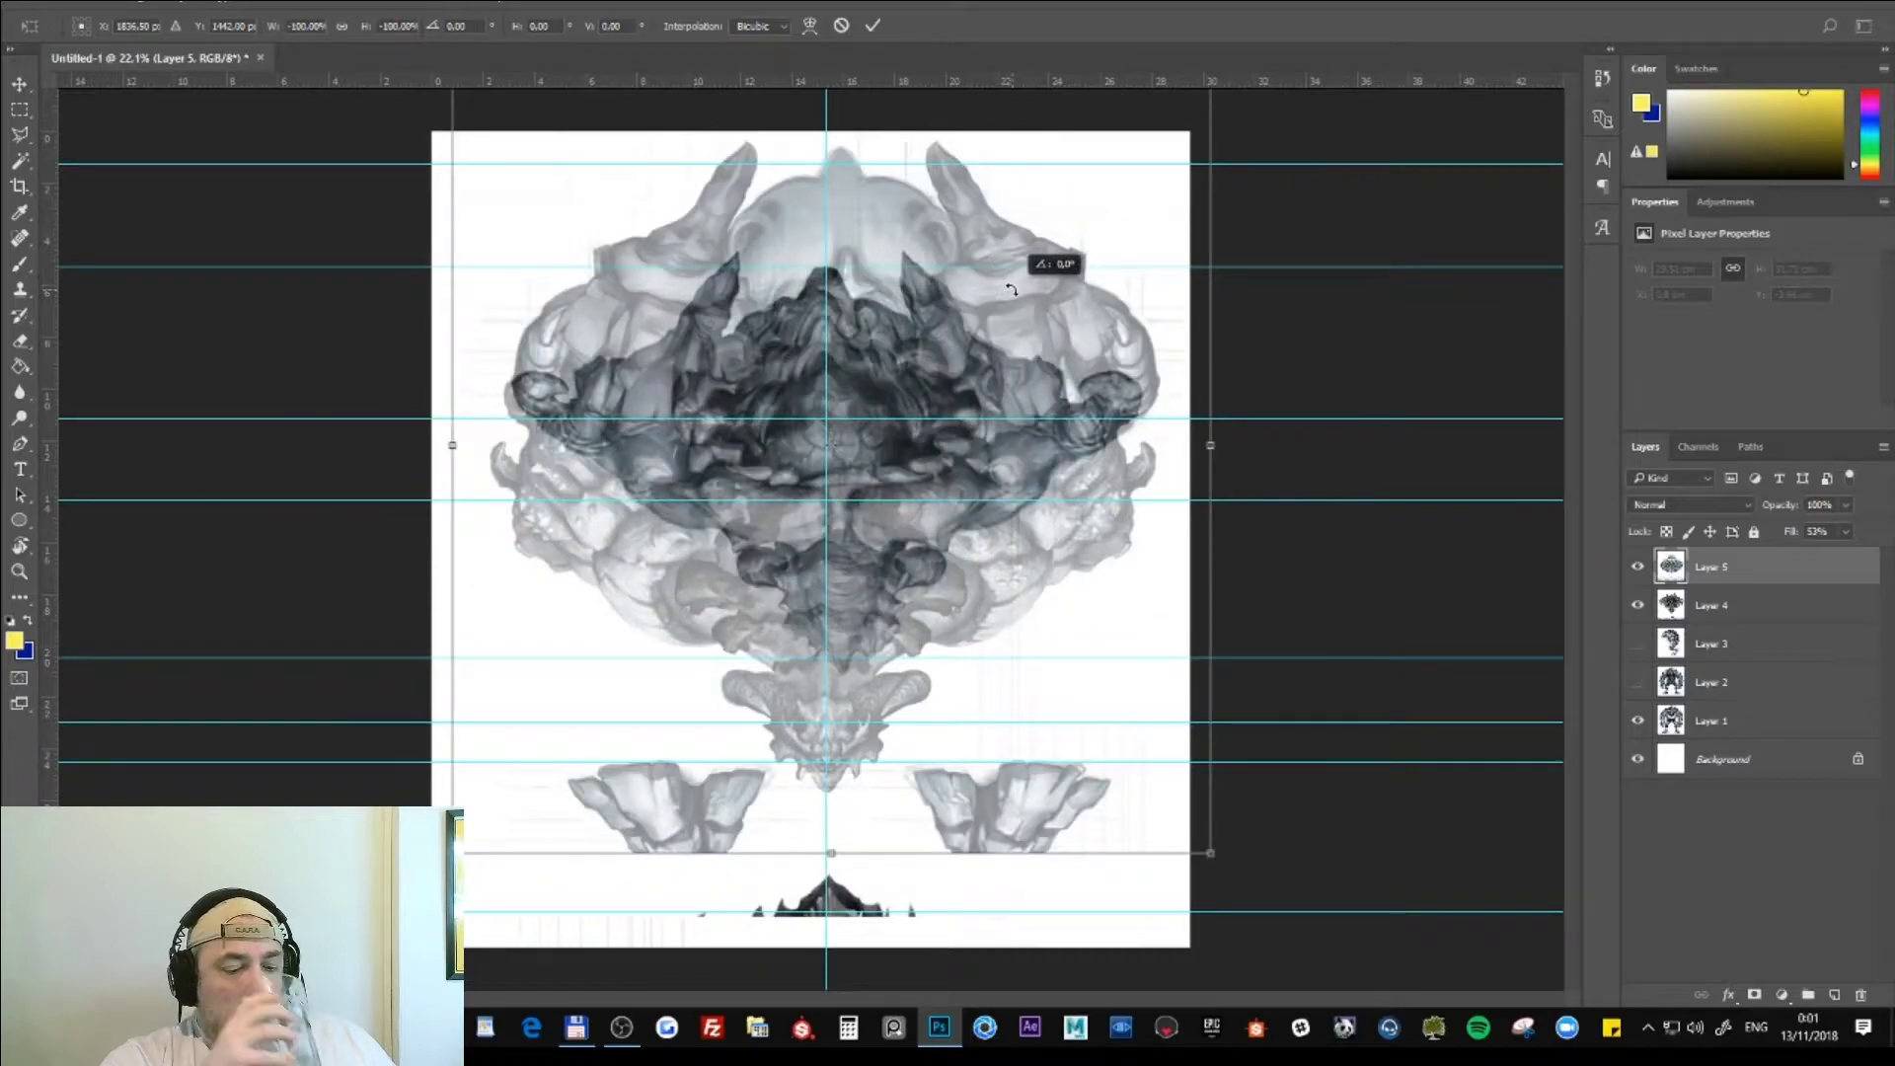
left_click_drag(969, 588, 955, 702)
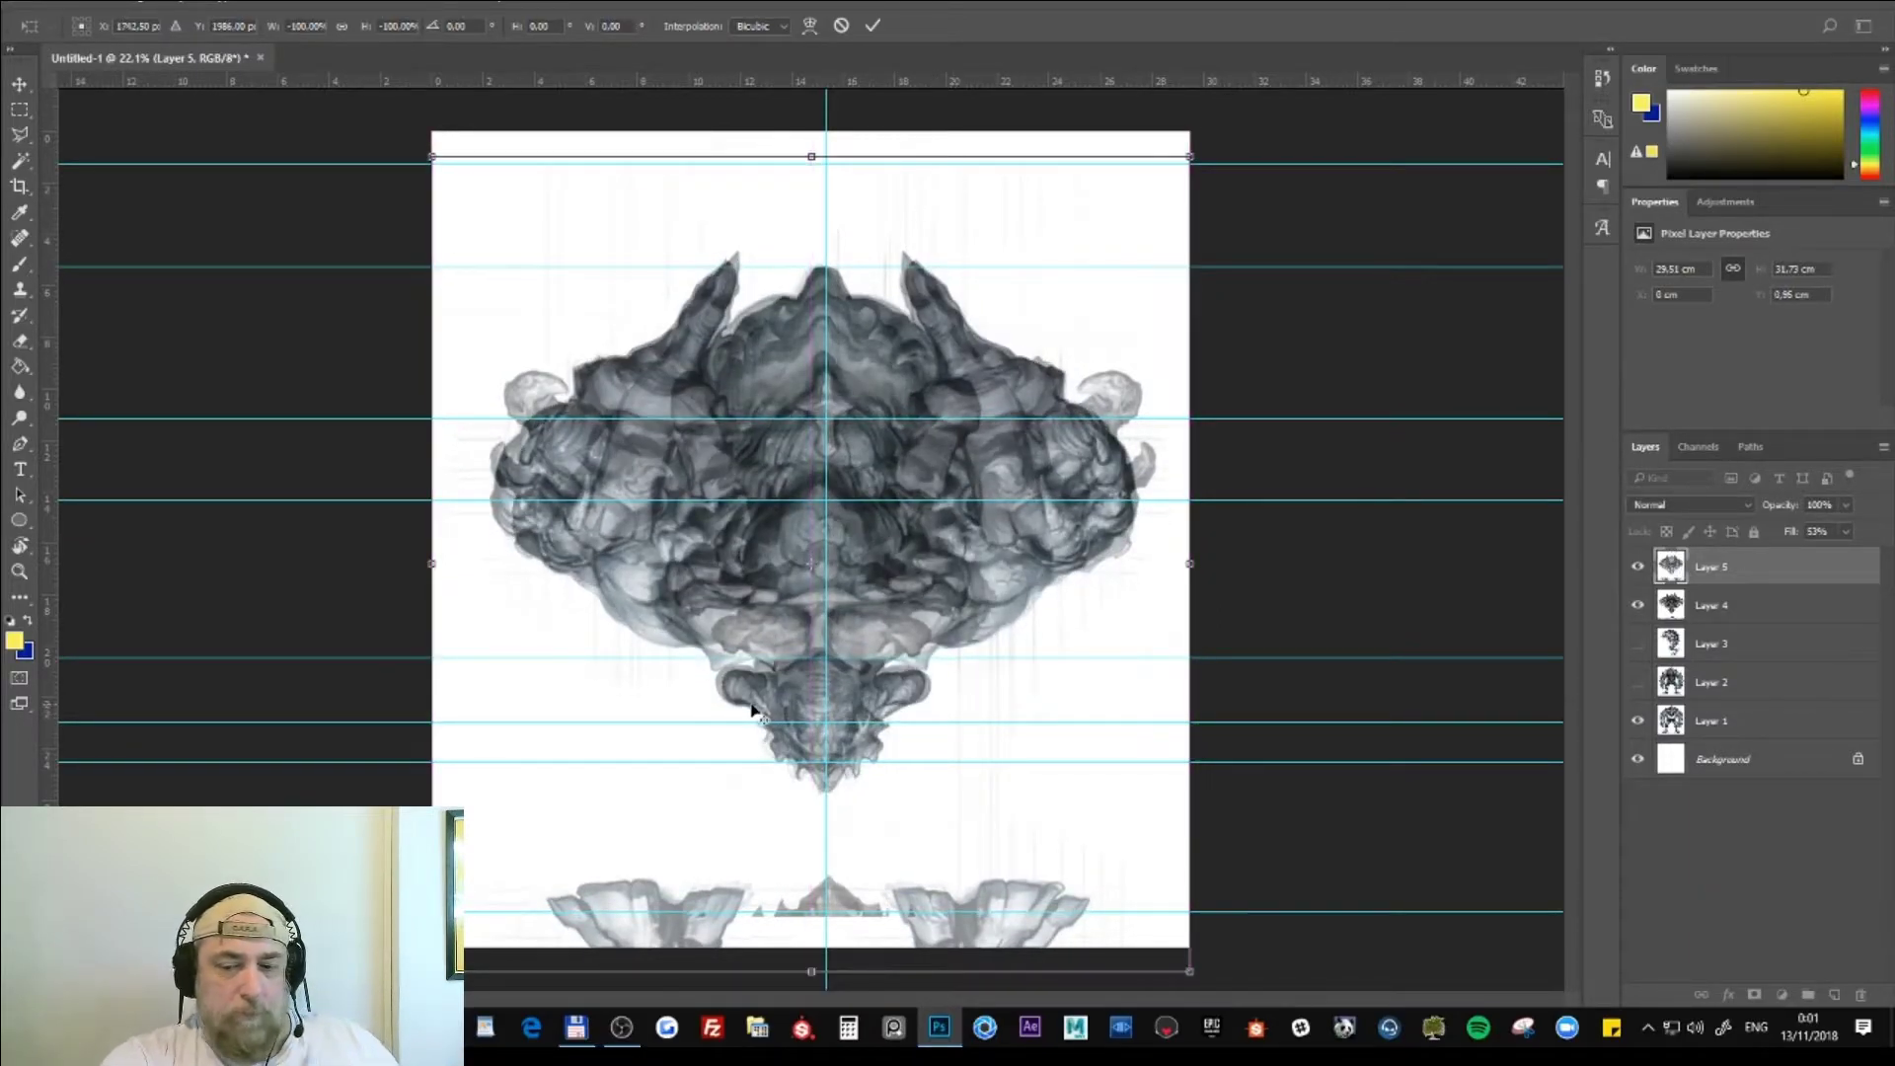
scroll(955, 702, "up", 3, "alt")
scroll(972, 730, "down", 6, "alt")
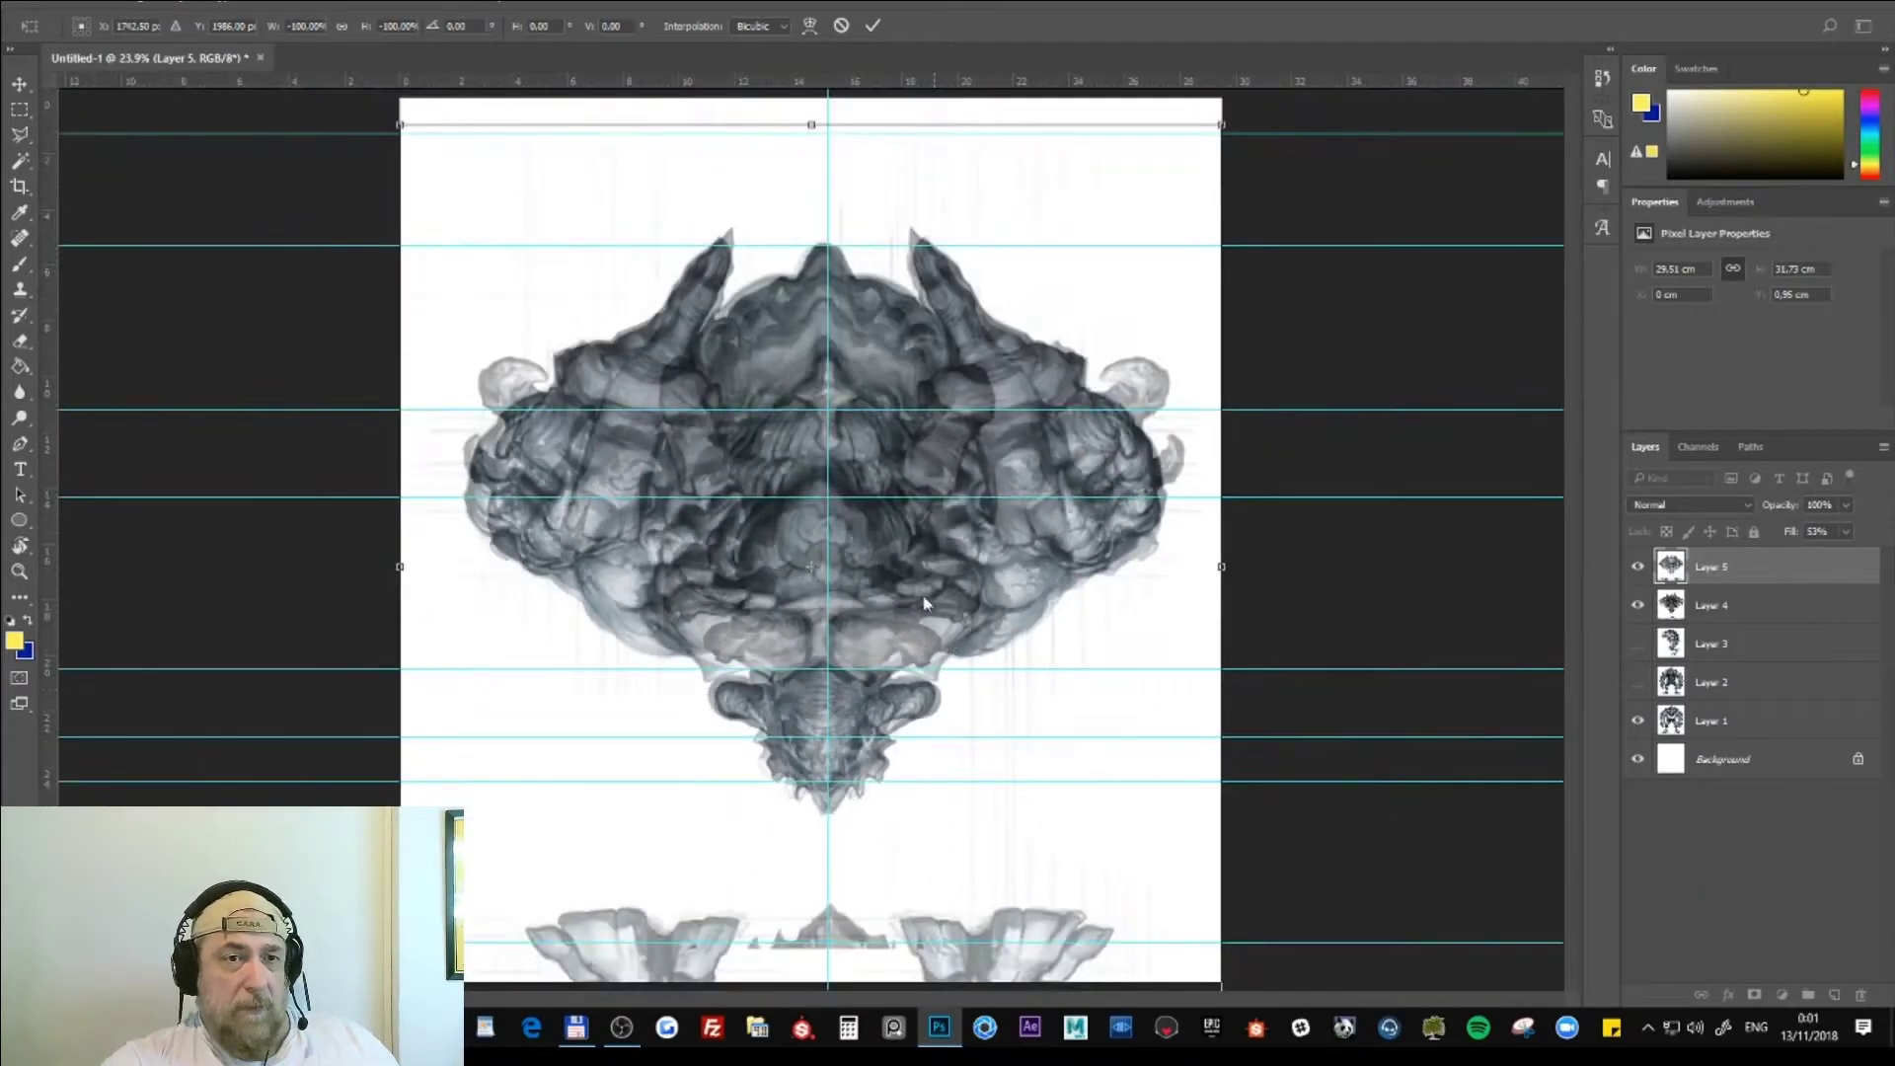
left_click_drag(928, 600, 932, 599)
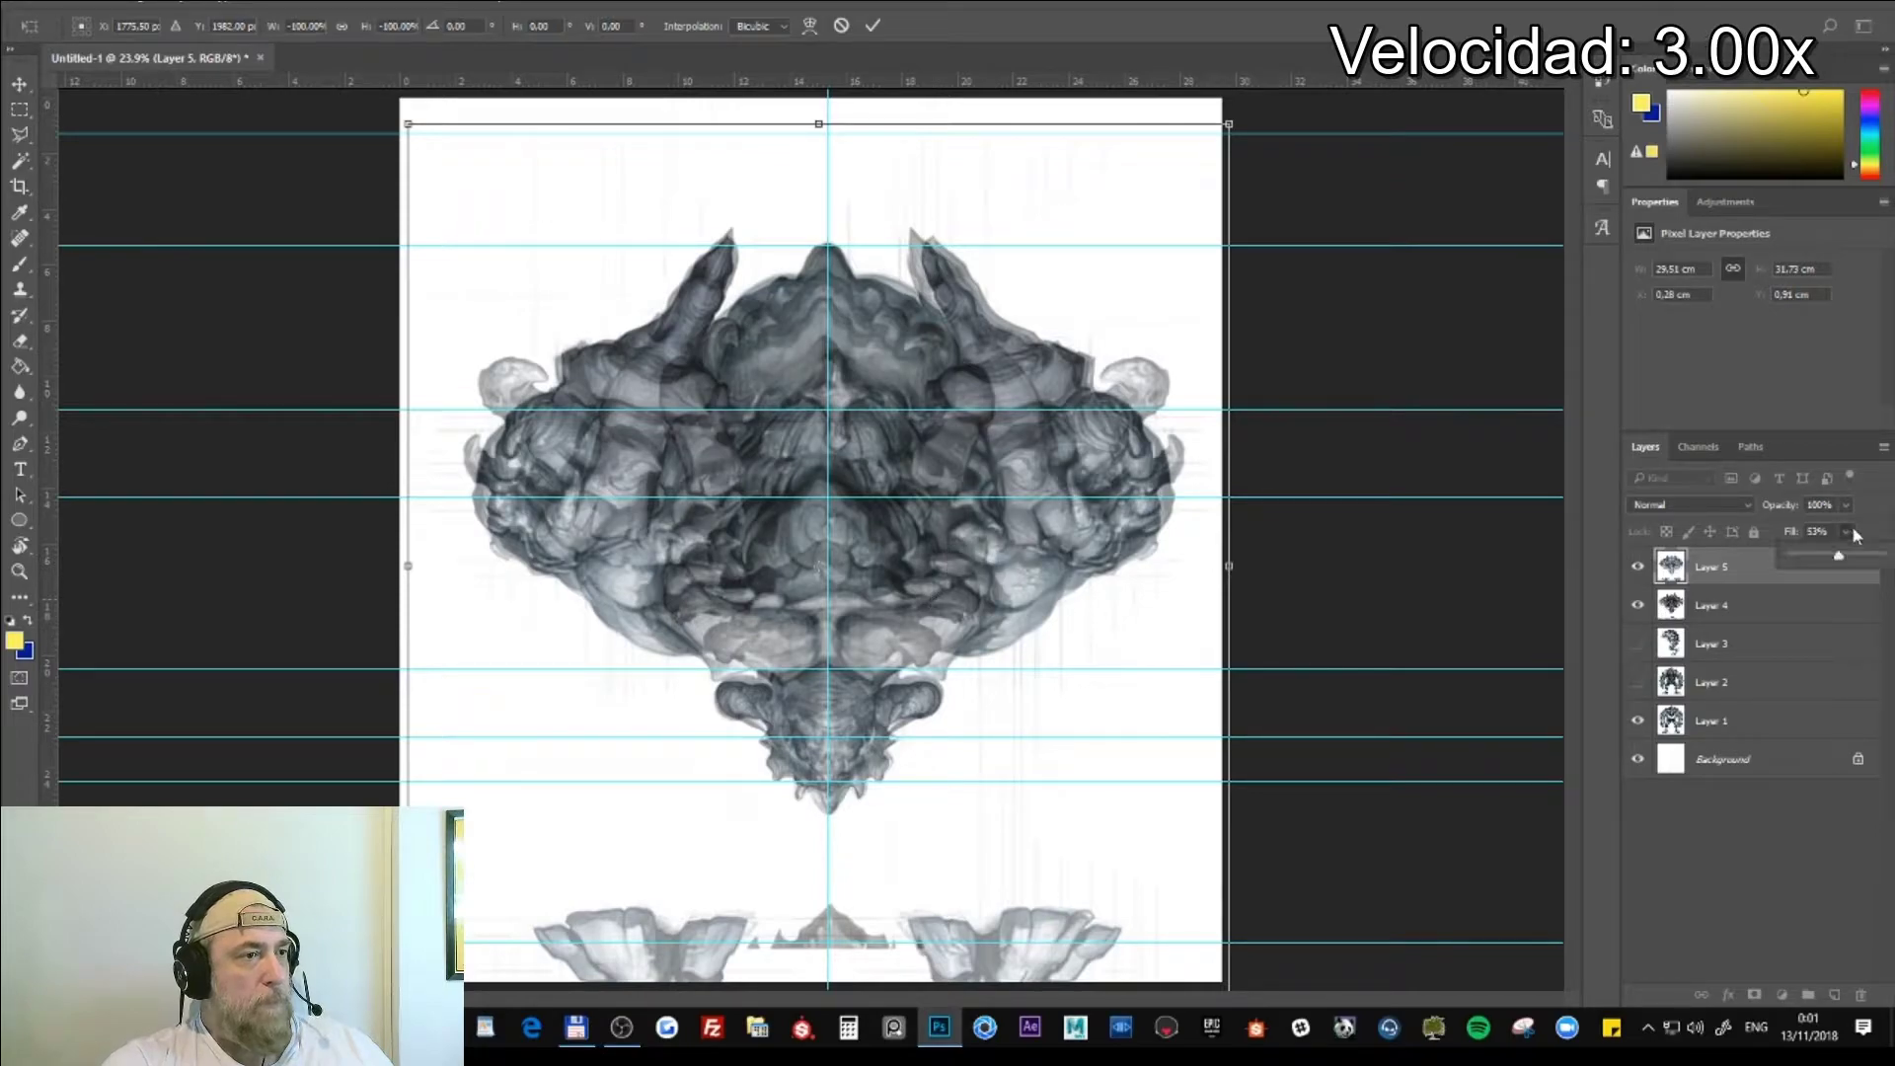
- Restore the bottom view layer's fill to 100% with its rotation applied, and make all view layers visible
left_click(1847, 531)
left_click_drag(1833, 555, 1881, 555)
left_click(1640, 613)
key("Return")
left_click(1638, 604)
left_click(1637, 565)
left_click(1697, 721)
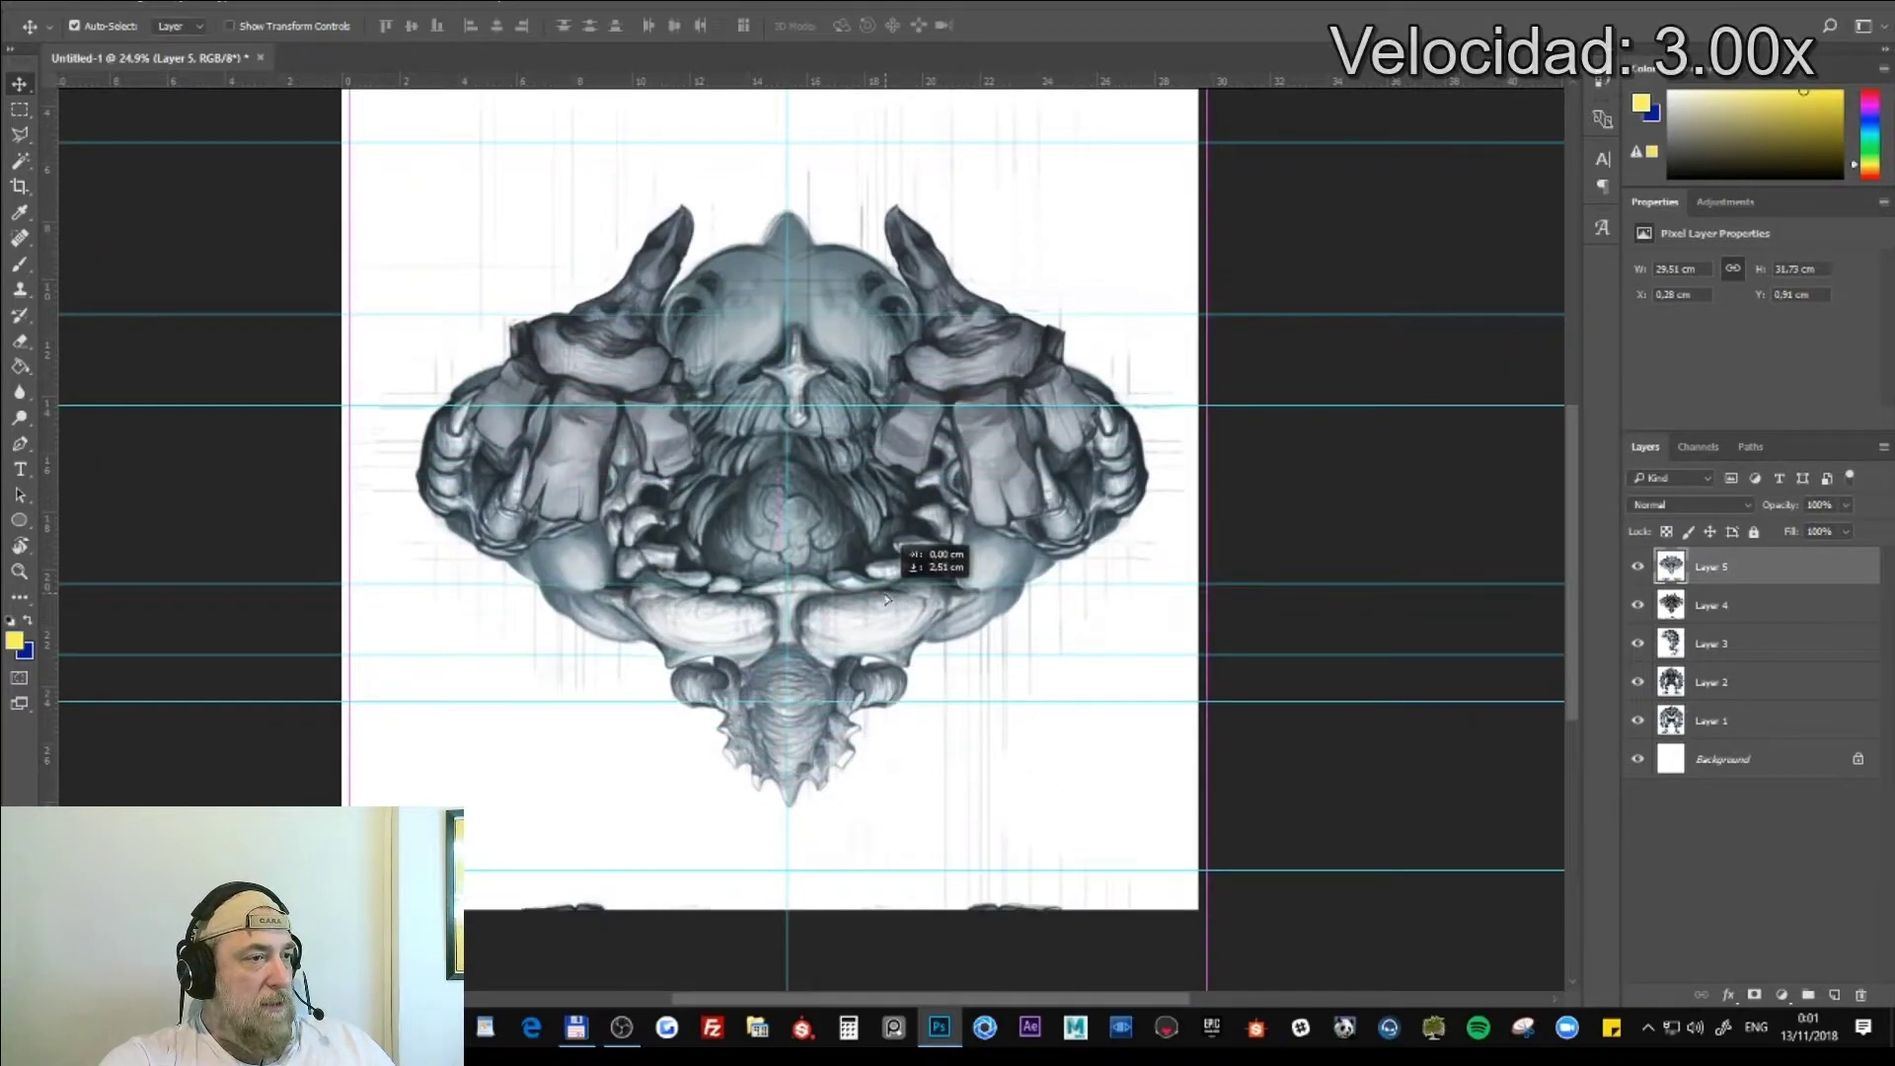
- Move the bottom view down on the canvas and lower the top view on Layer 4 to match it
left_click_drag(886, 599, 887, 584)
left_click(1637, 565)
left_click(1766, 612)
left_click_drag(736, 425, 737, 491)
left_click(1637, 565)
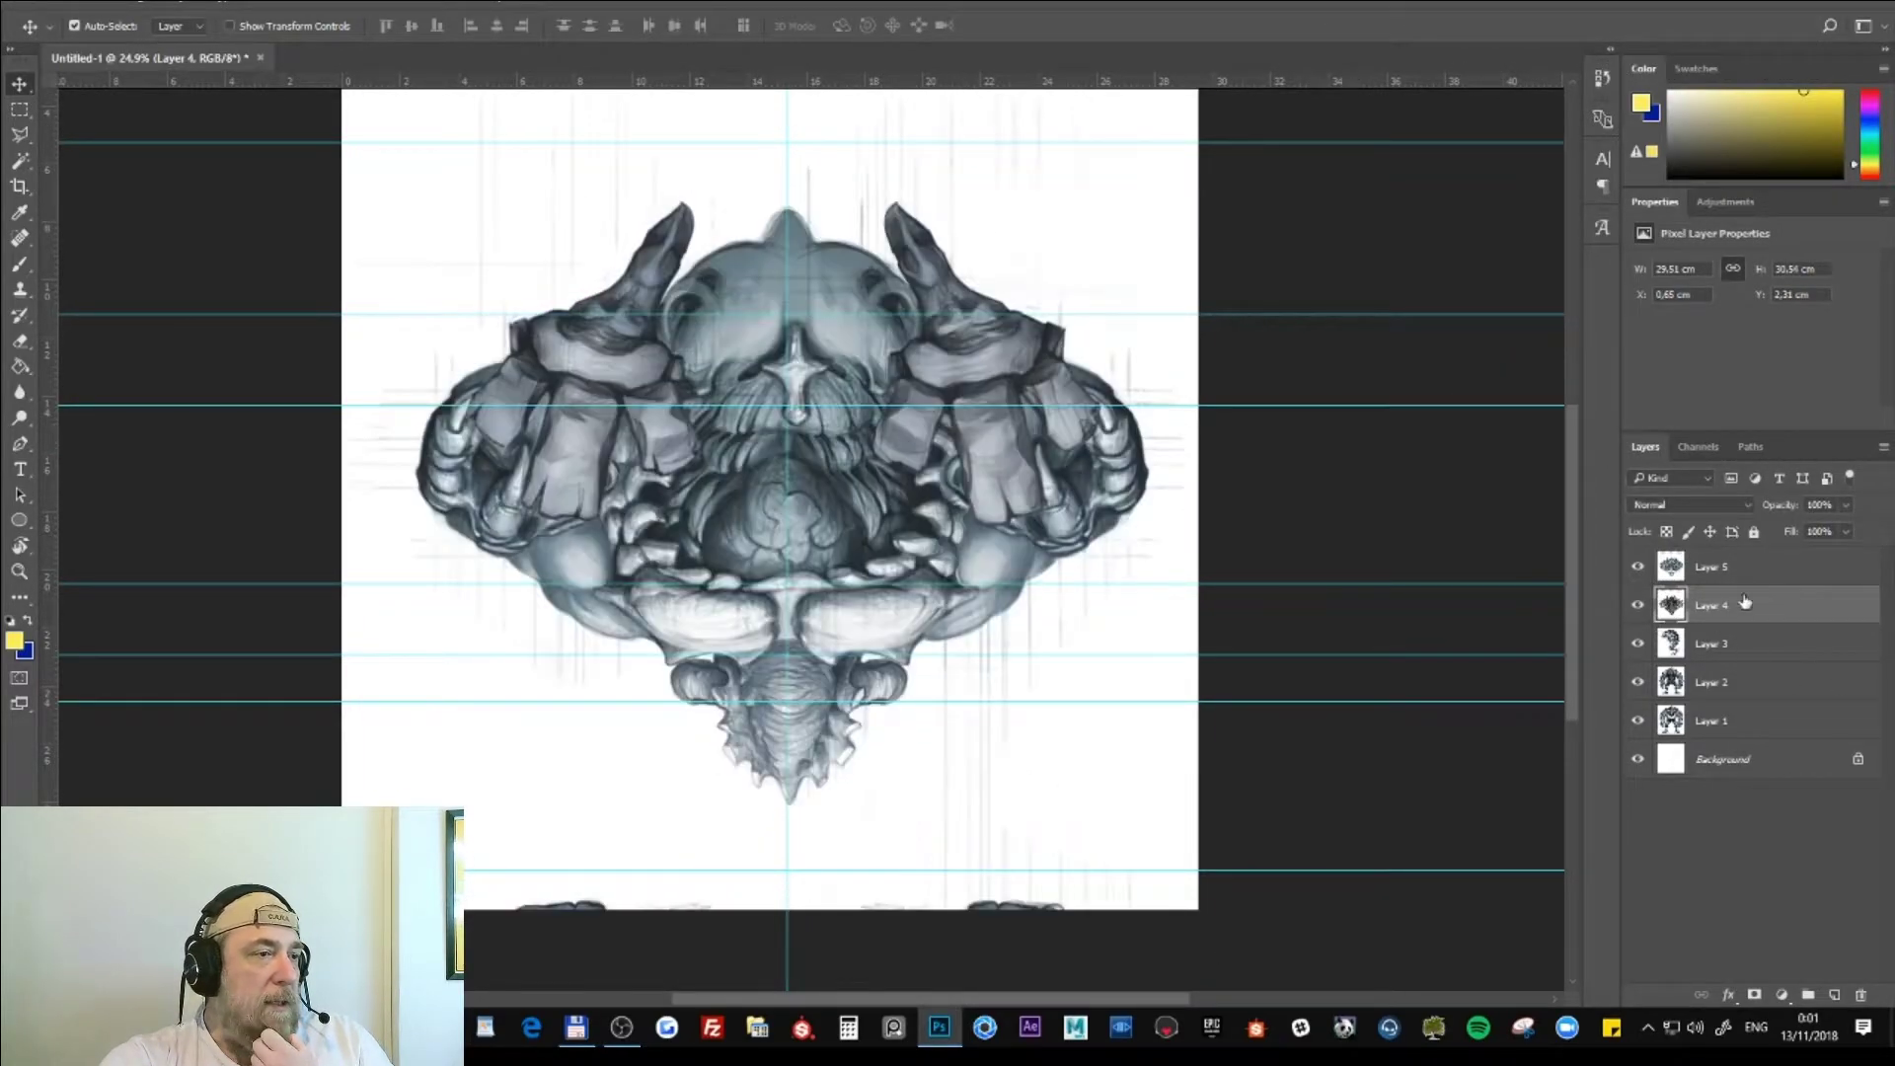
- Reduce Layer 5's fill to 35% to check its overlap with the top view, and return it to 100%
left_click(1749, 577)
key("shift+3")
key("shift+5")
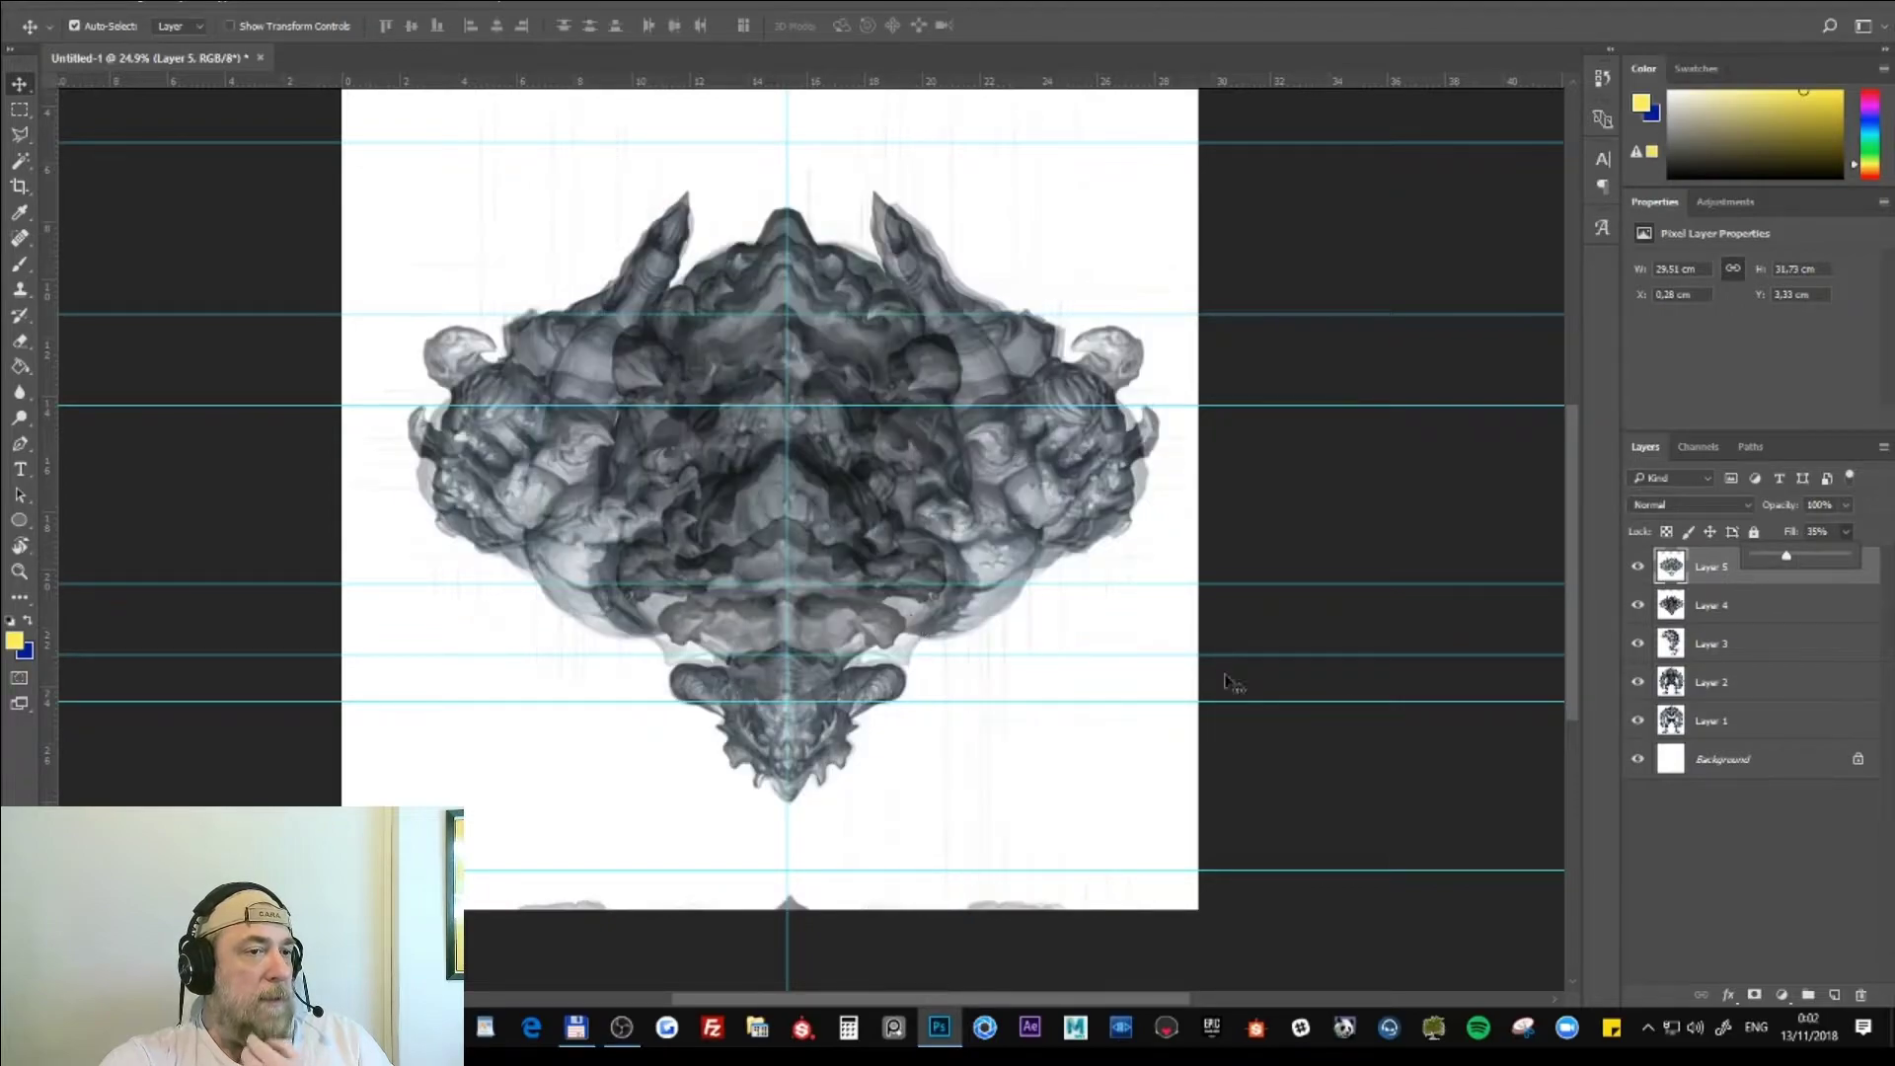
key("shift+0")
- Hide the bottom and top view layers so the side view is the uppermost visible image
left_click(1637, 565)
left_click(1637, 605)
key("ctrl+0")
left_click(53, 5)
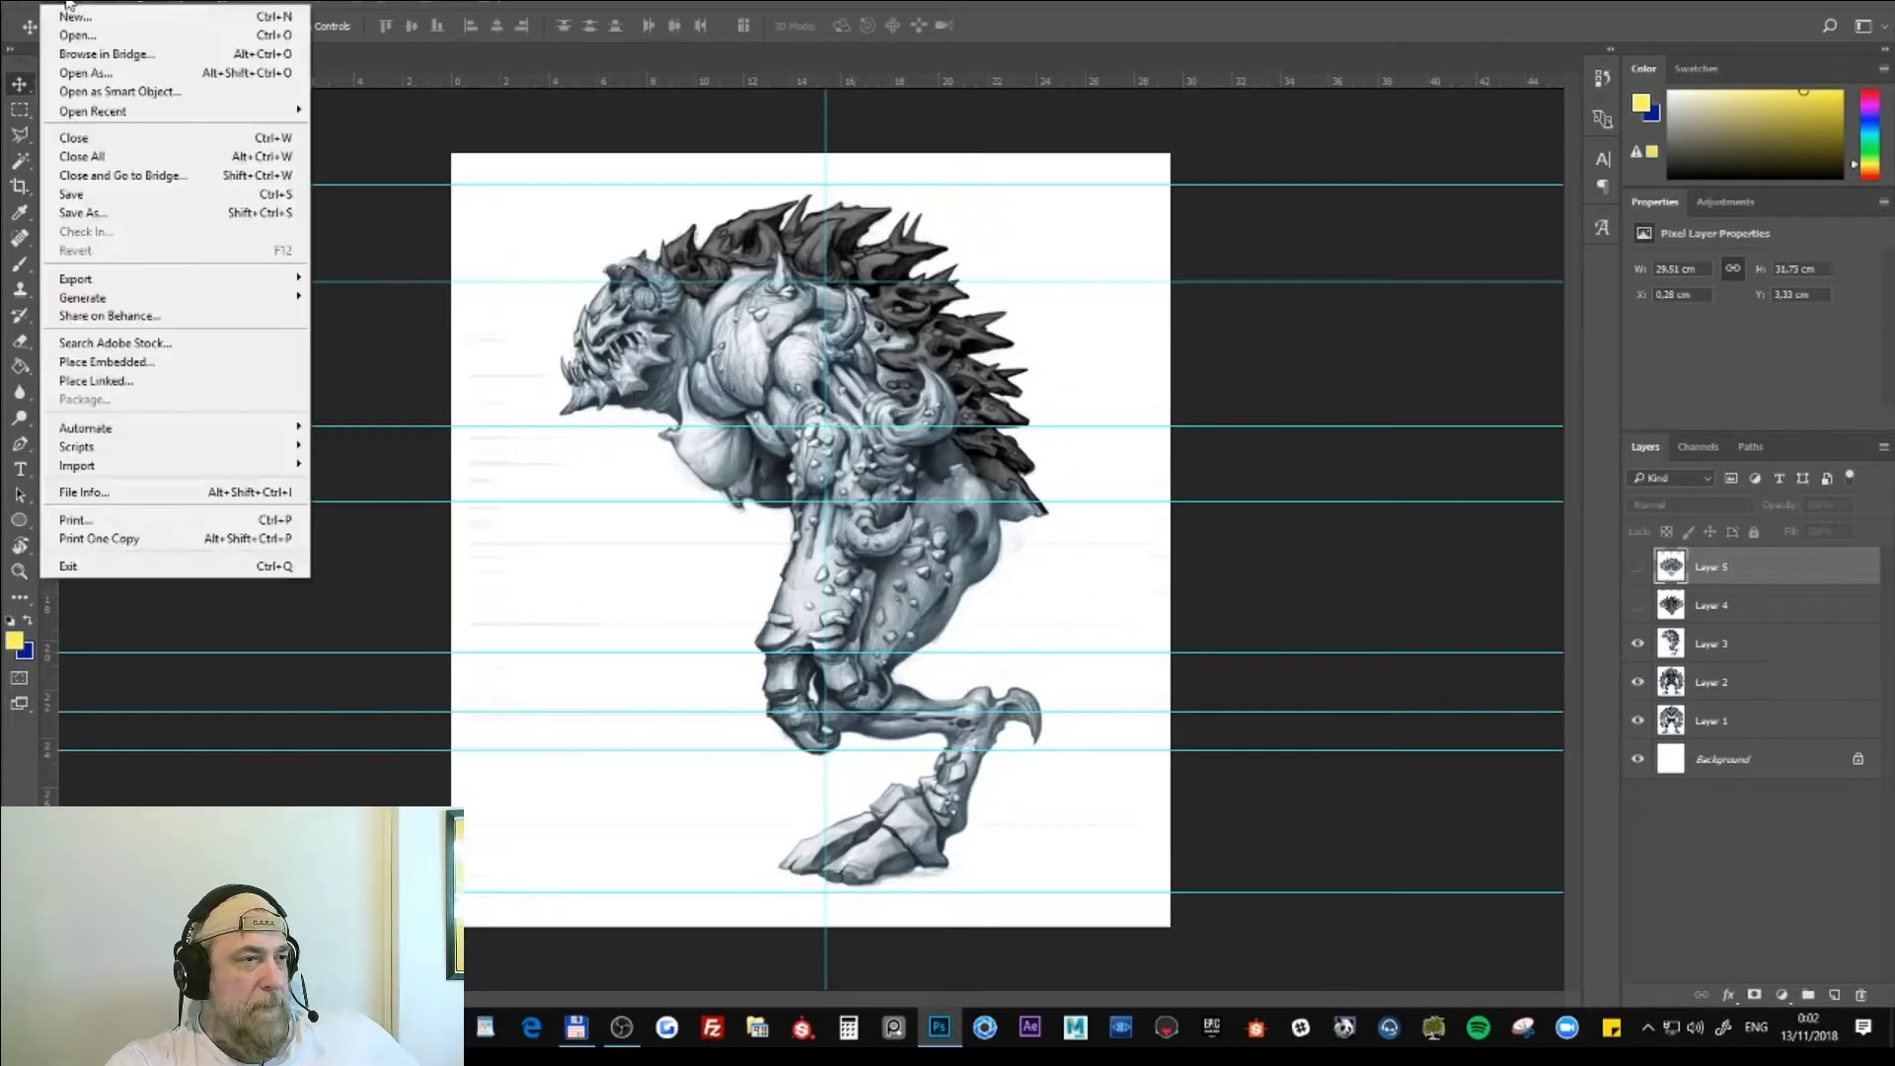
mouse_move(133, 5)
left_click(170, 138)
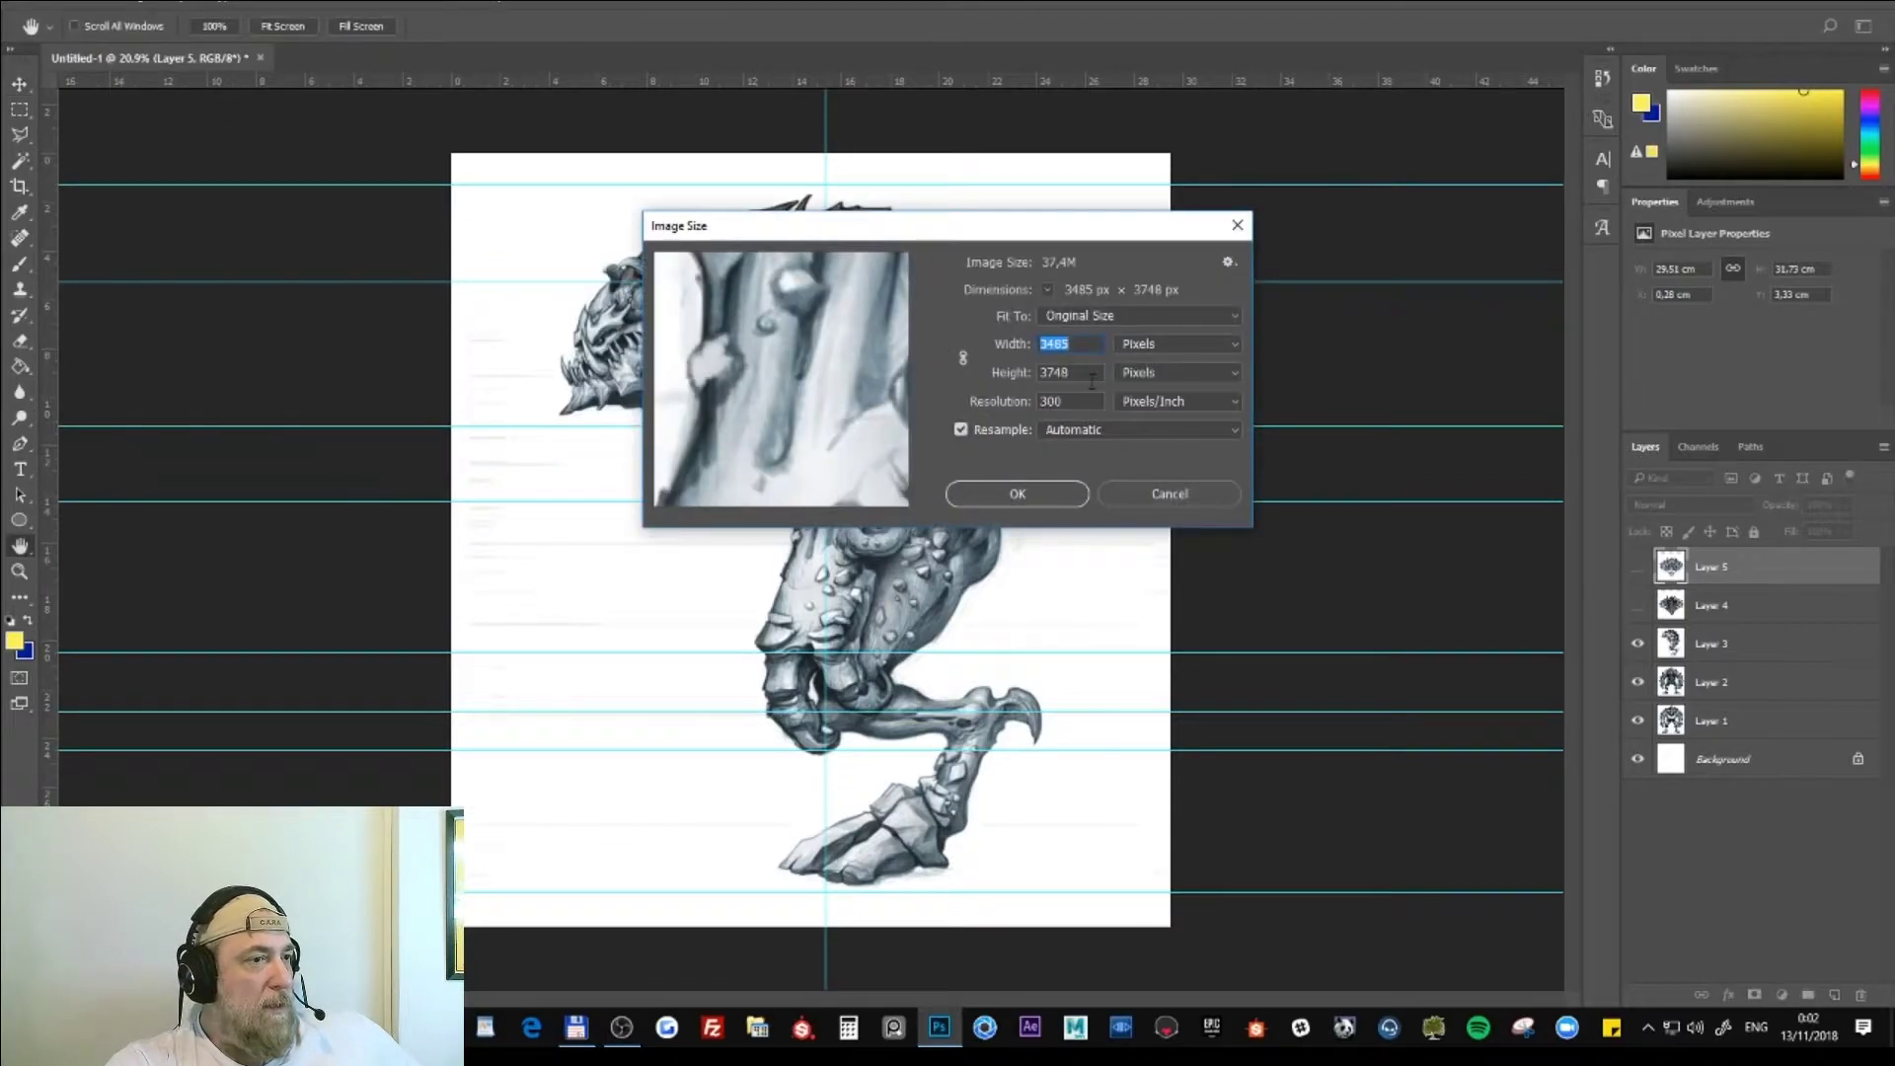
type("2")
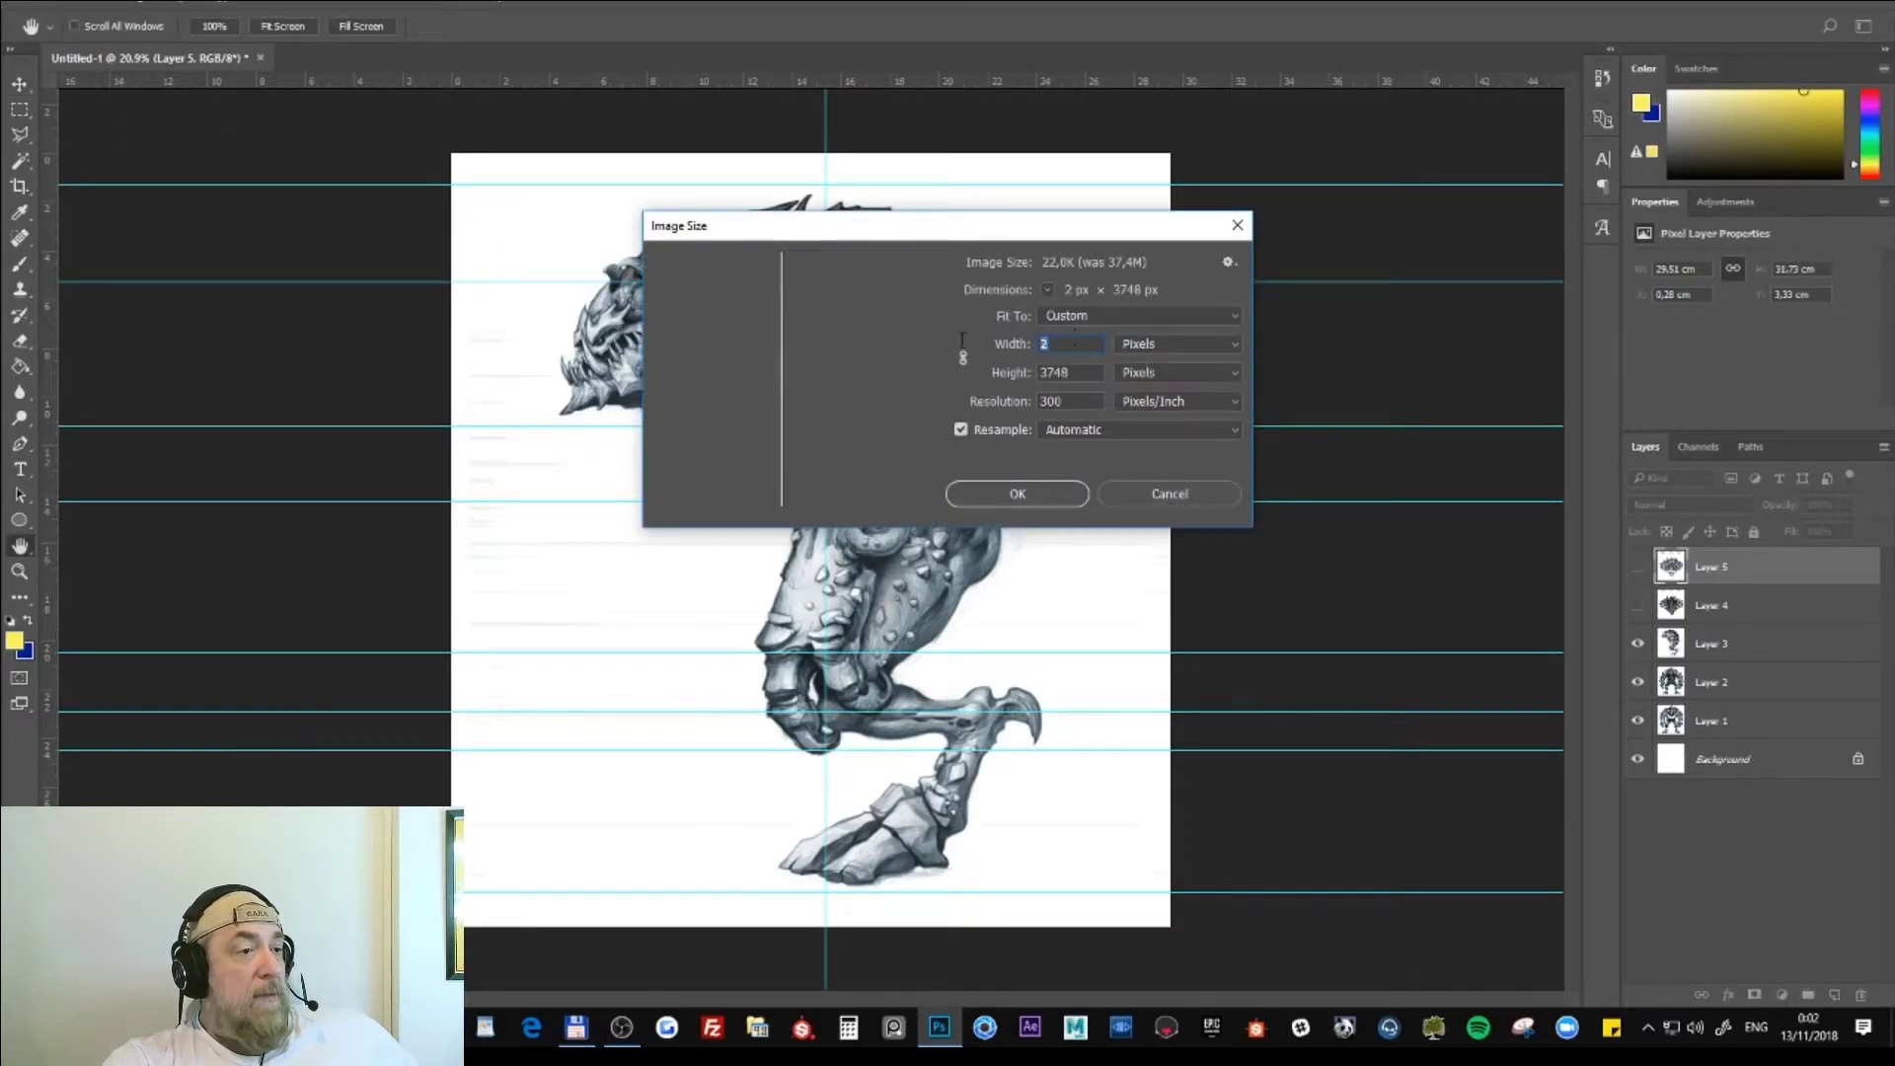
type("1920")
left_click(1121, 493)
- Resize the image to 1920 pixels wide with its proportions kept, and fit the whole canvas in view
left_click(128, 3)
left_click(158, 137)
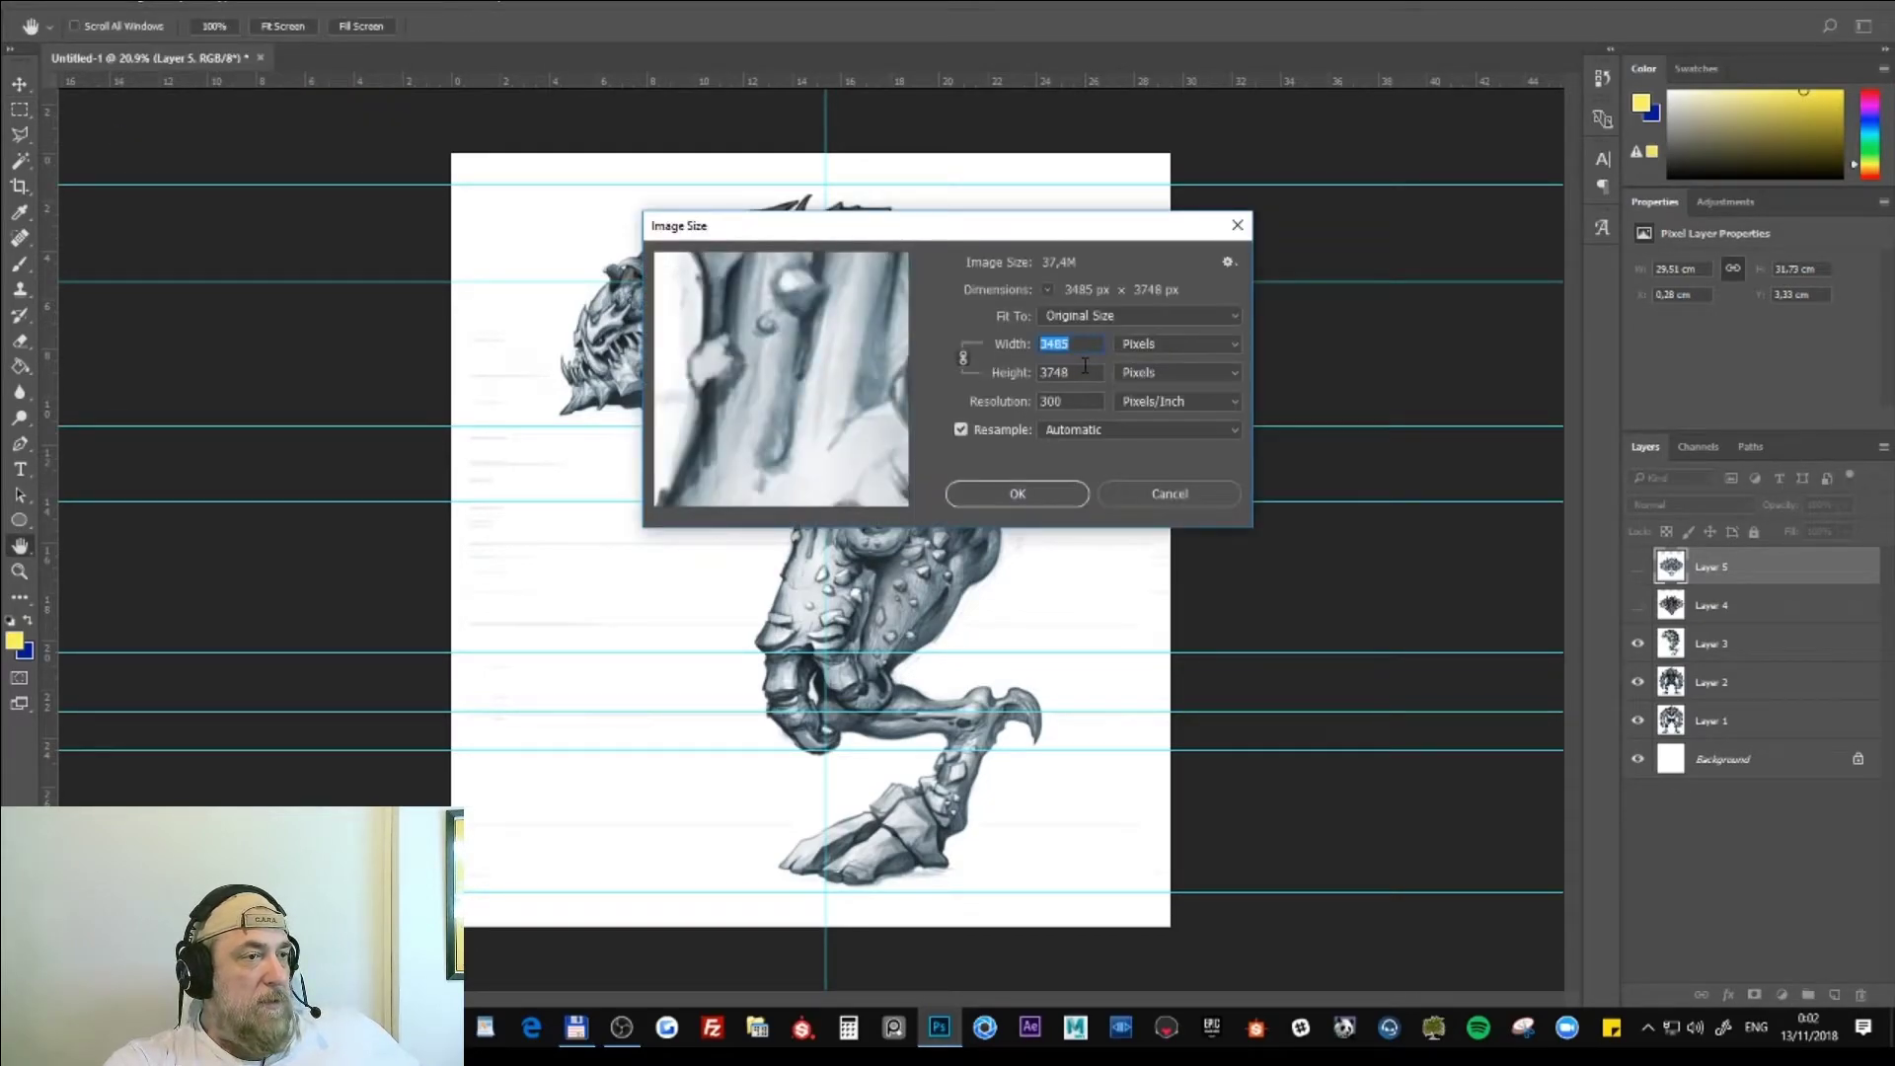
type("1920")
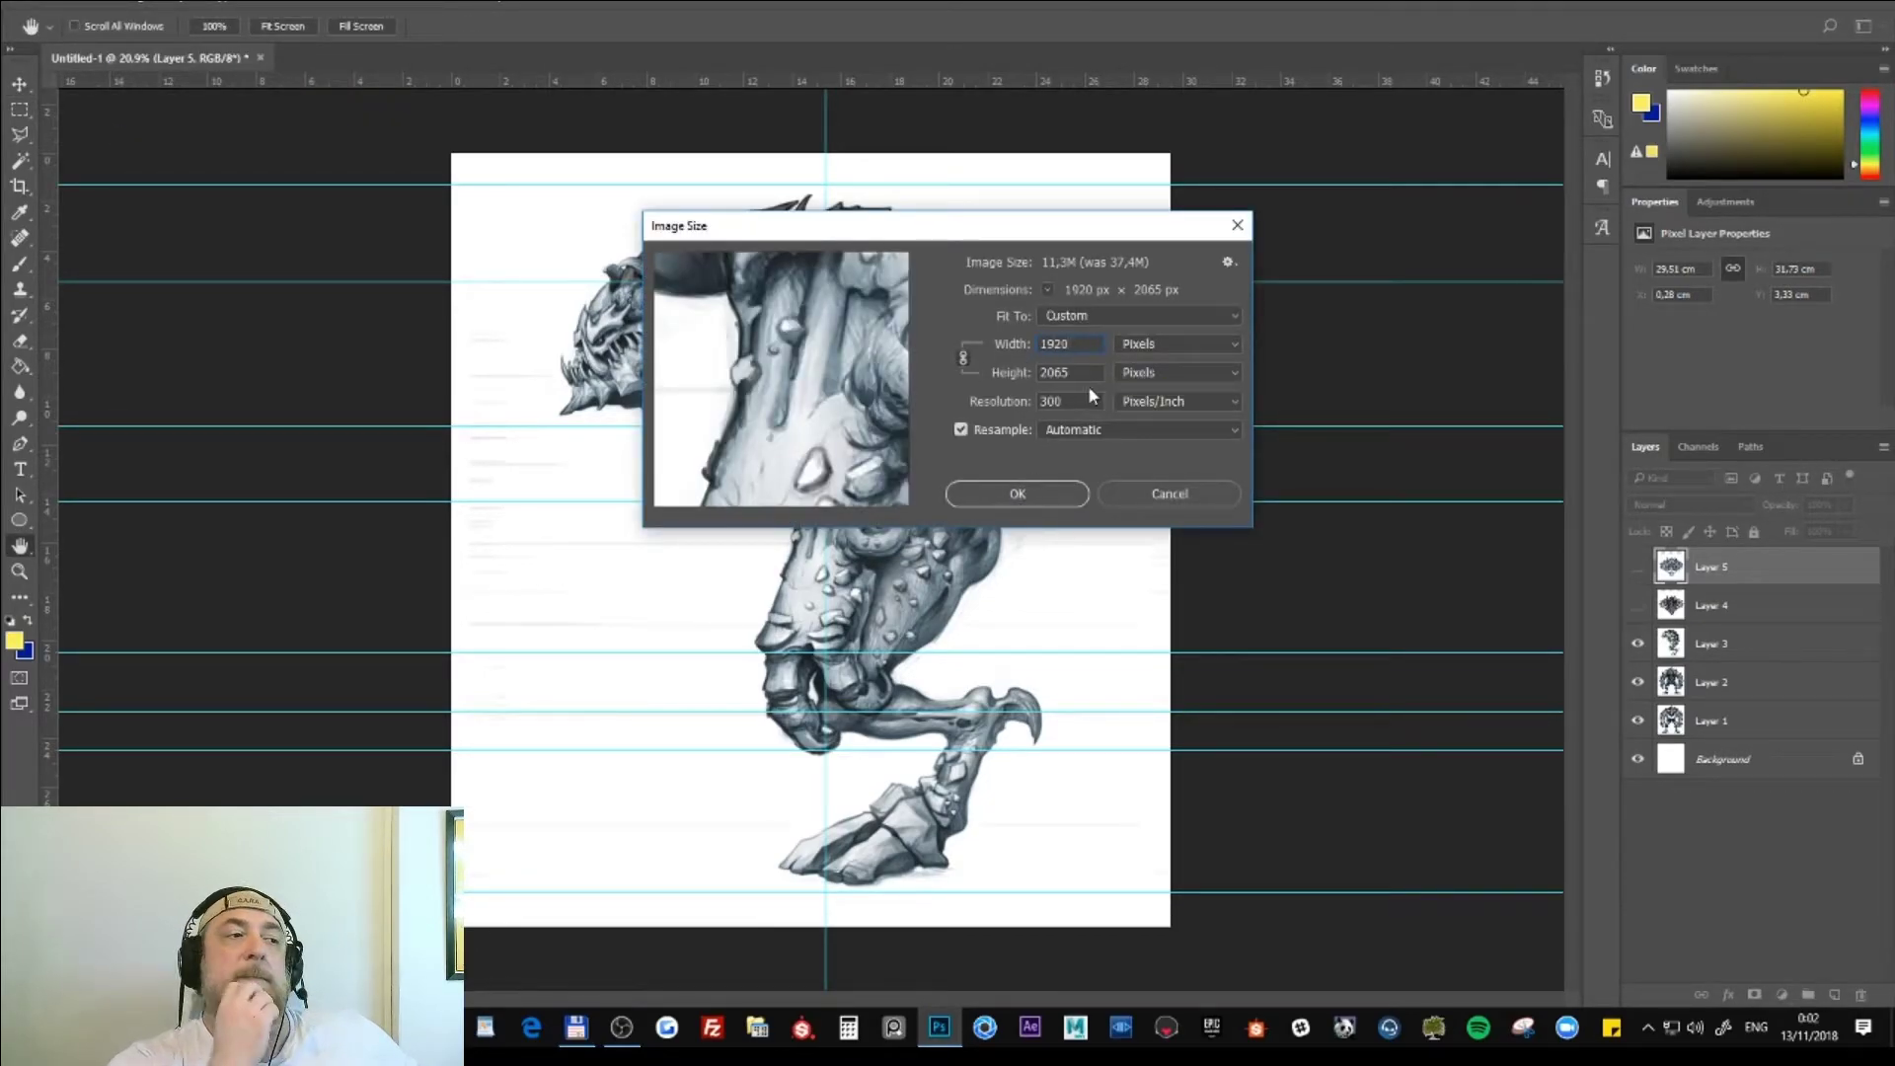
left_click(1017, 492)
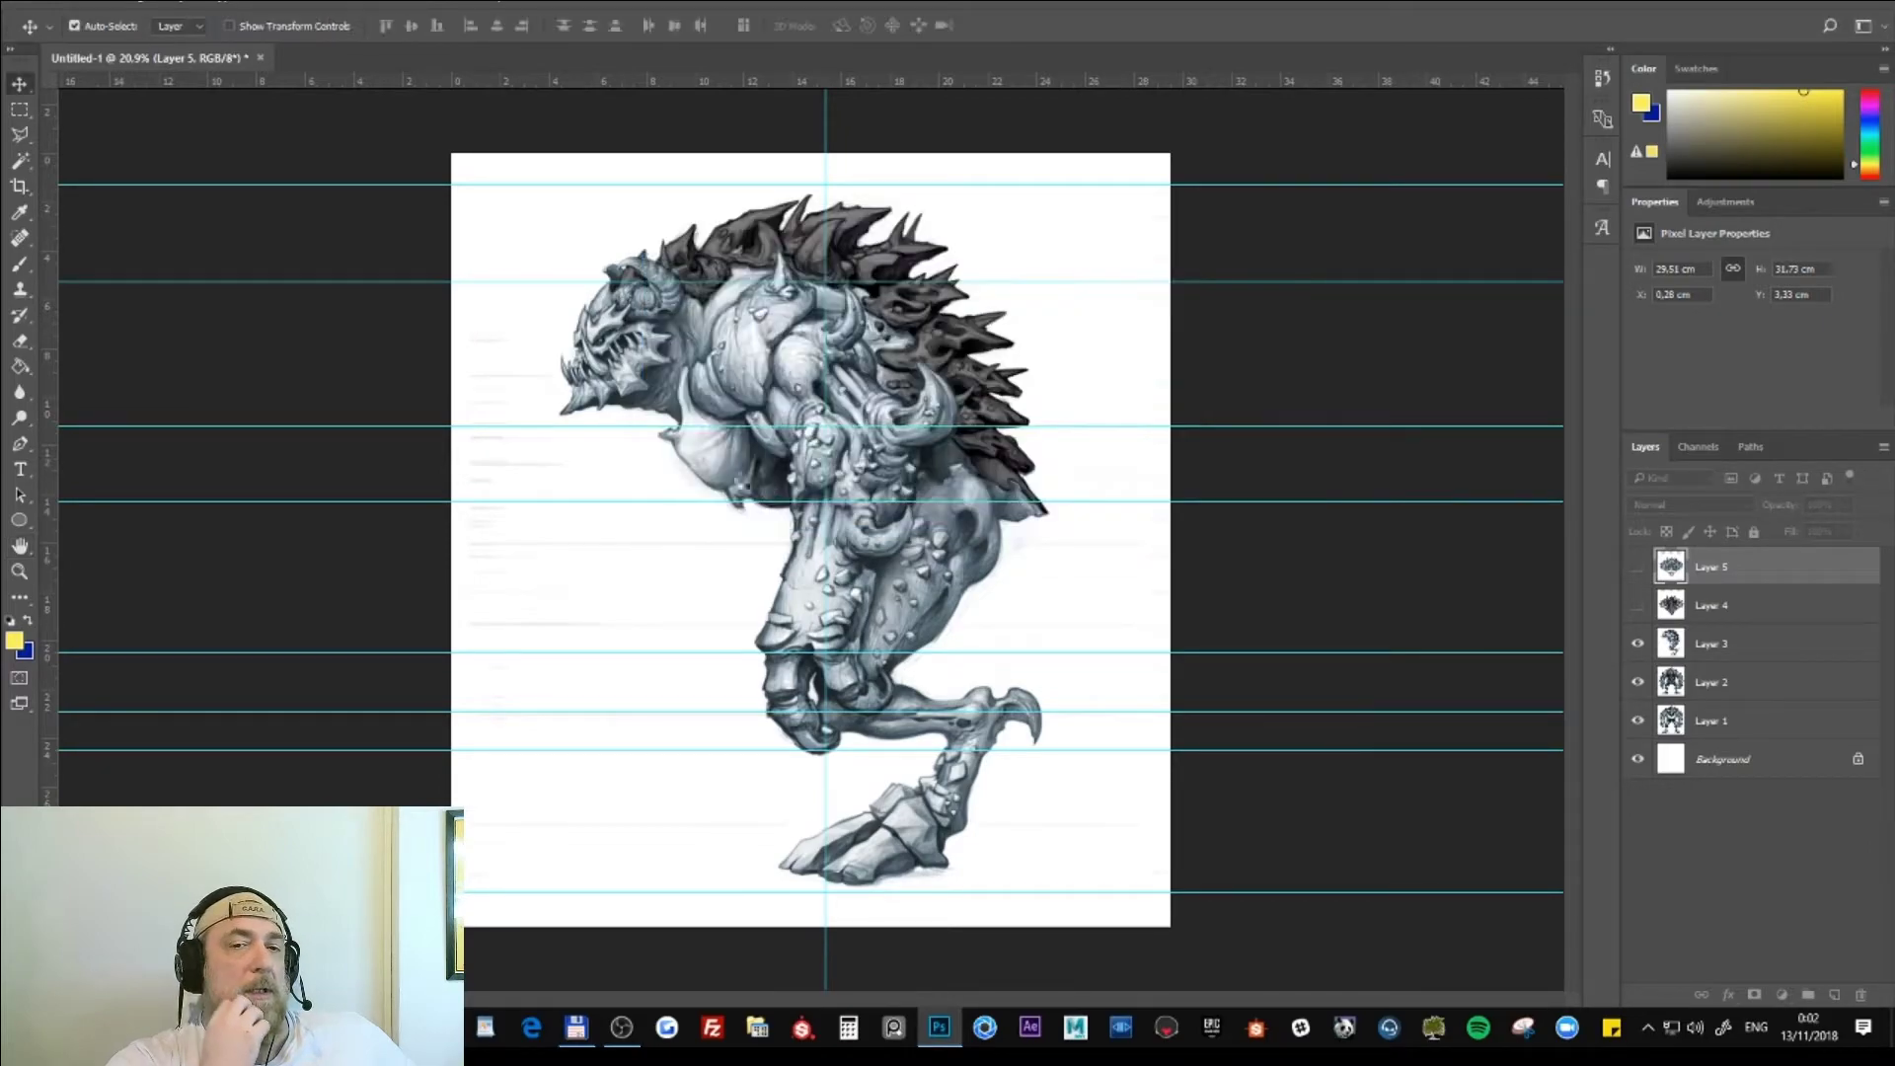
double_click(18, 571)
key("ctrl+0")
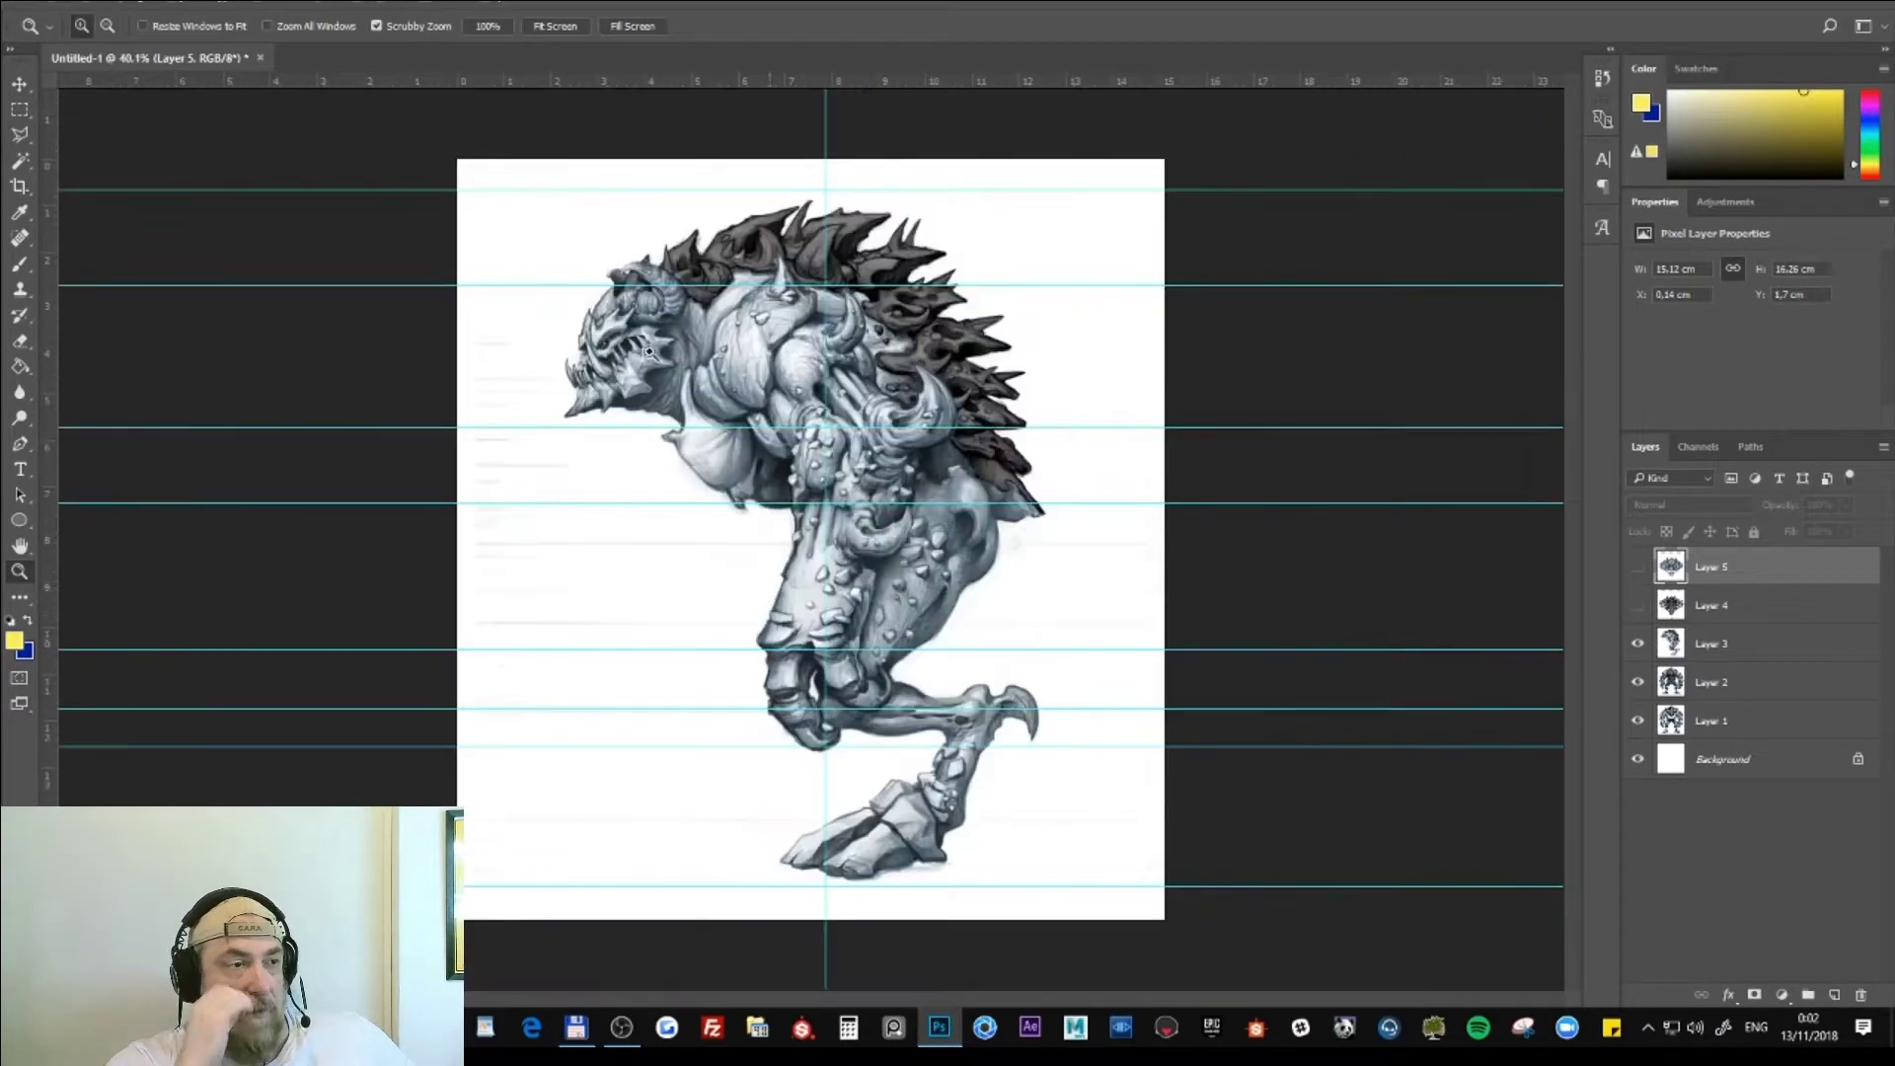
- Set up saving a copy of the side view in JPEG format with the file name side
left_click(57, 3)
left_click(124, 213)
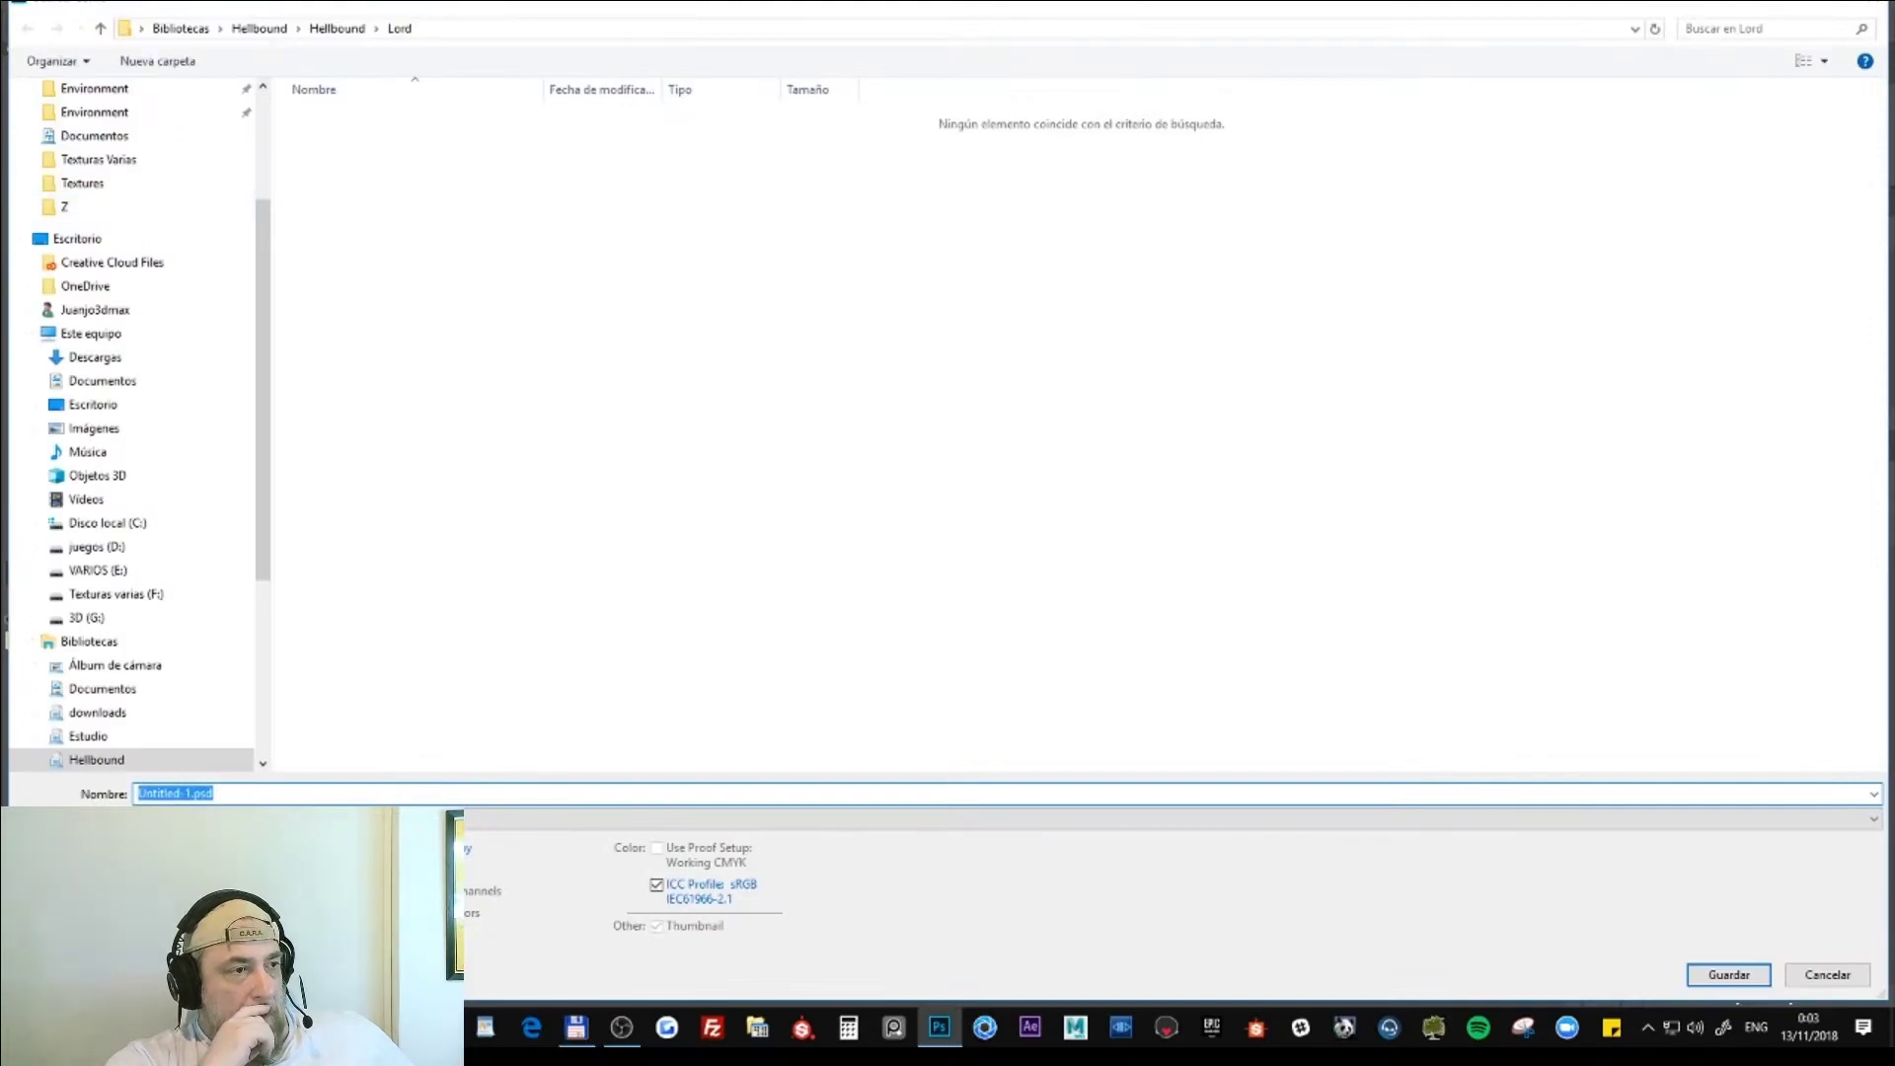
left_click(345, 818)
left_click(330, 627)
type("side")
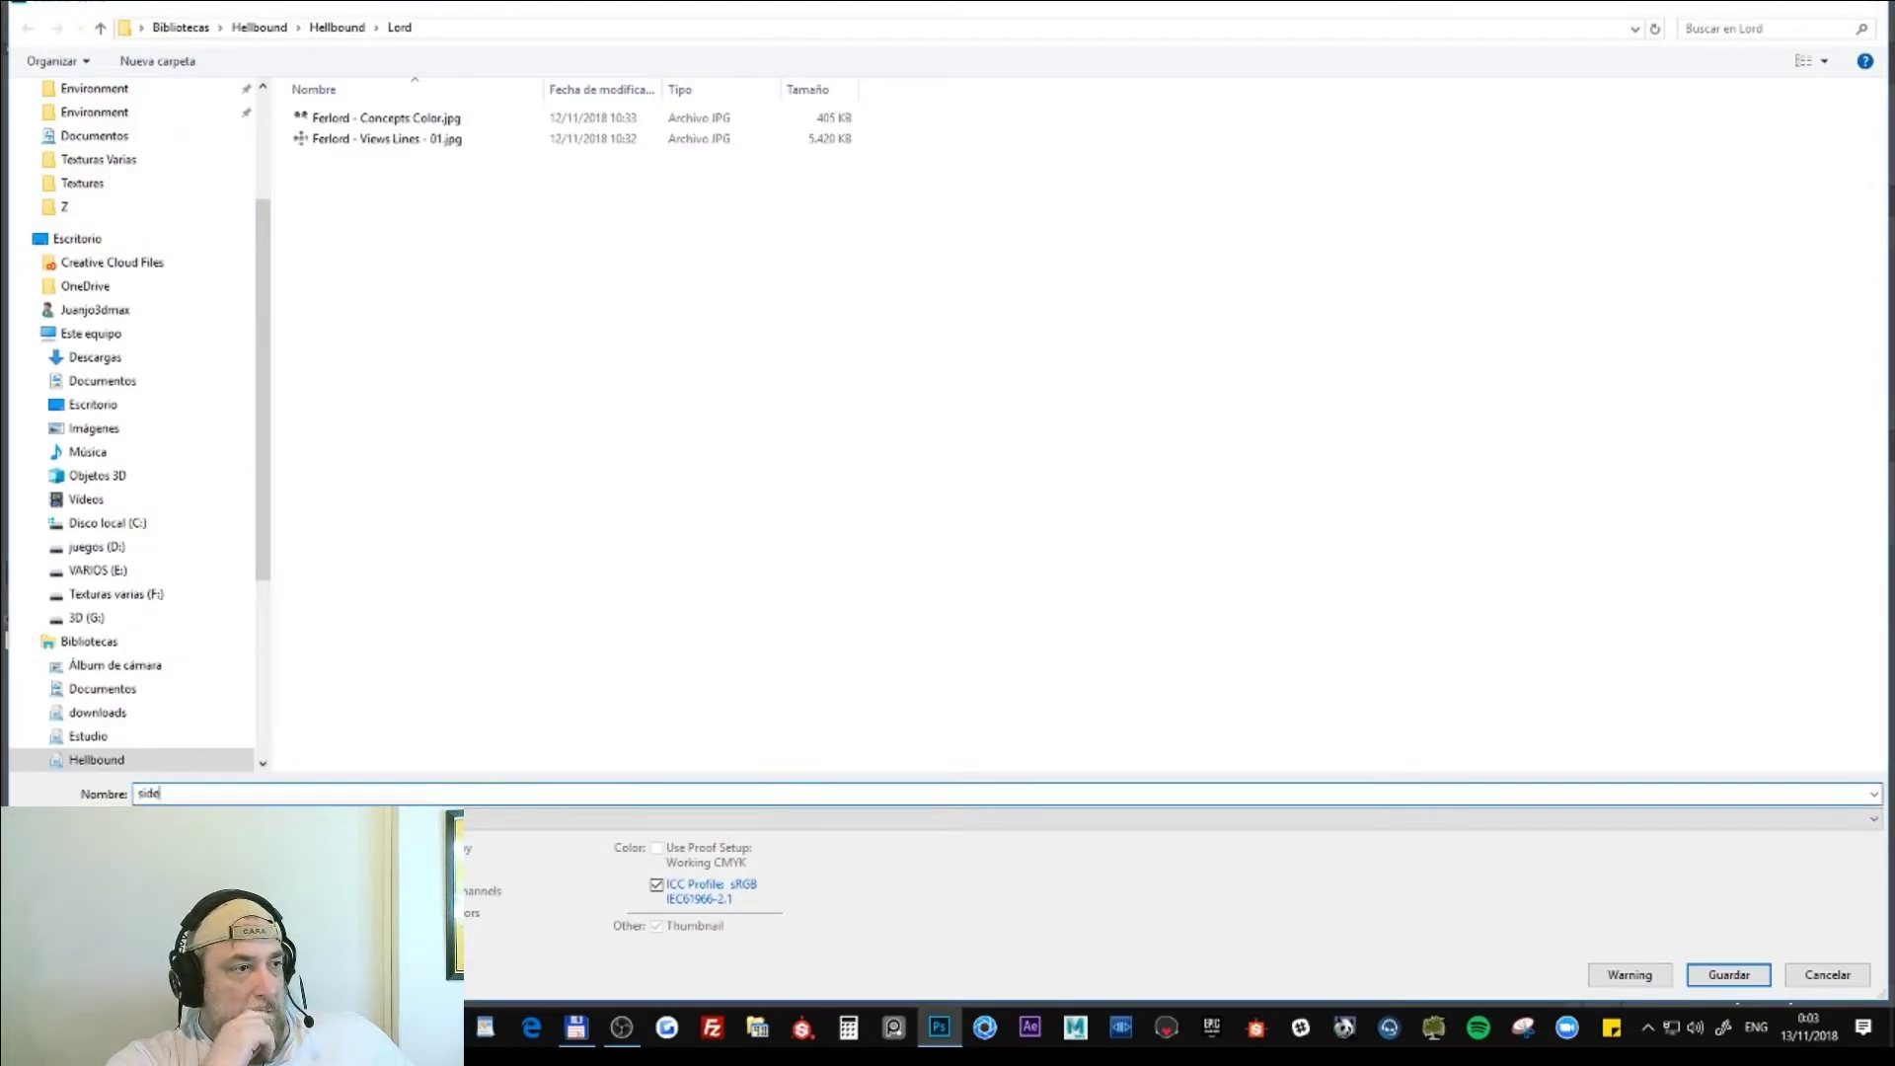
- Create a folder named Refes inside the Lord folder for the exported views
right_click(396, 351)
mouse_move(300, 597)
left_click(474, 592)
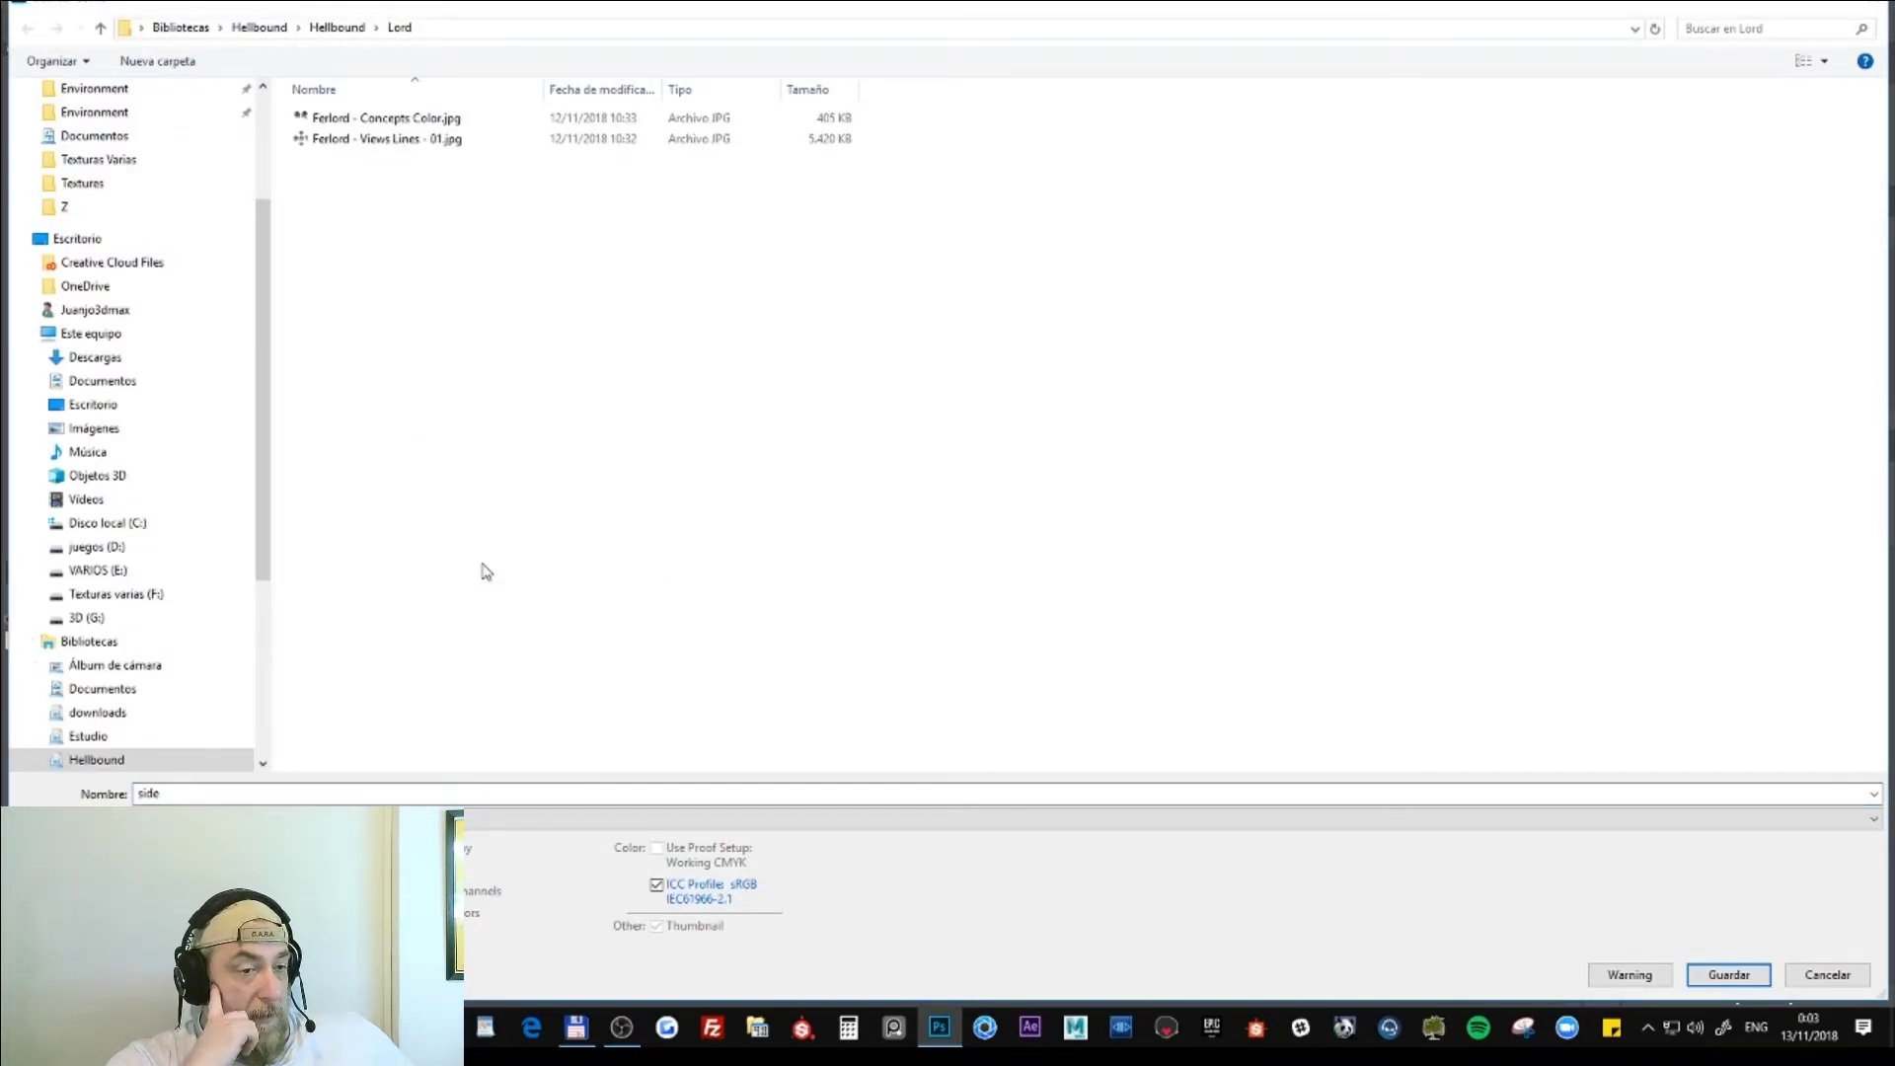
right_click(296, 400)
left_click(579, 640)
type("Red")
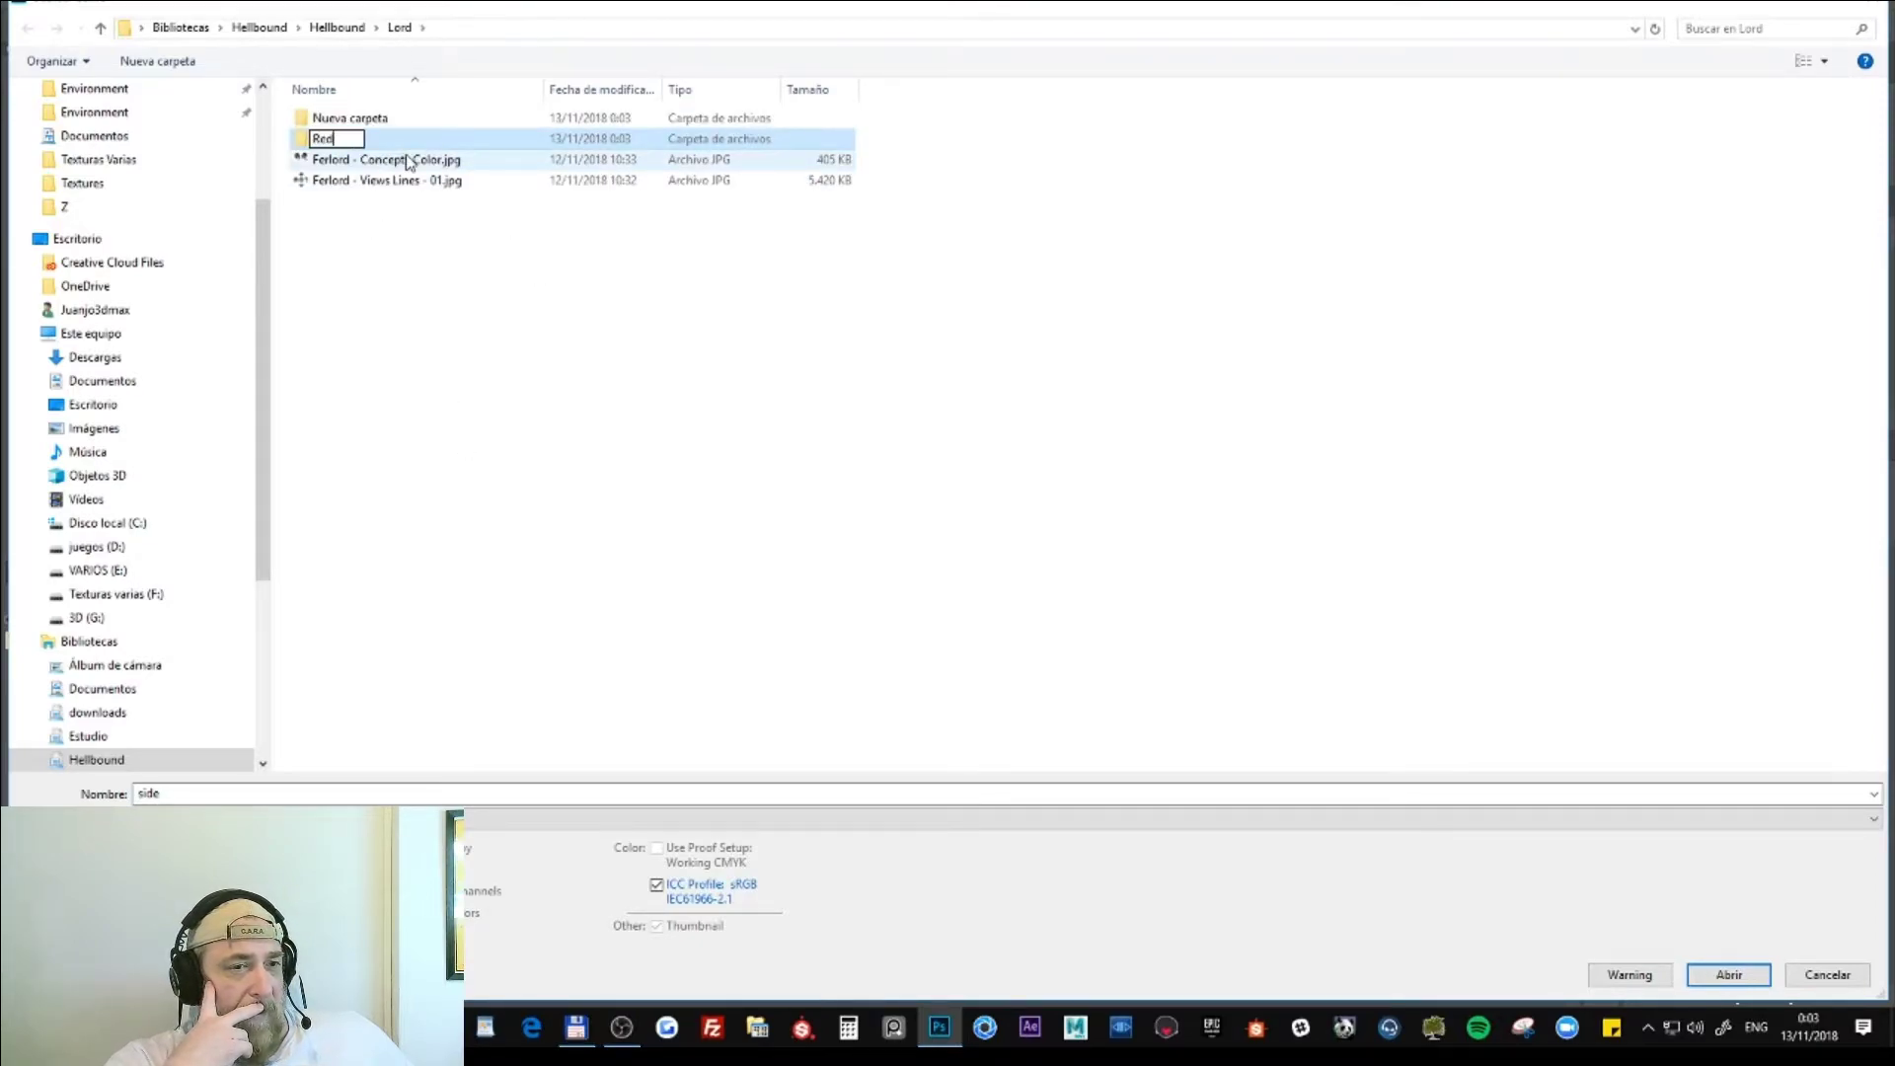
key("Return")
left_click(1168, 524)
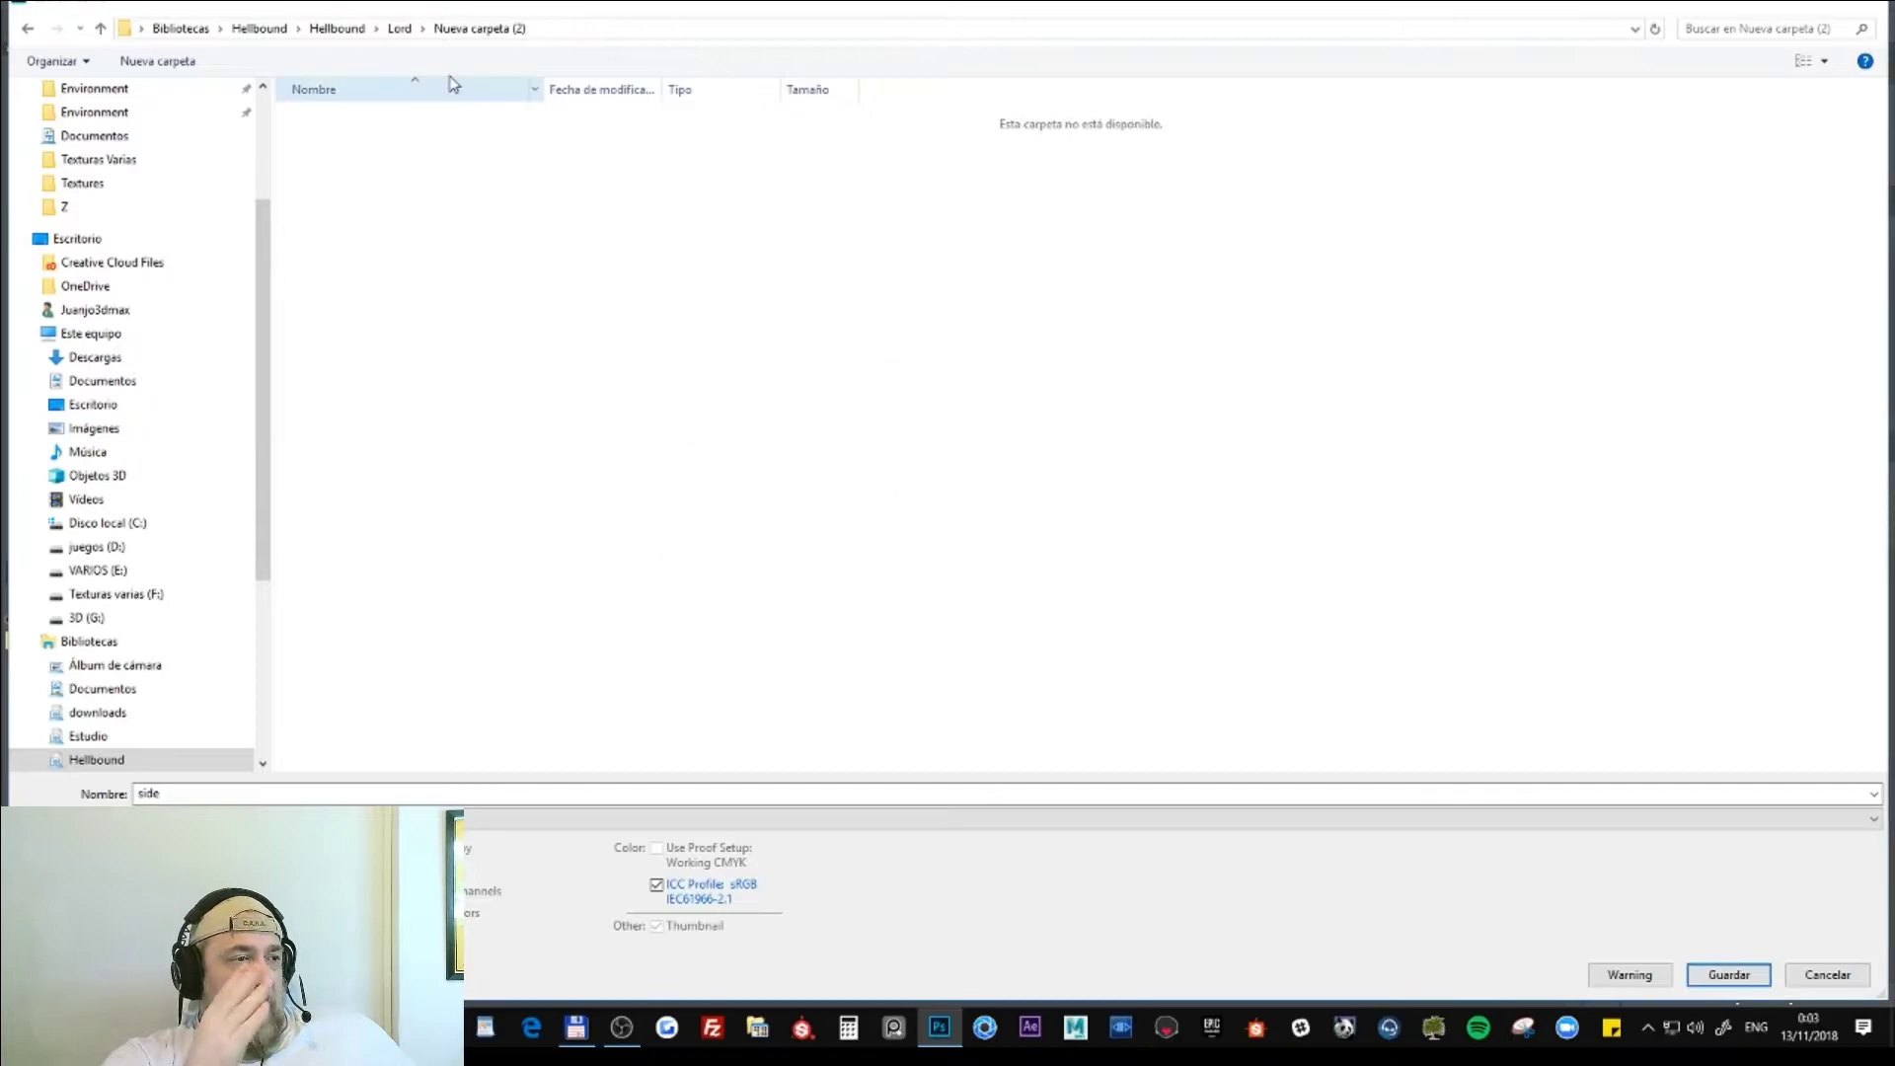
- Delete the extra Nueva carpeta folder from Lord and save the side JPEG into Refes at quality 8
left_click(400, 28)
right_click(358, 117)
left_click(125, 628)
double_click(327, 138)
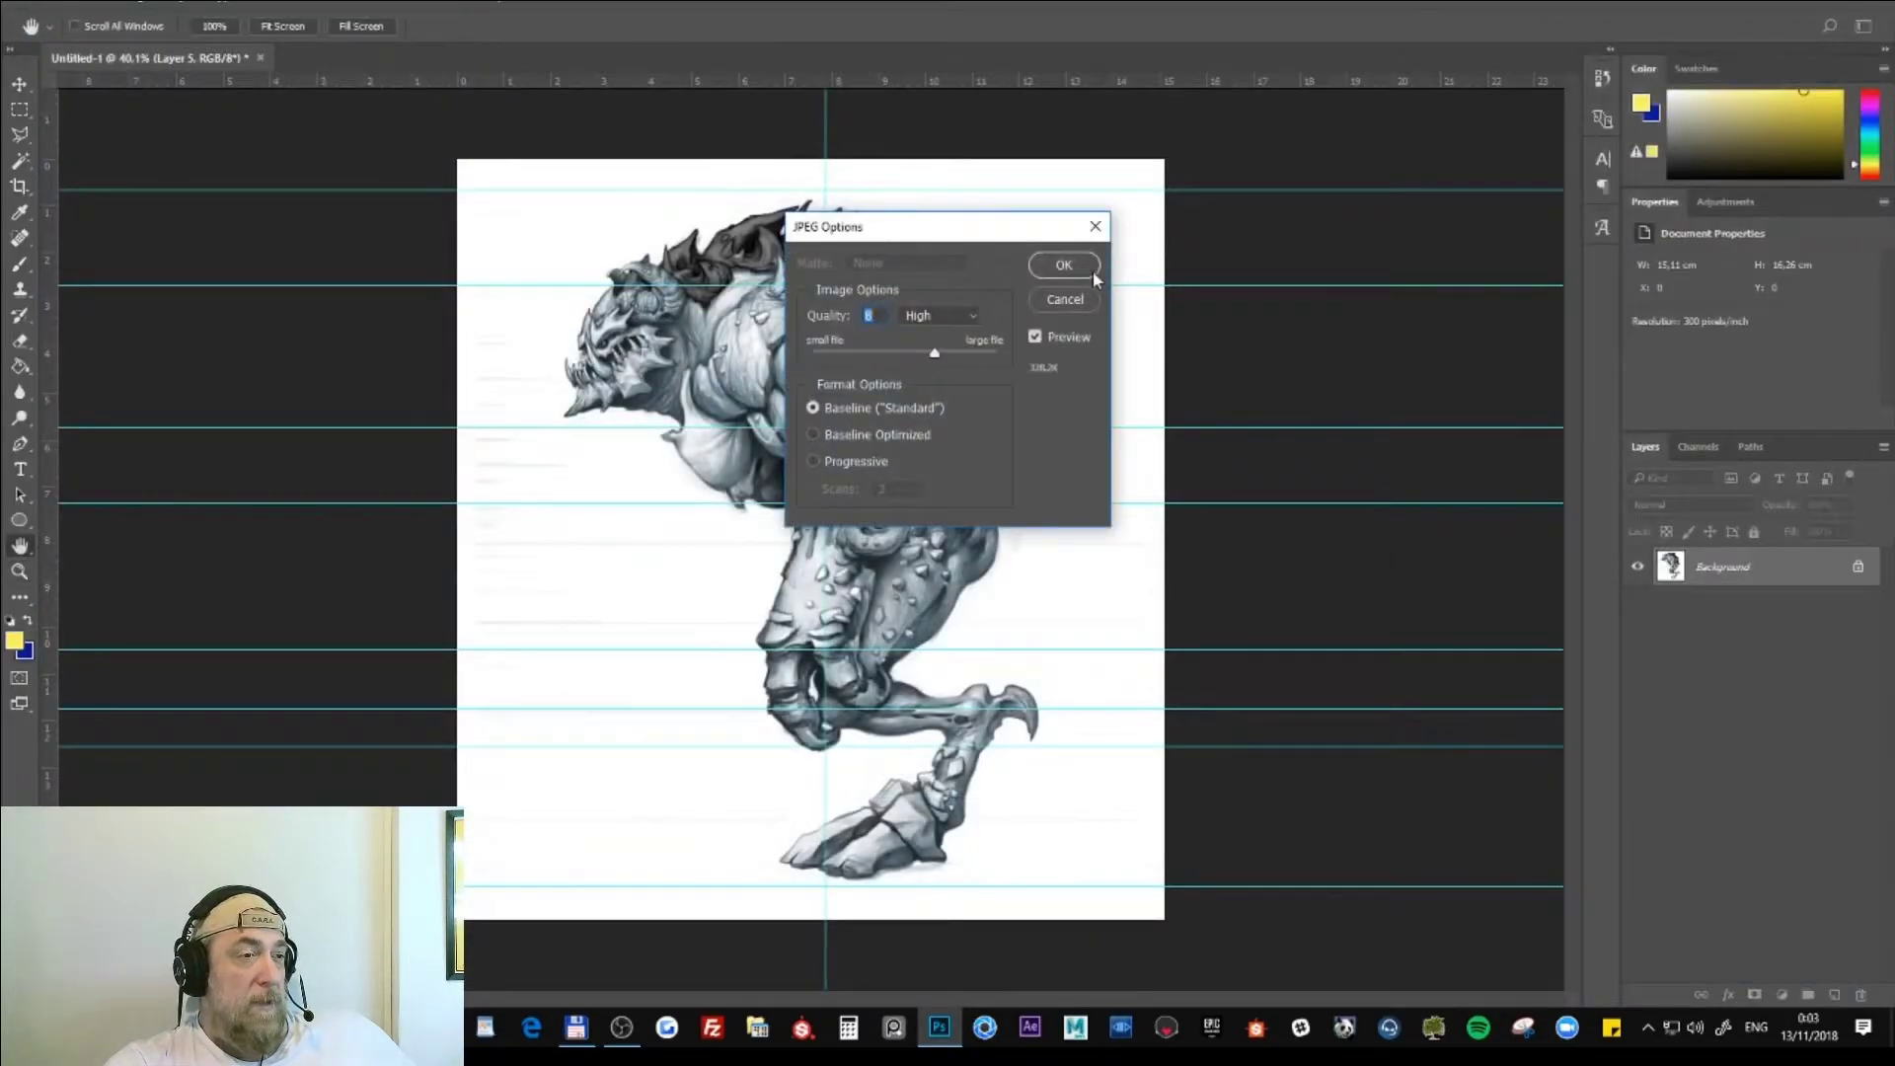
left_click(1089, 273)
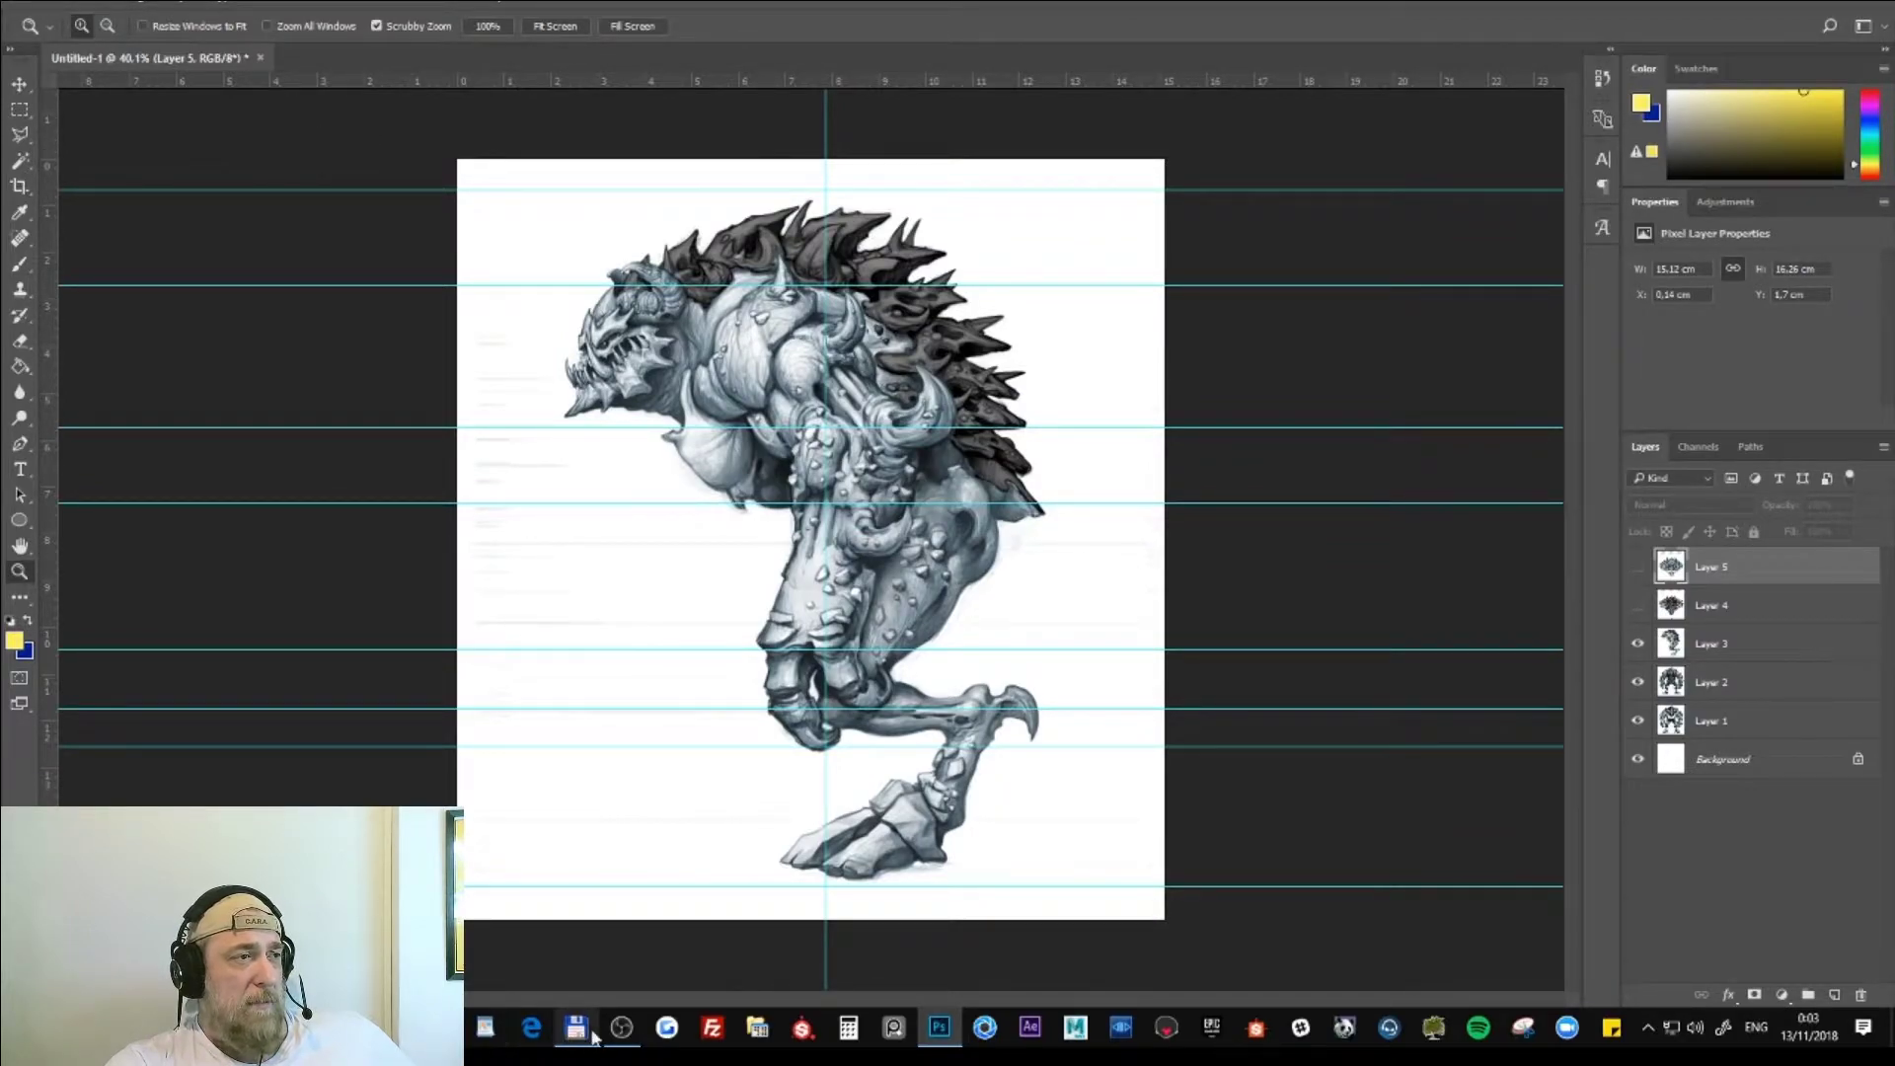
- Switch to ZBrush, load the DynaMesh_Sphere_128 project and hide the LightBox
key("alt+Tab")
left_click(1083, 14)
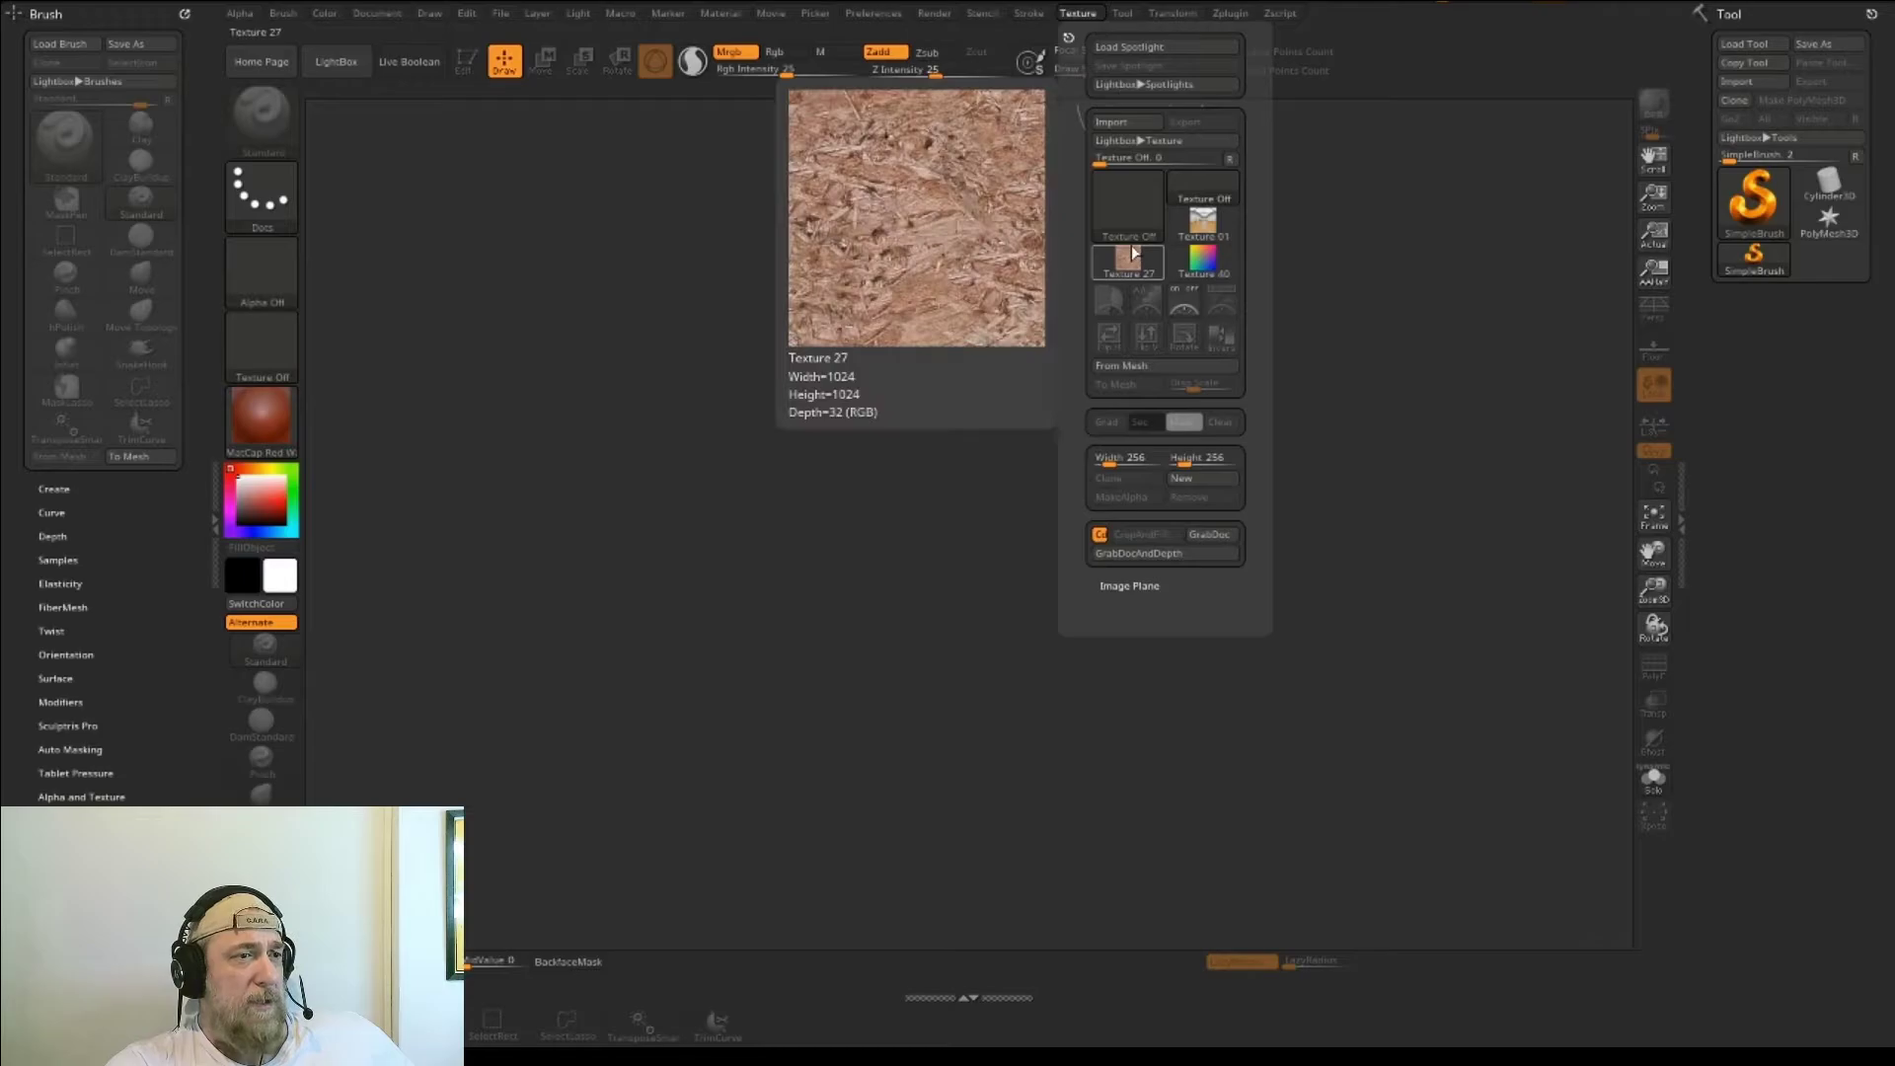
left_click(336, 61)
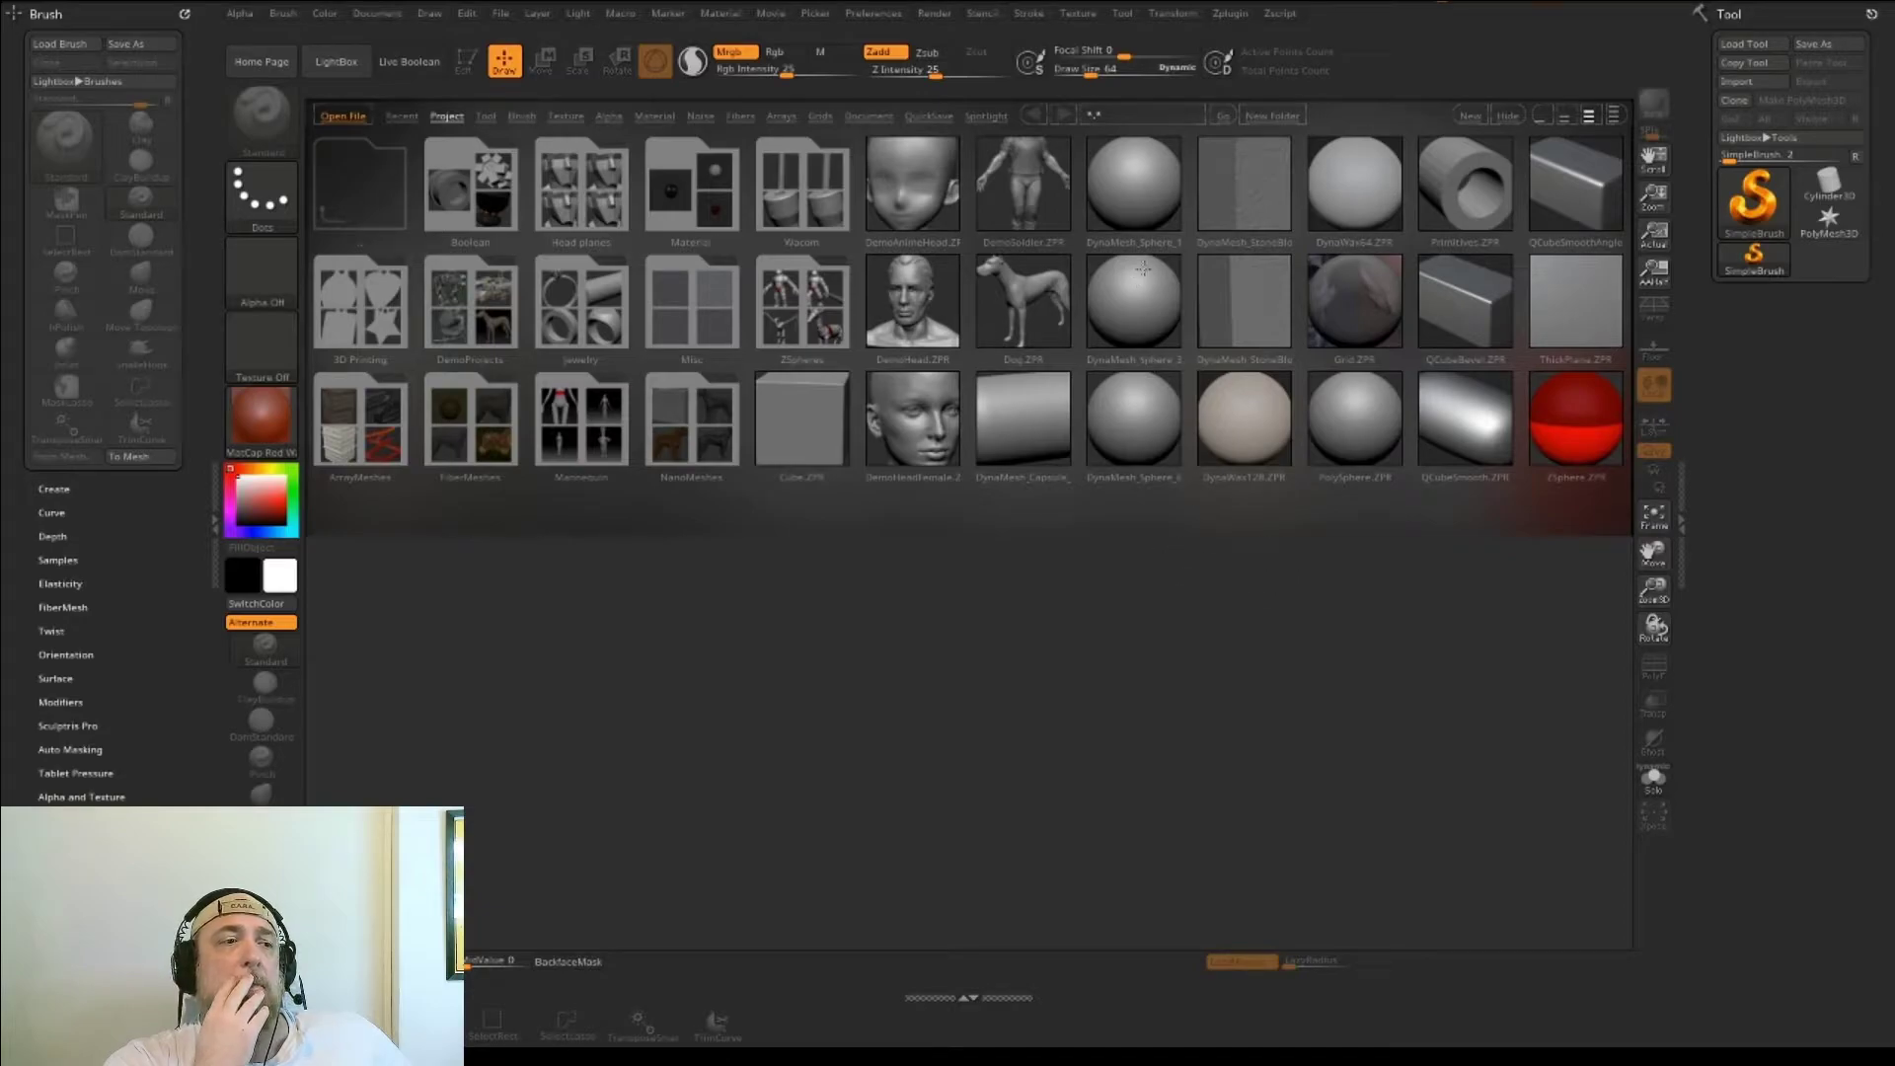
double_click(1151, 204)
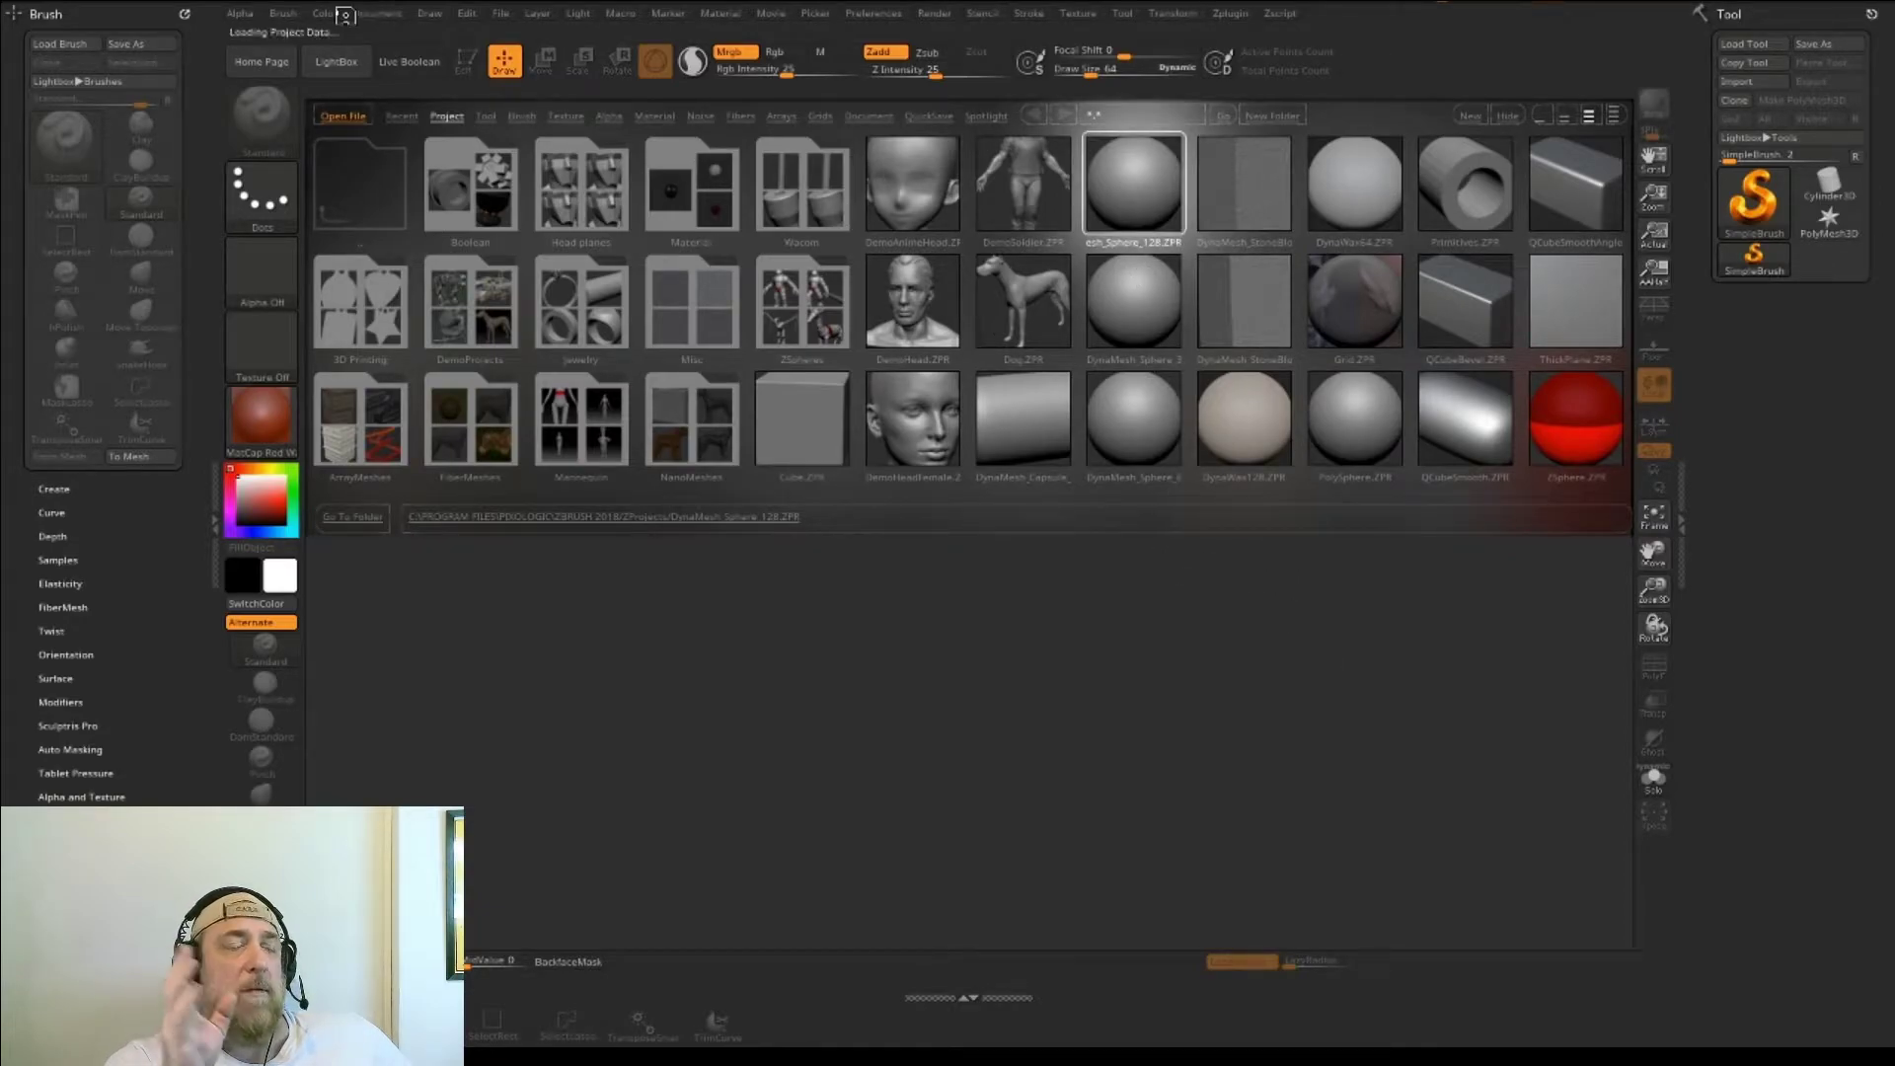
left_click(338, 61)
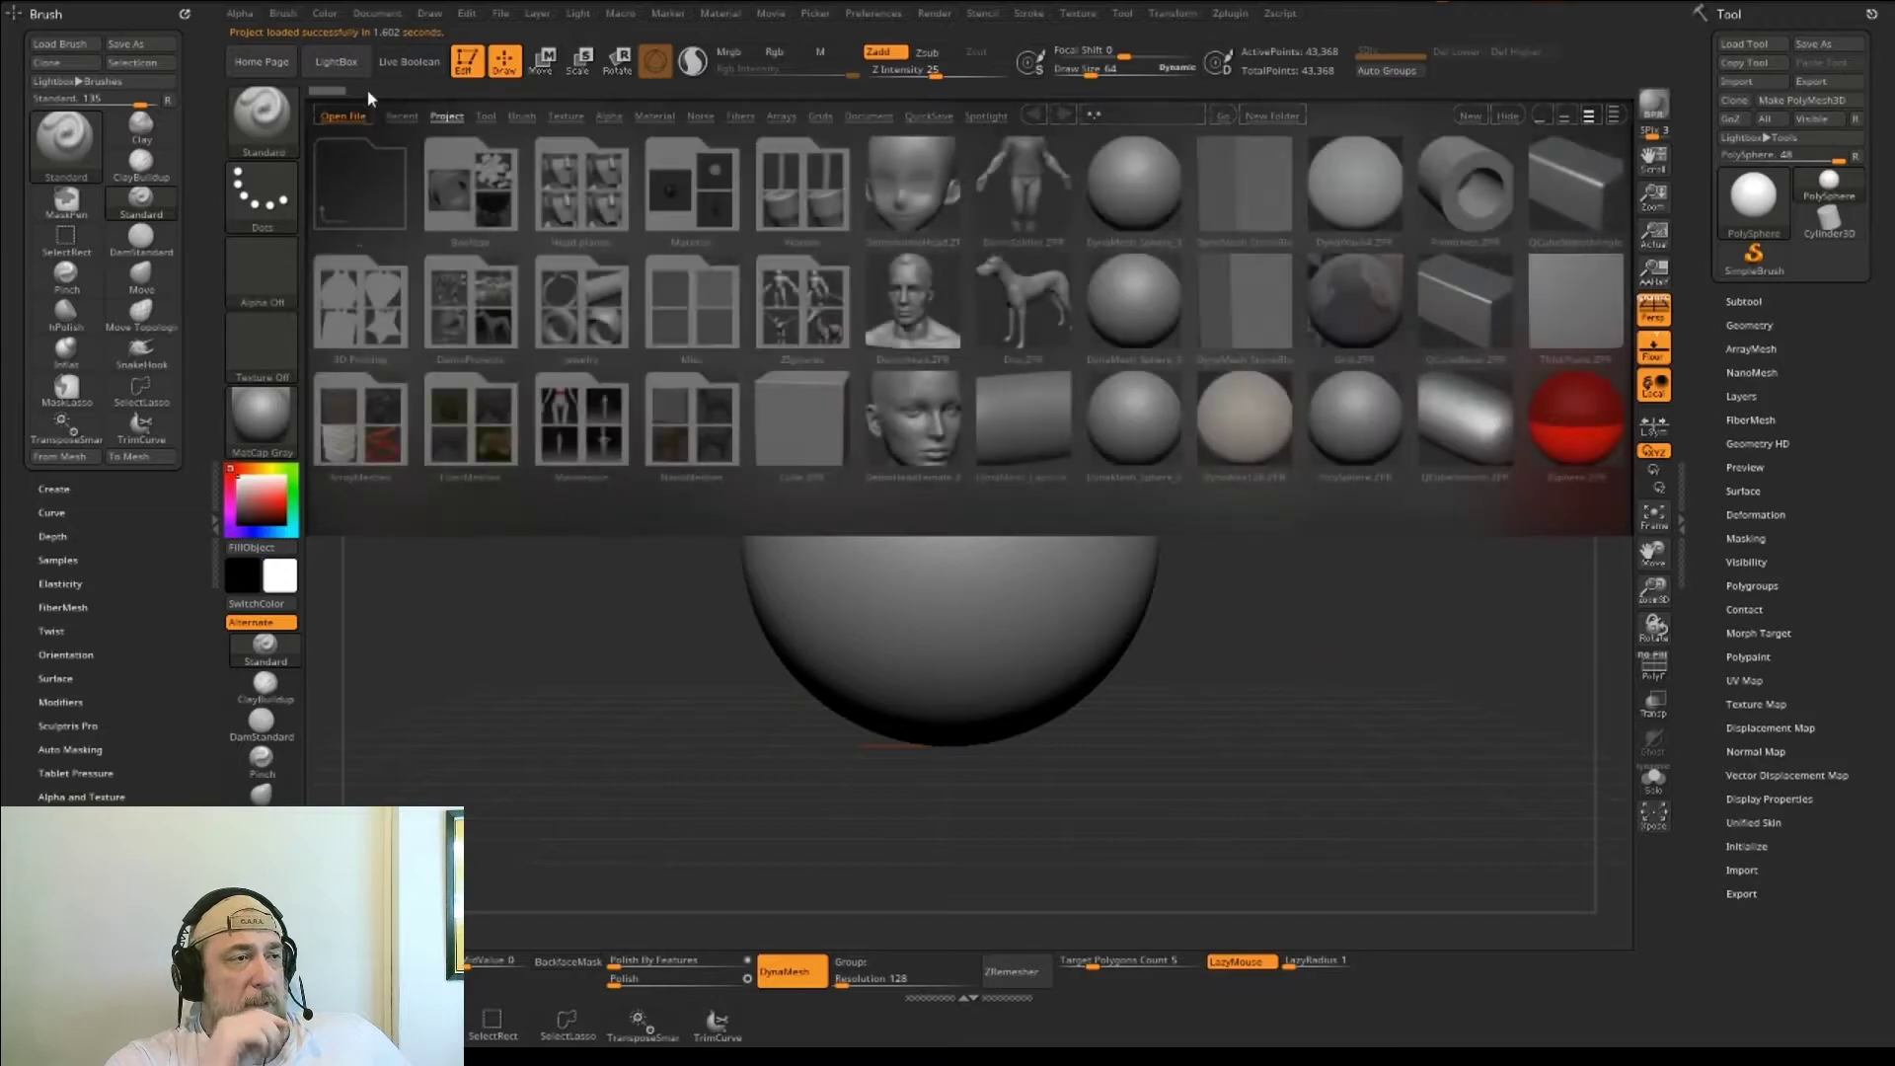
left_click(348, 65)
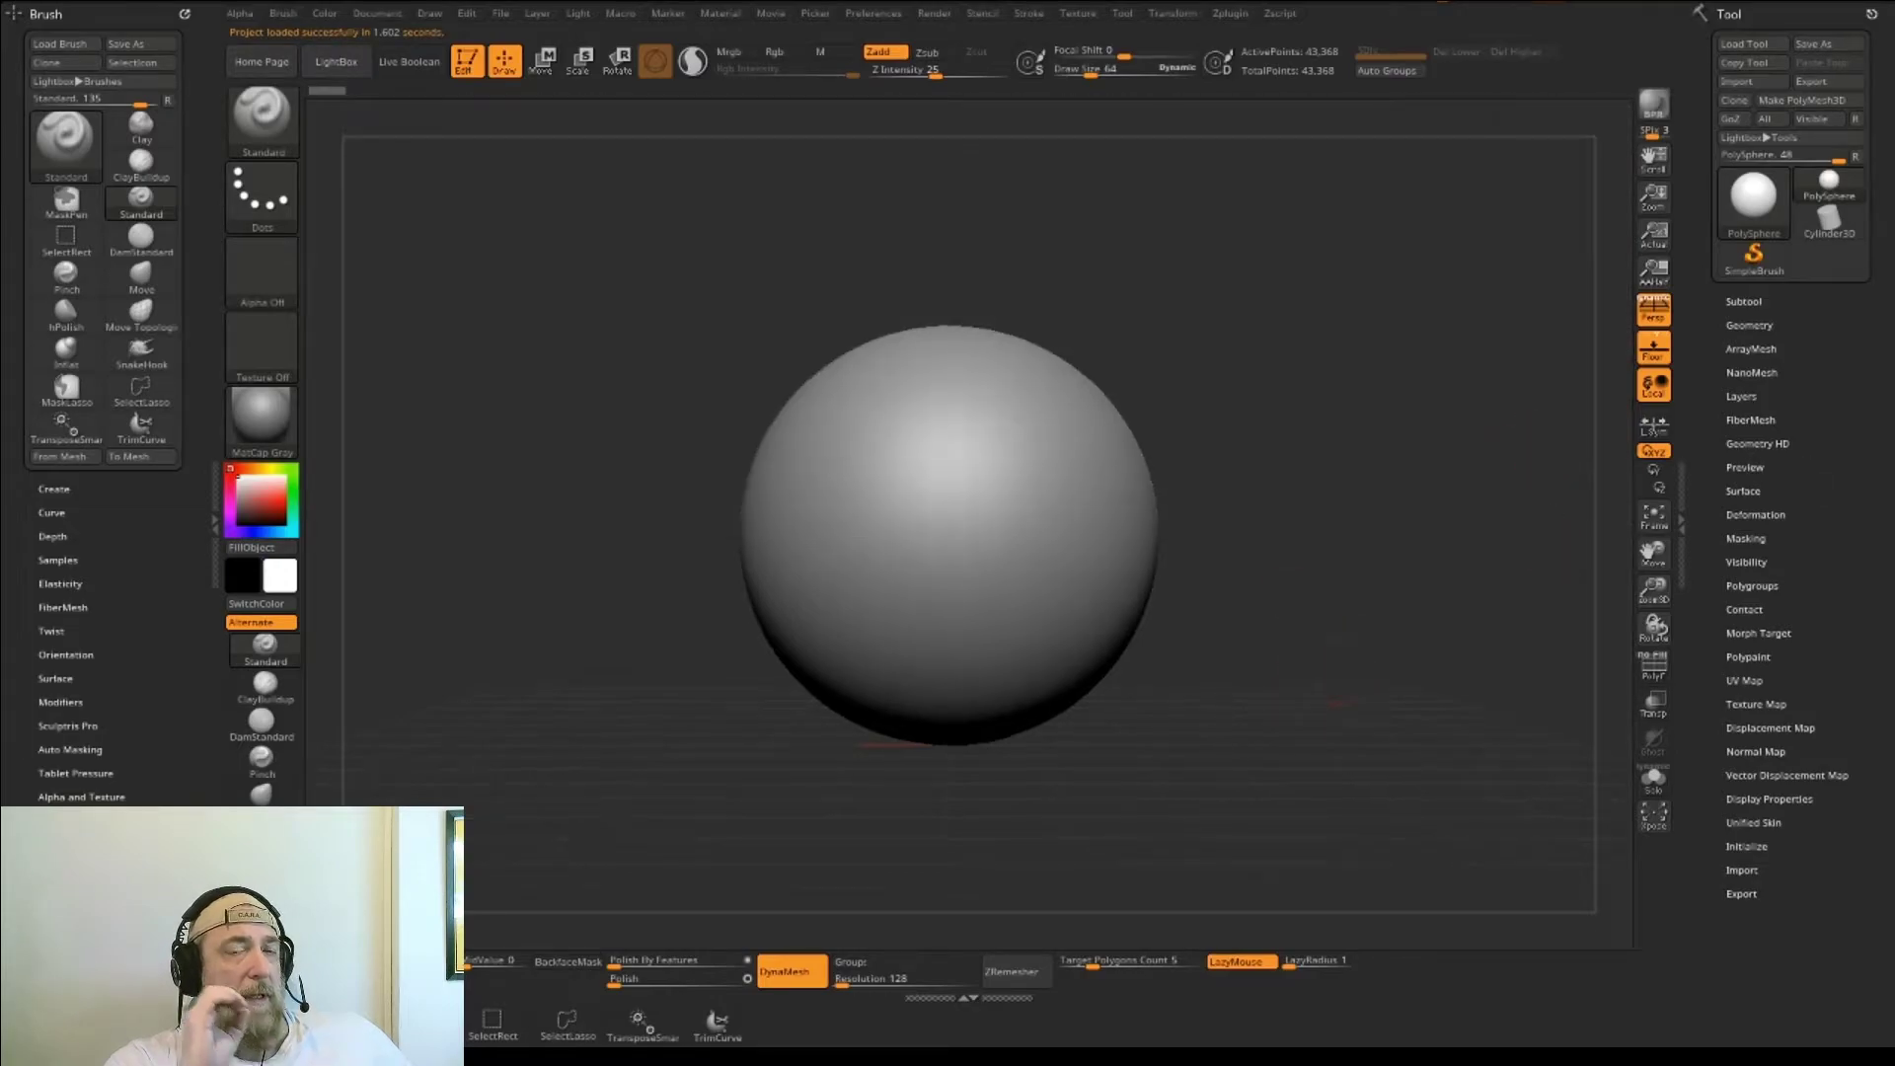
- Make the sphere smaller in a straight front view and turn off perspective
right_click_drag(1339, 676, 1275, 385, "ctrl")
mouse_move(1211, 456)
right_mouse_down("ctrl")
mouse_move(1273, 593)
mouse_move(1271, 569)
right_mouse_up("ctrl")
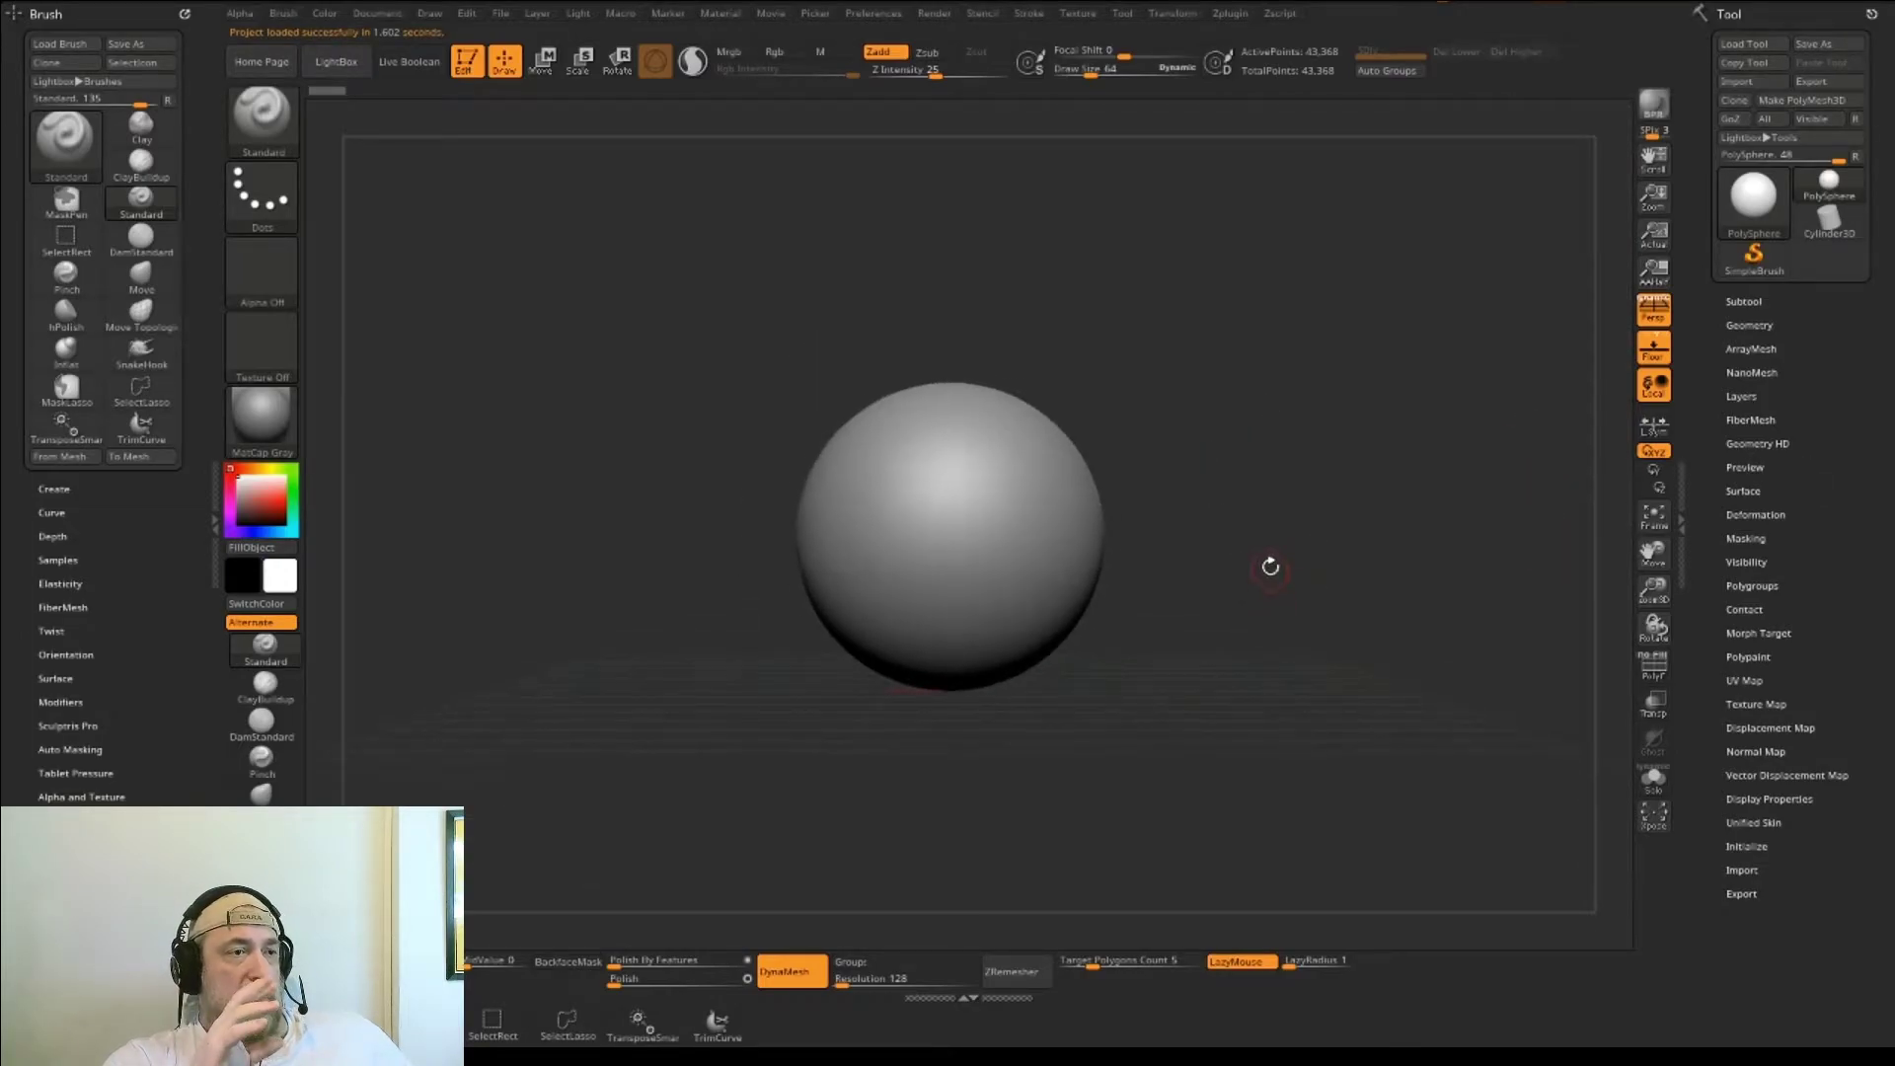
key("shift")
left_click(1654, 311)
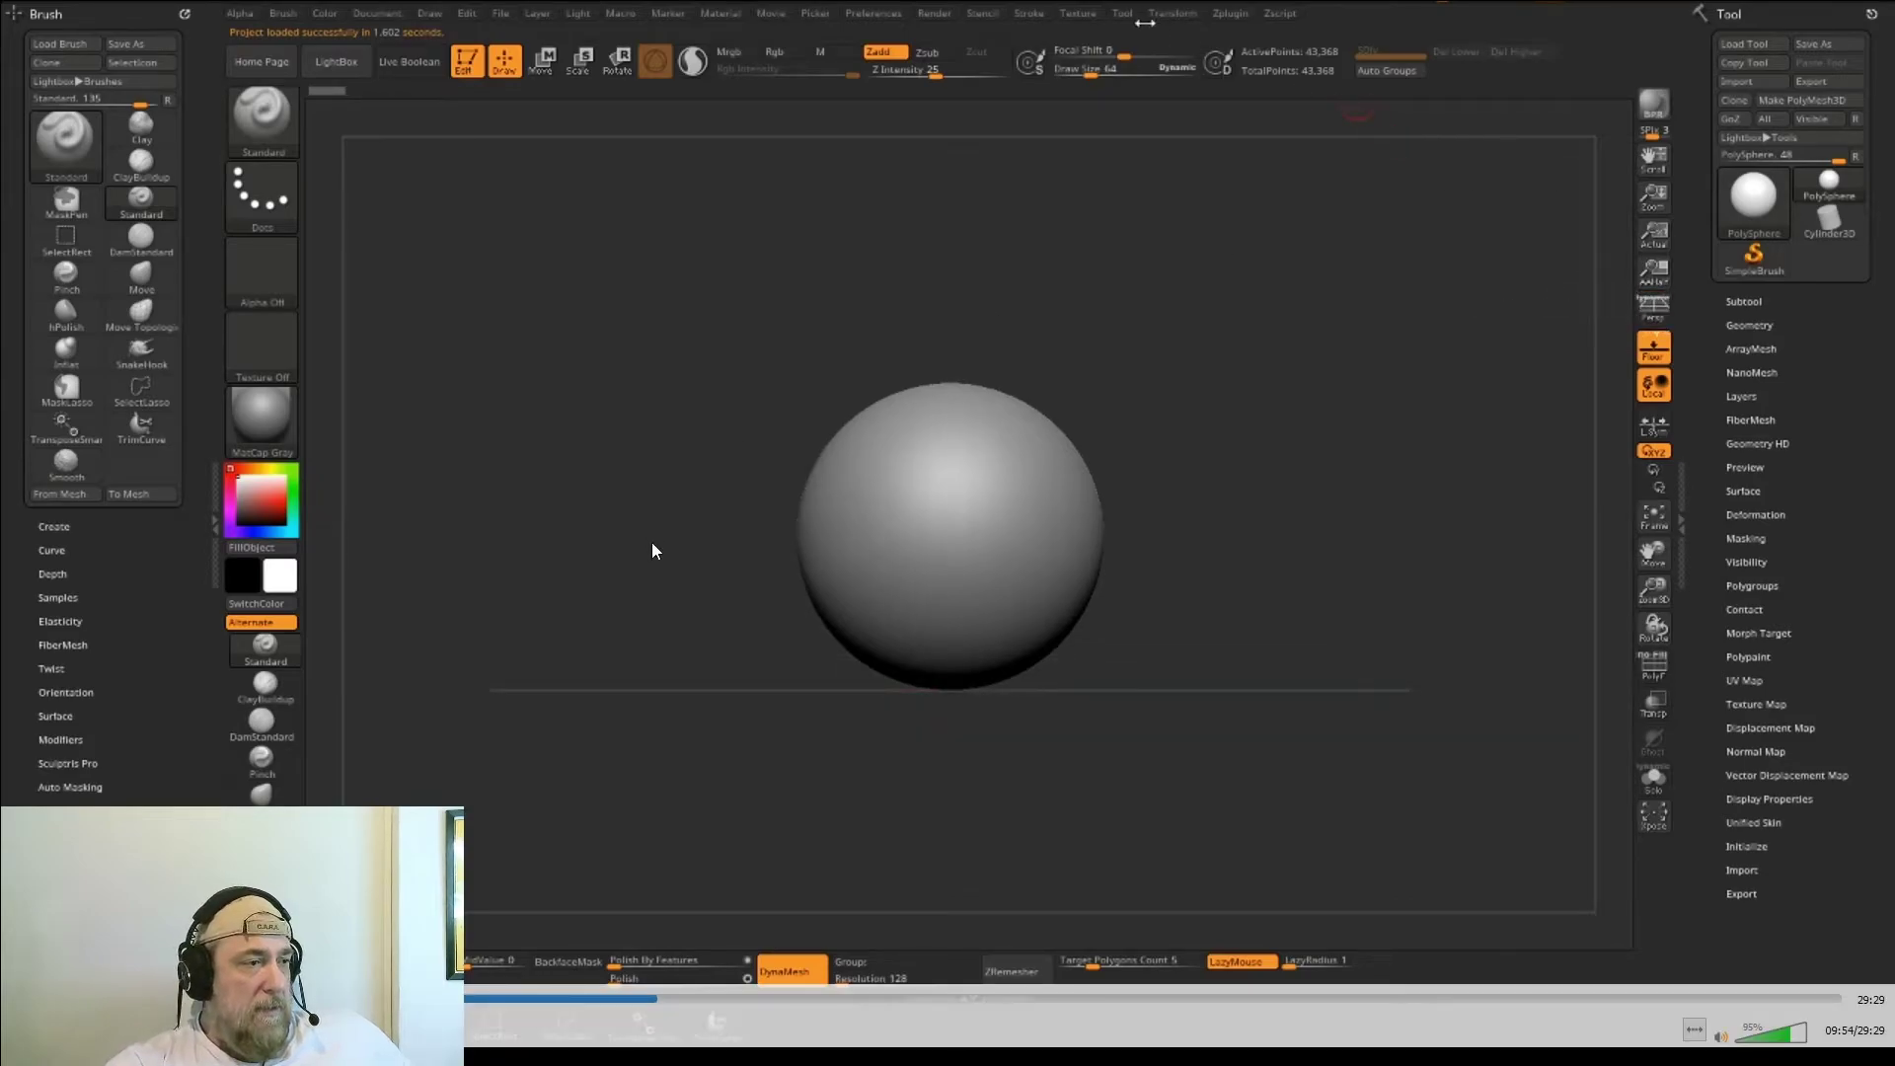
- Import side.jpg as a texture from the Refes folder inside Hellbound's Lord folder
left_click(1078, 14)
left_click(1126, 233)
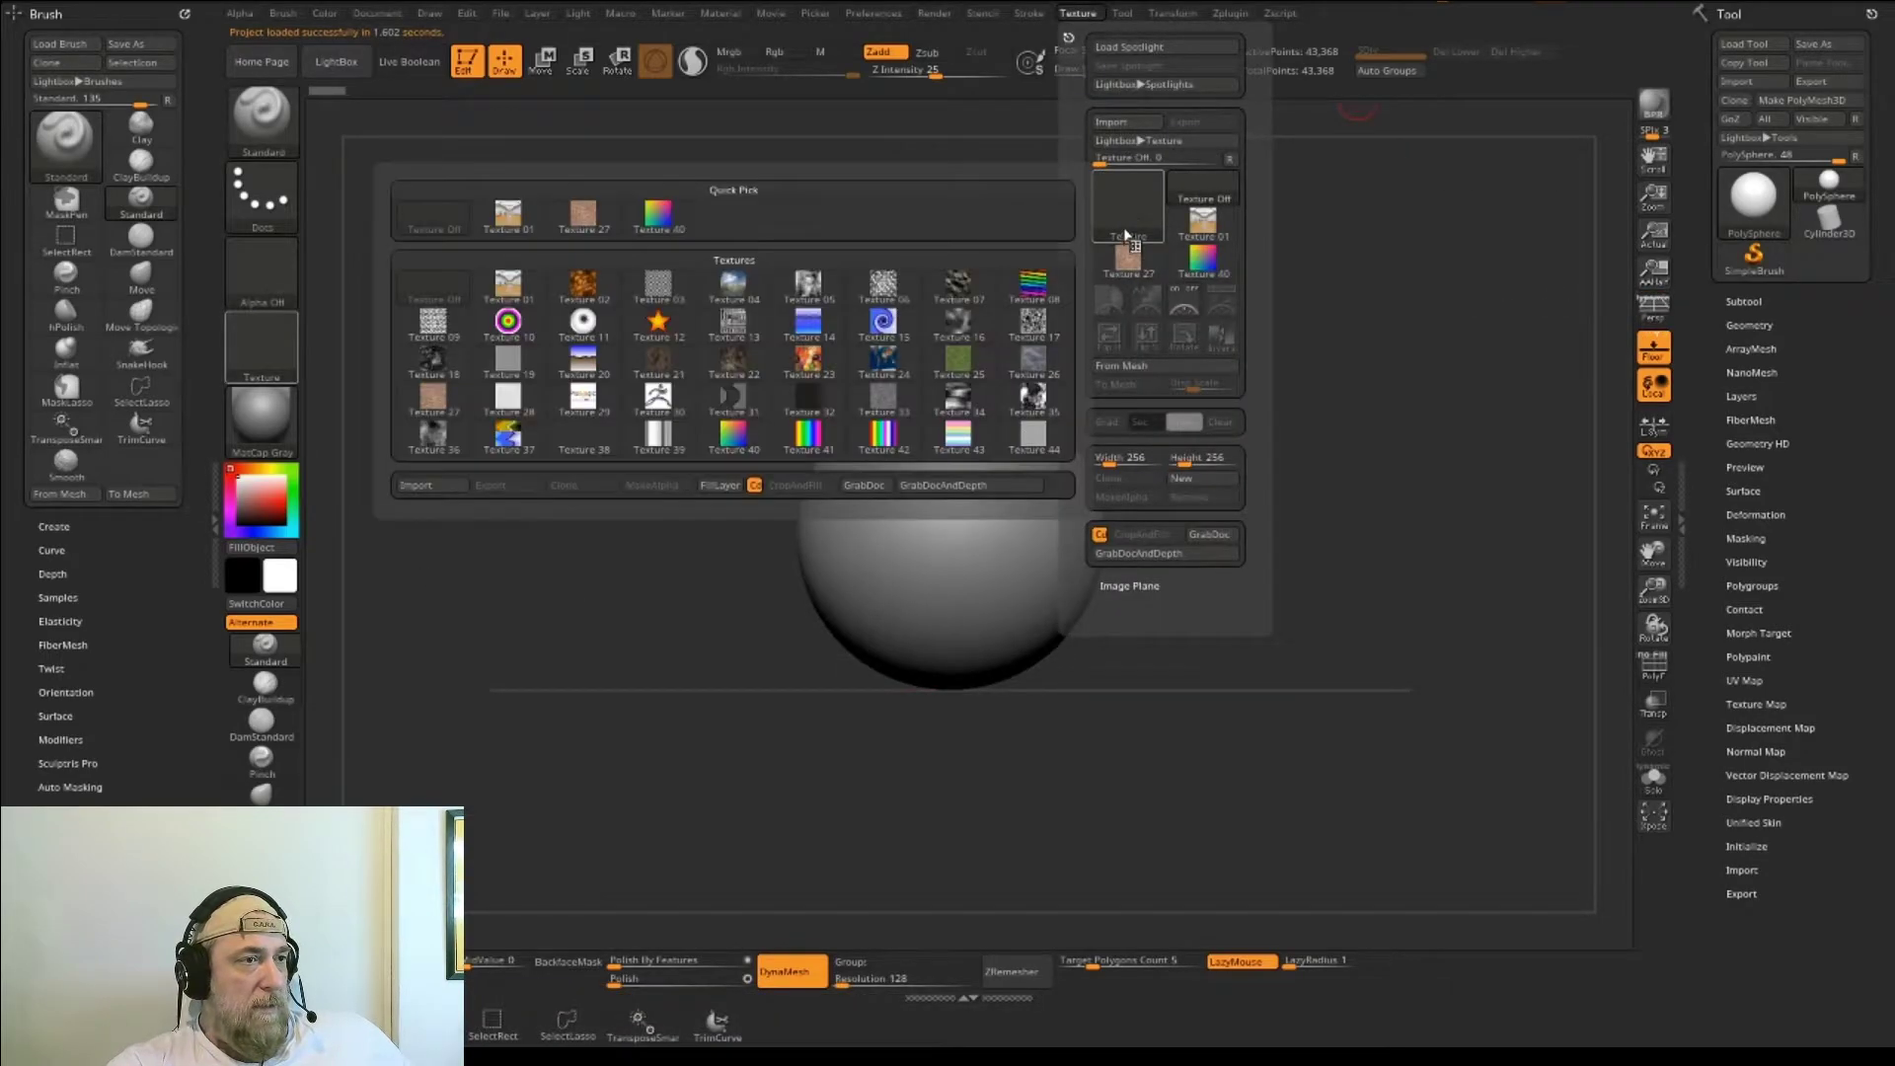
left_click(1149, 223)
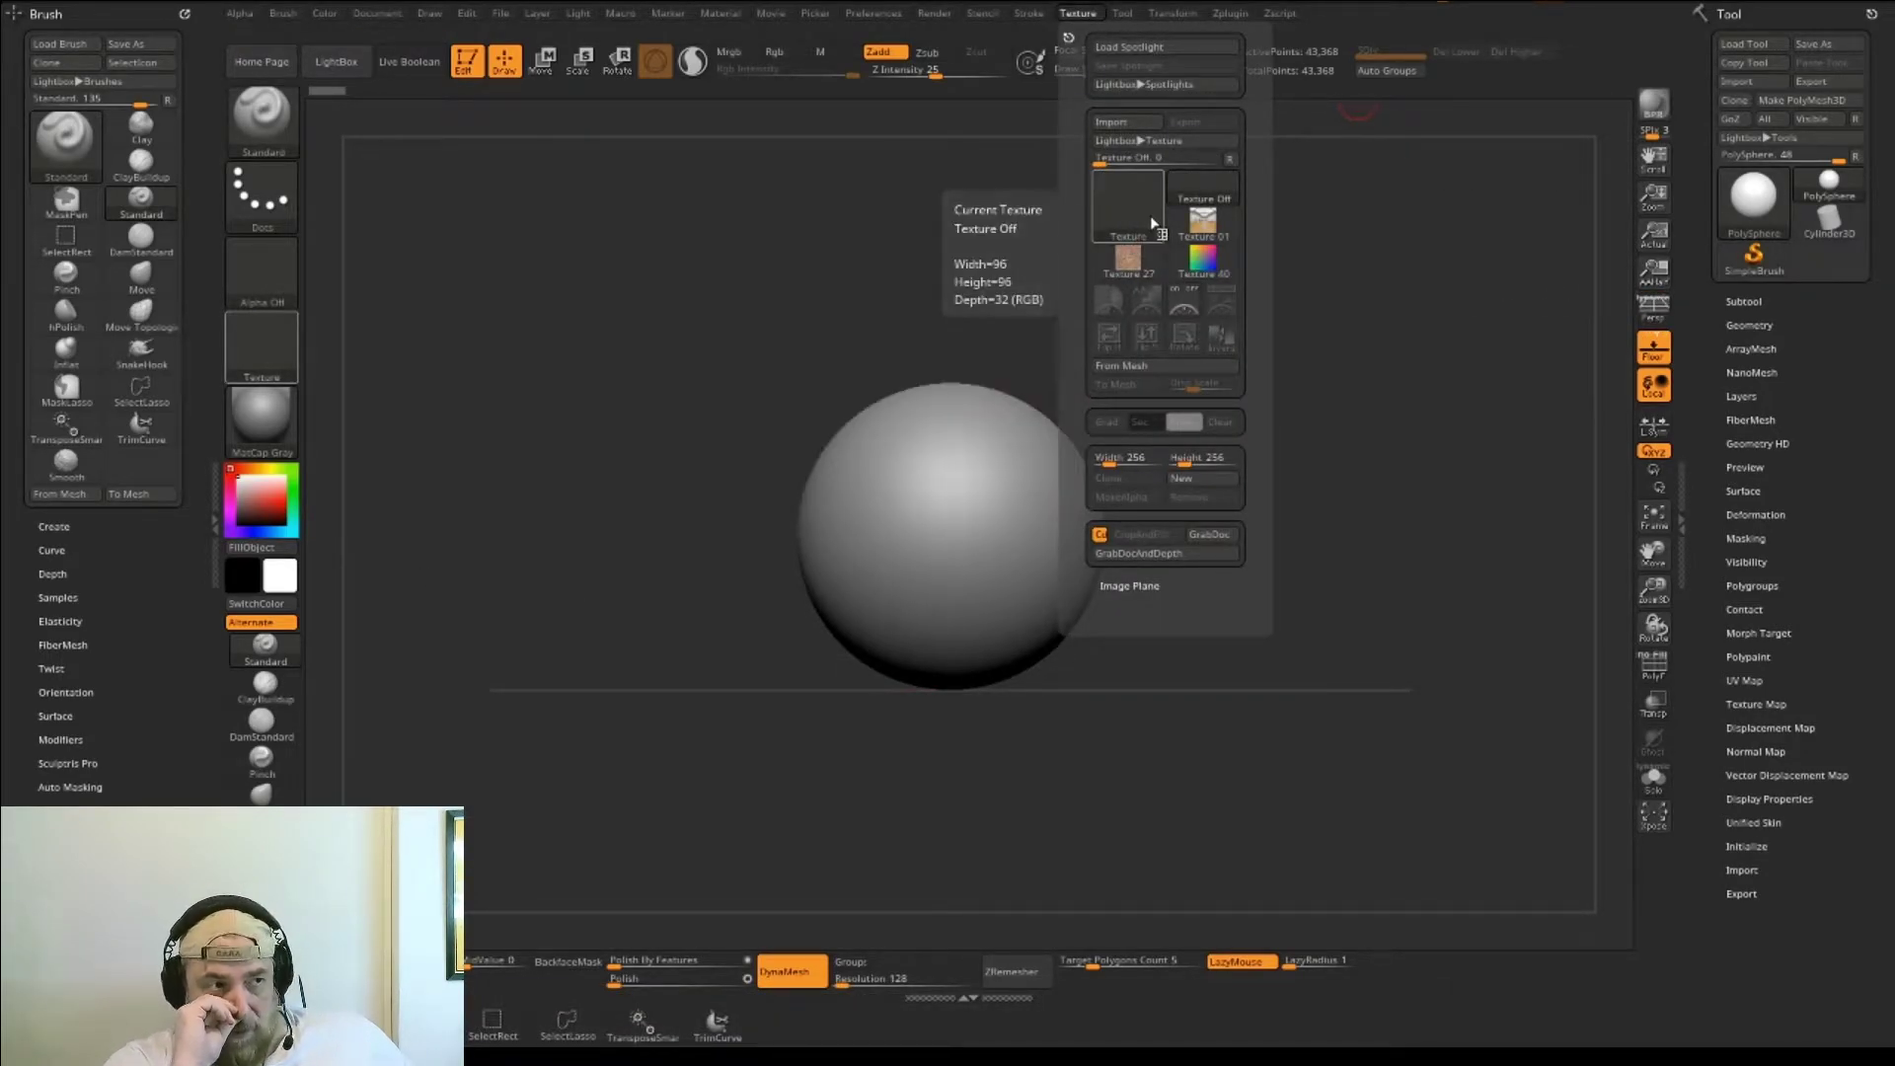
left_click(1151, 222)
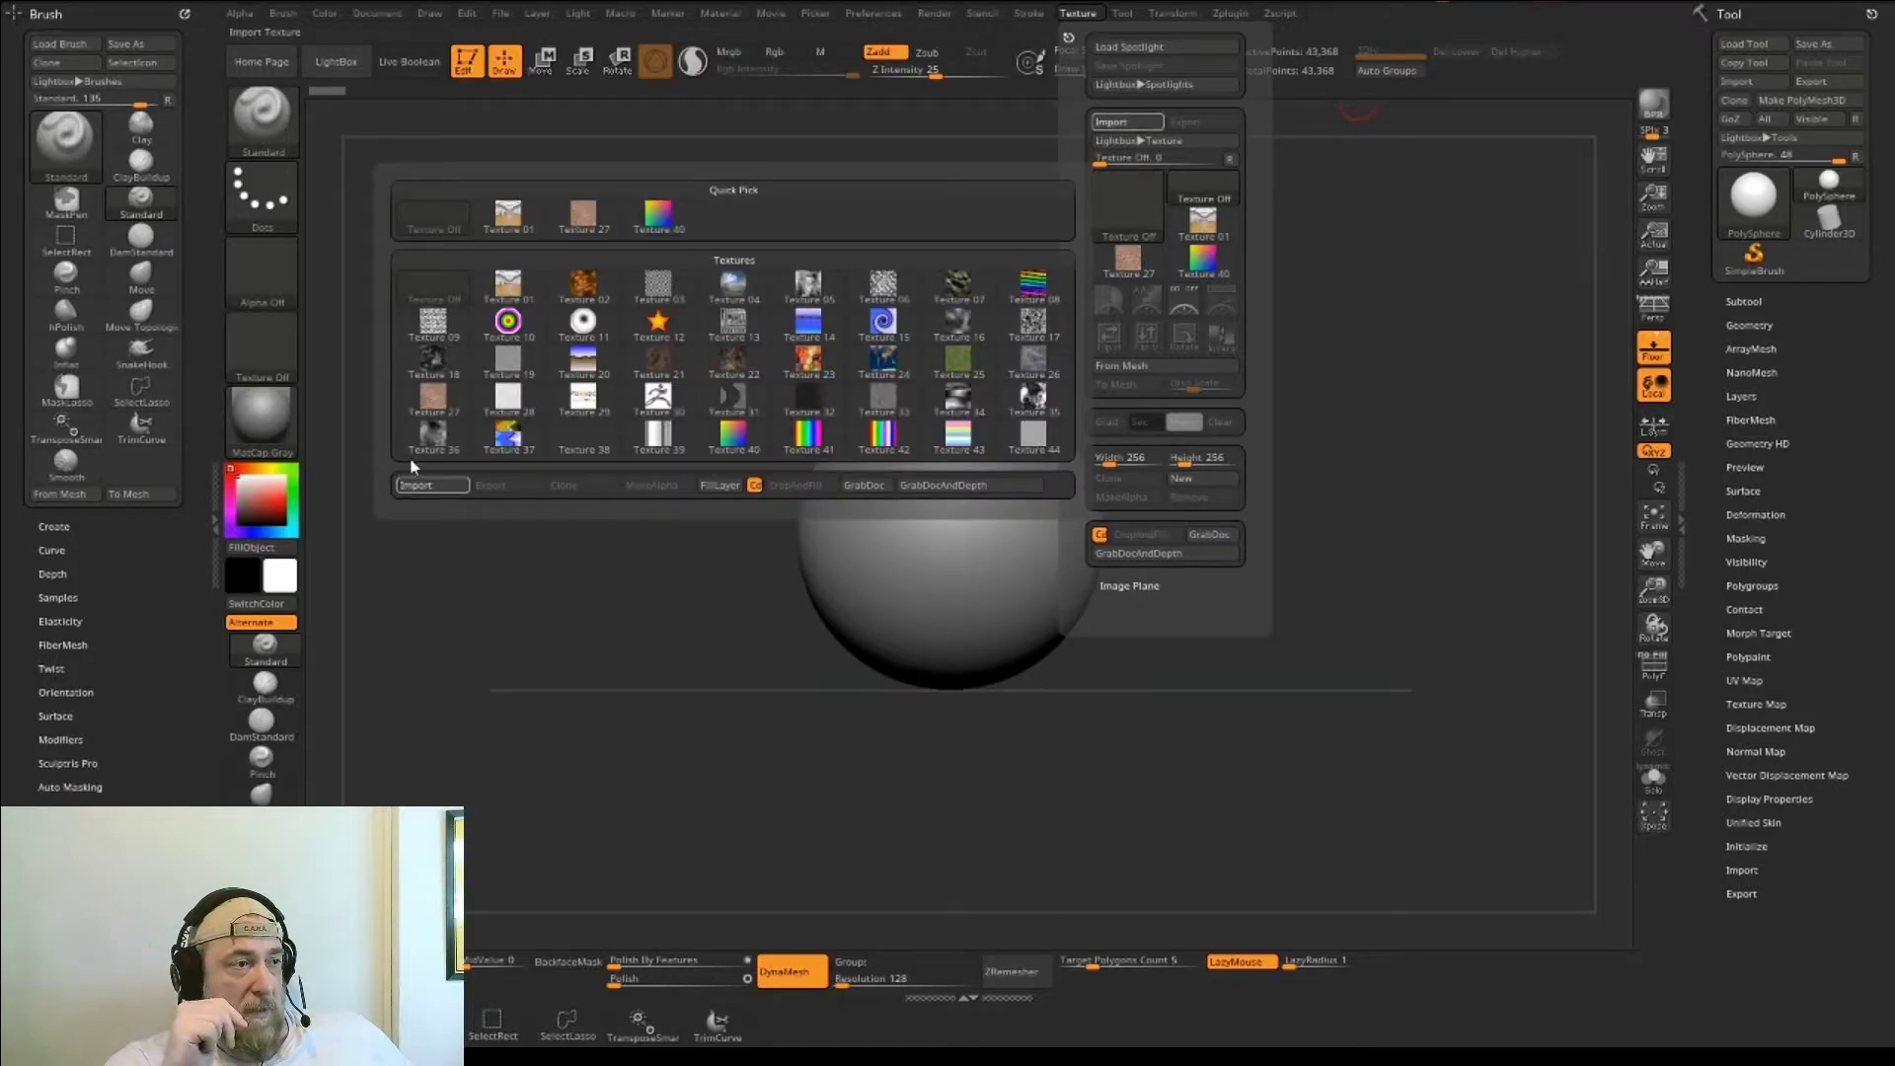
left_click(404, 482)
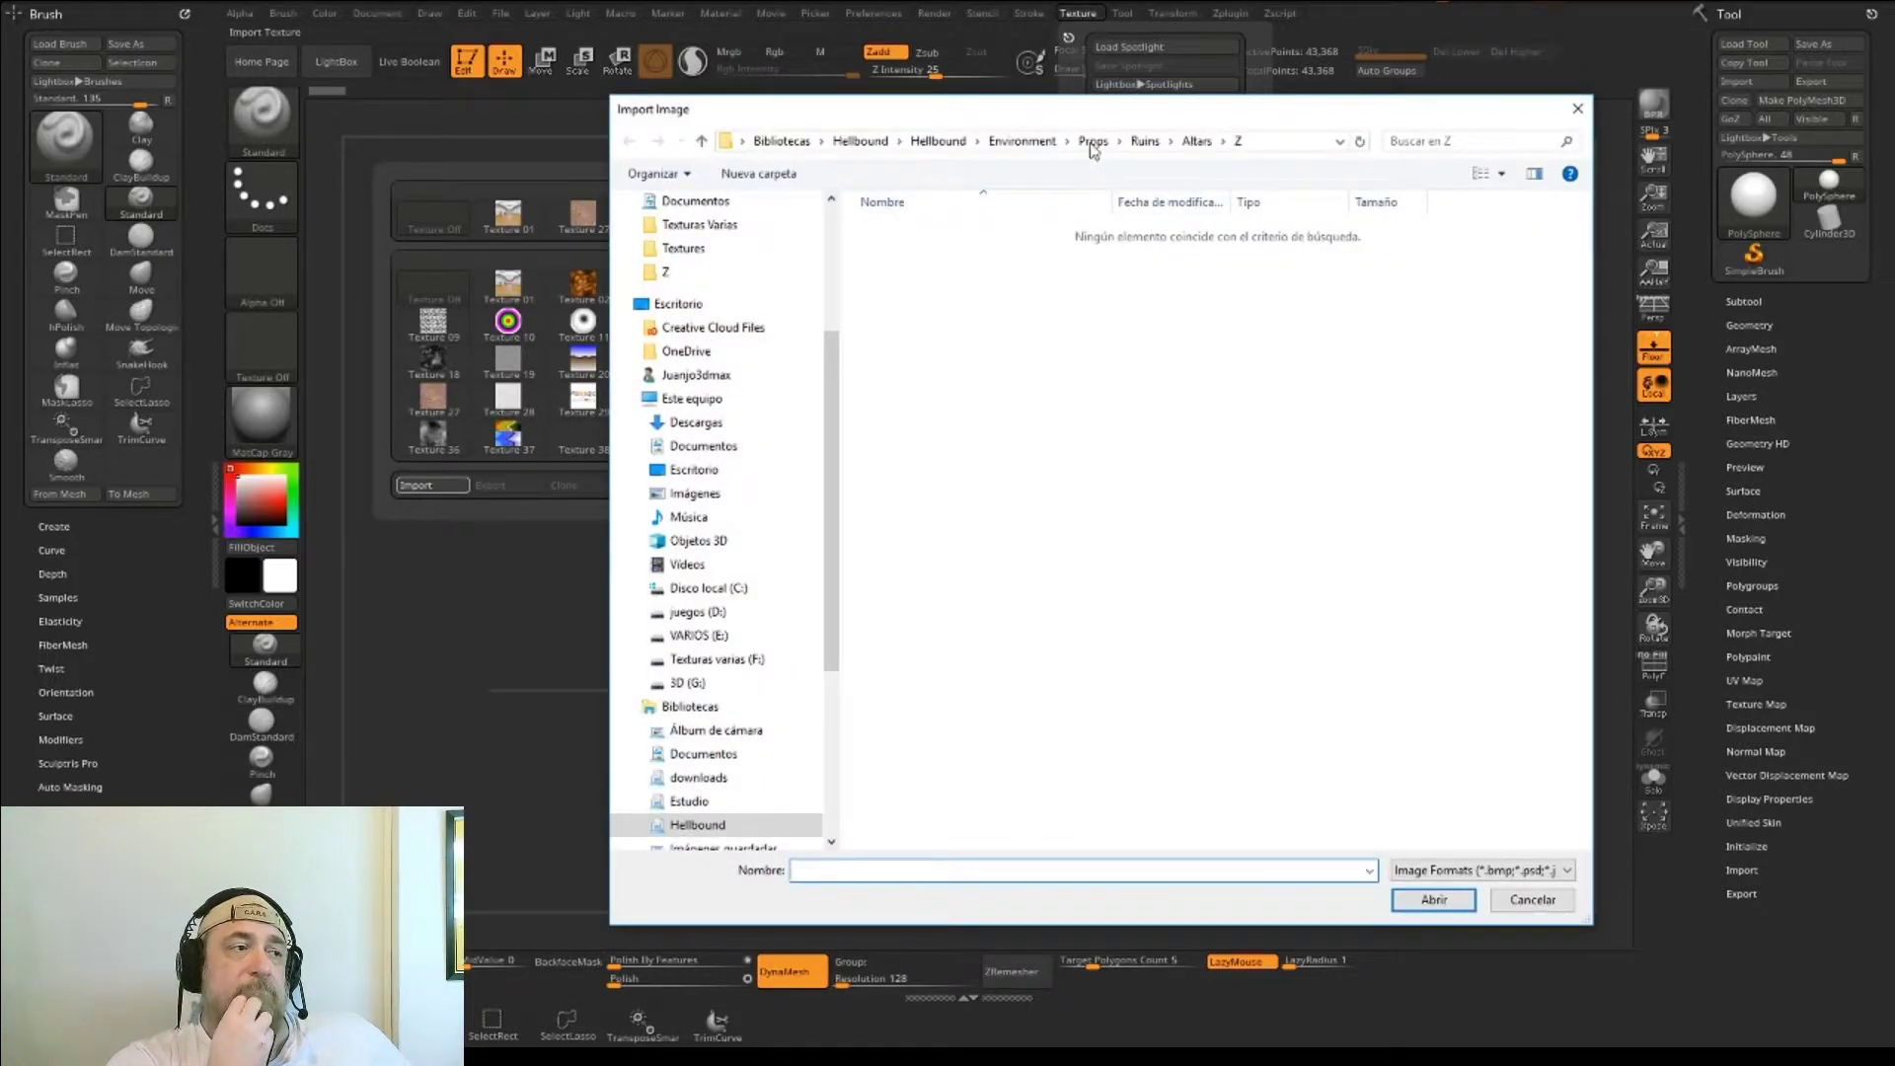
left_click(1026, 141)
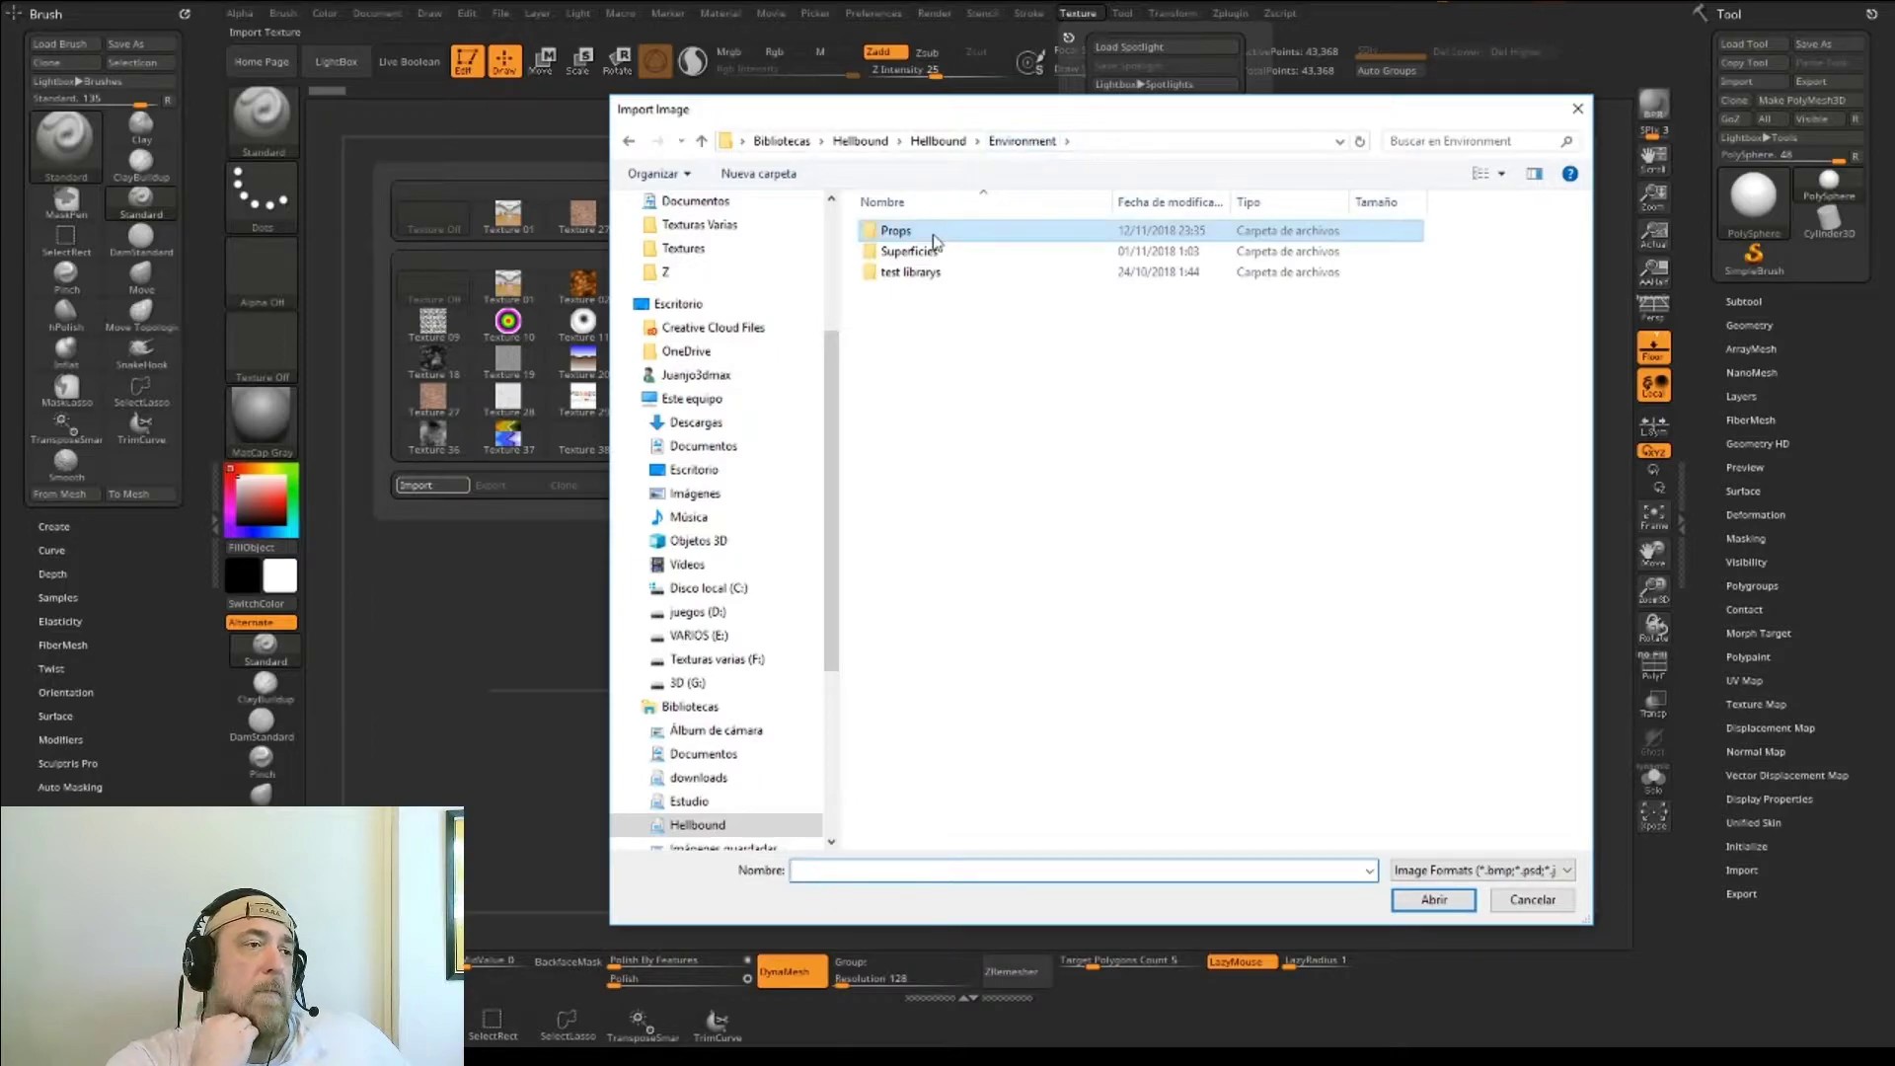
left_click(937, 141)
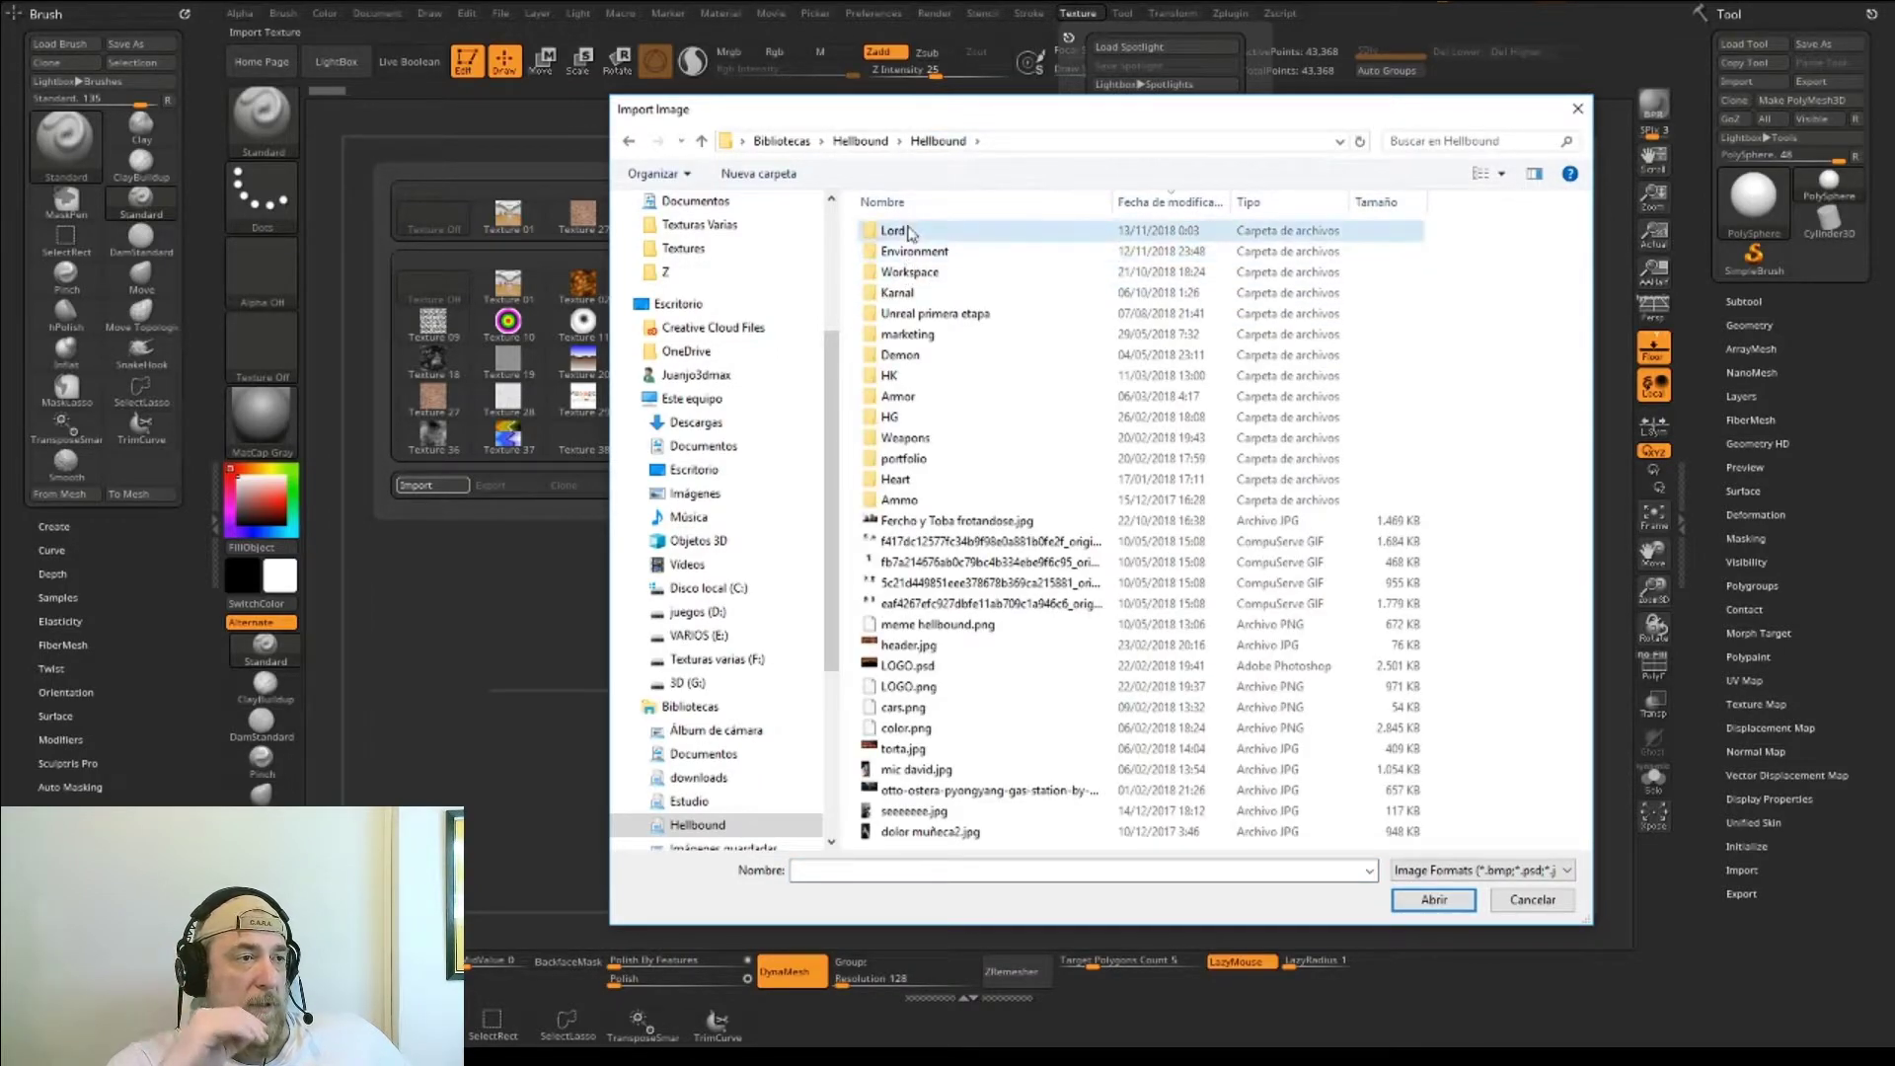
double_click(893, 230)
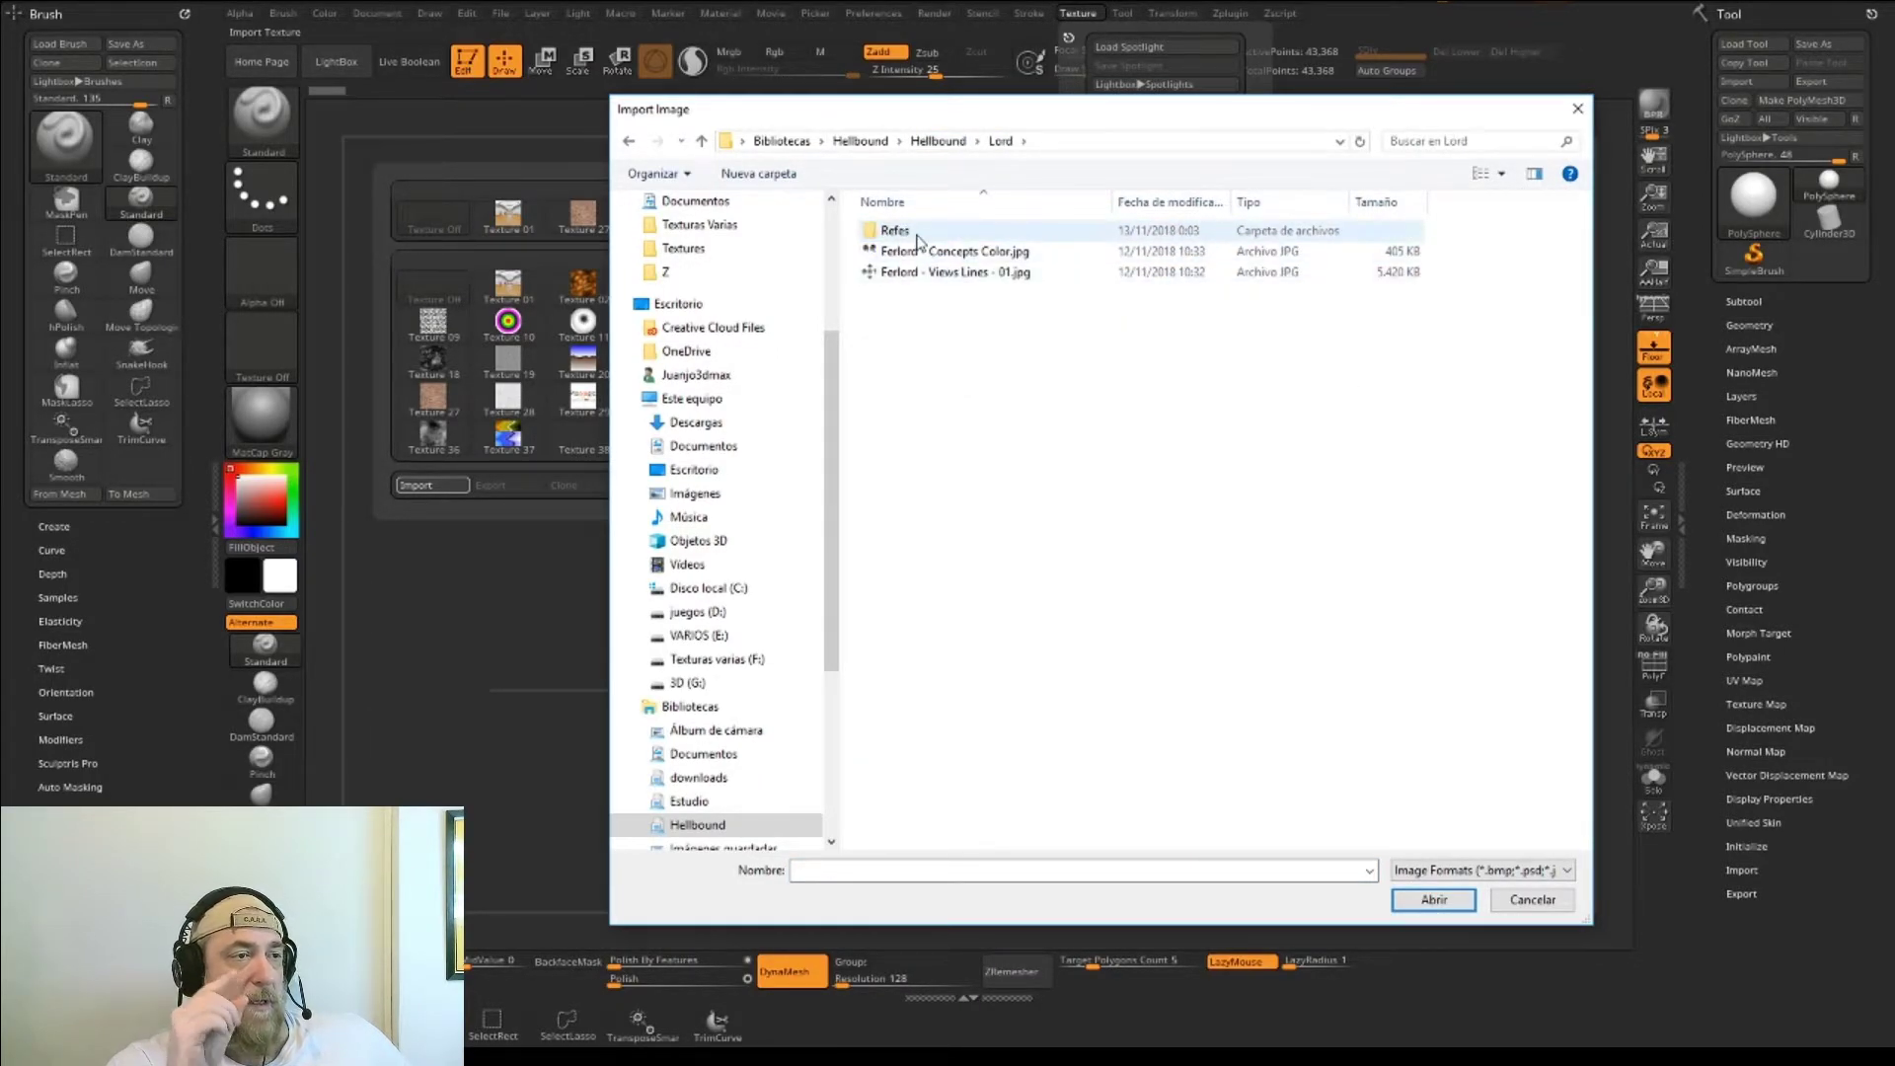
double_click(910, 233)
left_click(928, 229)
double_click(928, 230)
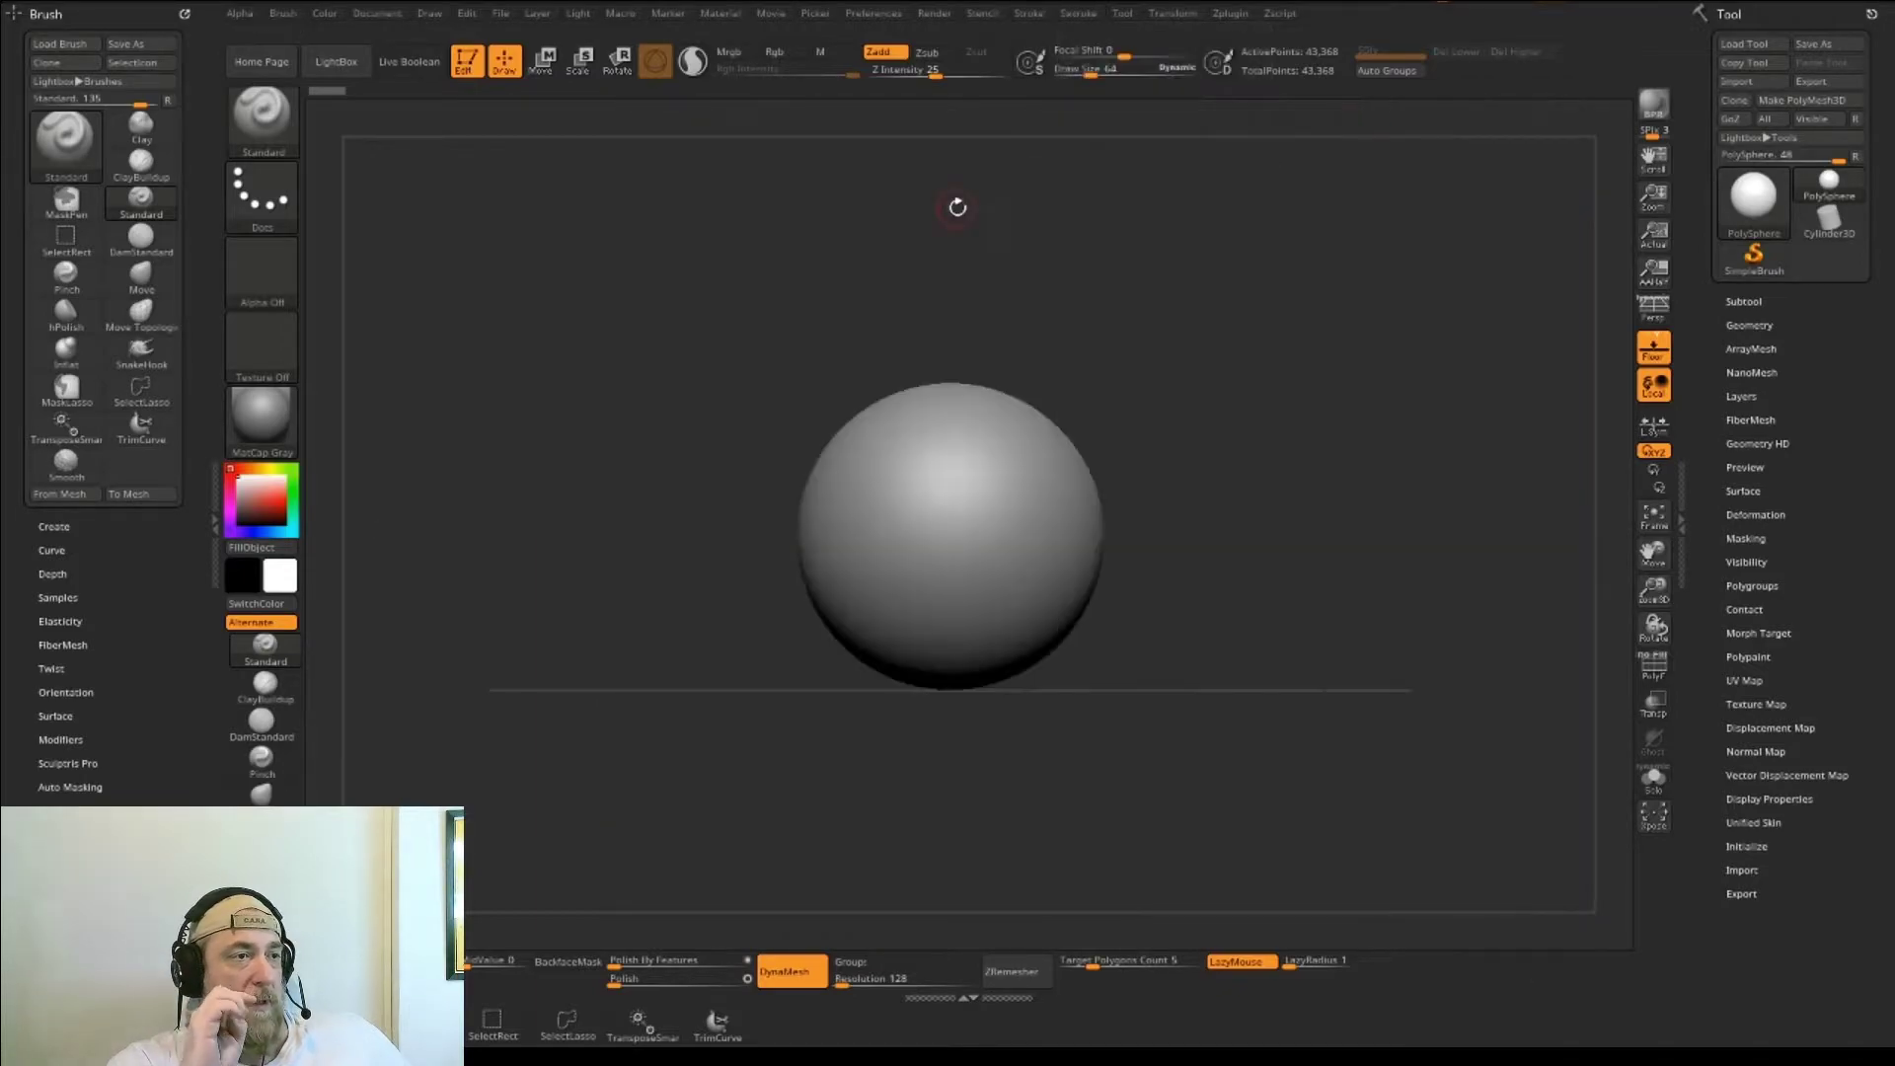
- Dock the Texture palette in the side tray above the Brush palette
left_click(1121, 13)
left_click(1120, 37)
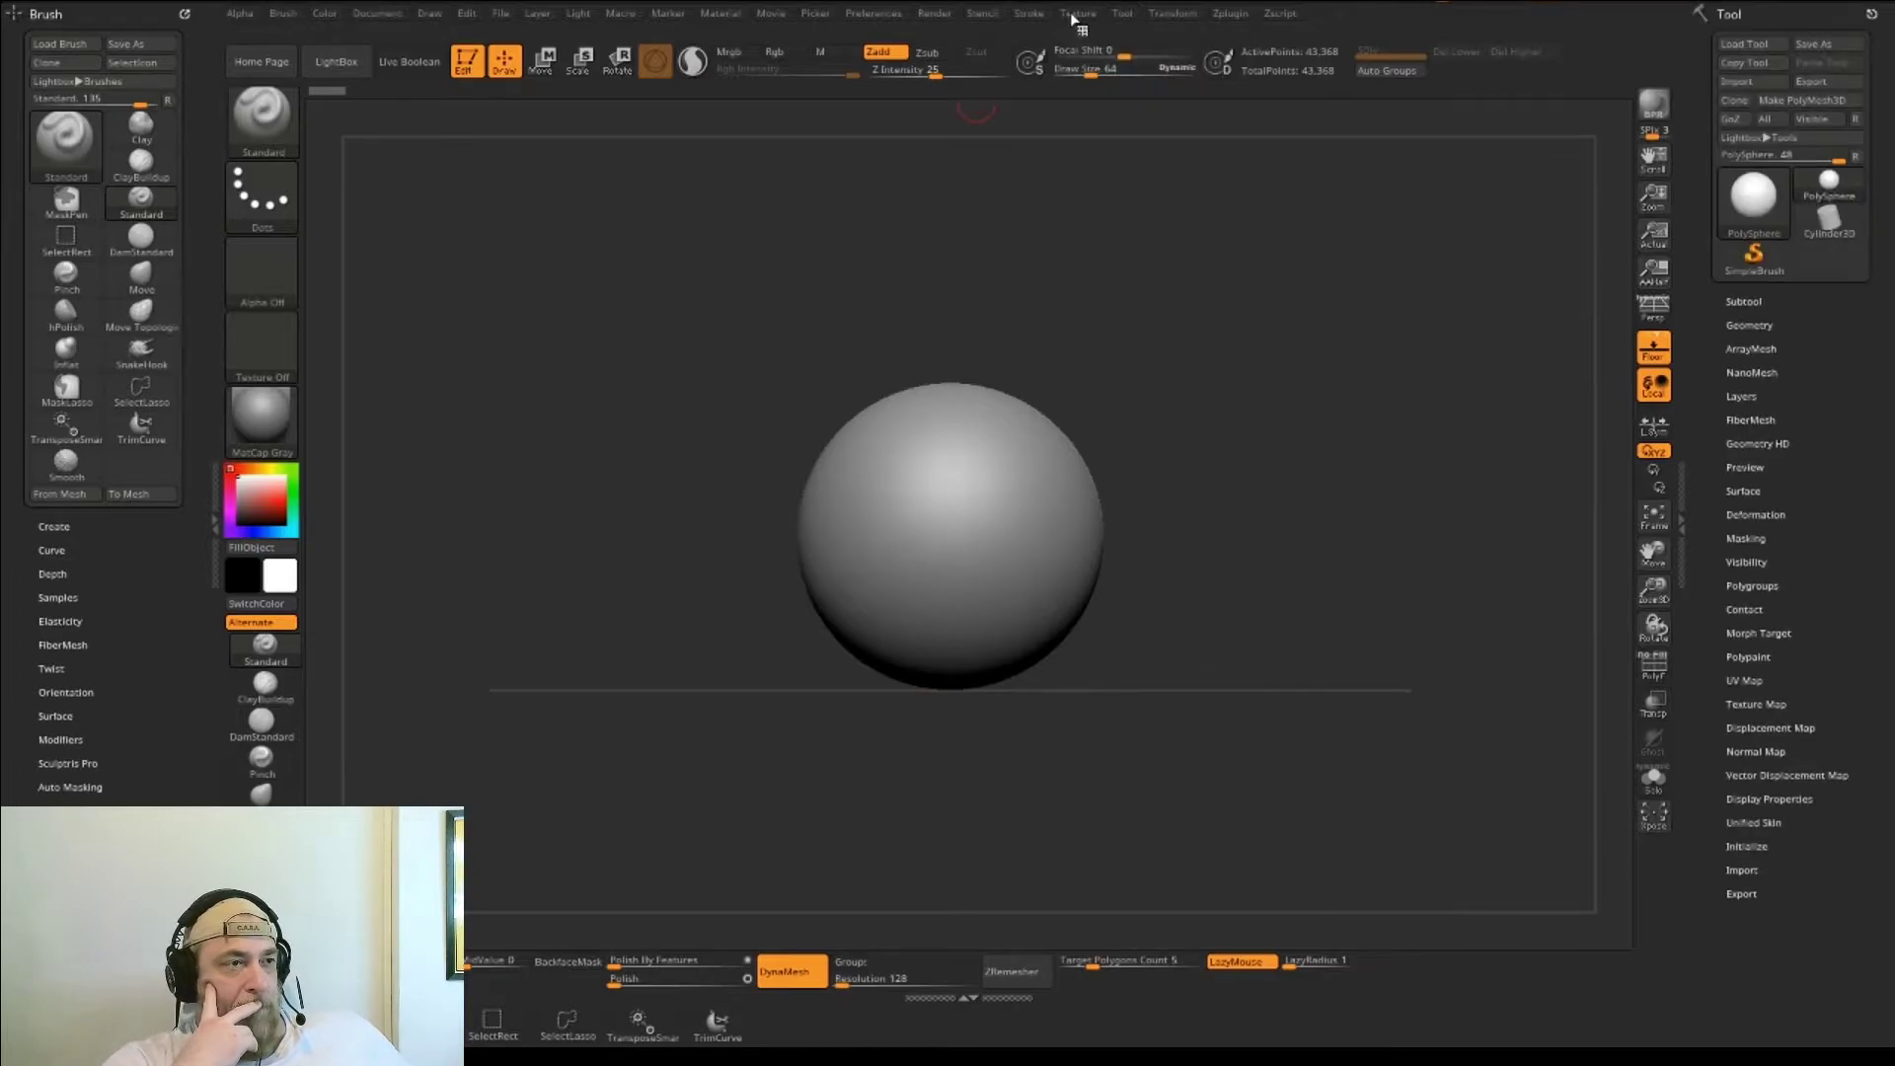
left_click(1076, 20)
left_click(1071, 36)
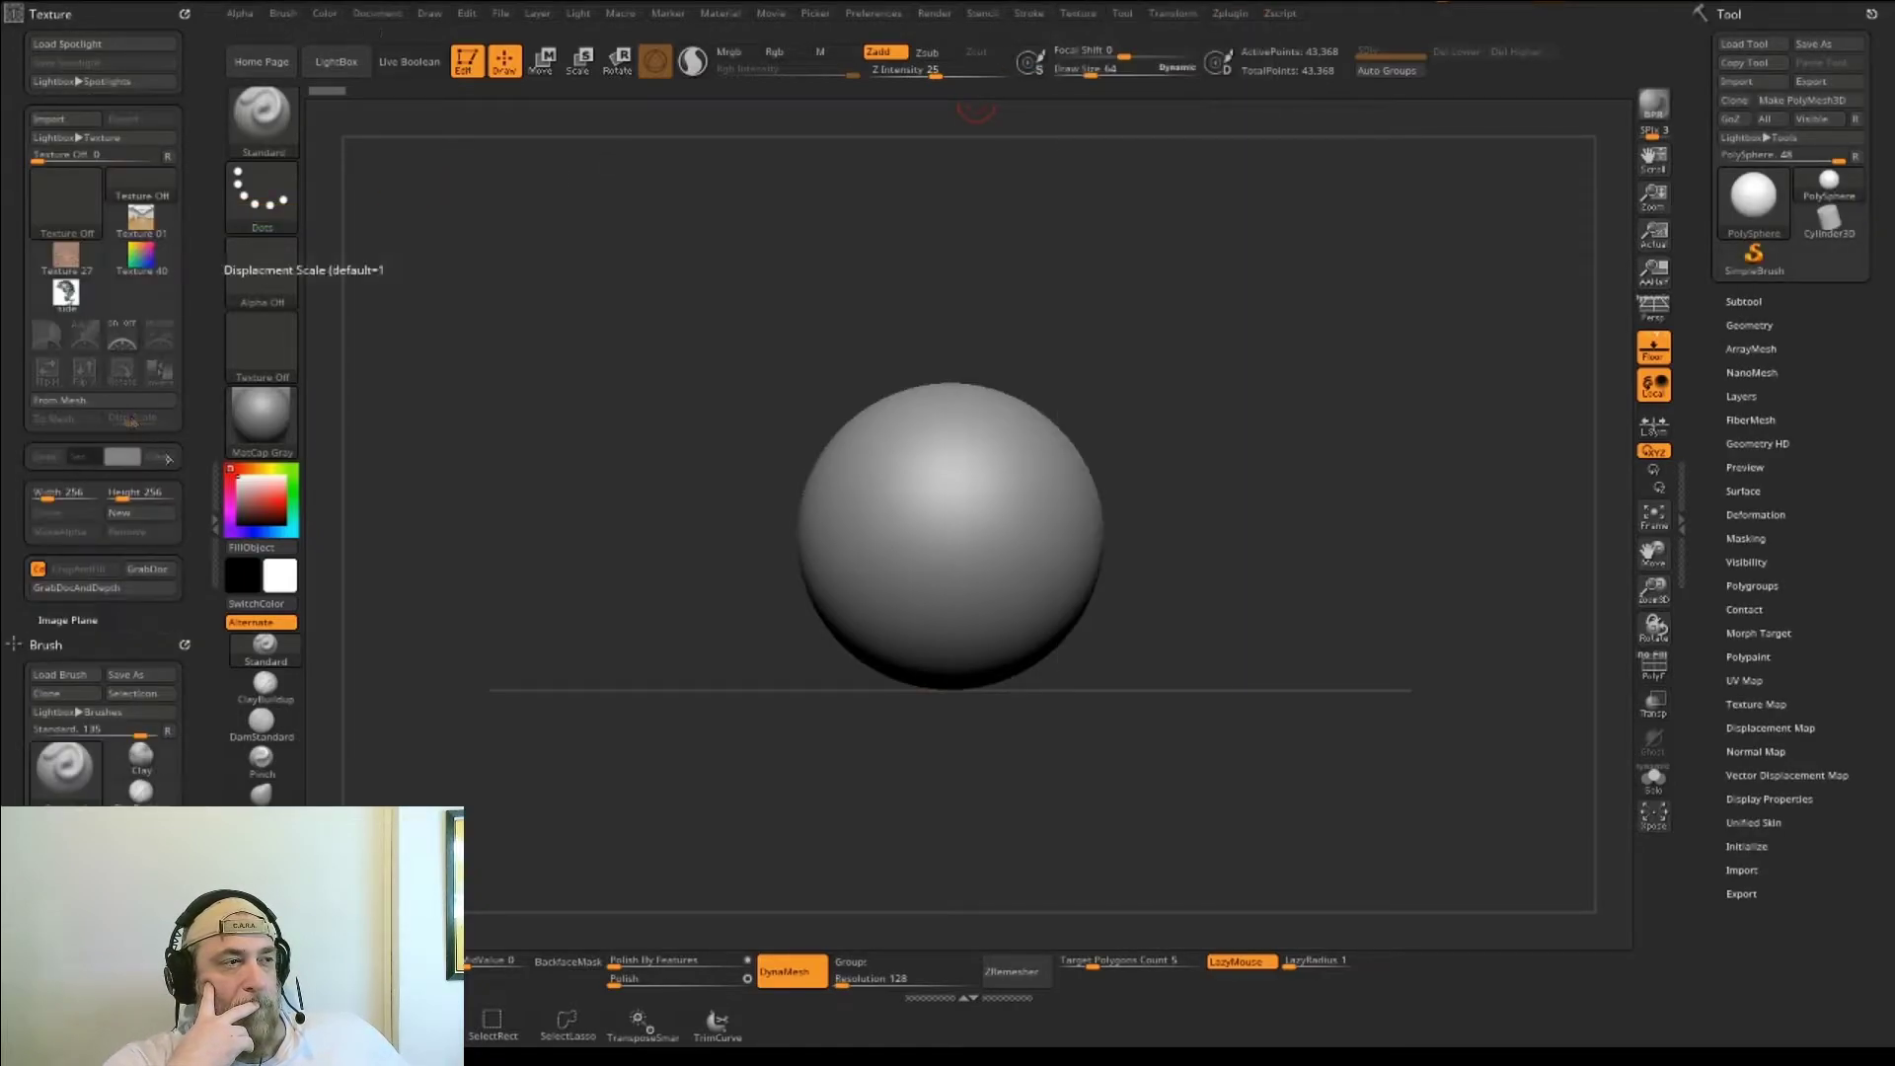
- Add the side texture to SpotLight, hide the LightBox and flip the image horizontally
left_click(66, 292)
left_click(158, 337)
left_click(336, 62)
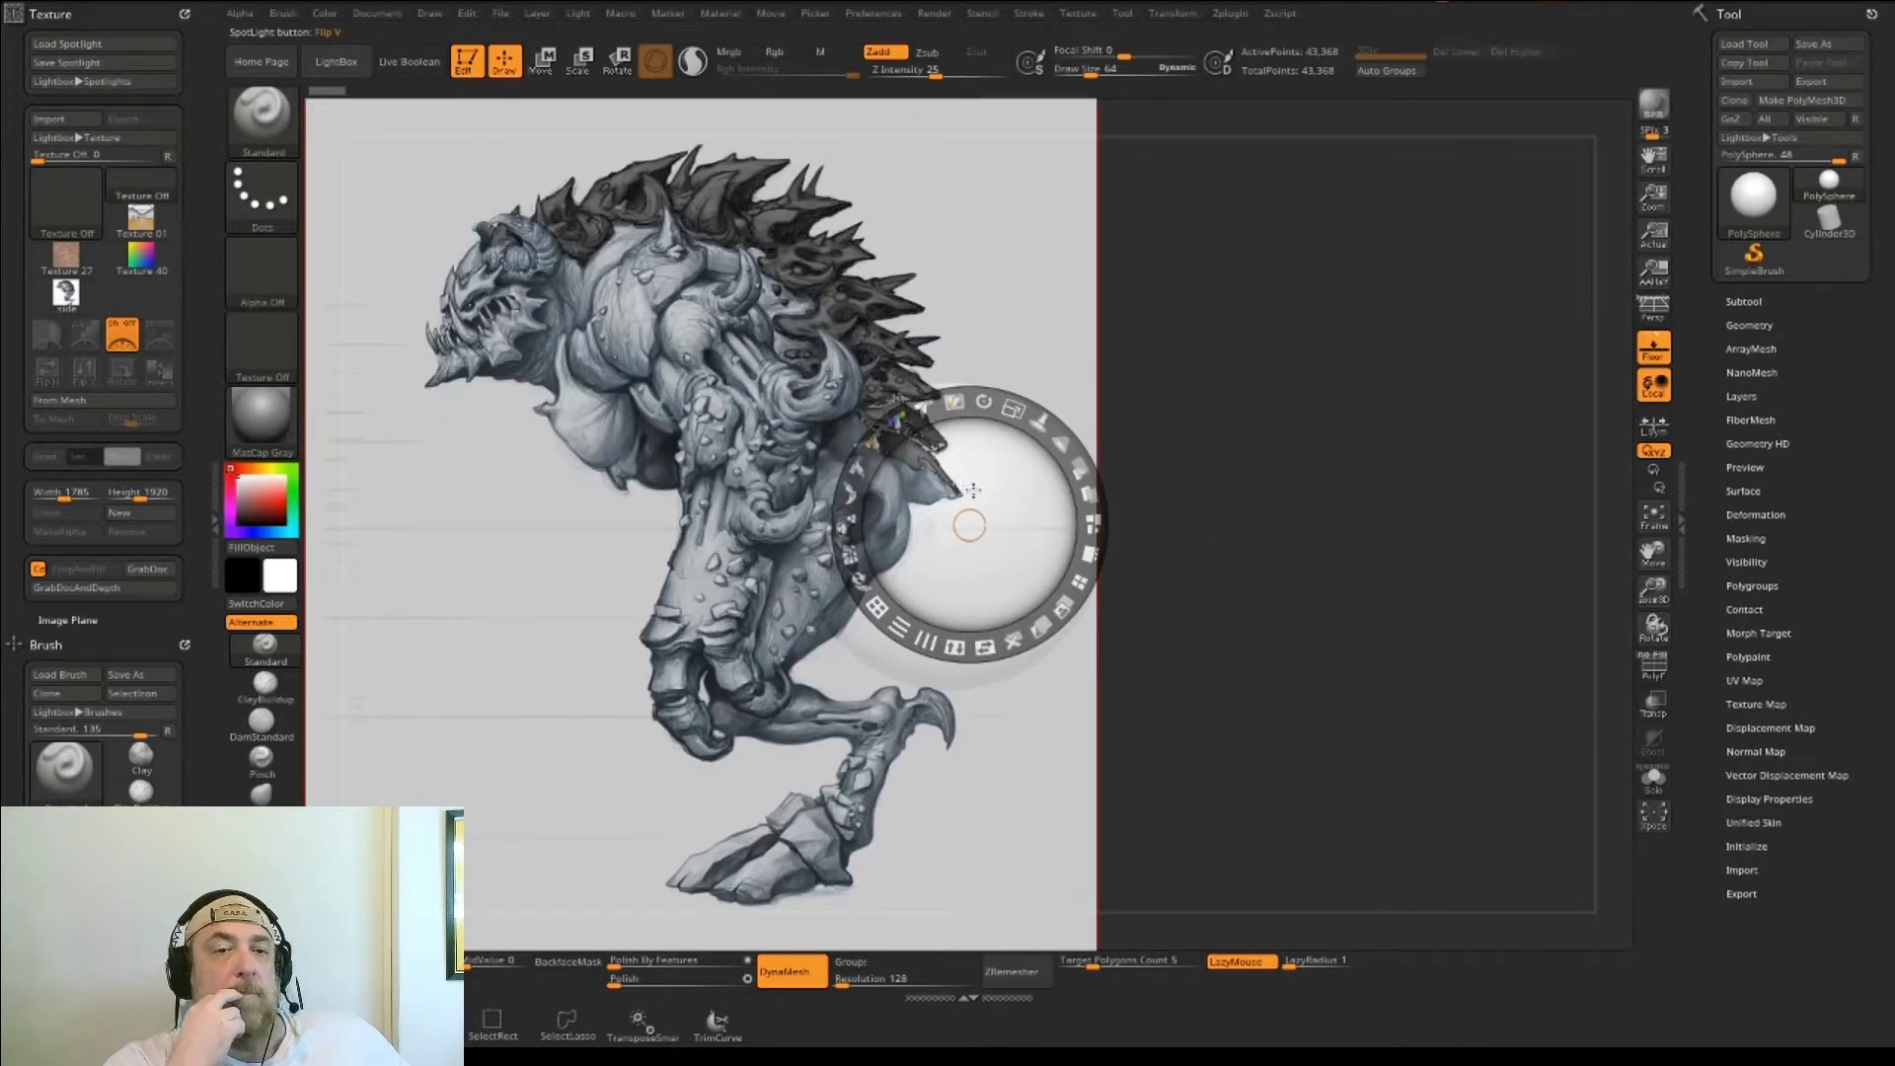
left_click(984, 647)
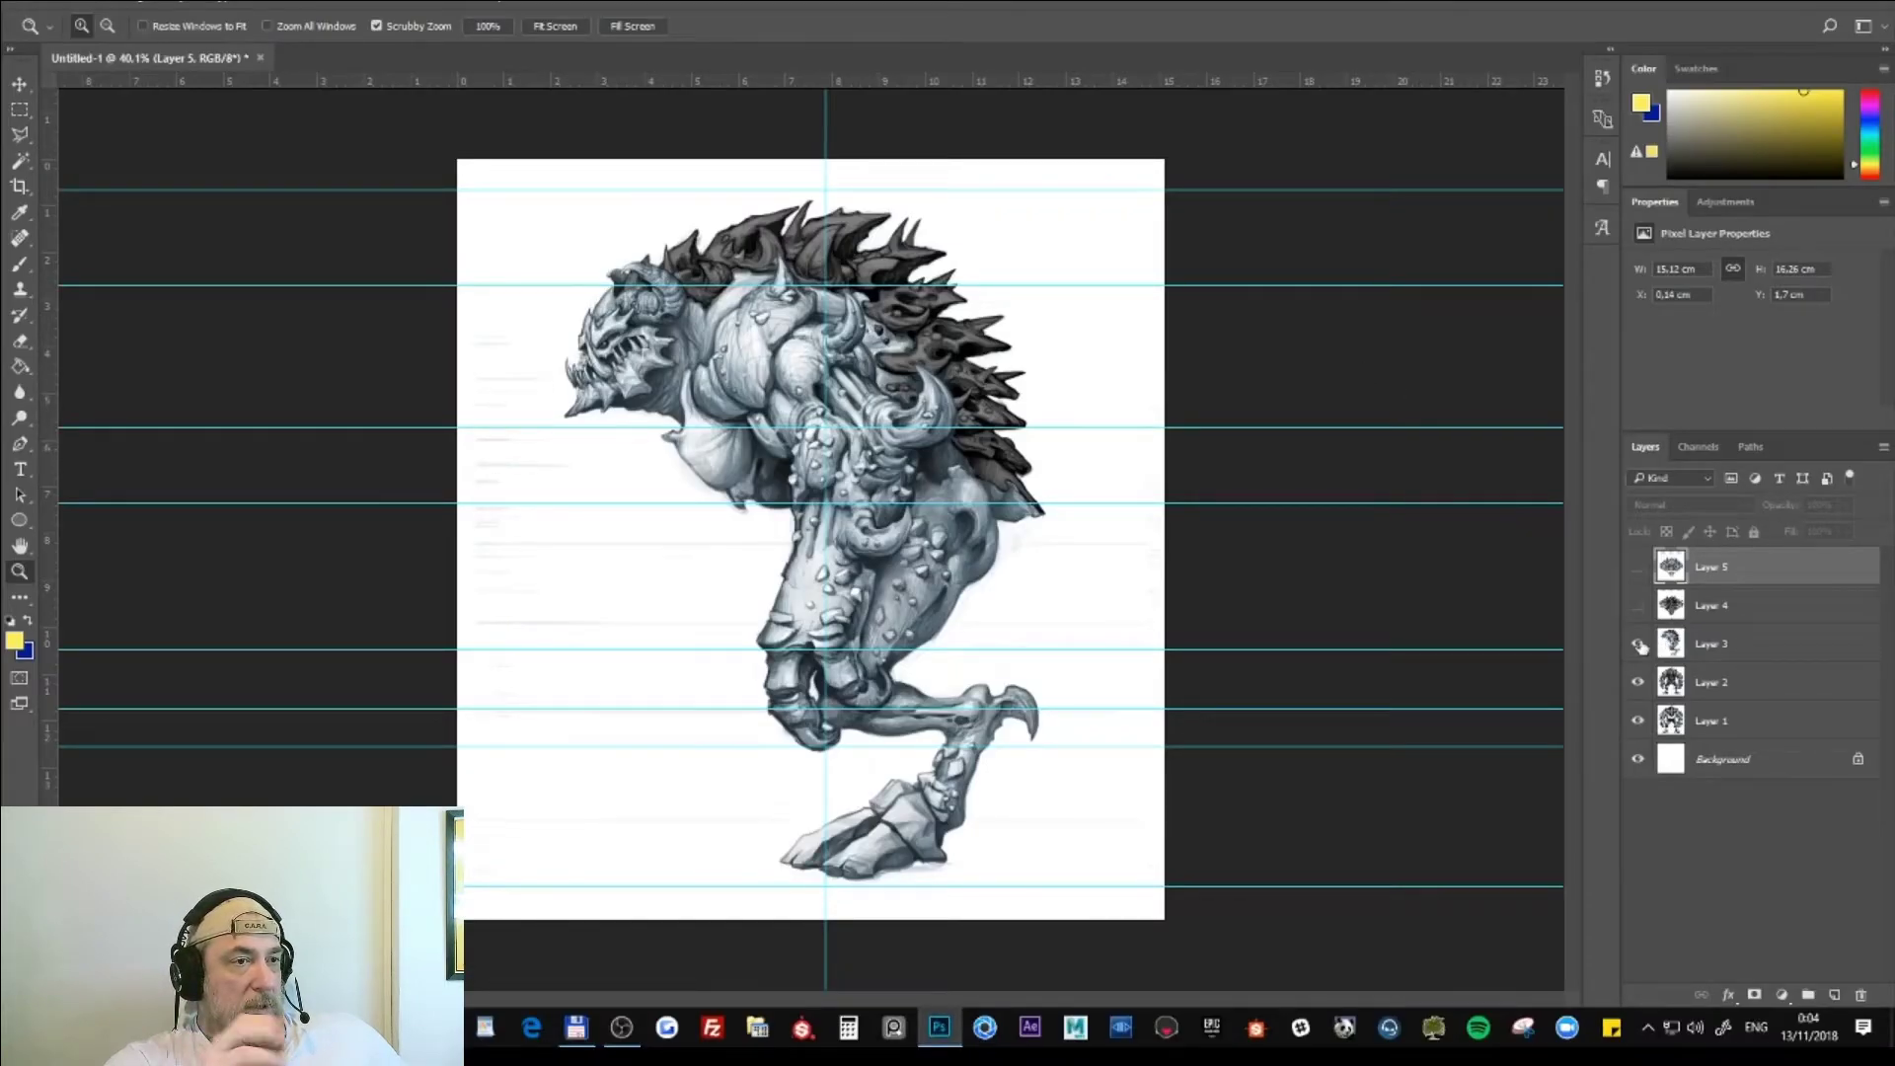
- Back in Photoshop, hide Layers 3 and 2 and select Layer 1 with the front view
left_click(1638, 643)
left_click(1638, 681)
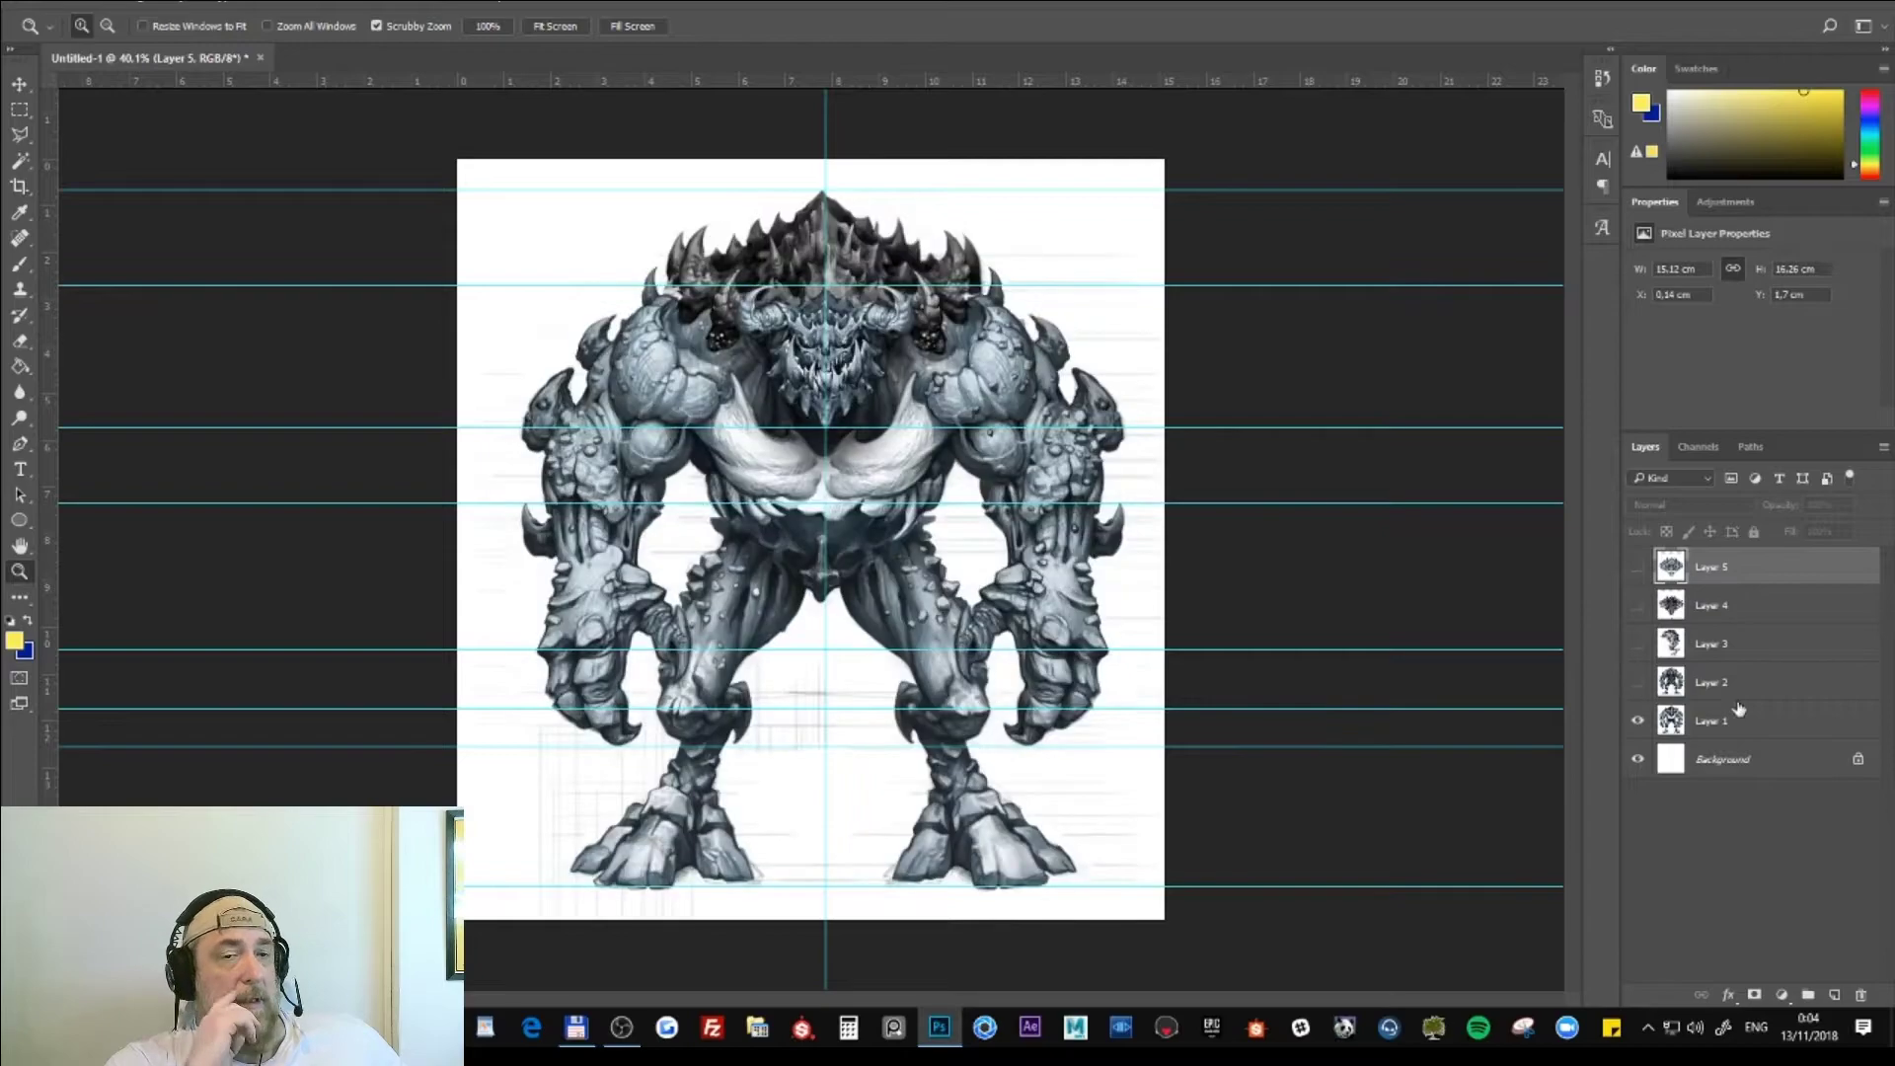
left_click(1750, 721)
- Save a copy of the front view as a JPEG named front in the Refes folder at quality 8
left_click(54, 6)
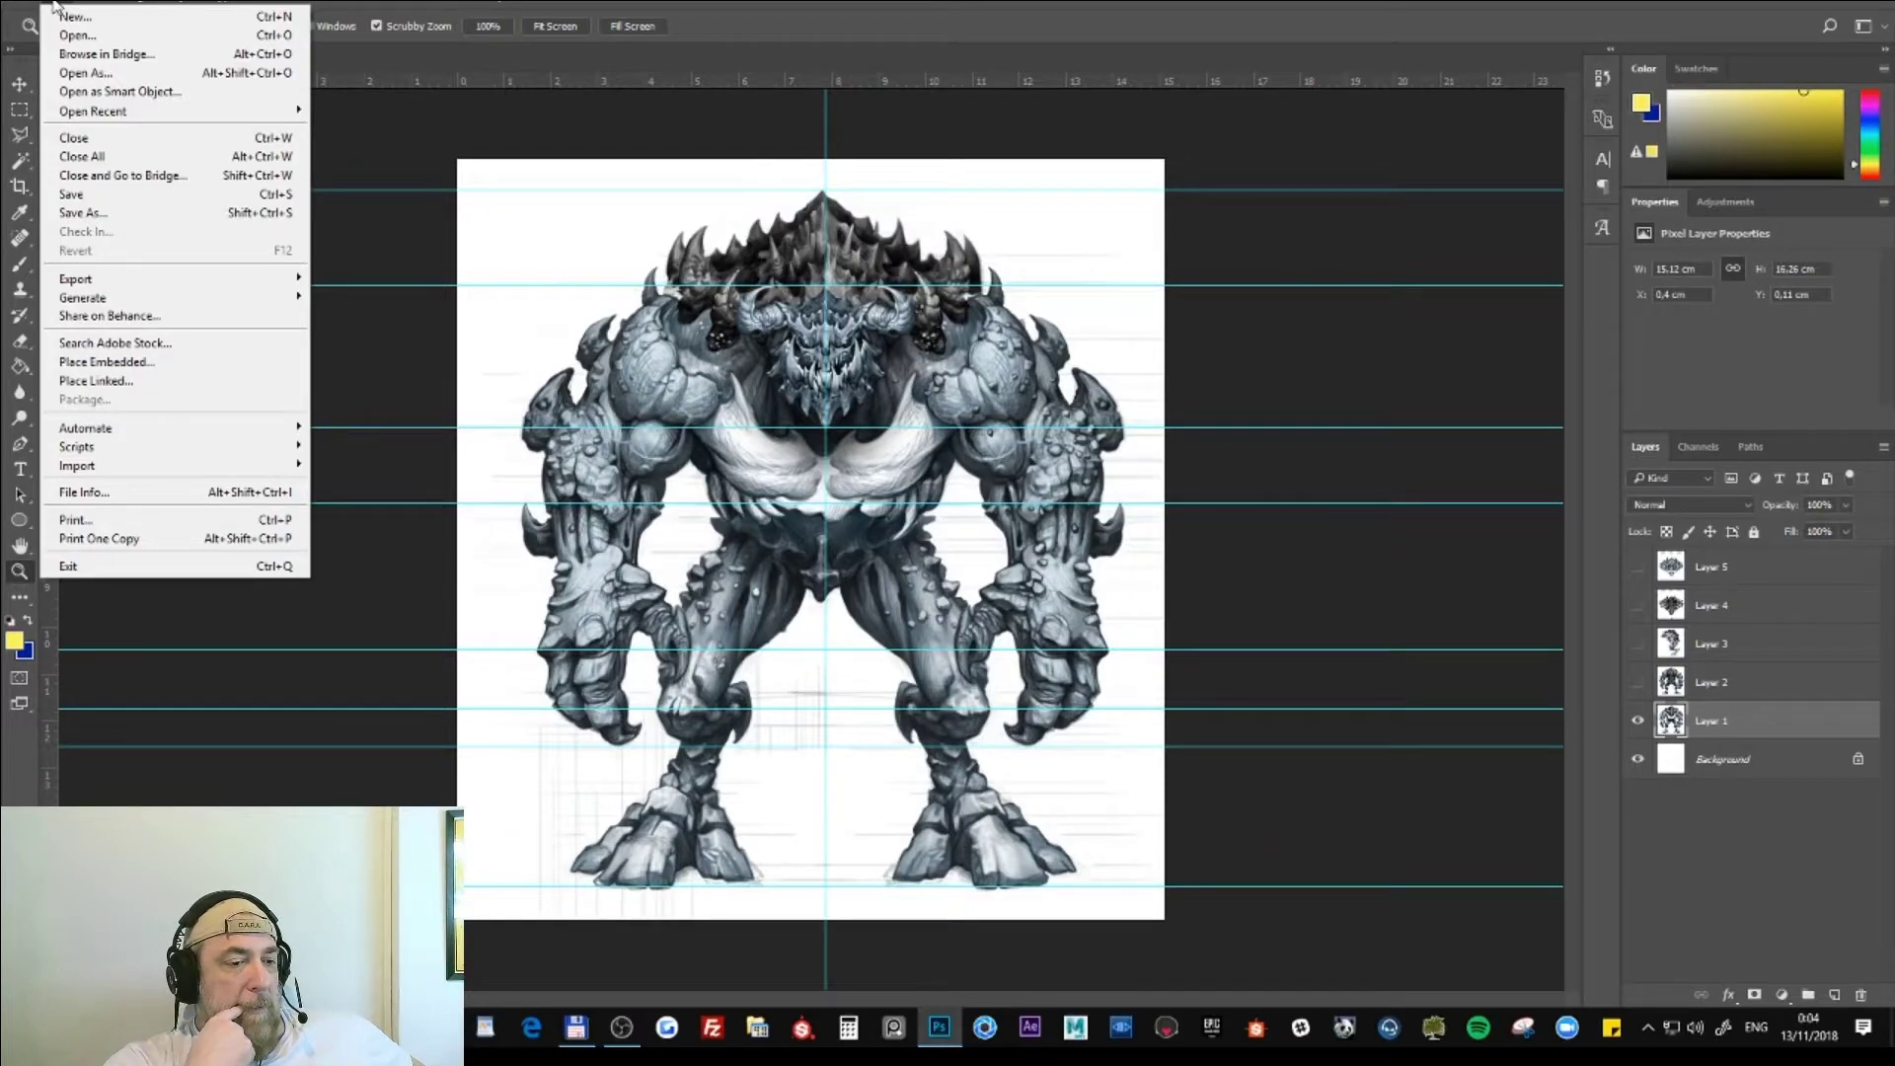
left_click(99, 216)
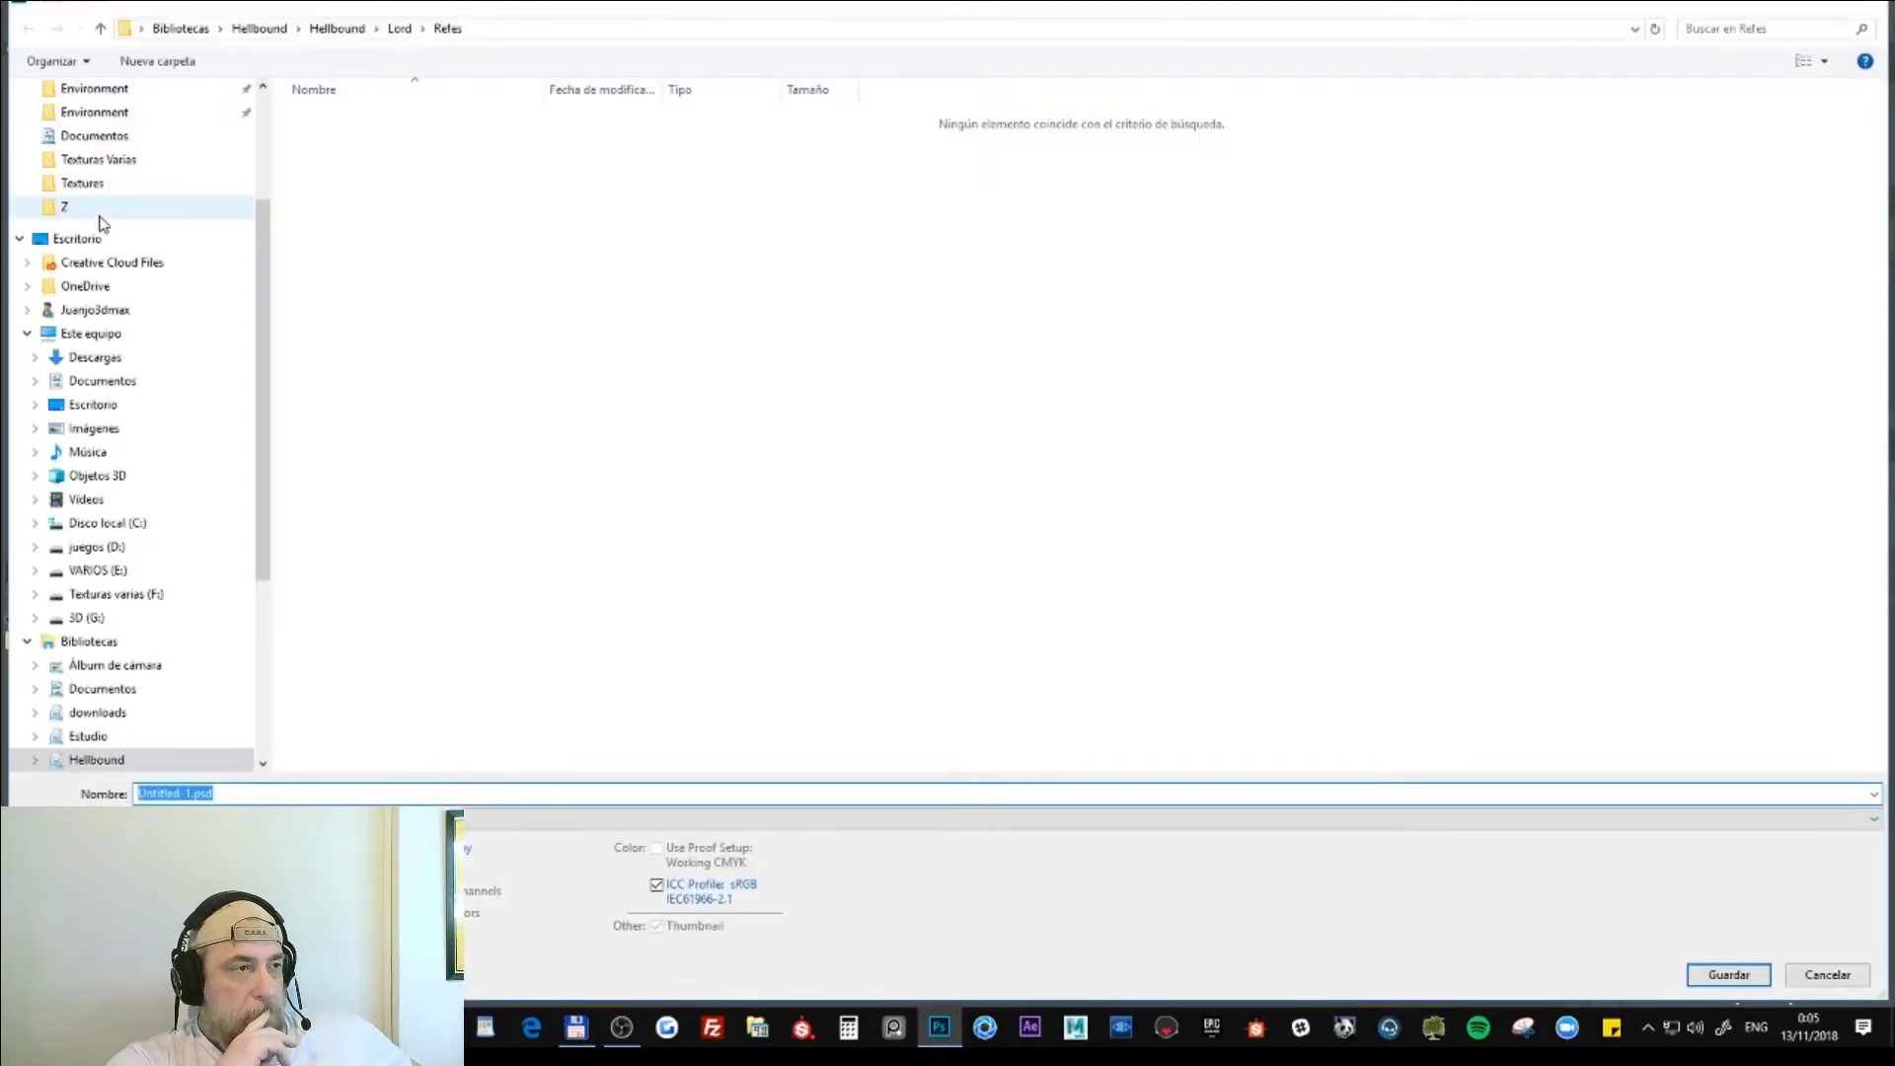
left_click(307, 818)
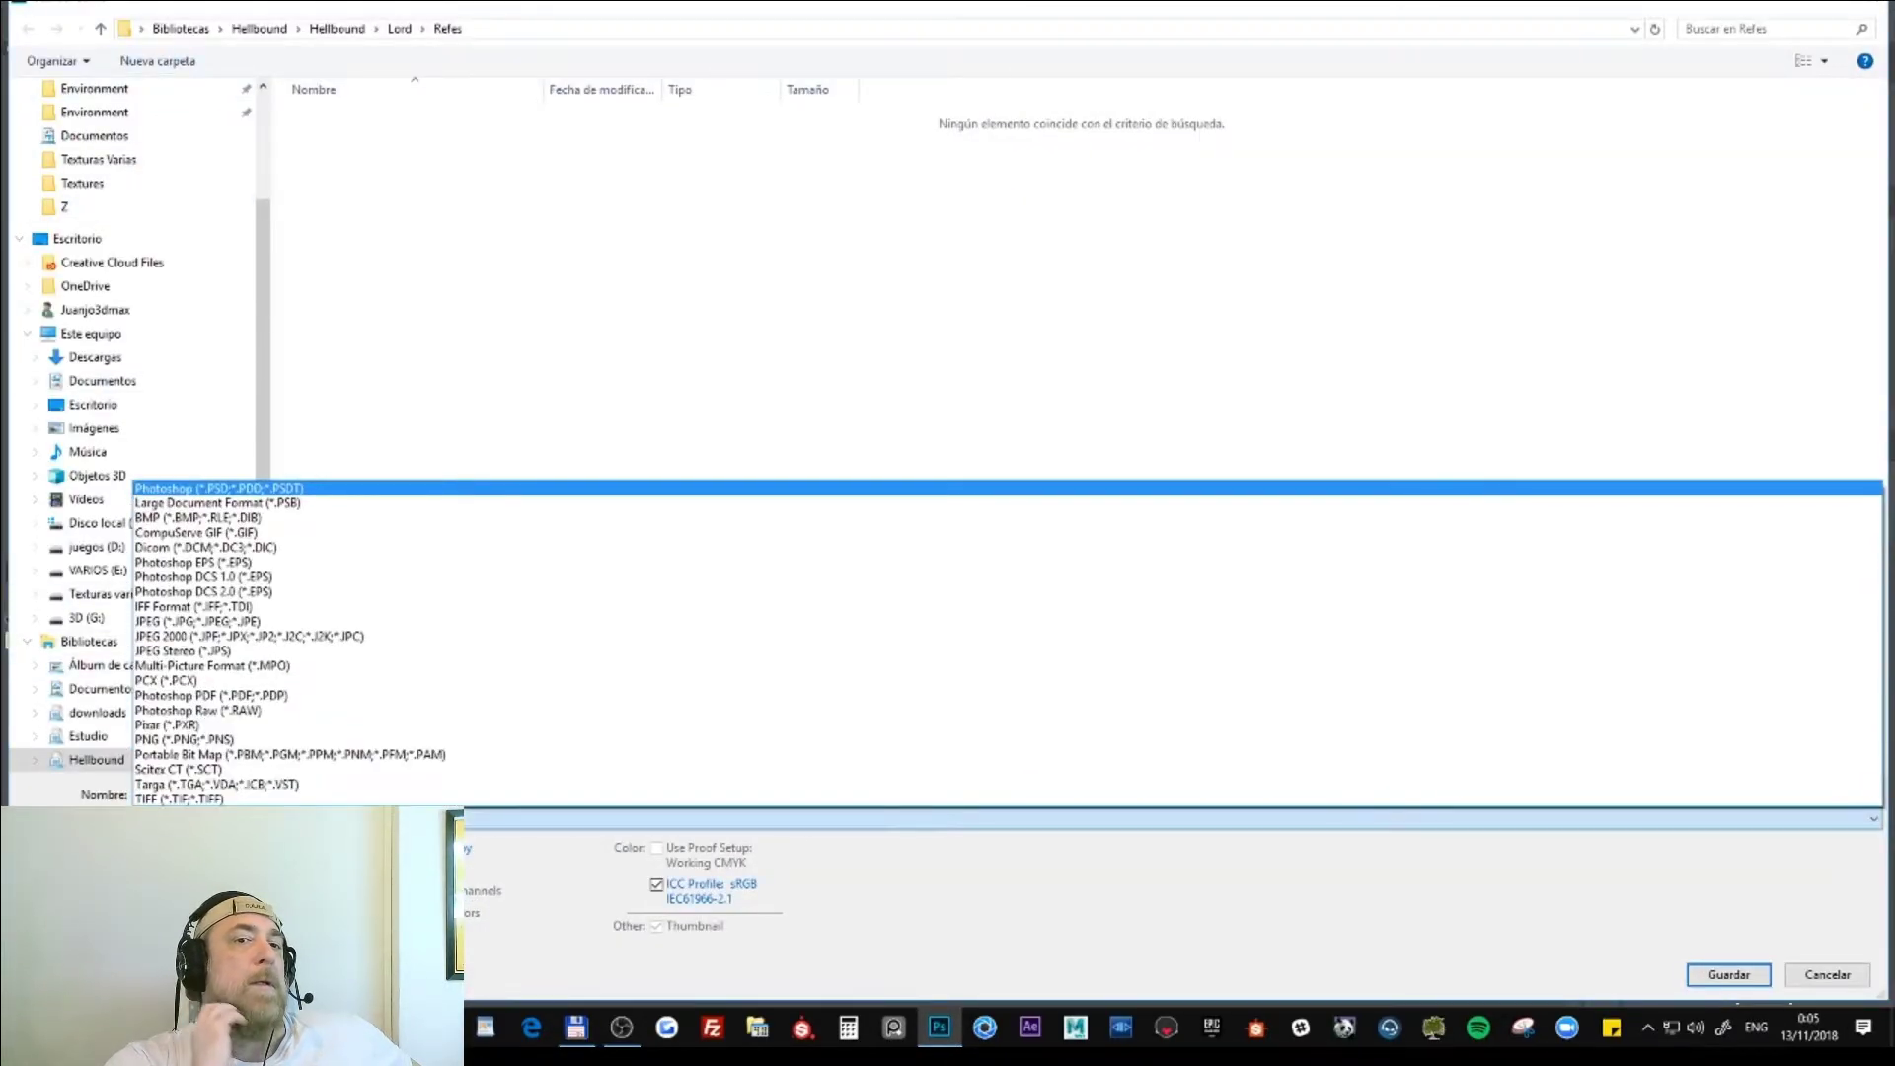
left_click(316, 622)
left_click(234, 792)
type("front")
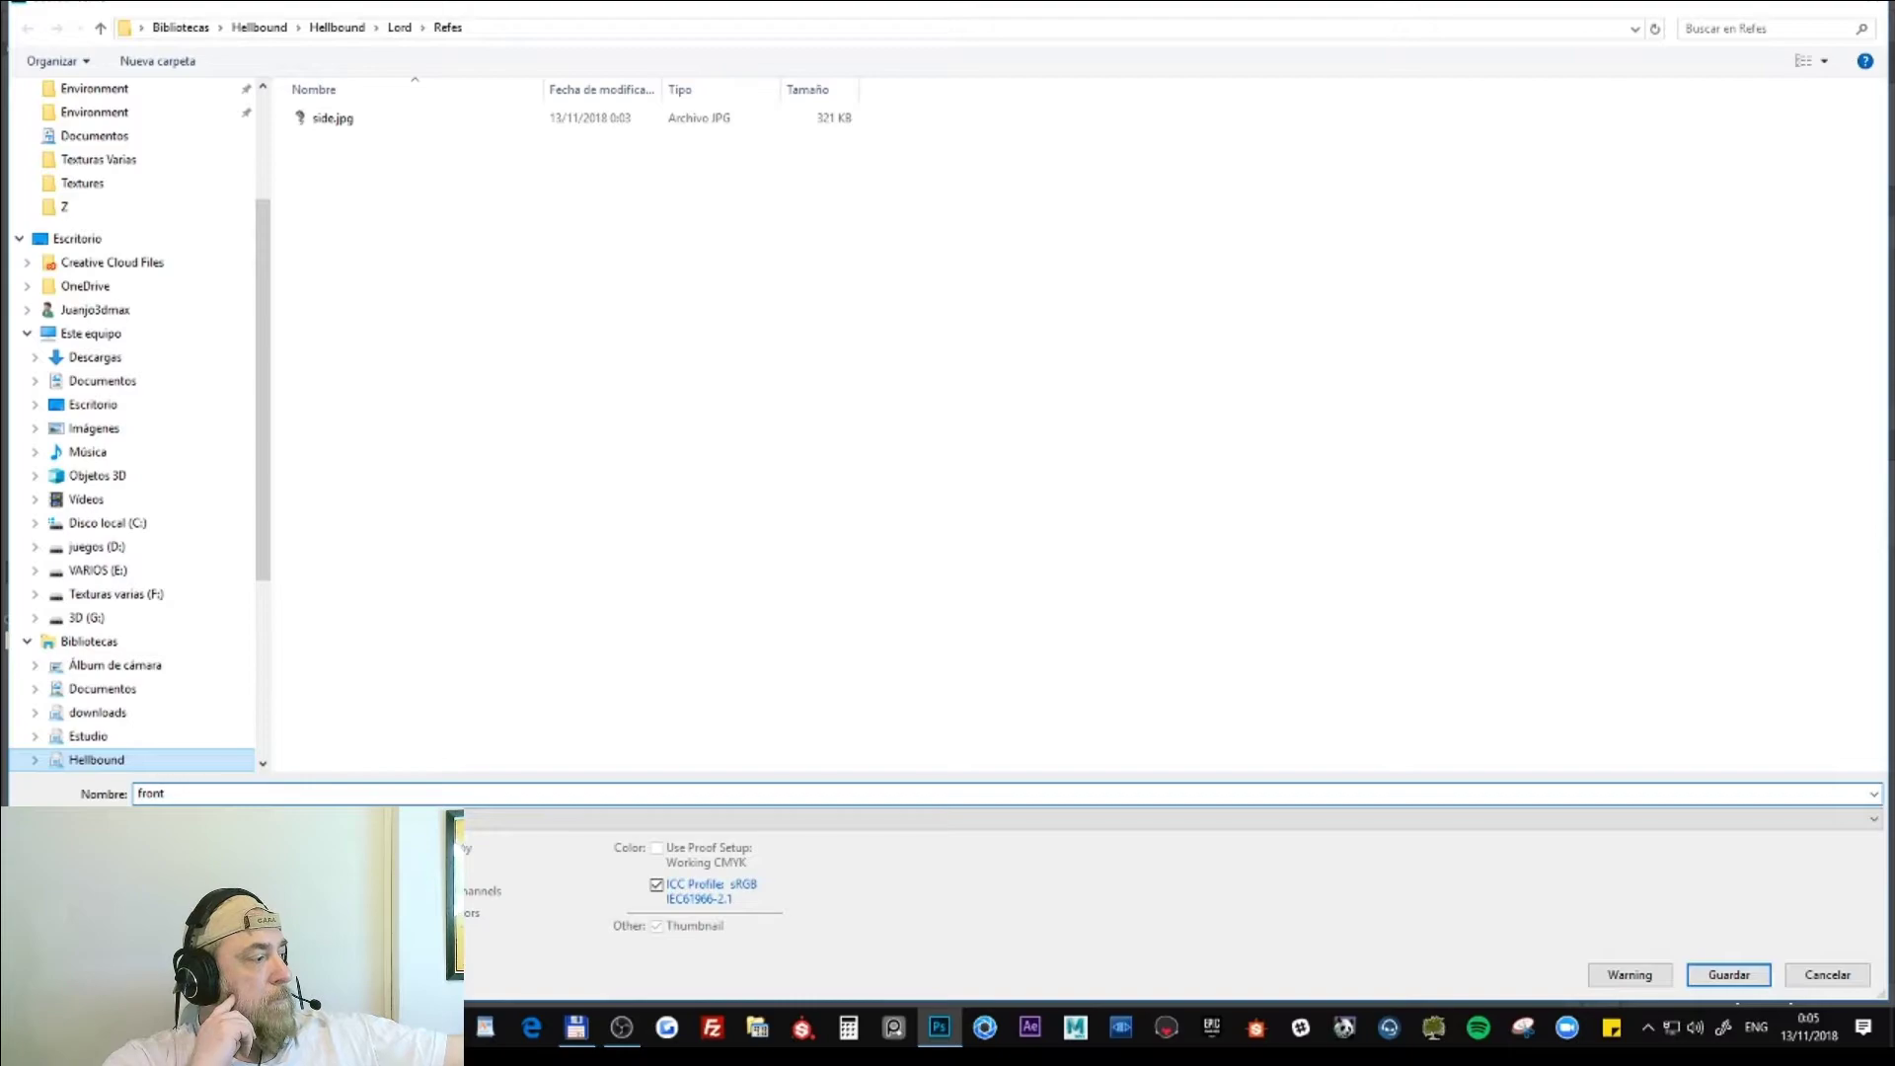
key("Return")
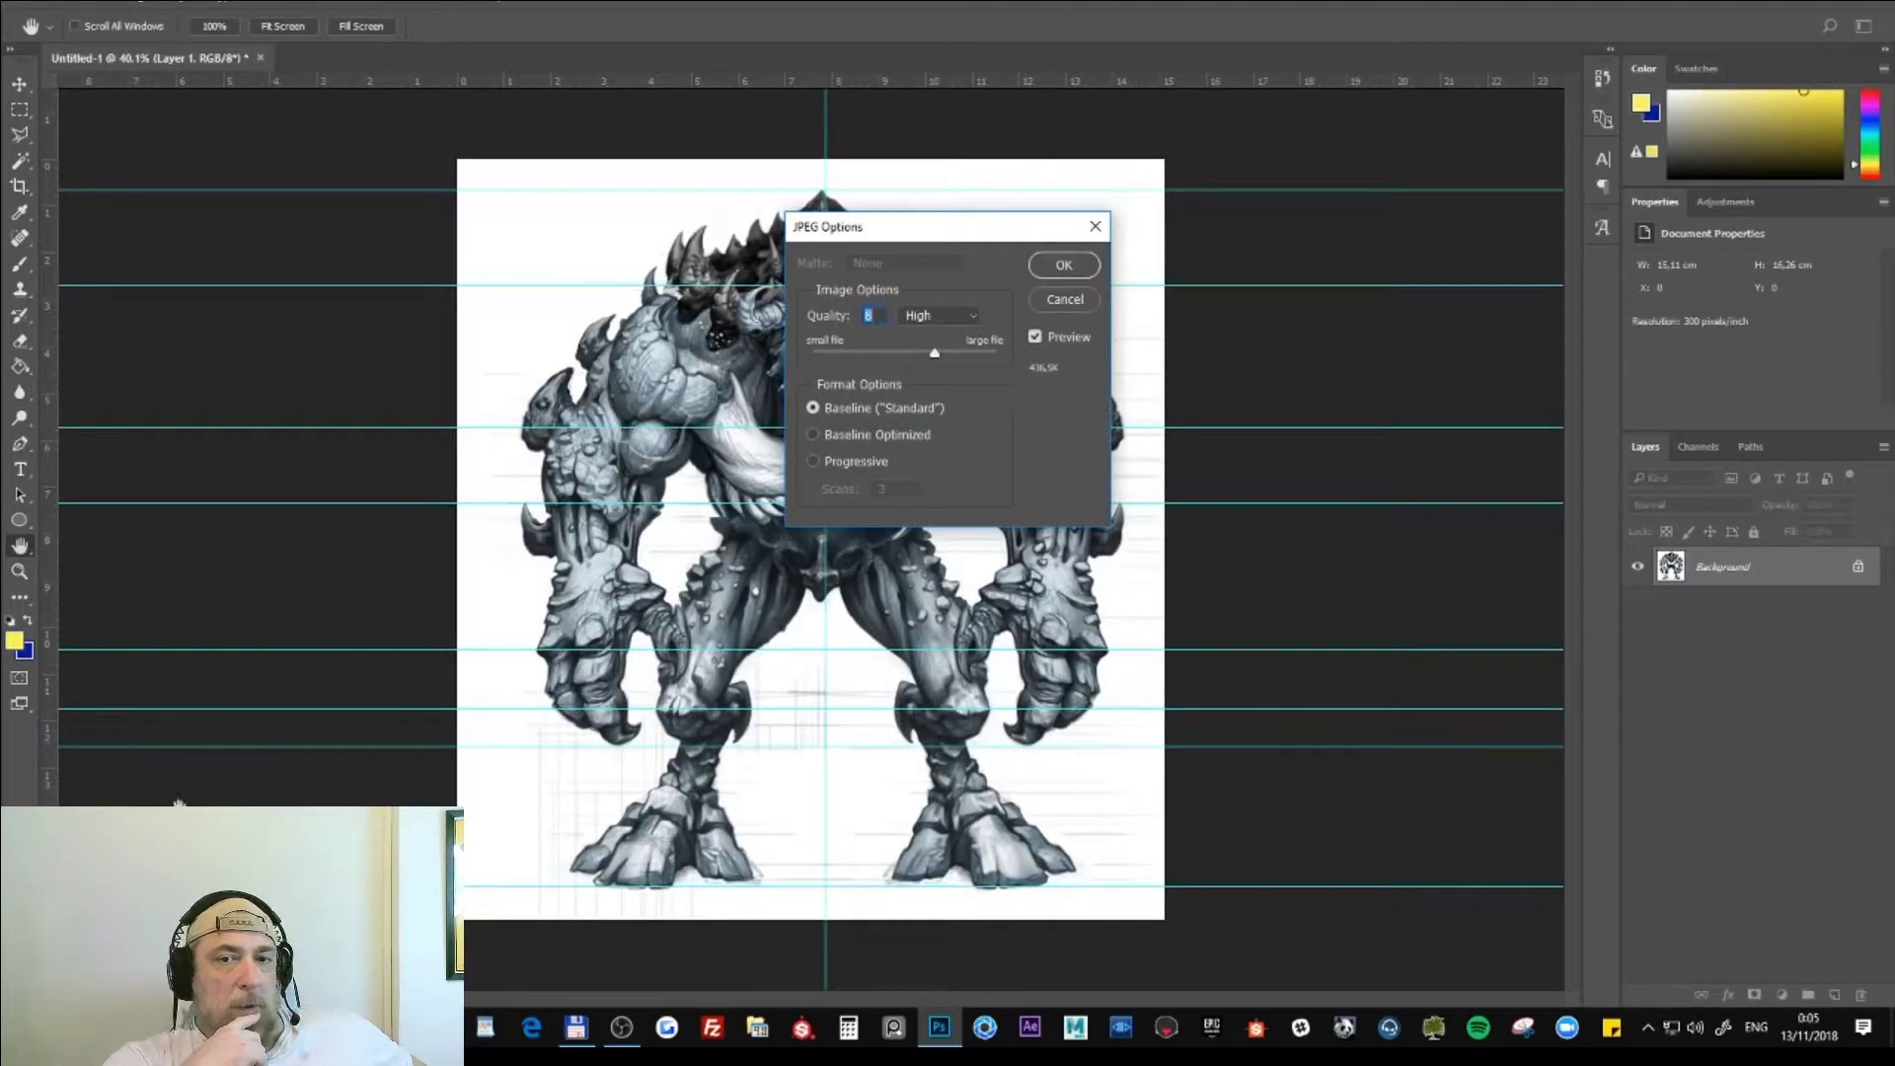
left_click(1057, 267)
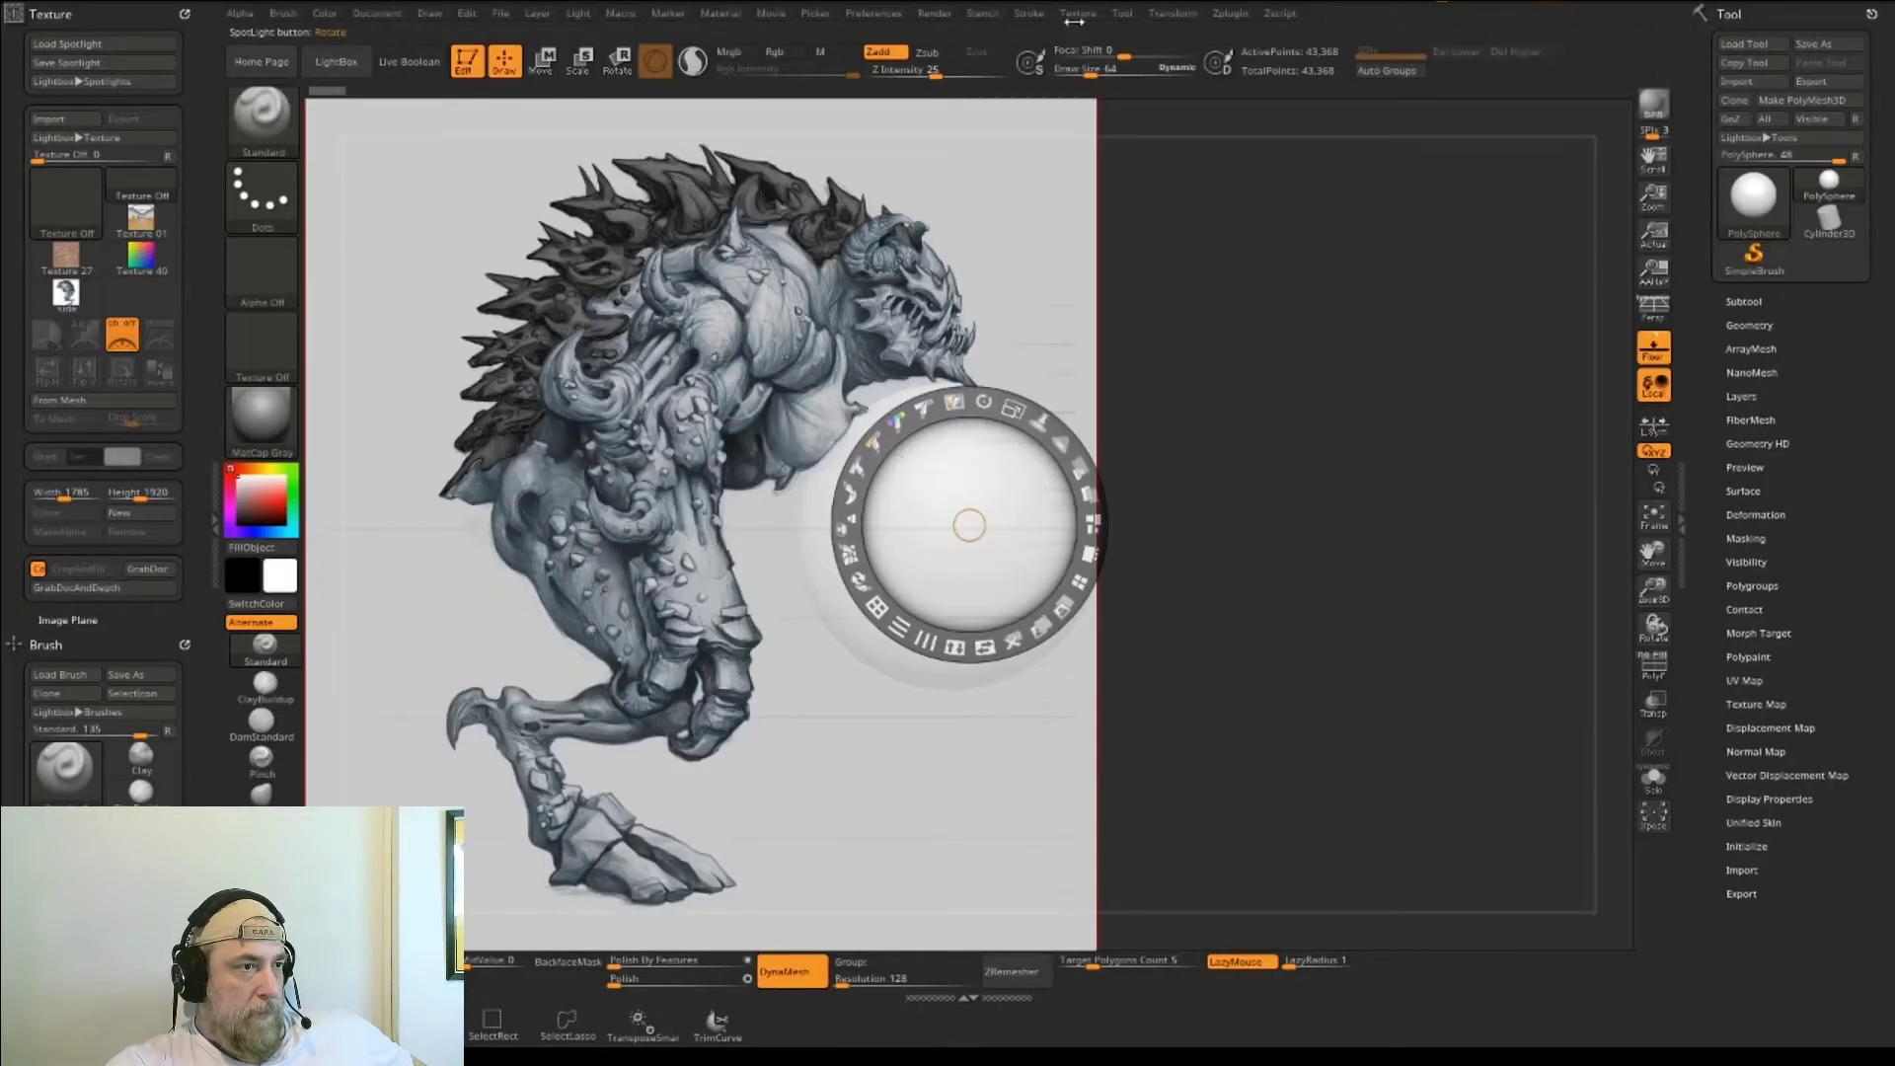
- Switch to ZBrush, import front.jpg from Refes as a texture and add it to SpotLight
left_click(66, 197)
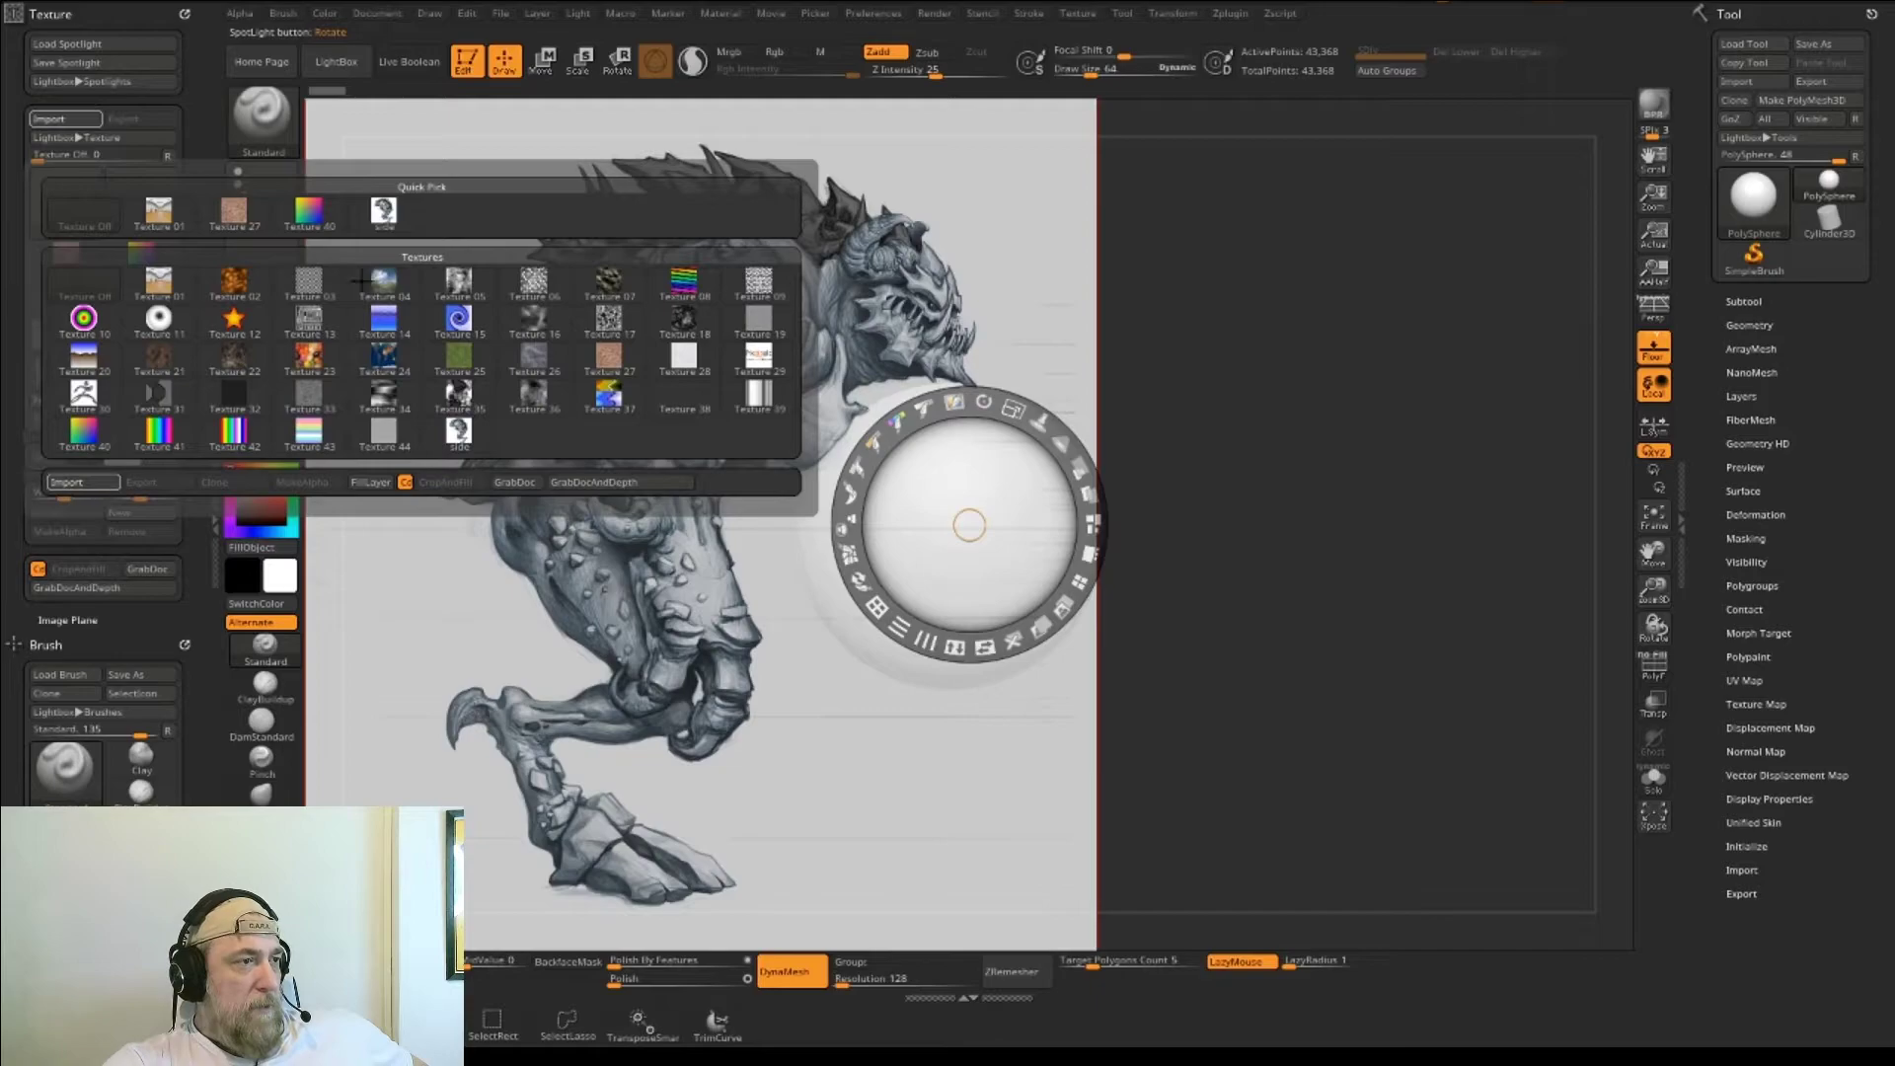
left_click(67, 482)
double_click(901, 251)
left_click(333, 61)
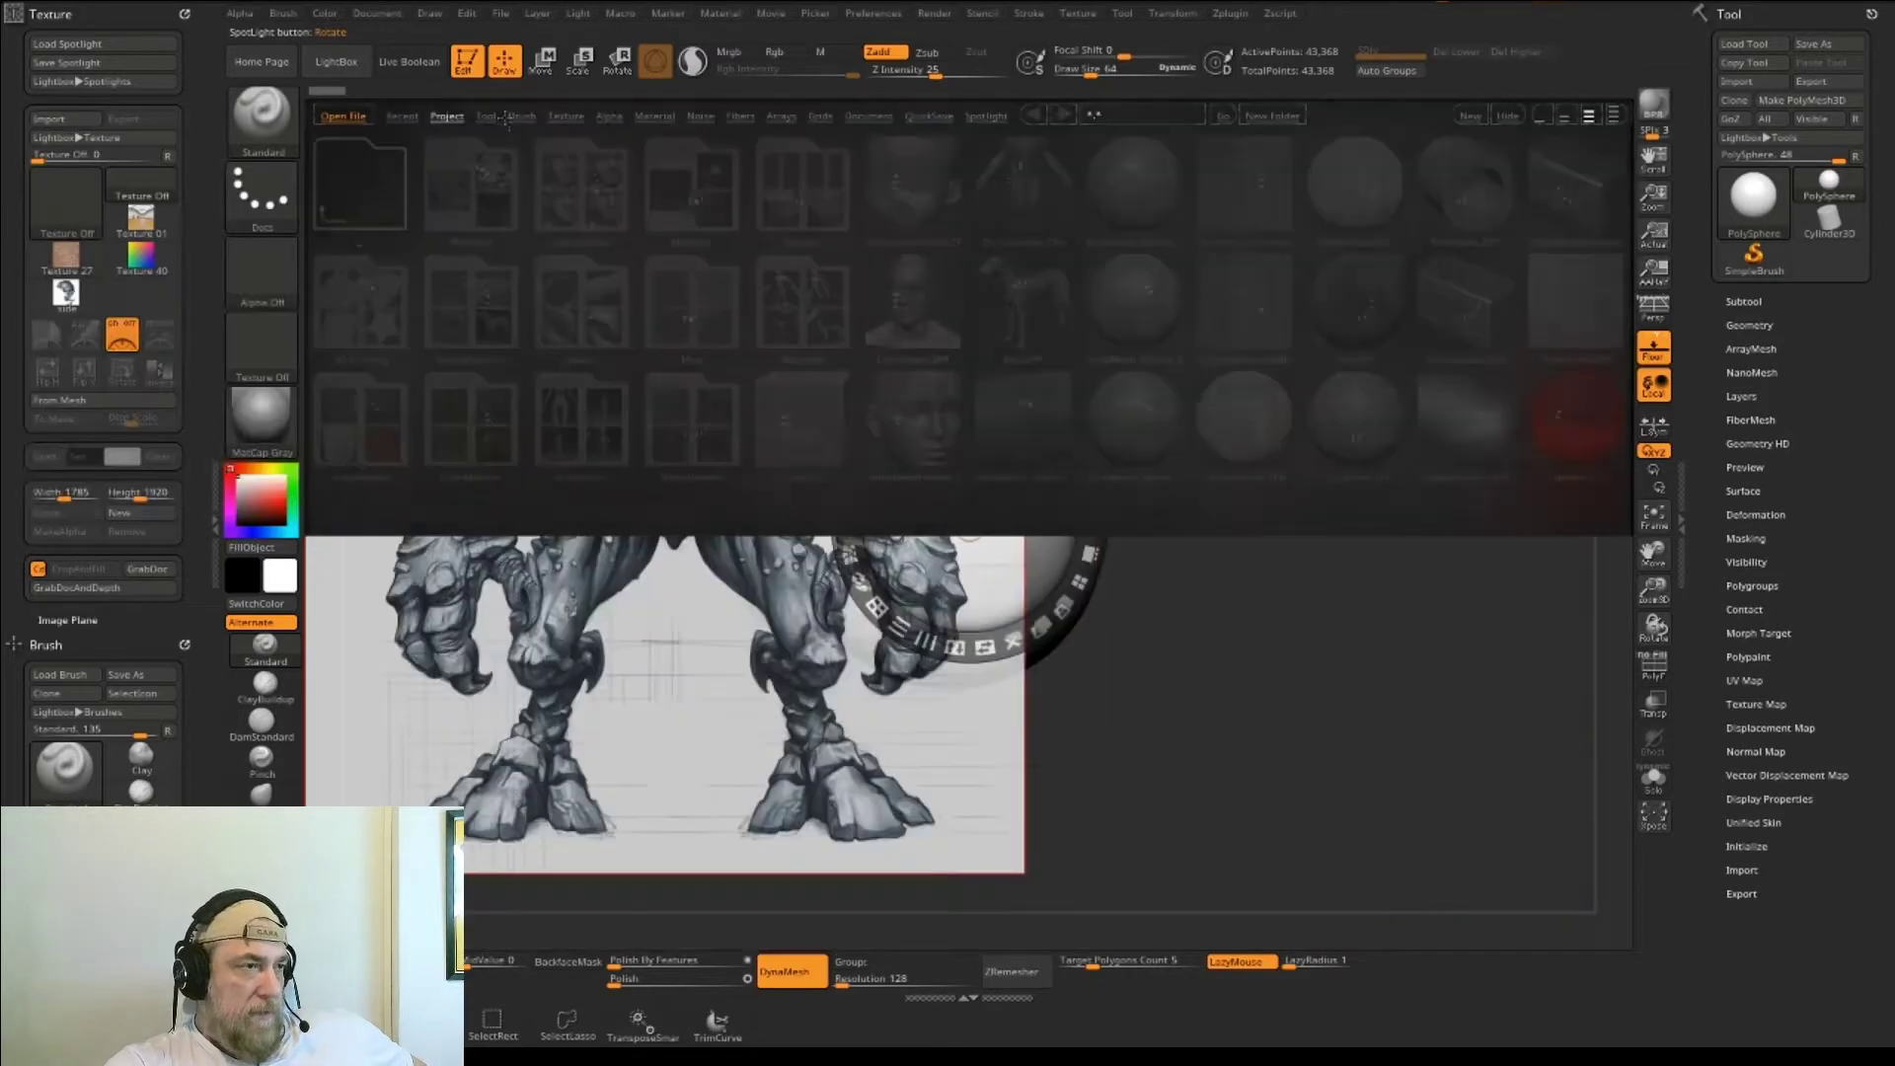
- Hide the LightBox, switch to Photoshop, hide Layer 1 and show Layer 2 with the back view
left_click(332, 65)
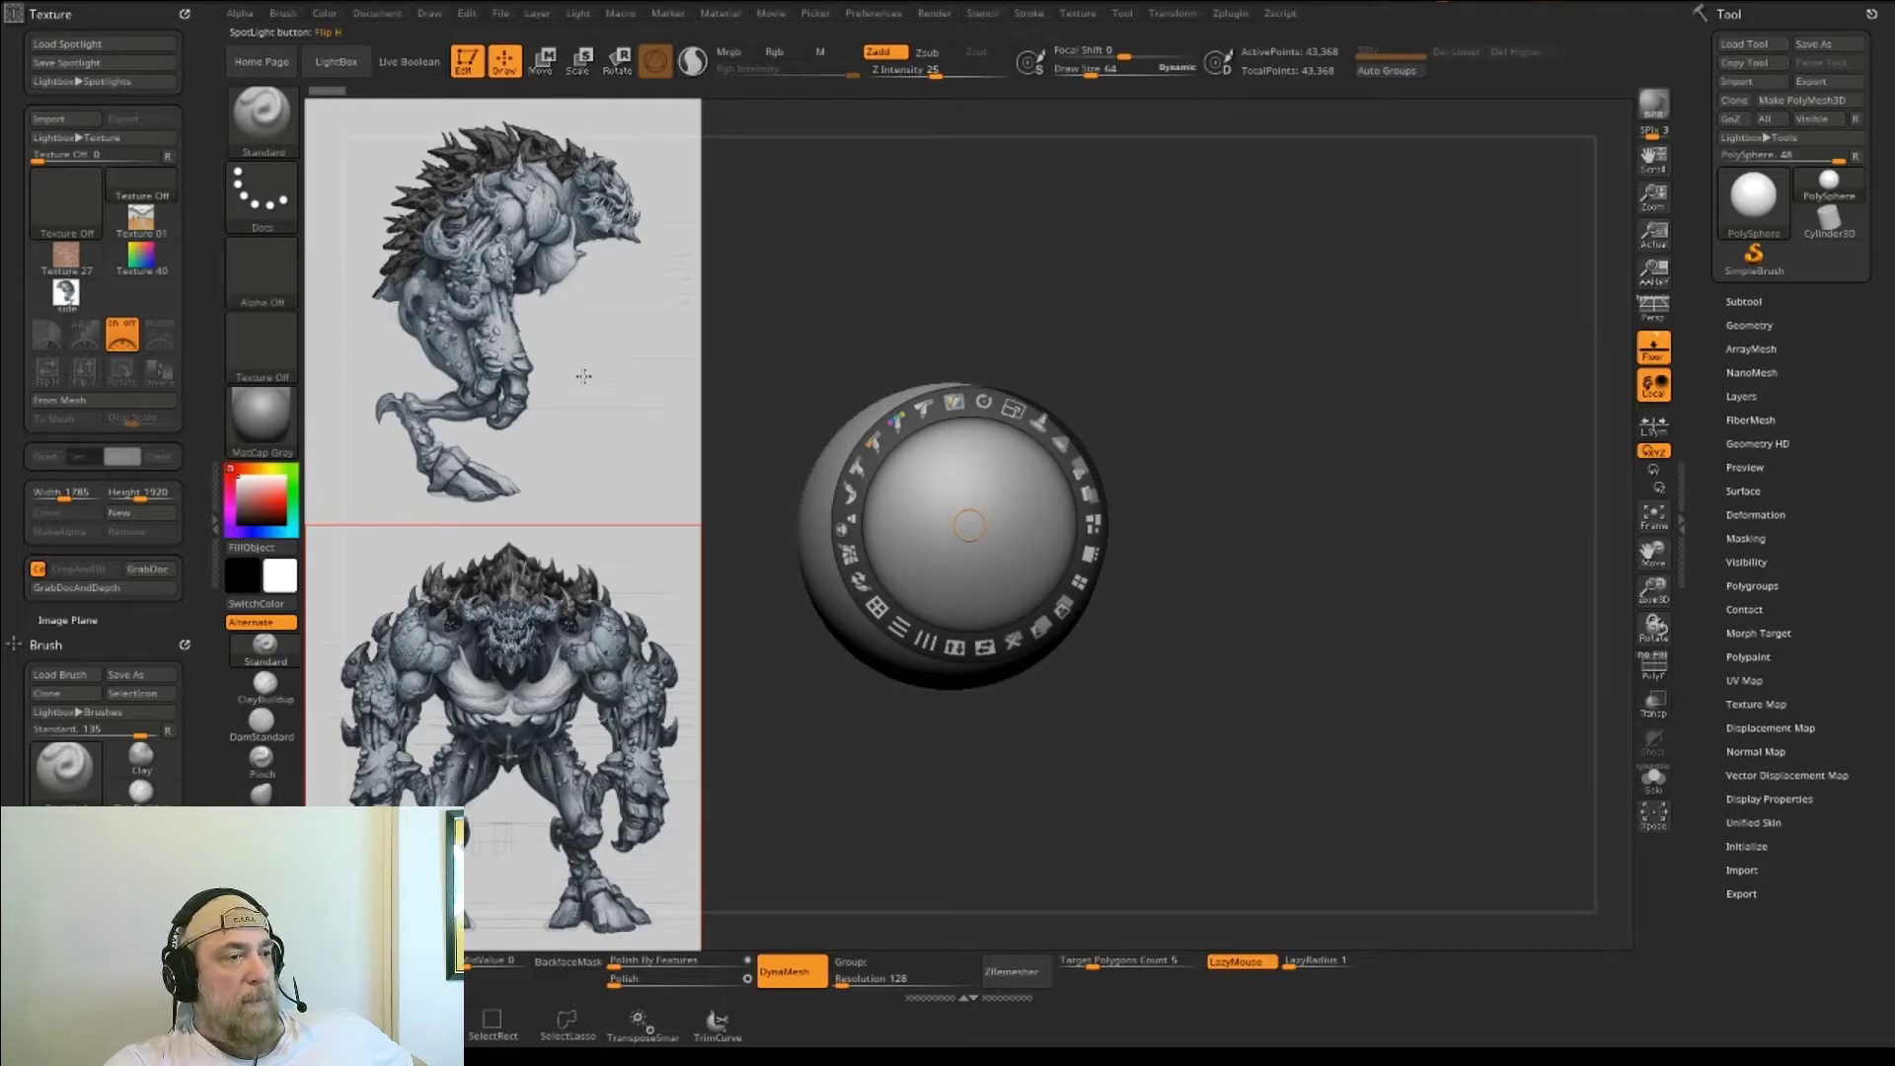
key("alt+Tab")
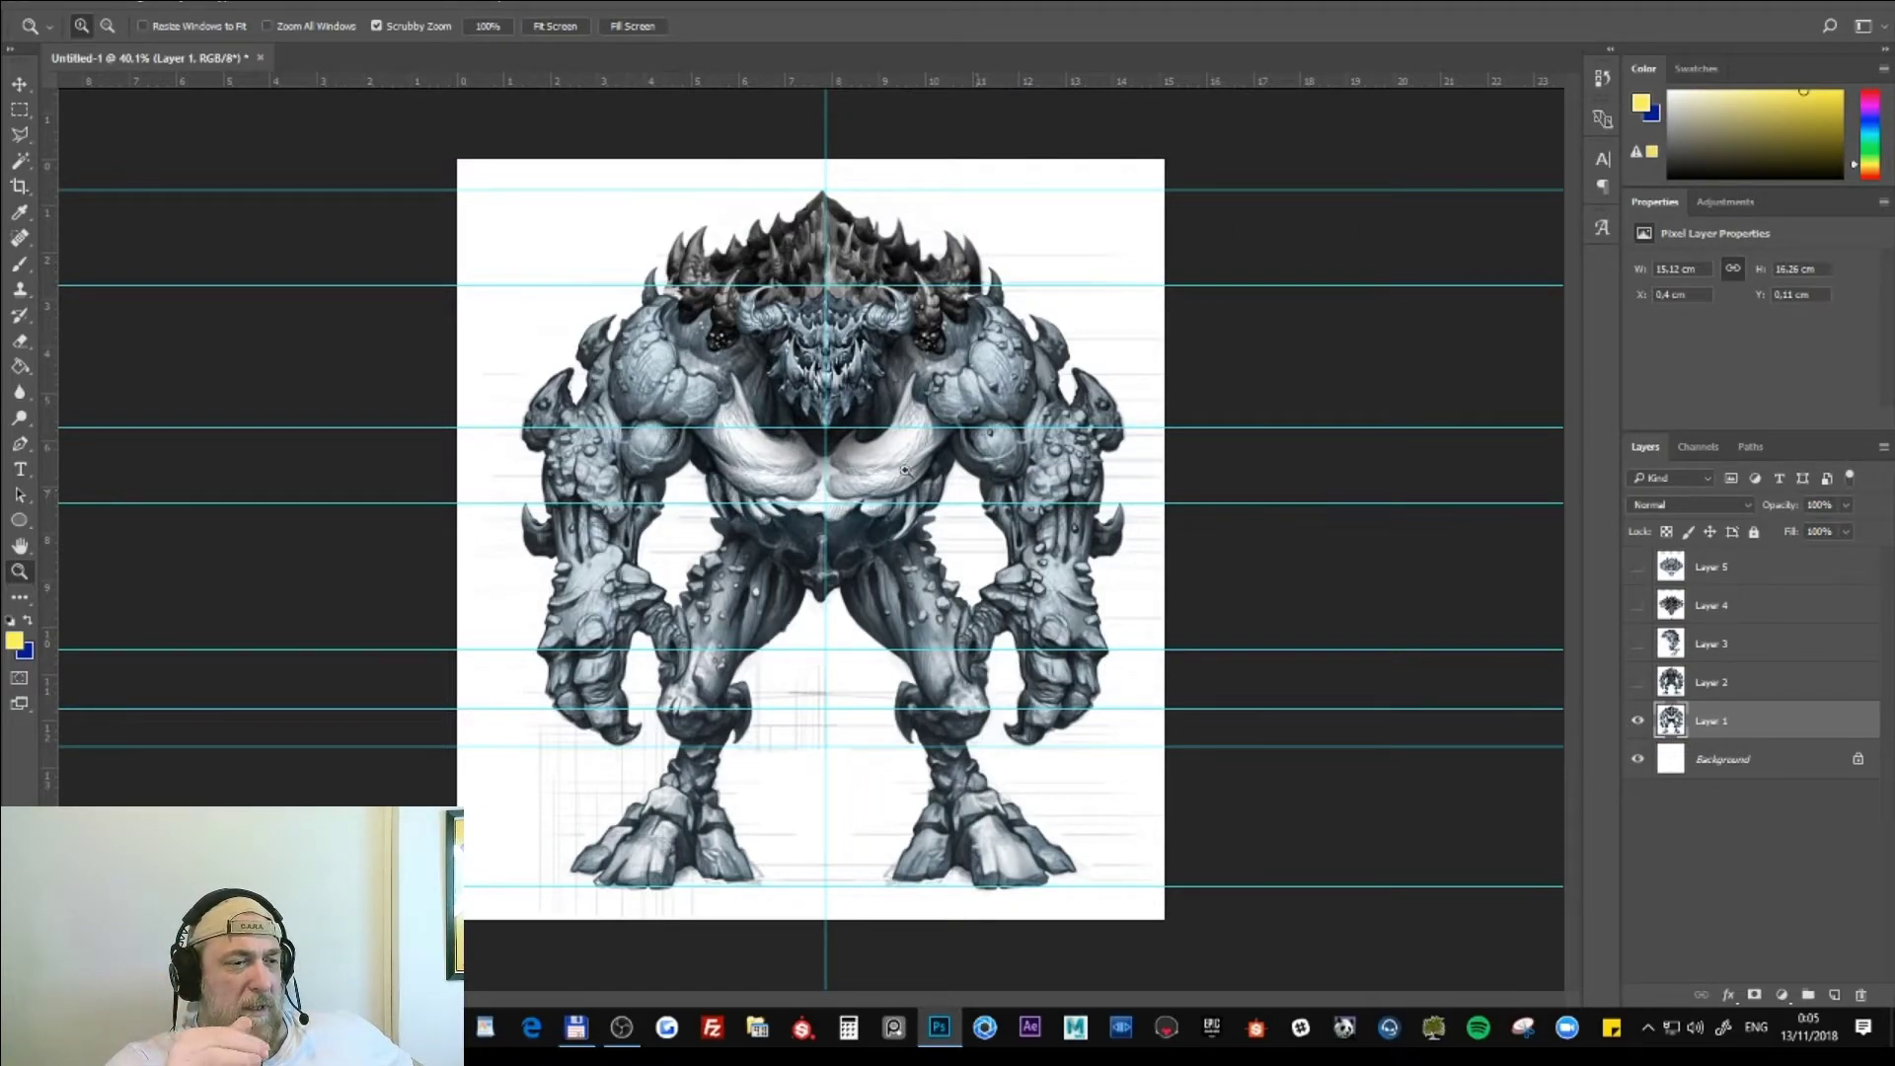
left_click(1638, 720)
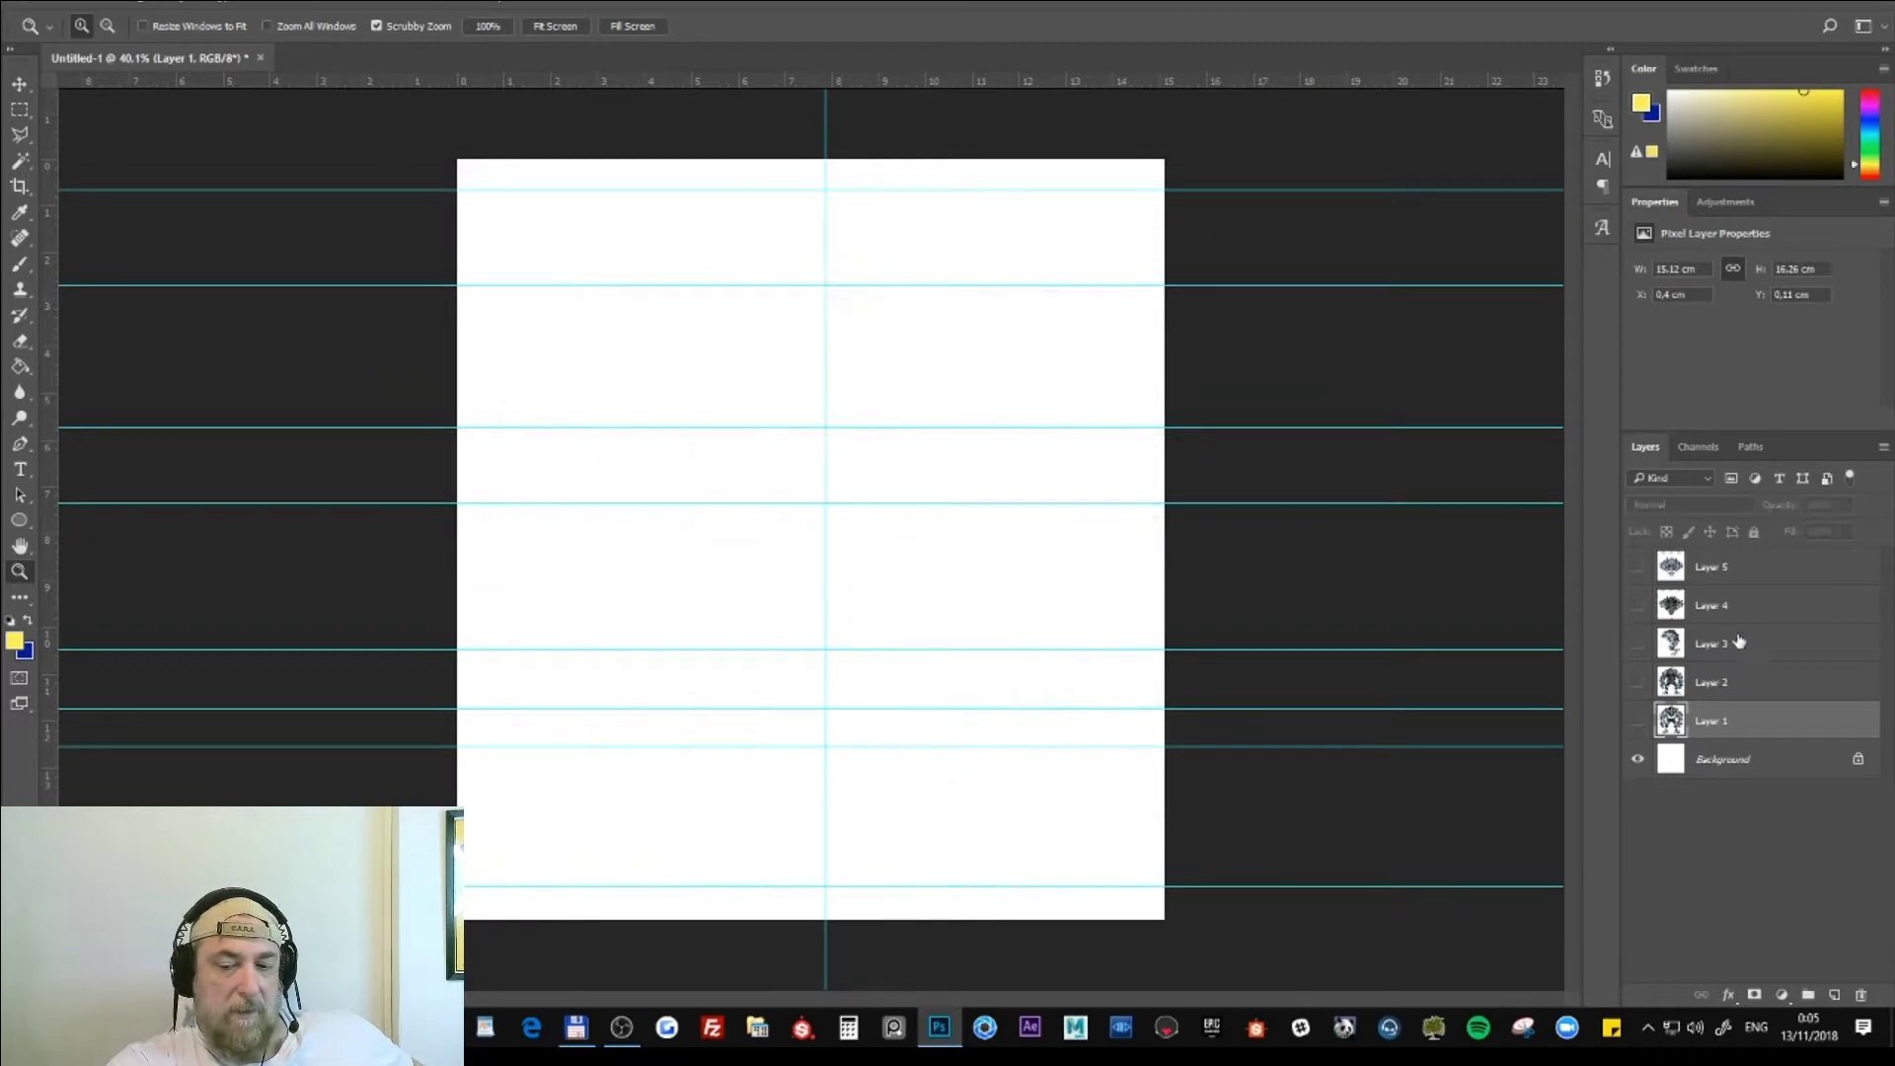
left_click(1650, 644)
left_click(1638, 681)
- Save the back view as a JPEG named back in the Refes folder
left_click(61, 5)
left_click(198, 220)
left_click(331, 818)
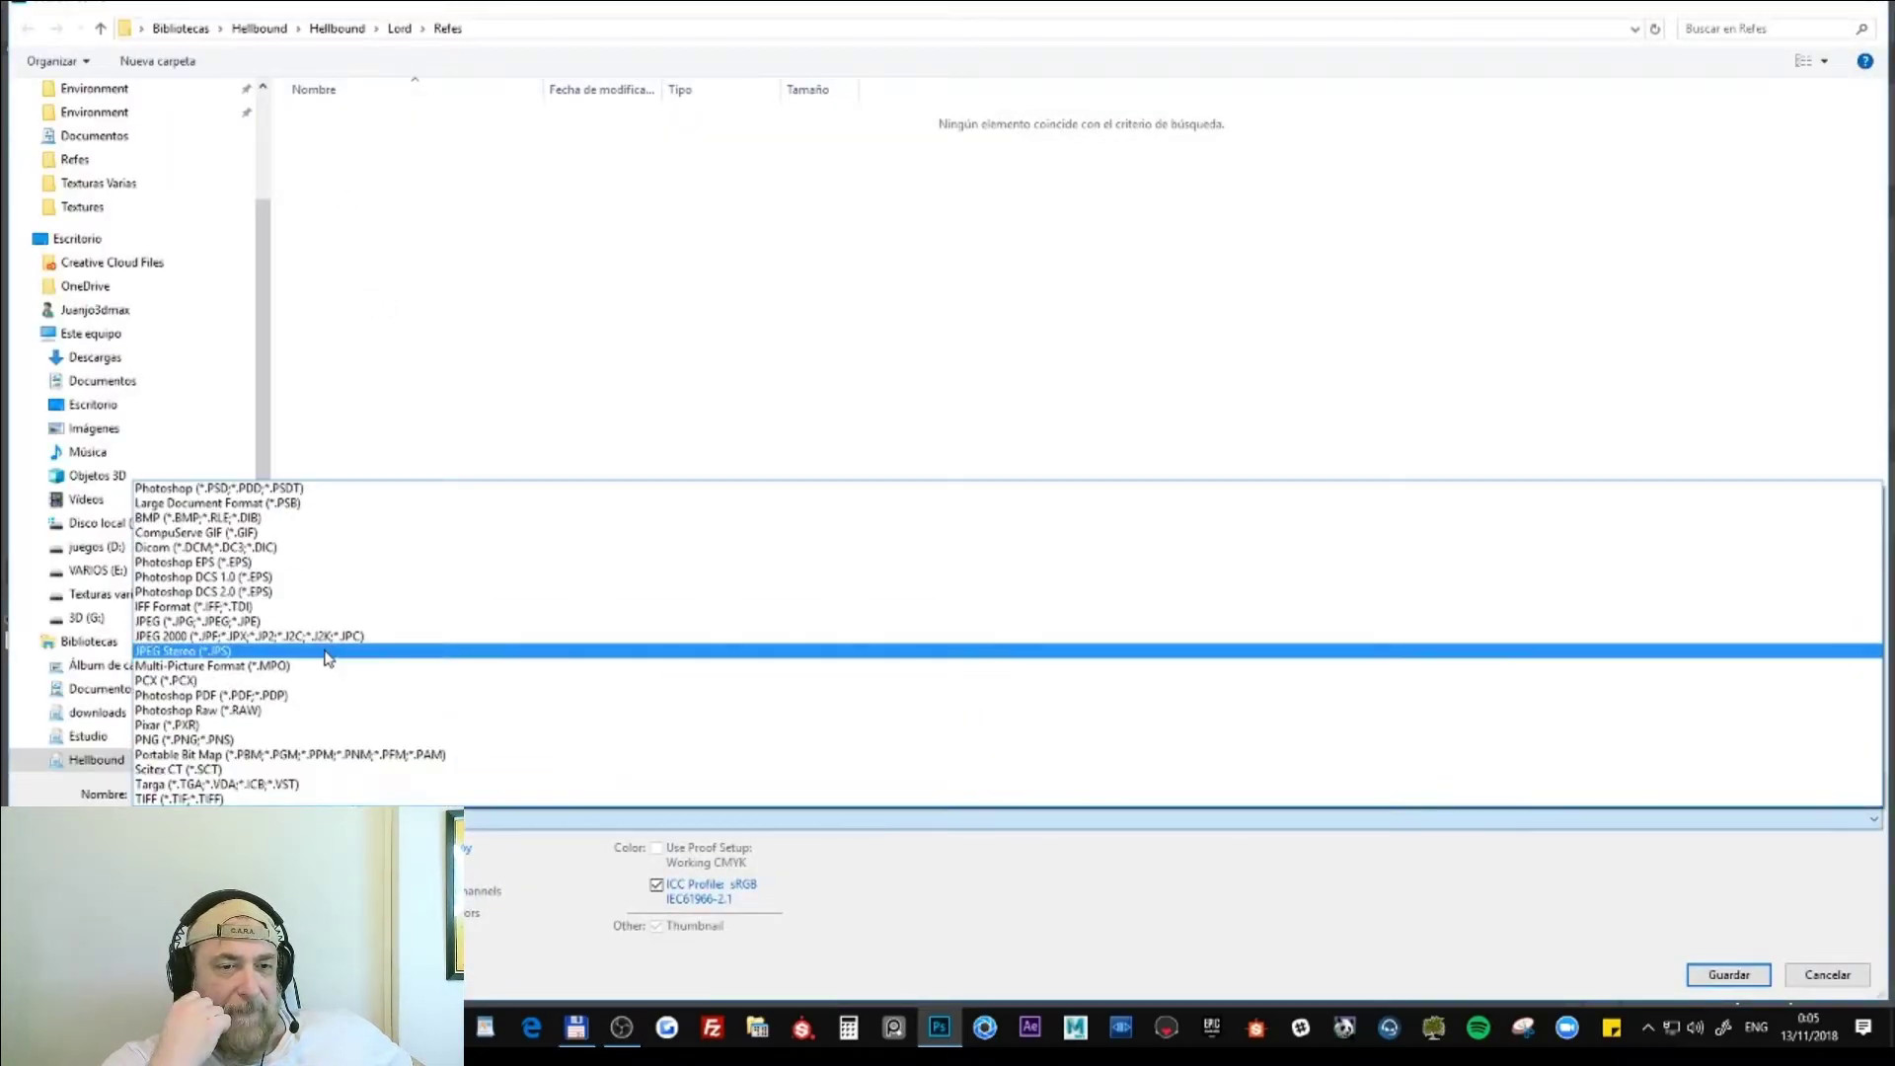
left_click(331, 655)
type("bac")
key("Return")
key("Return")
- Hide Layer 2, show Layer 4 with the top view and save it as a JPEG named top in the Refes folder
left_click(1638, 680)
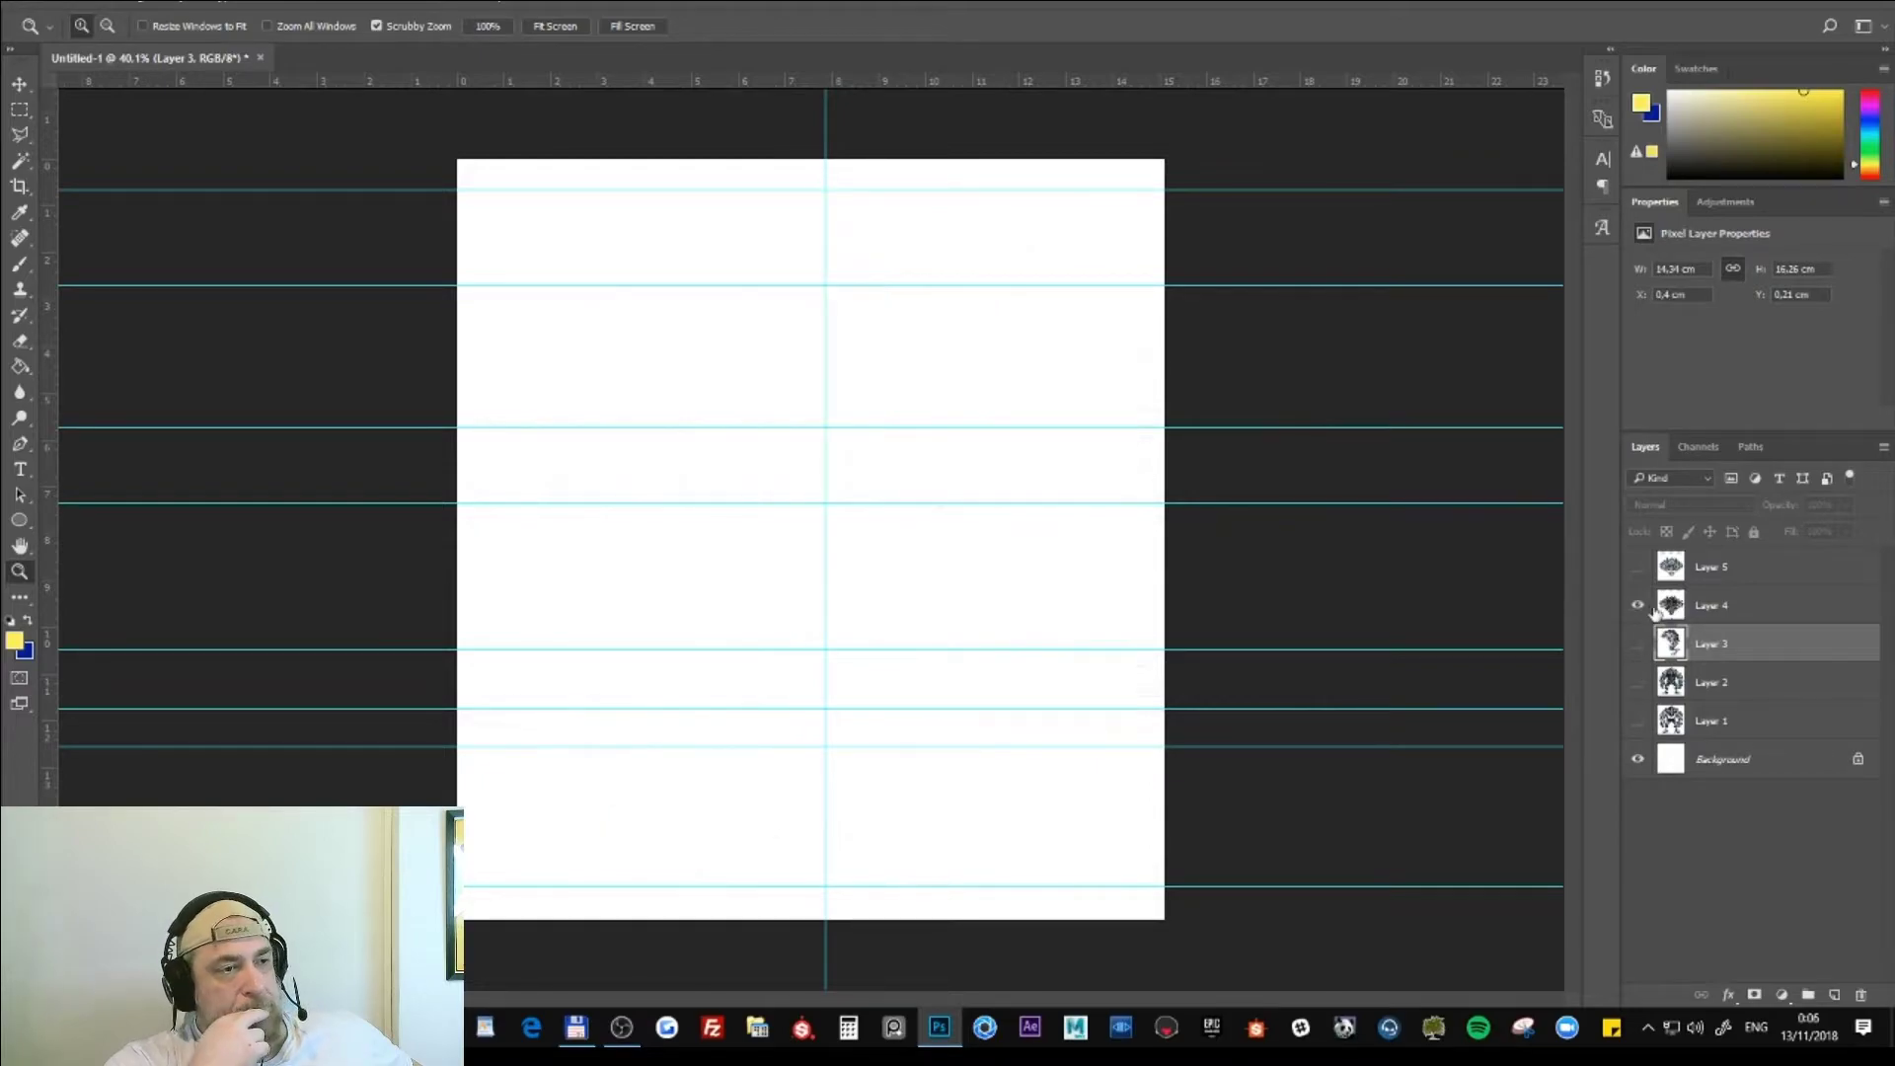
left_click(1660, 607)
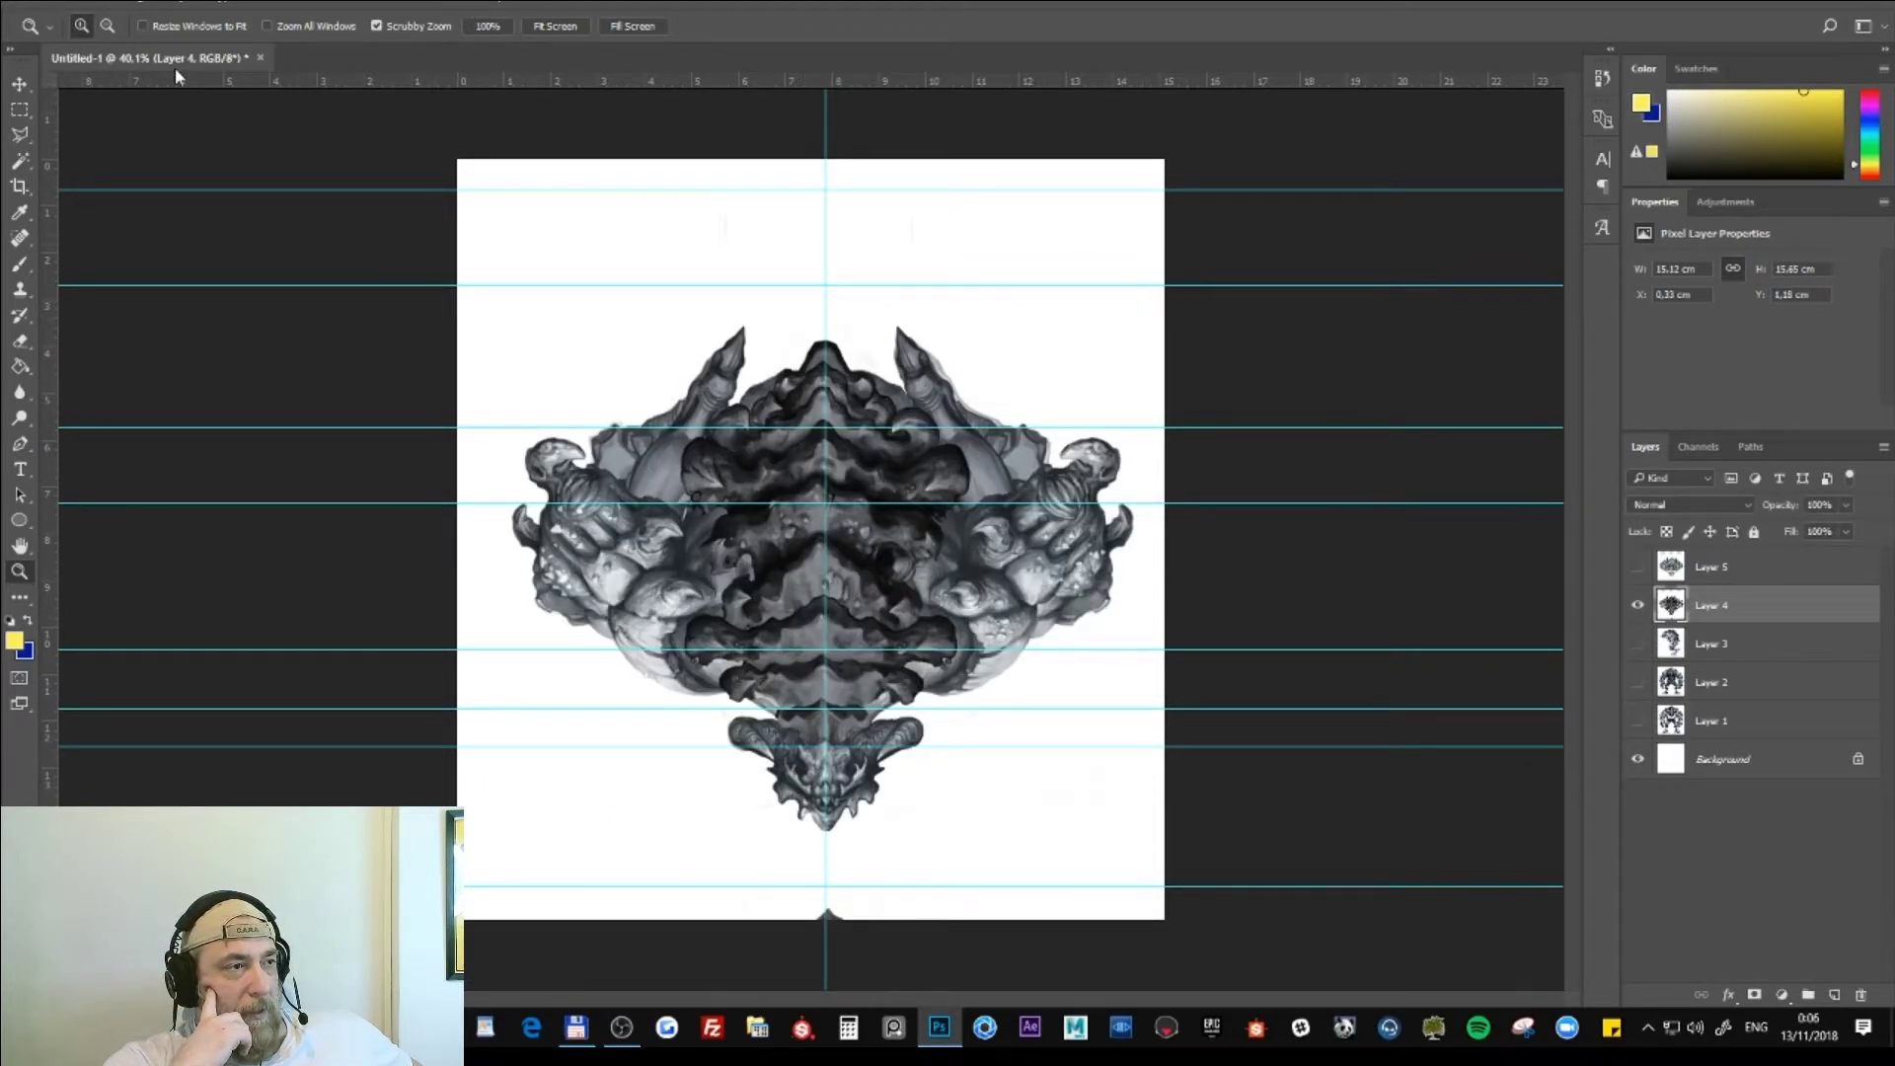
key("ctrl+shift+s")
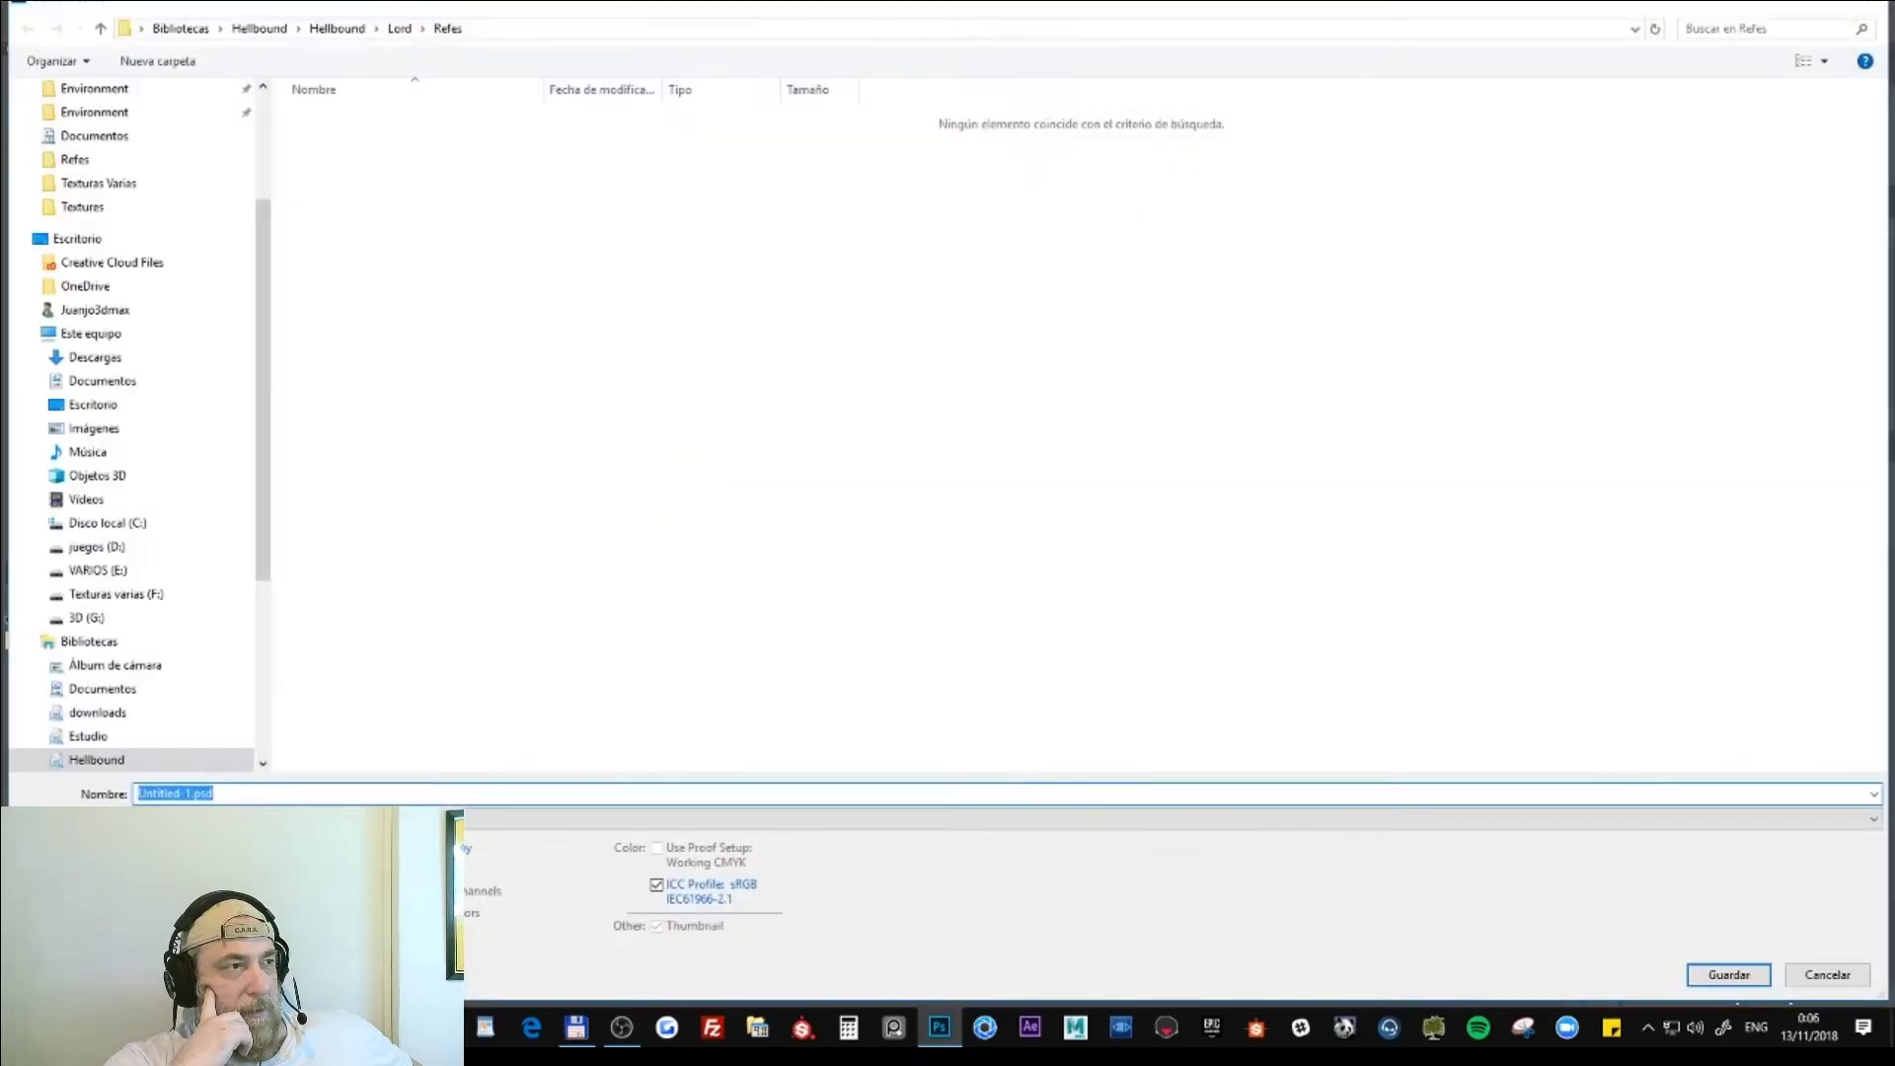
type("top")
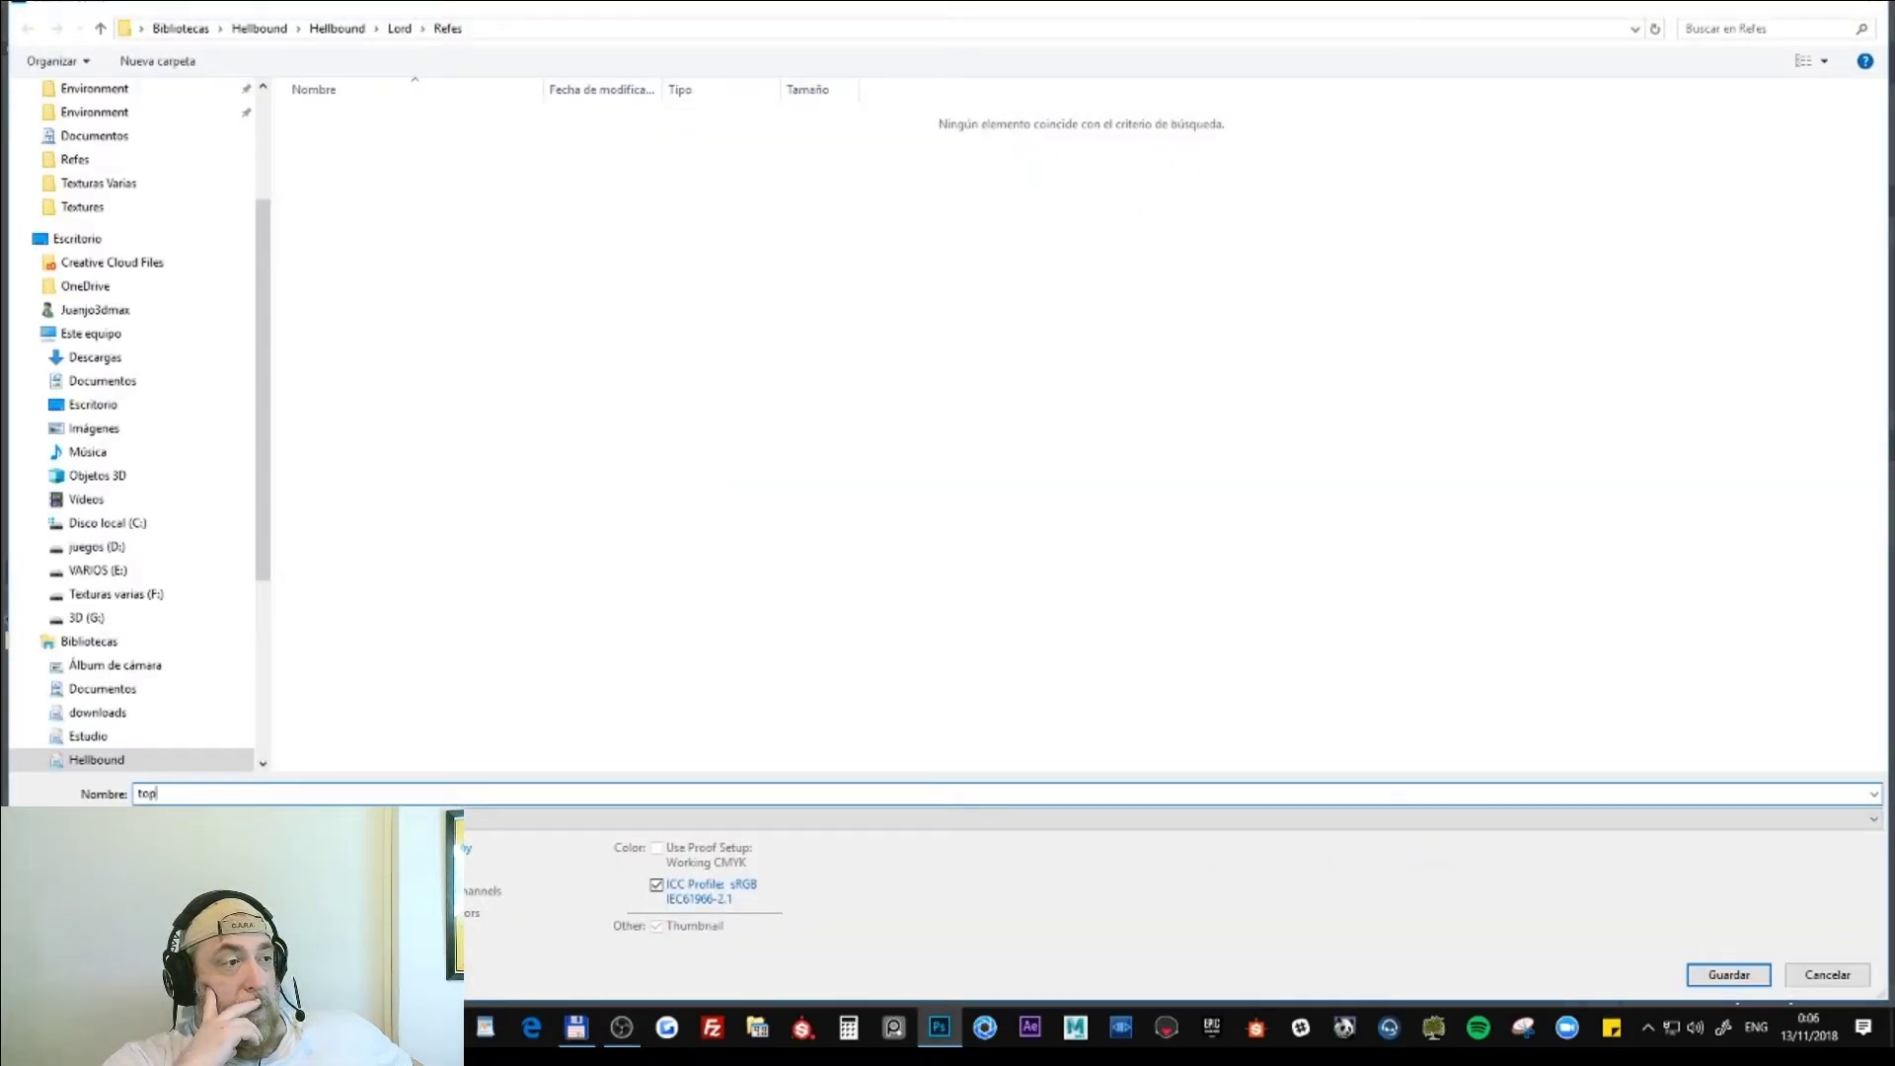
left_click(198, 818)
left_click(212, 620)
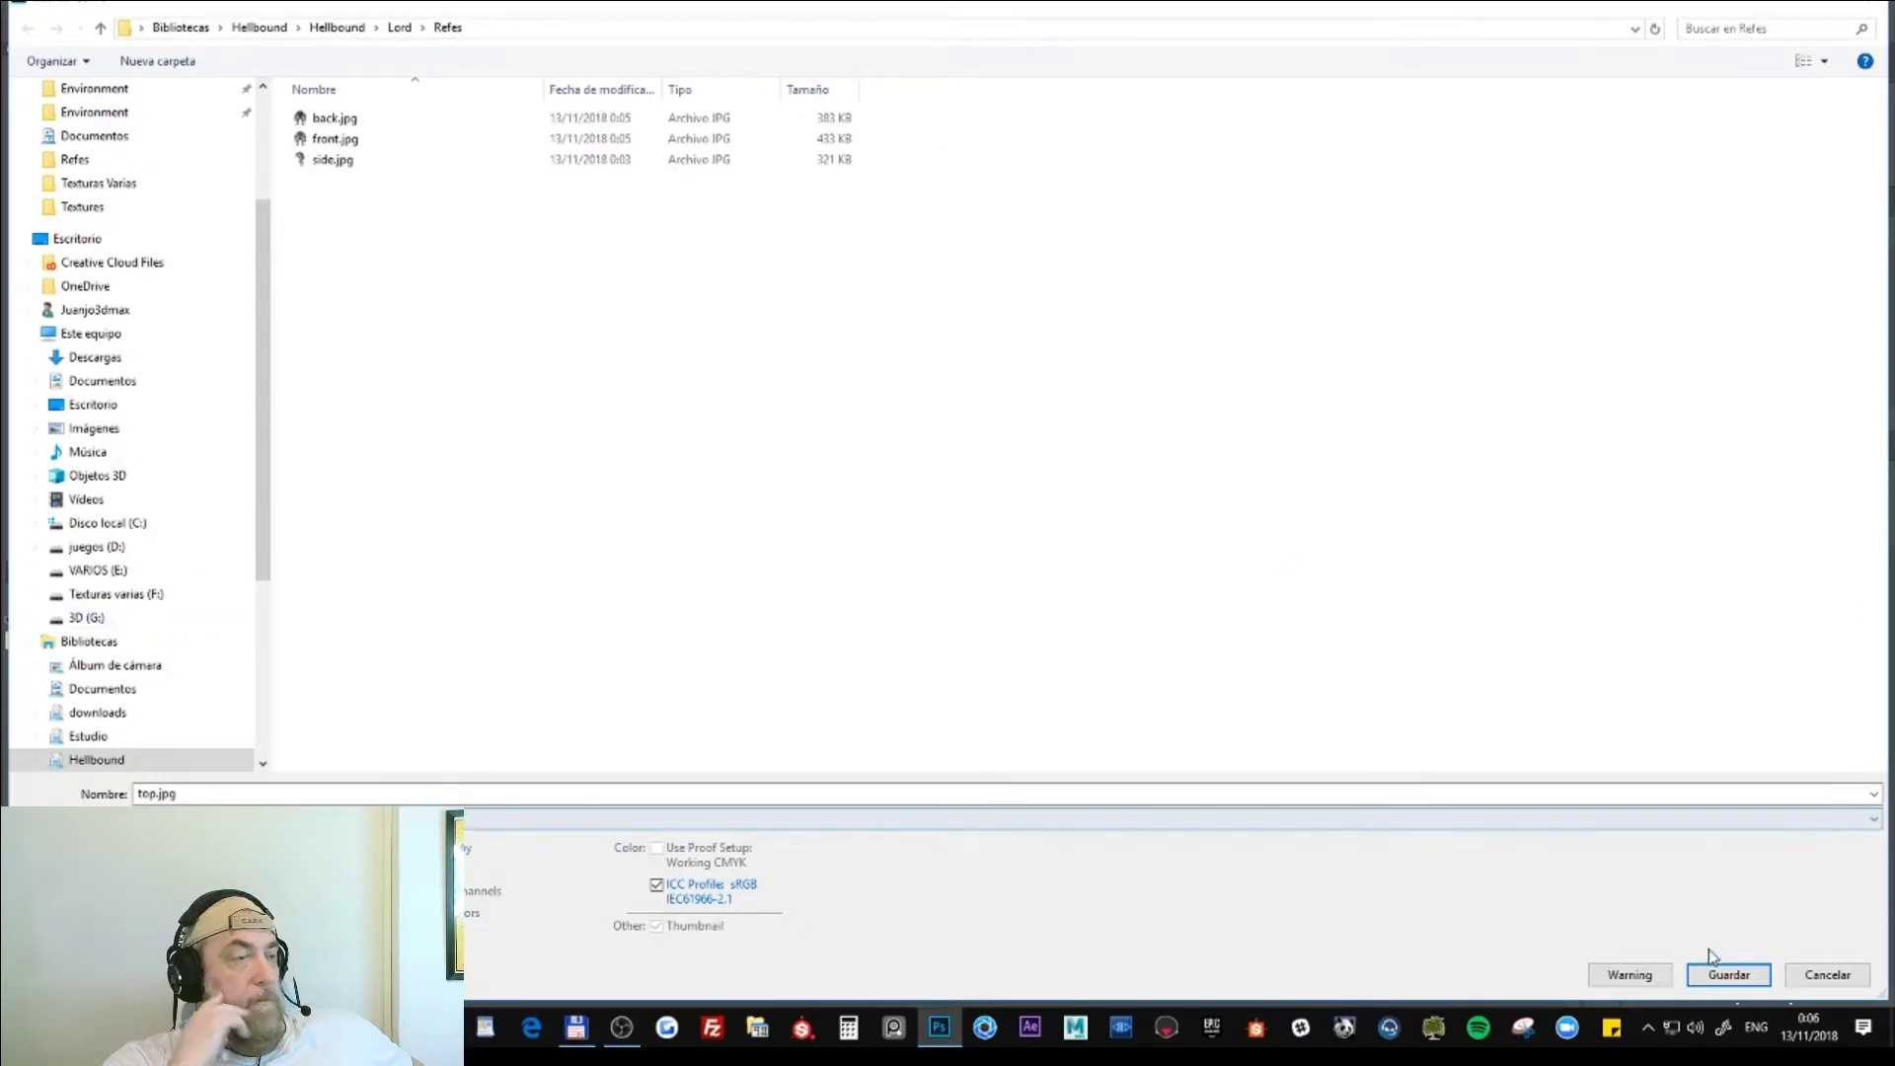
left_click(1717, 972)
left_click(1063, 266)
key("z")
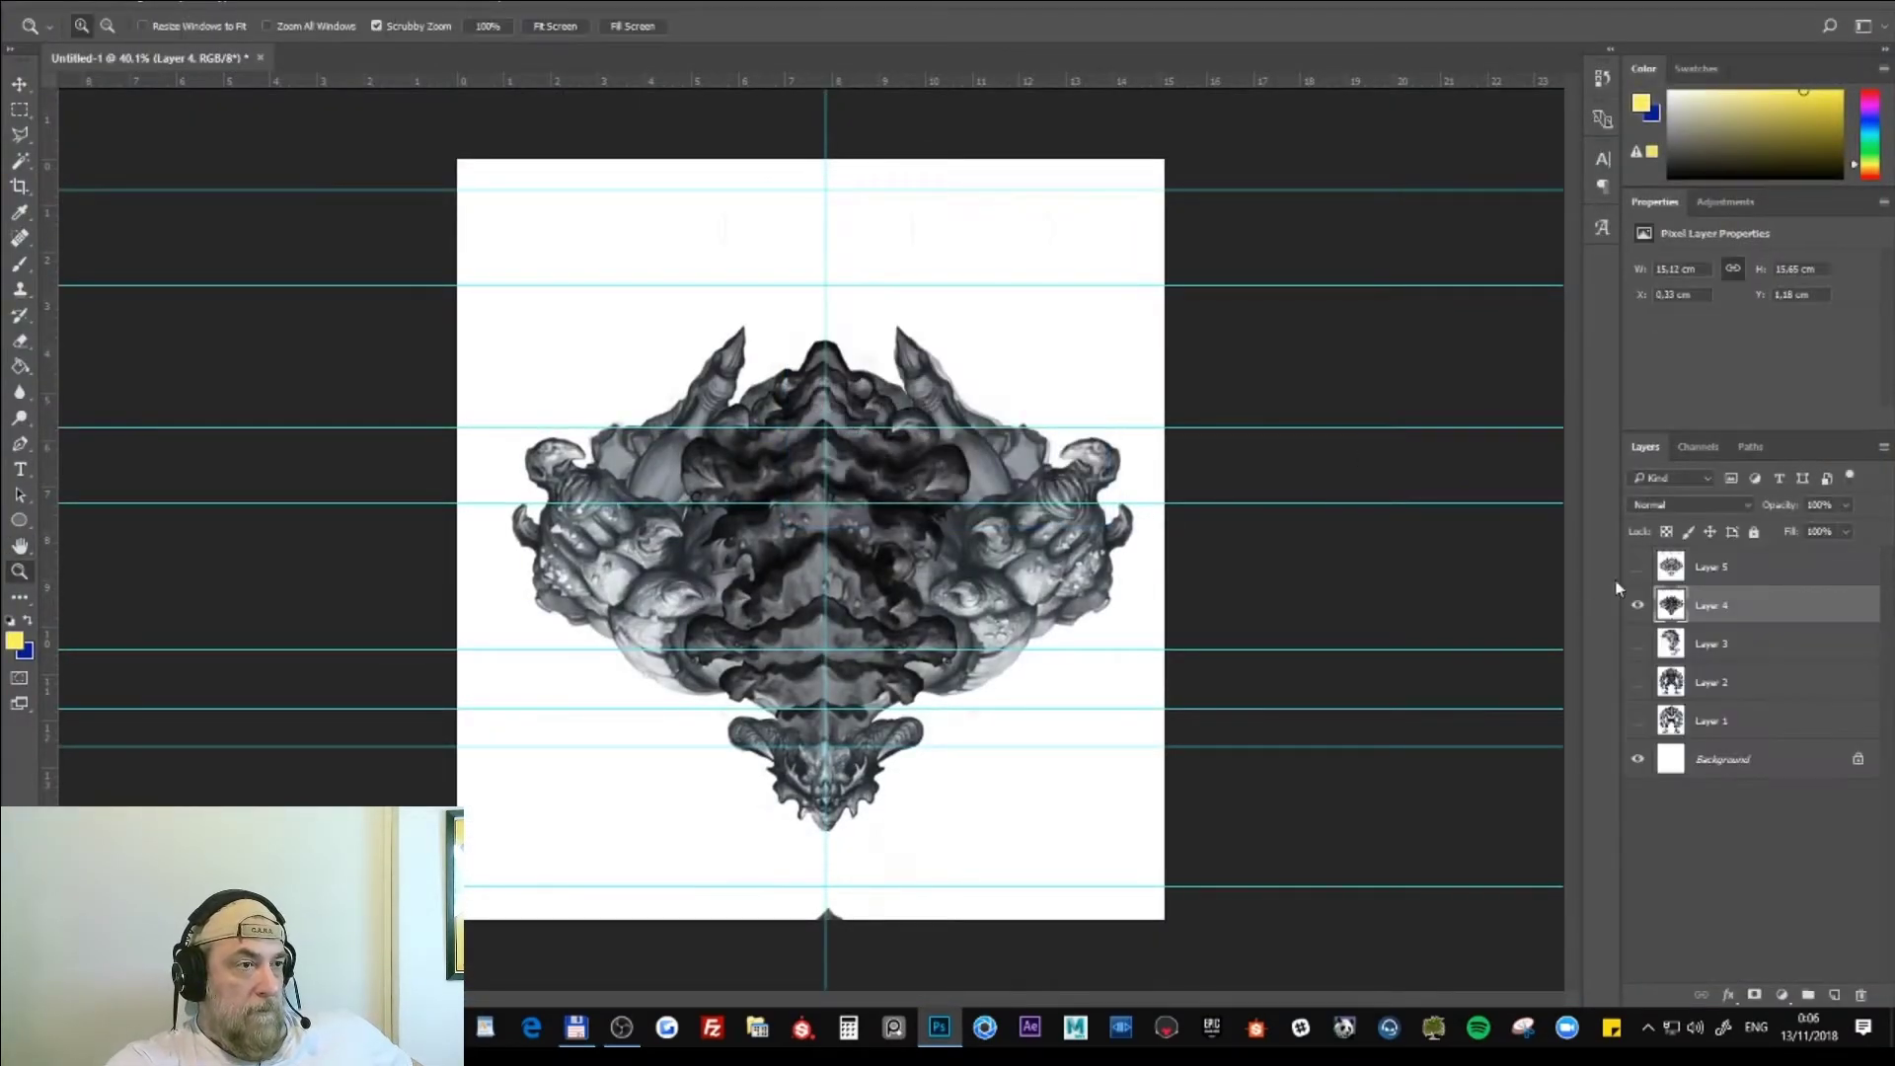
- Save Layer 5's bottom view as a JPEG named bot in Refes at quality 8, and quit Photoshop without saving the document
key("ctrl+shift+s")
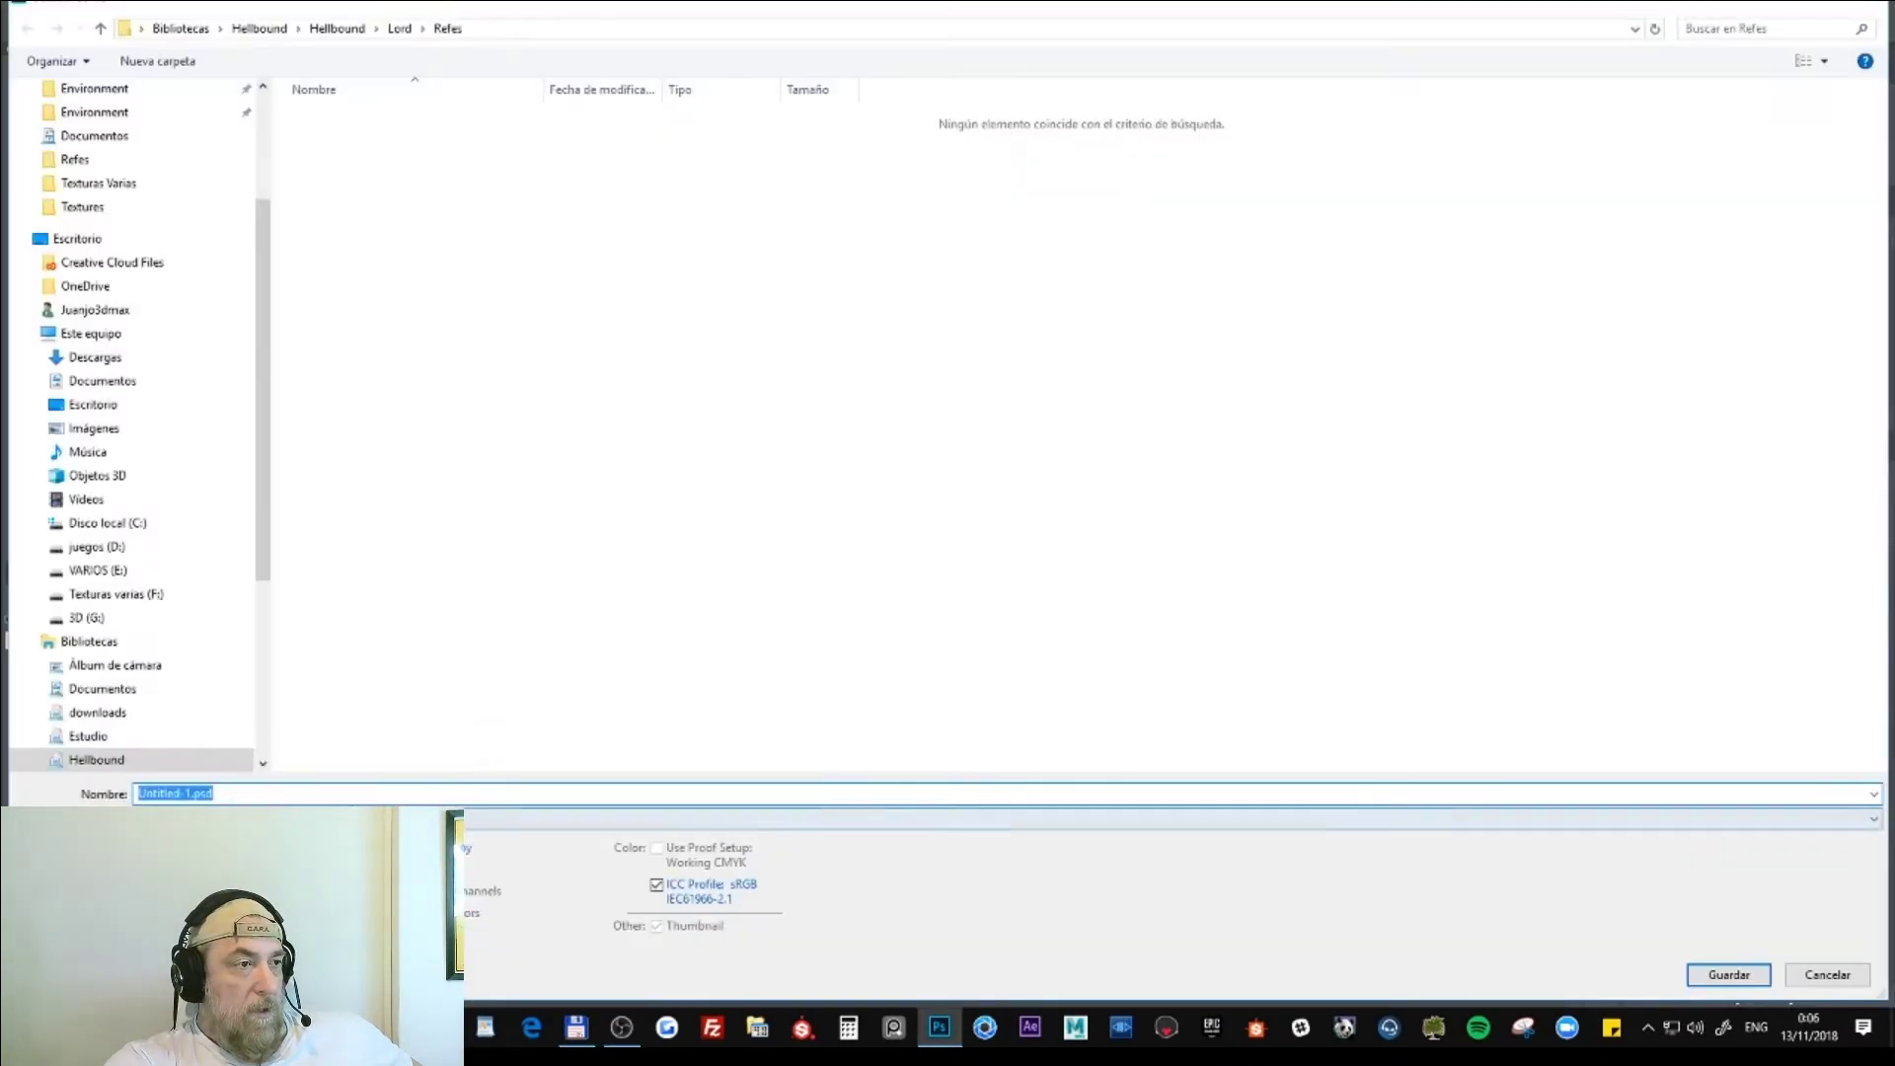
left_click(296, 818)
left_click(297, 621)
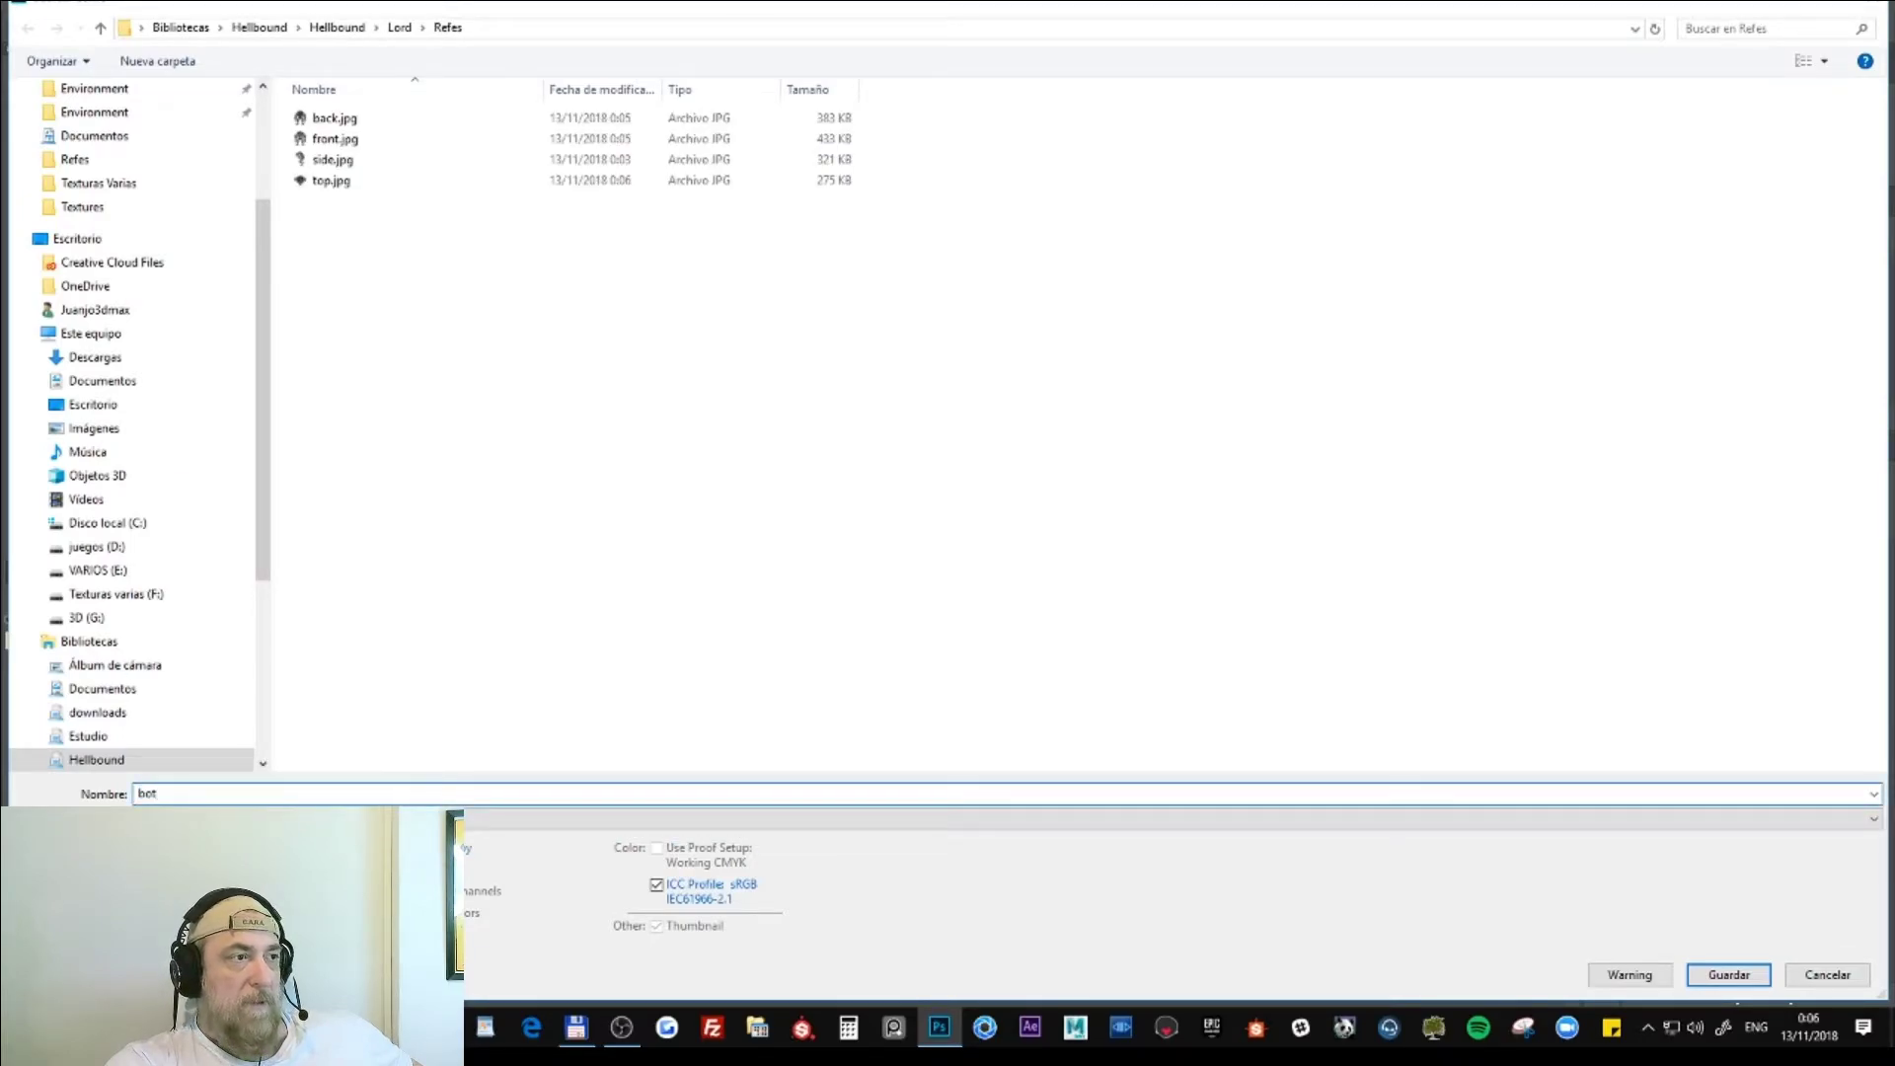
type("bot")
key("Return")
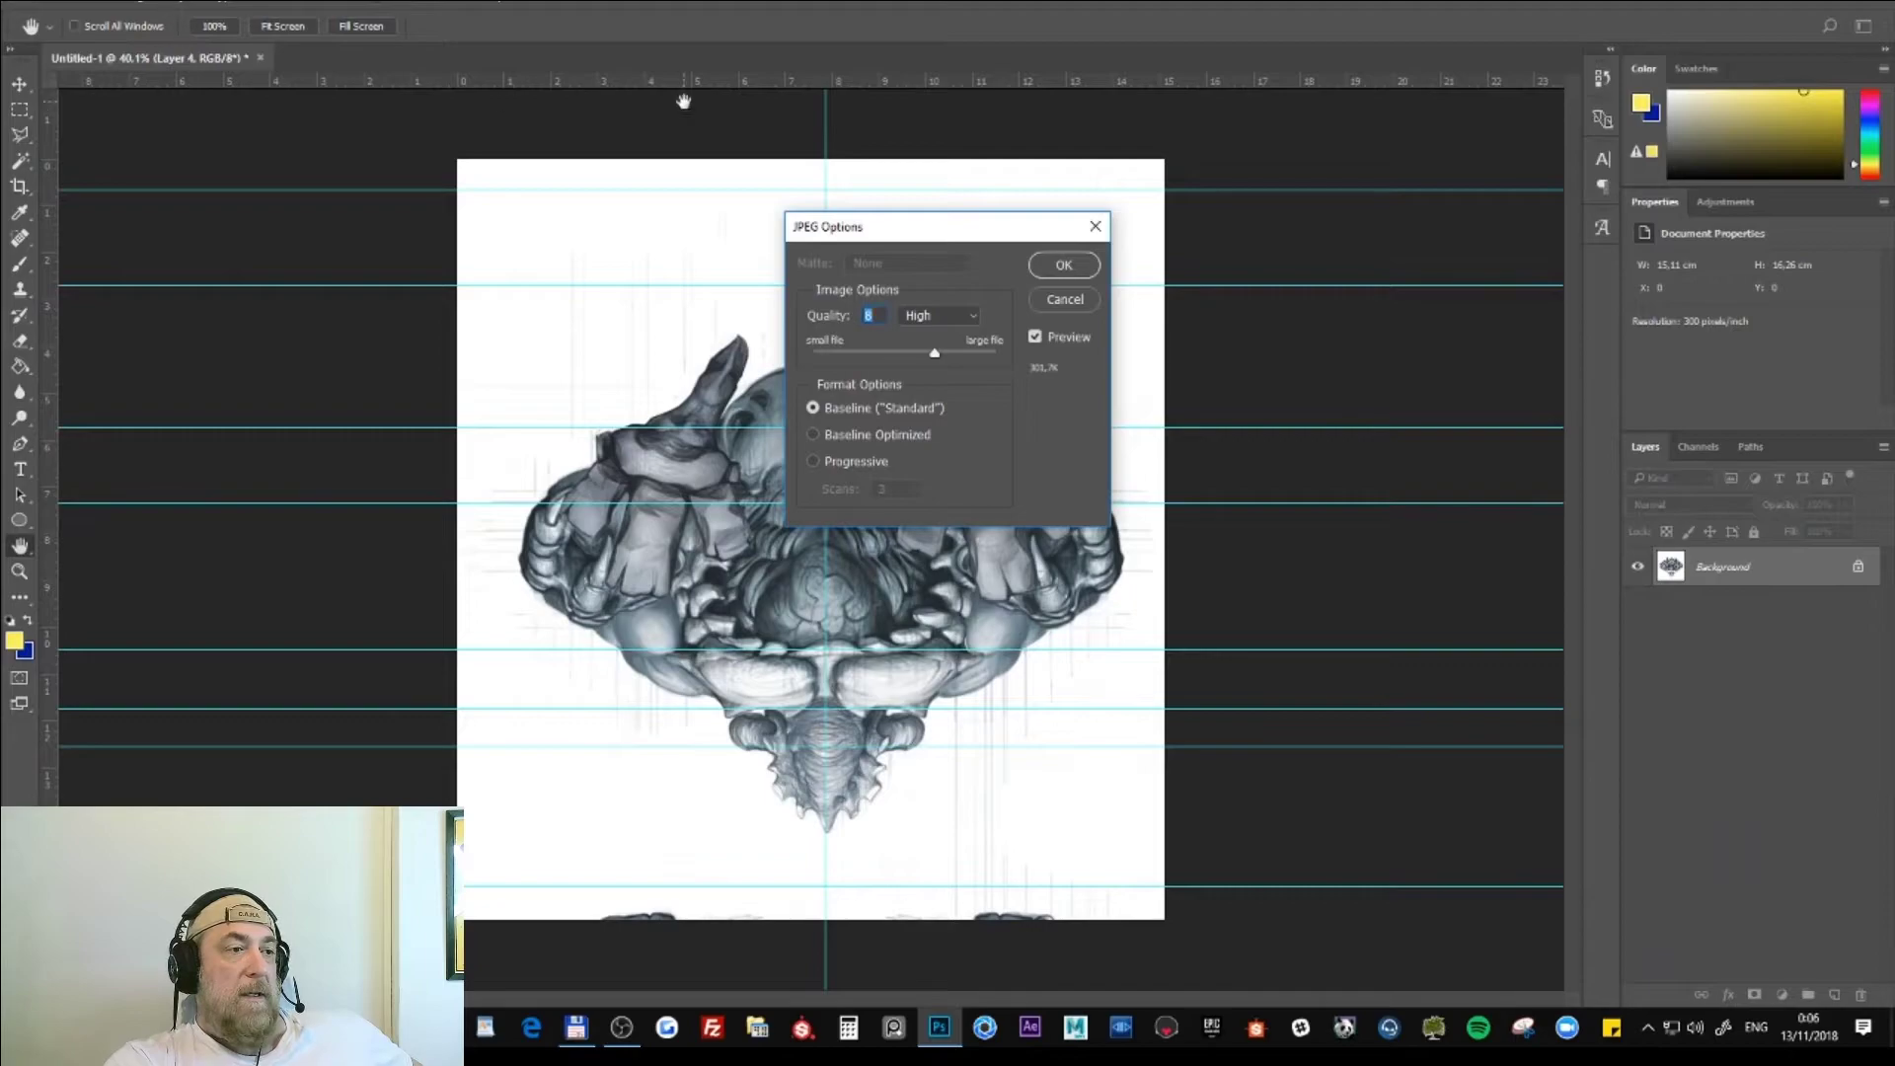
left_click(1062, 266)
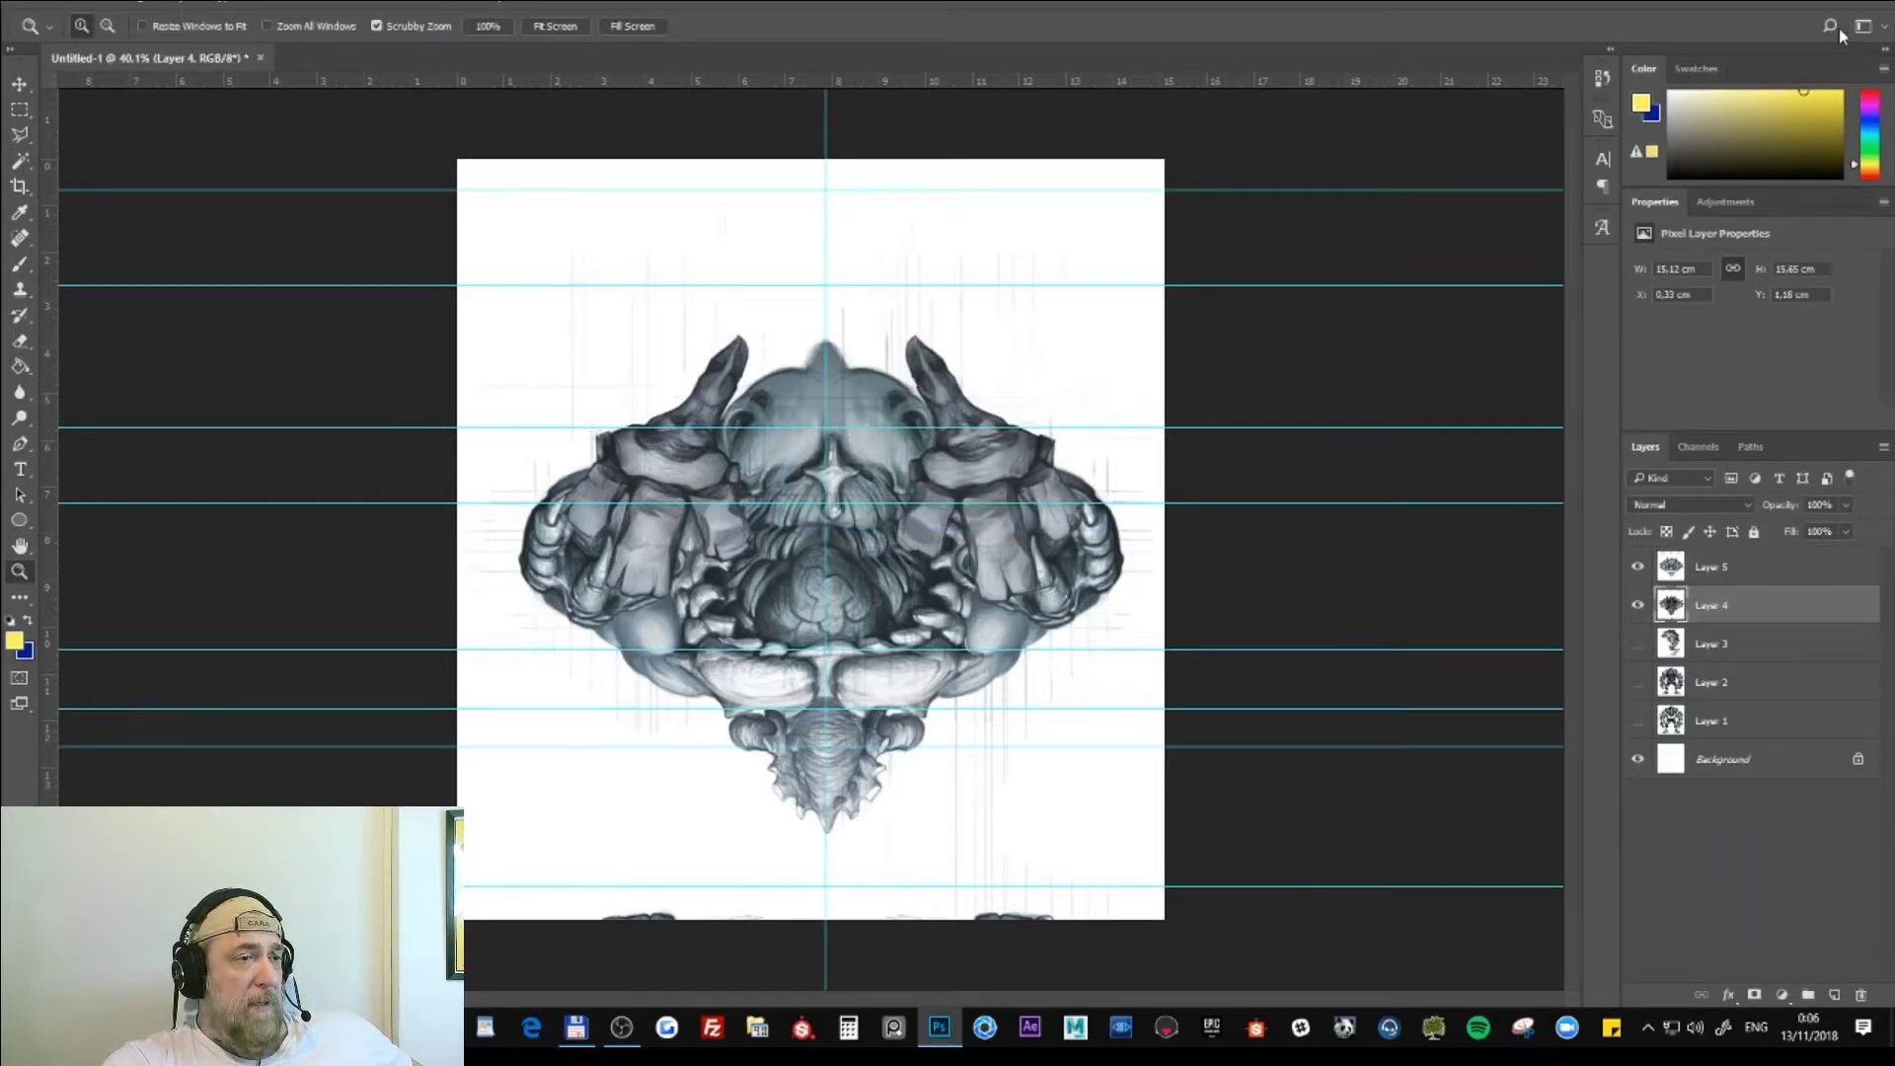
key("ctrl+q")
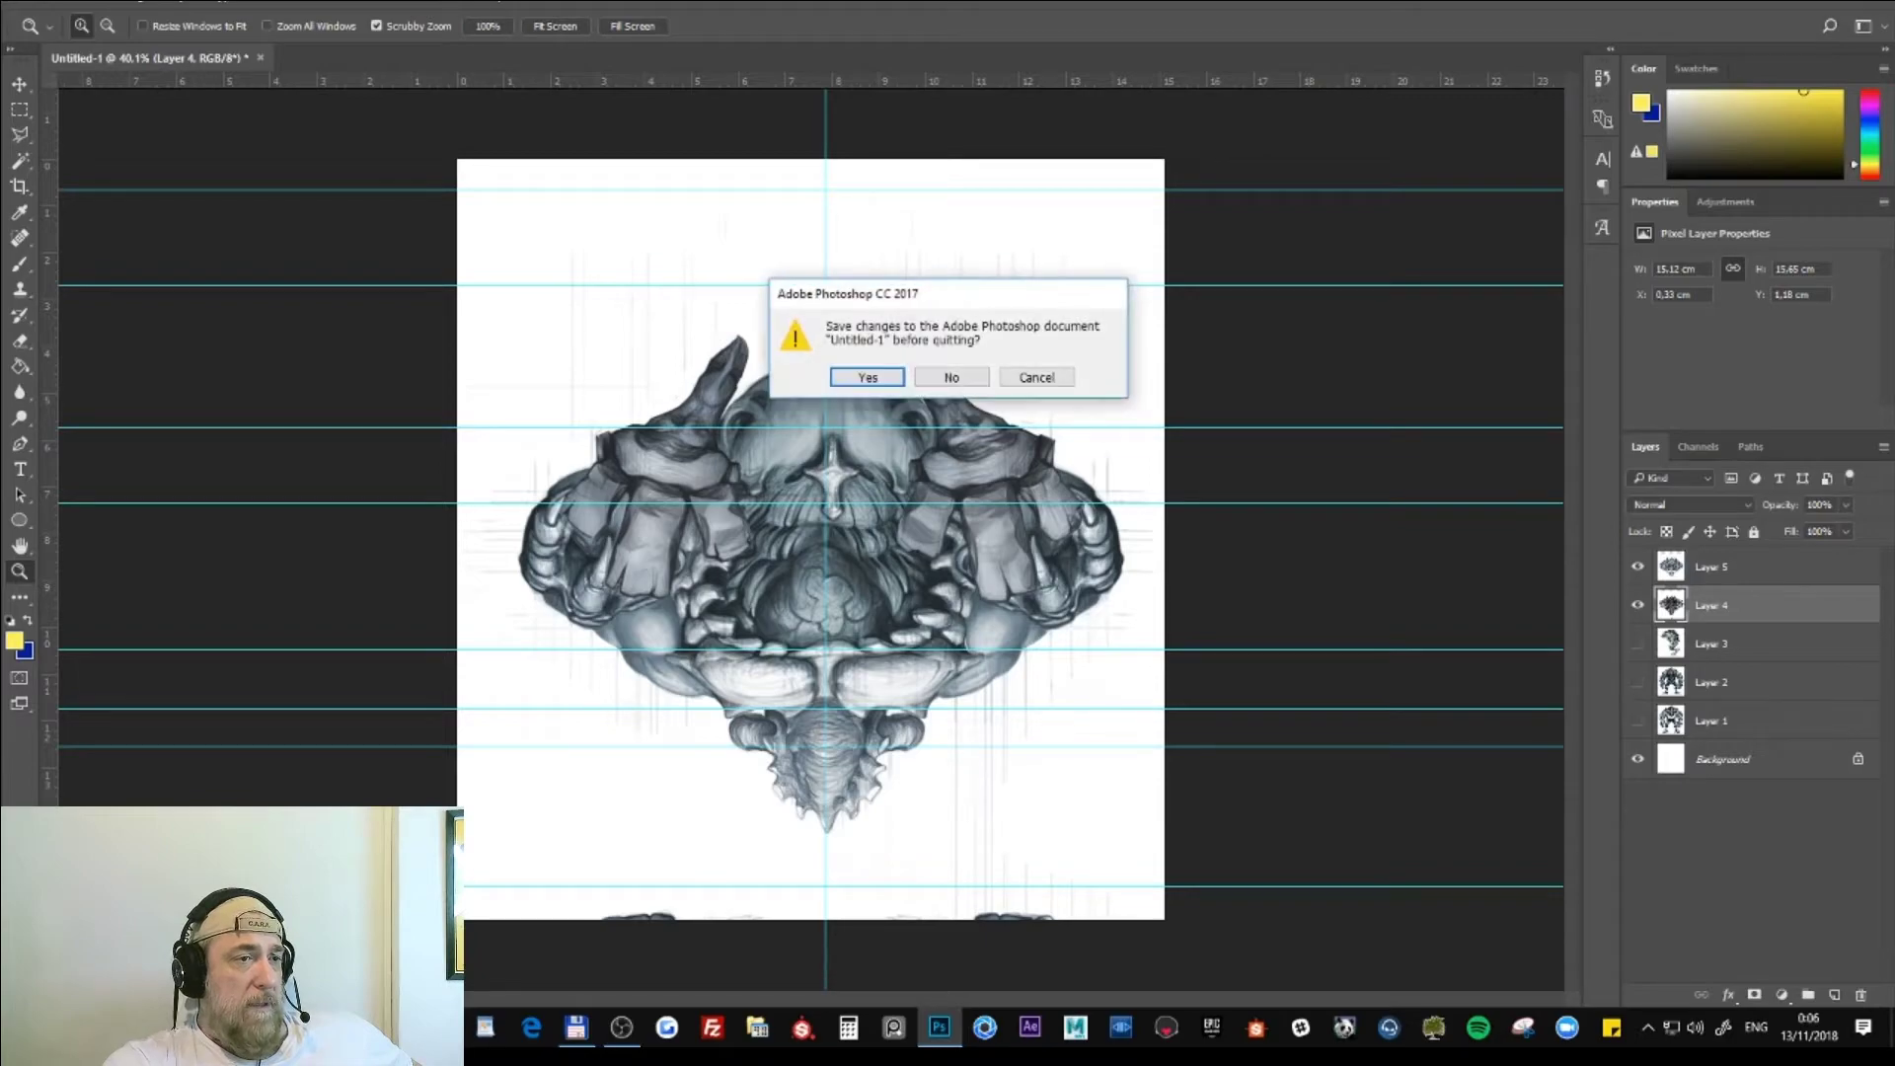
left_click(951, 377)
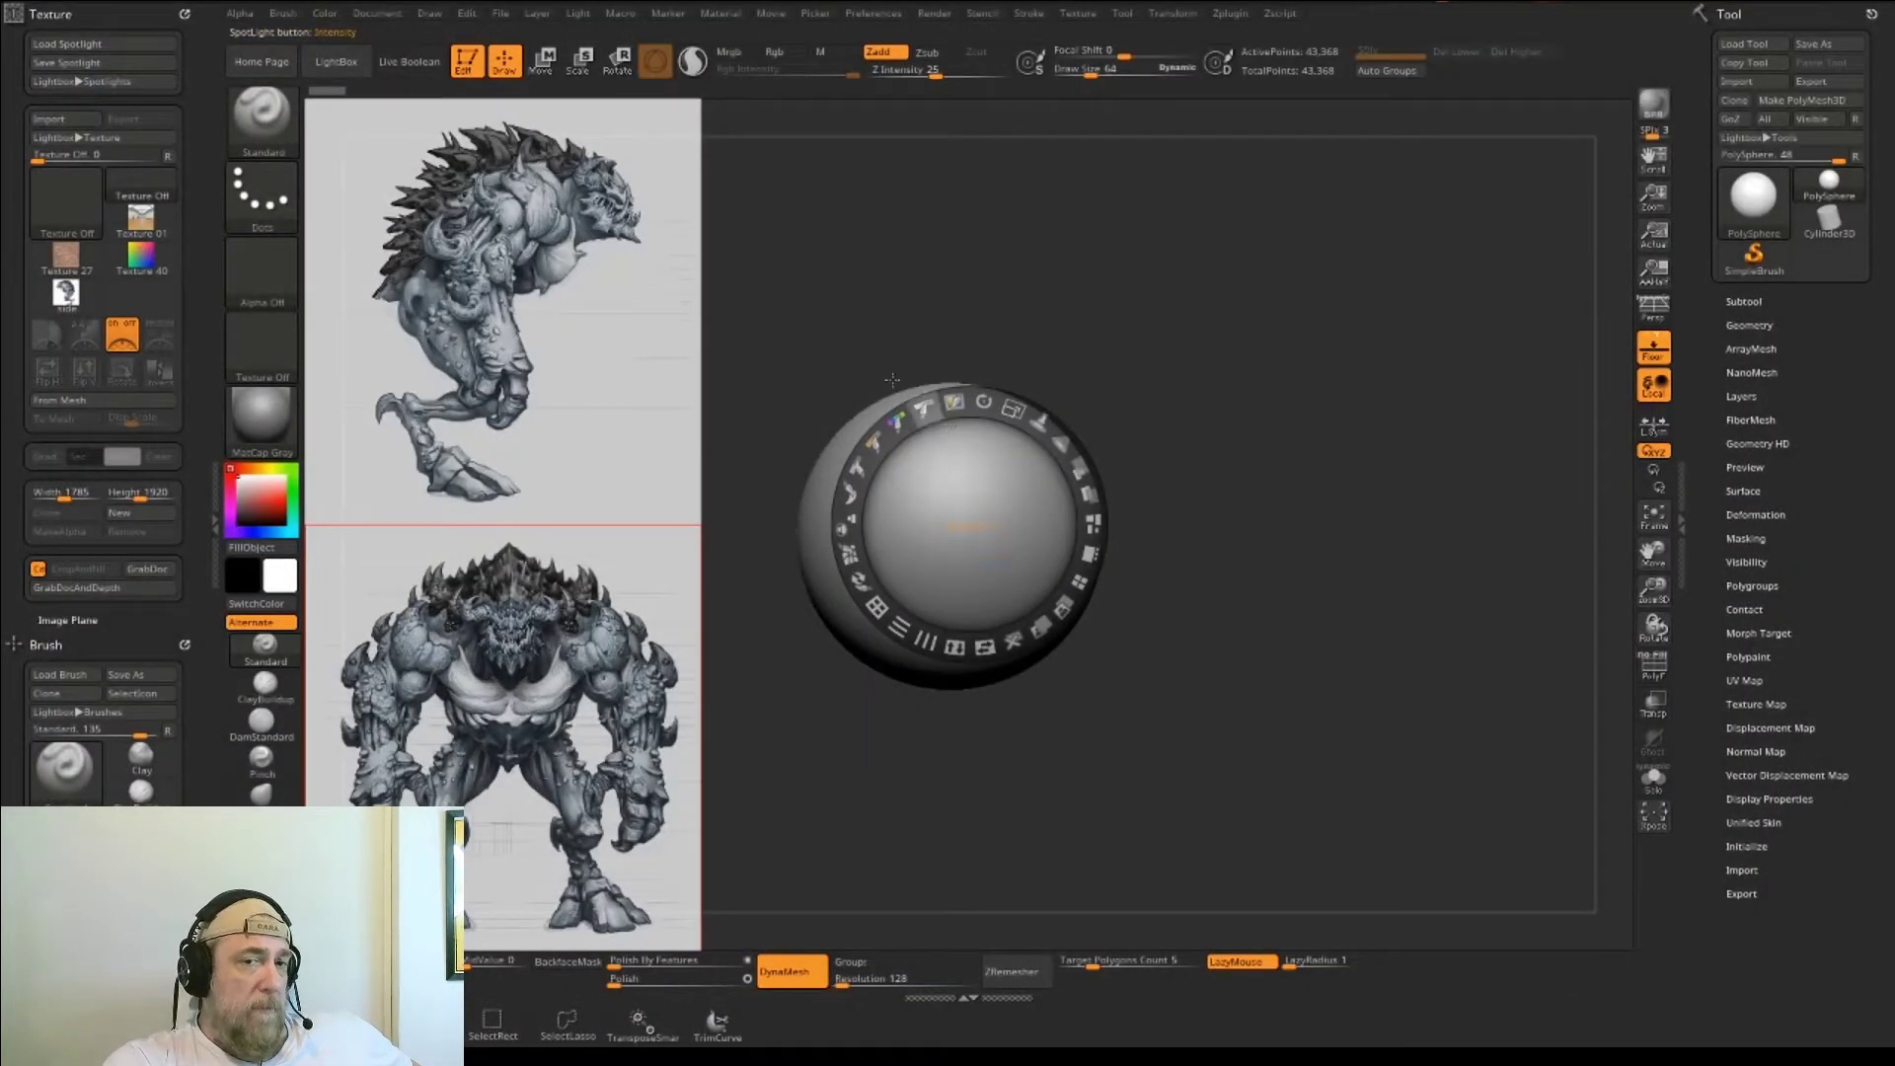
- In ZBrush, enlarge the side view in SpotLight, position it over the sphere and leave SpotLight editing
left_click_drag(980, 534, 926, 366)
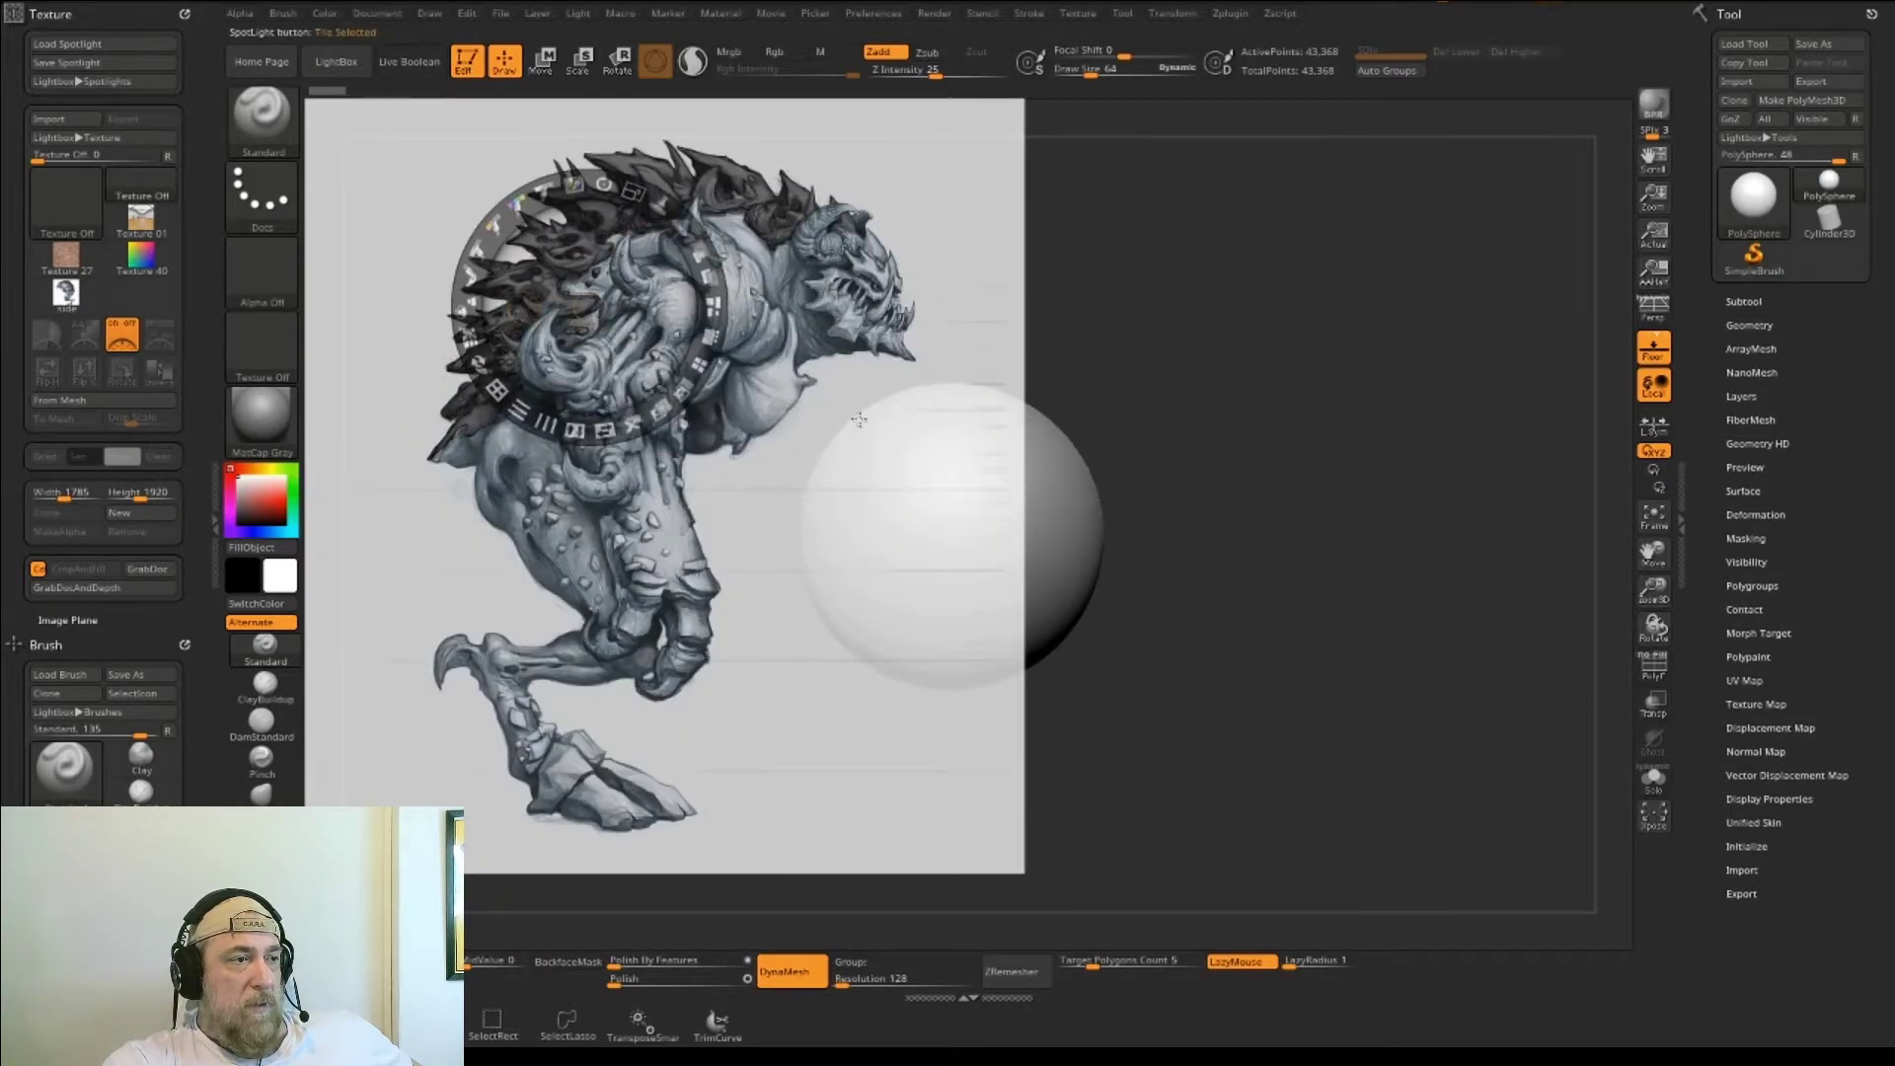
left_click_drag(858, 419, 471, 259)
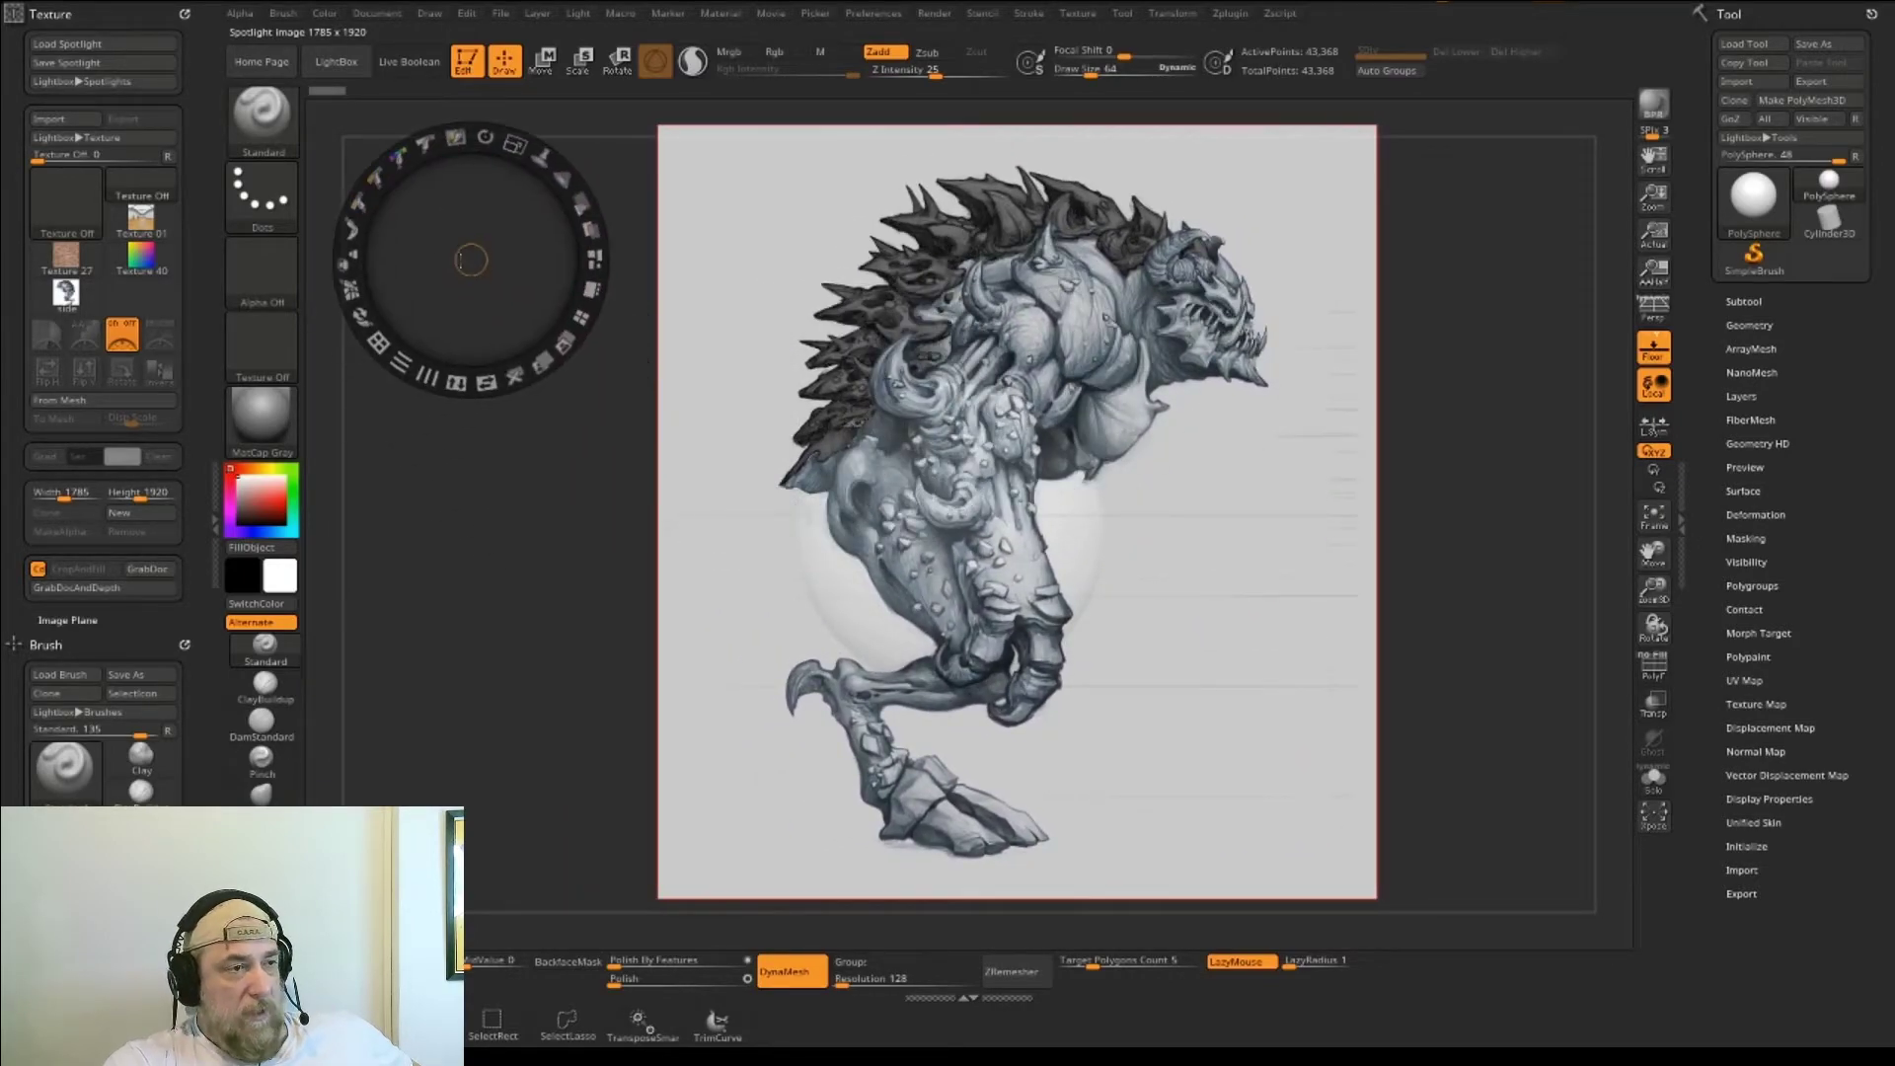
key("z")
- Switch the active tool to a ZSphere and expand its subtool list
left_click(1753, 198)
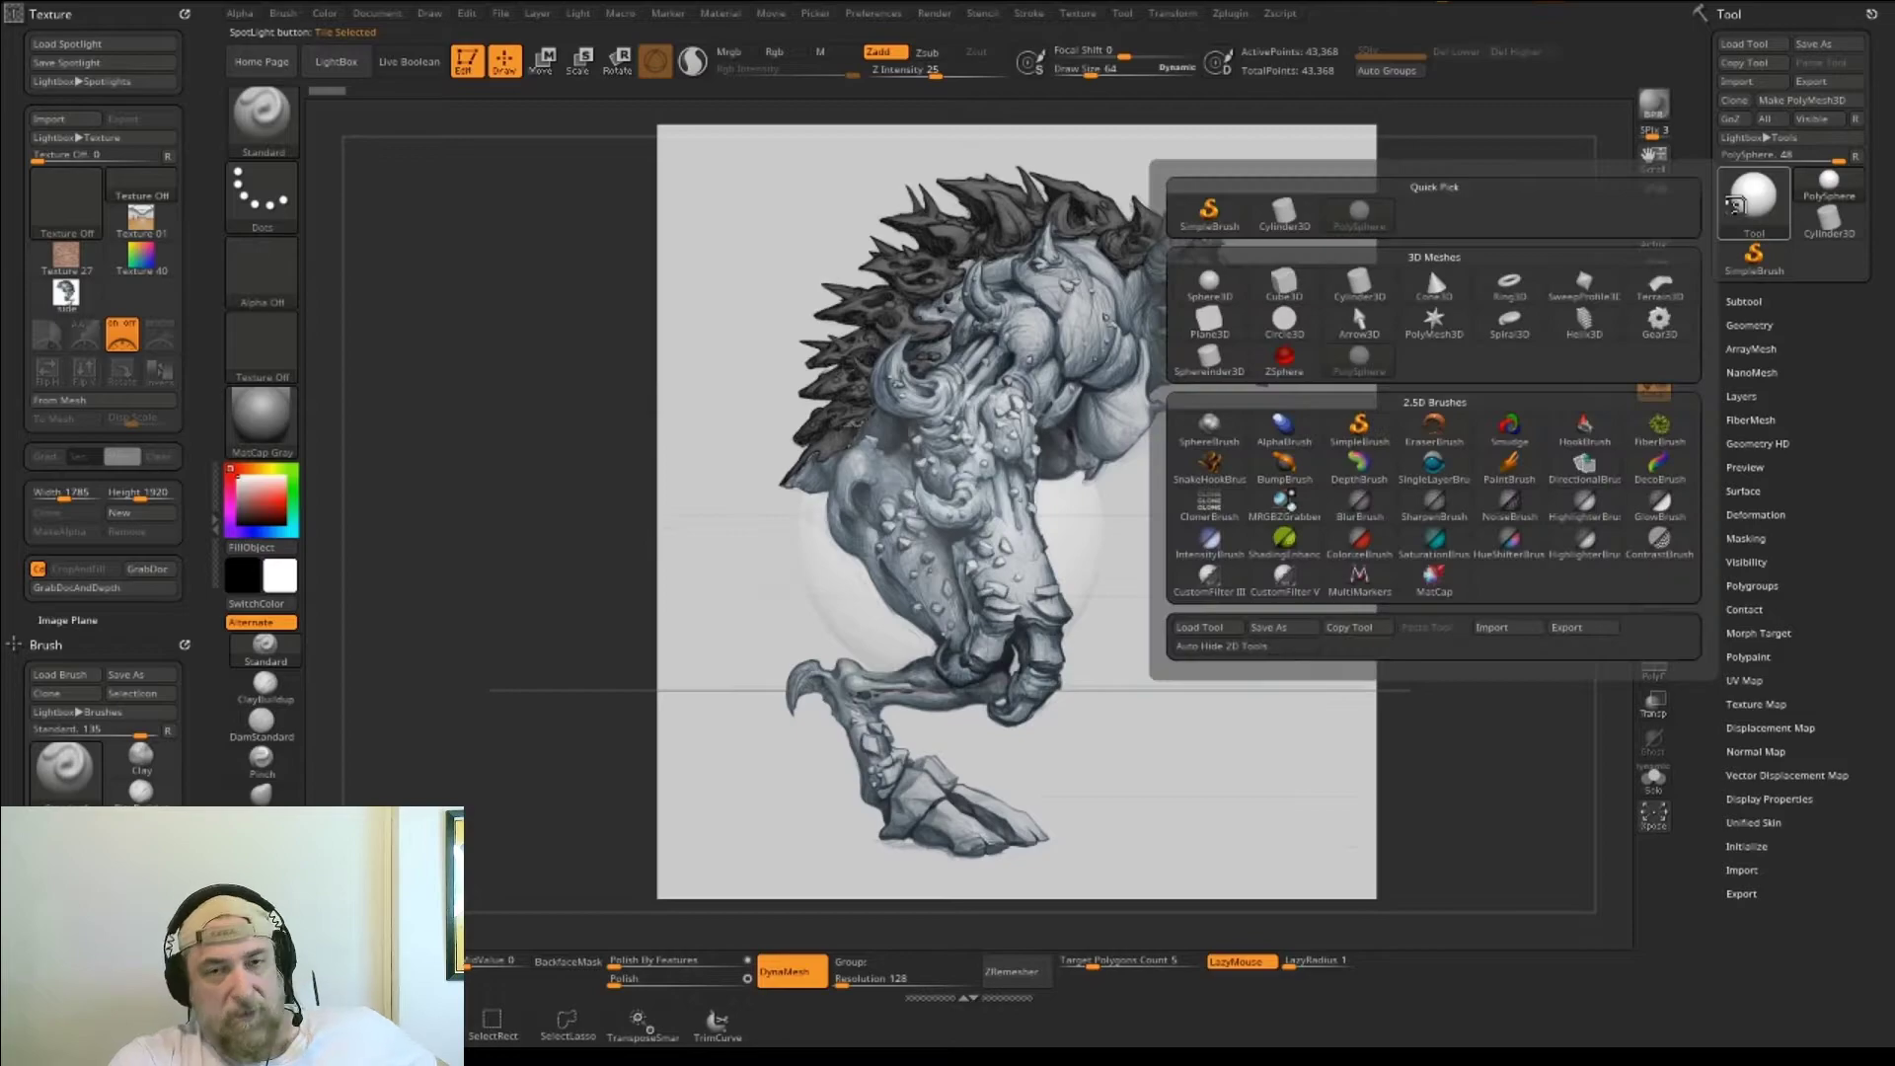
left_click(1271, 363)
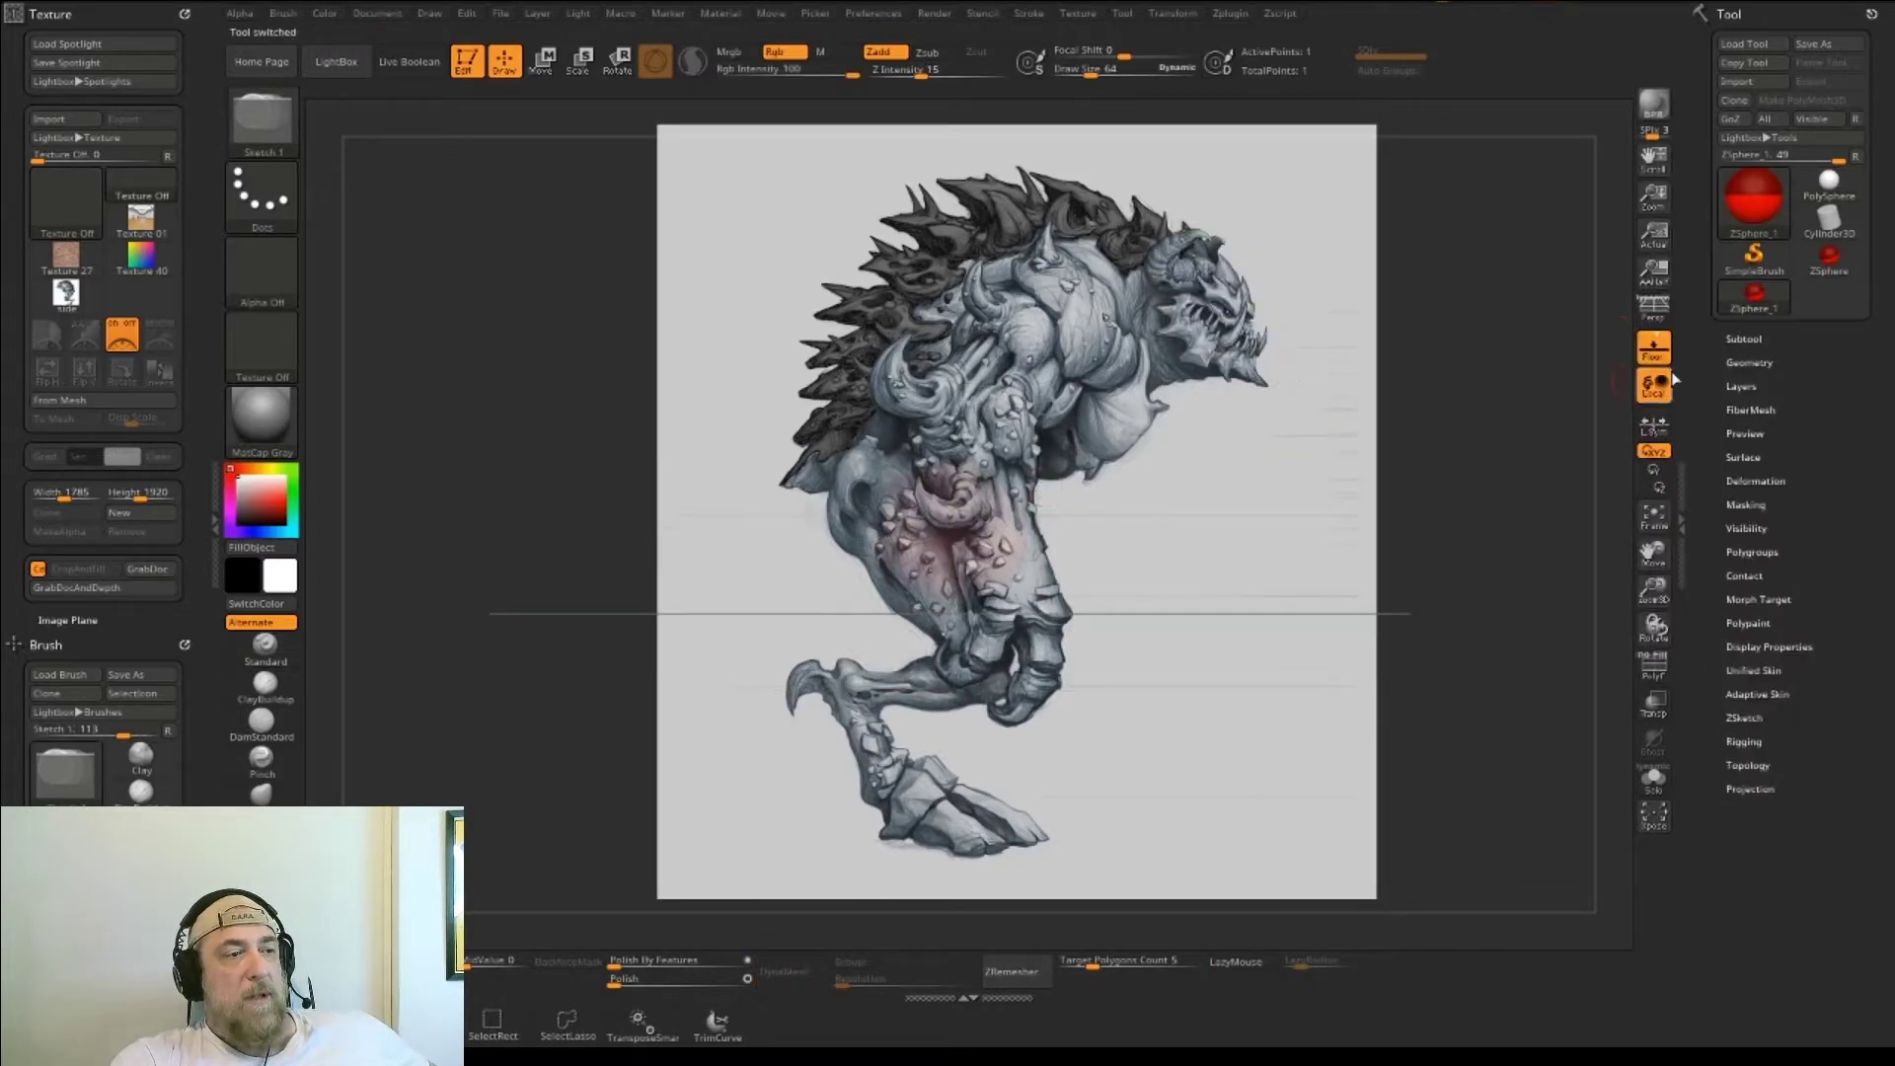
left_click(1743, 339)
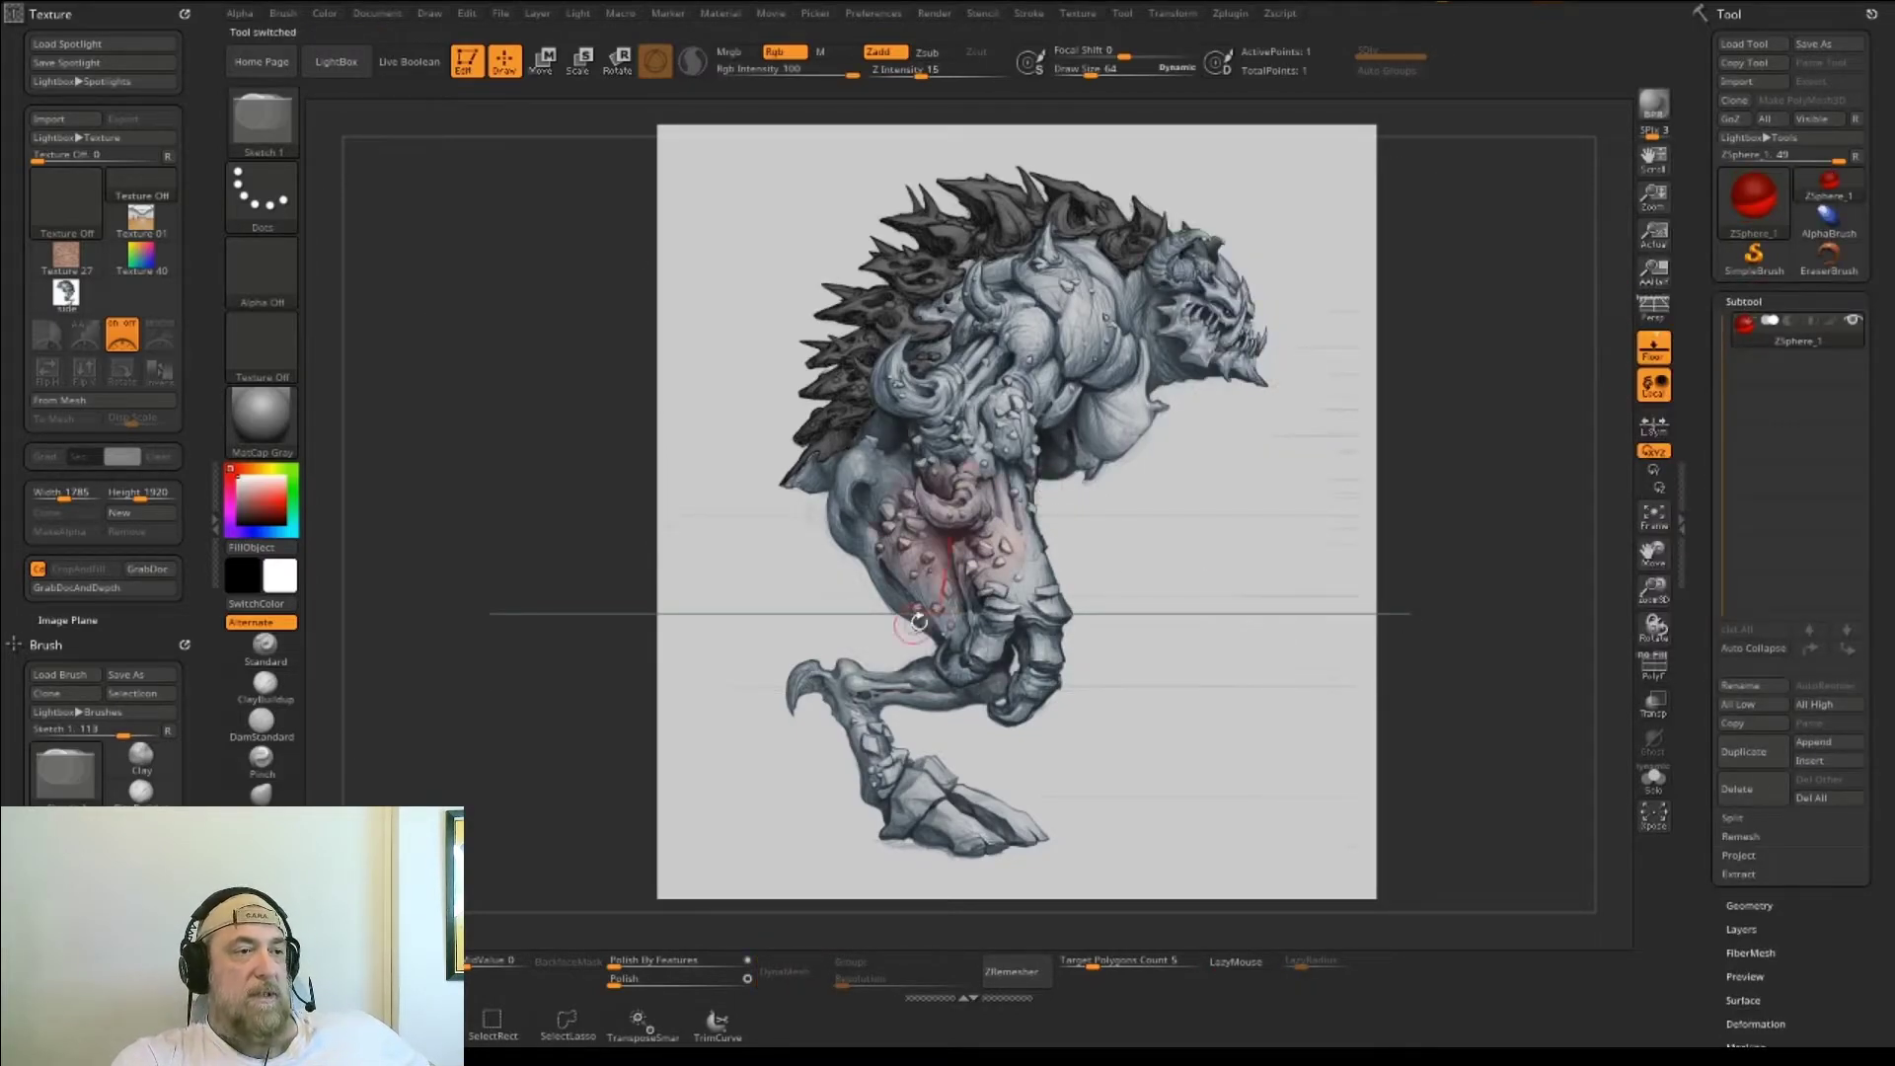
- Fade the side reference image in SpotLight to a faint overlay behind the ZSphere, and leave SpotLight editing
key("z")
left_click_drag(578, 201, 484, 140)
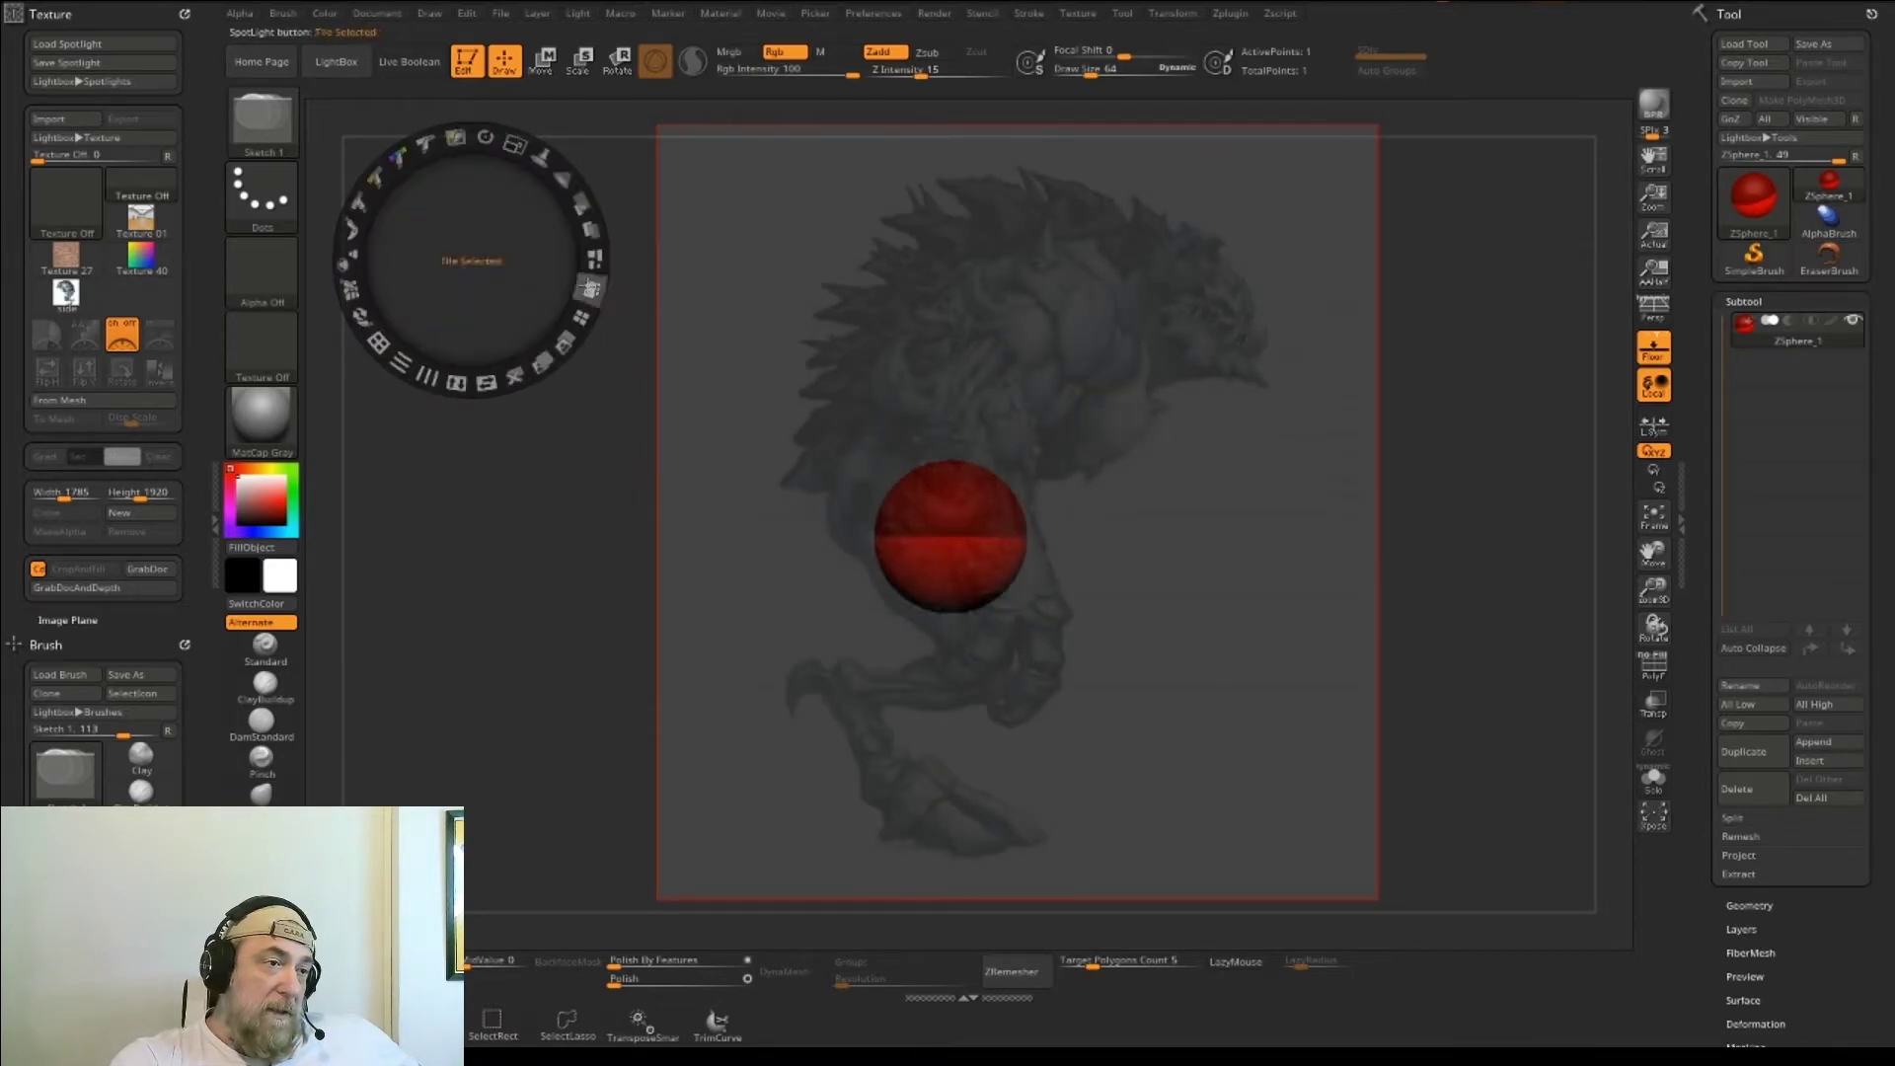
key("z")
- Move the root ZSphere onto the creature's hip in the side view and scale it to fit
key("r")
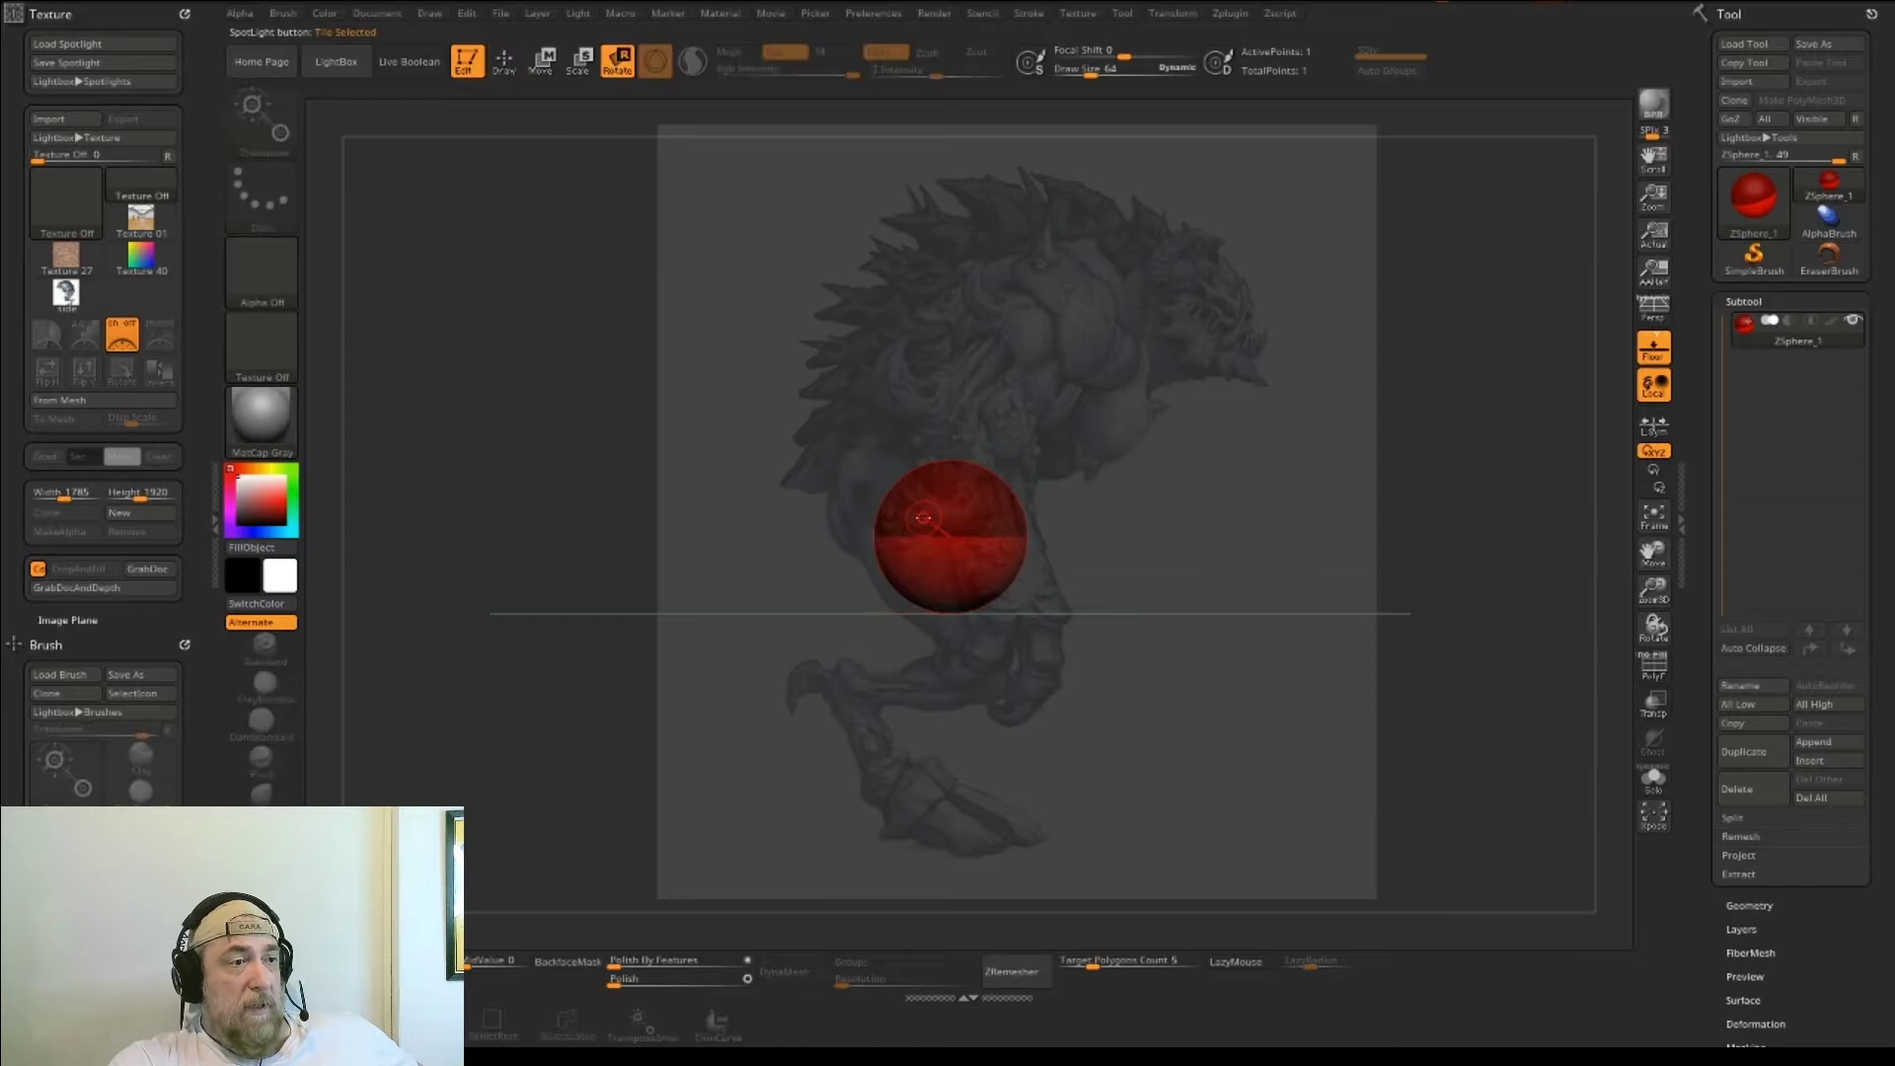
key("w")
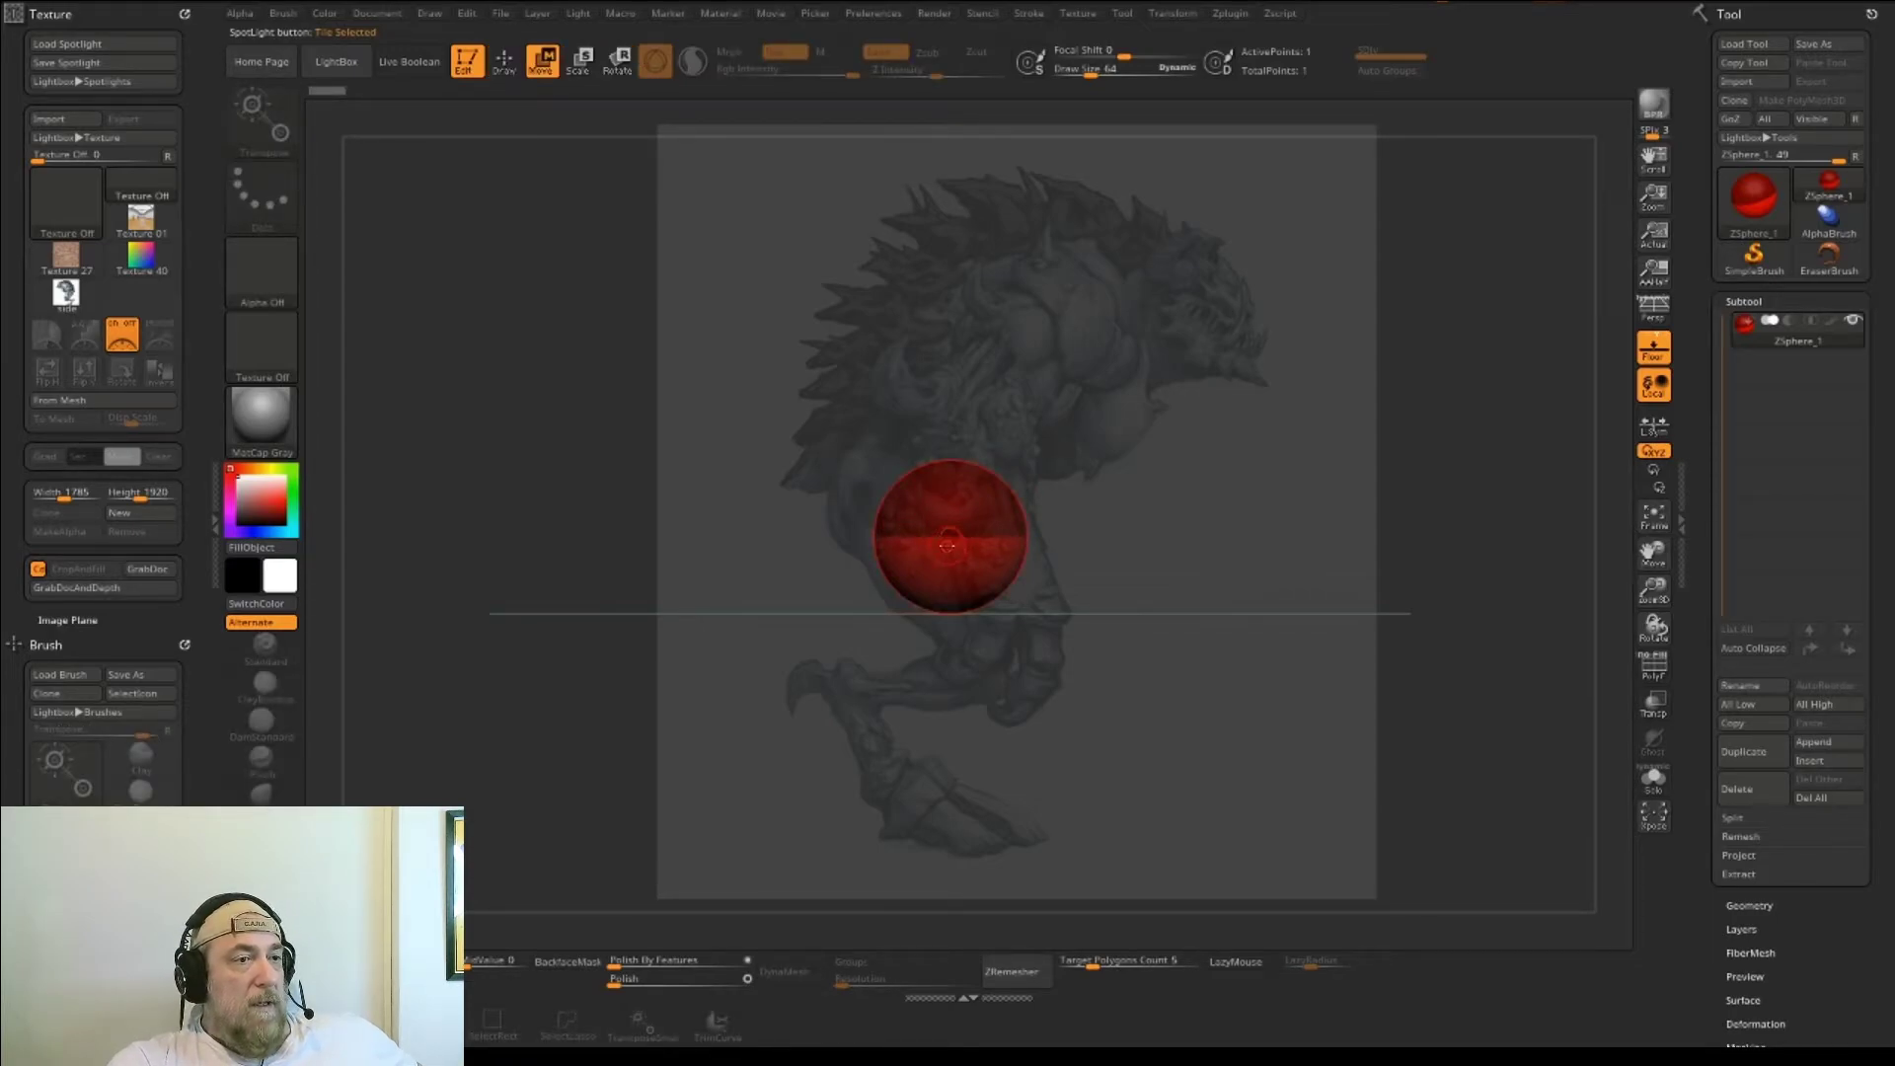
left_click_drag(946, 541, 846, 397)
key("e")
- Extend a thigh from the hip with a new ZSphere placed at the knee, and scale it to match the joint
key("w")
mouse_move(903, 497)
left_mouse_down()
mouse_move(886, 501)
mouse_move(924, 592)
mouse_move(971, 538)
mouse_move(983, 666)
left_mouse_up()
key("q")
key("w")
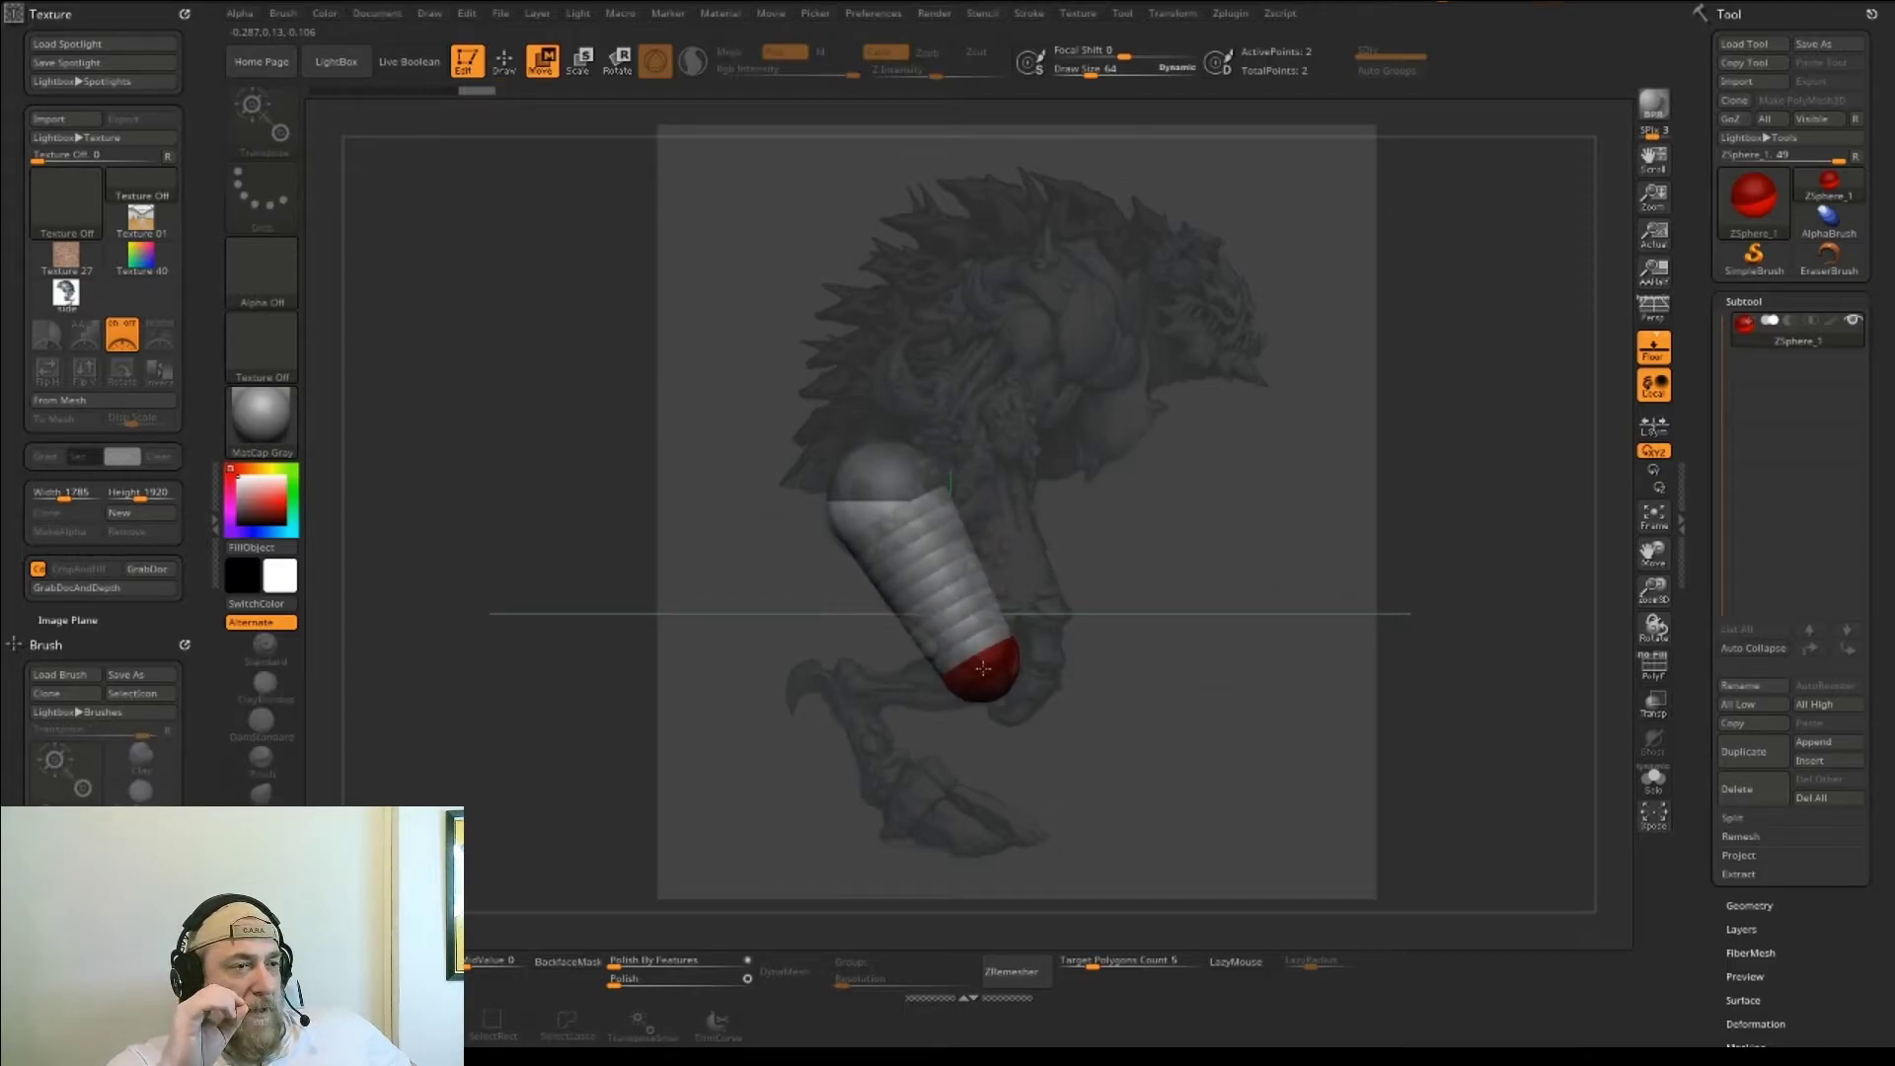
key("e")
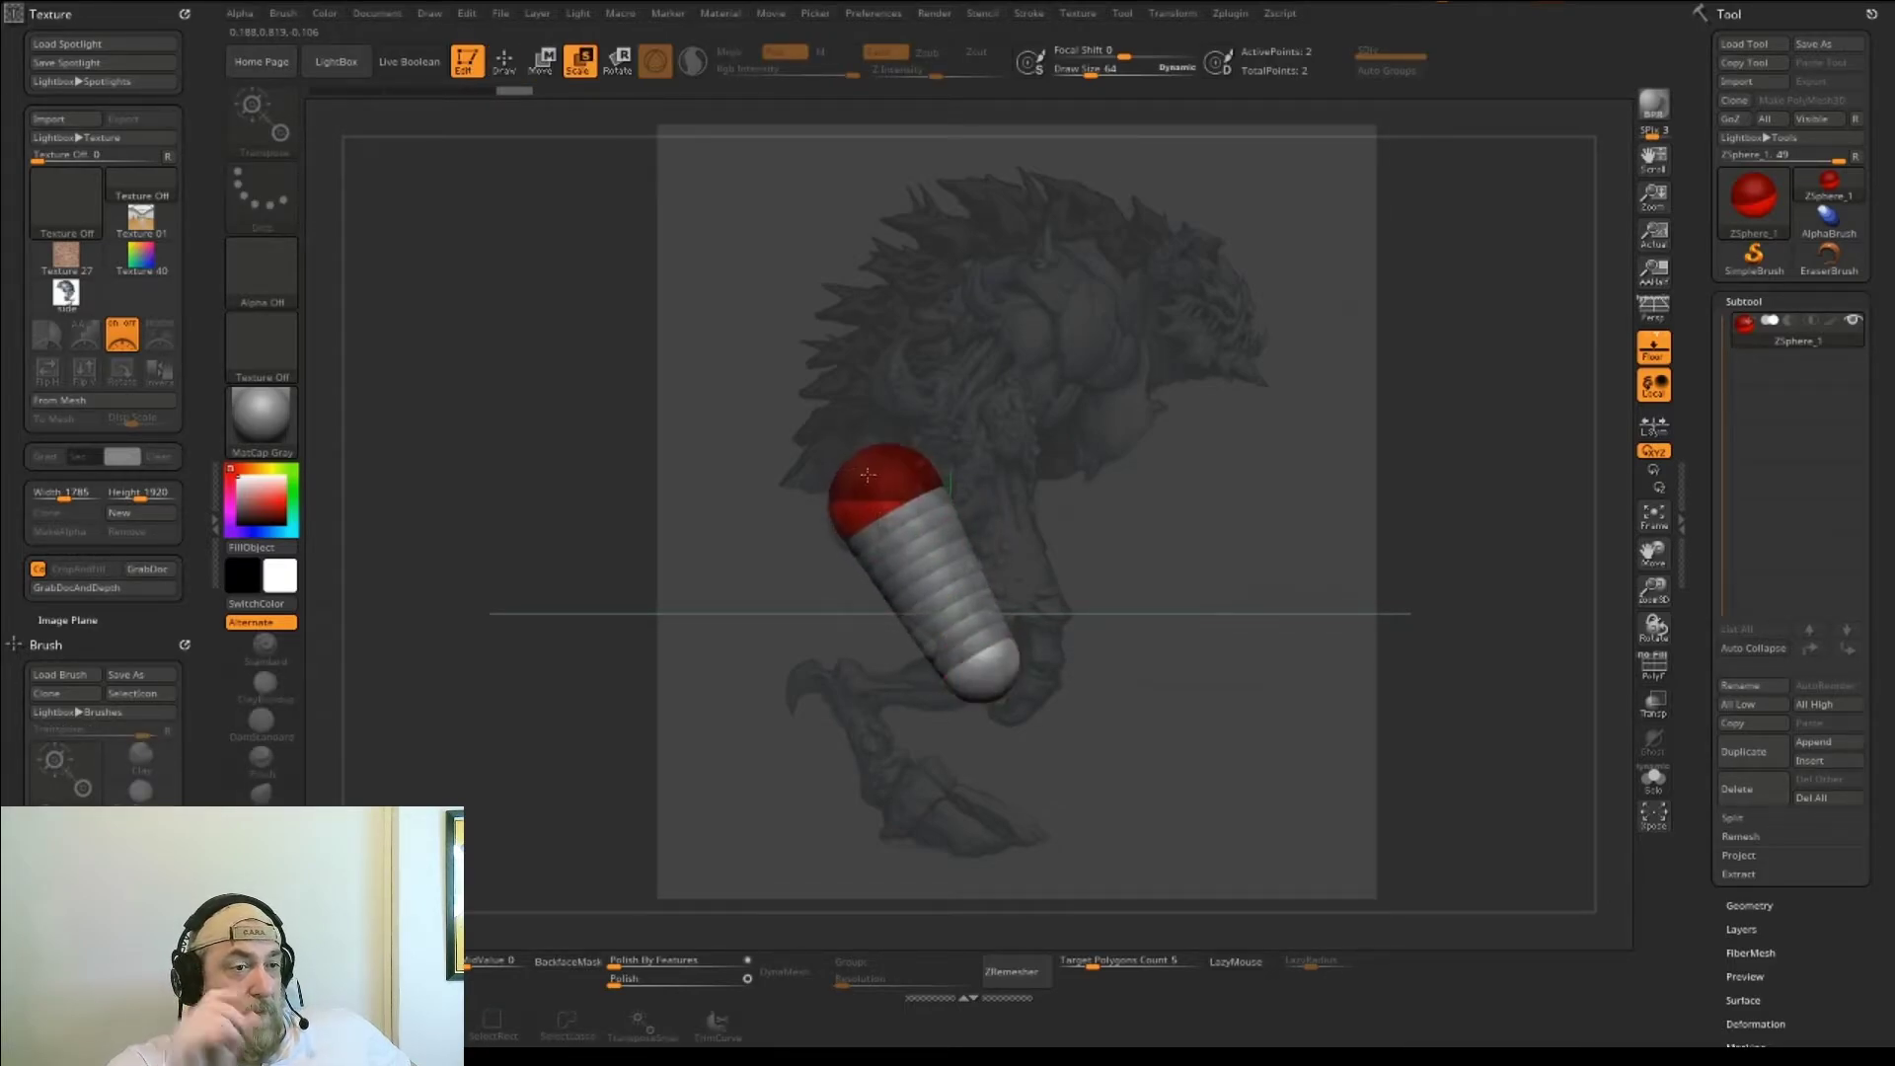
left_click_drag(997, 673, 886, 502)
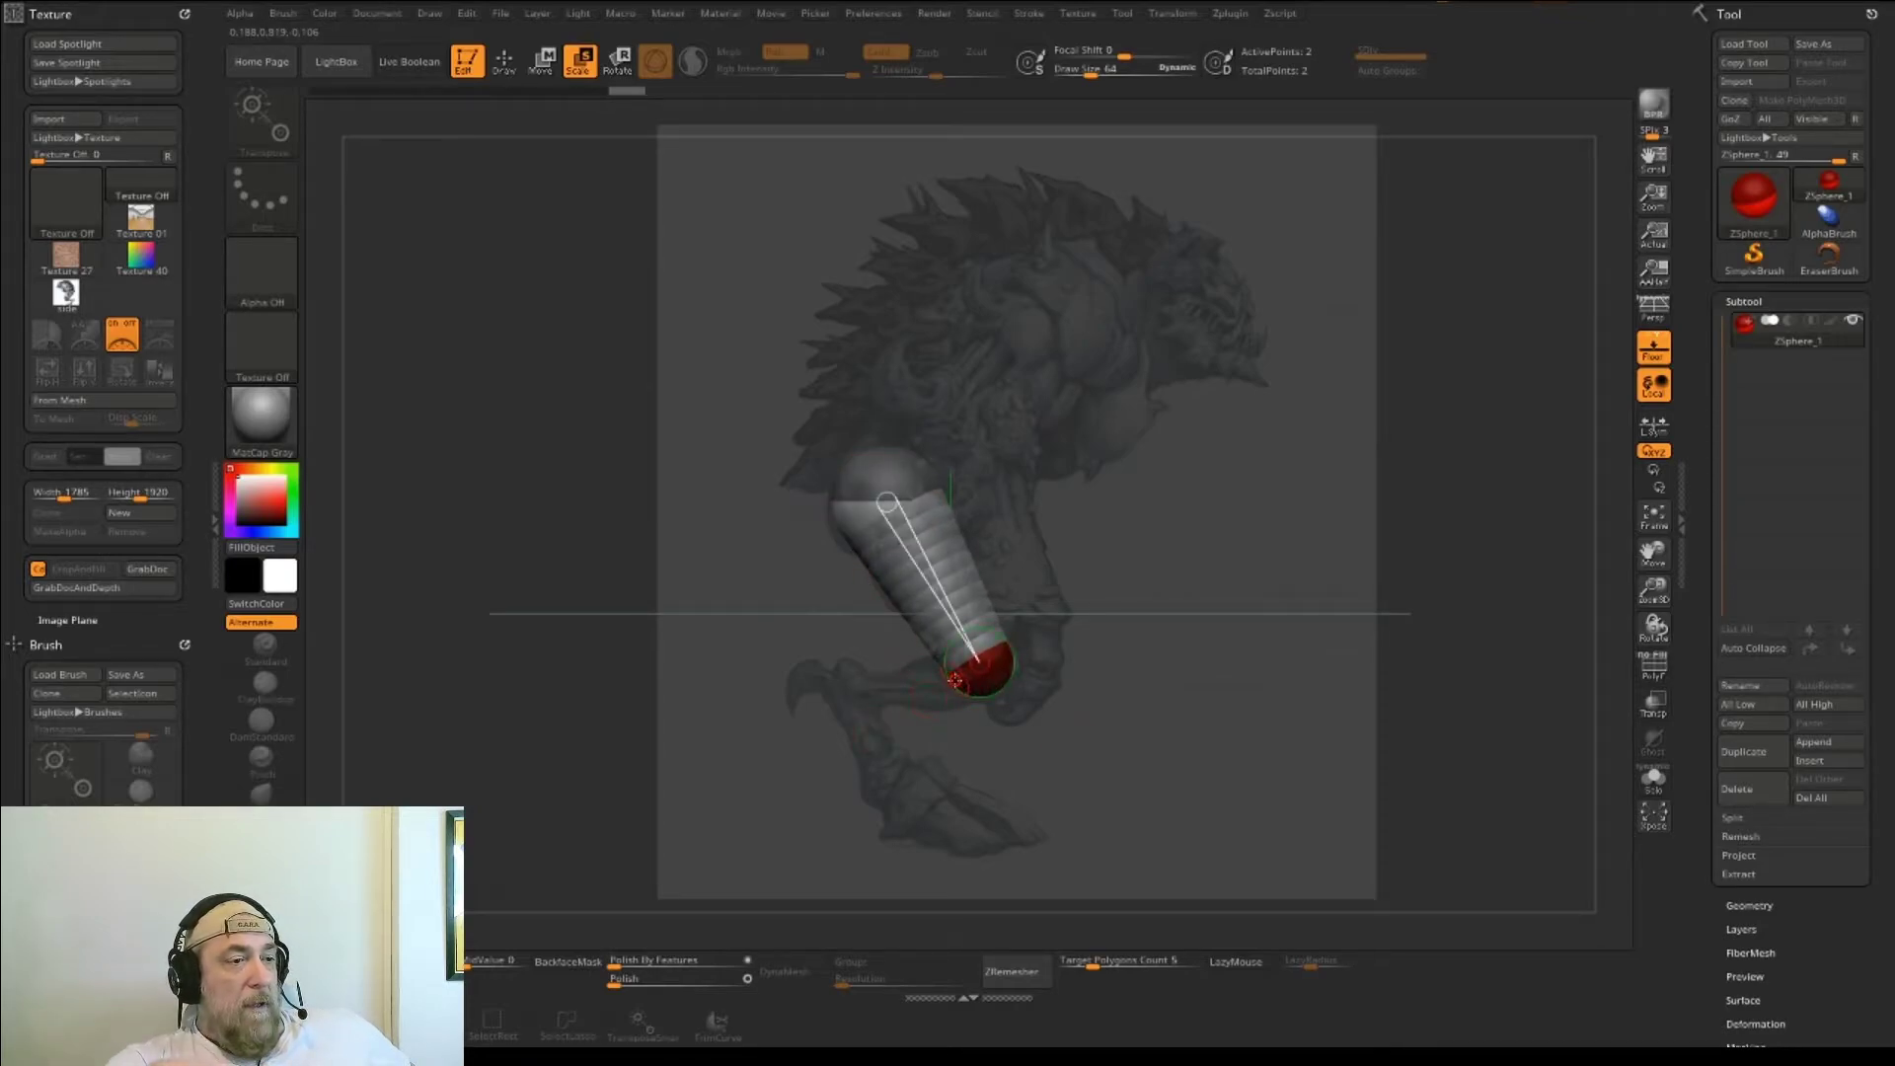
- Add ZSpheres from the knee back to the hock and down to the ankle, following the side reference
key("q")
mouse_move(954, 681)
left_mouse_down()
mouse_move(843, 683)
mouse_move(885, 782)
left_mouse_up()
key("w")
key("q")
key("w")
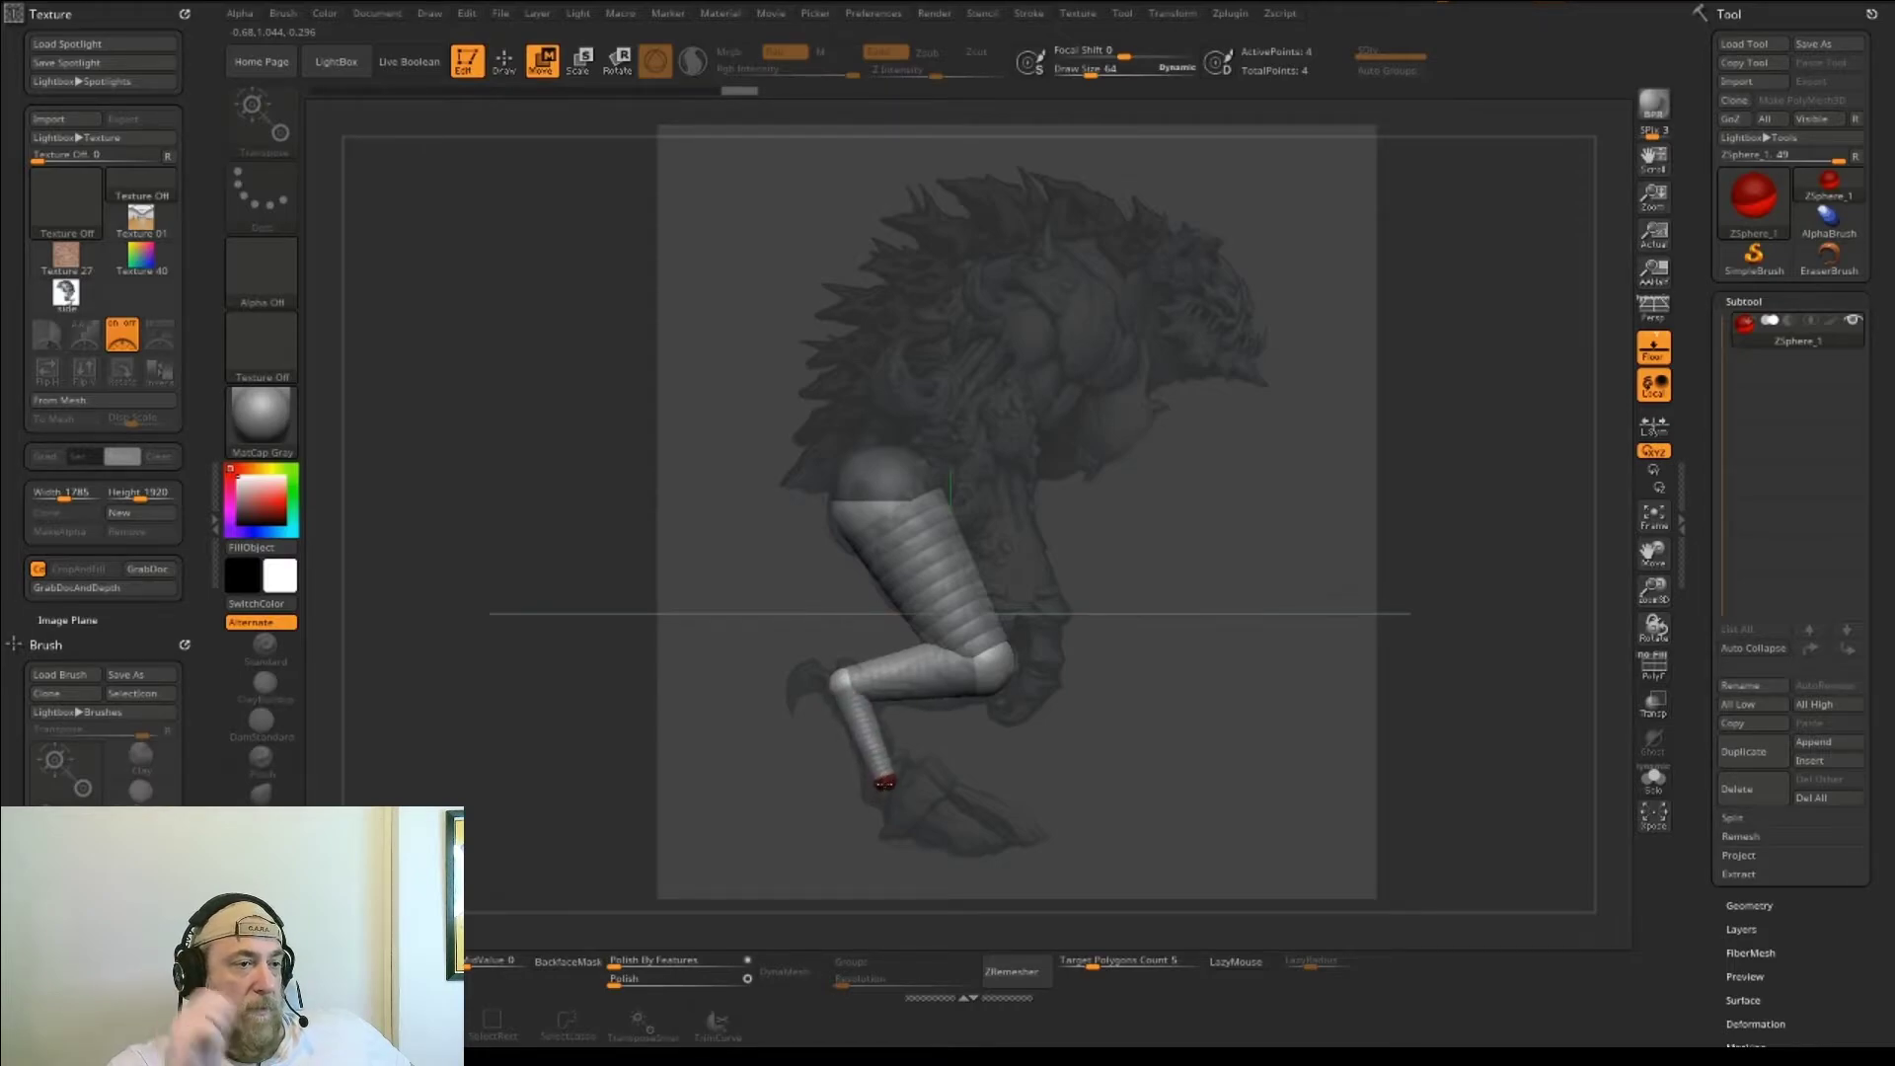
key("e")
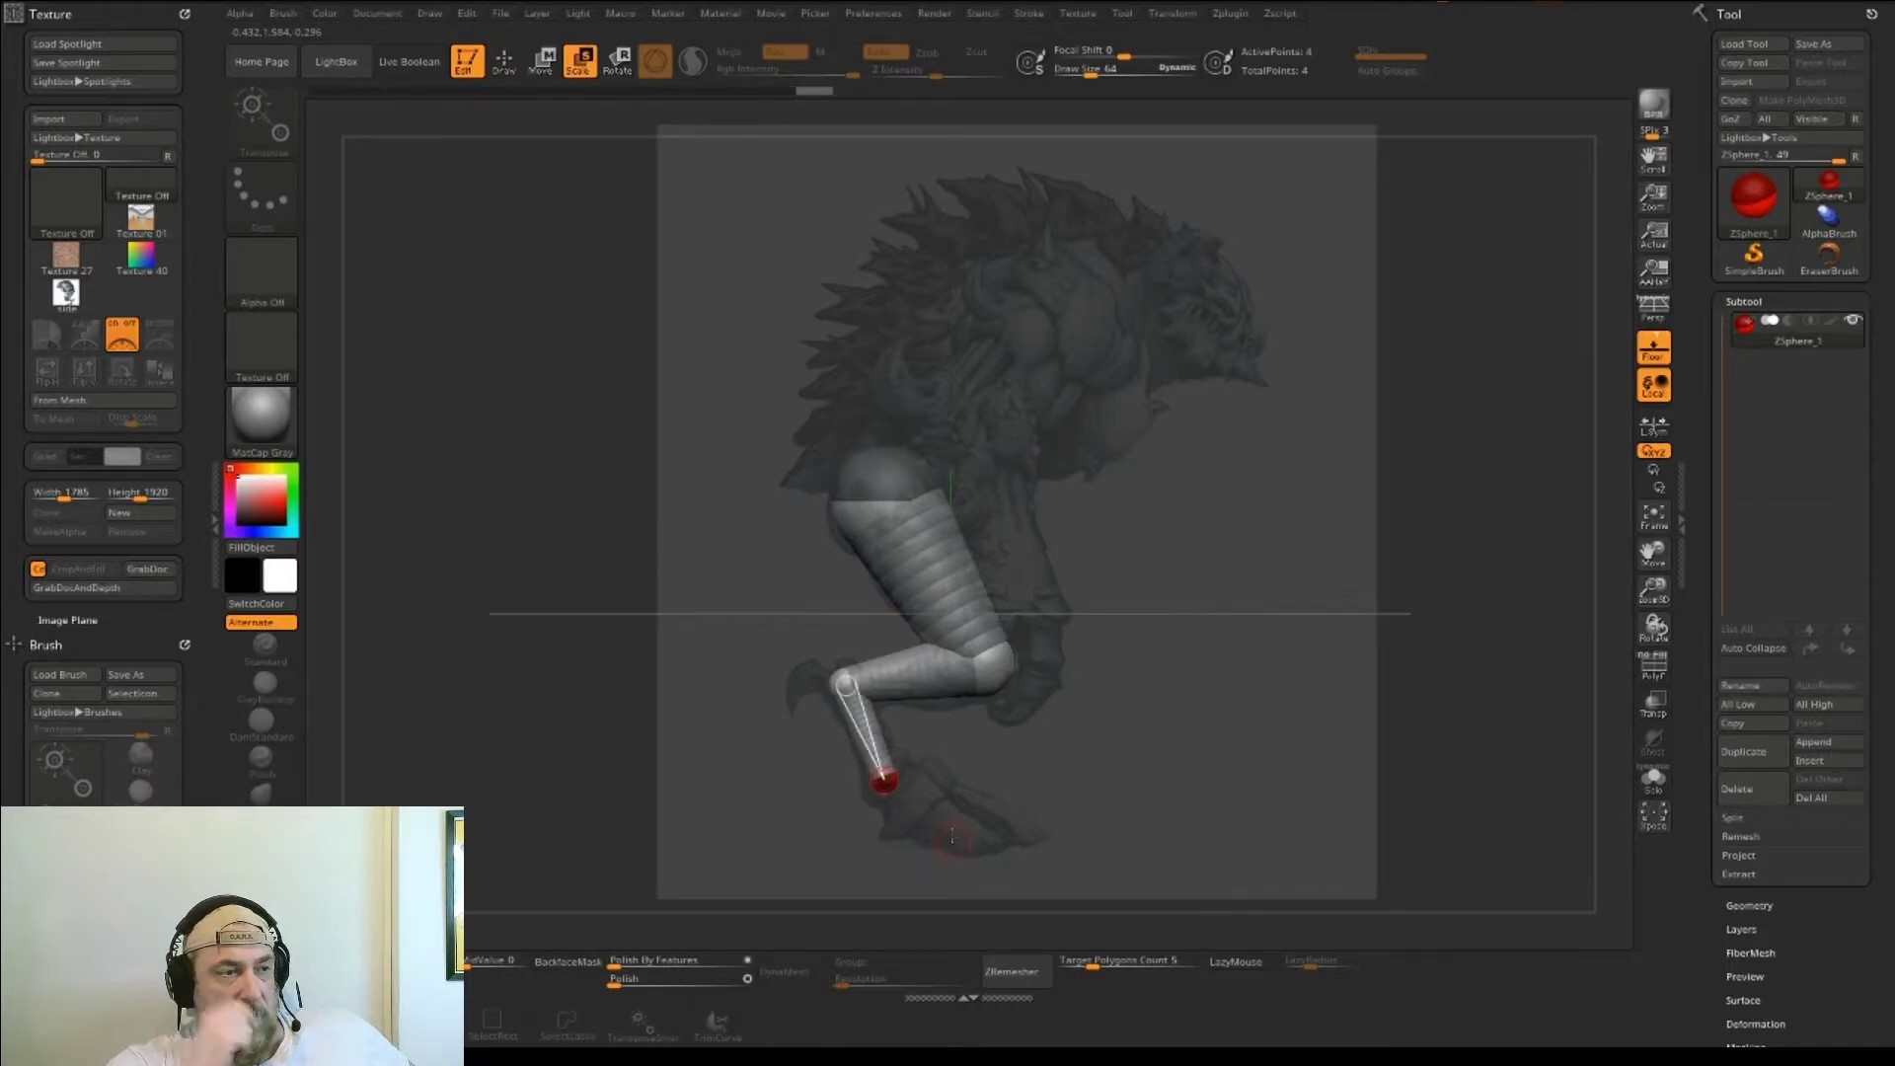
- Extend the foot with a ZSphere at the toes, and branch a heel ZSphere from one inserted near the ankle
mouse_move(886, 780)
left_mouse_down()
mouse_move(895, 823)
mouse_move(892, 798)
mouse_move(865, 800)
mouse_move(972, 840)
left_mouse_up()
key("q")
key("w")
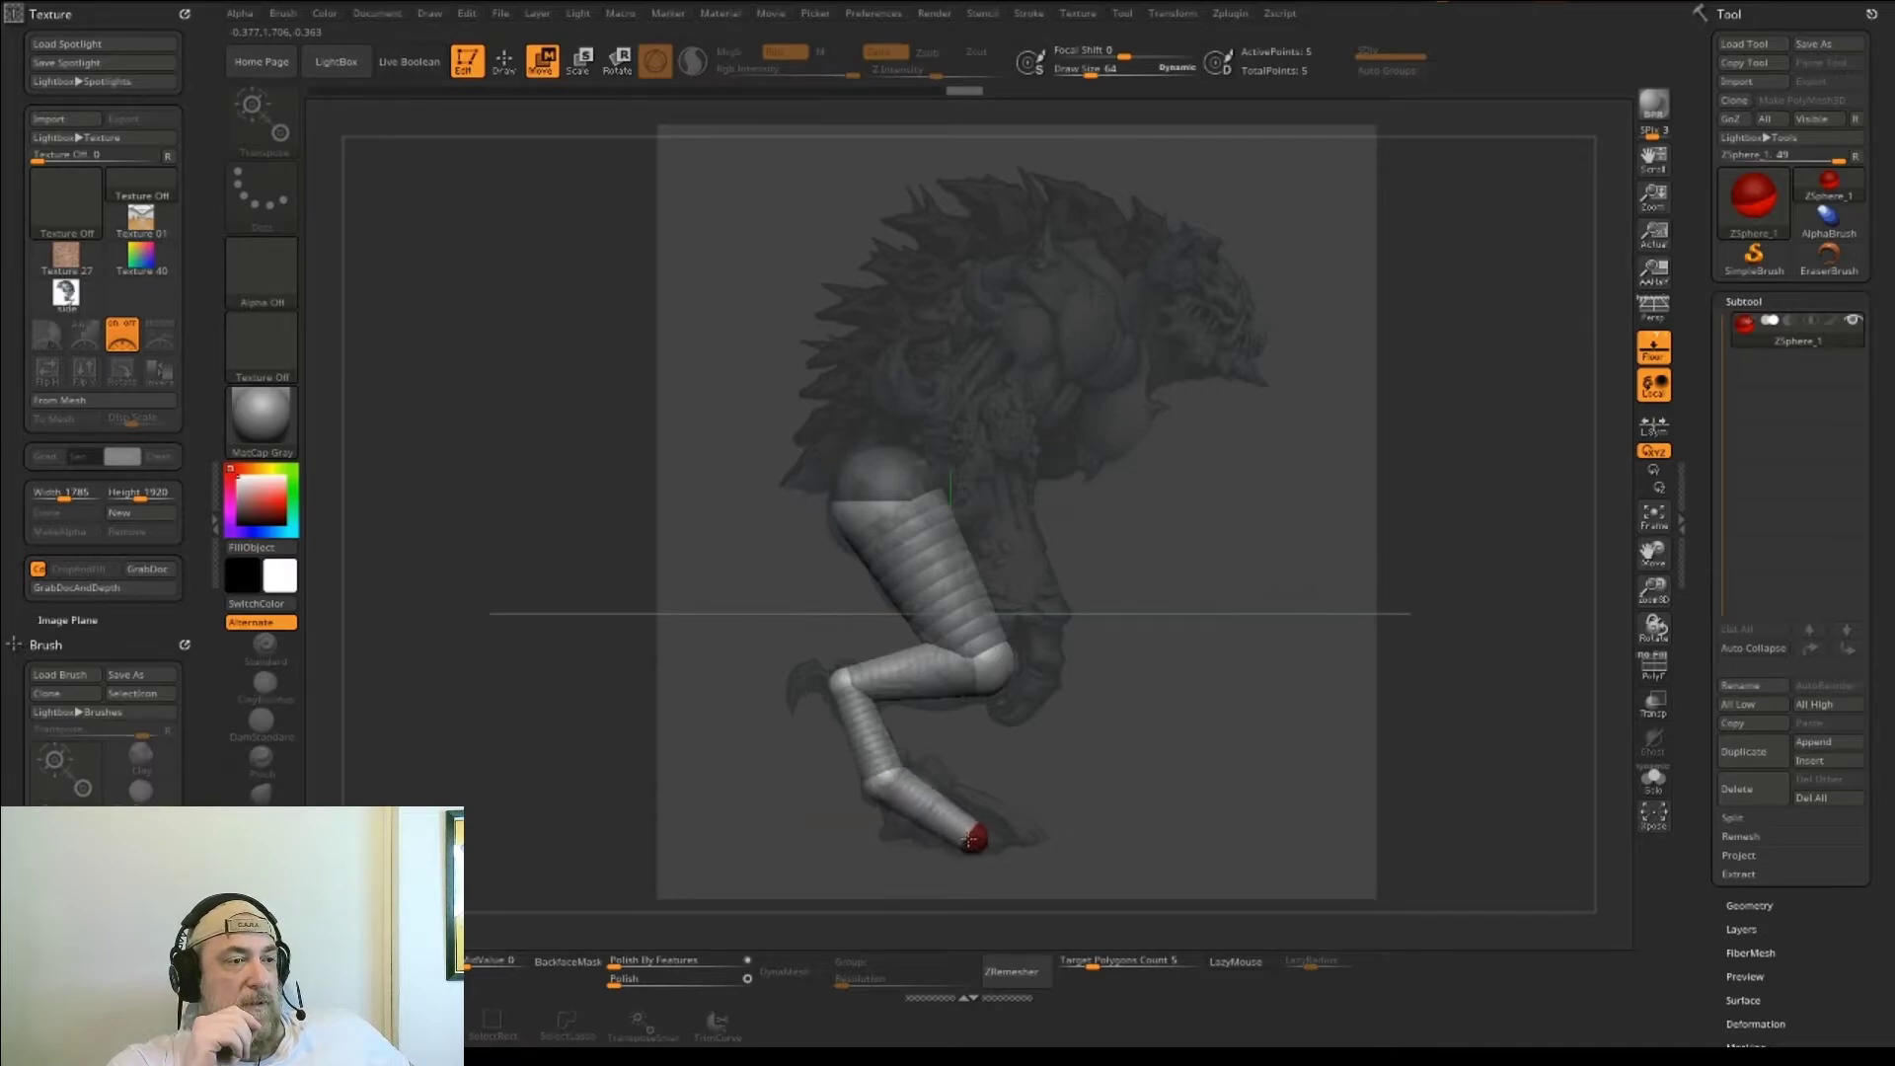
key("q")
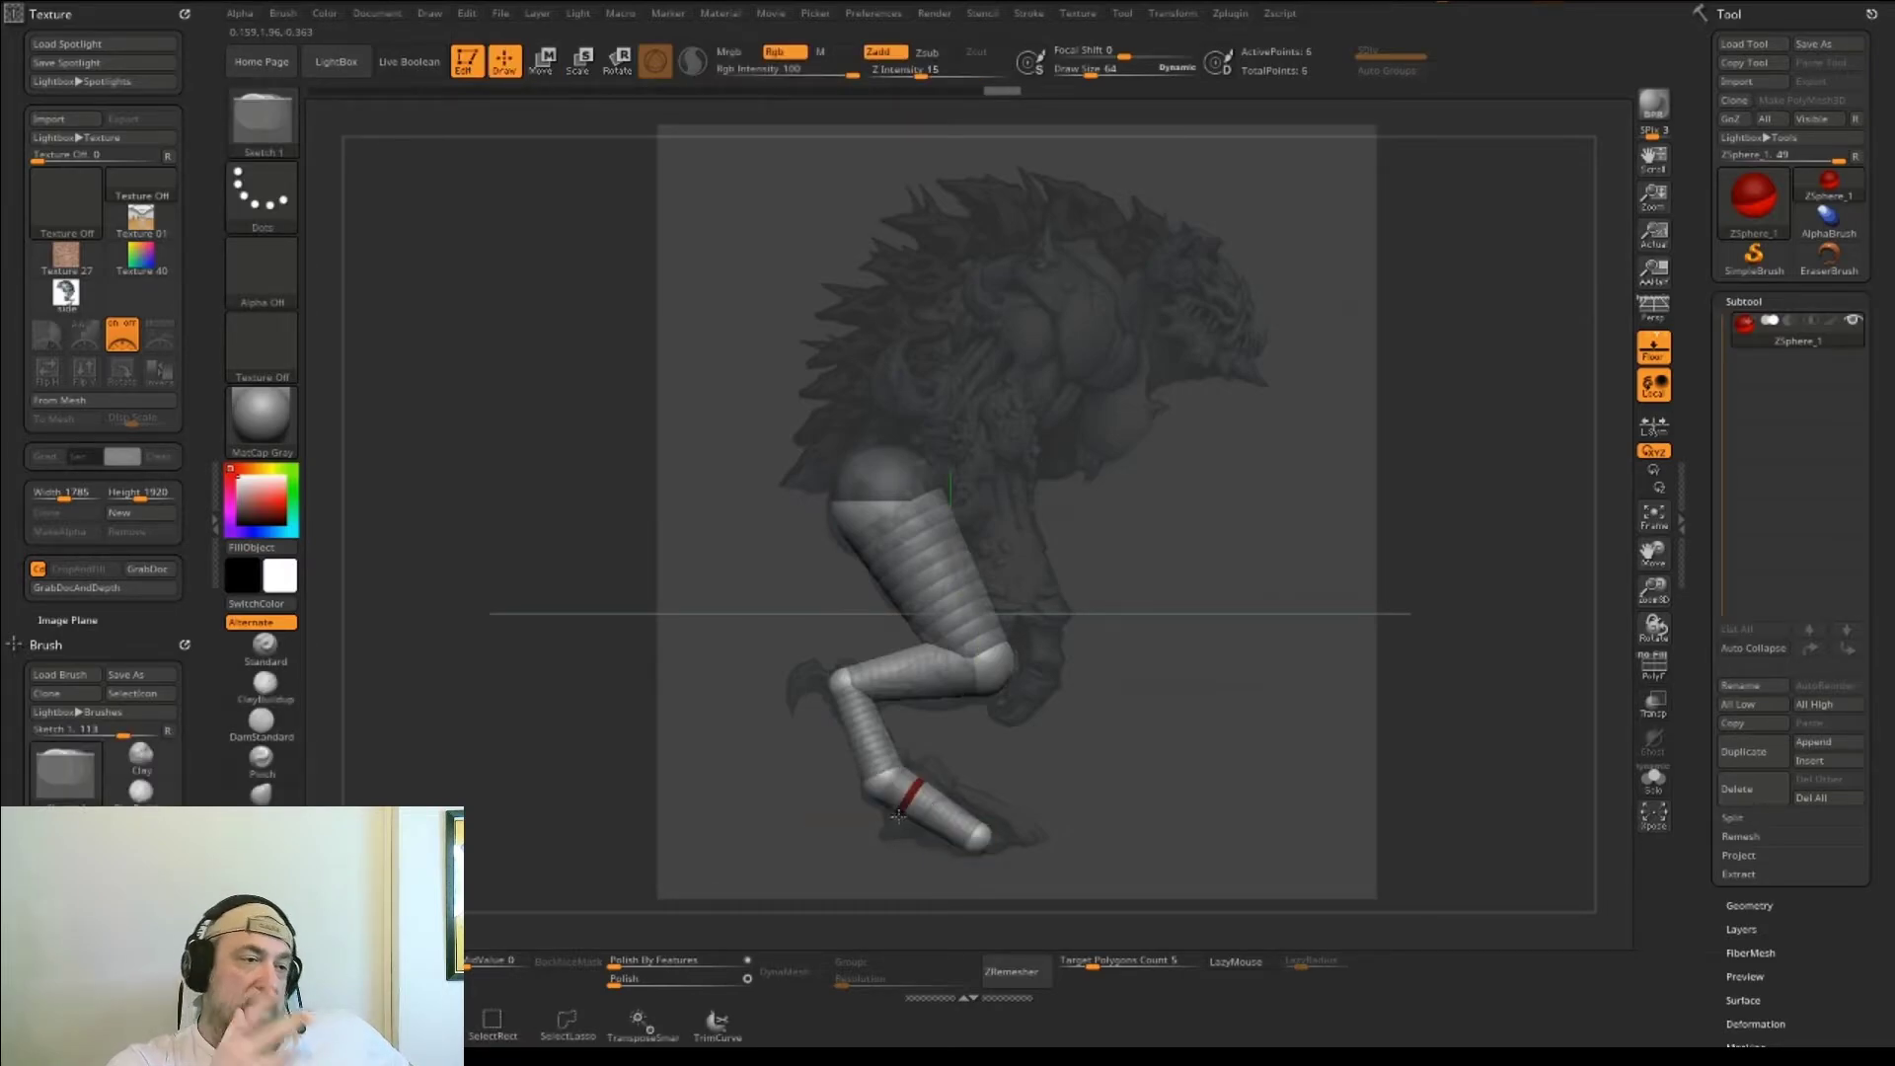
key("w")
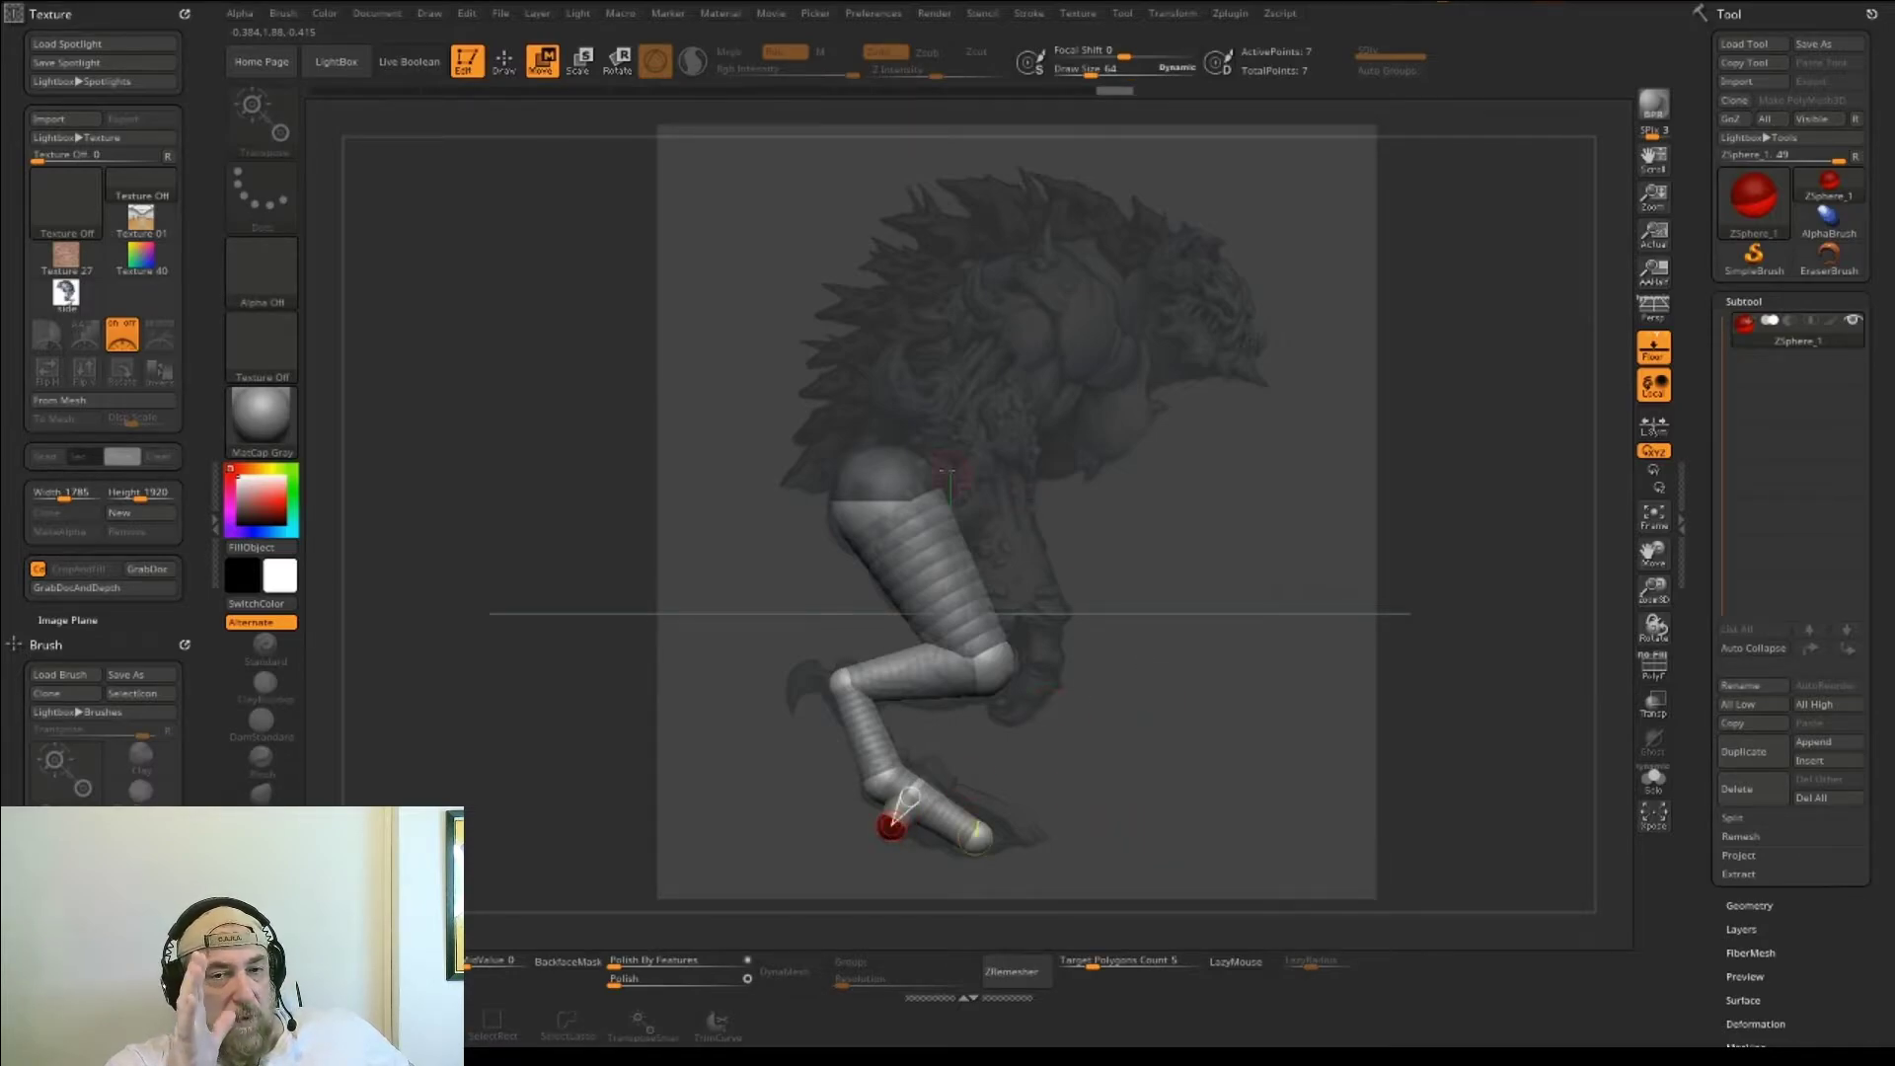
- Add a ZSphere above the hip, move it up to the creature's abdomen and scale it to fit
key("q")
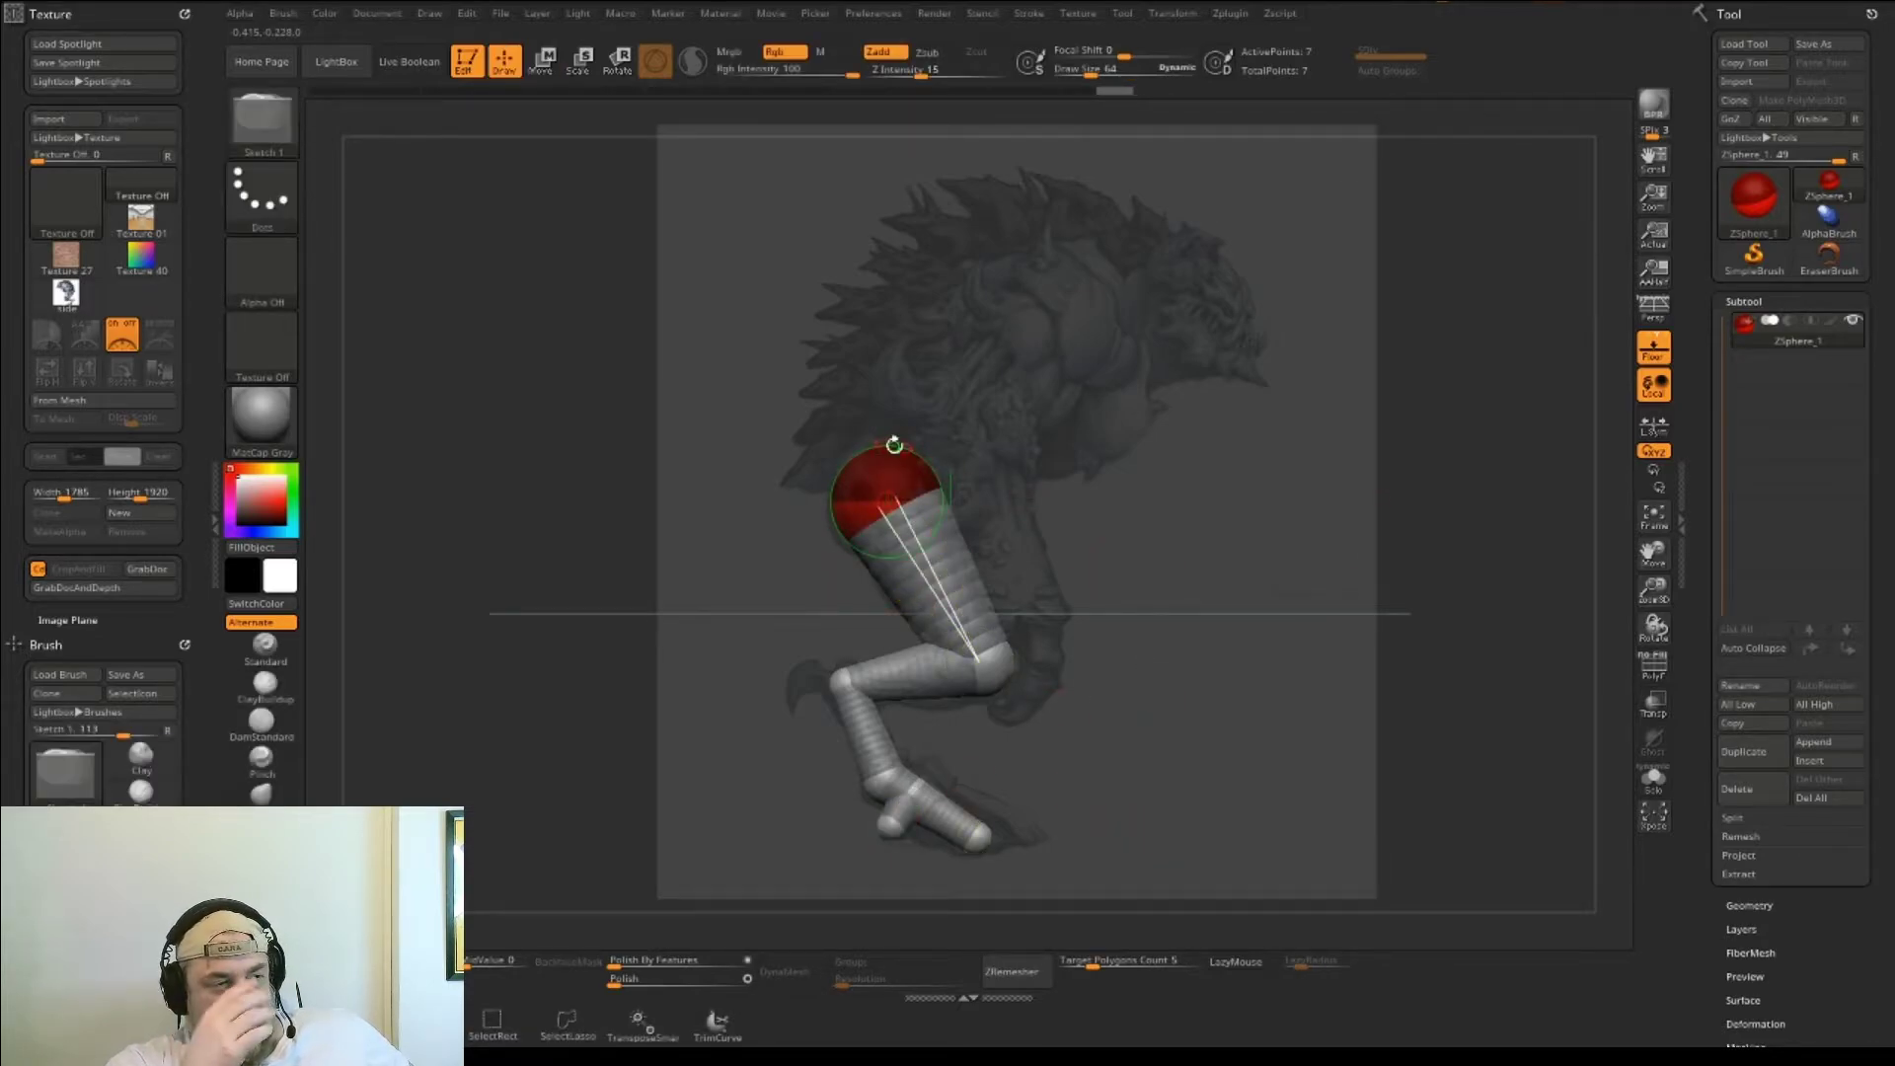
mouse_move(899, 450)
left_mouse_down()
mouse_move(928, 430)
mouse_move(893, 410)
mouse_move(1027, 400)
mouse_move(939, 339)
mouse_move(1037, 343)
mouse_move(974, 407)
mouse_move(882, 306)
left_mouse_up()
key("w")
key("e")
left_click_drag(945, 370, 886, 501)
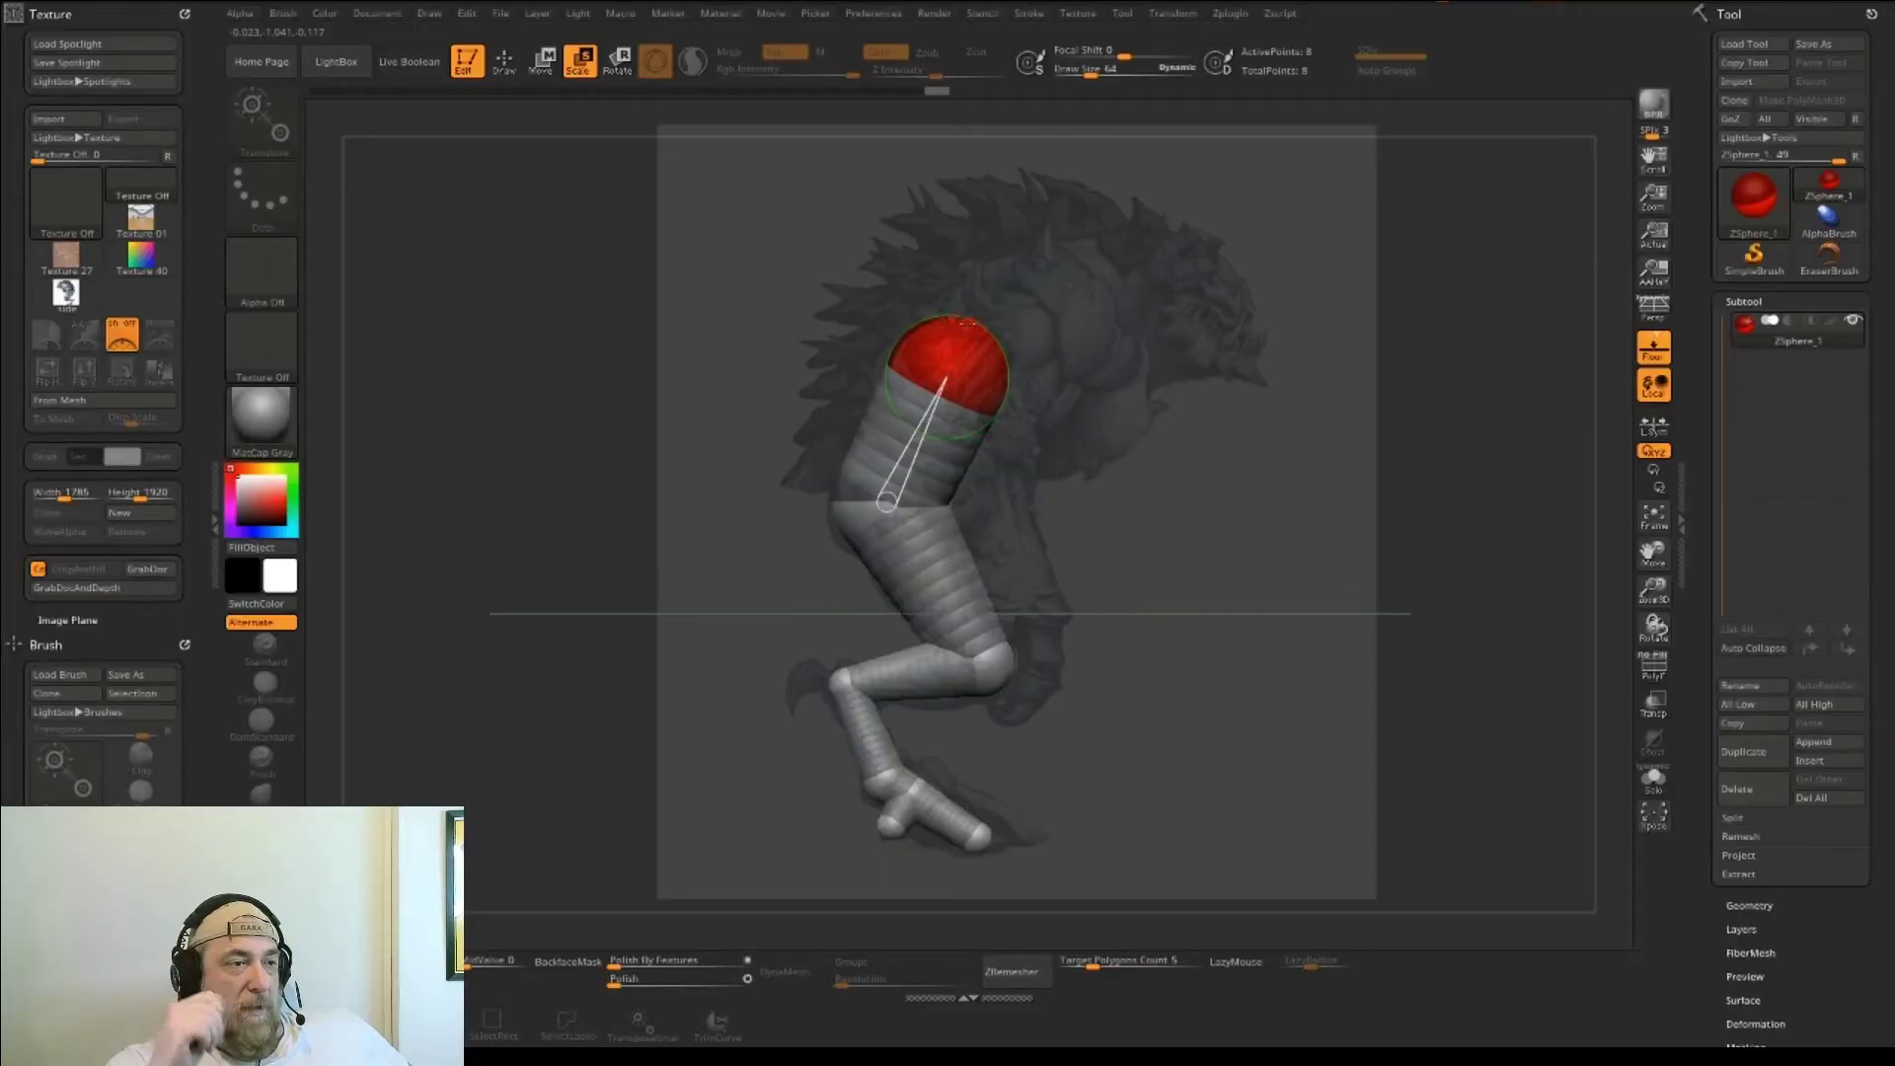
- Add a ZSphere from the abdomen, move it to the chest and scale it up to fill the upper torso
key("q")
mouse_move(972, 327)
left_mouse_down()
mouse_move(1019, 295)
mouse_move(1058, 299)
mouse_move(1125, 631)
left_mouse_up()
key("w")
key("e")
mouse_move(1056, 304)
left_mouse_down()
mouse_move(1071, 345)
mouse_move(1070, 329)
mouse_move(893, 324)
mouse_move(1046, 308)
mouse_move(1012, 434)
mouse_move(1073, 322)
mouse_move(1056, 346)
left_mouse_up()
key("q")
key("w")
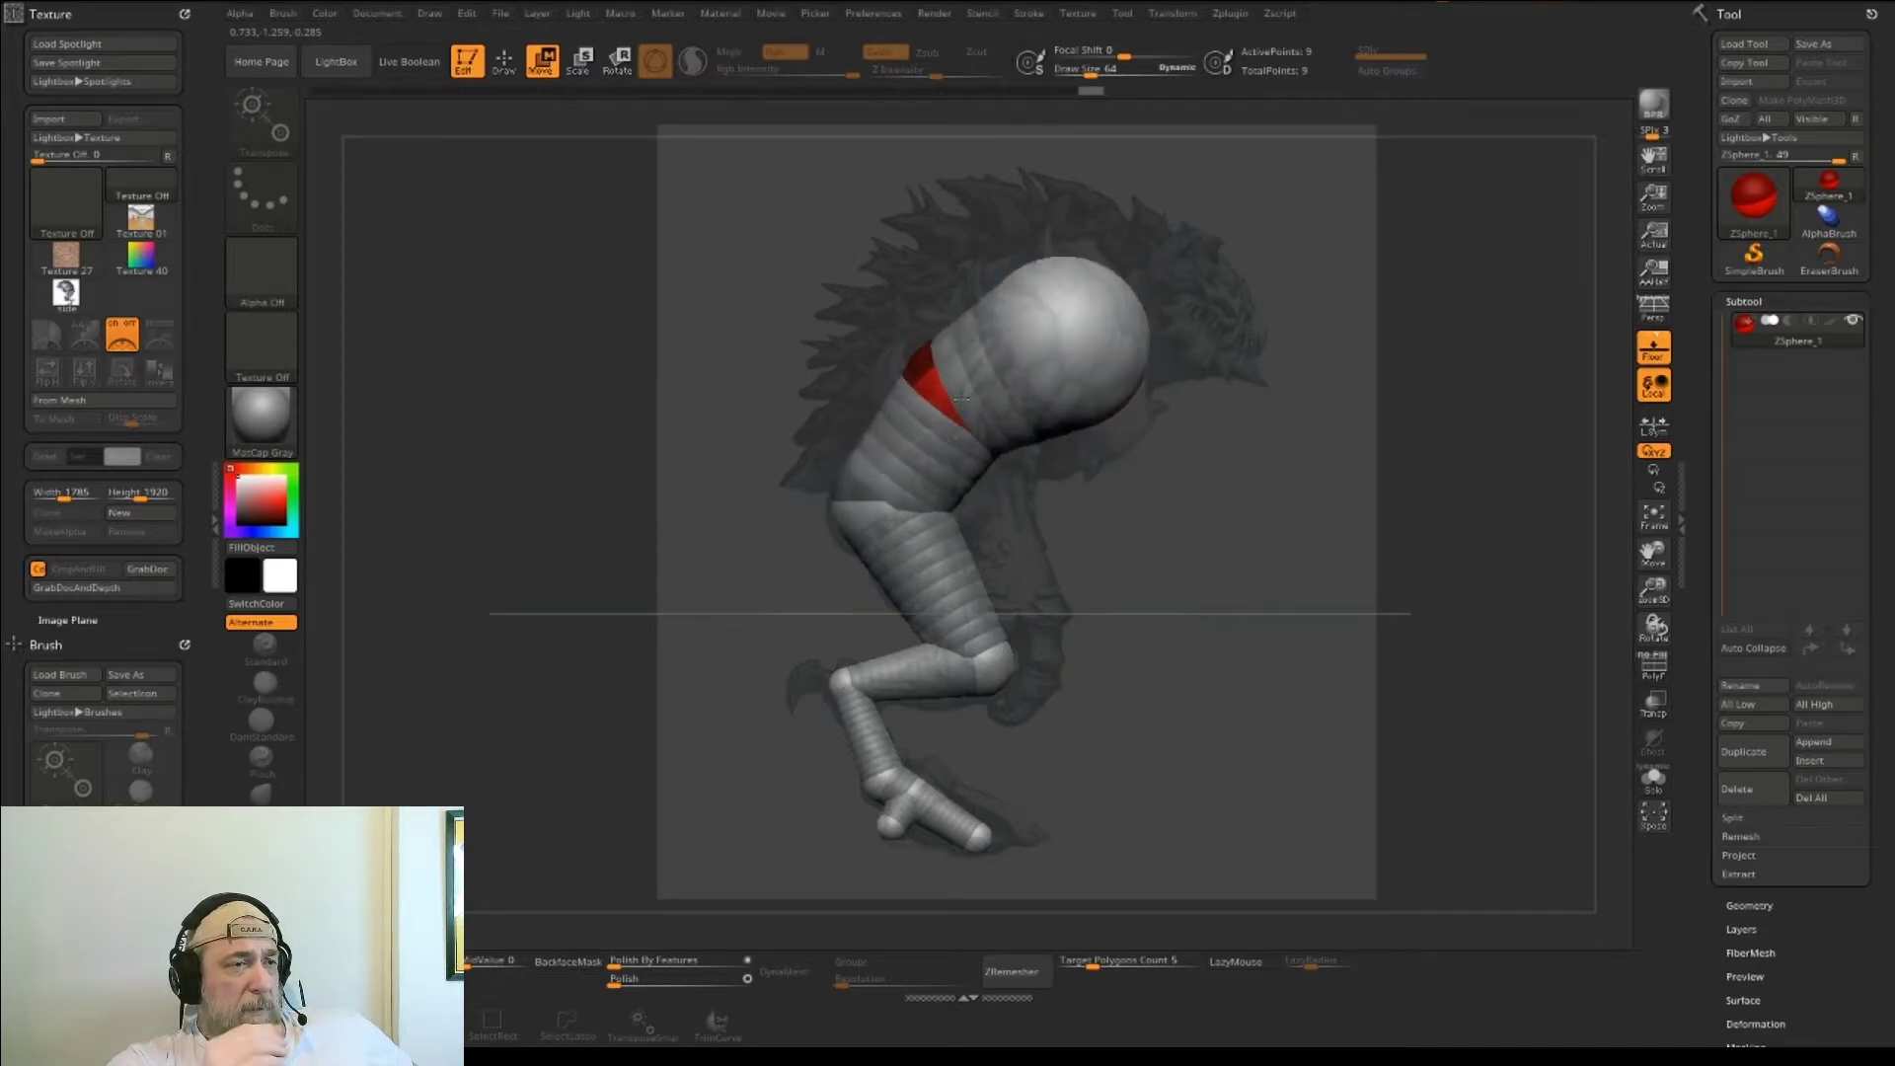
- Scale up the abdomen ZSphere and add a ZSphere from the chest toward the head
key("e")
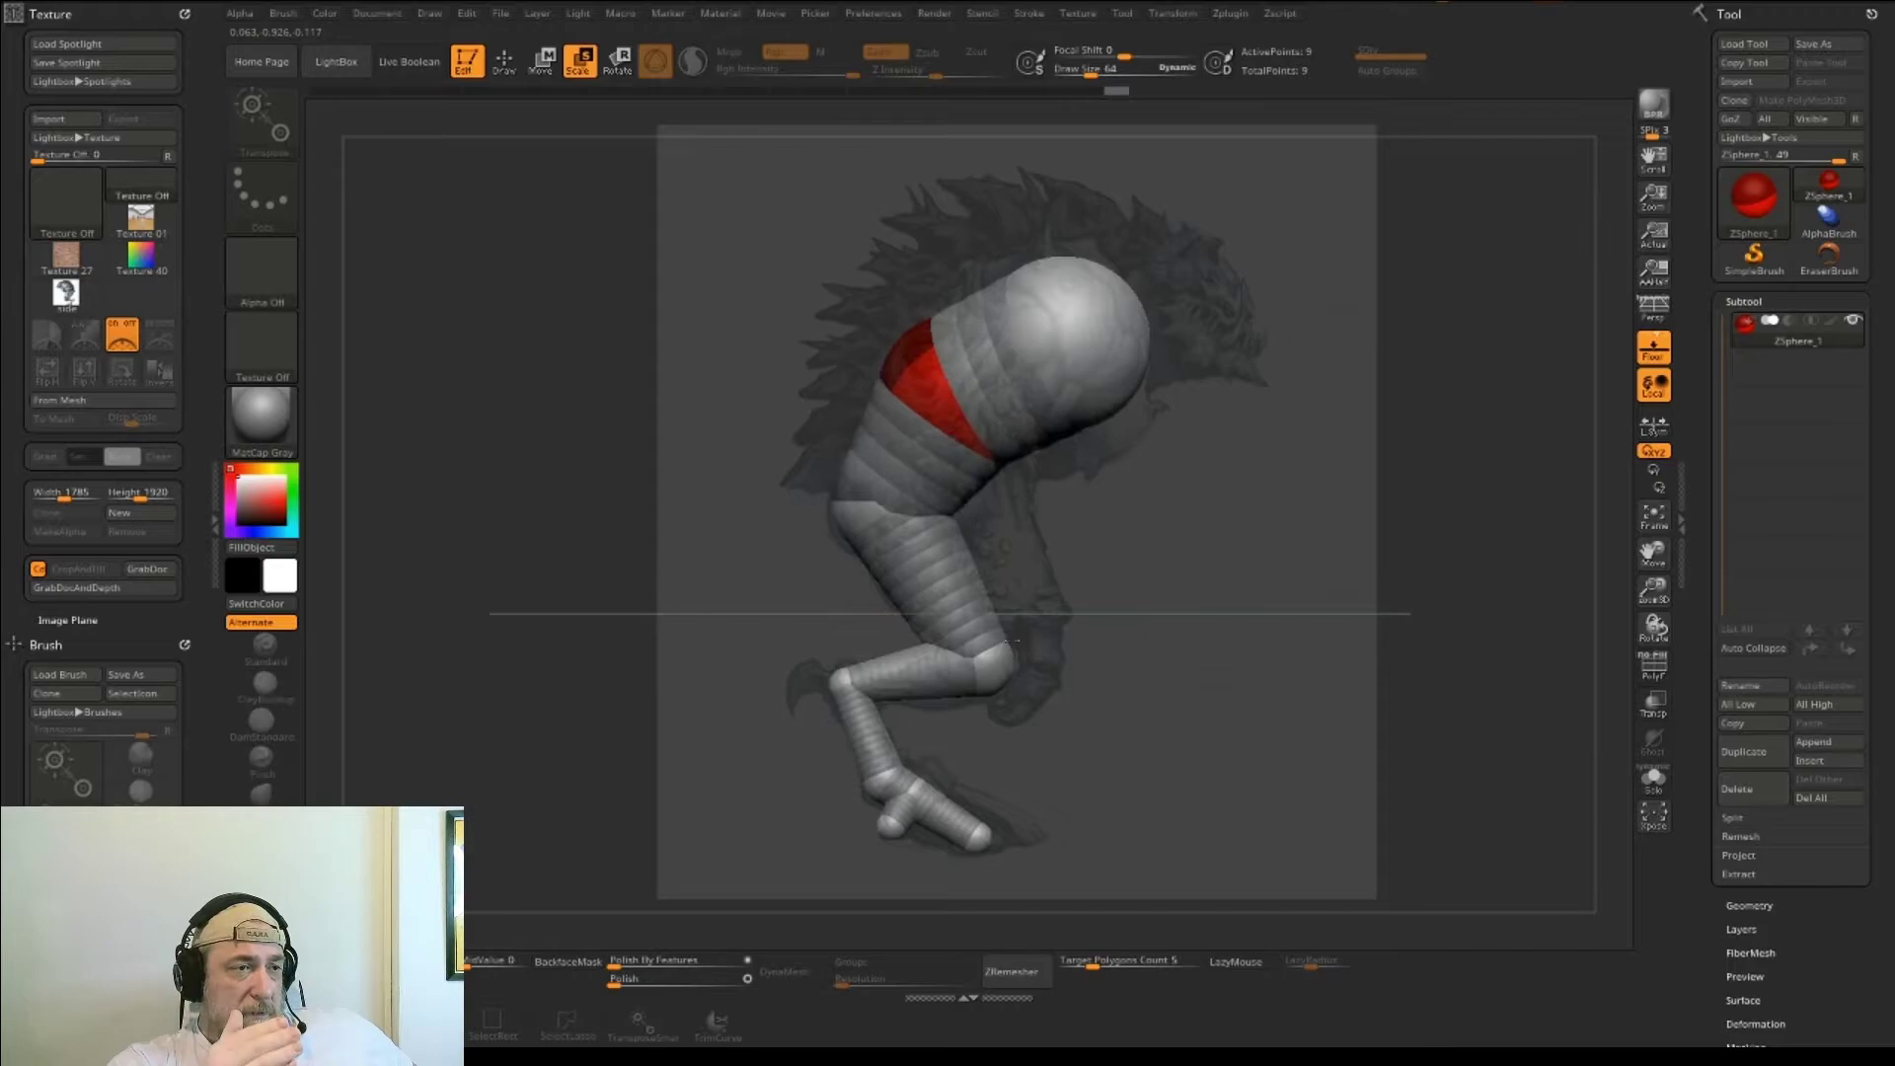
key("q")
mouse_move(1142, 316)
left_mouse_down()
mouse_move(1202, 307)
mouse_move(1145, 315)
mouse_move(1202, 269)
mouse_move(1150, 334)
left_mouse_up()
key("w")
key("e")
key("q")
key("ctrl+z")
key("ctrl+z")
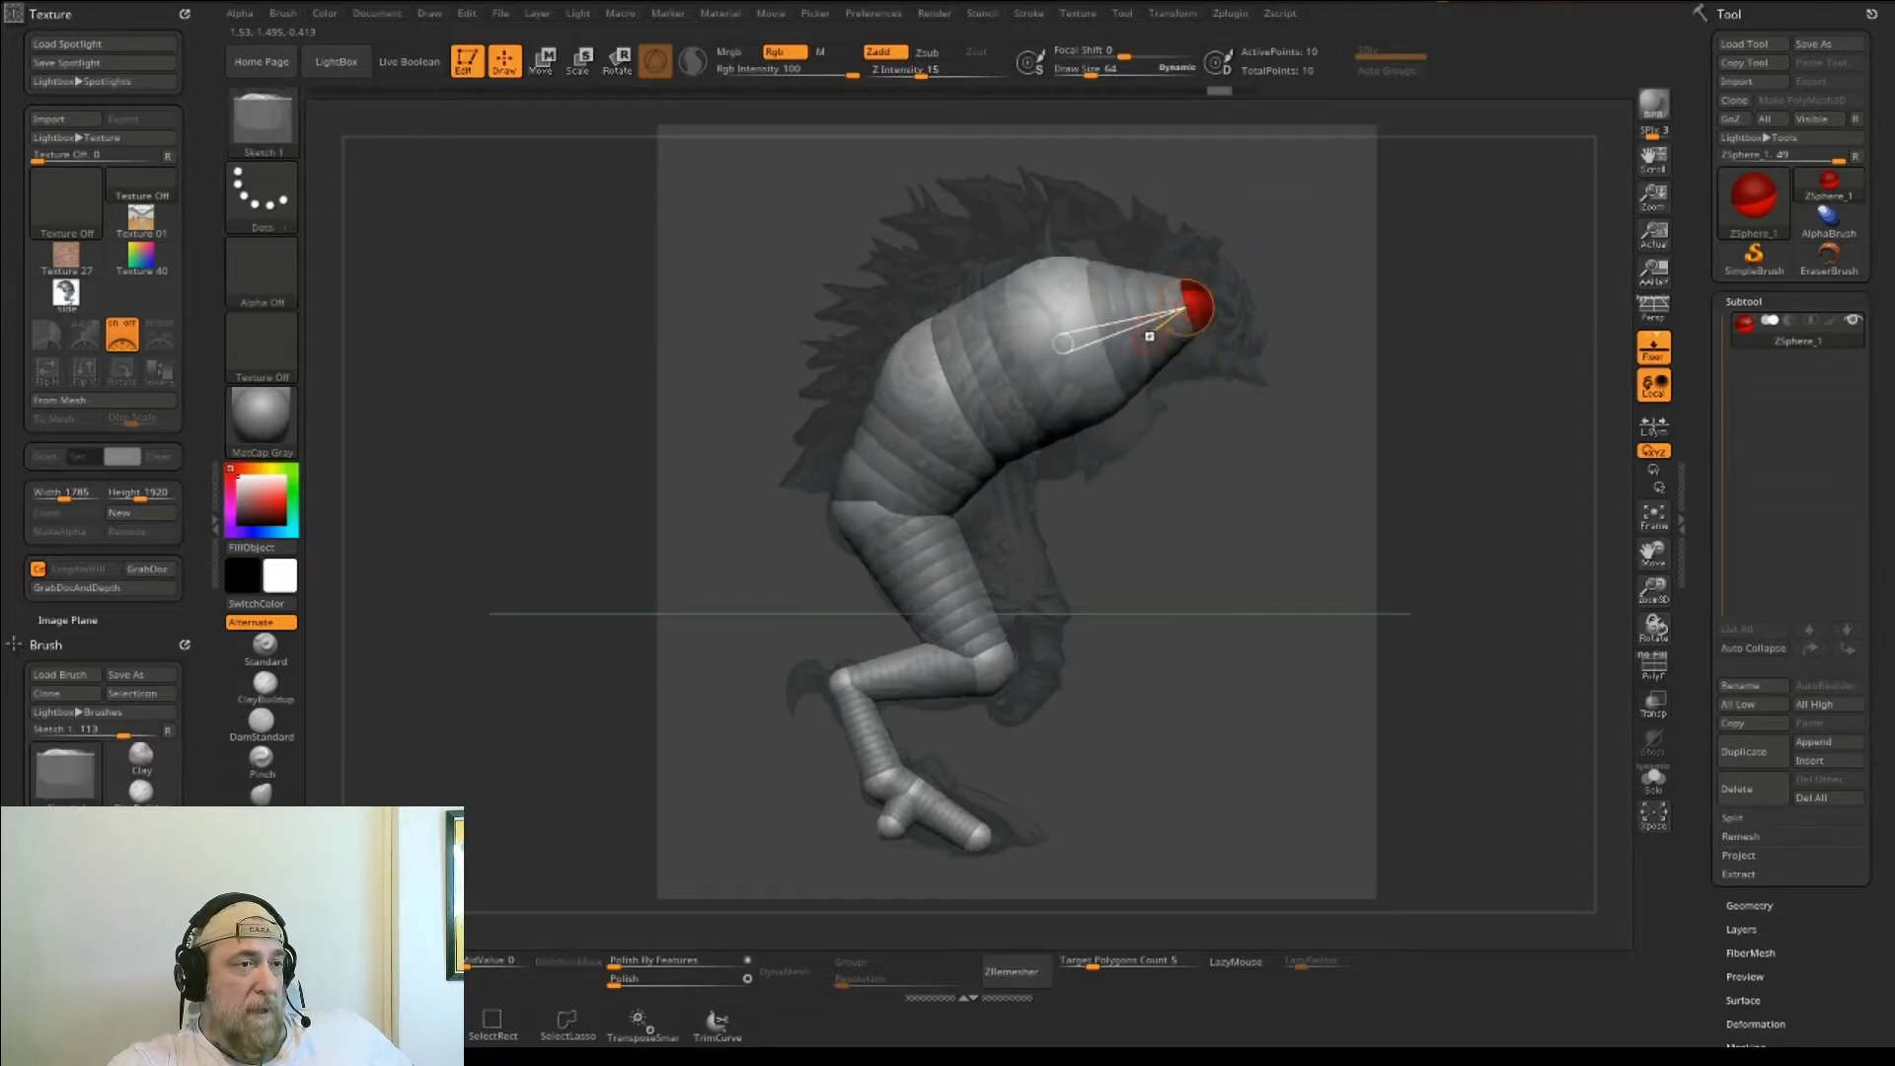
- Adjust the size of the new ZSphere and move it back toward the chest to form the base of the neck
key("r")
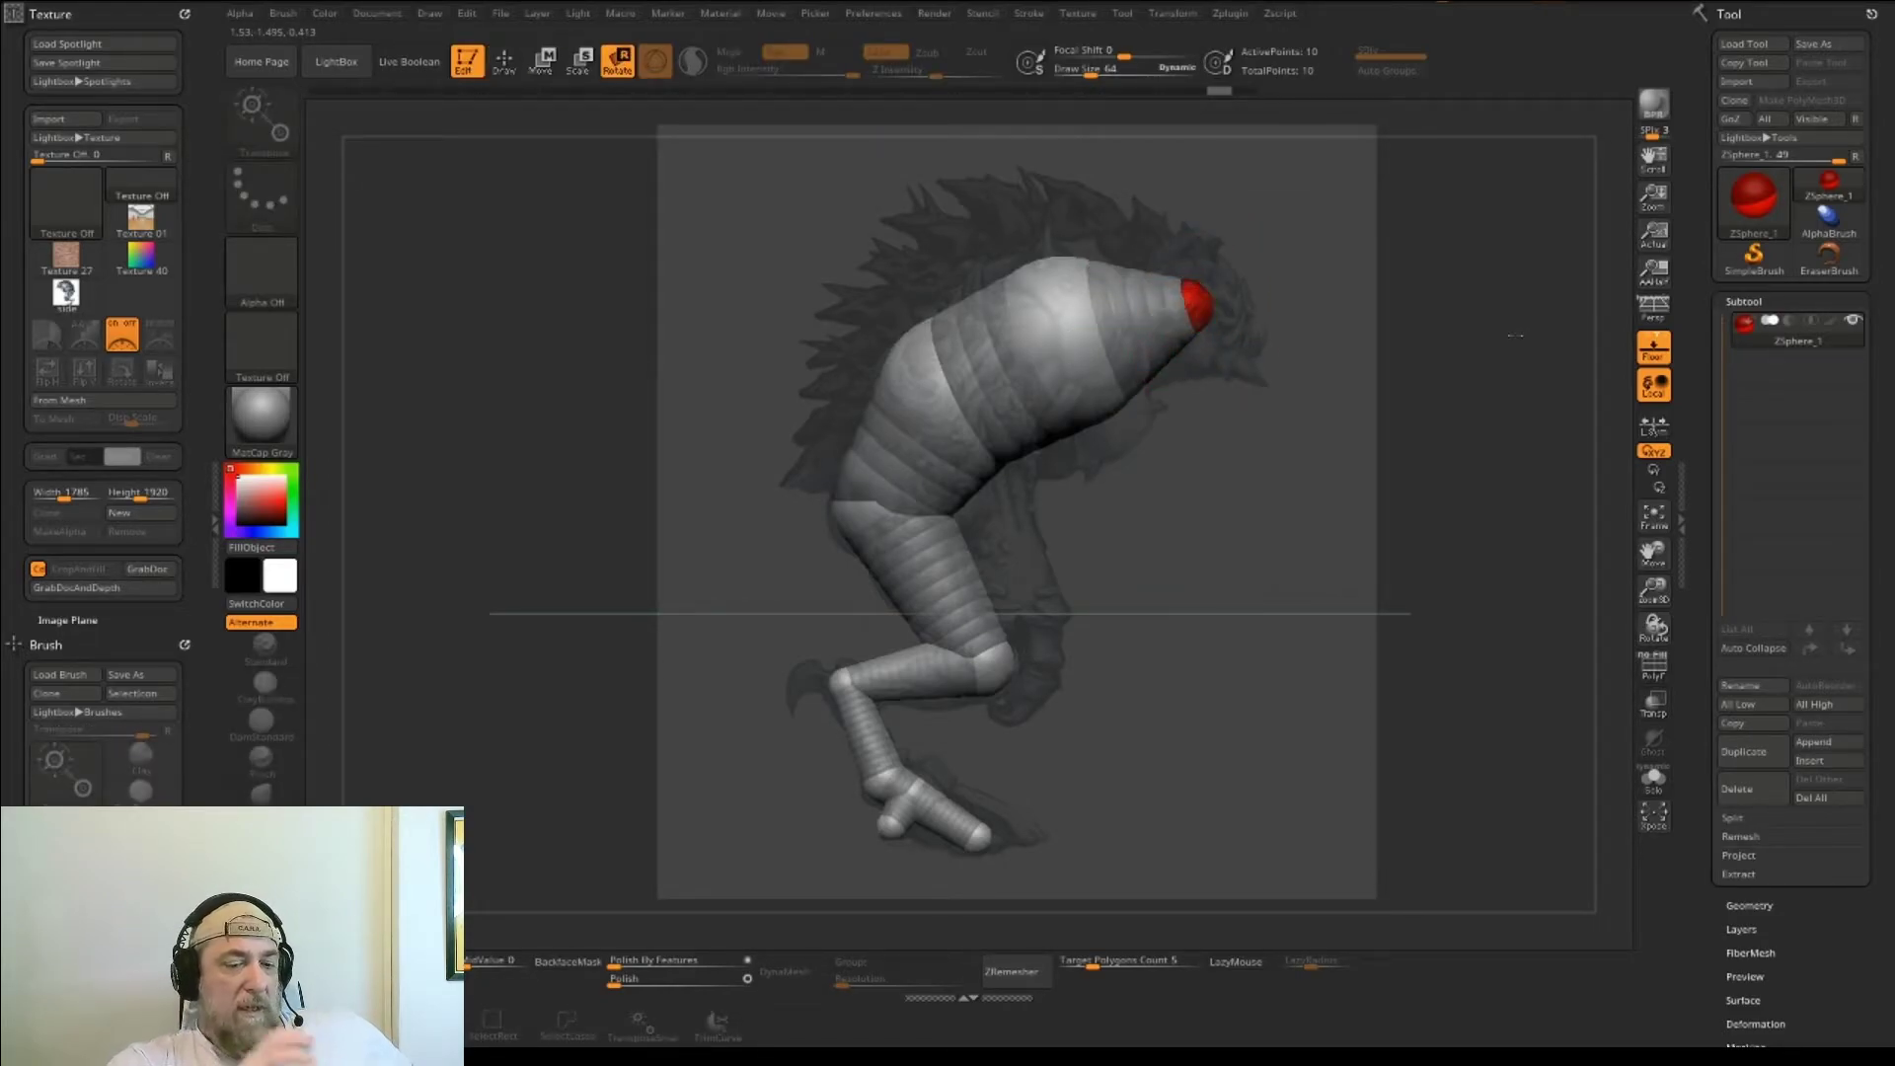
key("e")
left_click_drag(1192, 305, 1206, 328)
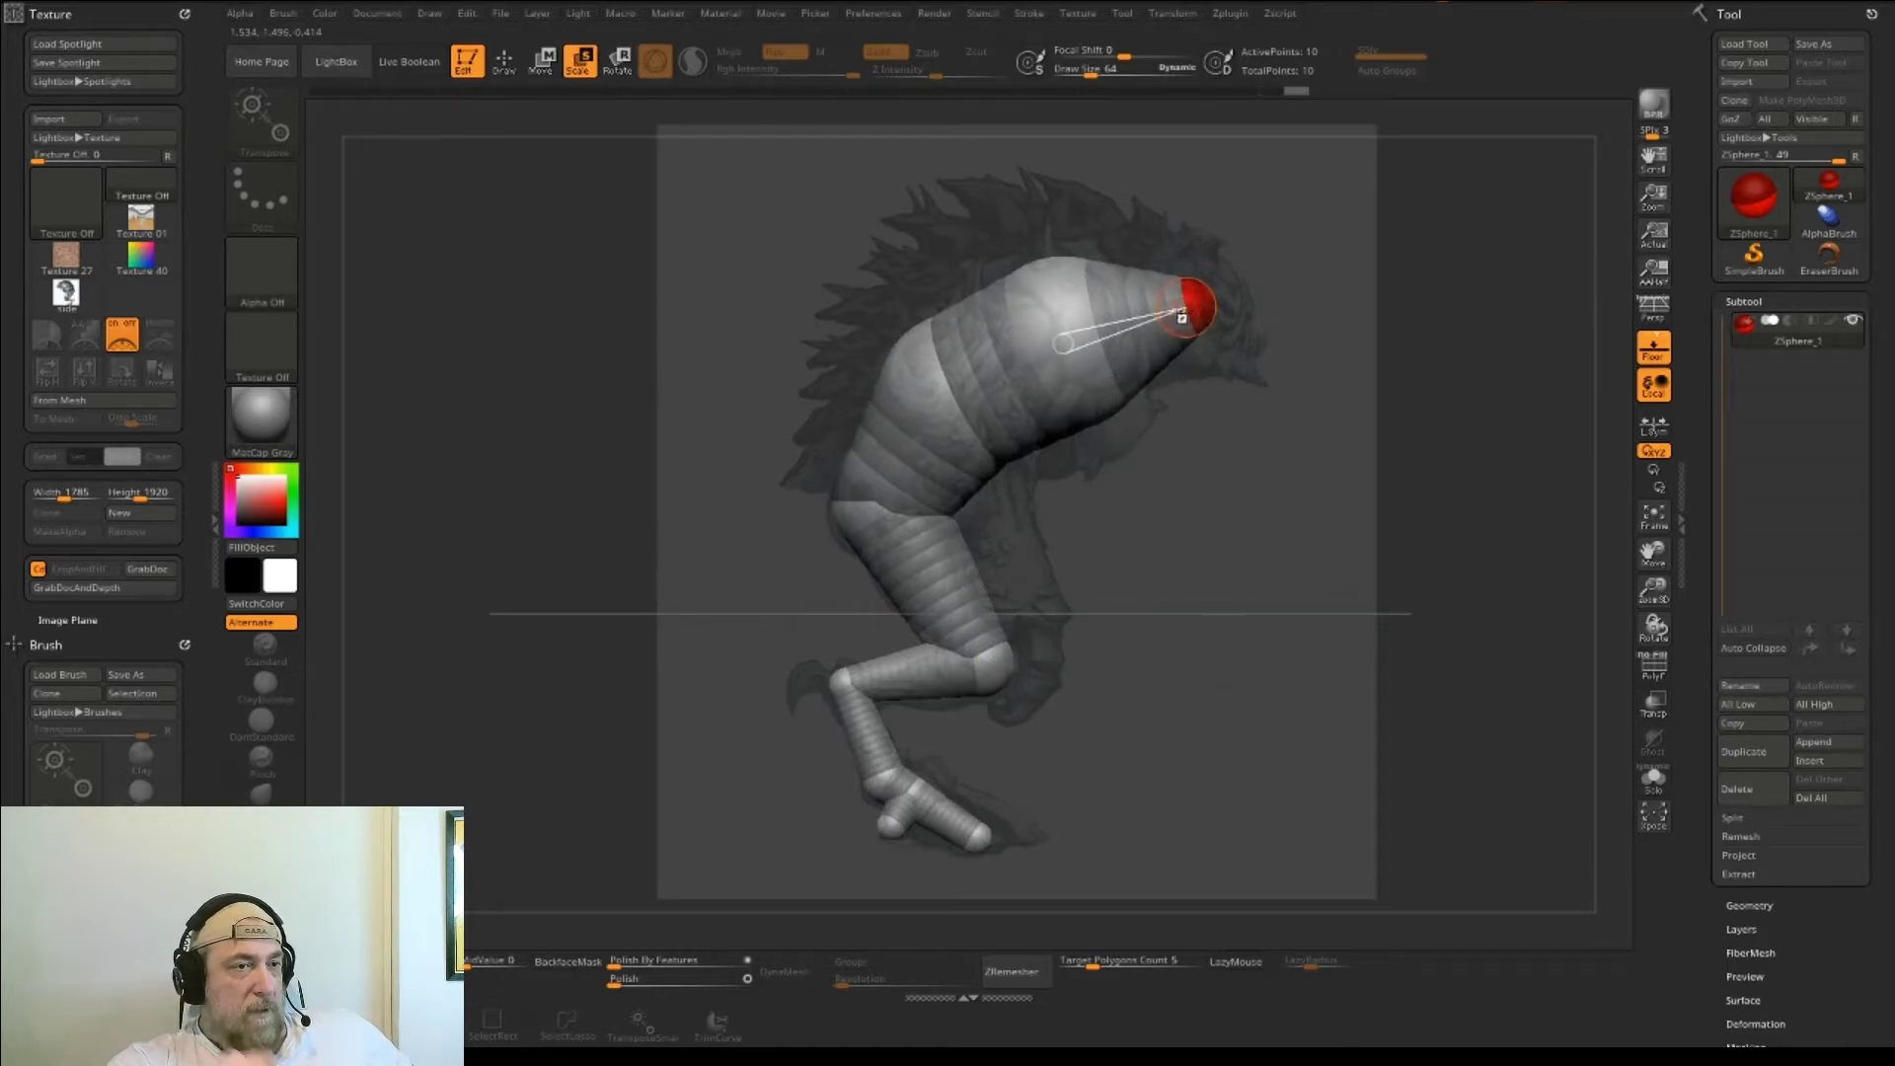
key("w")
left_click_drag(1184, 311, 1152, 331)
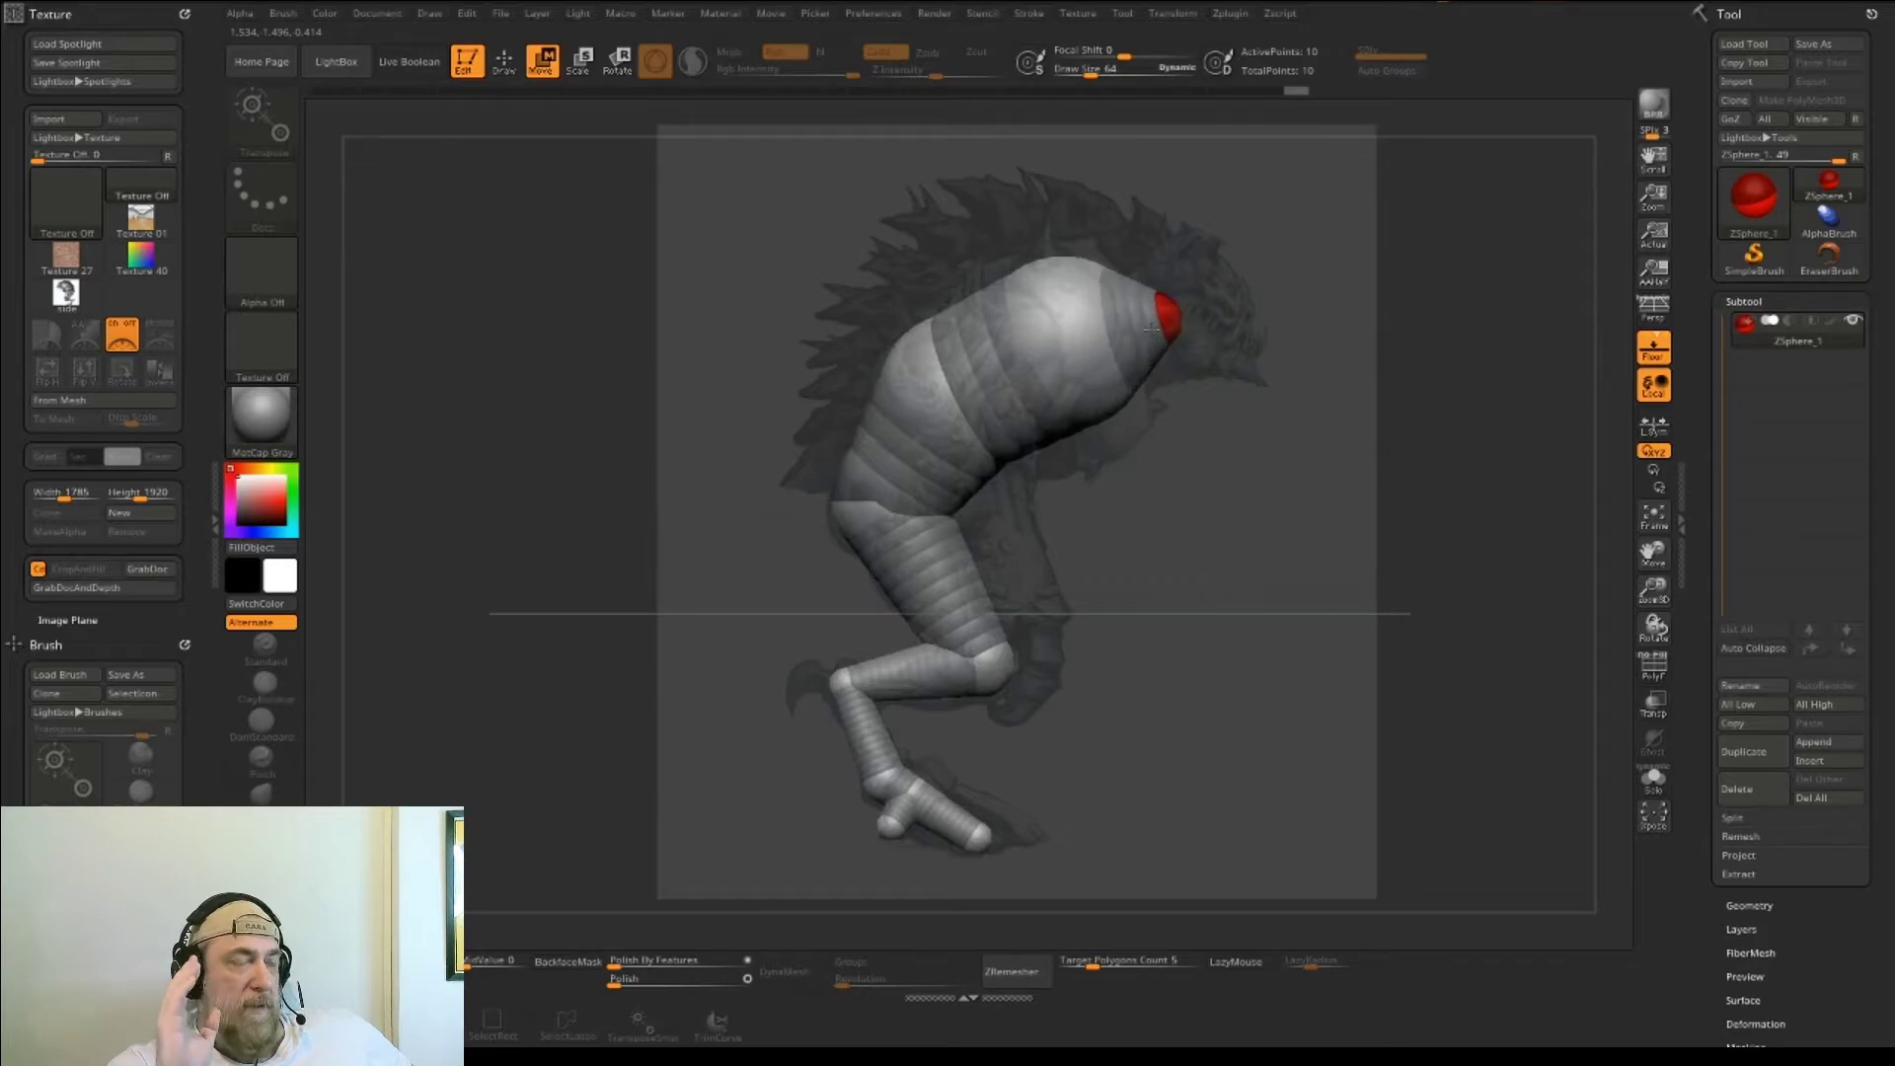
- Add a head ZSphere from the neck, scale it up to fill the skull and extend a small ZSphere to the snout tip
key("shift+a")
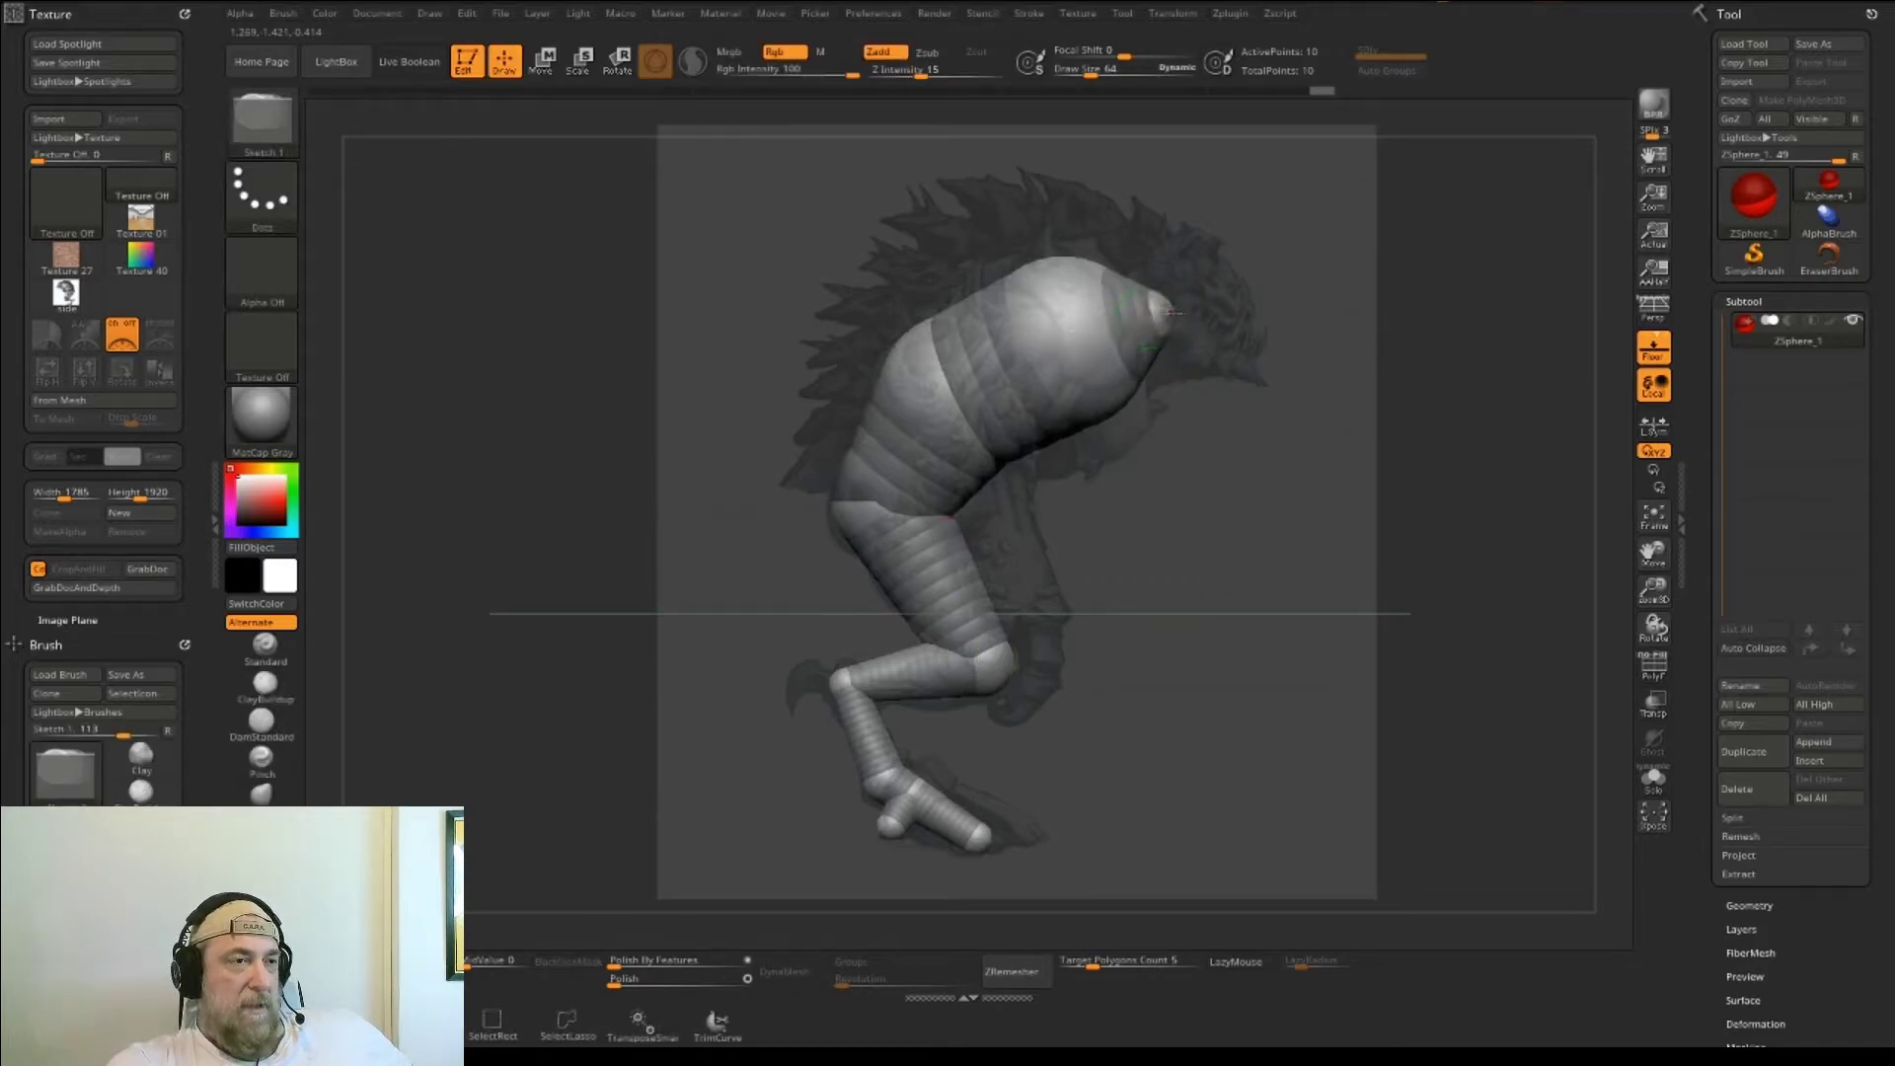
key("w")
key("e")
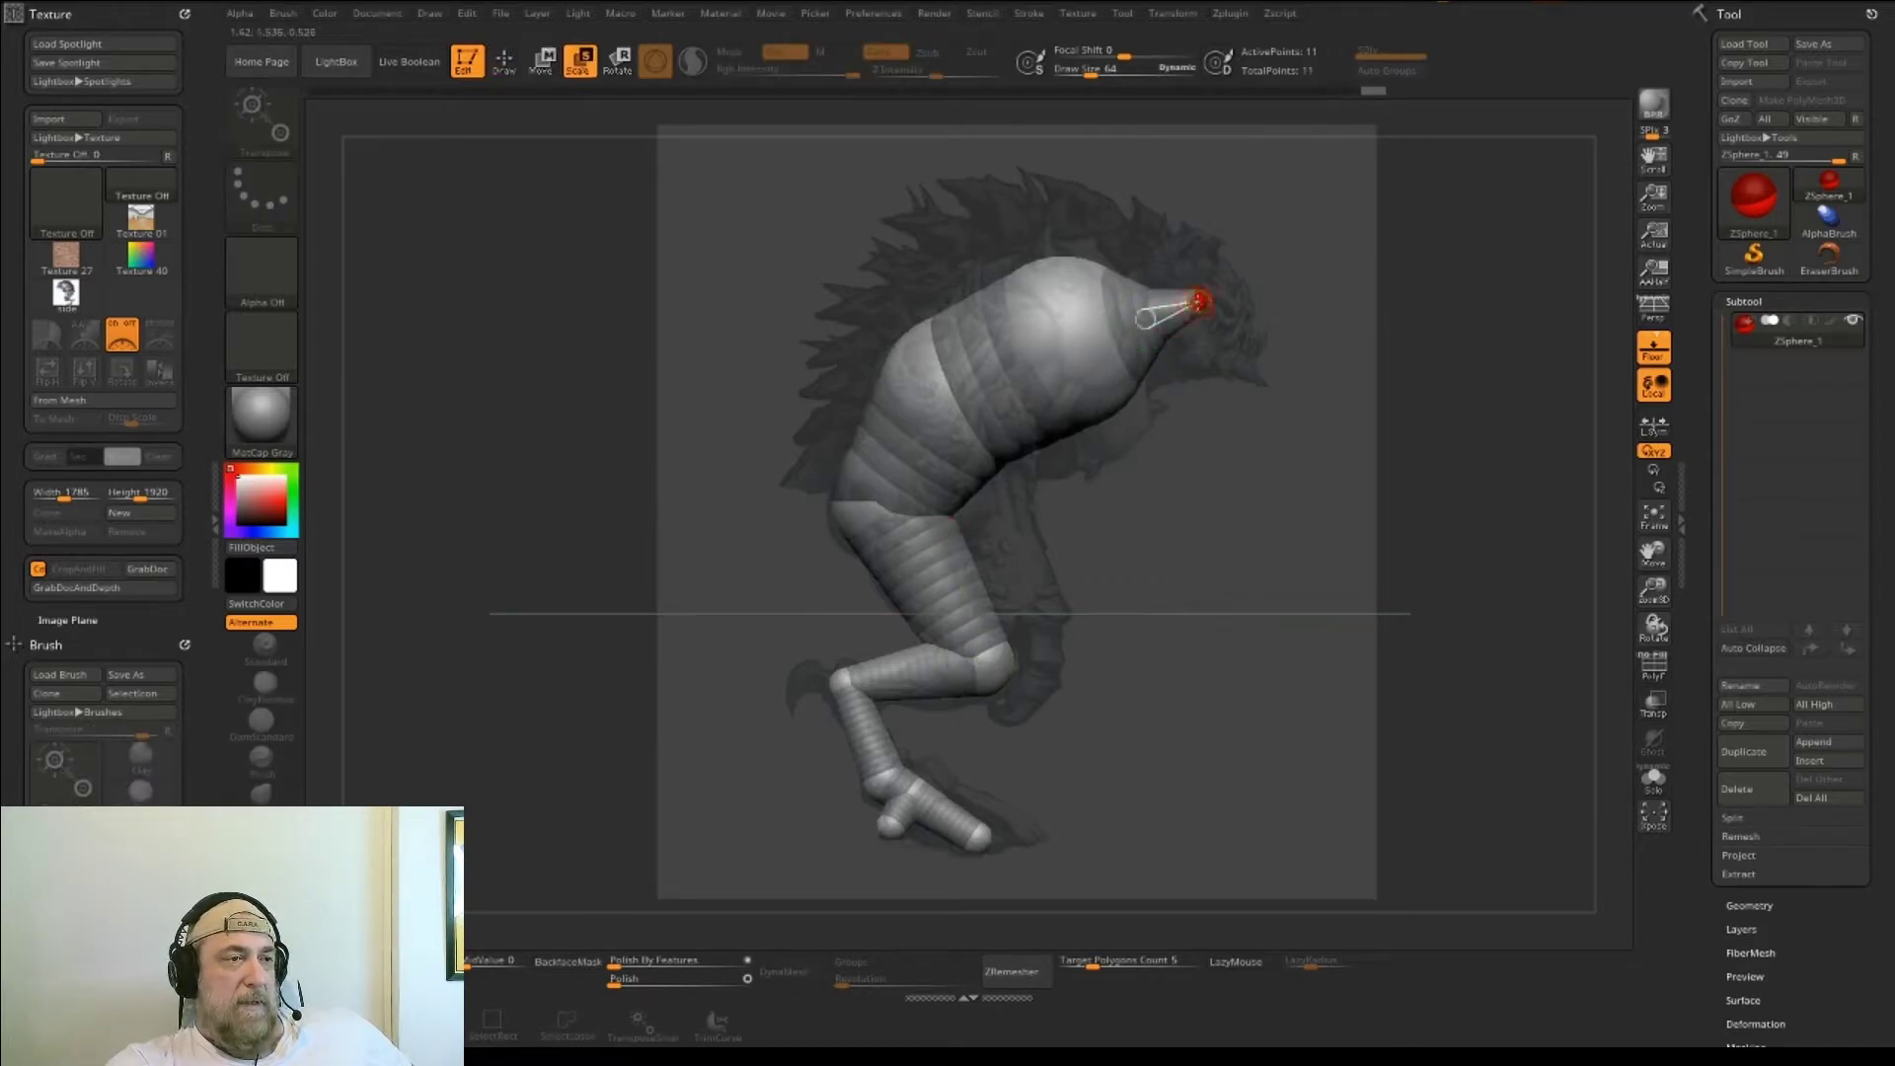
mouse_move(1199, 302)
left_mouse_down()
mouse_move(1116, 328)
mouse_move(1145, 318)
mouse_move(1255, 382)
left_mouse_up()
key("q")
key("w")
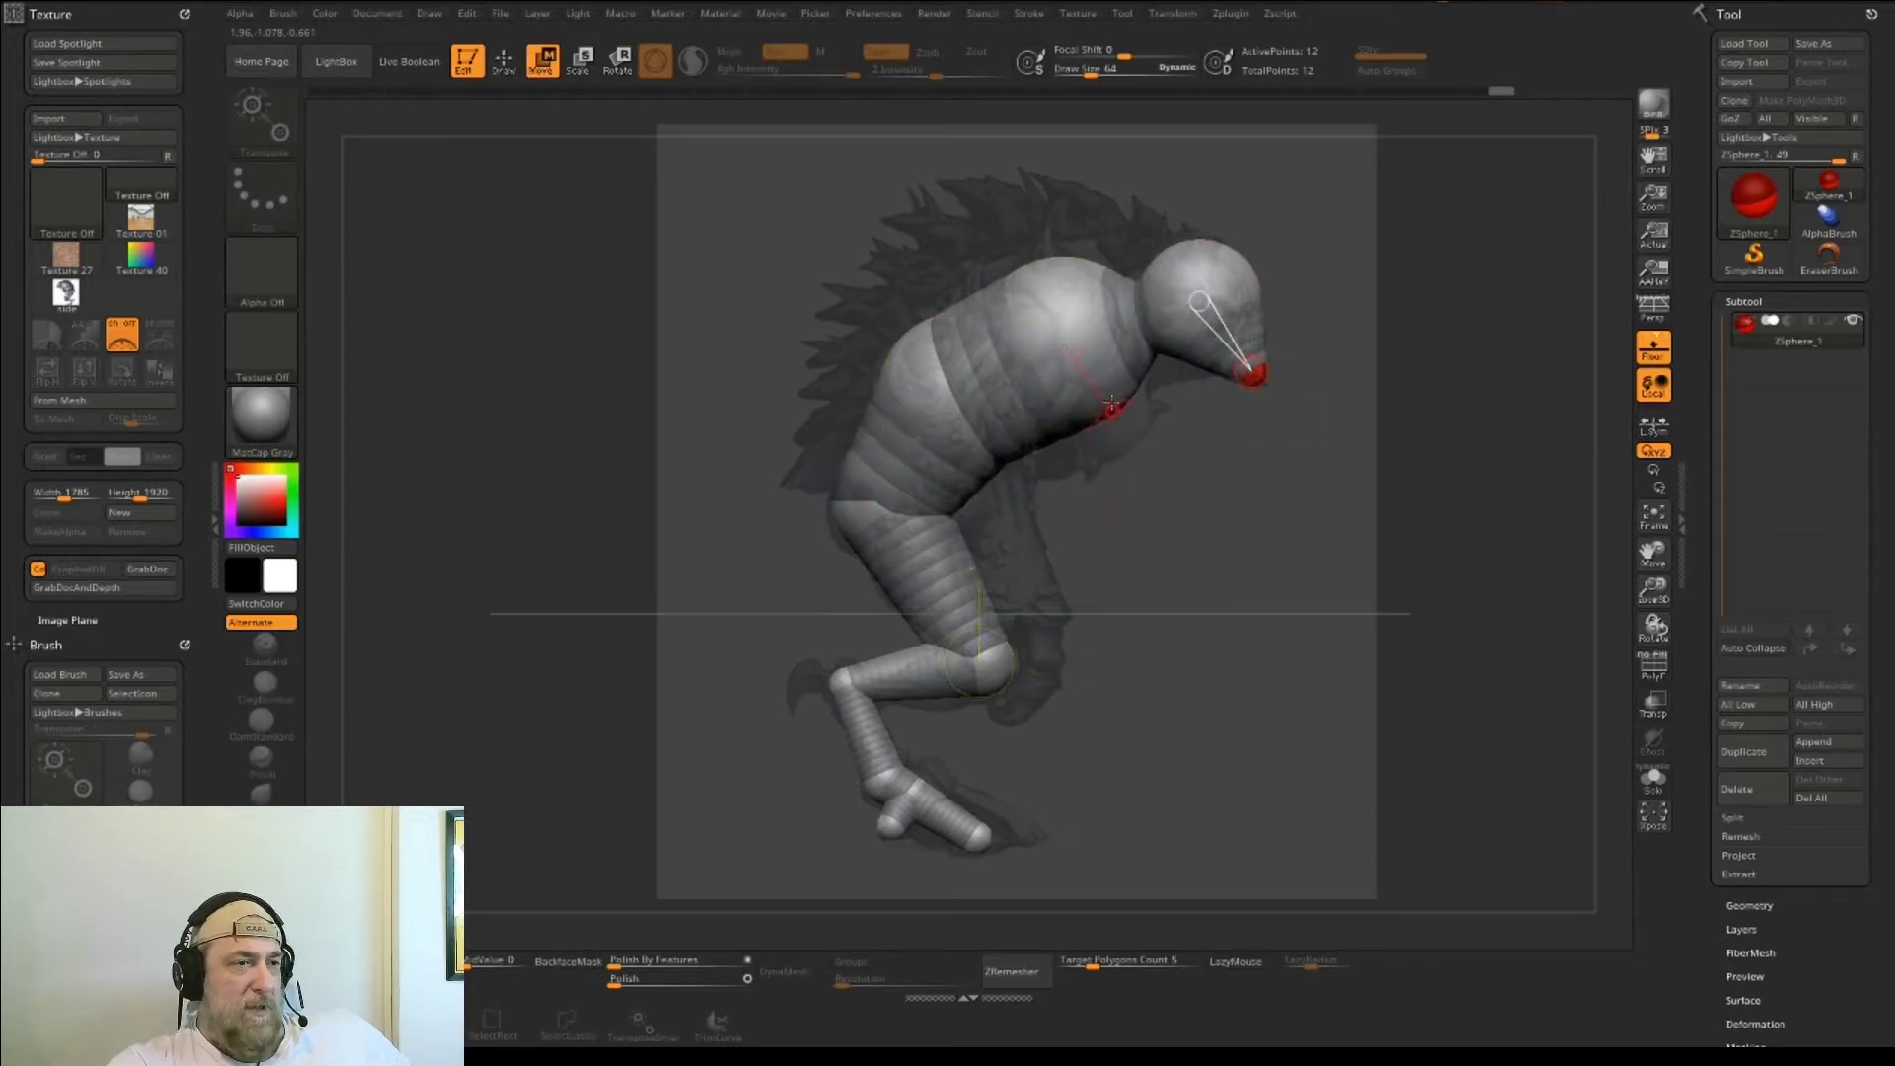
- Add a shoulder ZSphere on the side of the chest and scale it up to match the upper arm's thickness
key("q")
left_click_drag(1066, 326, 1029, 406)
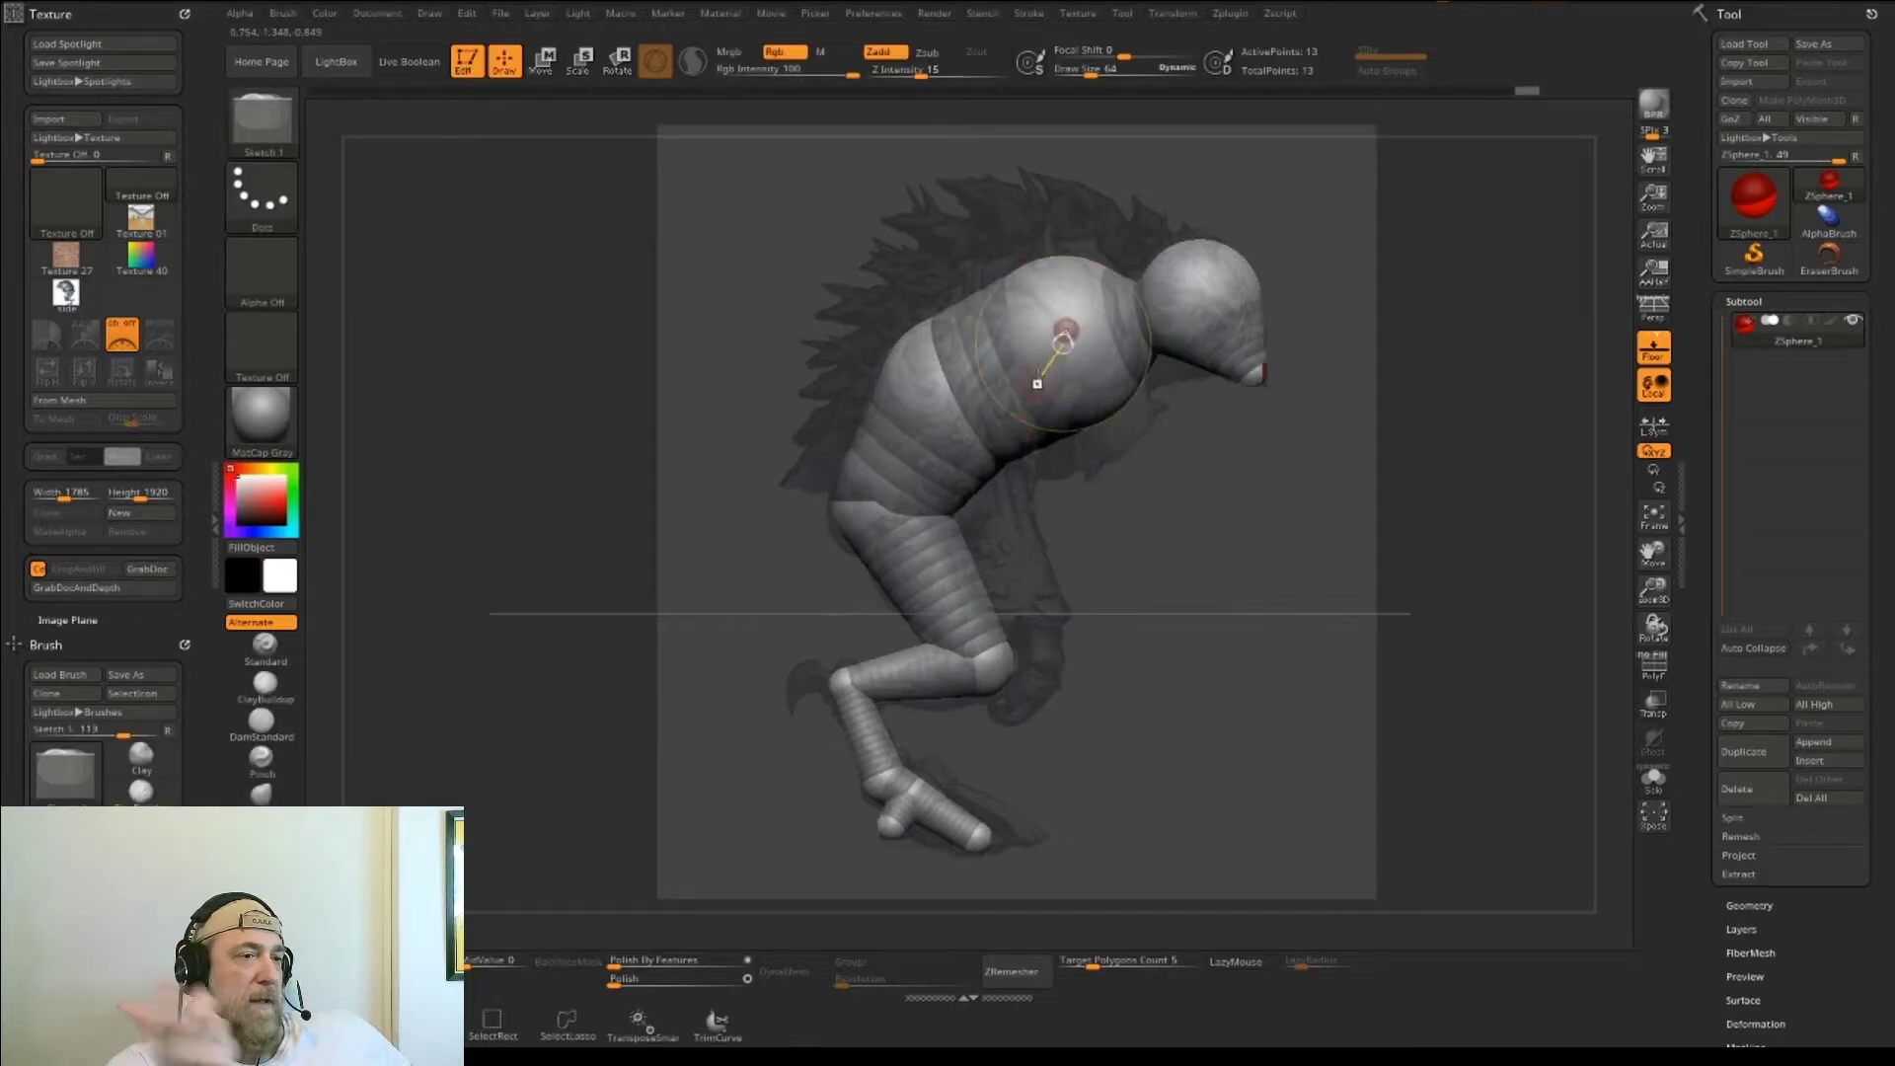
key("ctrl+z")
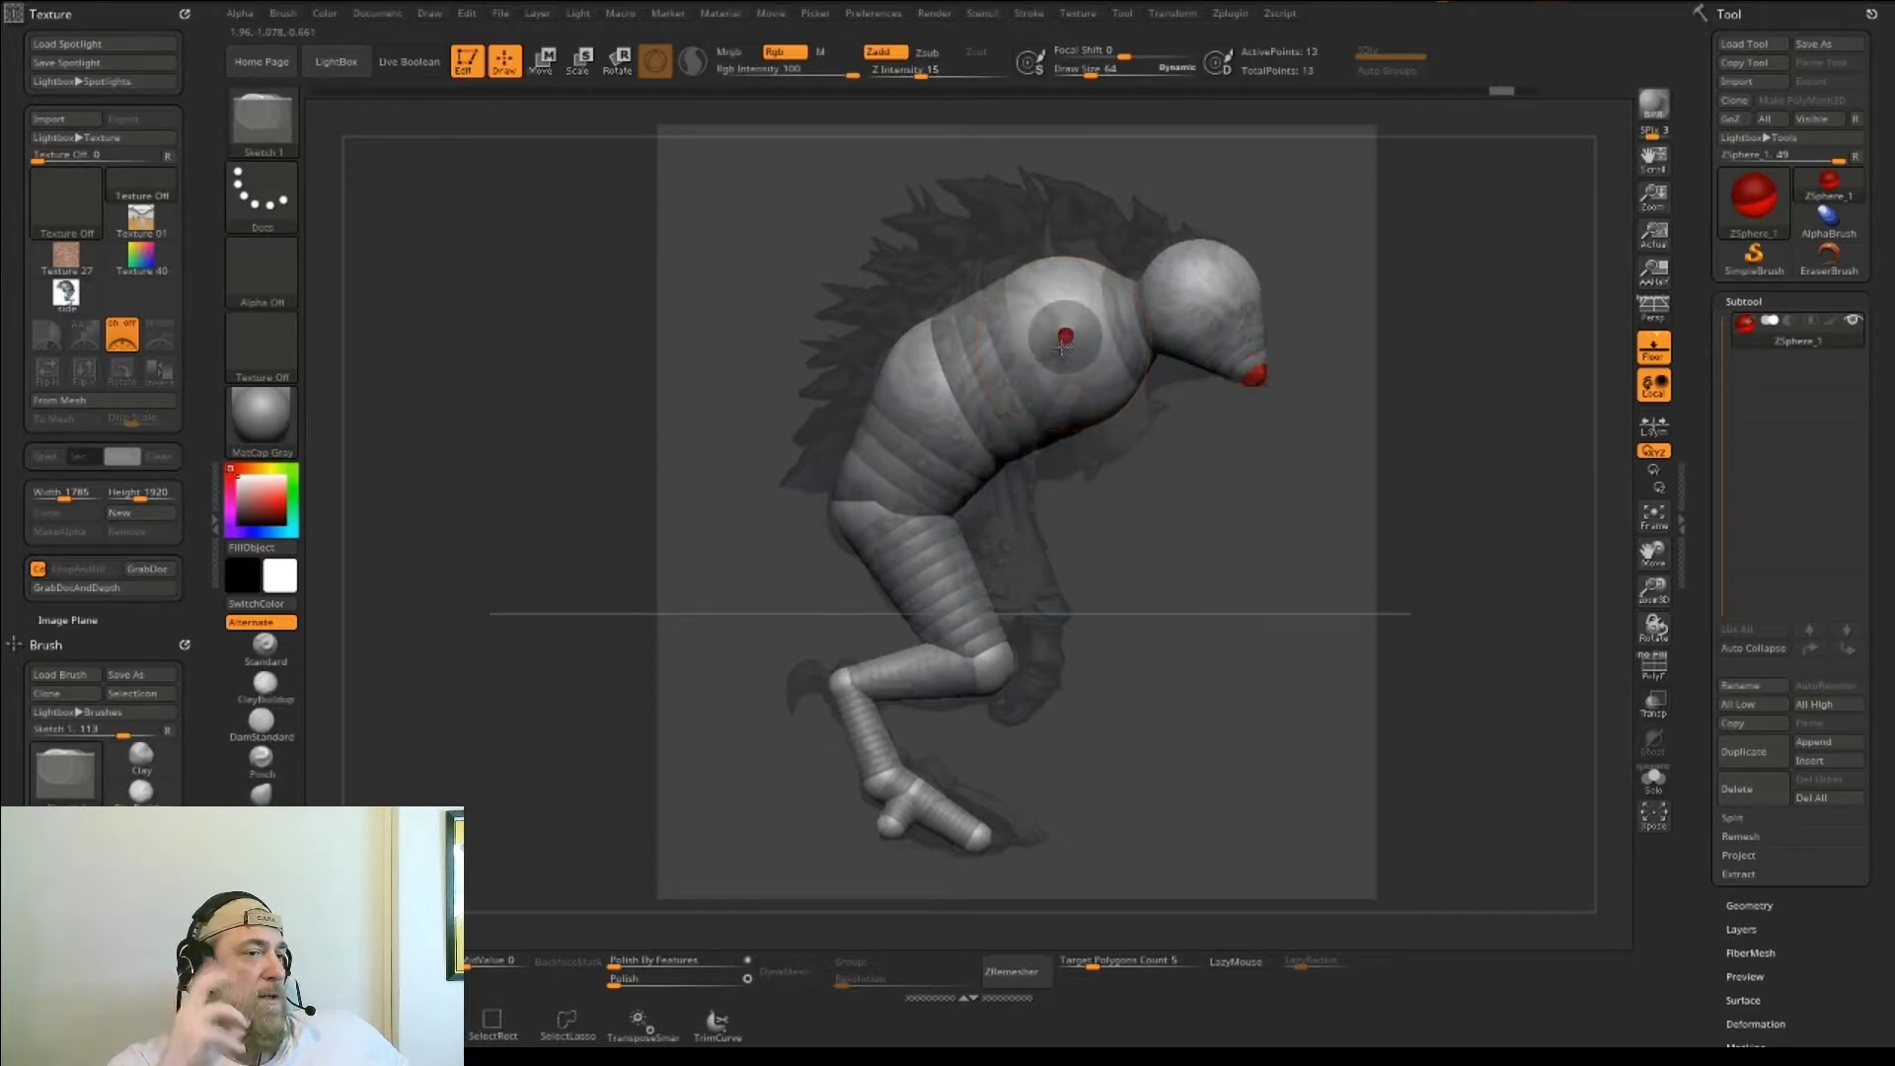
key("e")
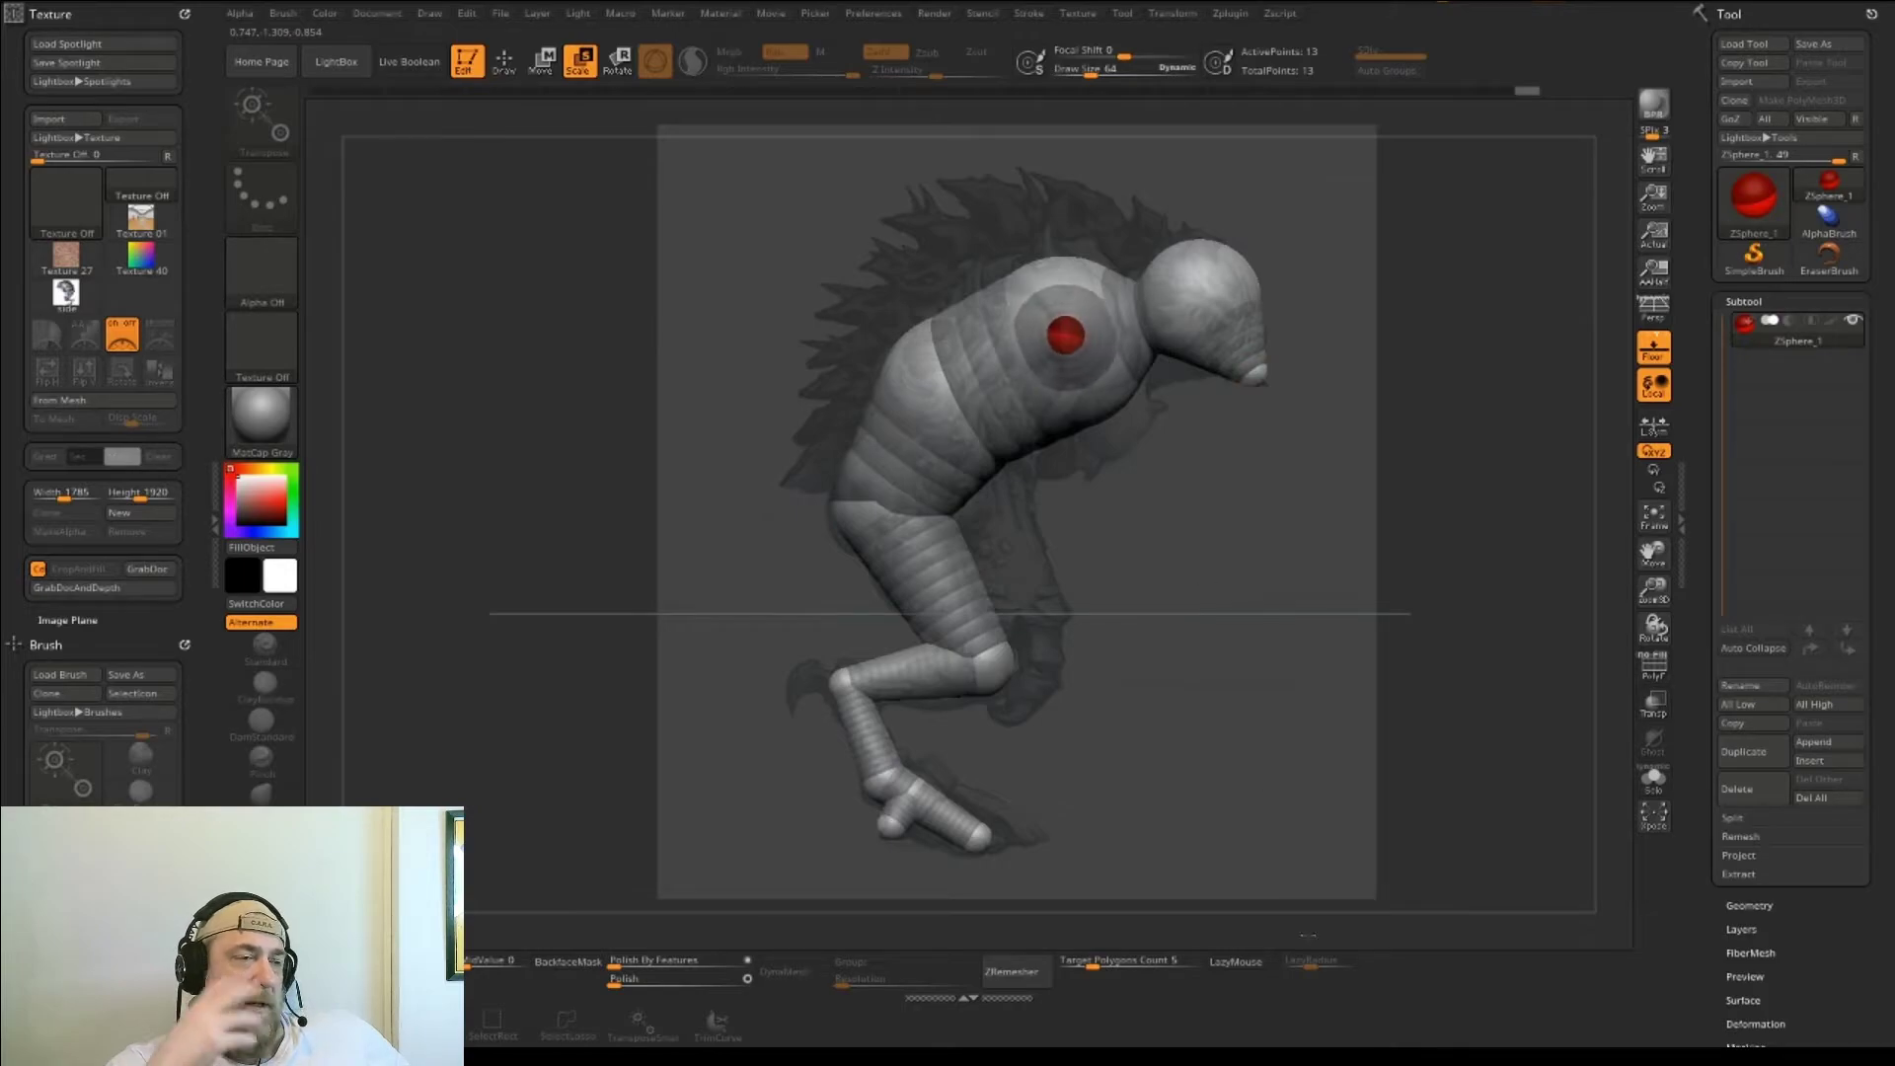
left_click_drag(1064, 340, 1076, 385)
mouse_move(1125, 536)
left_mouse_down()
mouse_move(1312, 536)
mouse_move(1125, 536)
left_mouse_up()
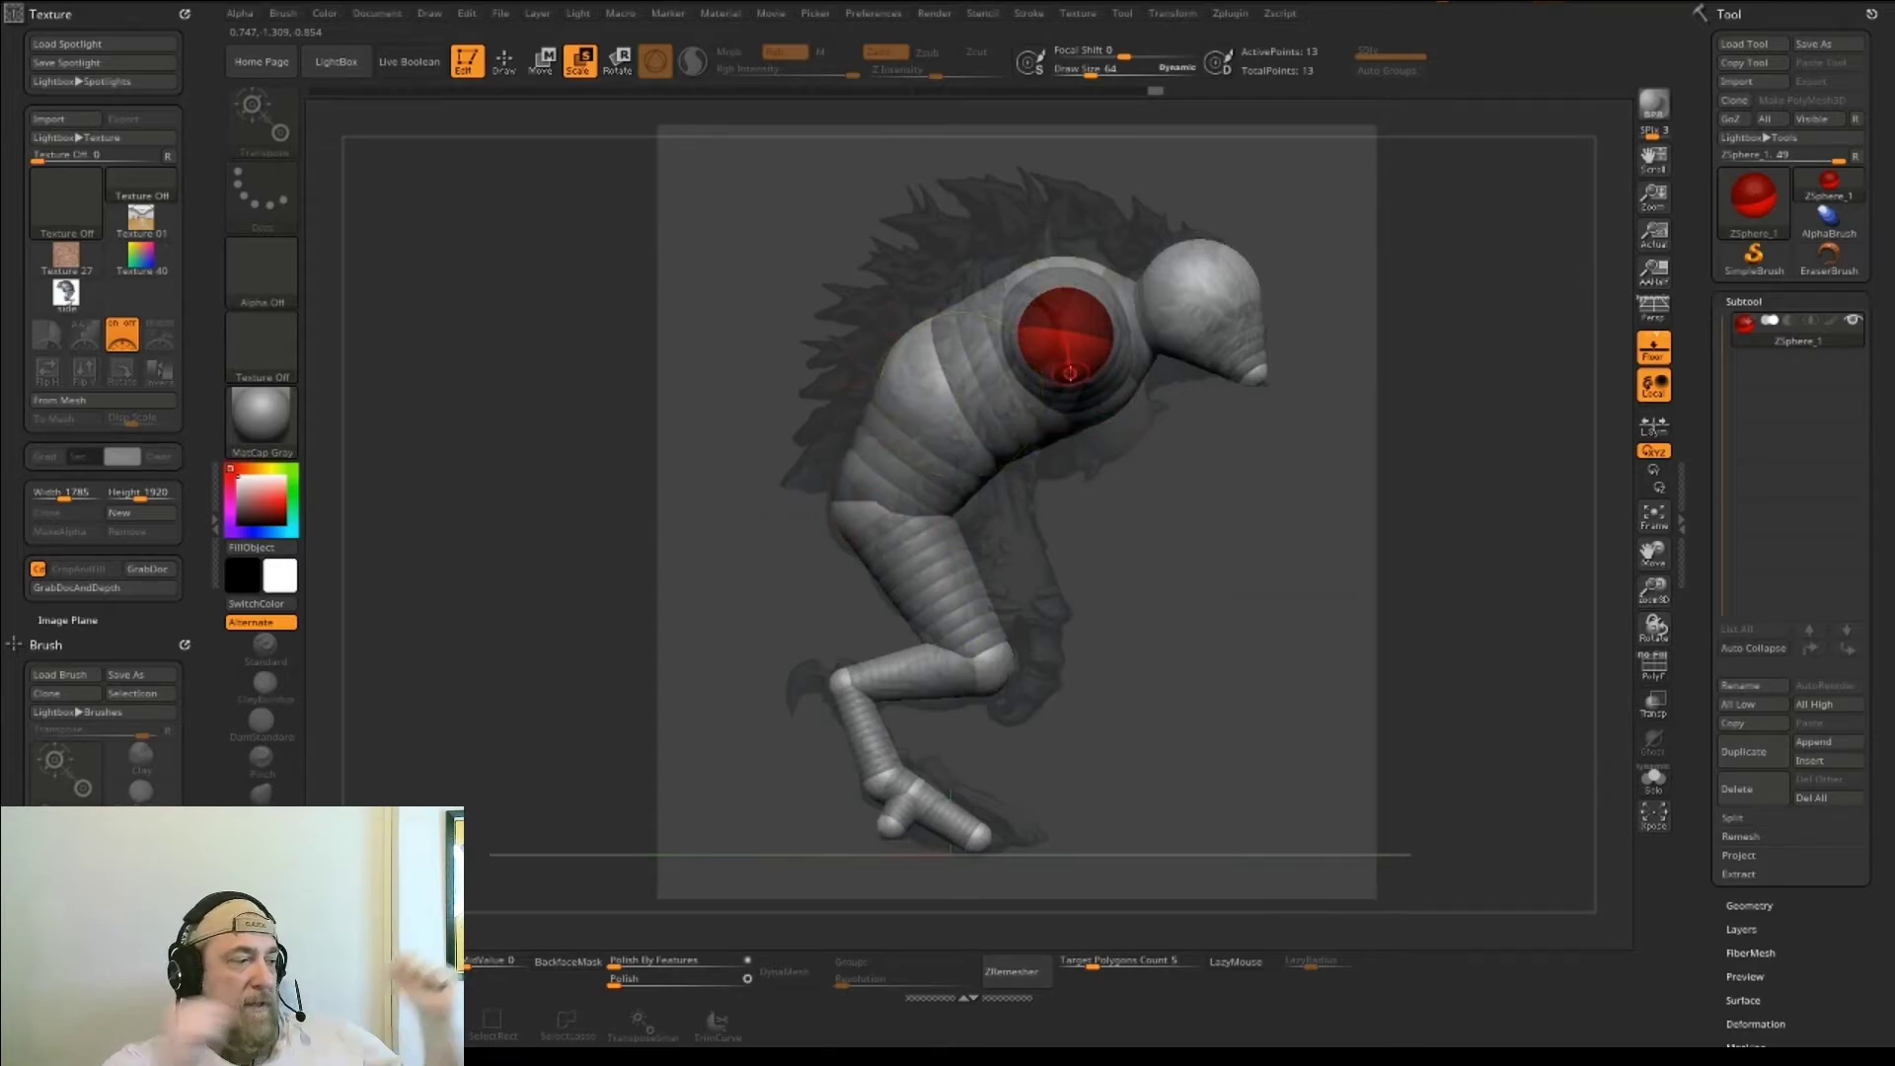
key("q")
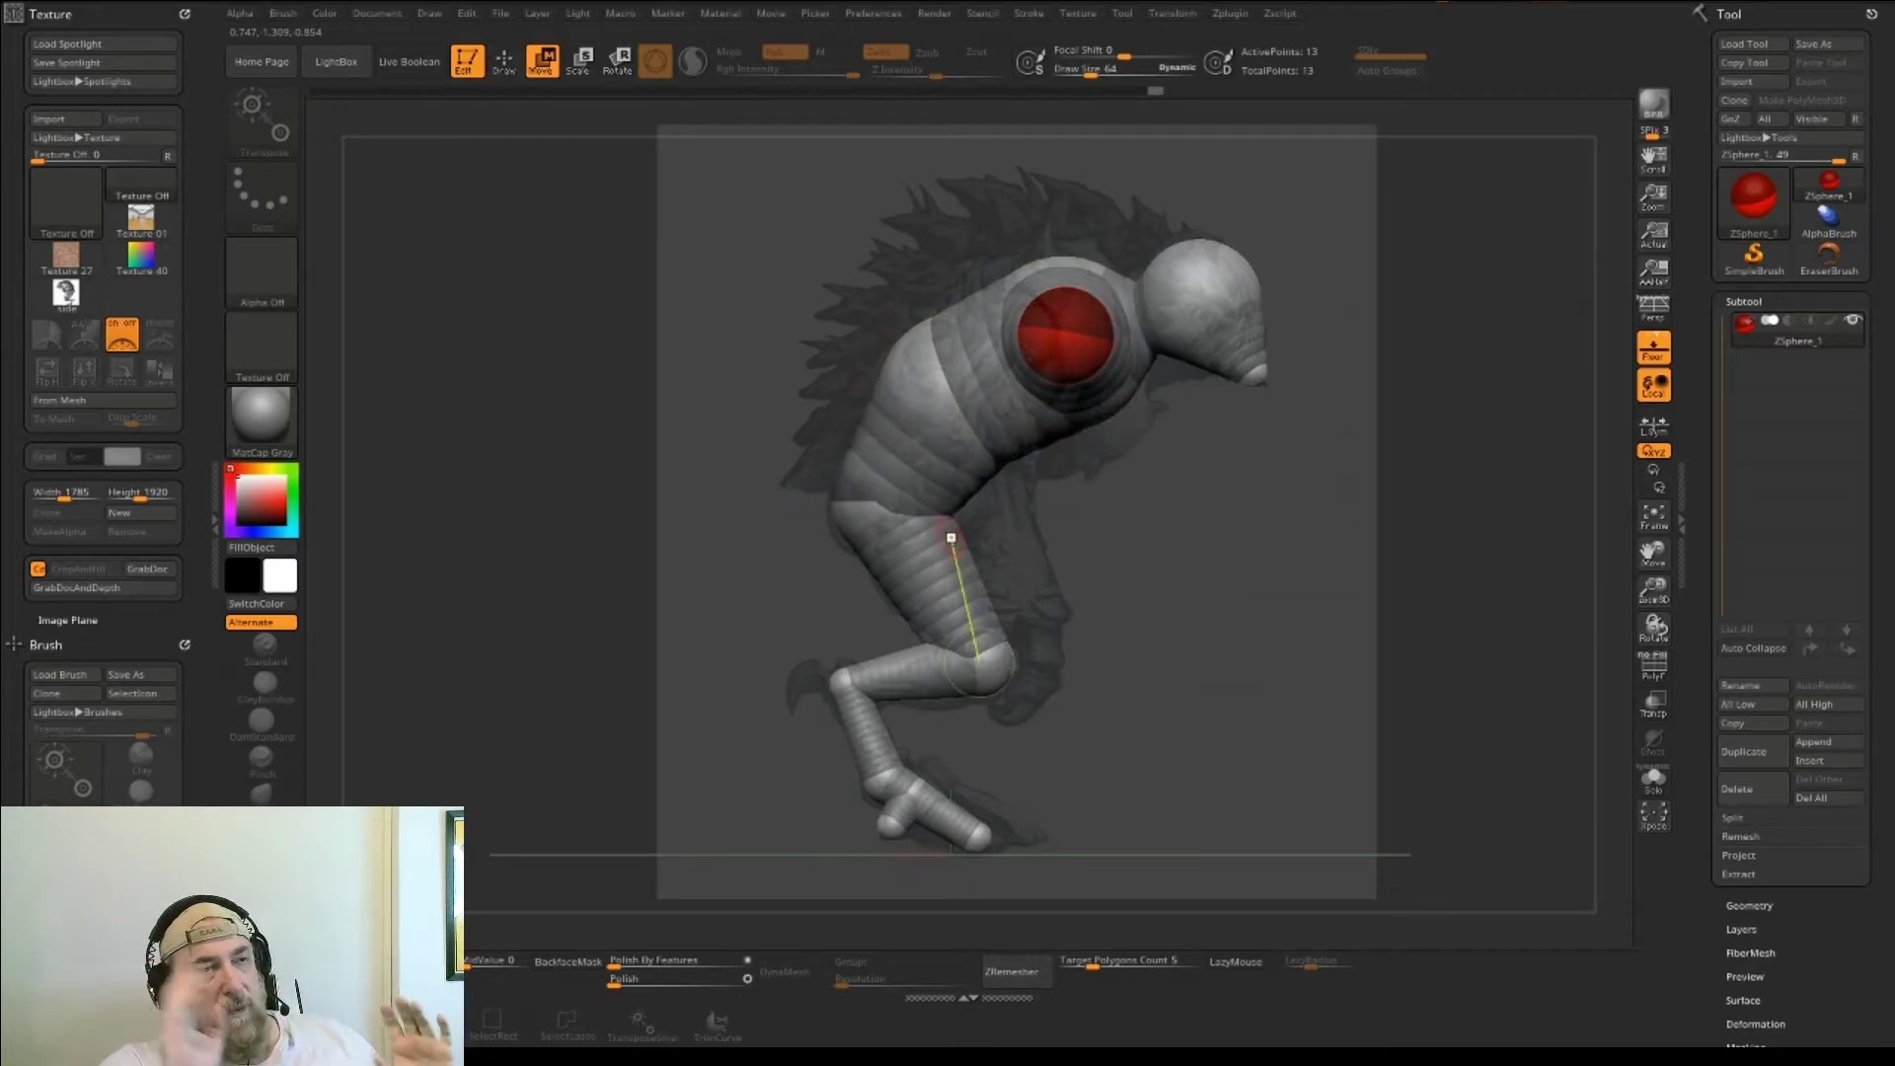
left_click(1029, 355)
key("ctrl+z")
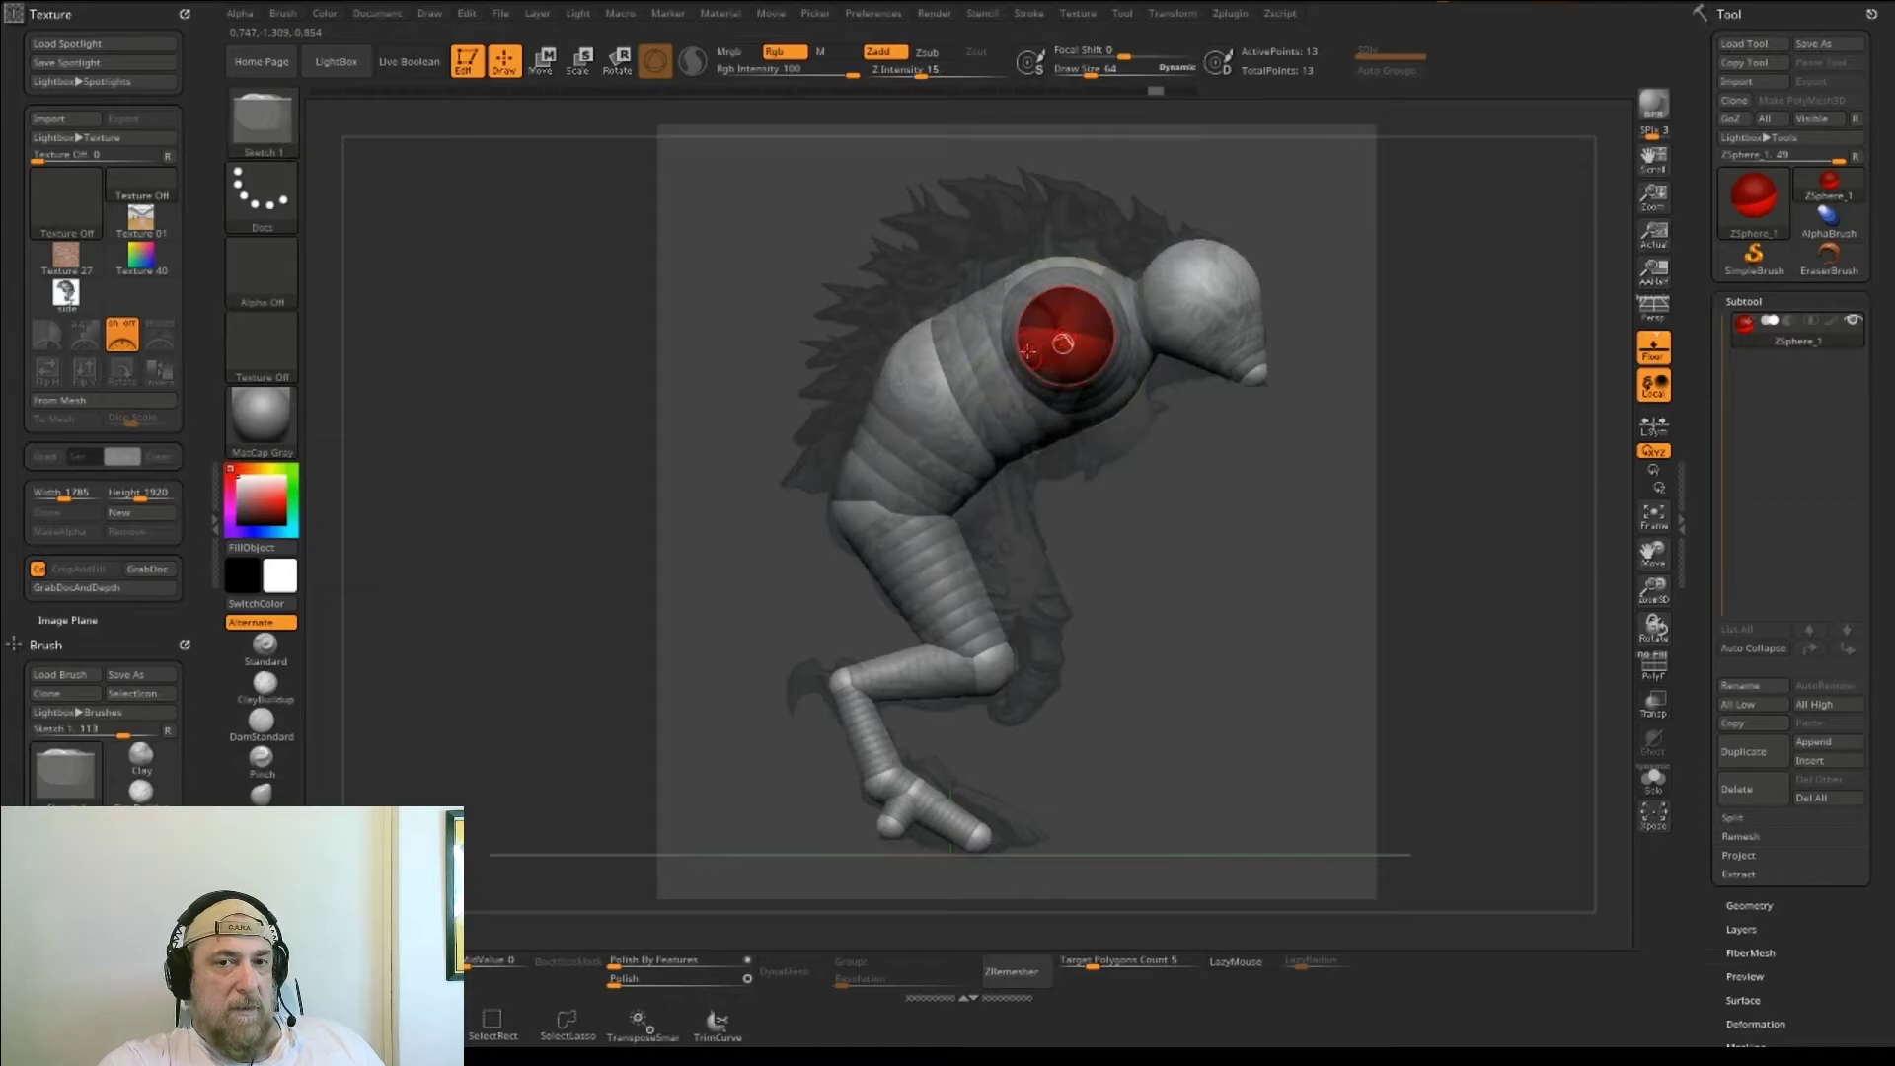
- Extend the upper arm from the shoulder to a ZSphere at the elbow and adjust the elbow's size
key("w")
mouse_move(1016, 355)
left_mouse_down()
mouse_move(1172, 407)
mouse_move(922, 426)
mouse_move(955, 404)
left_mouse_up()
key("e")
mouse_move(962, 334)
left_mouse_down()
mouse_move(987, 515)
mouse_move(986, 468)
mouse_move(1253, 888)
mouse_move(1125, 790)
mouse_move(1227, 865)
left_mouse_up()
- Add a ZSphere from the elbow, move it down to the wrist and scale it to shape the forearm
key("q")
key("w")
key("e")
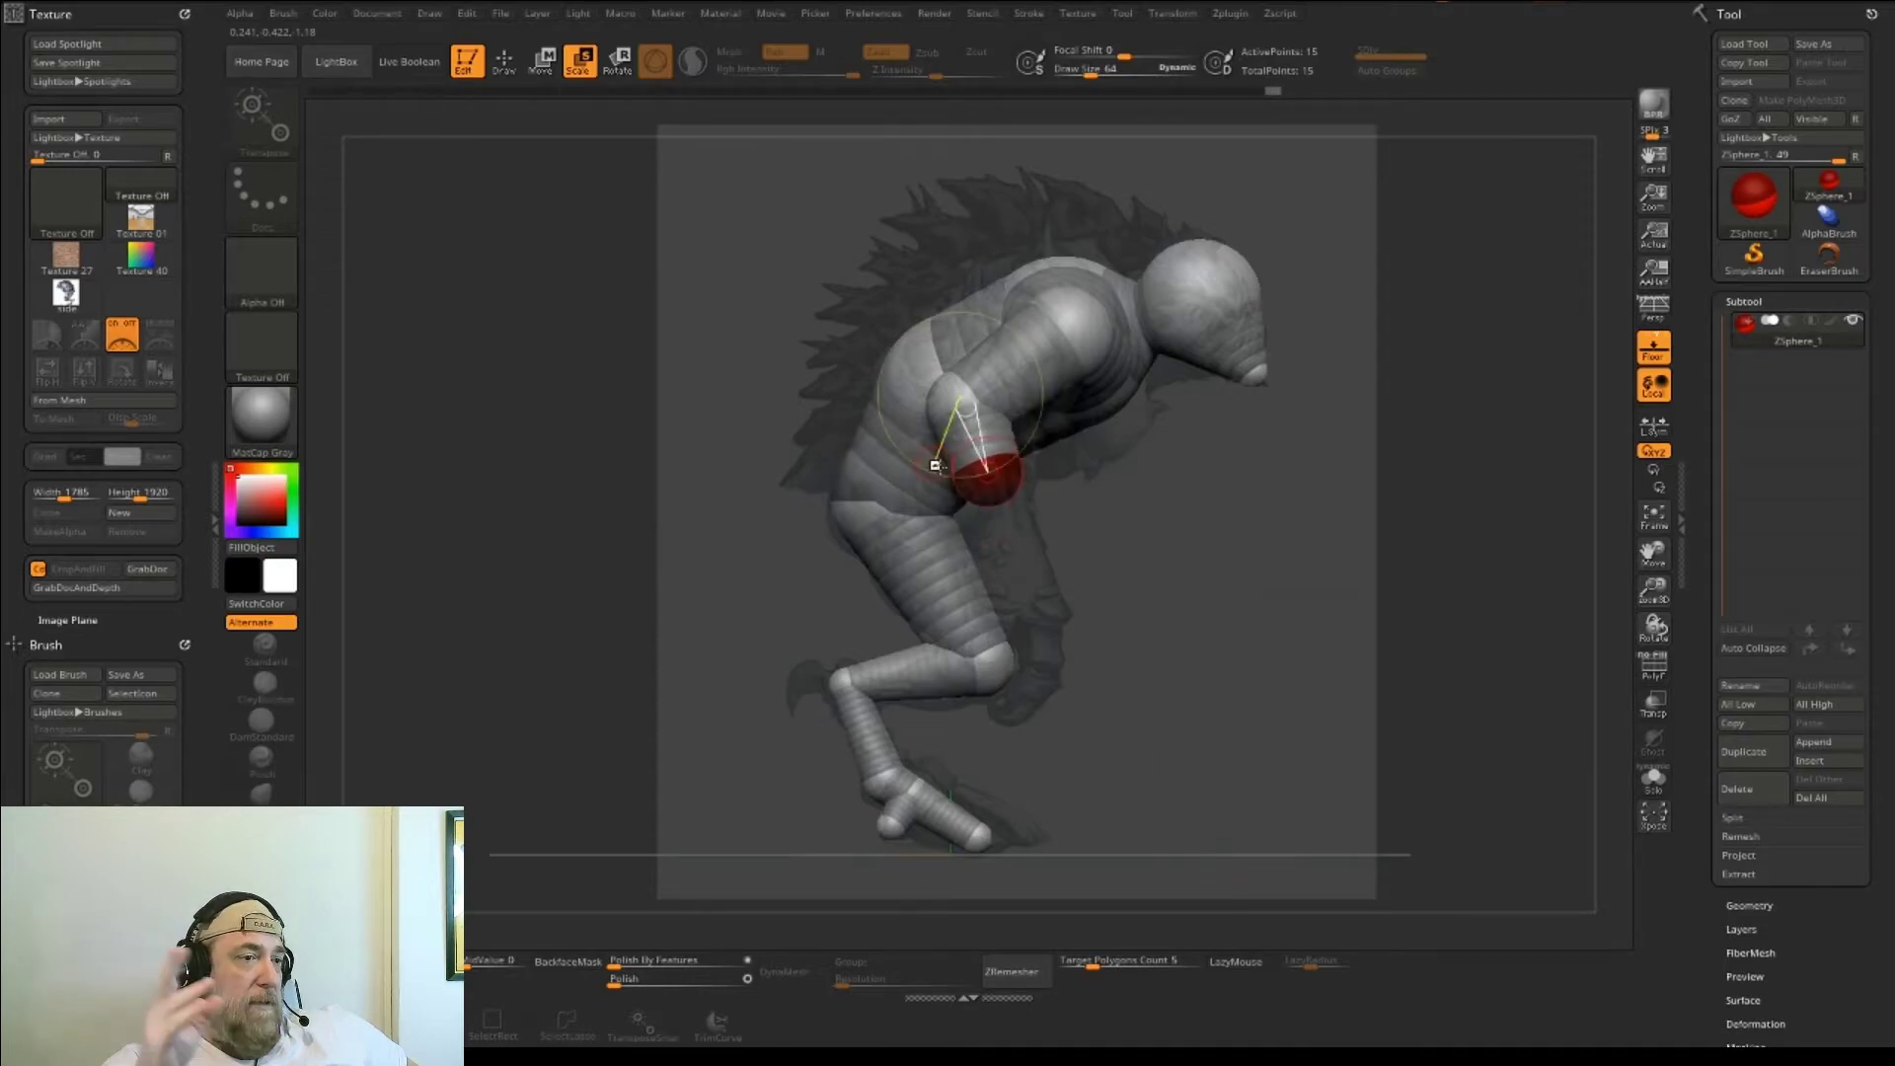
key("w")
left_click_drag(985, 446, 1021, 578)
key("e")
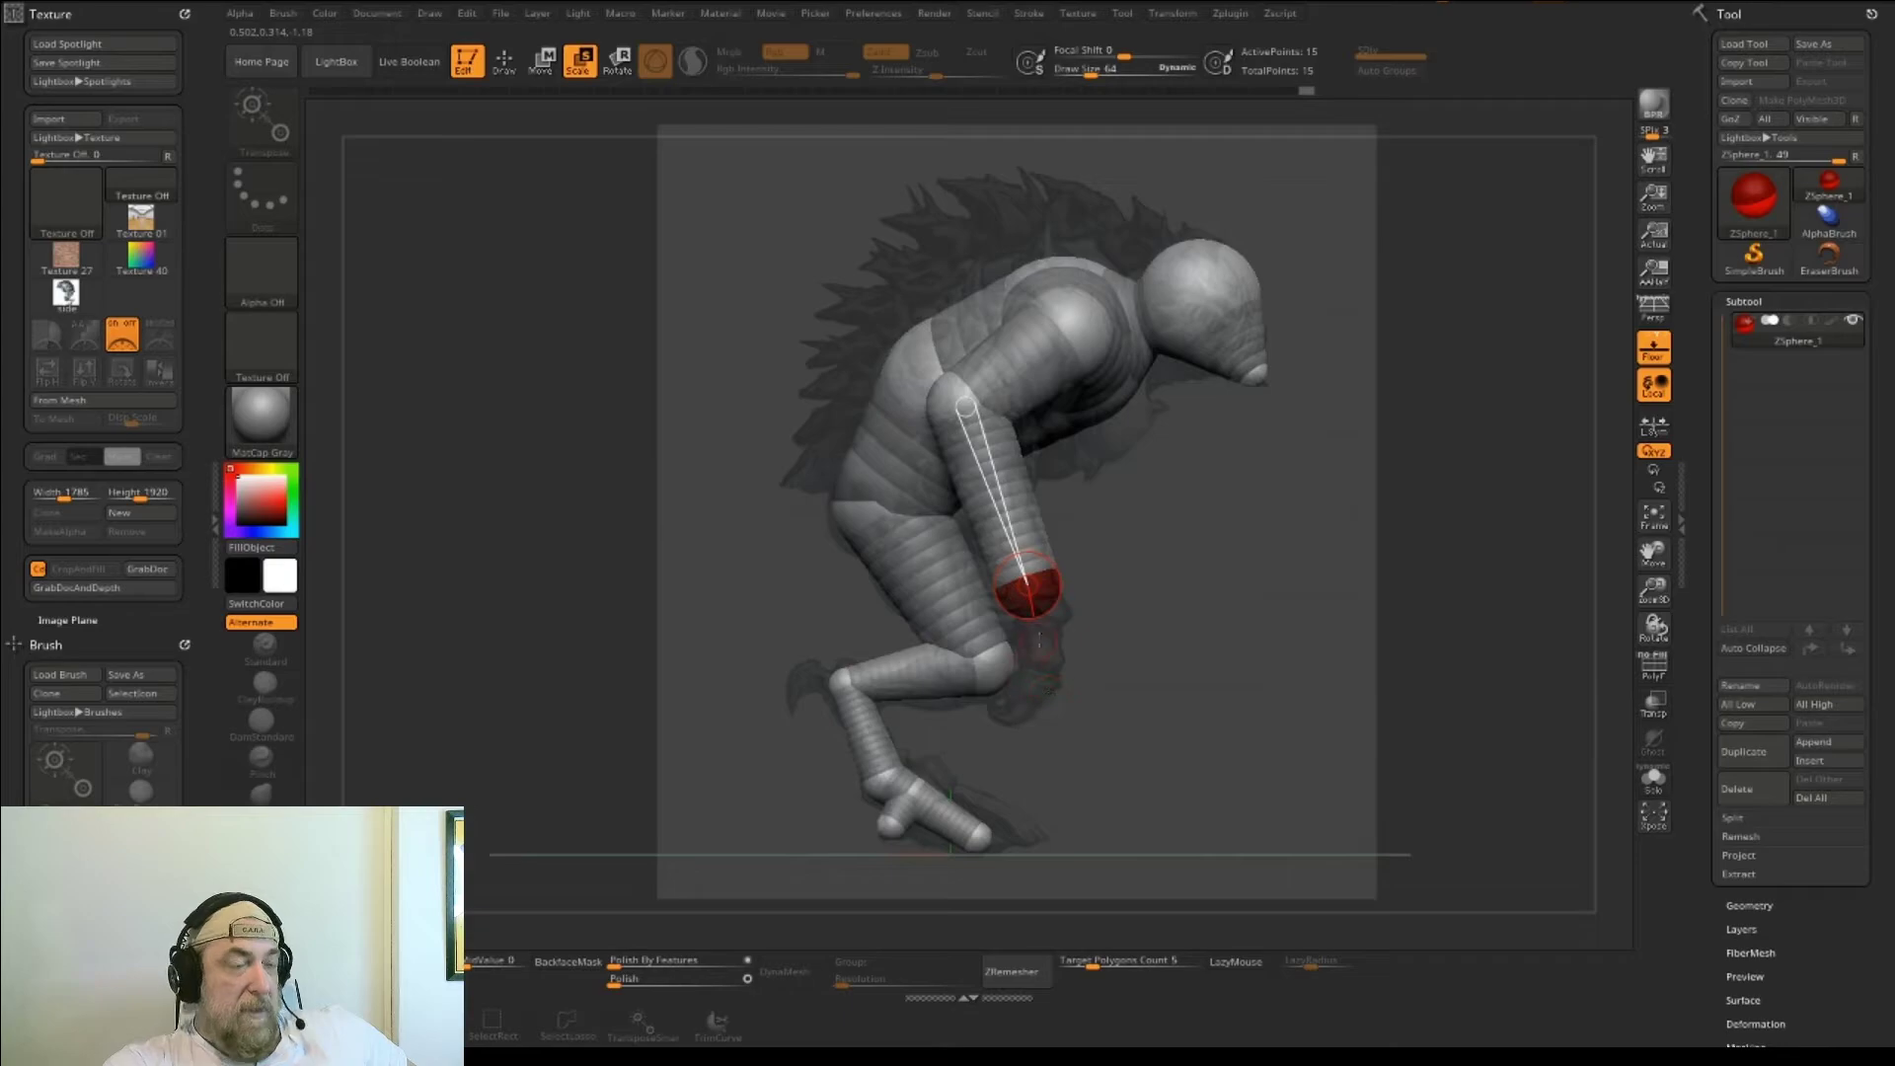
- Extend the hand with a ZSphere at the knuckles and another at the curled fingers, following the side reference
key("q")
left_click_drag(1033, 605, 1041, 662)
key("w")
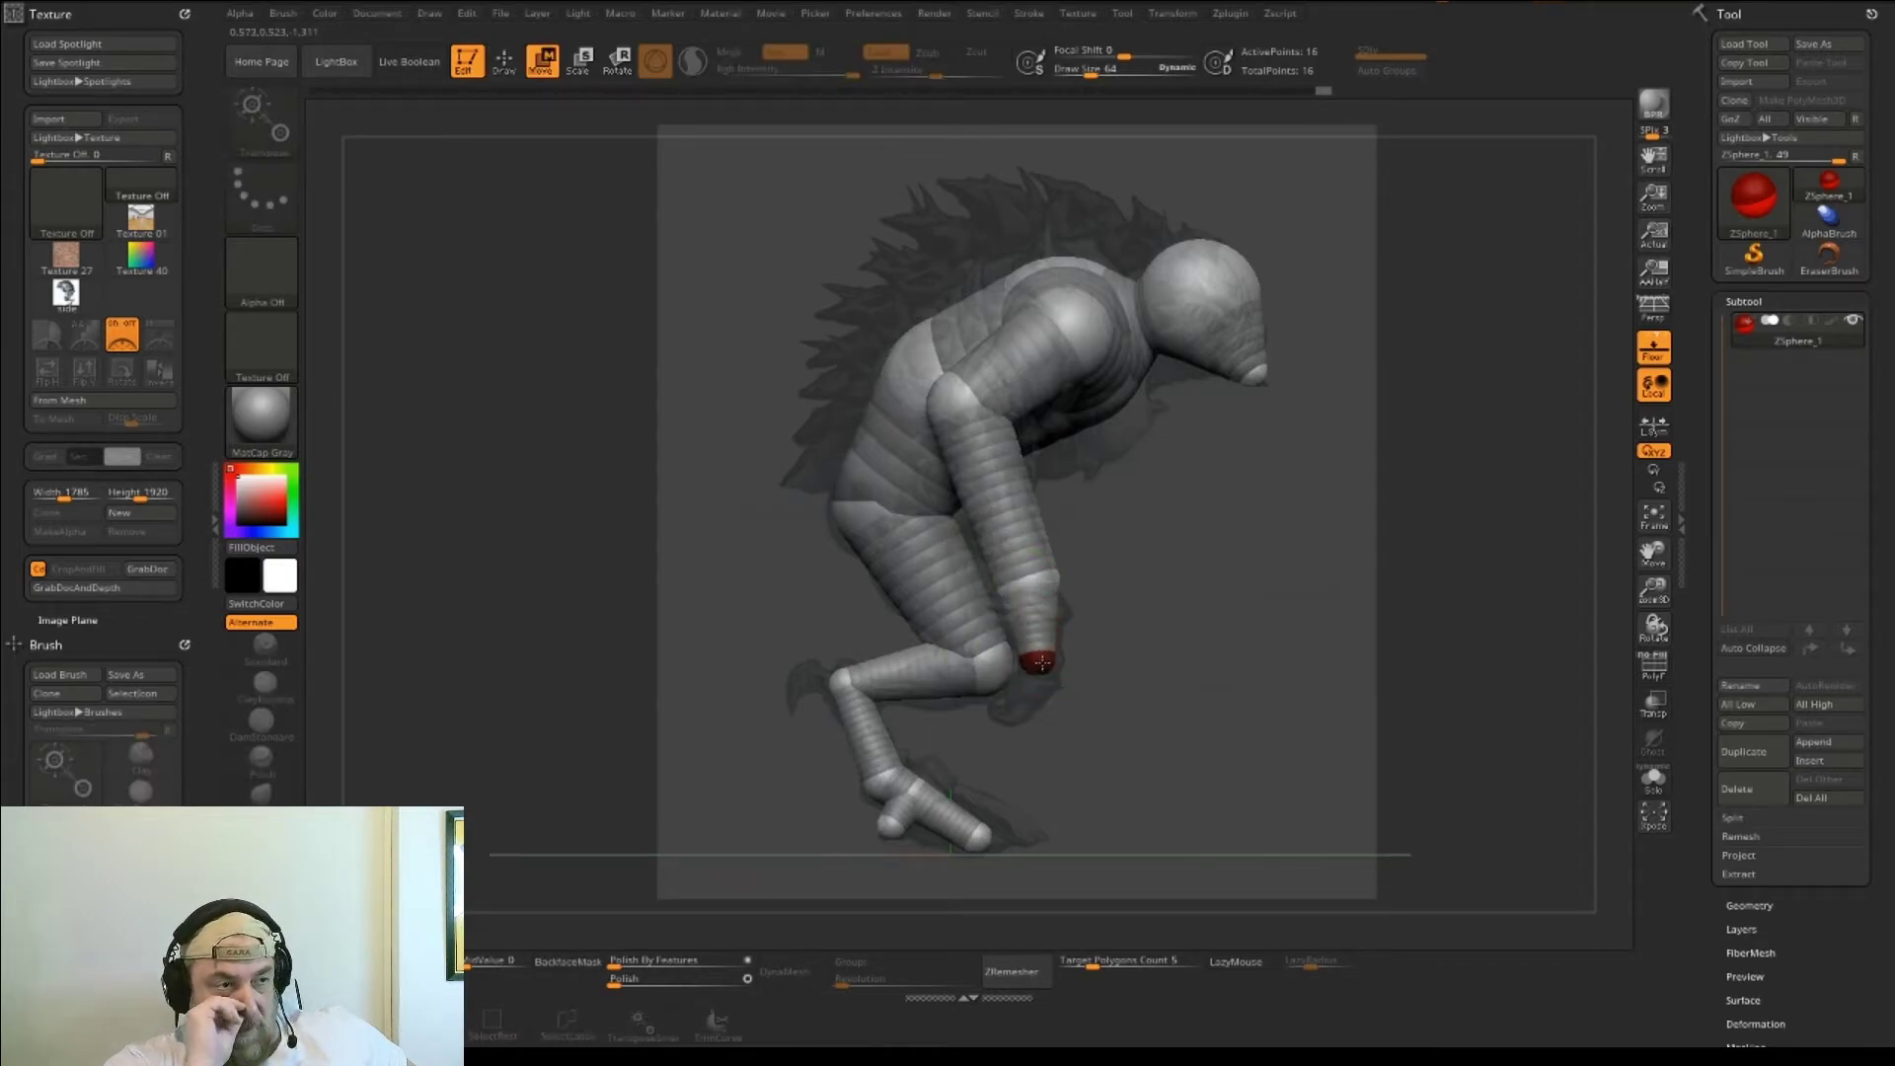
key("q")
left_click(1042, 663)
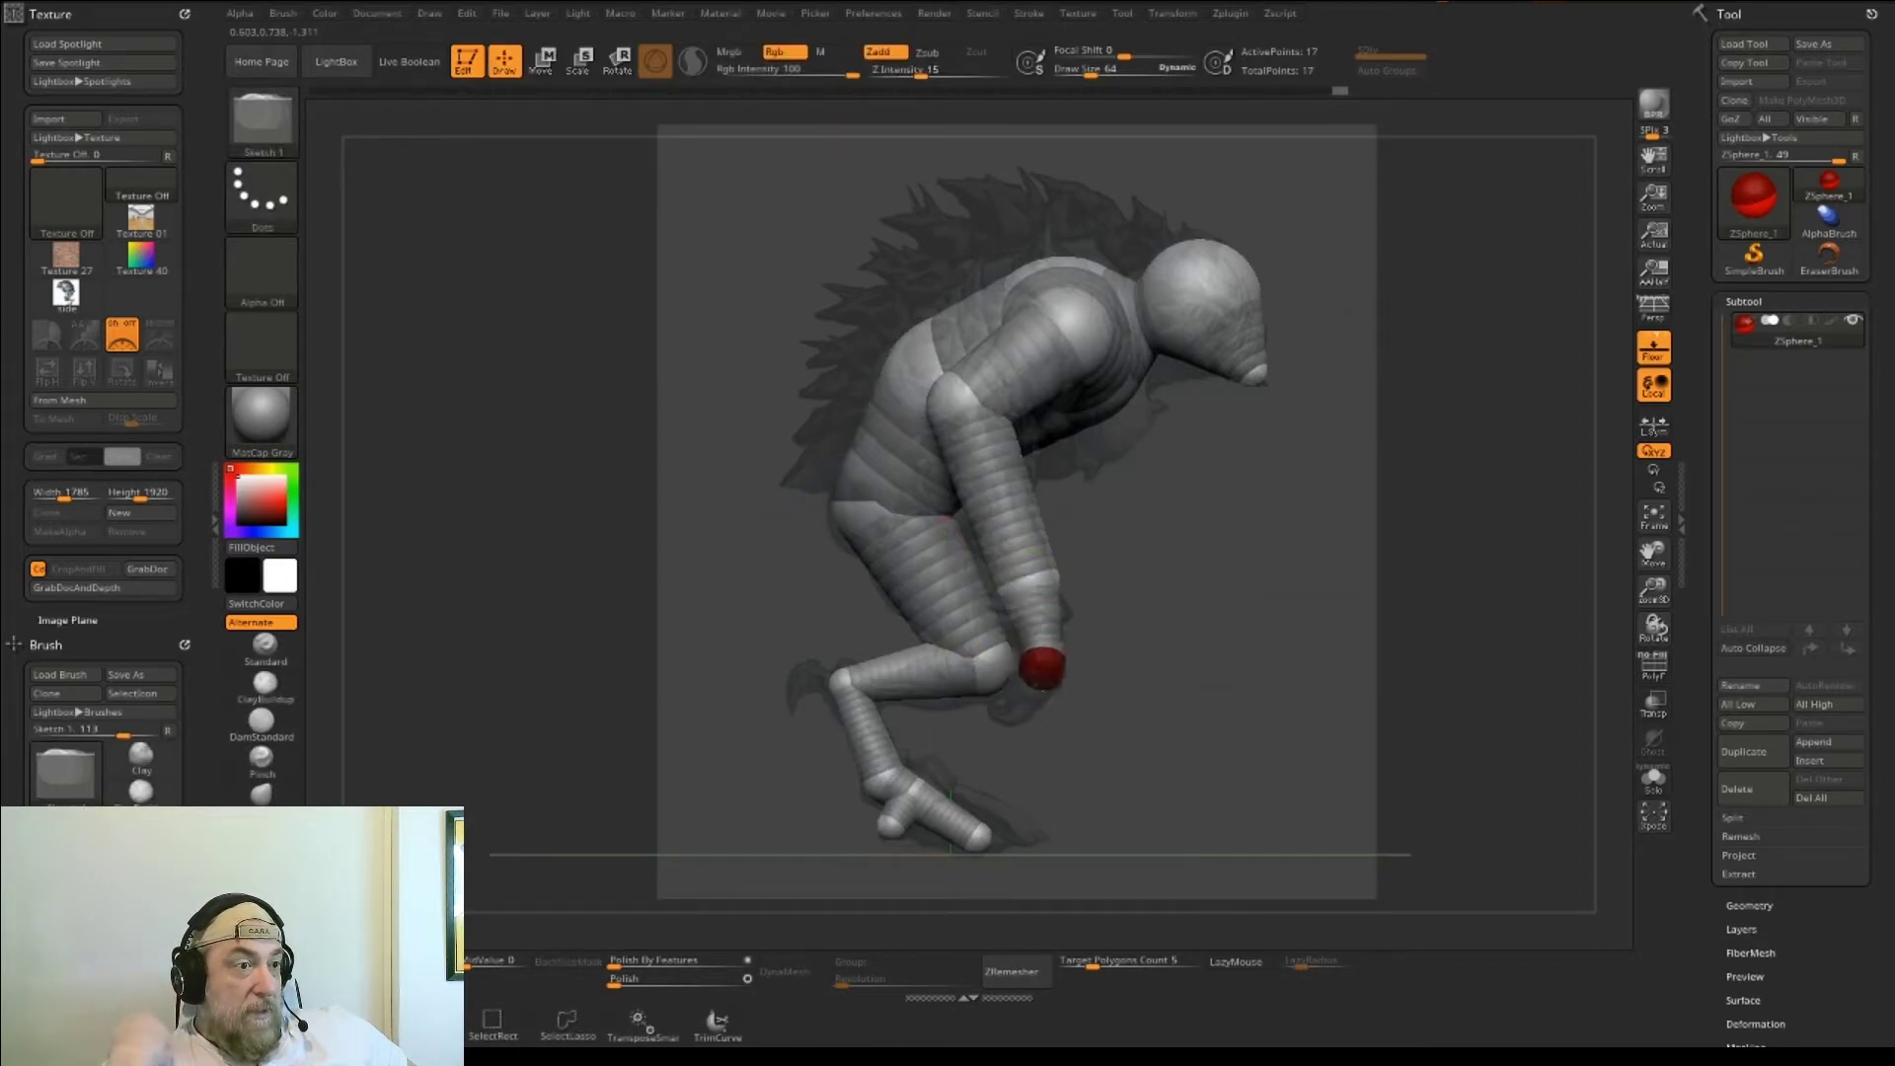
key("w")
left_click_drag(1041, 667, 1031, 685)
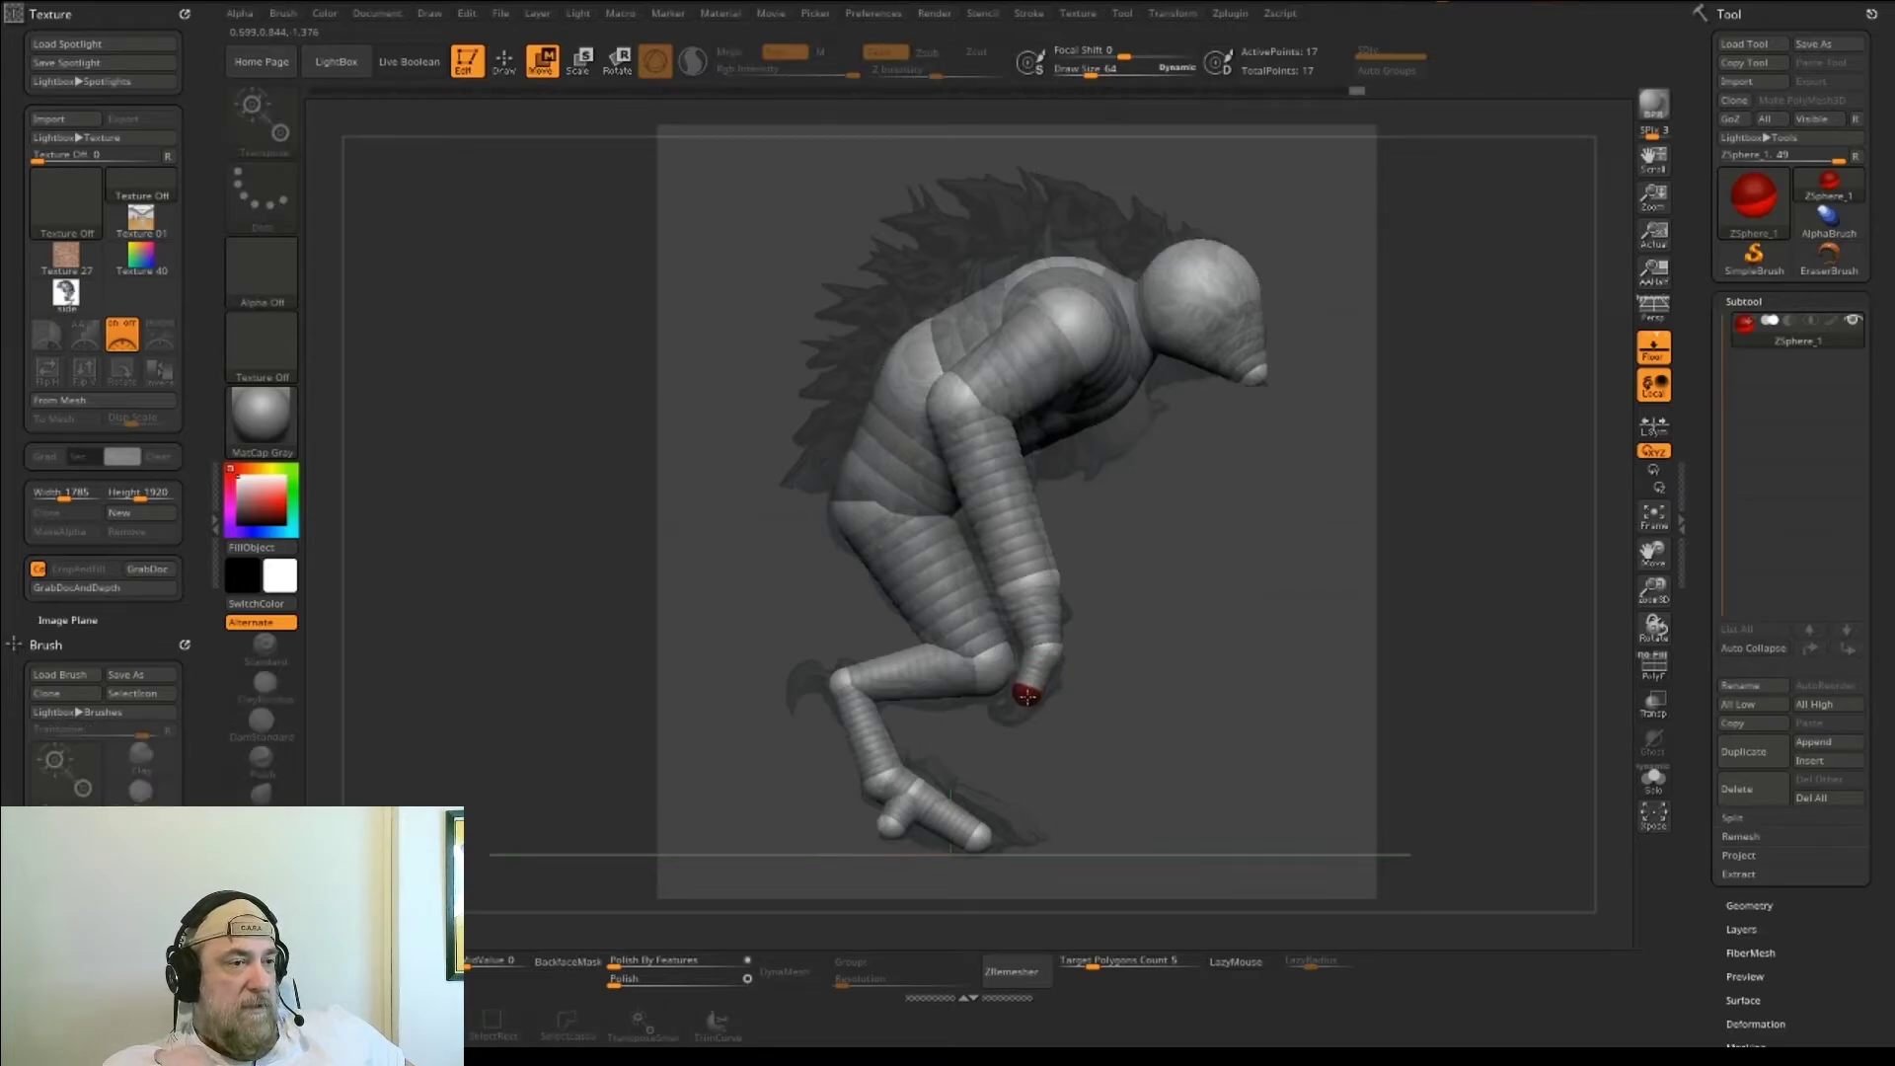
- Try one more ZSphere beyond the fingers, undo it, and reposition the knuckle and finger ZSpheres over the reference
key("q")
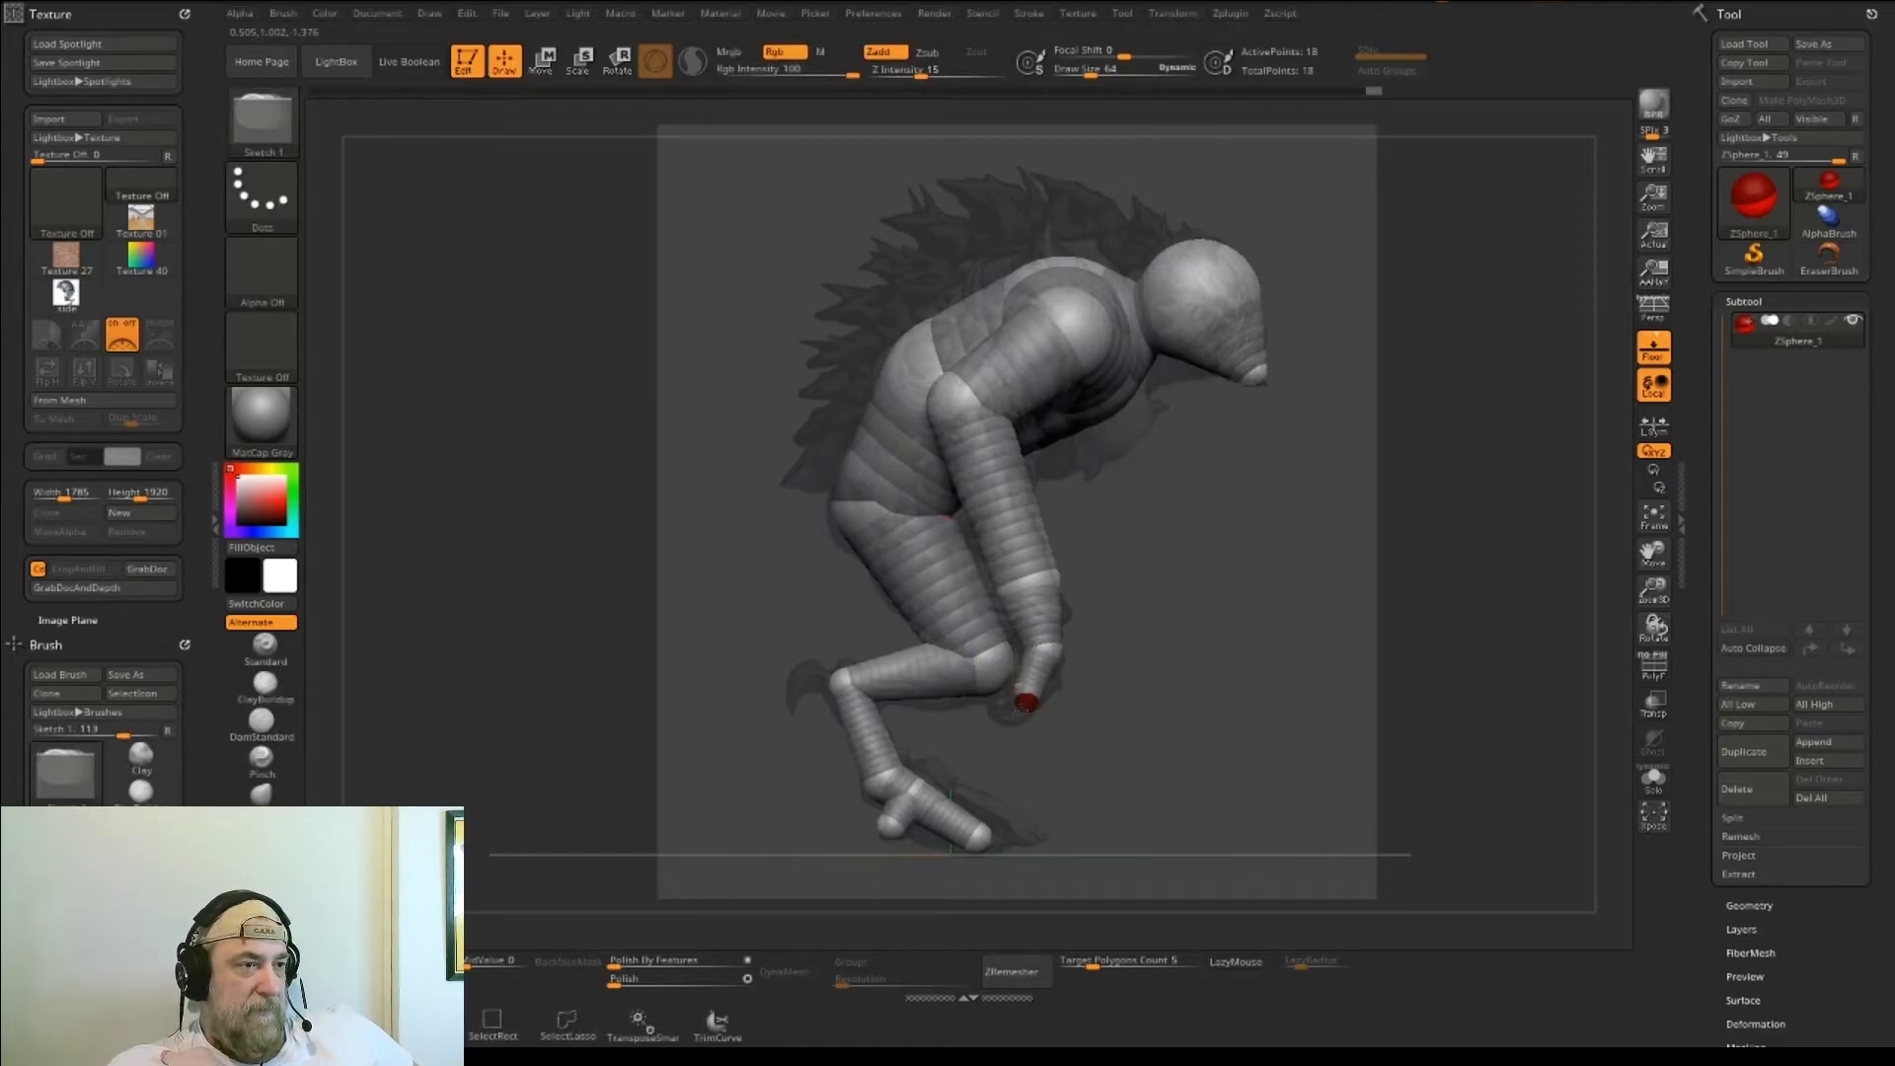
left_click_drag(1026, 707, 1008, 744)
key("ctrl+z")
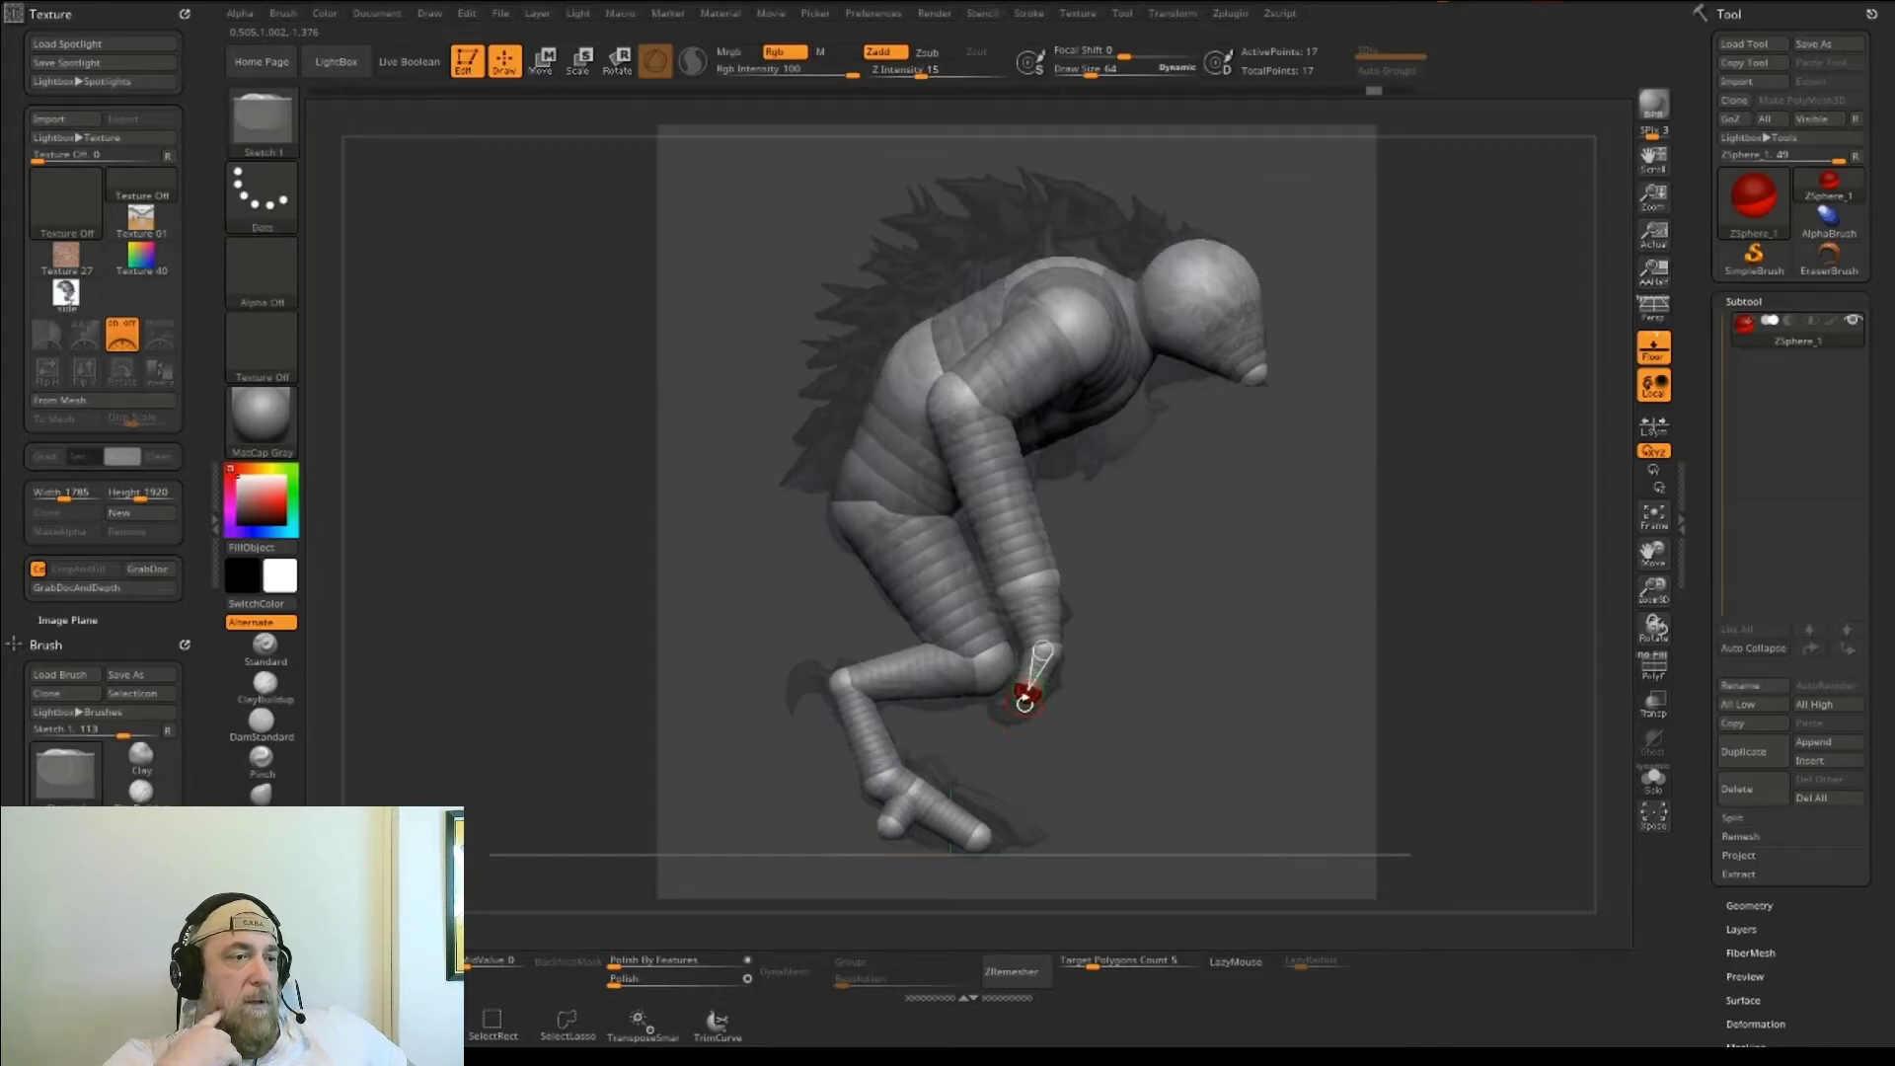
key("w")
left_click_drag(1048, 683, 1044, 702)
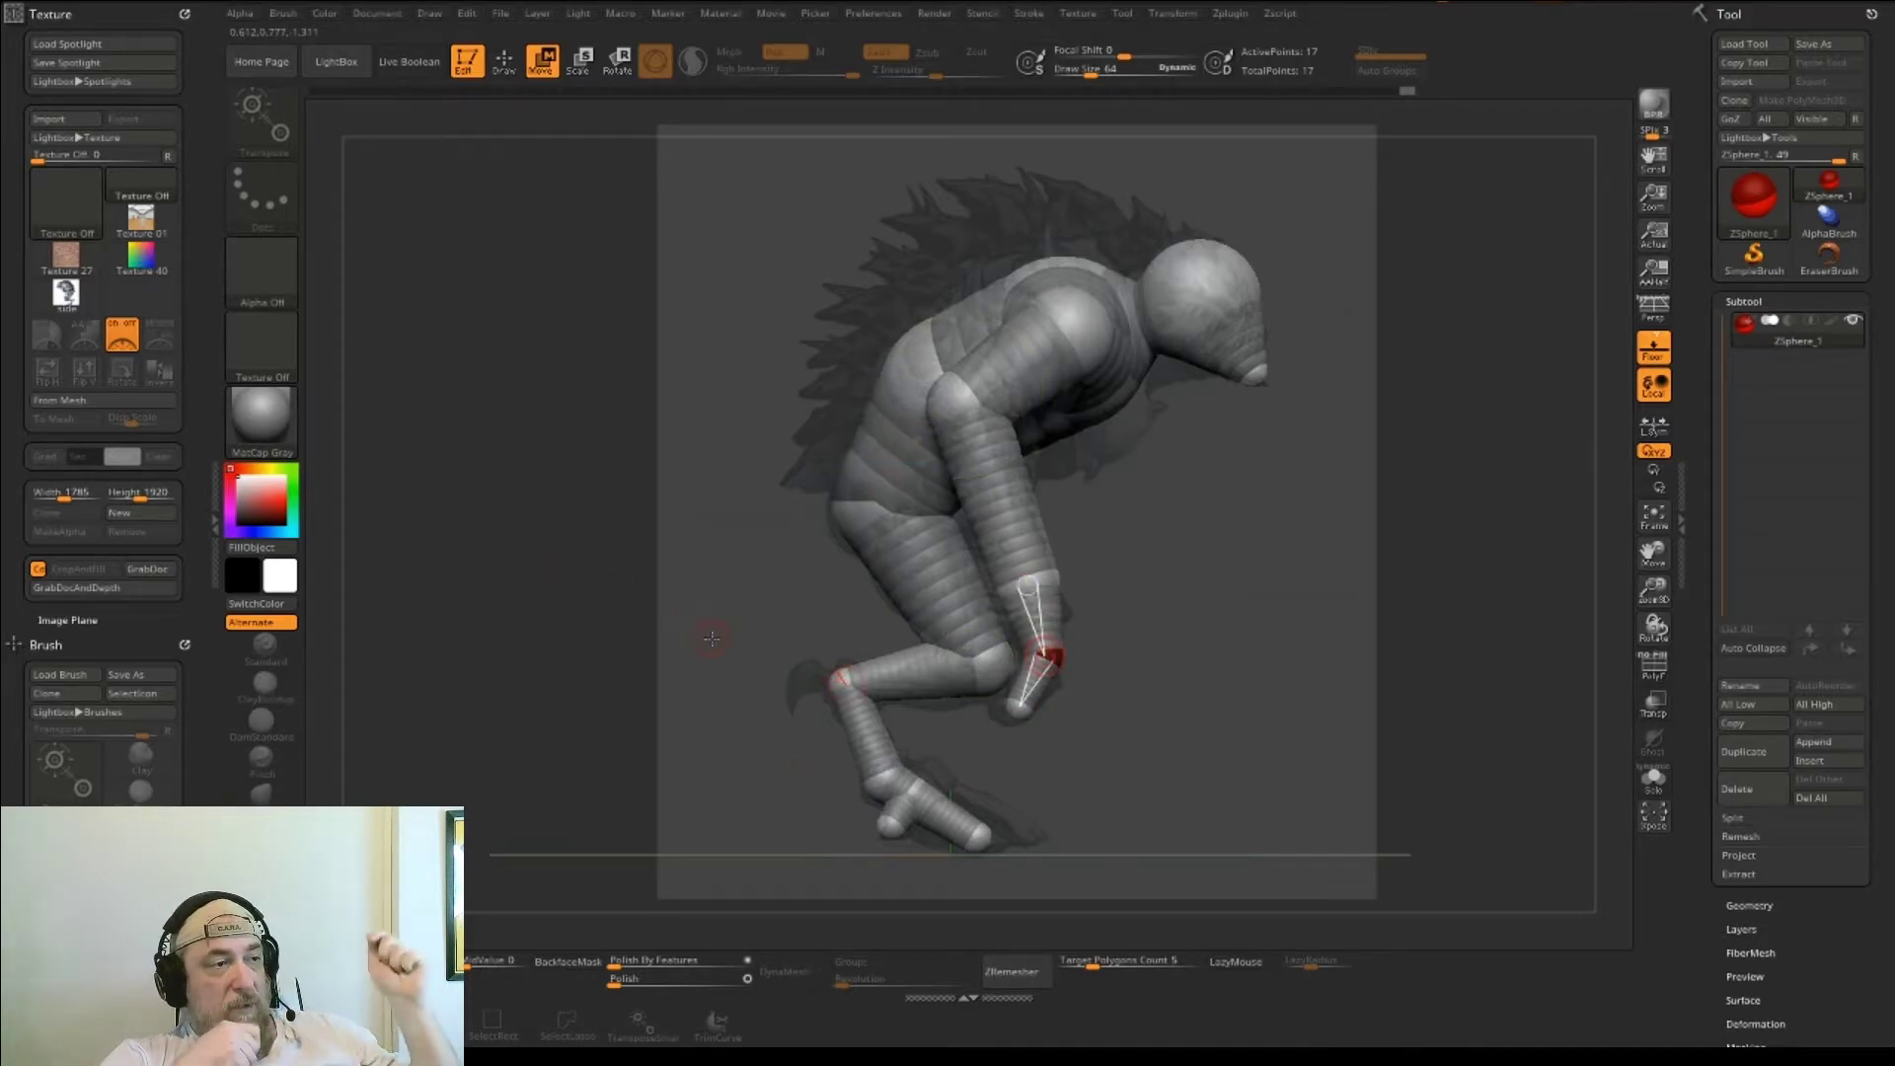
- Add two ZSpheres behind the hock and position them to form the curved spur of the side reference
key("q")
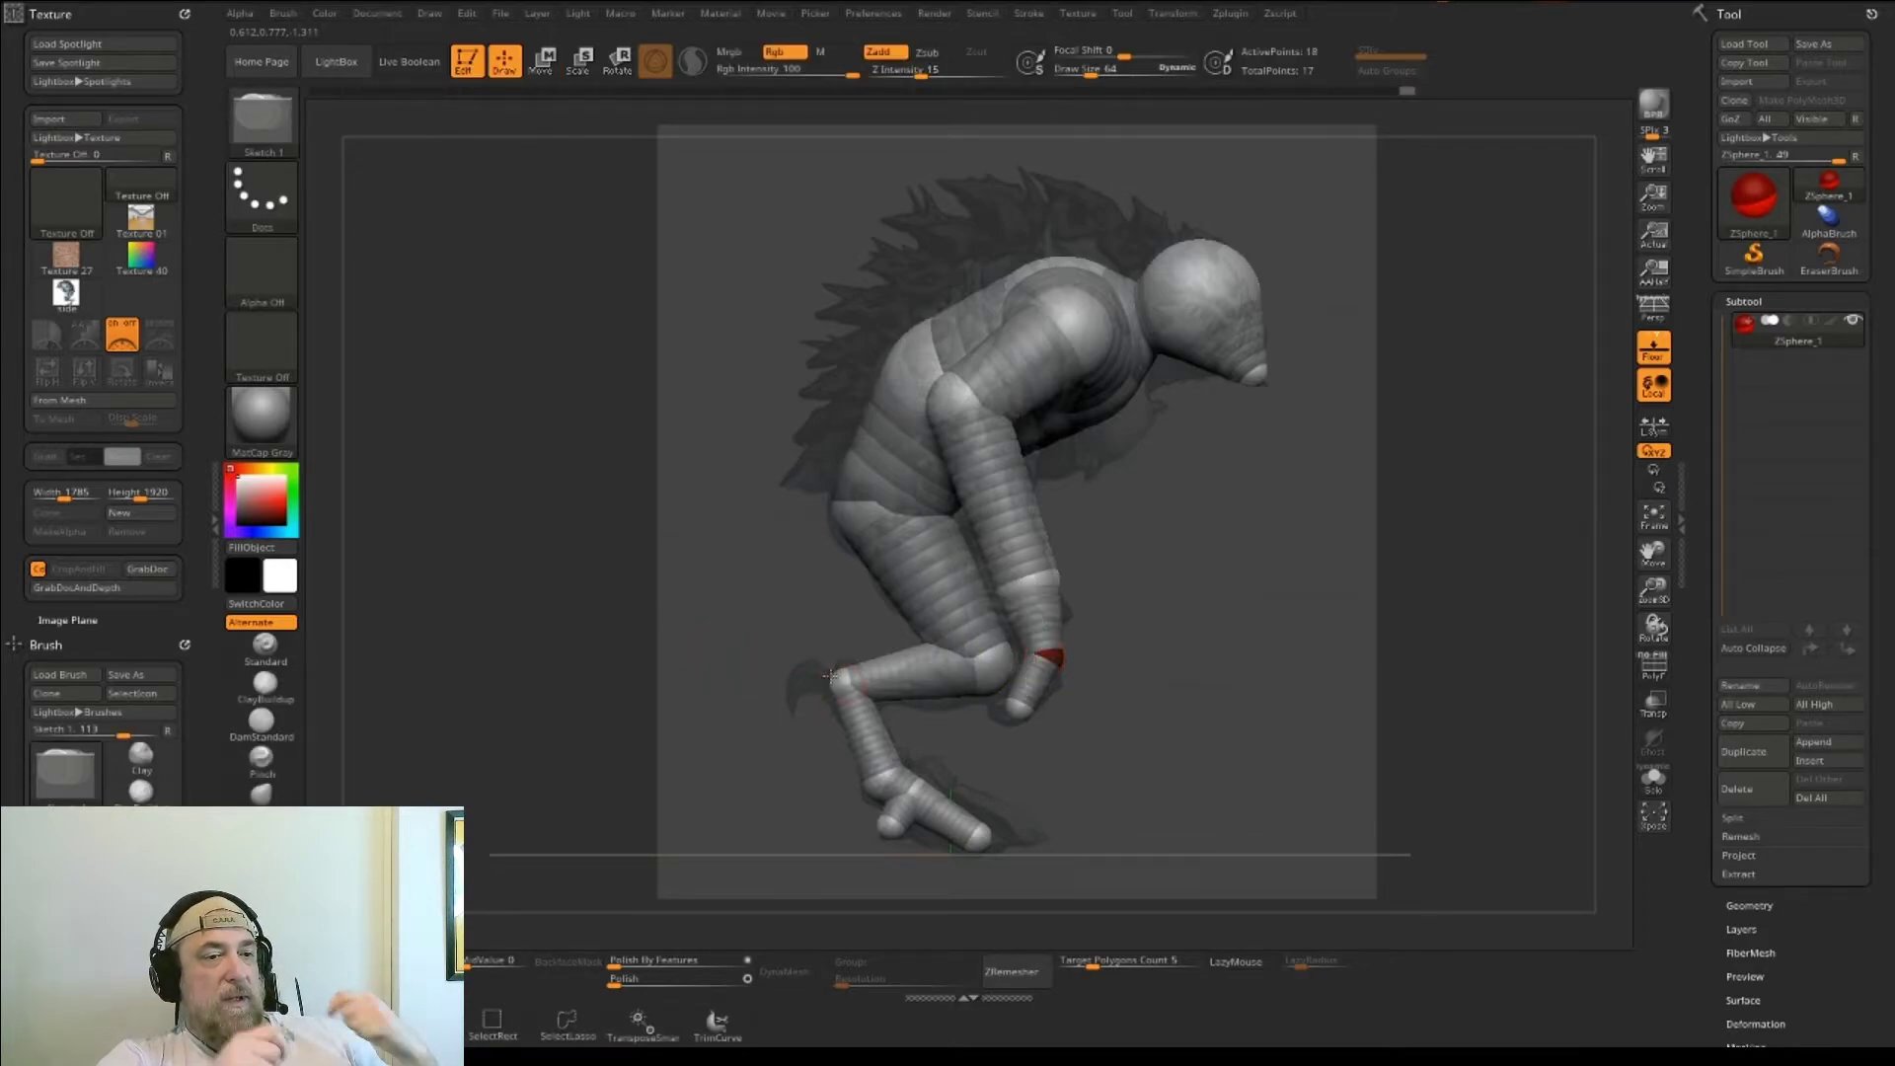
key("w")
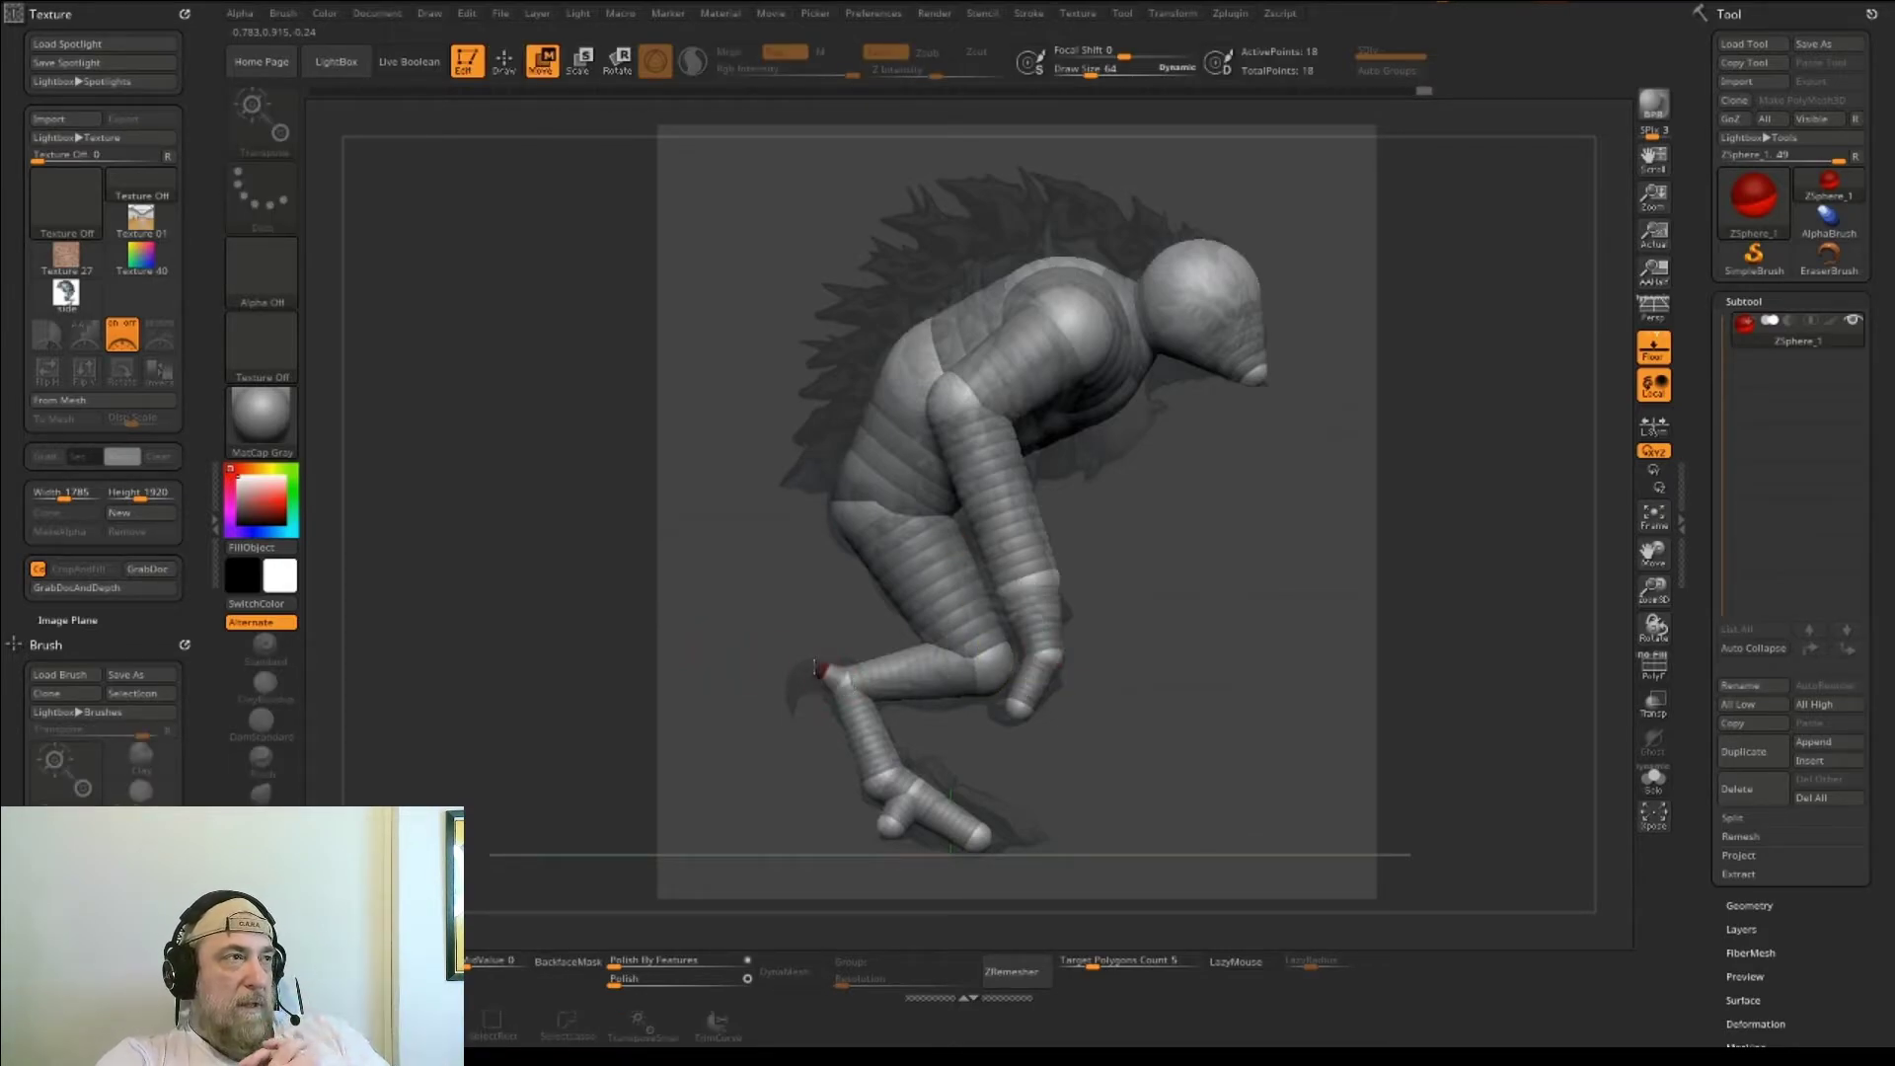
key("q")
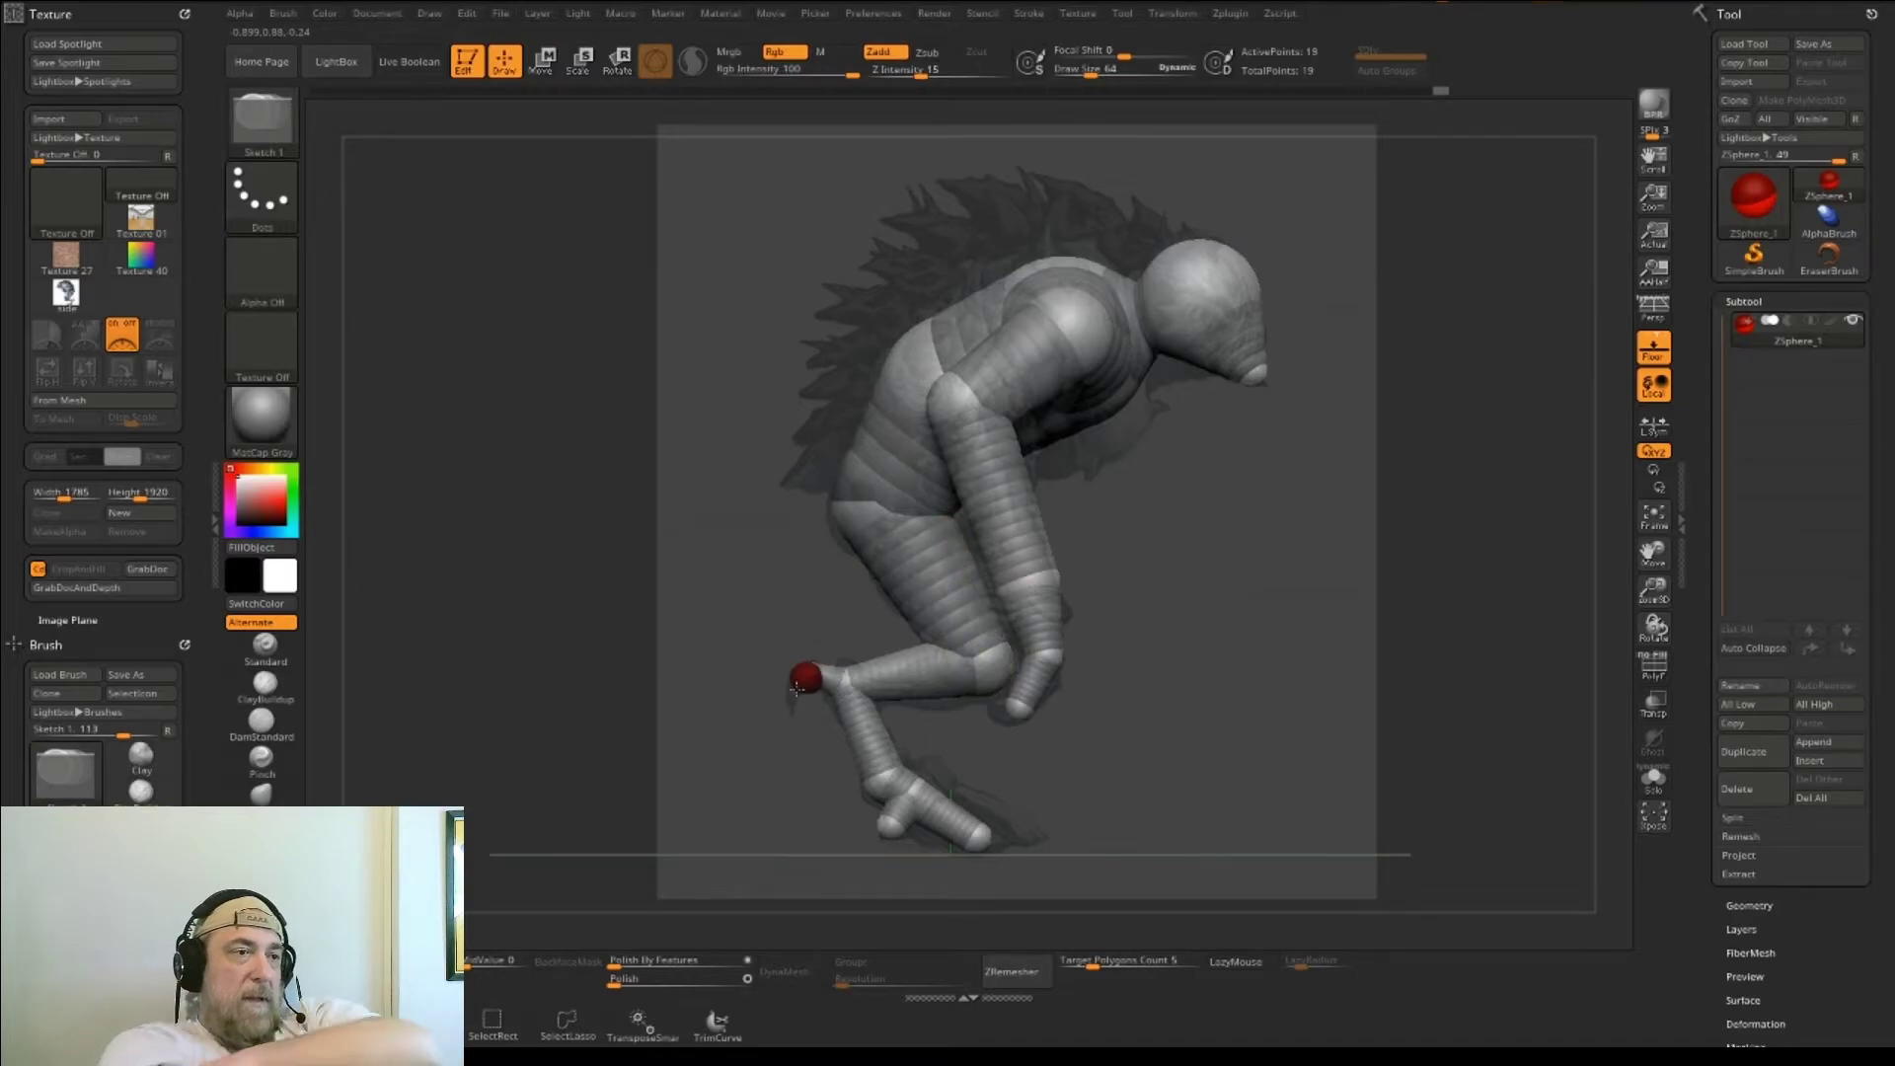
key("w")
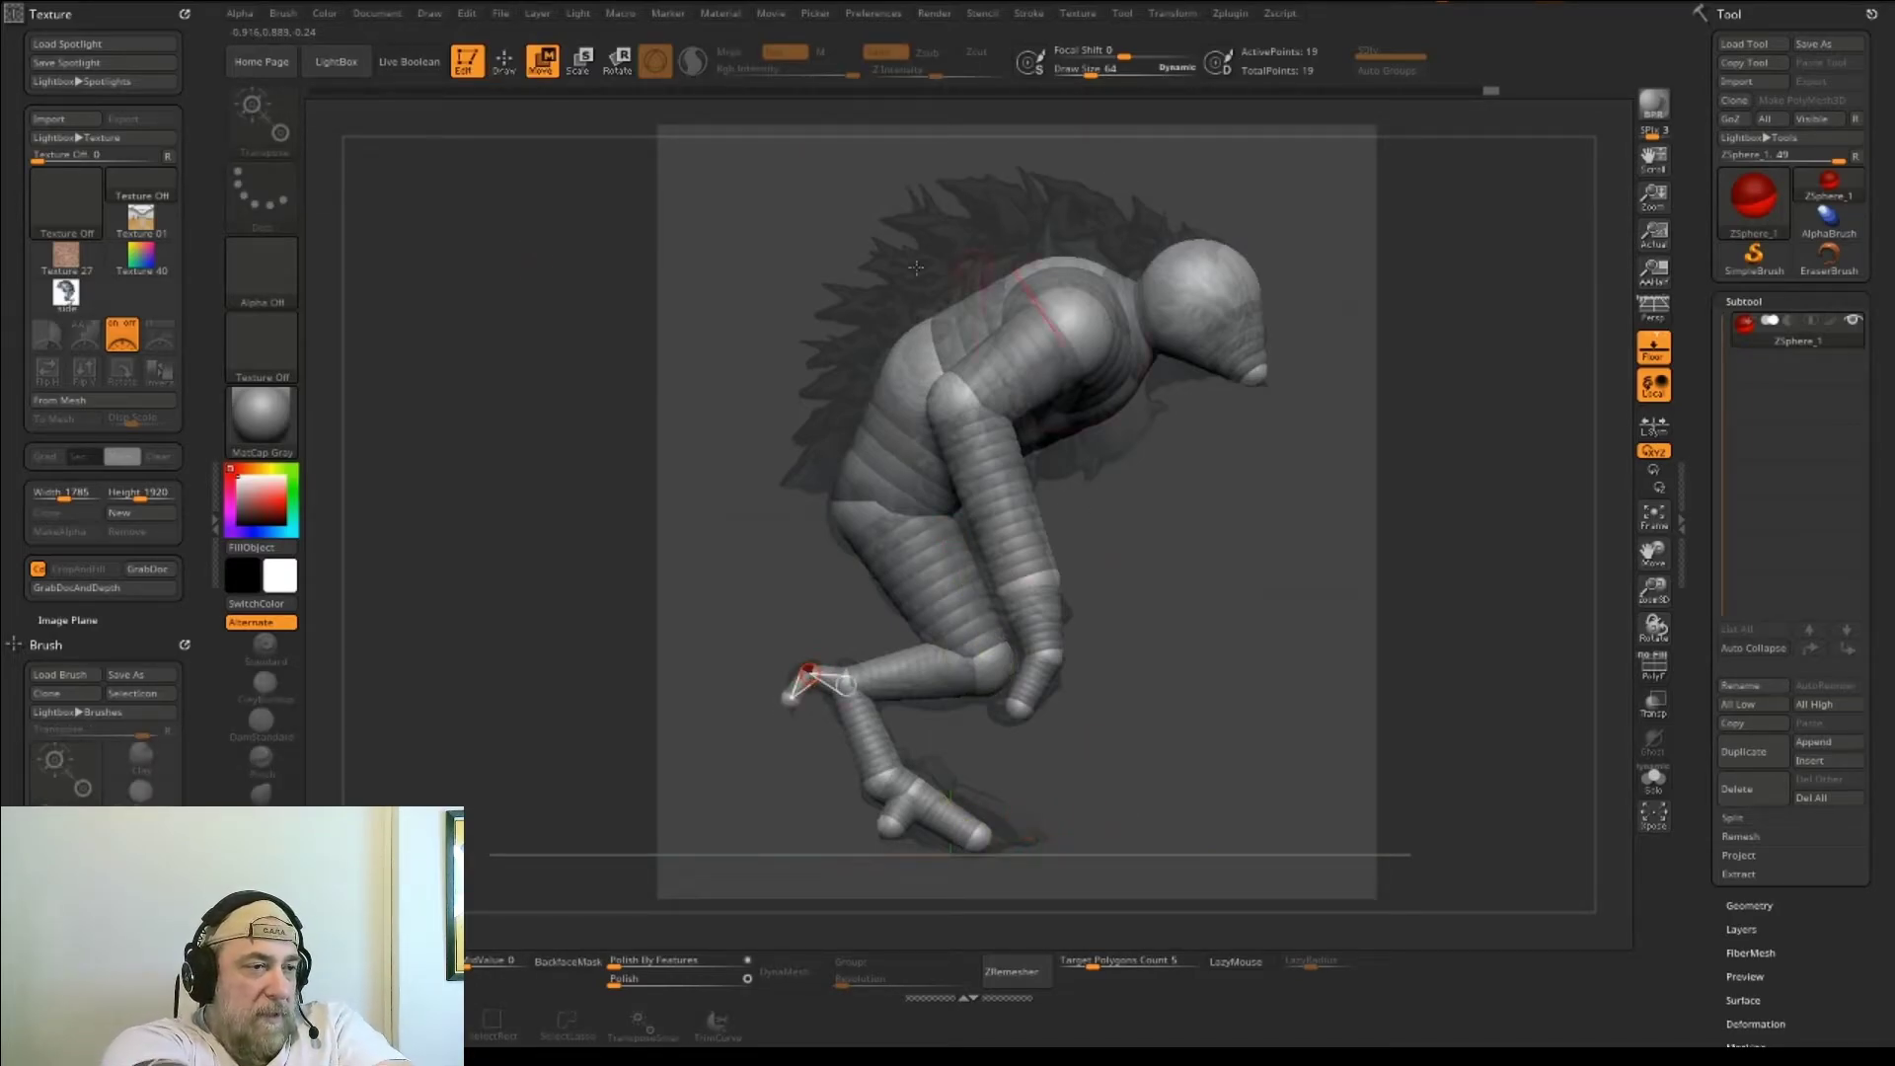
- Replace the side view with the creature's front view as the SpotLight reference behind the model
key("q")
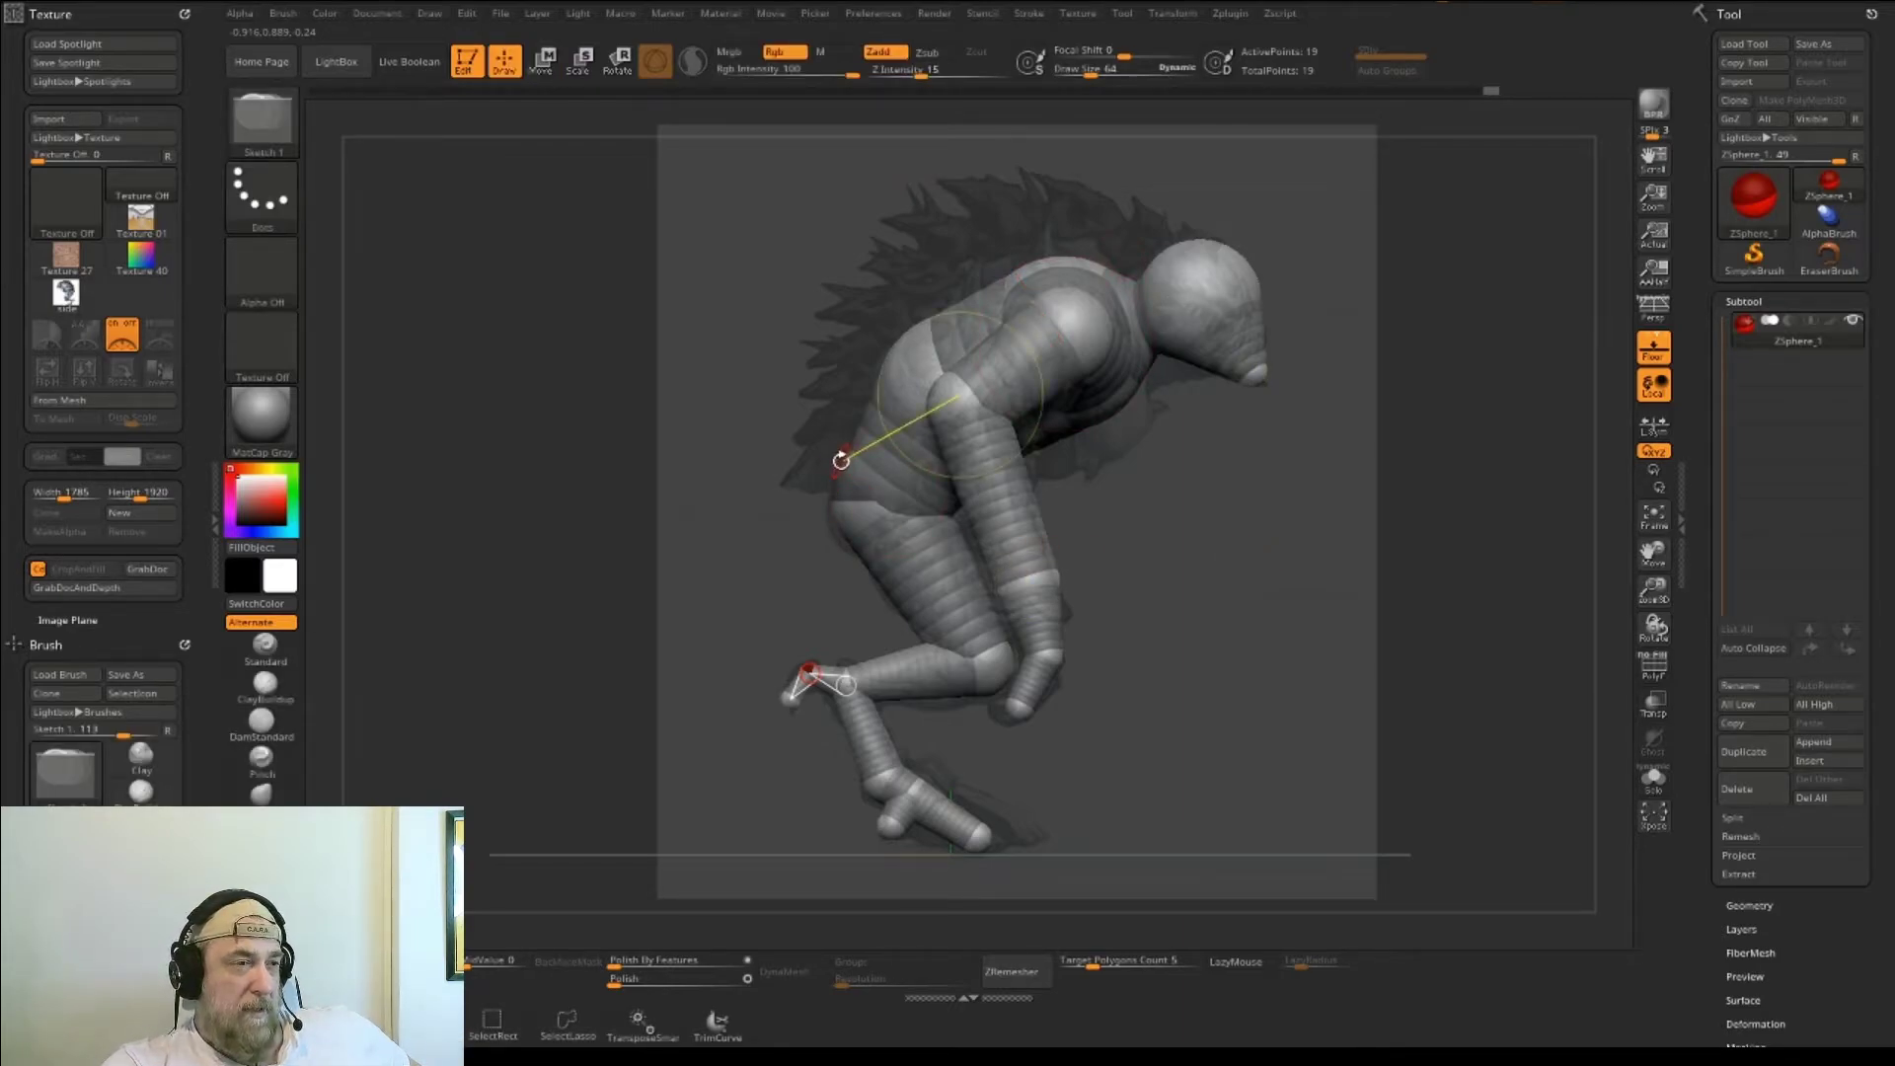
key("shift+z")
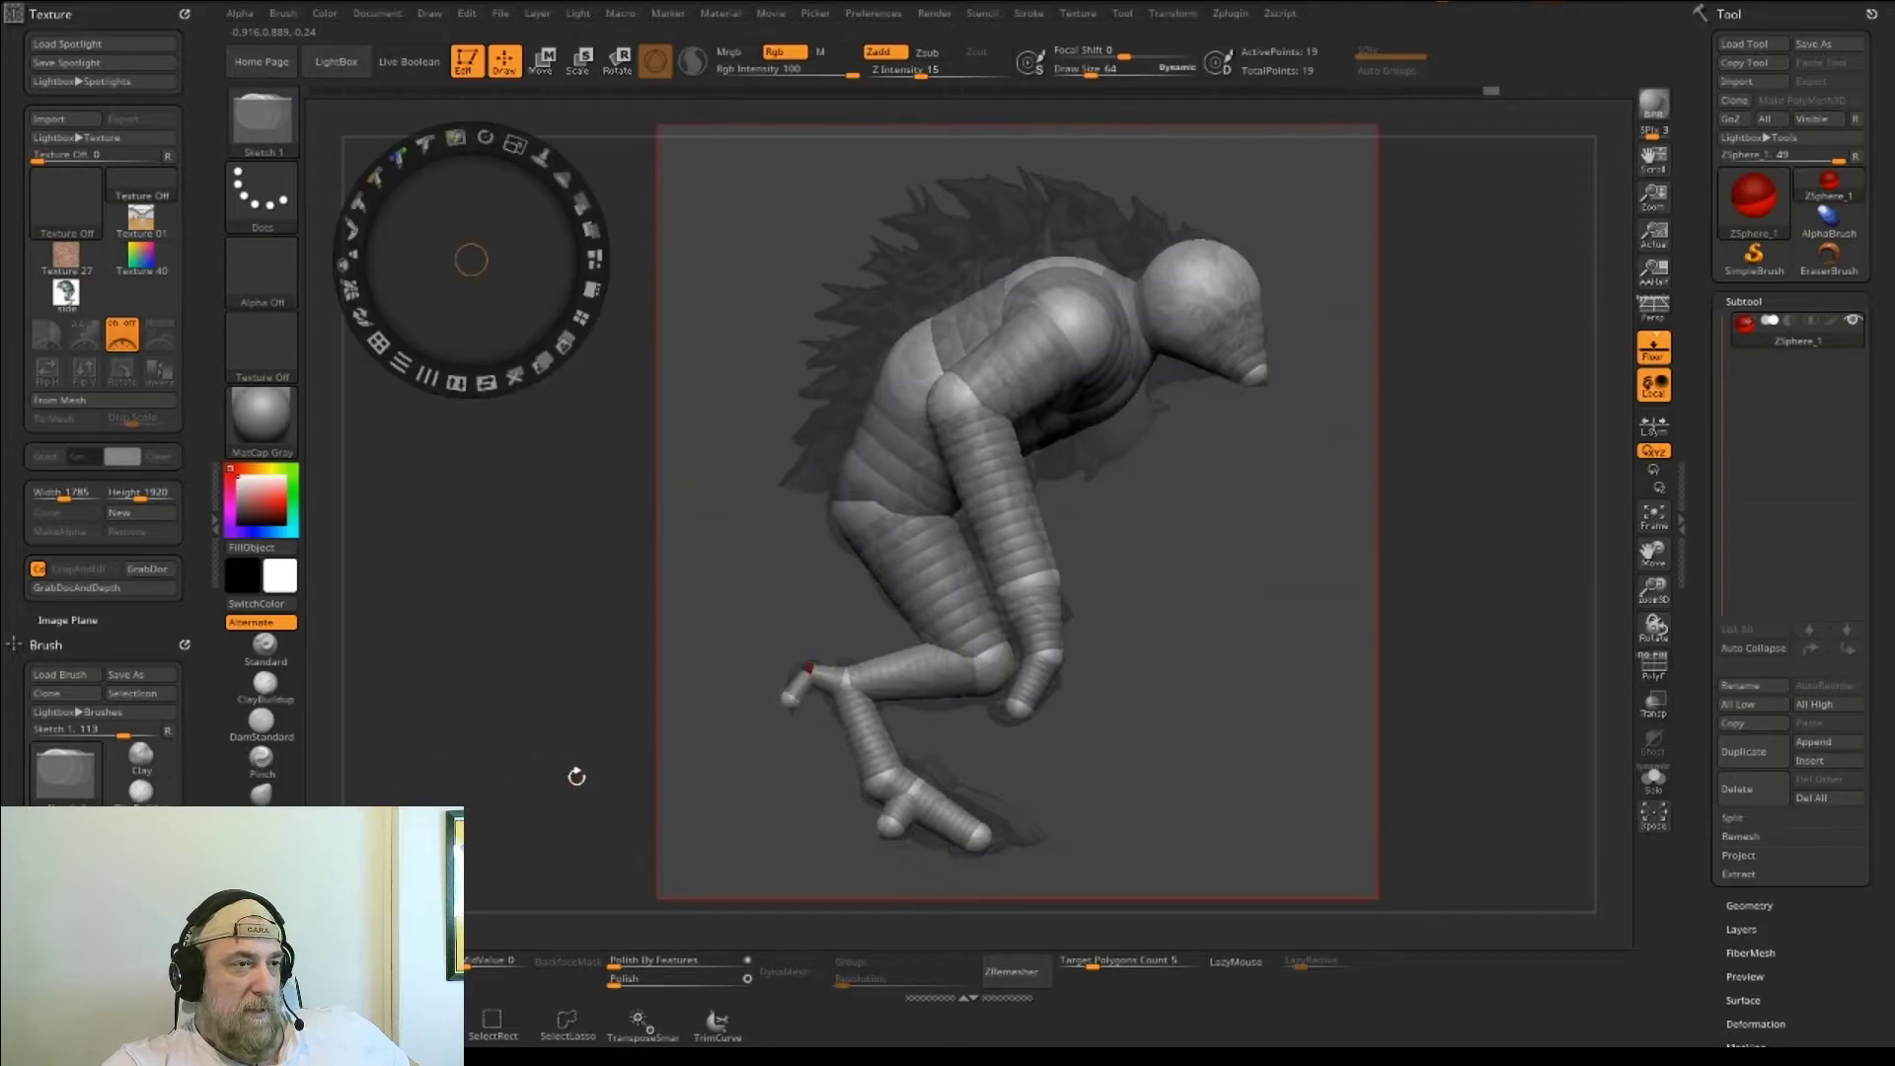
left_click(442, 811)
left_click_drag(627, 534, 958, 535)
key("z")
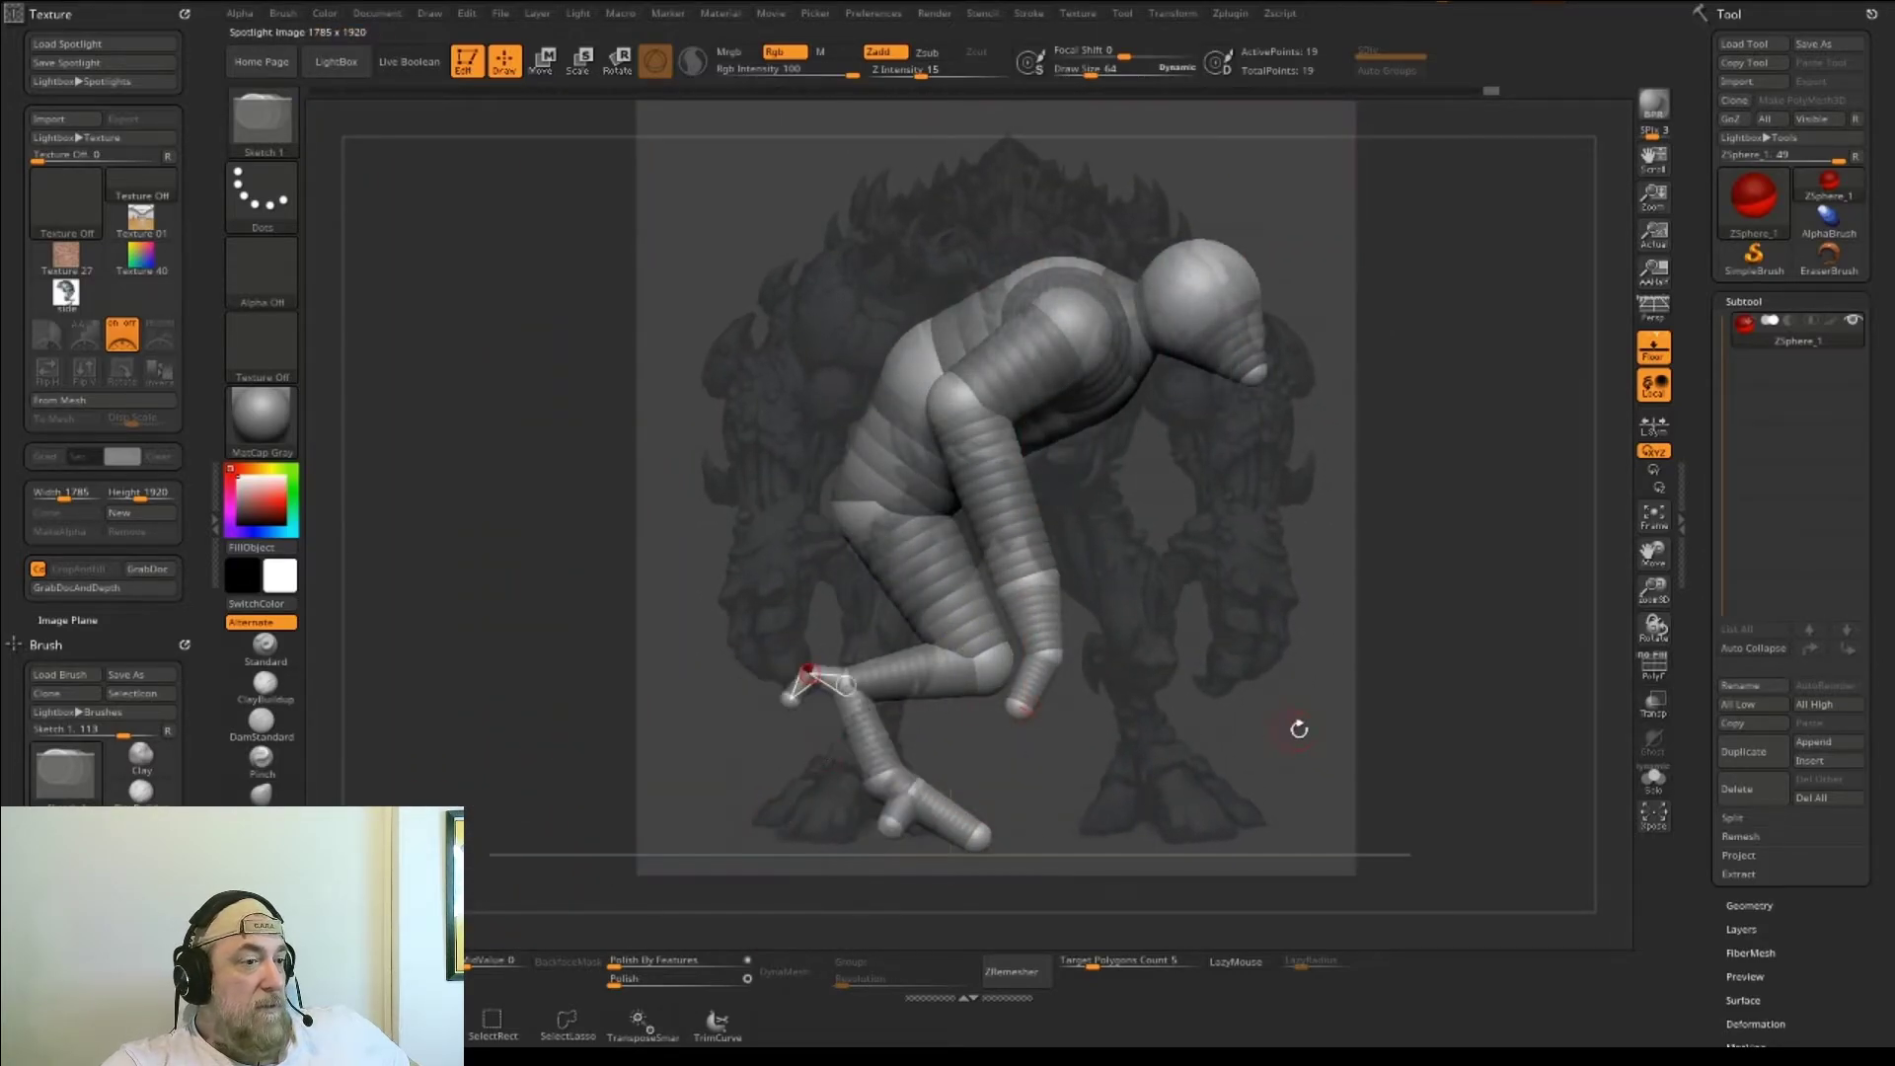
- From the front, move the shoulder, elbow, wrist and hand ZSpheres outward to match the arm in the reference
left_click_drag(1491, 763, 1405, 743)
left_click_drag(1625, 480, 1488, 577)
mouse_move(1398, 616)
left_mouse_down()
mouse_move(1426, 584)
mouse_move(1401, 597)
mouse_move(1433, 635)
left_mouse_up()
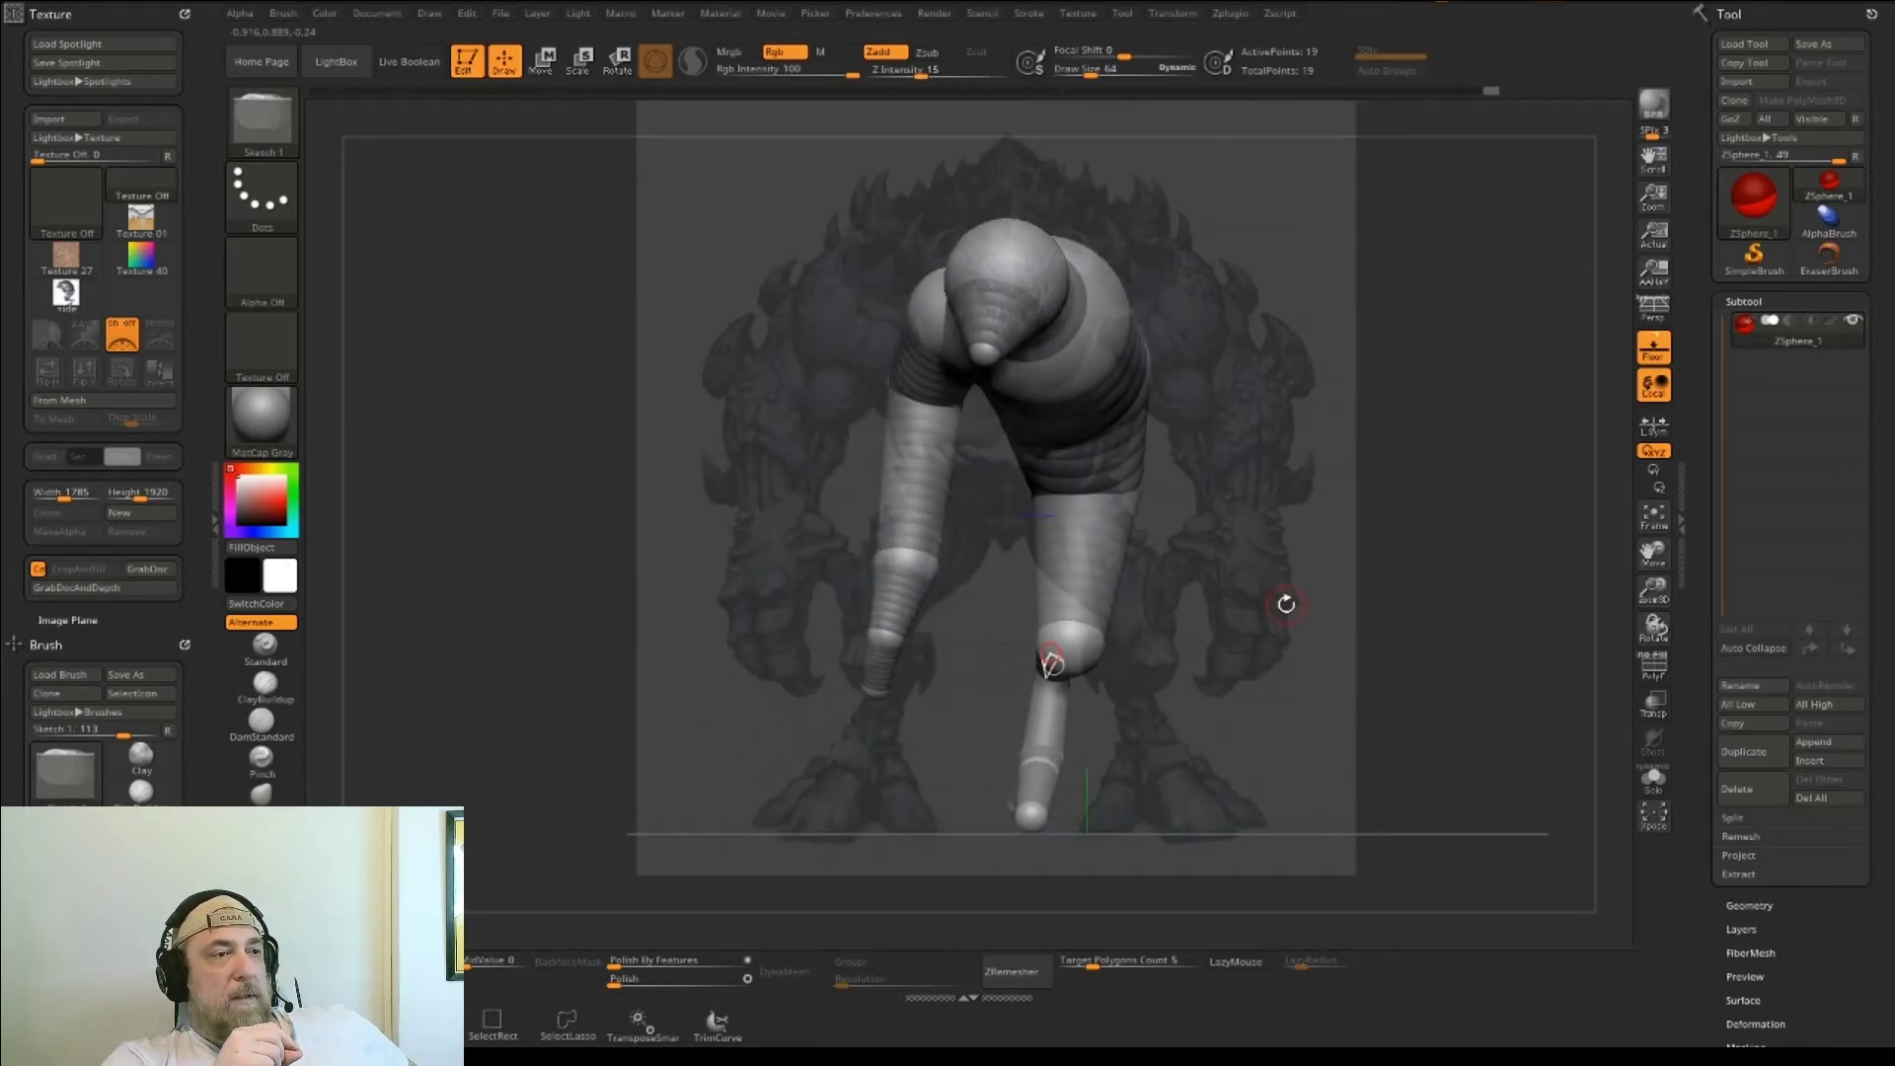
mouse_move(1239, 648)
left_mouse_down()
mouse_move(1135, 647)
mouse_move(1332, 647)
mouse_move(1209, 647)
mouse_move(1238, 647)
mouse_move(1252, 596)
mouse_move(1401, 597)
mouse_move(1376, 539)
mouse_move(1462, 540)
left_mouse_up()
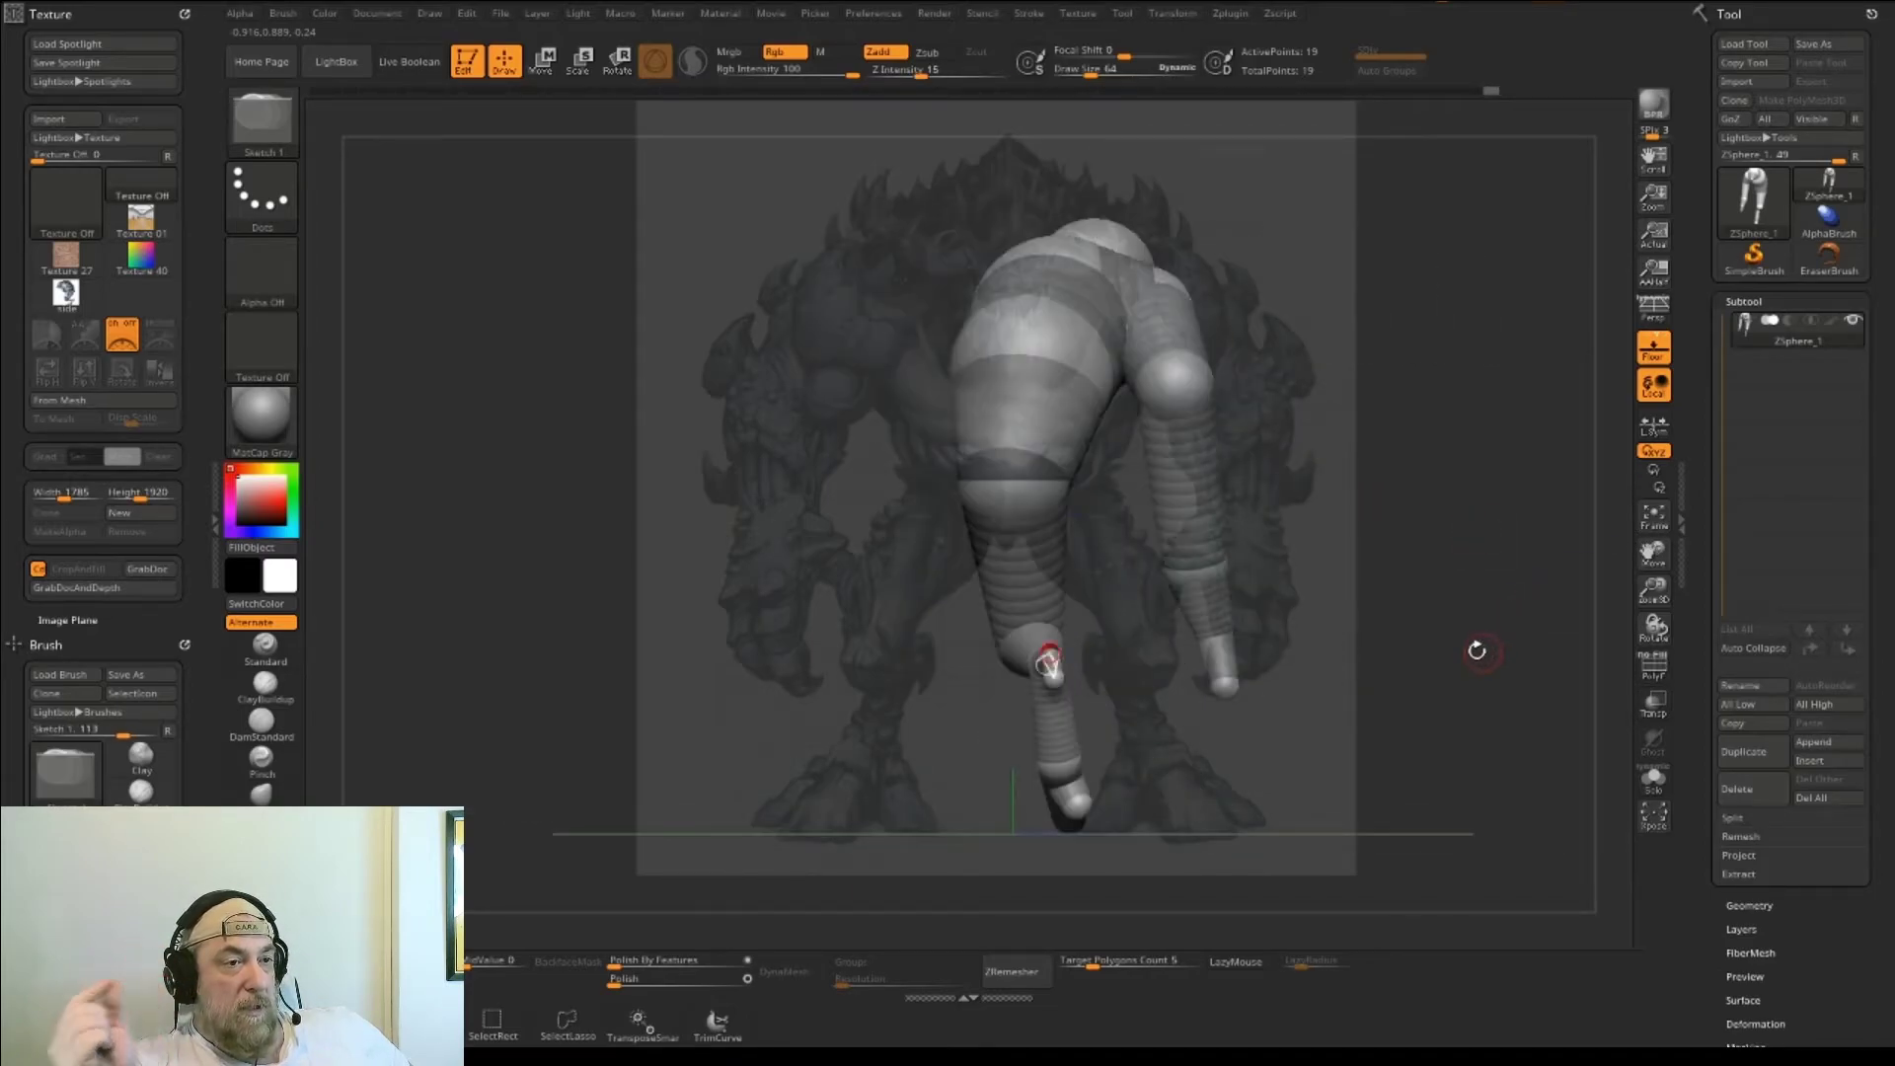
left_click_drag(1392, 611, 1588, 611)
key("w")
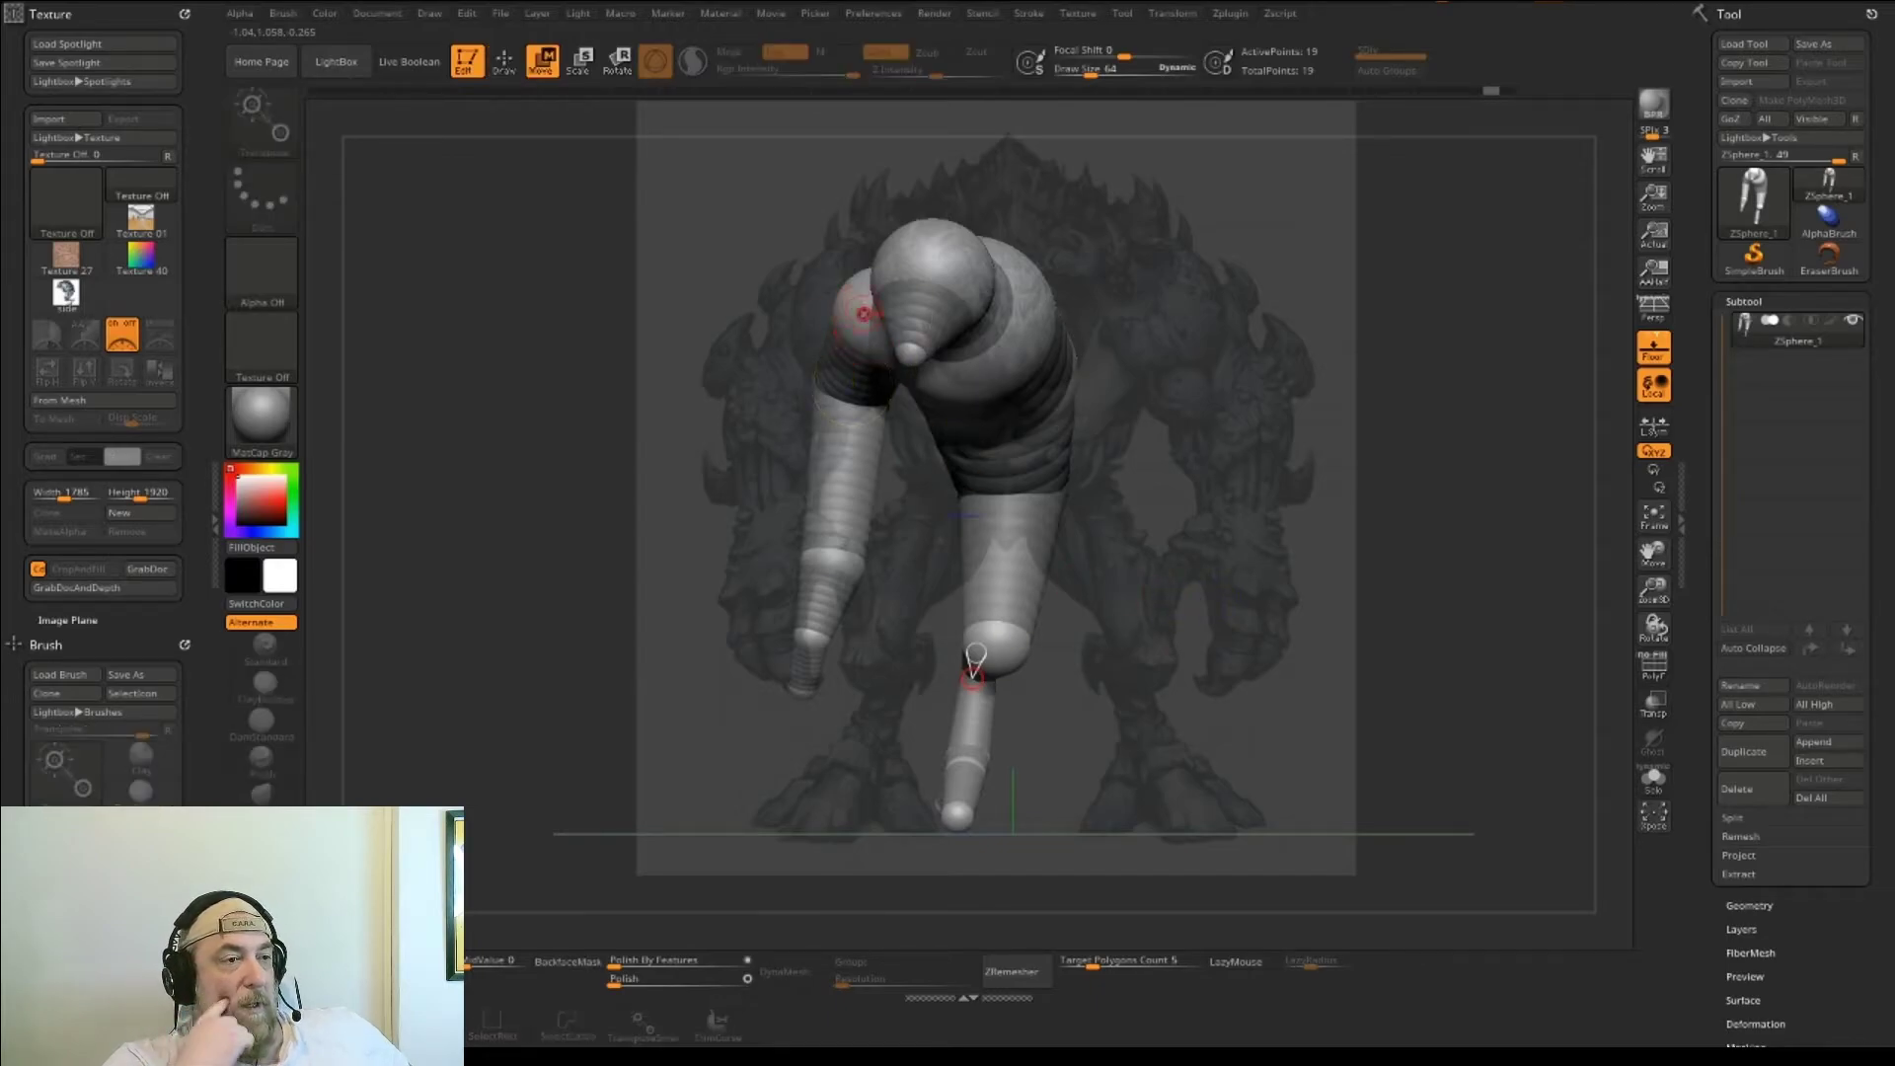
left_click_drag(864, 395, 786, 680)
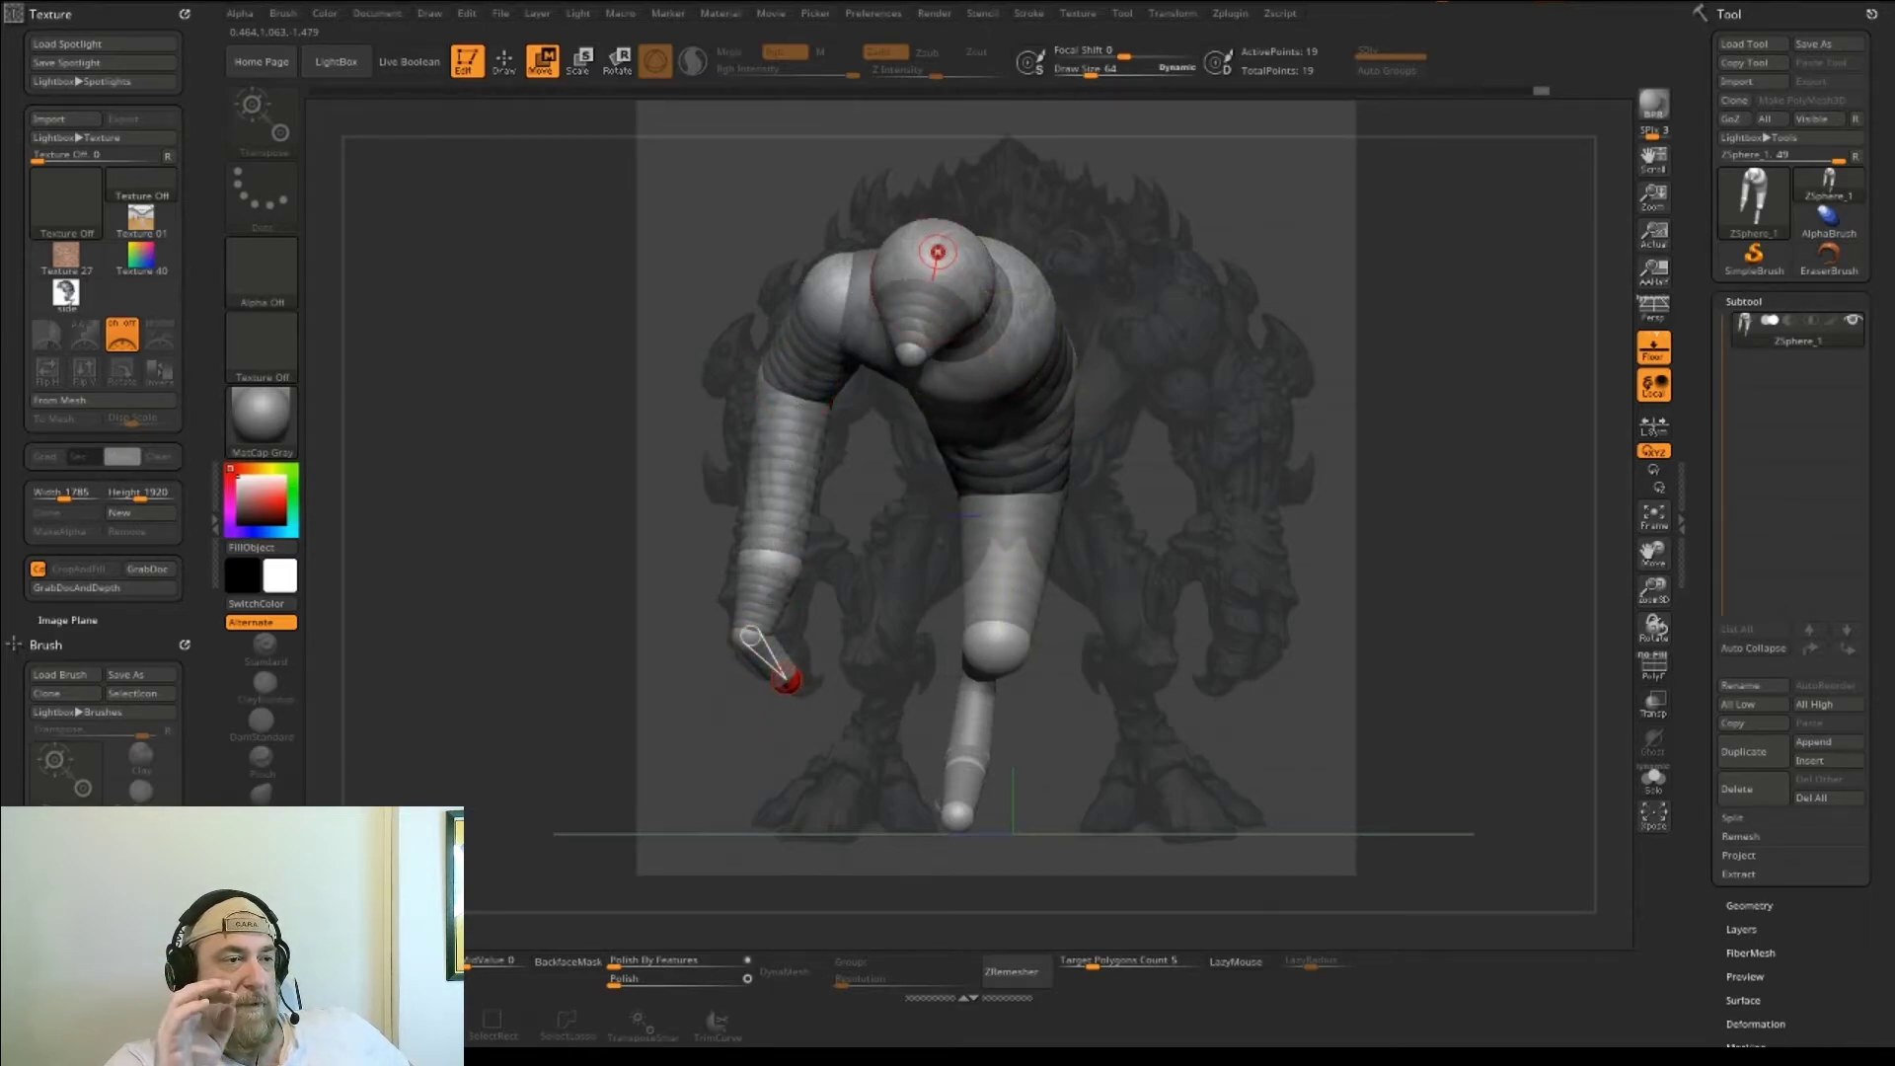
- Move the head and snout ZSpheres toward the front reference's centre line and undo the last move
left_click_drag(937, 252, 1001, 270)
left_click_drag(920, 352, 1026, 319)
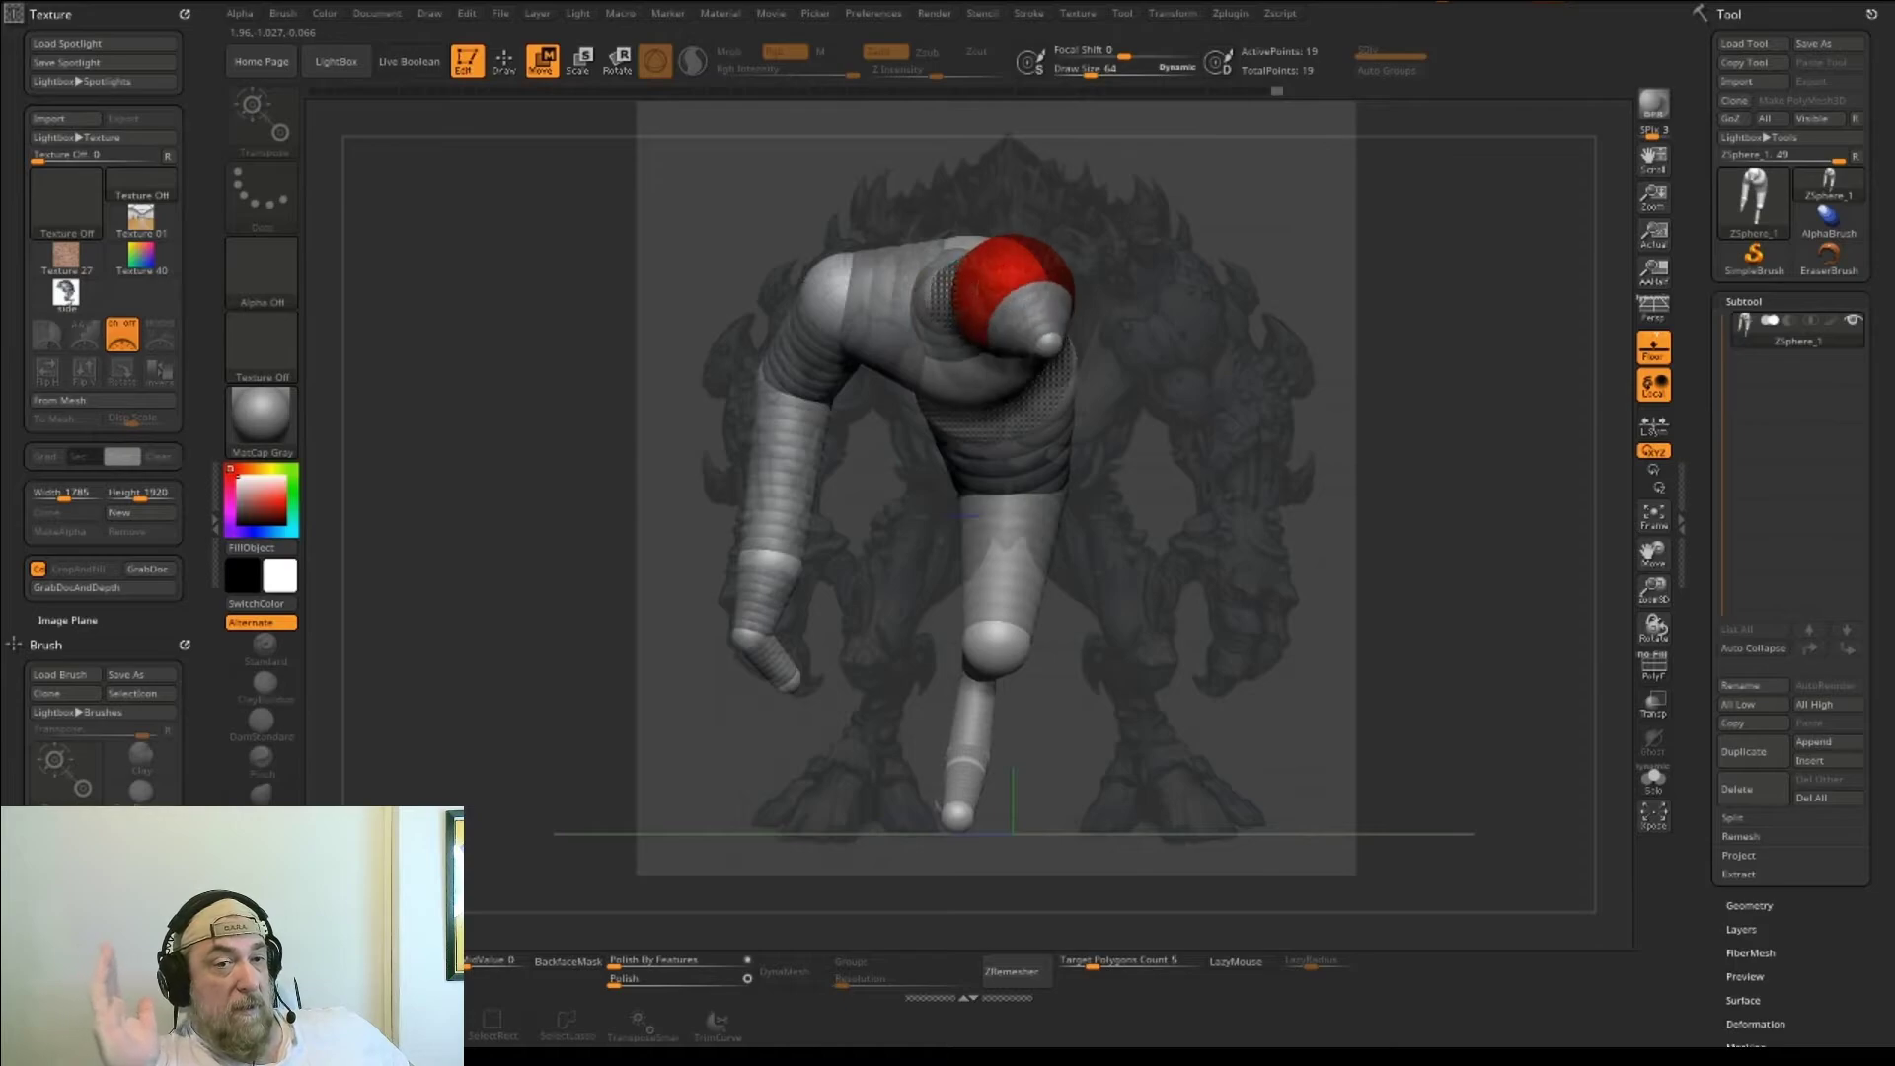
key("ctrl+z")
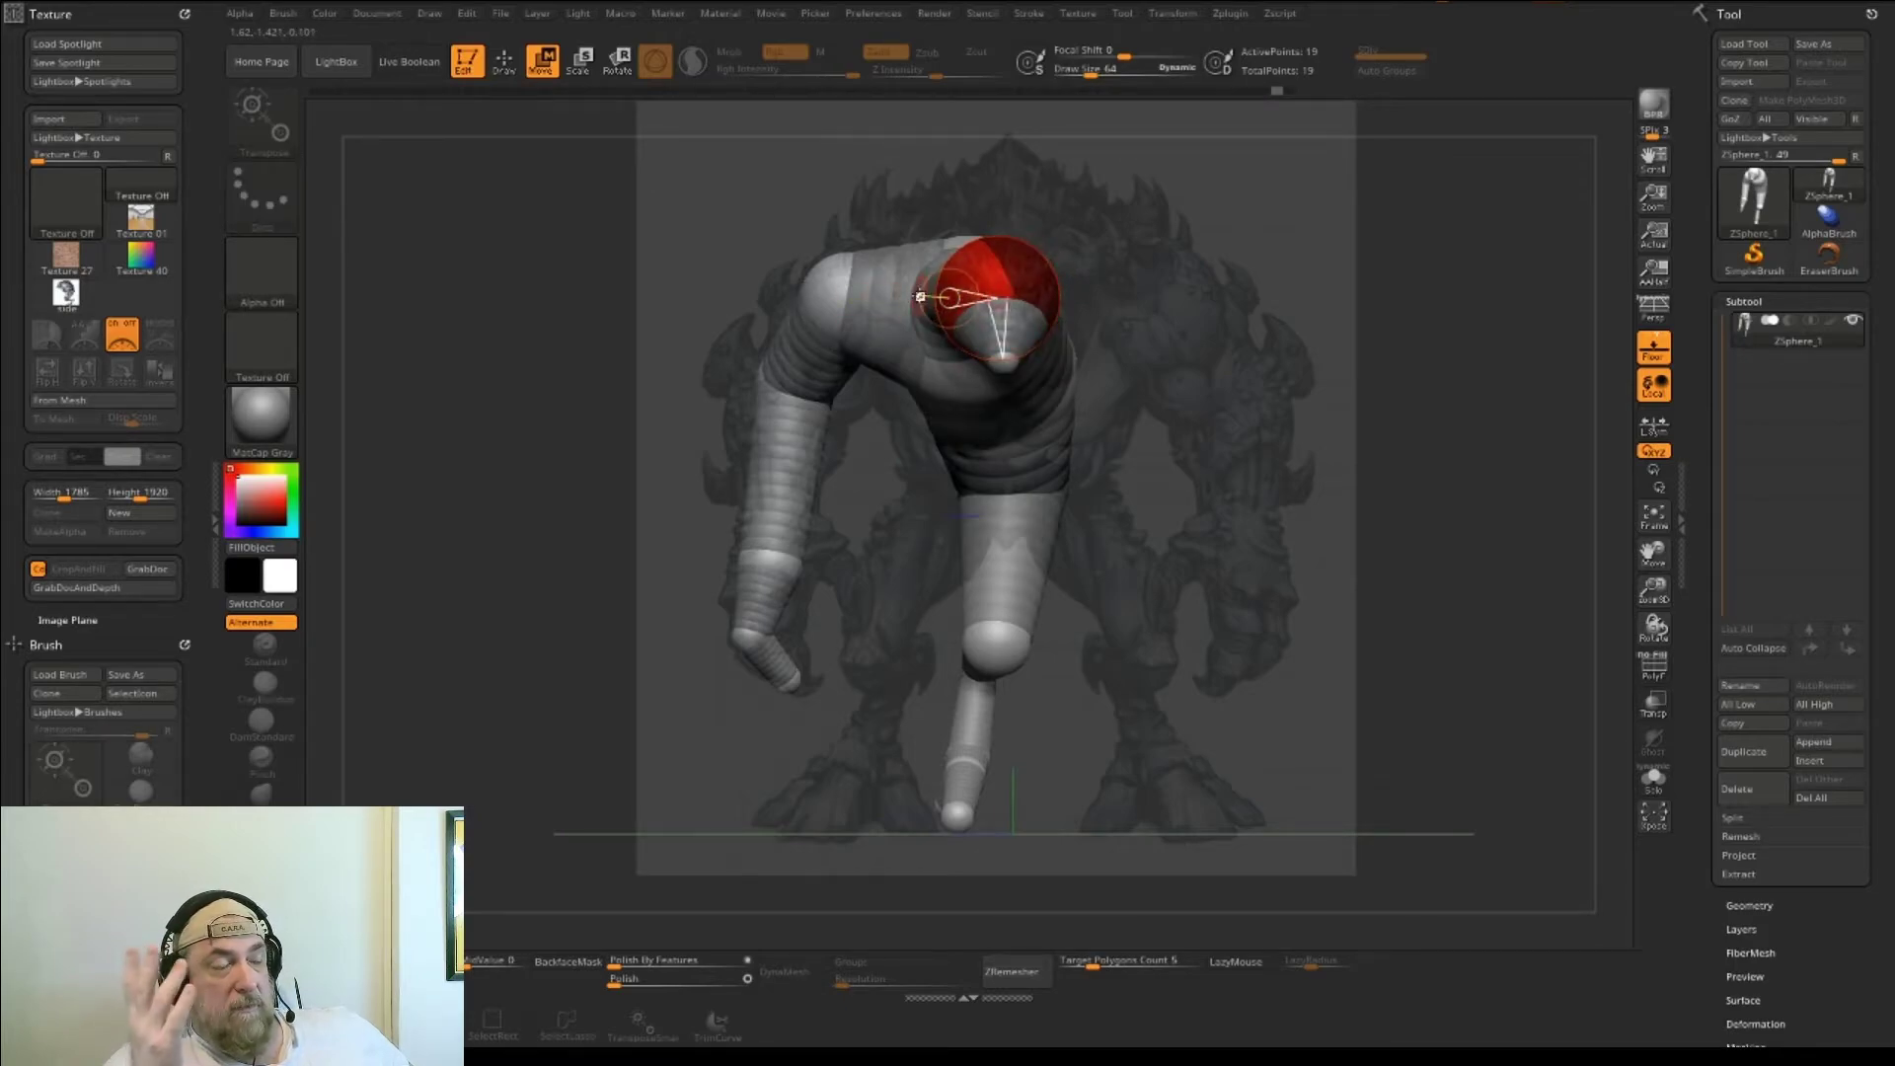
- Move the head ZSphere toward the front reference's centre line and enlarge the chest ZSphere to fill out the torso
left_click_drag(922, 294, 1029, 273)
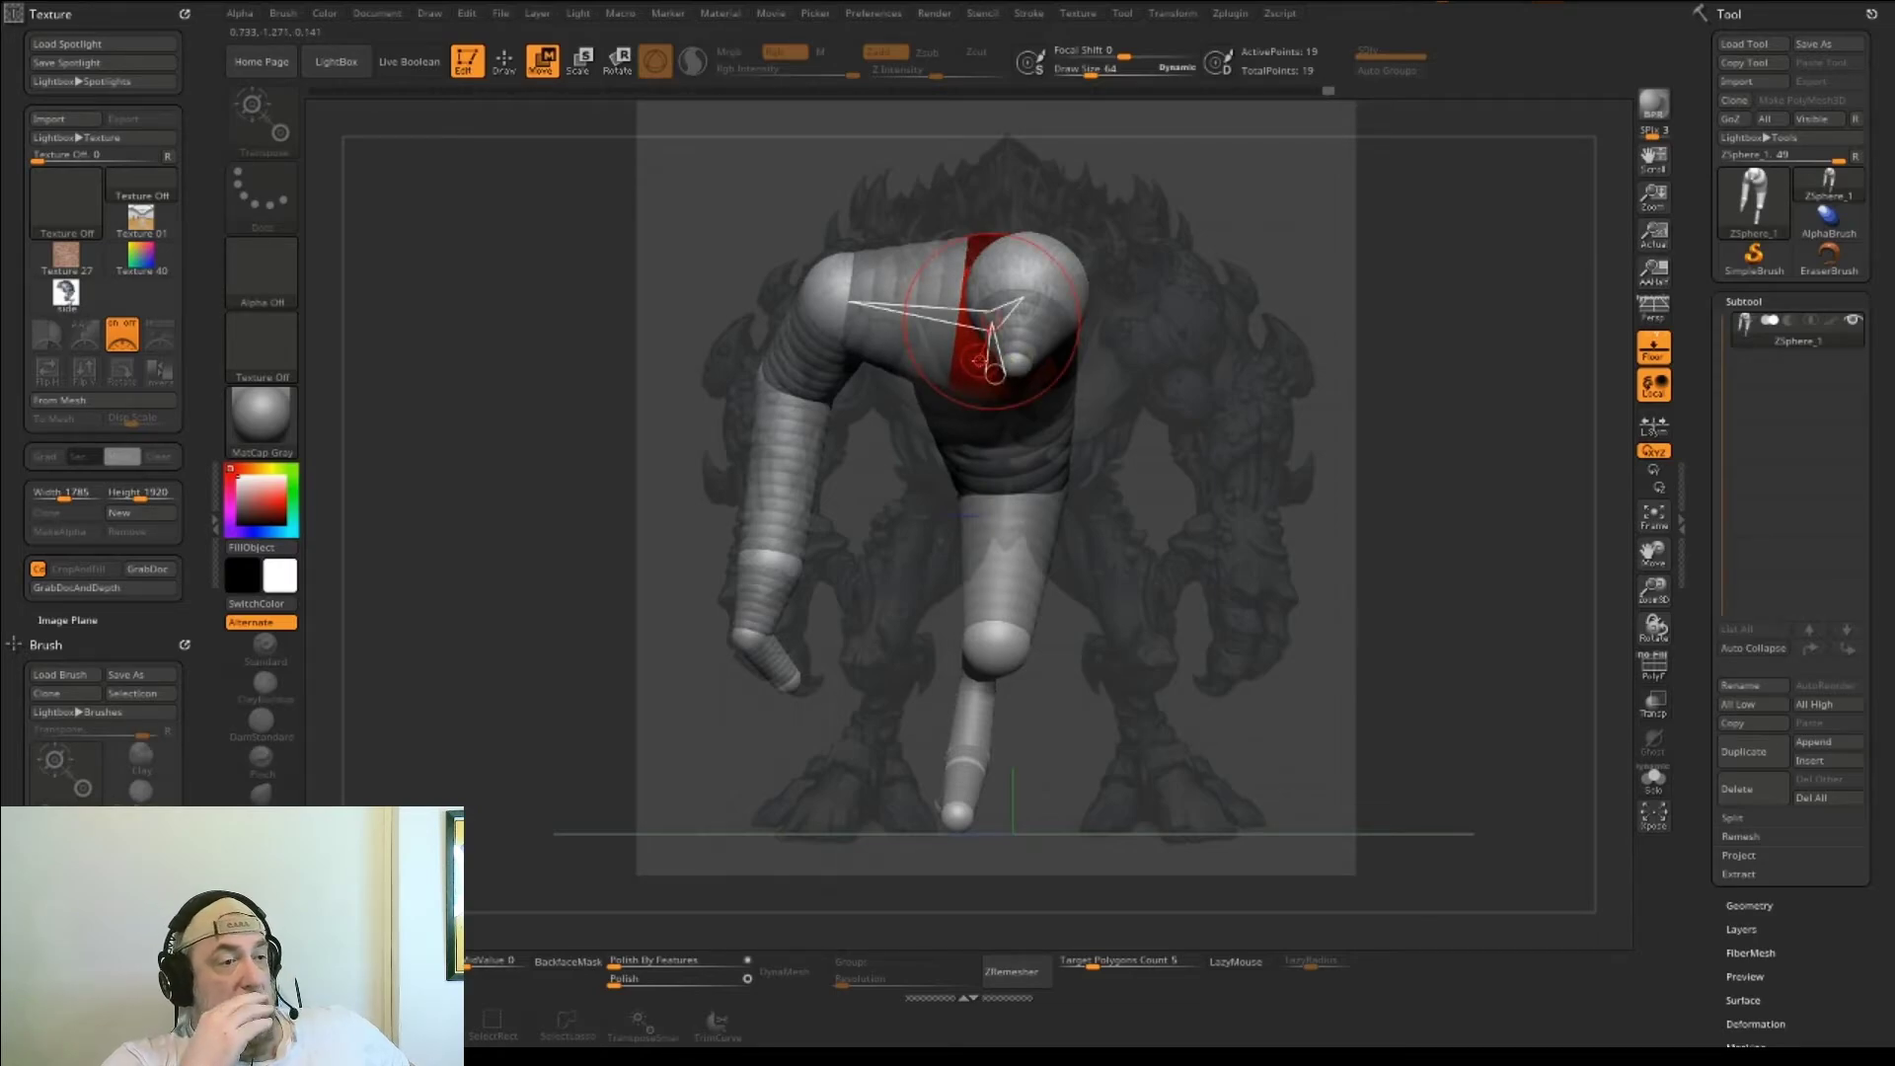
key("e")
left_click_drag(980, 361, 866, 634)
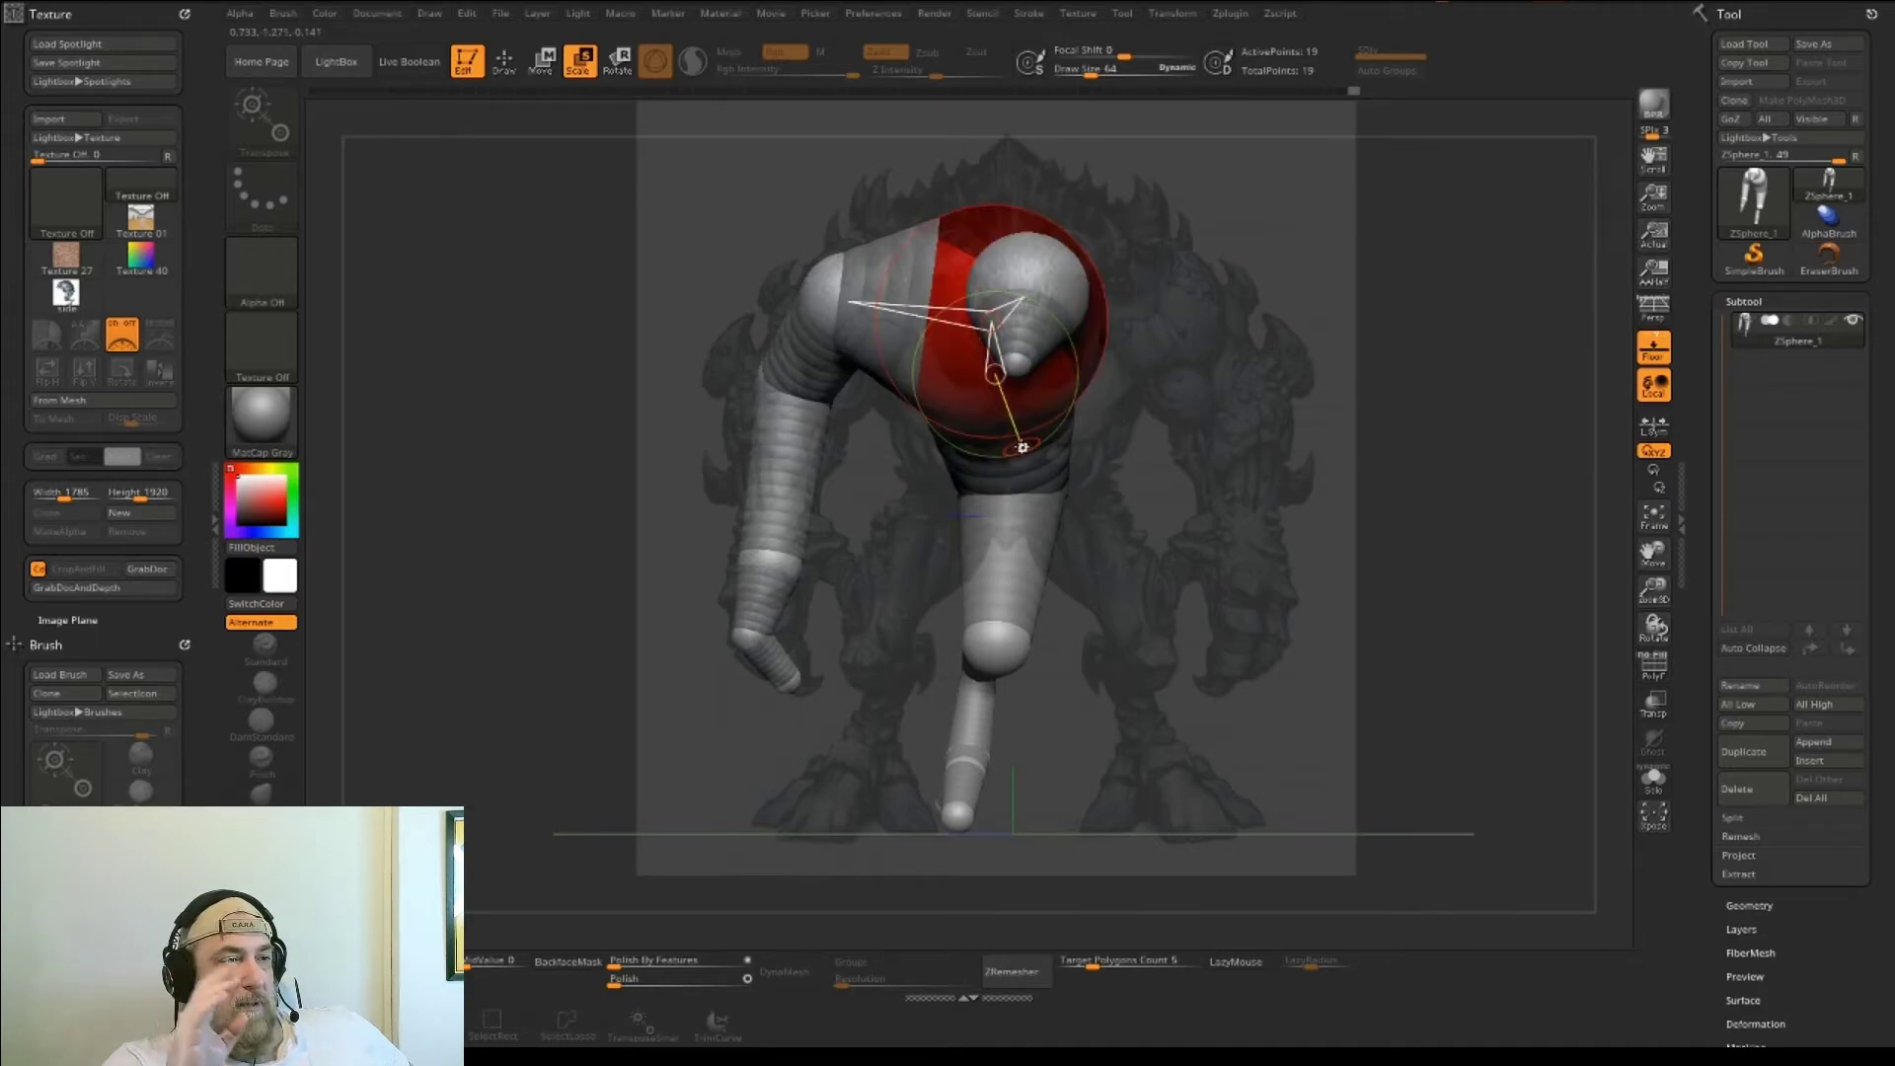
left_click_drag(1313, 533, 1135, 538)
left_click_drag(1029, 350, 987, 420)
left_click_drag(1164, 537, 1332, 537)
- From the front, move the knee, hip and foot ZSpheres outward to match the leg in the reference
key("w")
left_click_drag(986, 661, 862, 649)
left_click_drag(1001, 481, 972, 493)
left_click_drag(962, 762, 812, 829)
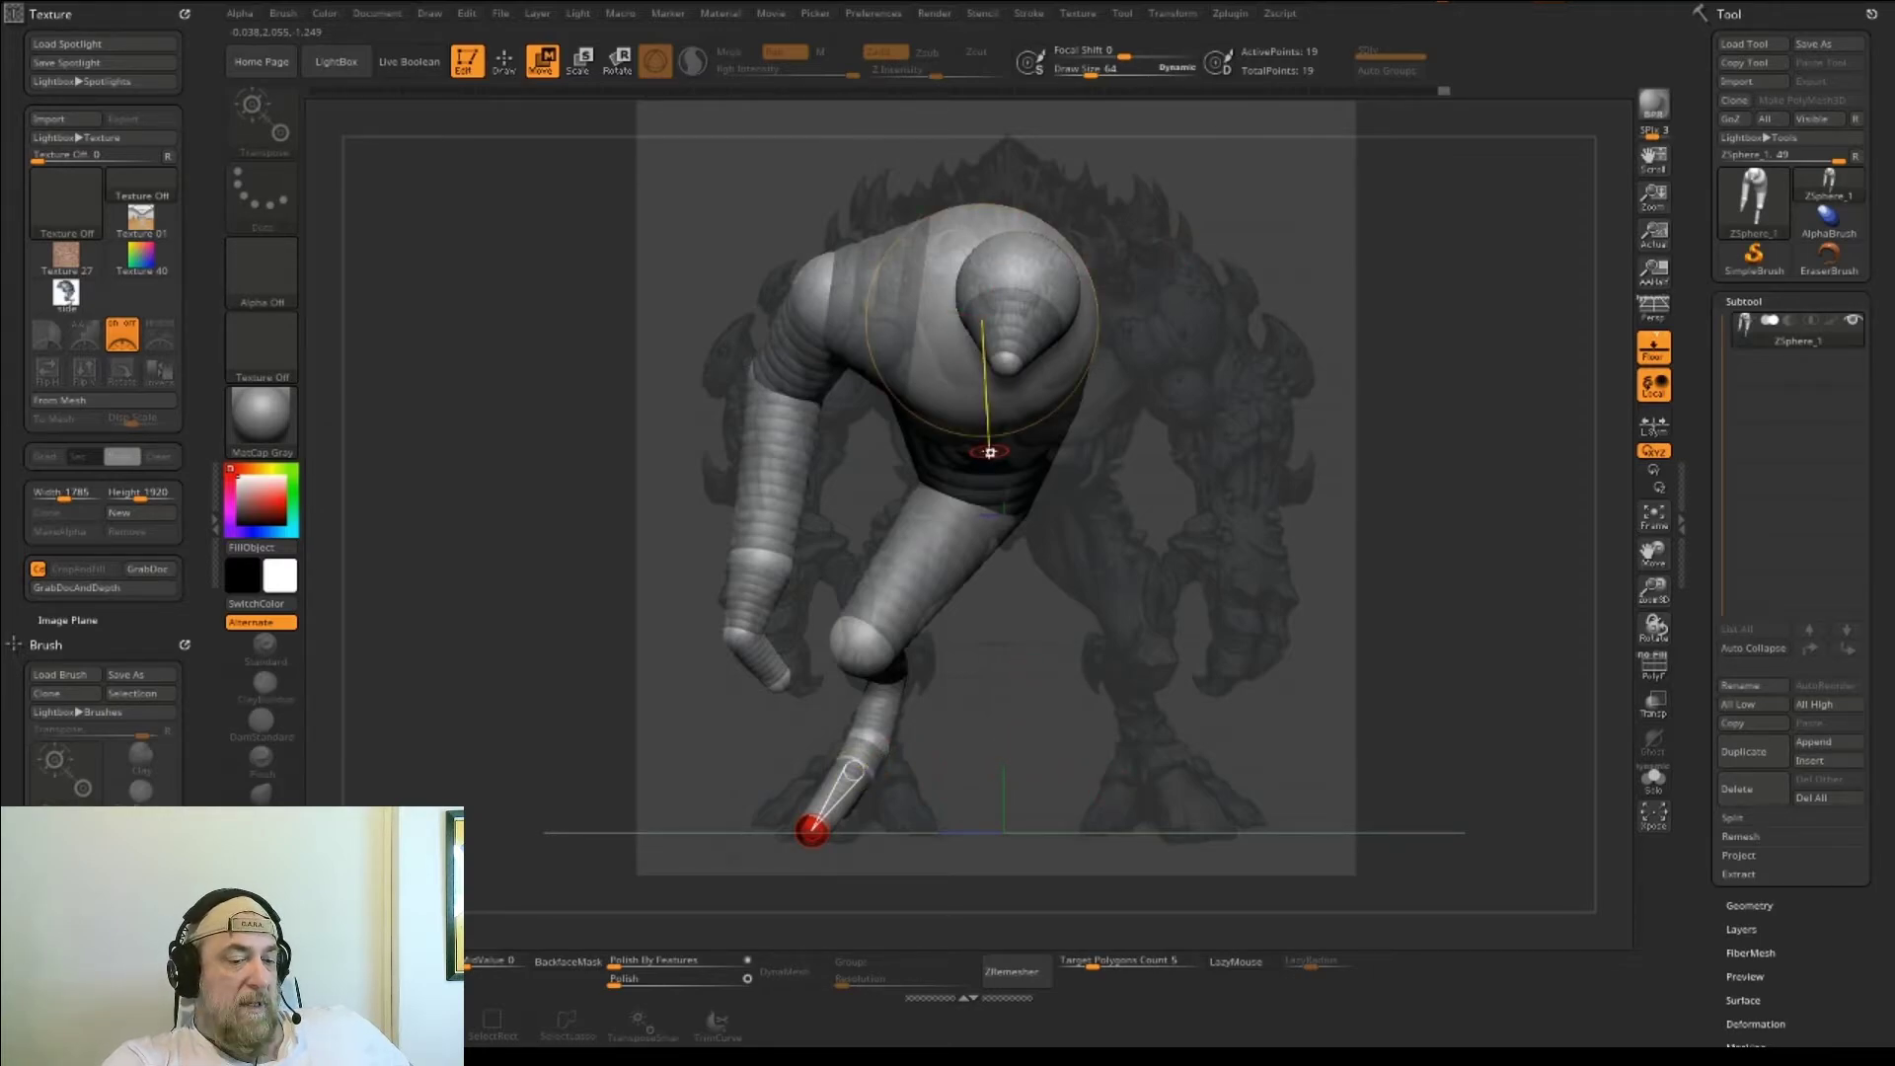
- Replace the front view with the creature's side view as the SpotLight reference behind the model
left_click_drag(1162, 642, 851, 410)
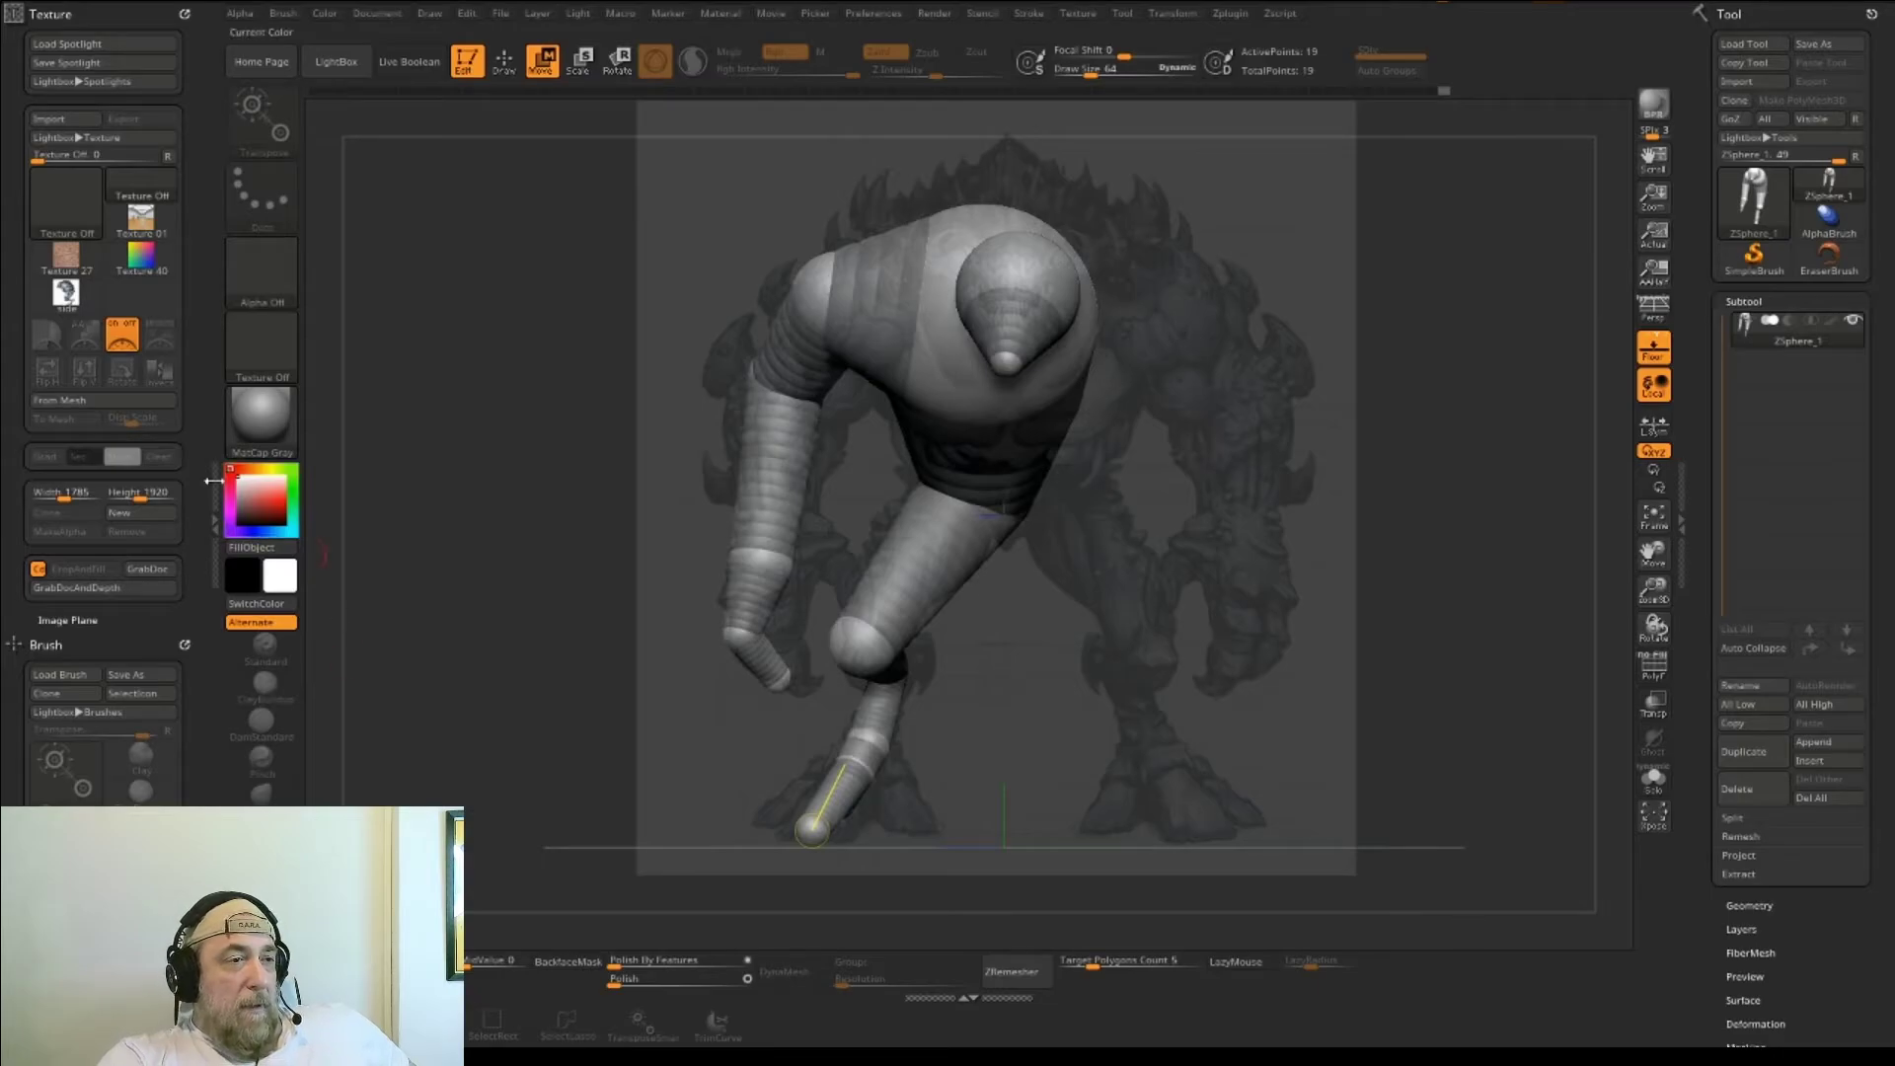
left_click(99, 615)
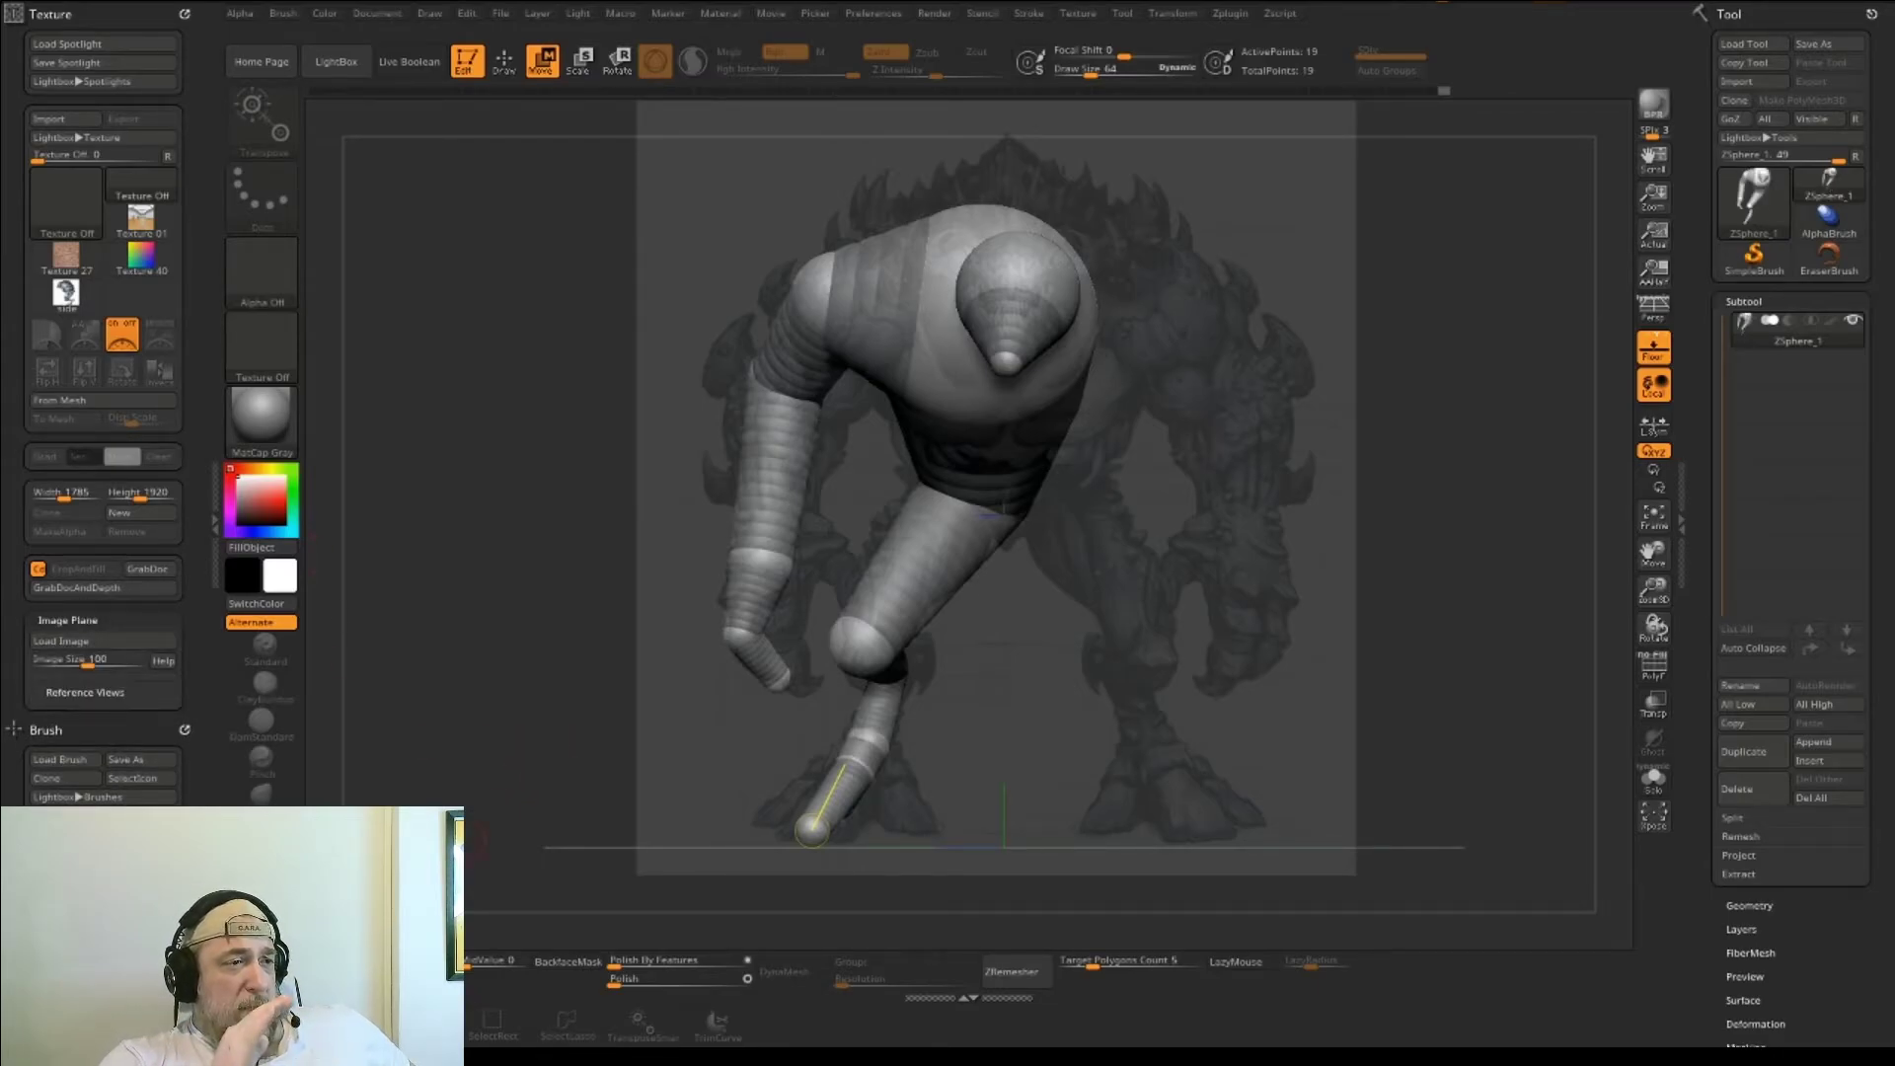
key("shift+z")
left_click_drag(561, 650, 1370, 538)
key("z")
- From the side, raise the head and snout ZSpheres and reposition the foot ZSpheres to match the reference
left_click_drag(1184, 302, 1207, 264)
left_click_drag(1217, 394, 1226, 380)
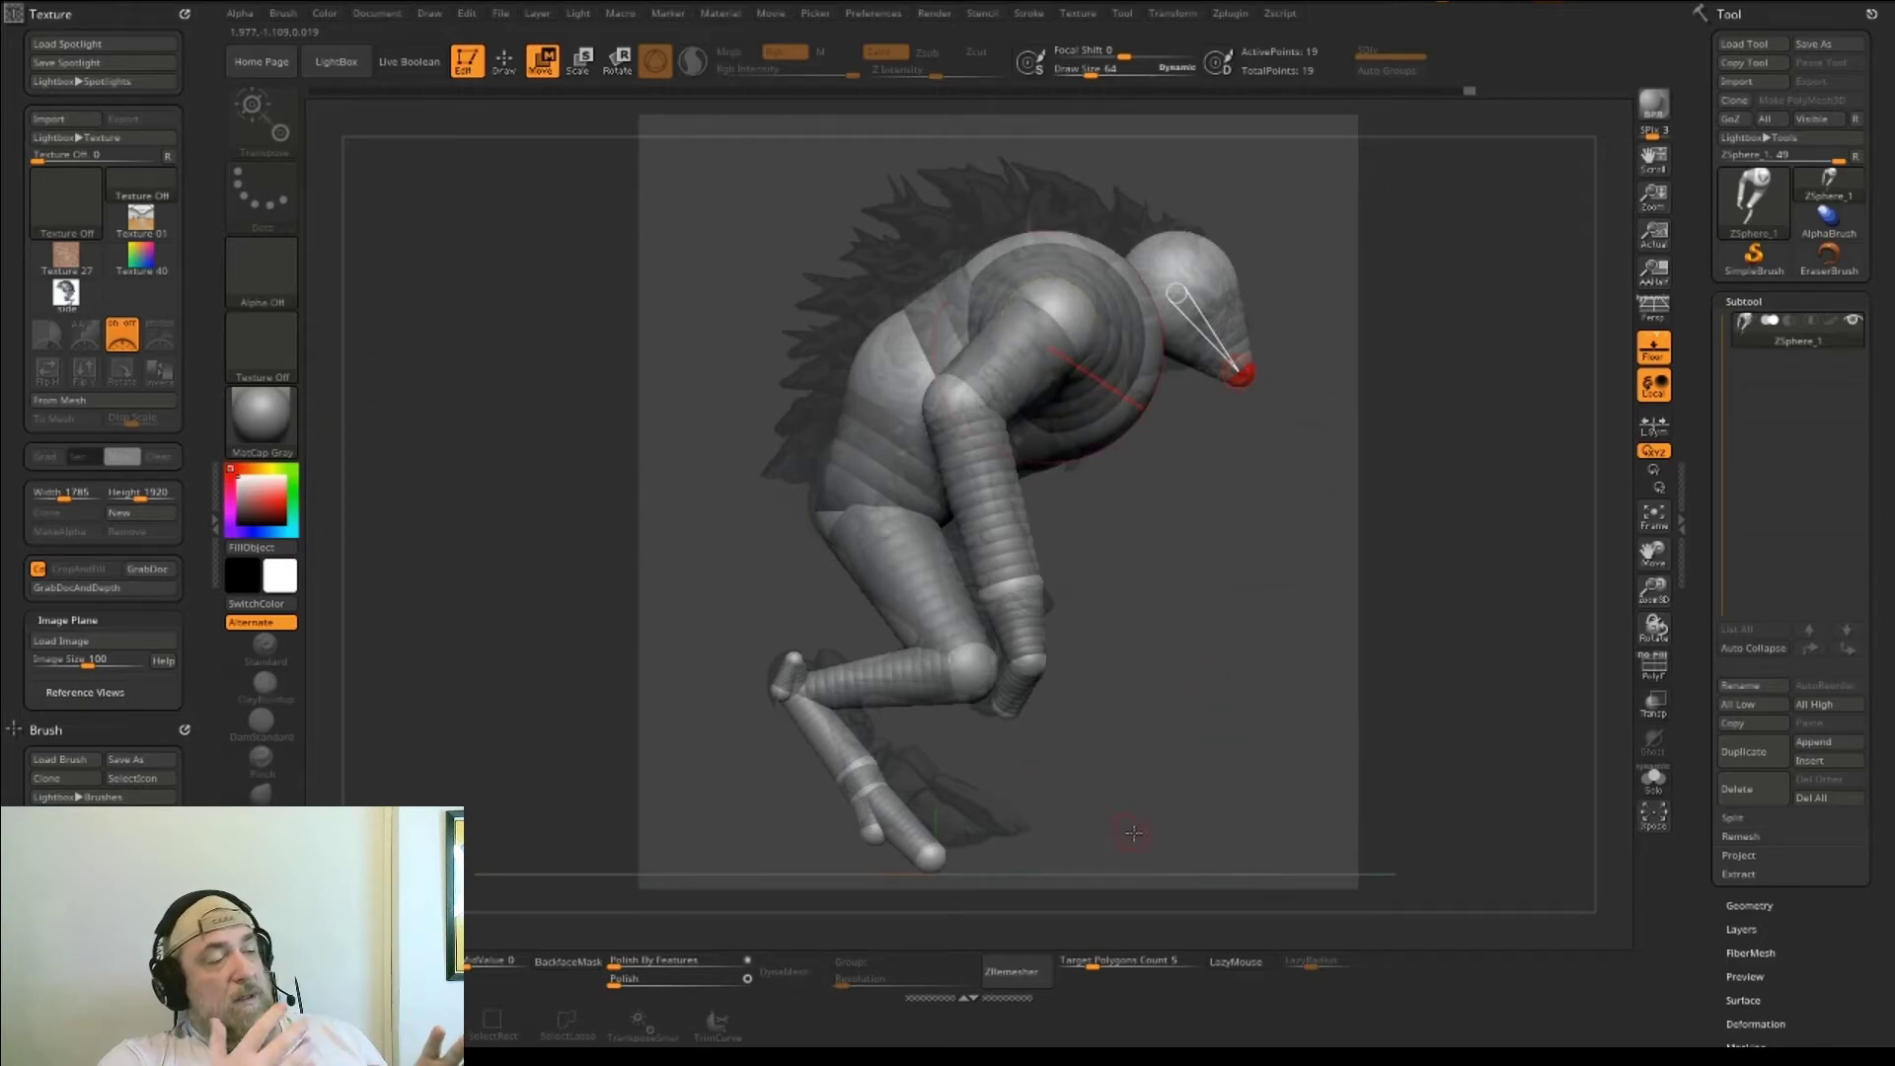
mouse_move(868, 798)
left_mouse_down()
mouse_move(922, 832)
mouse_move(960, 816)
mouse_move(888, 784)
mouse_move(952, 758)
mouse_move(868, 827)
left_mouse_up()
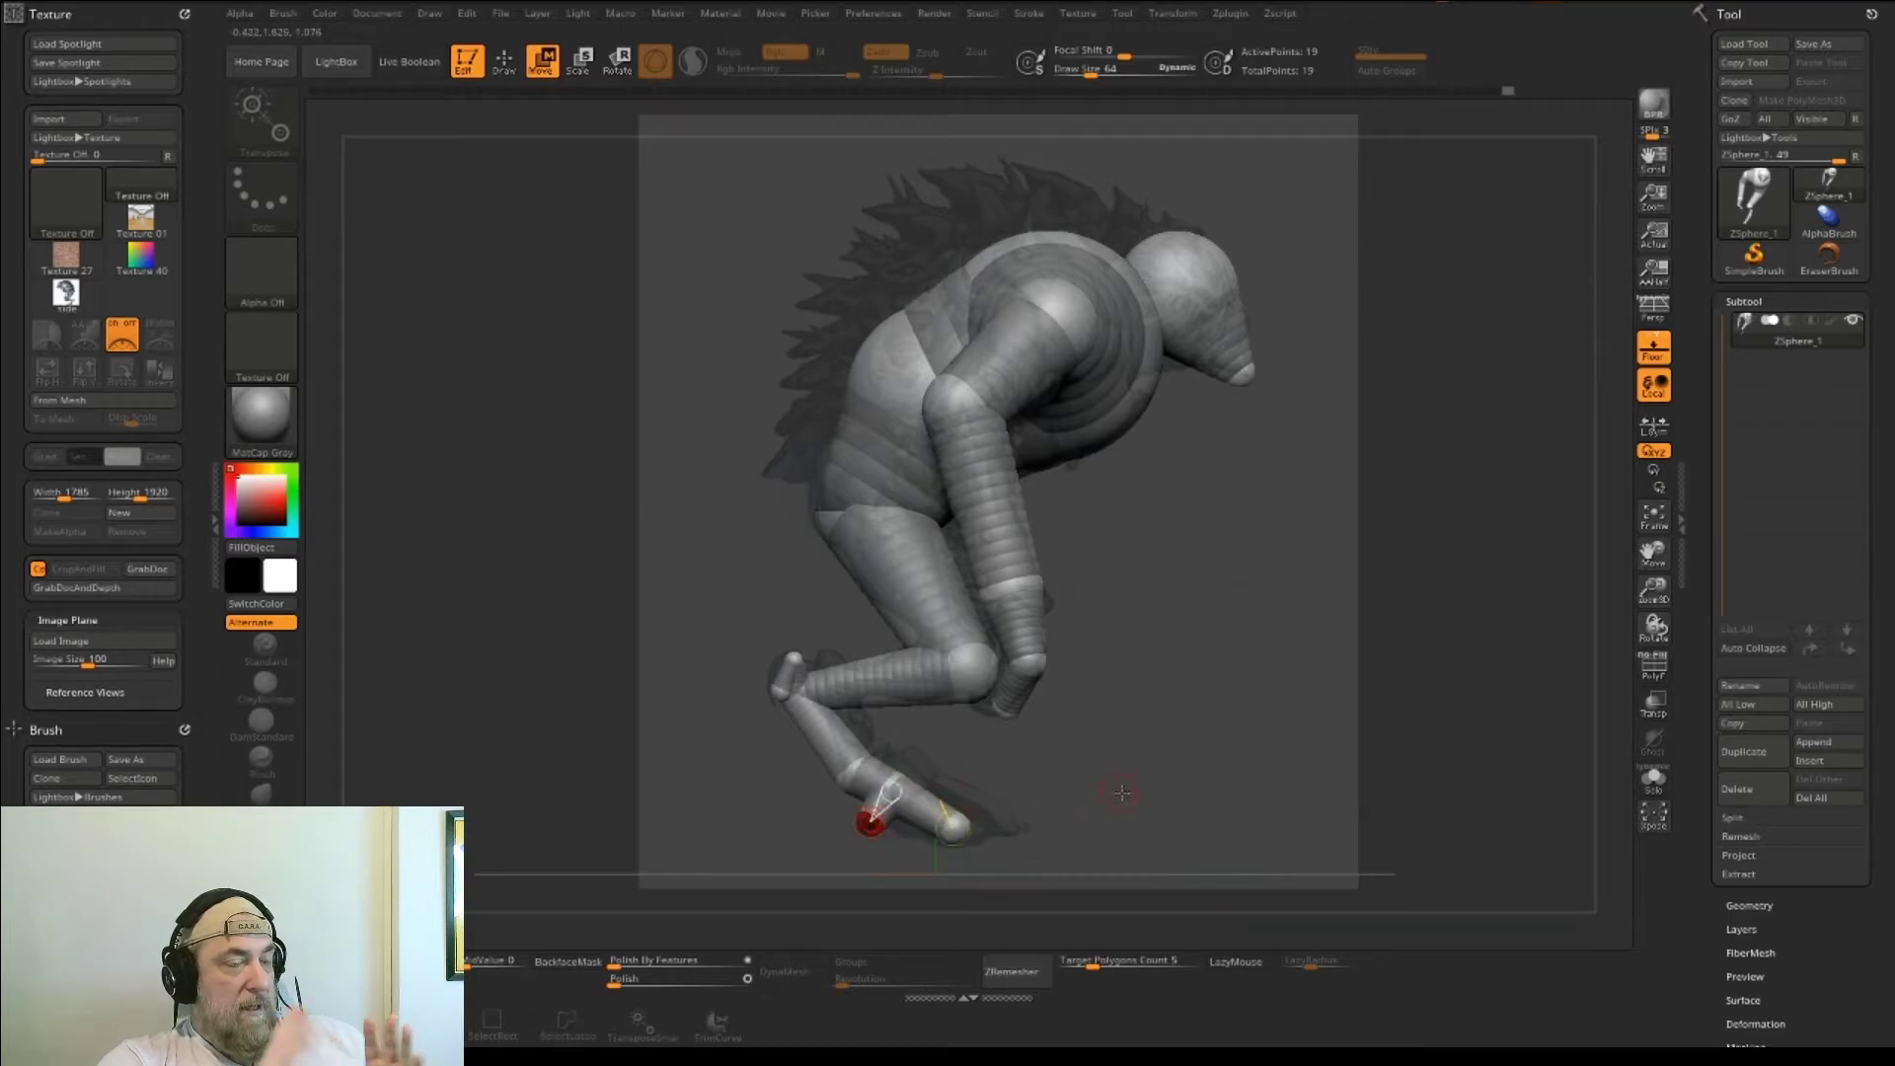
- Bring back the front view in SpotLight and place it beside the model, framing the foot for editing
left_click_drag(1116, 790, 923, 794)
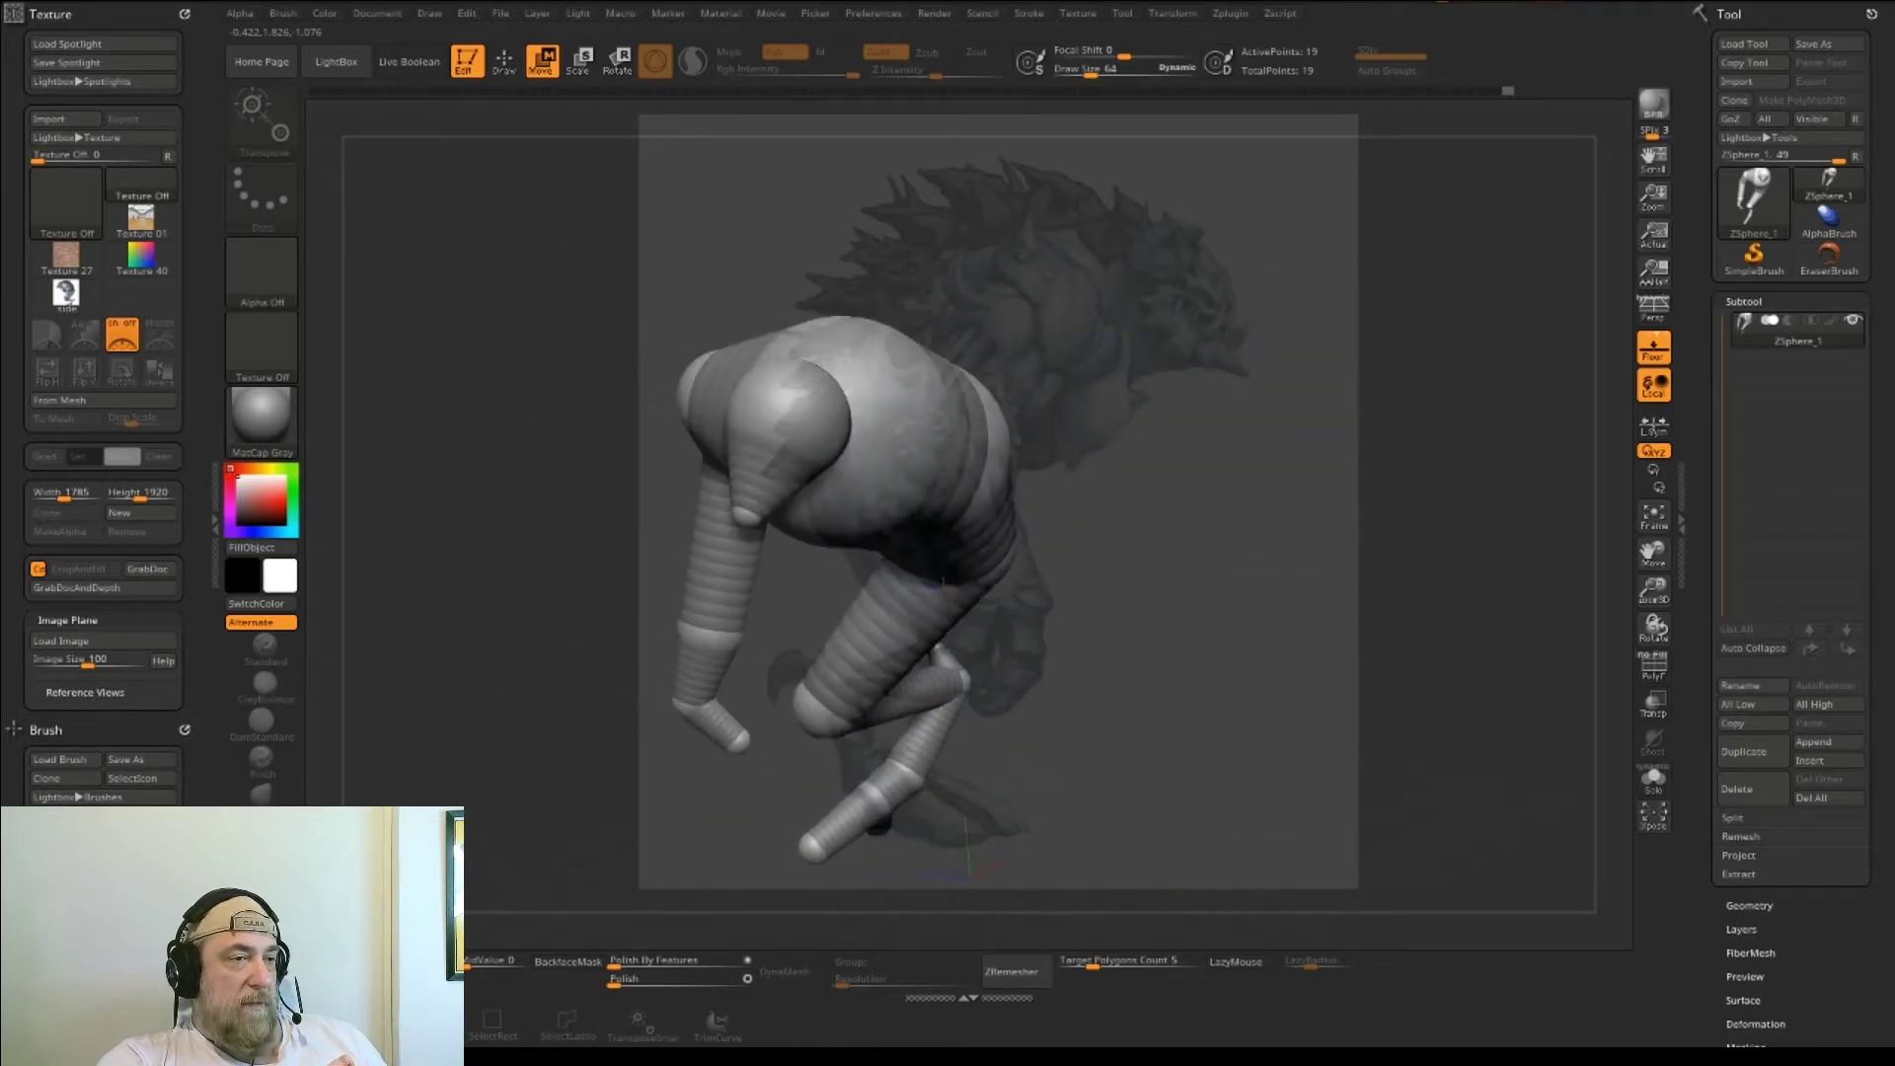
key("shift+z")
key("shift+z")
key("Right")
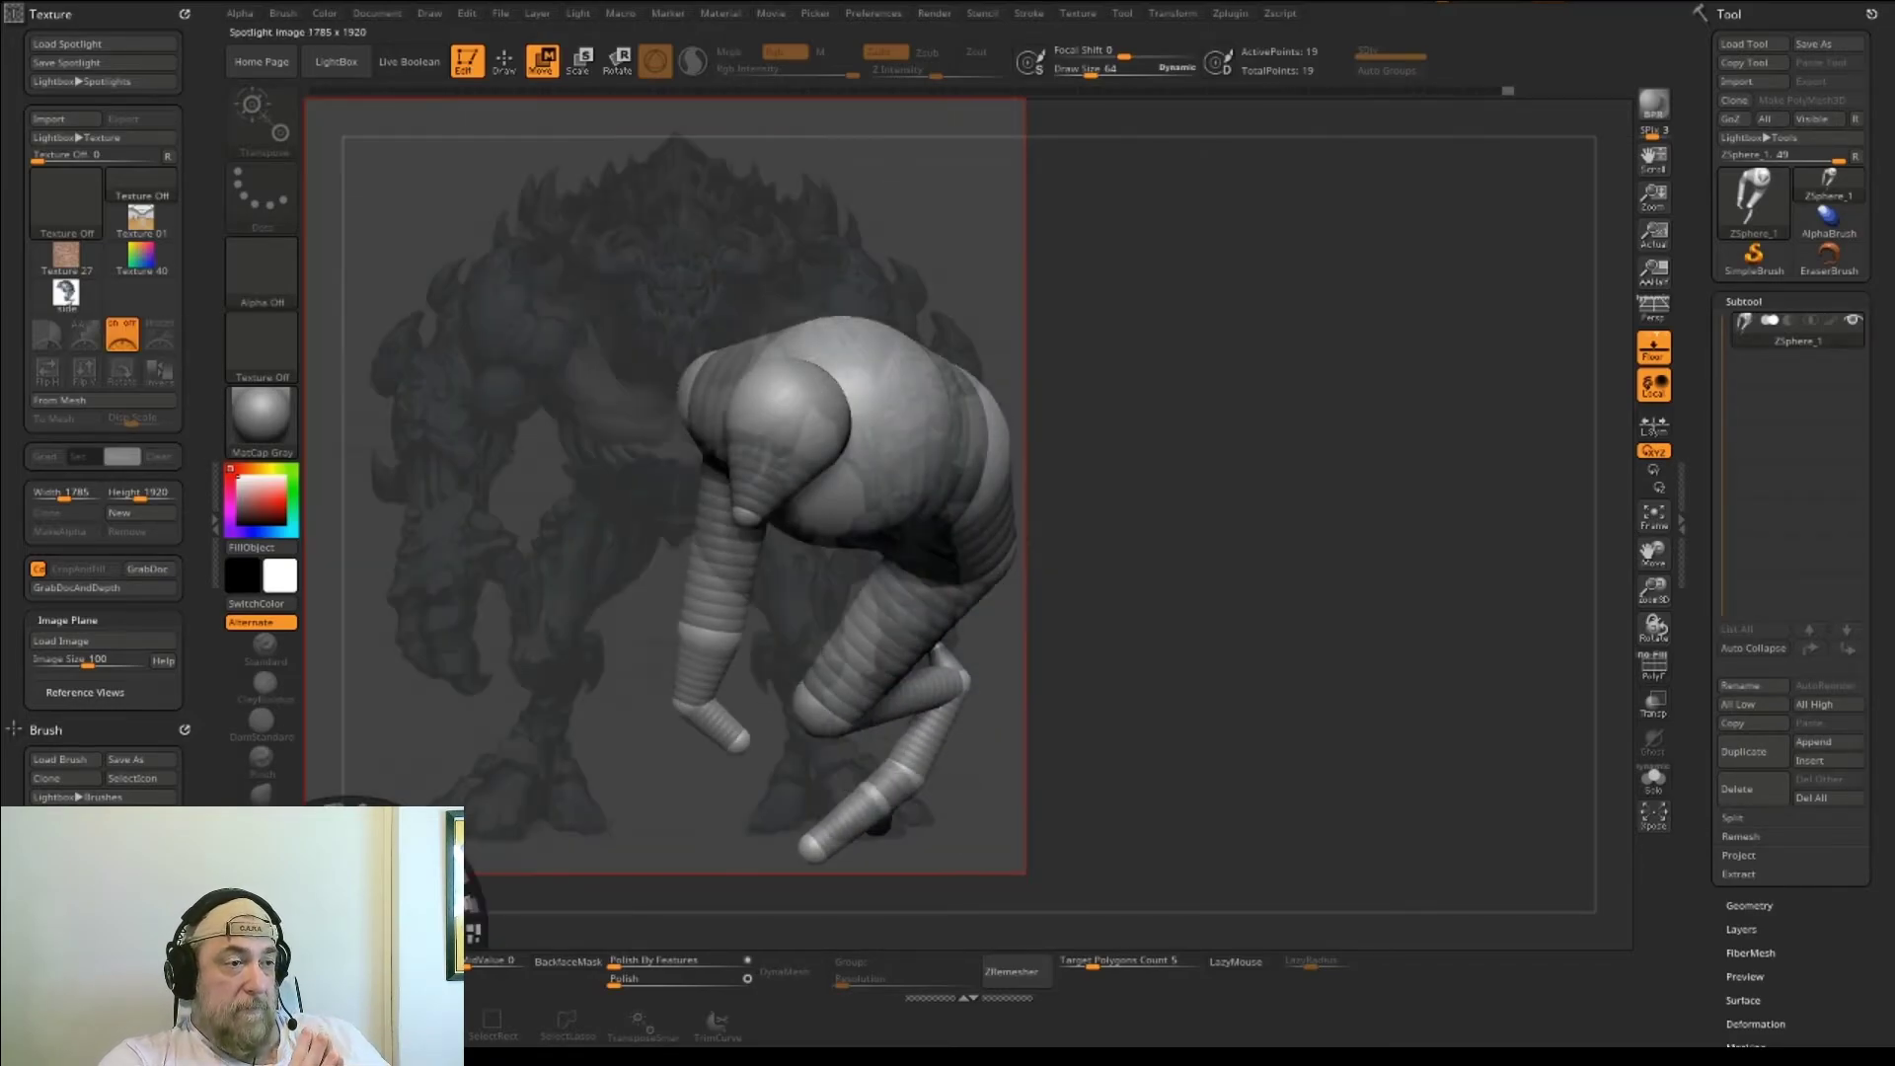
left_click_drag(1192, 799, 1406, 641)
key("z")
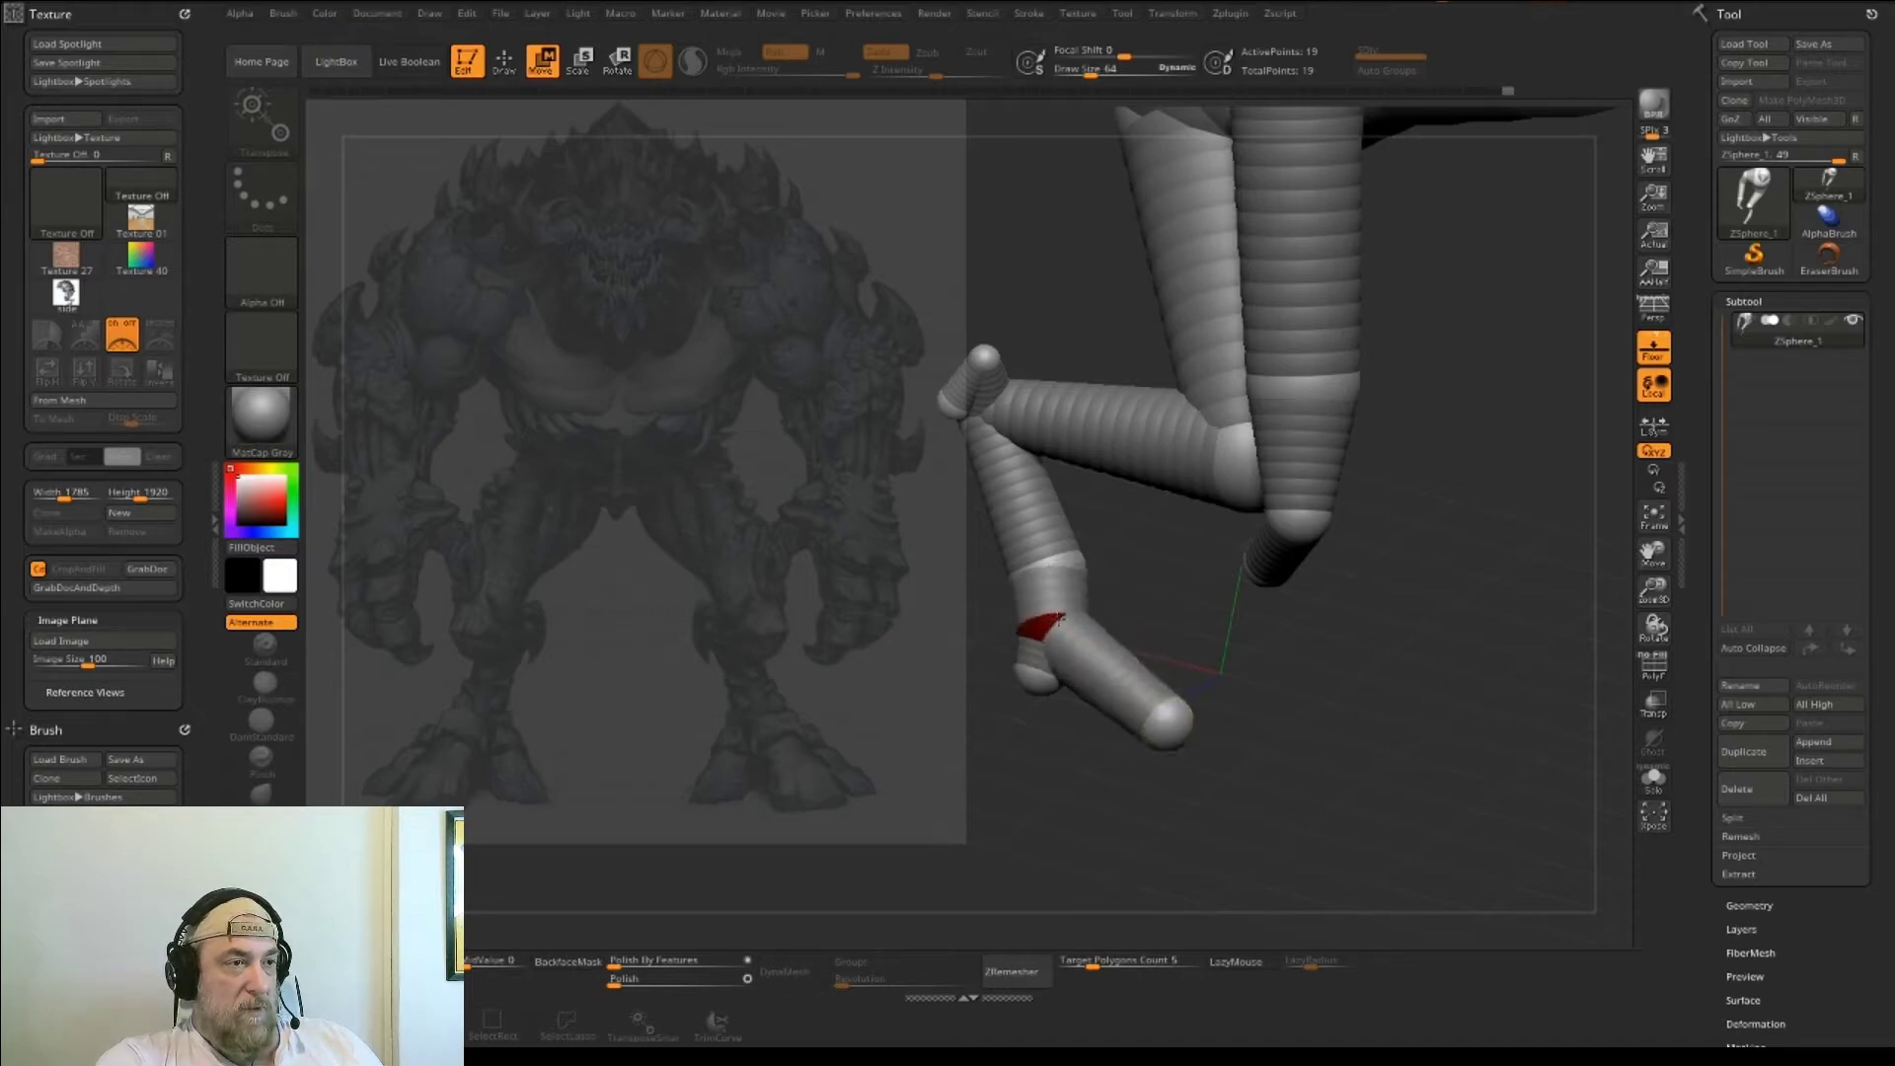
- Swing the existing toe outward and add a second toe ZSphere to the foot
mouse_move(1162, 724)
left_mouse_down()
mouse_move(1093, 748)
mouse_move(1074, 733)
left_mouse_up()
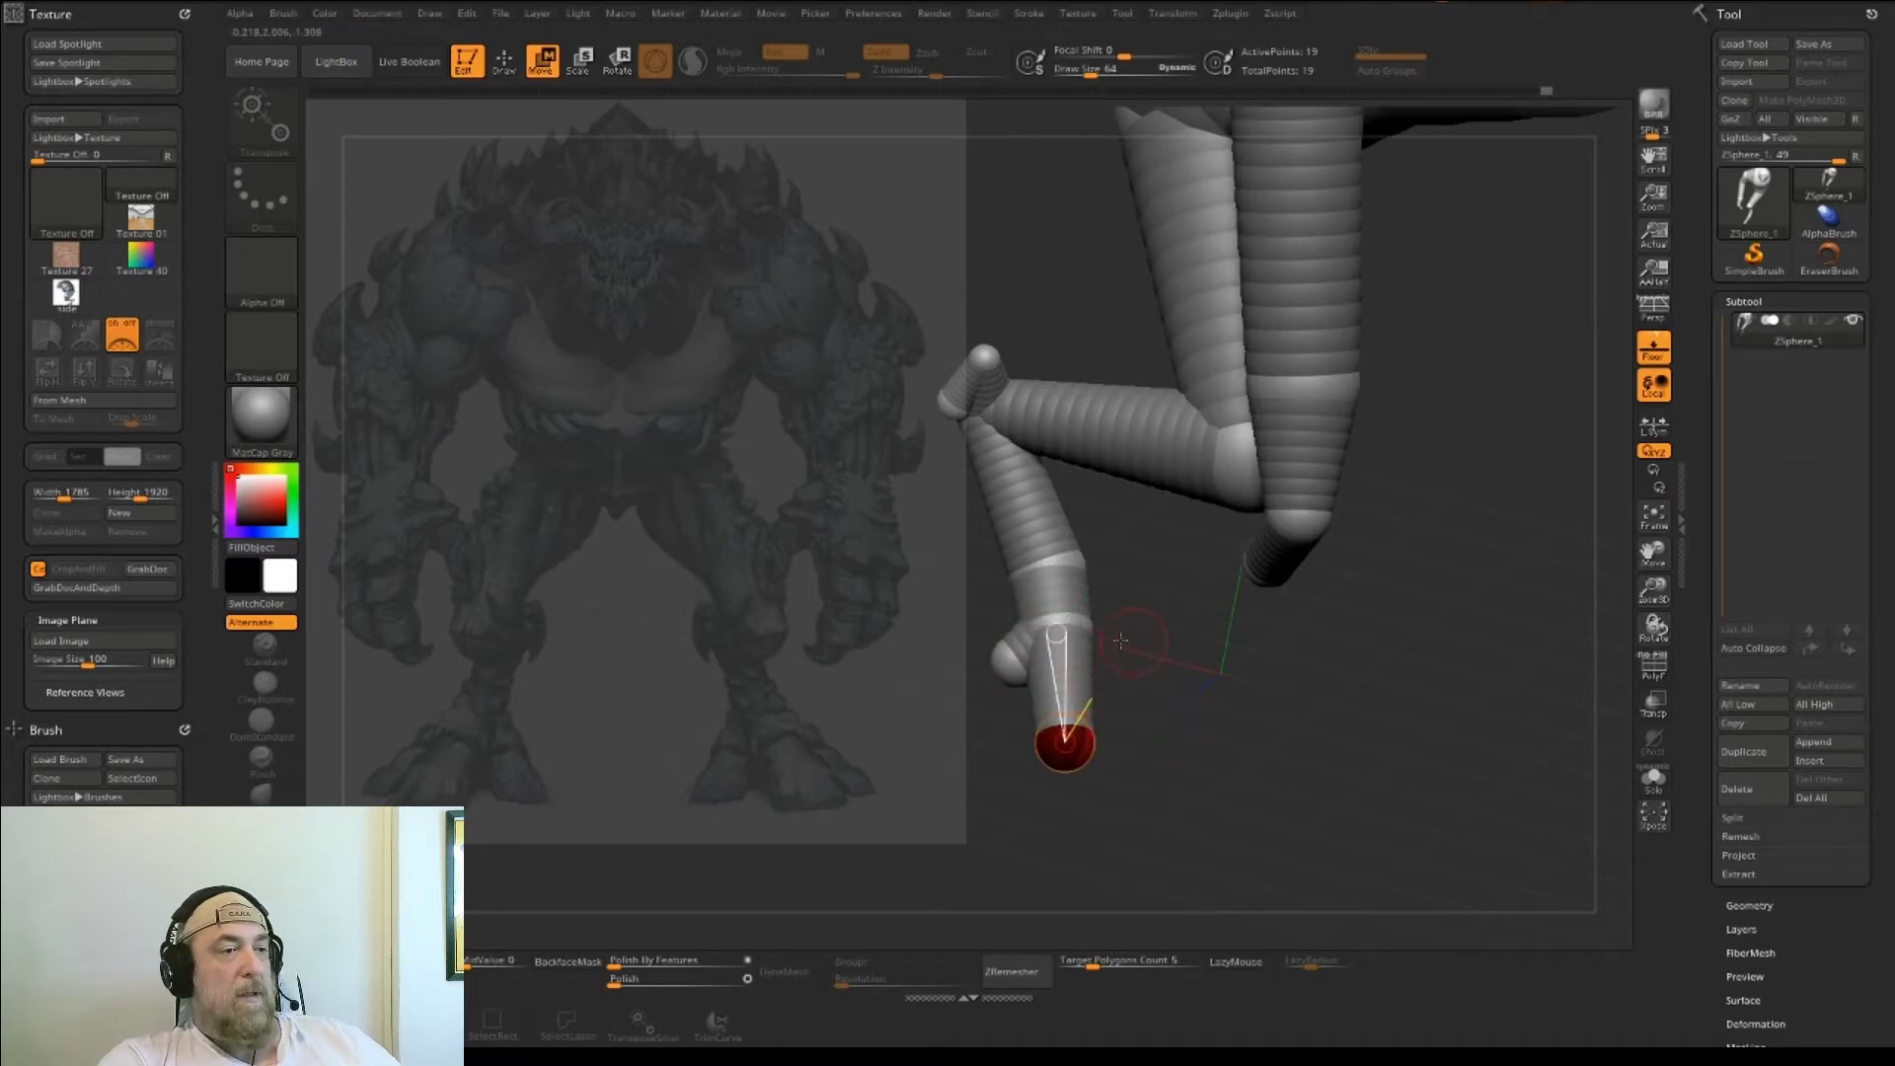
key("q")
mouse_move(1073, 625)
left_mouse_down()
mouse_move(1093, 625)
mouse_move(1135, 722)
left_mouse_up()
key("w")
left_click_drag(1323, 731, 1112, 740, "shift")
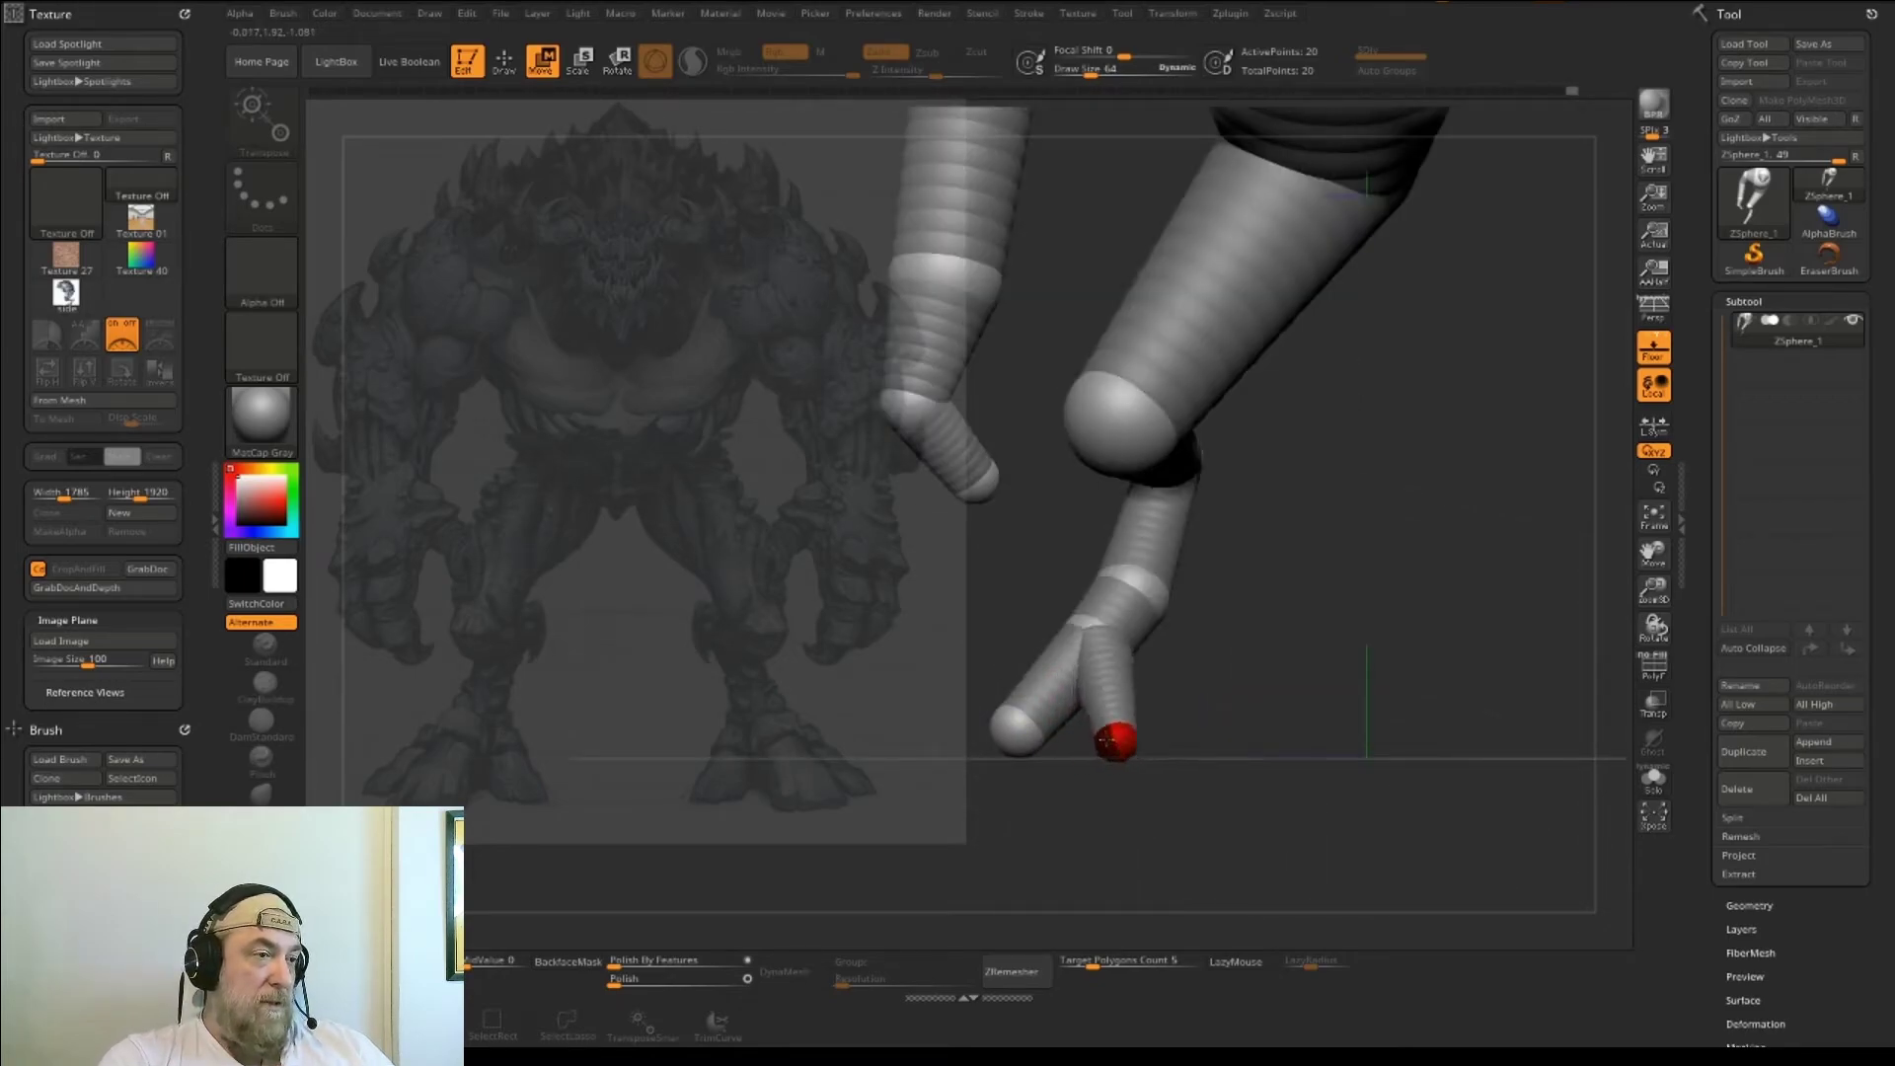
- Adjust the second toe and pull another toe out of the foot beside it
left_click_drag(1151, 650, 1145, 650)
key("q")
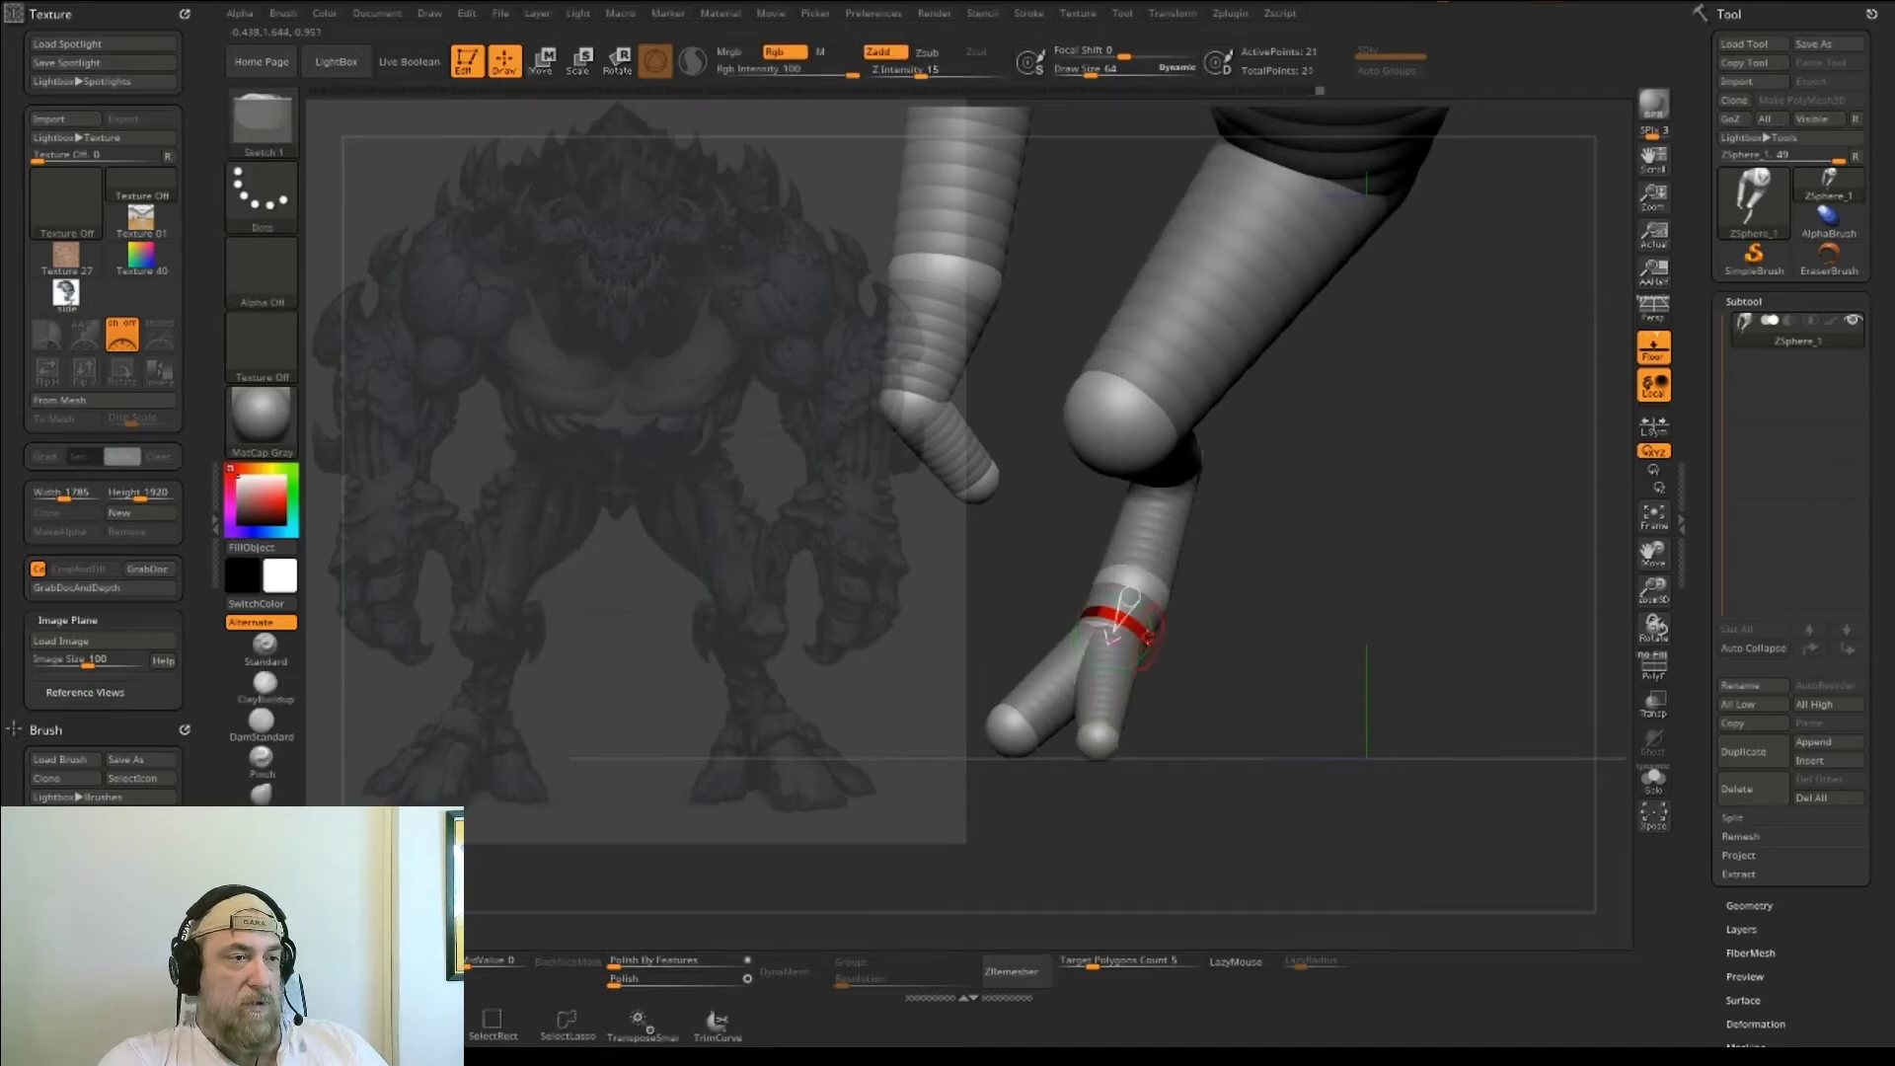
key("w")
mouse_move(1152, 641)
left_mouse_down()
mouse_move(1171, 736)
mouse_move(1191, 742)
left_mouse_up()
left_click_drag(1206, 635, 1245, 729)
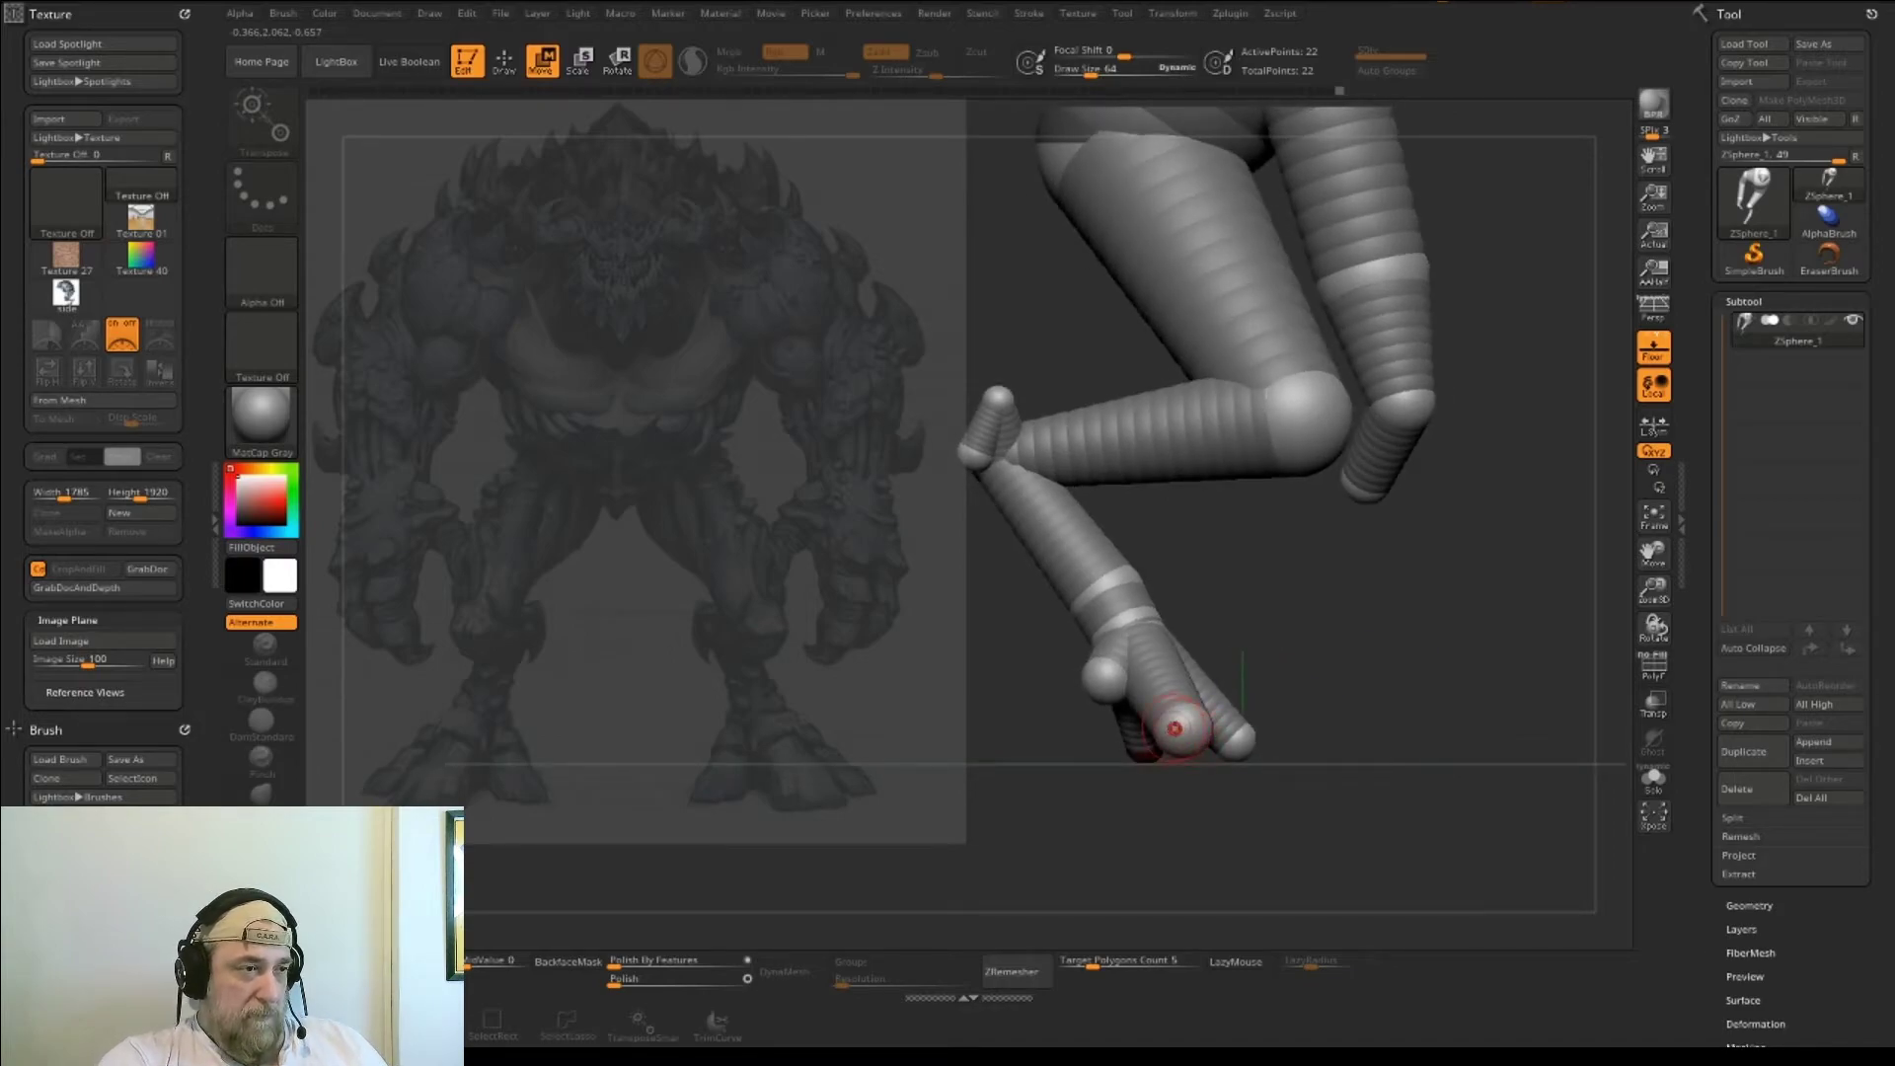
- Reposition the middle toe's tip and scale the toe-tip ZSpheres so the toes are thicker
left_click_drag(1186, 730, 1341, 924)
key("e")
left_click_drag(1233, 735, 1132, 645)
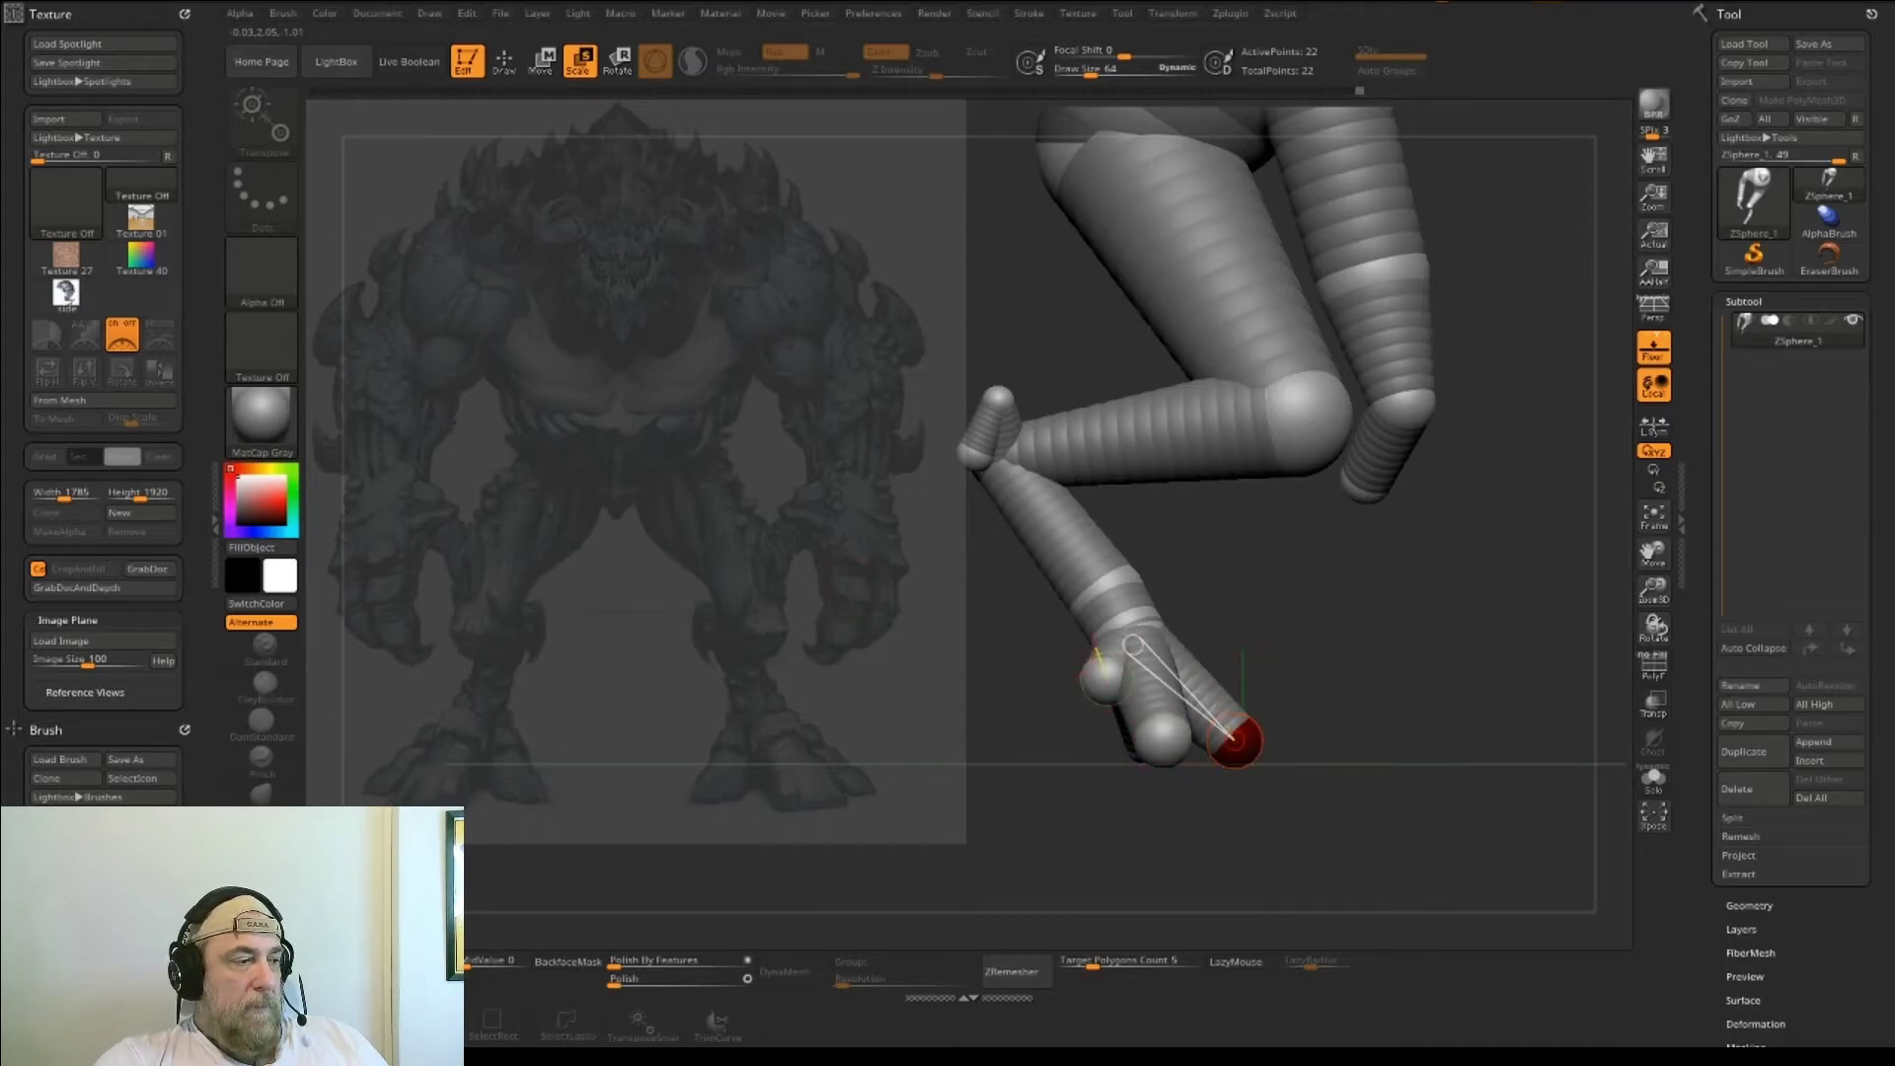
- Add the creature's side view to SpotLight, scale it to match the front view and place it next to it
key("shift+z")
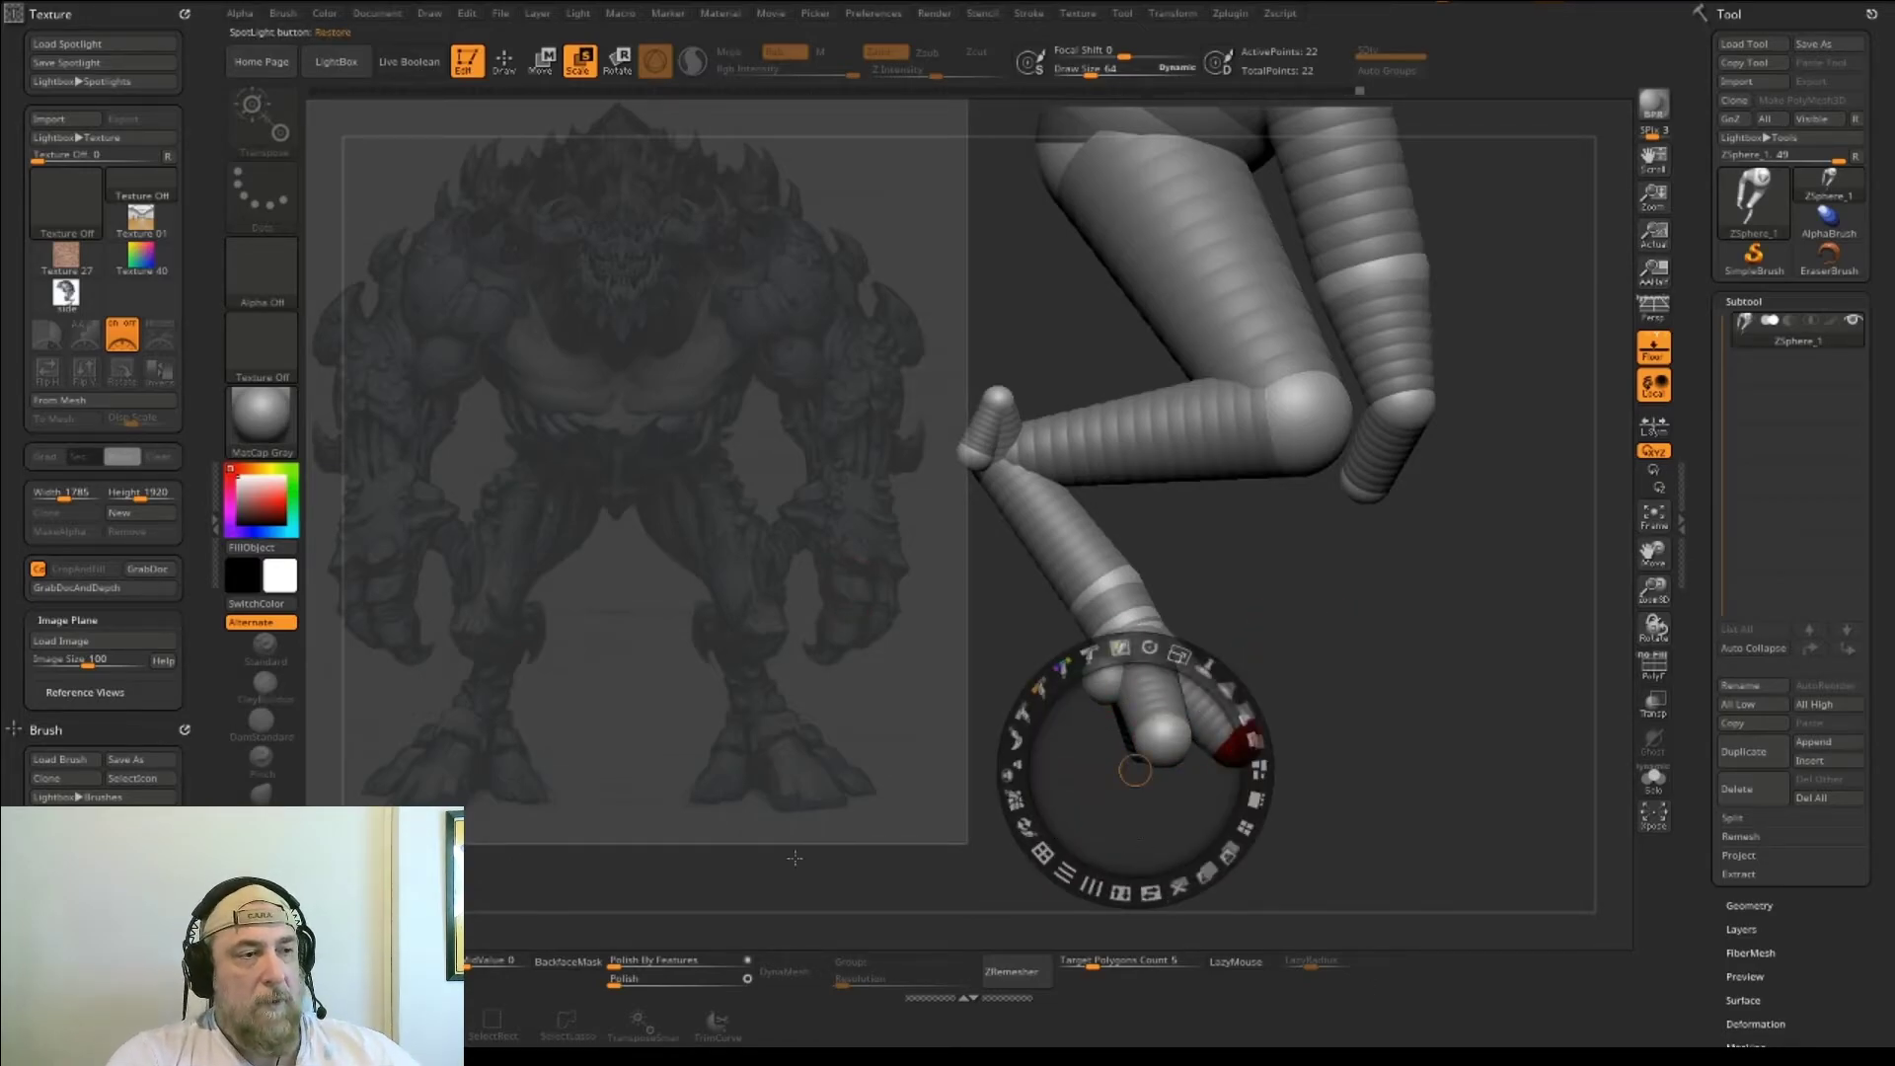
left_click(311, 884)
left_click_drag(310, 884, 1347, 553)
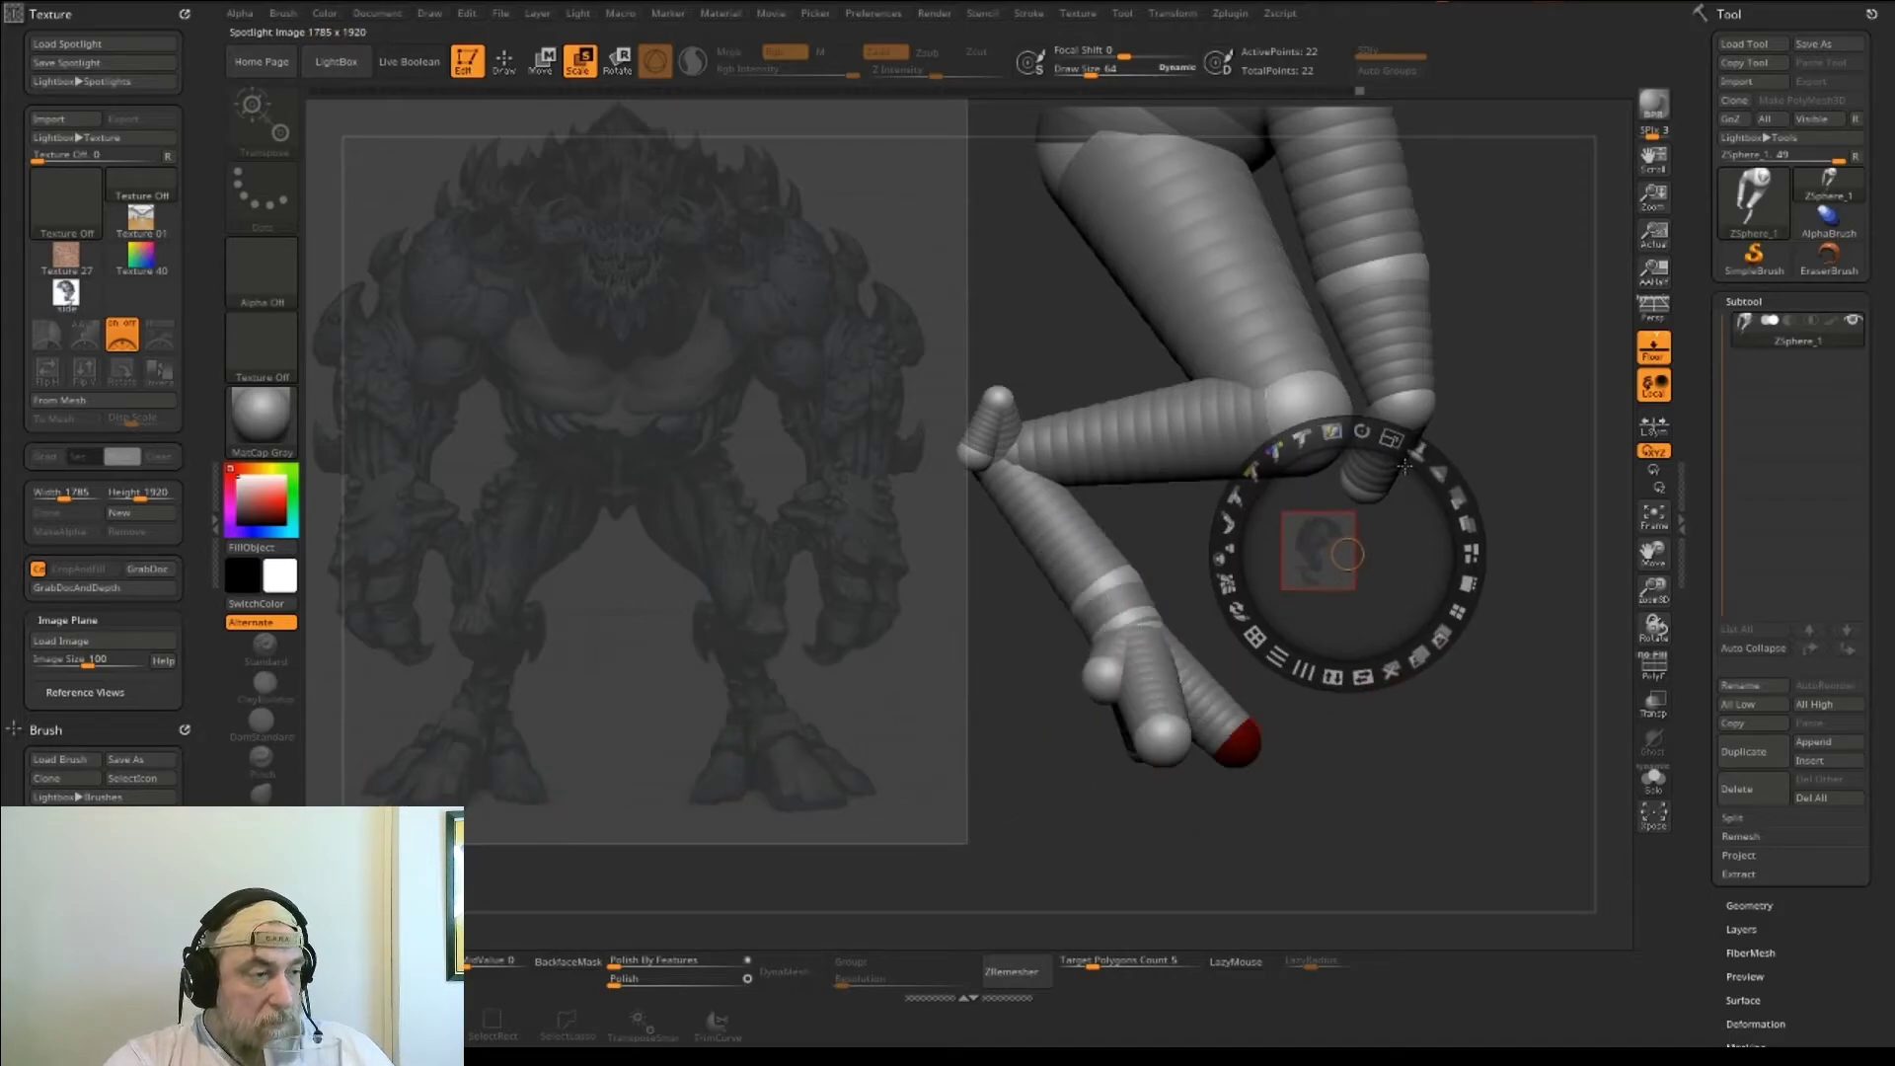
left_click_drag(1391, 438, 1425, 653)
left_click_drag(1392, 439, 1849, 559)
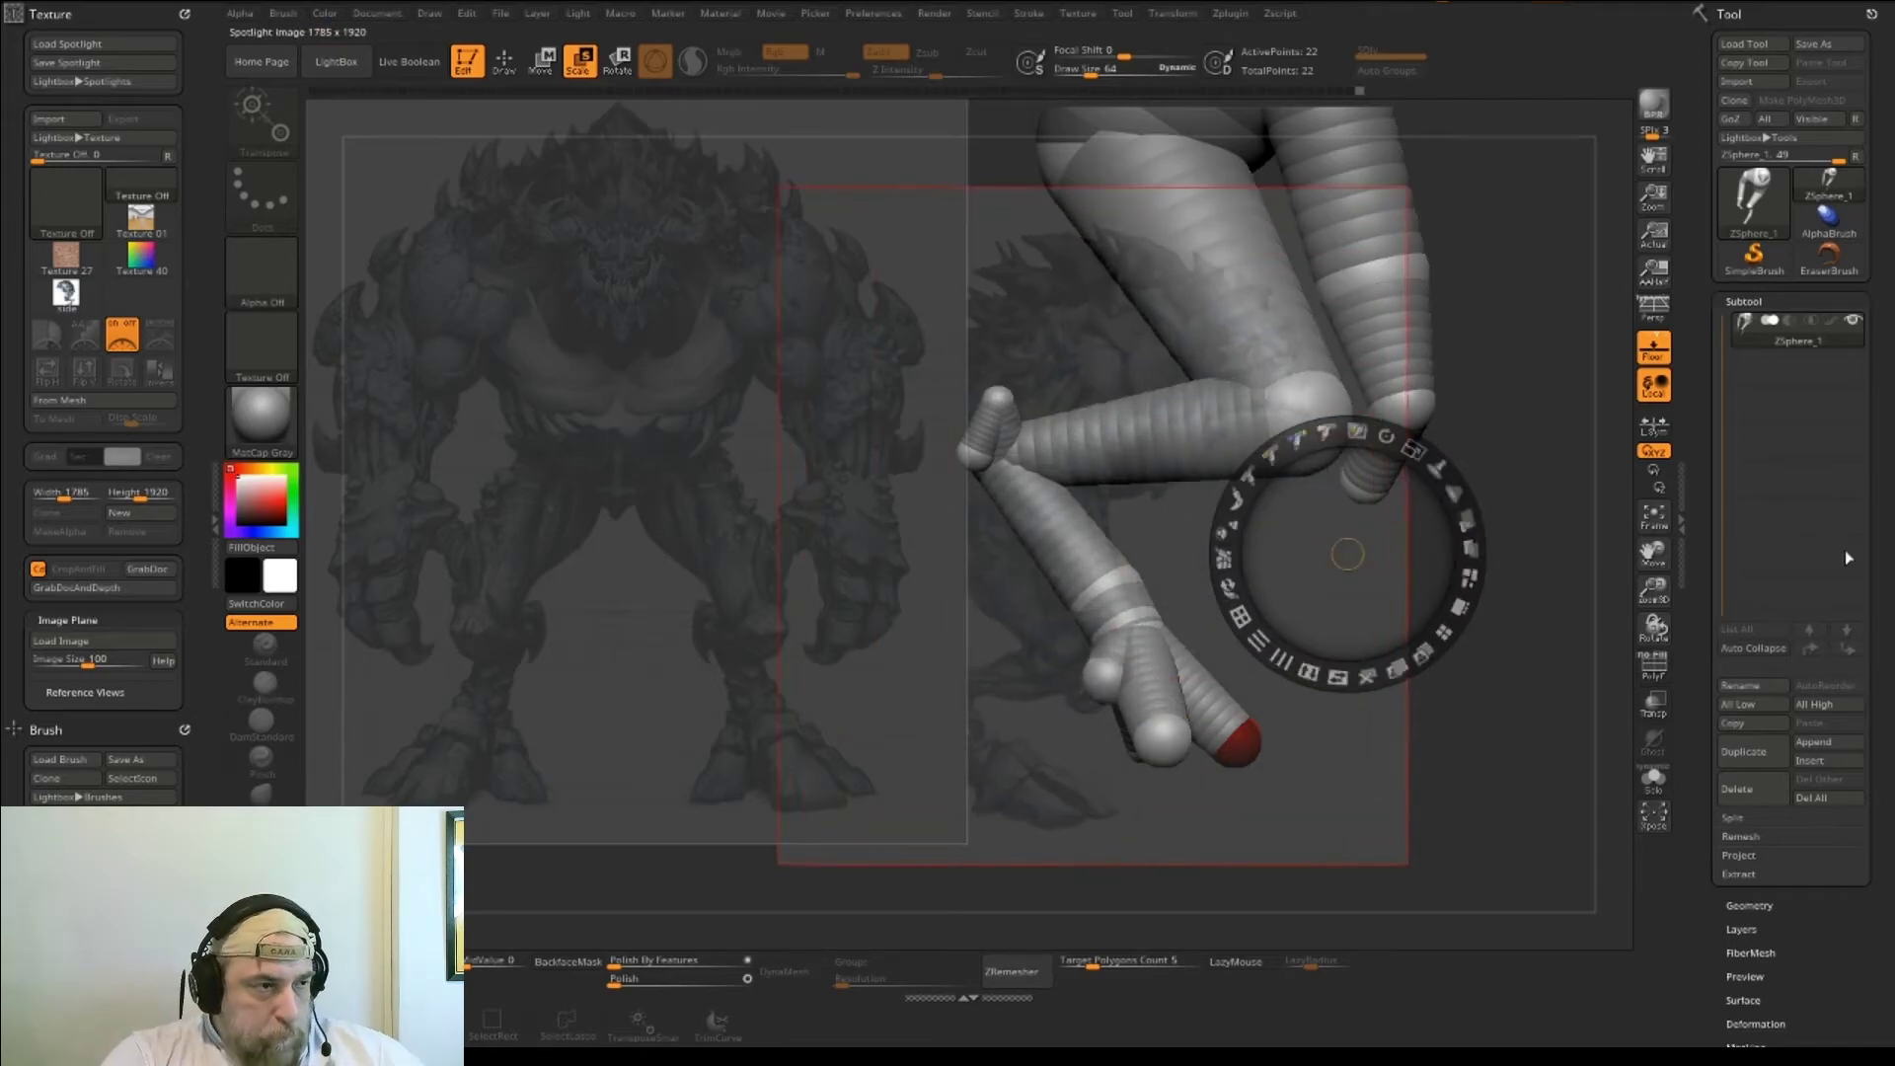
left_click_drag(1394, 445, 1417, 444)
mouse_move(1347, 554)
left_mouse_down()
mouse_move(1315, 555)
mouse_move(1373, 557)
mouse_move(1215, 602)
mouse_move(1324, 560)
left_mouse_up()
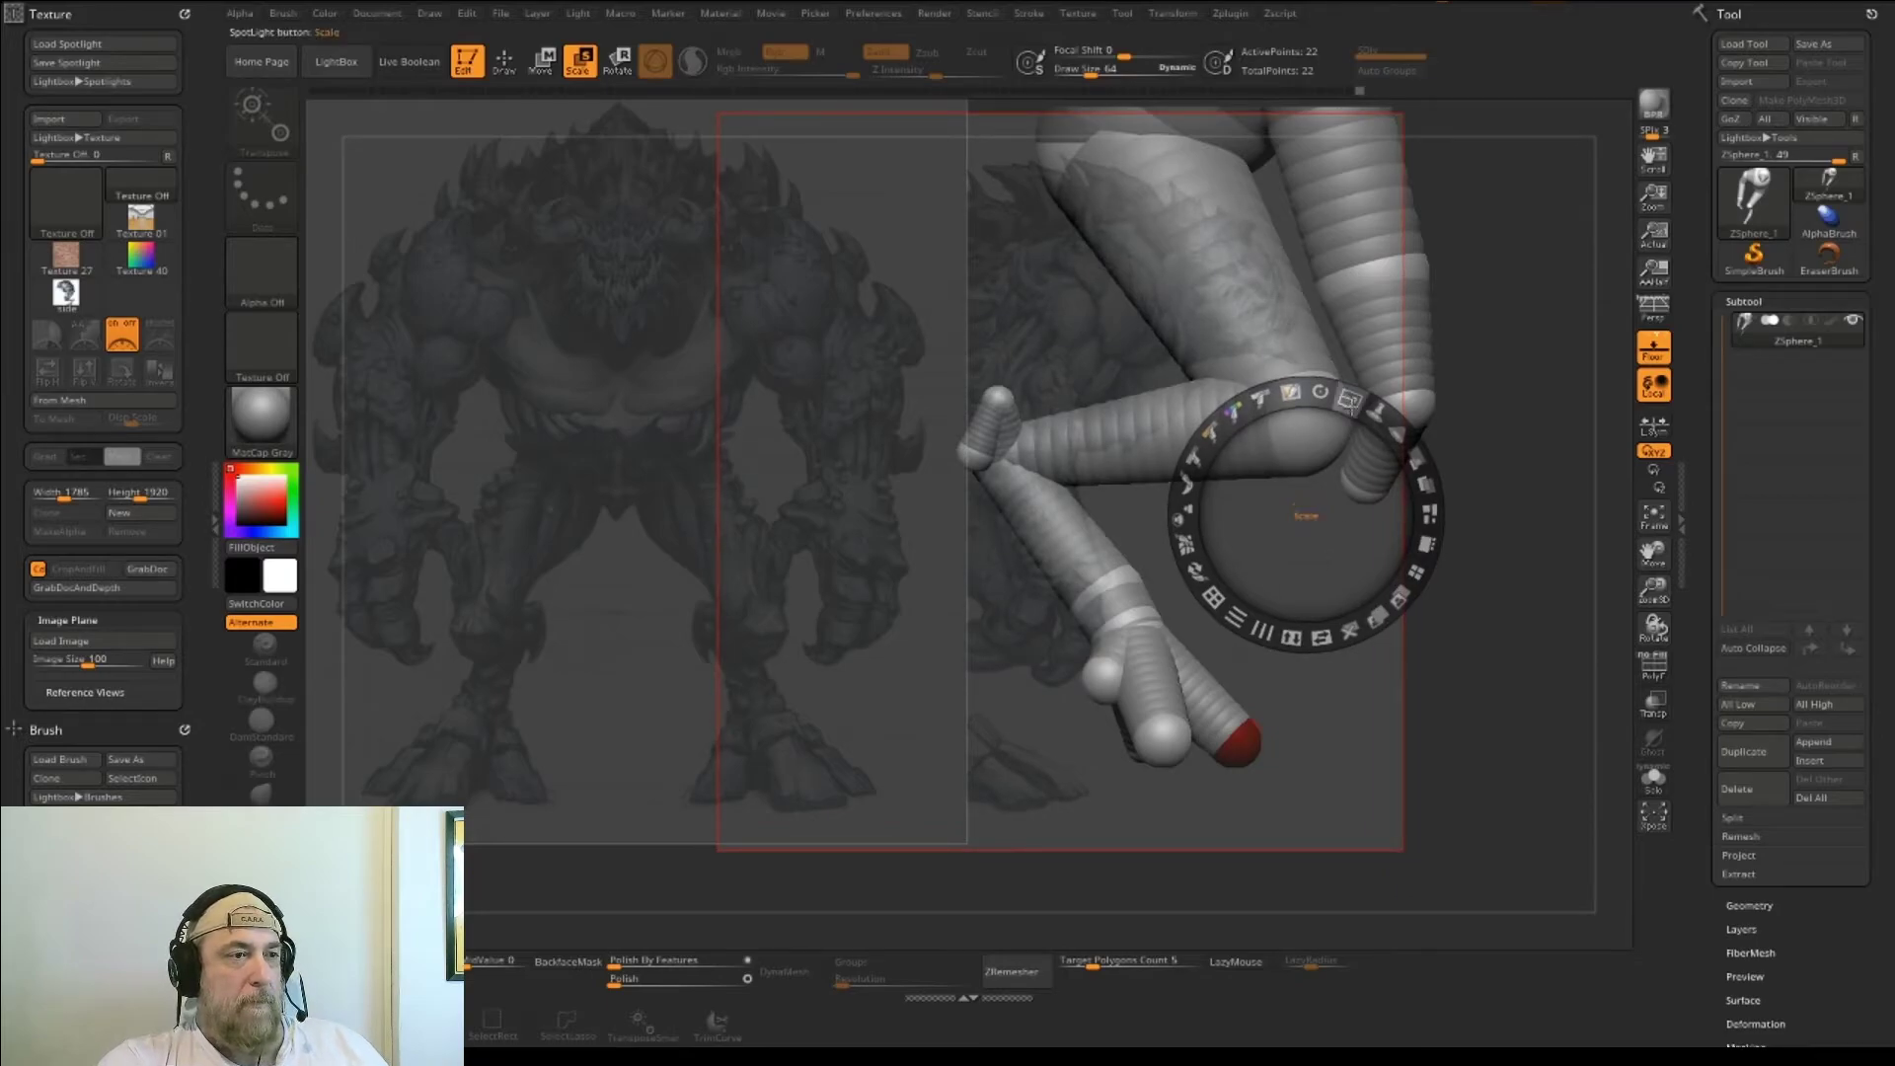
left_click_drag(1350, 399, 1372, 405)
left_click_drag(1327, 553, 1561, 565)
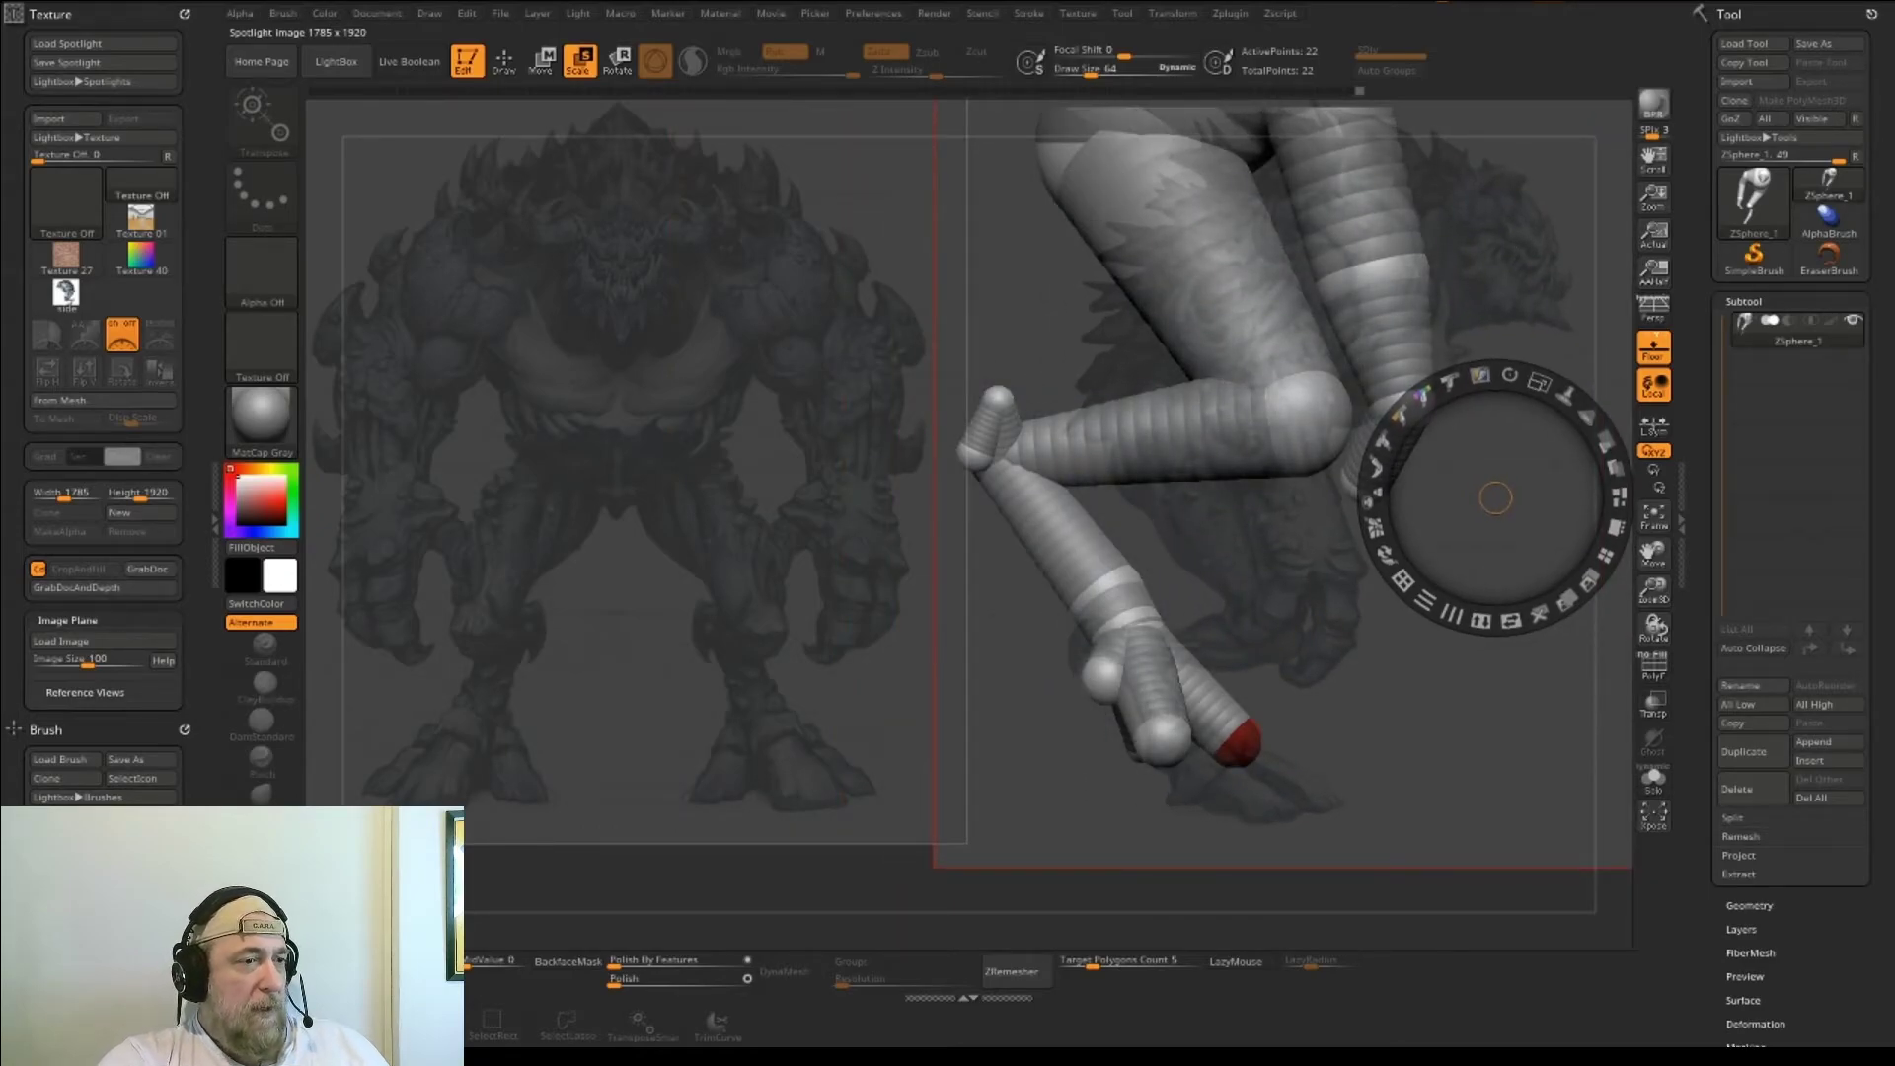
key("z")
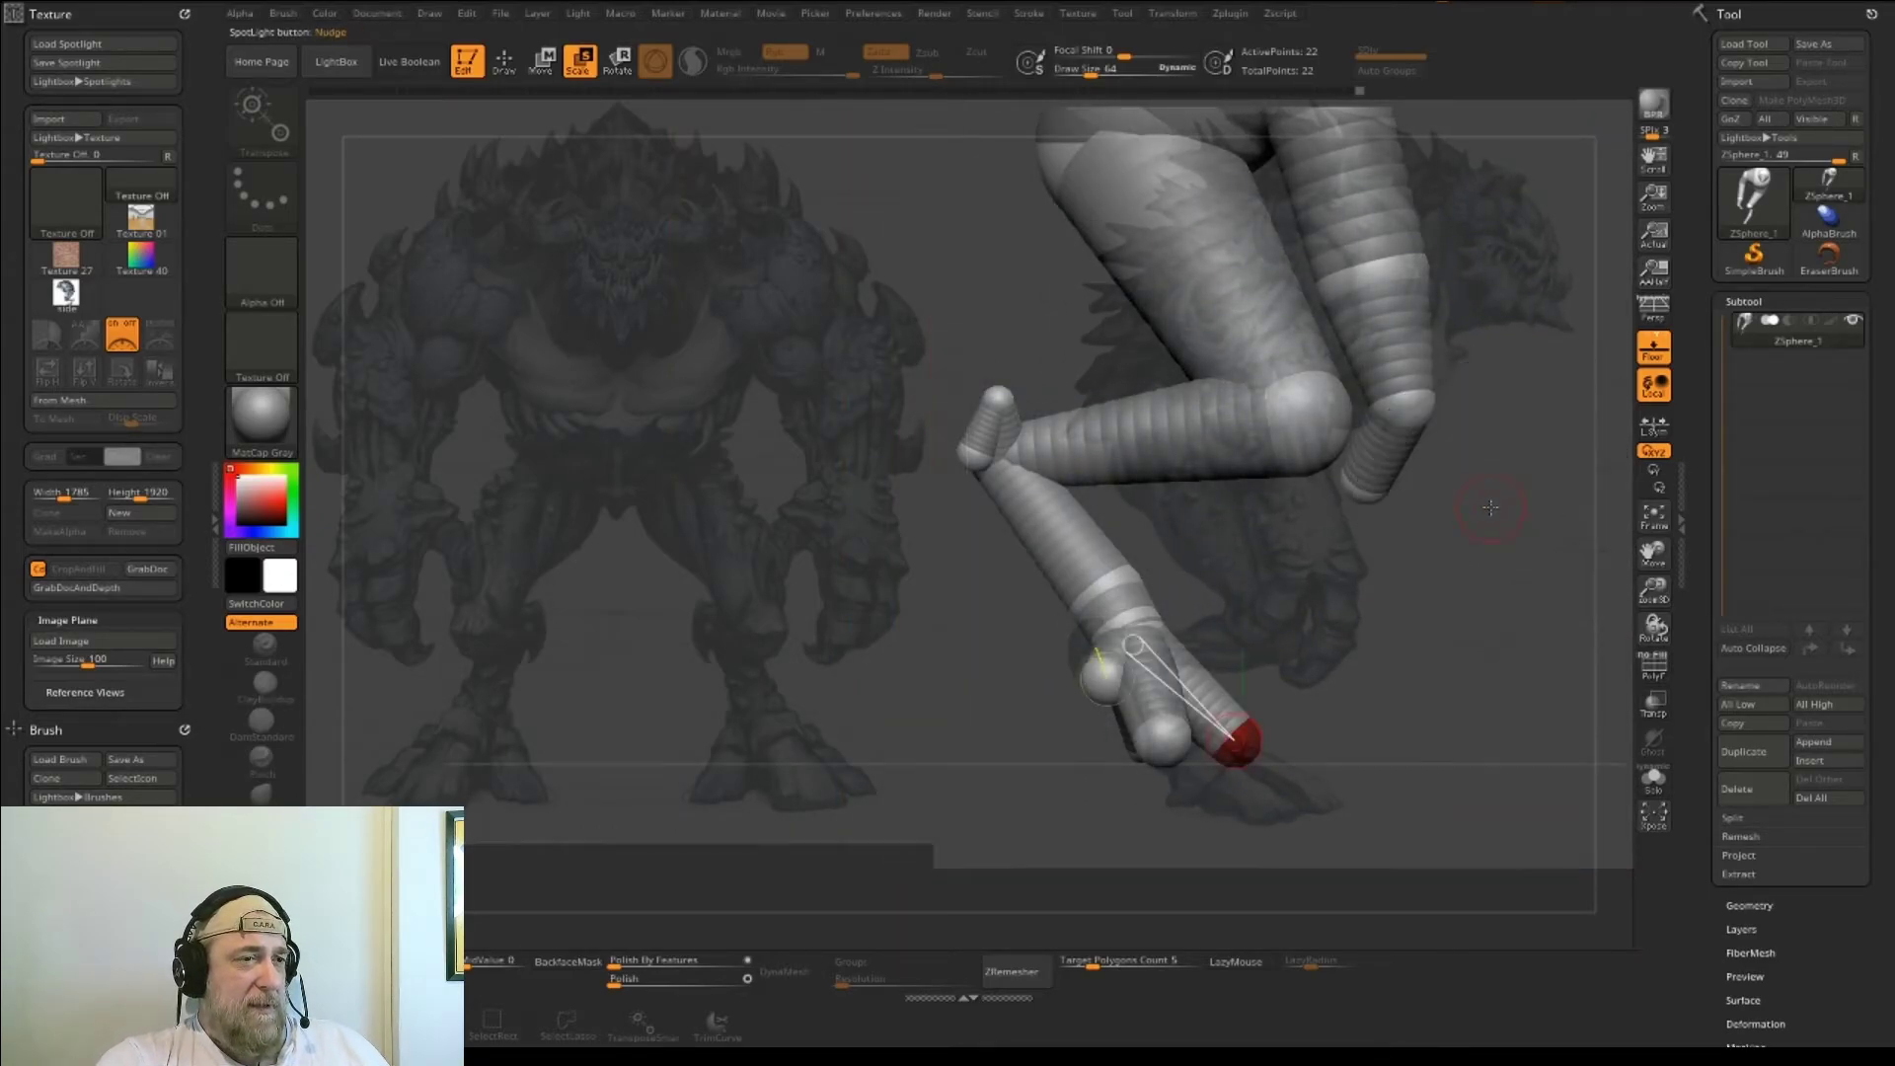
- Align the model with the side reference and move the toe, heel, hock and spur ZSpheres to match it
left_click_drag(1414, 677, 1413, 757, "alt")
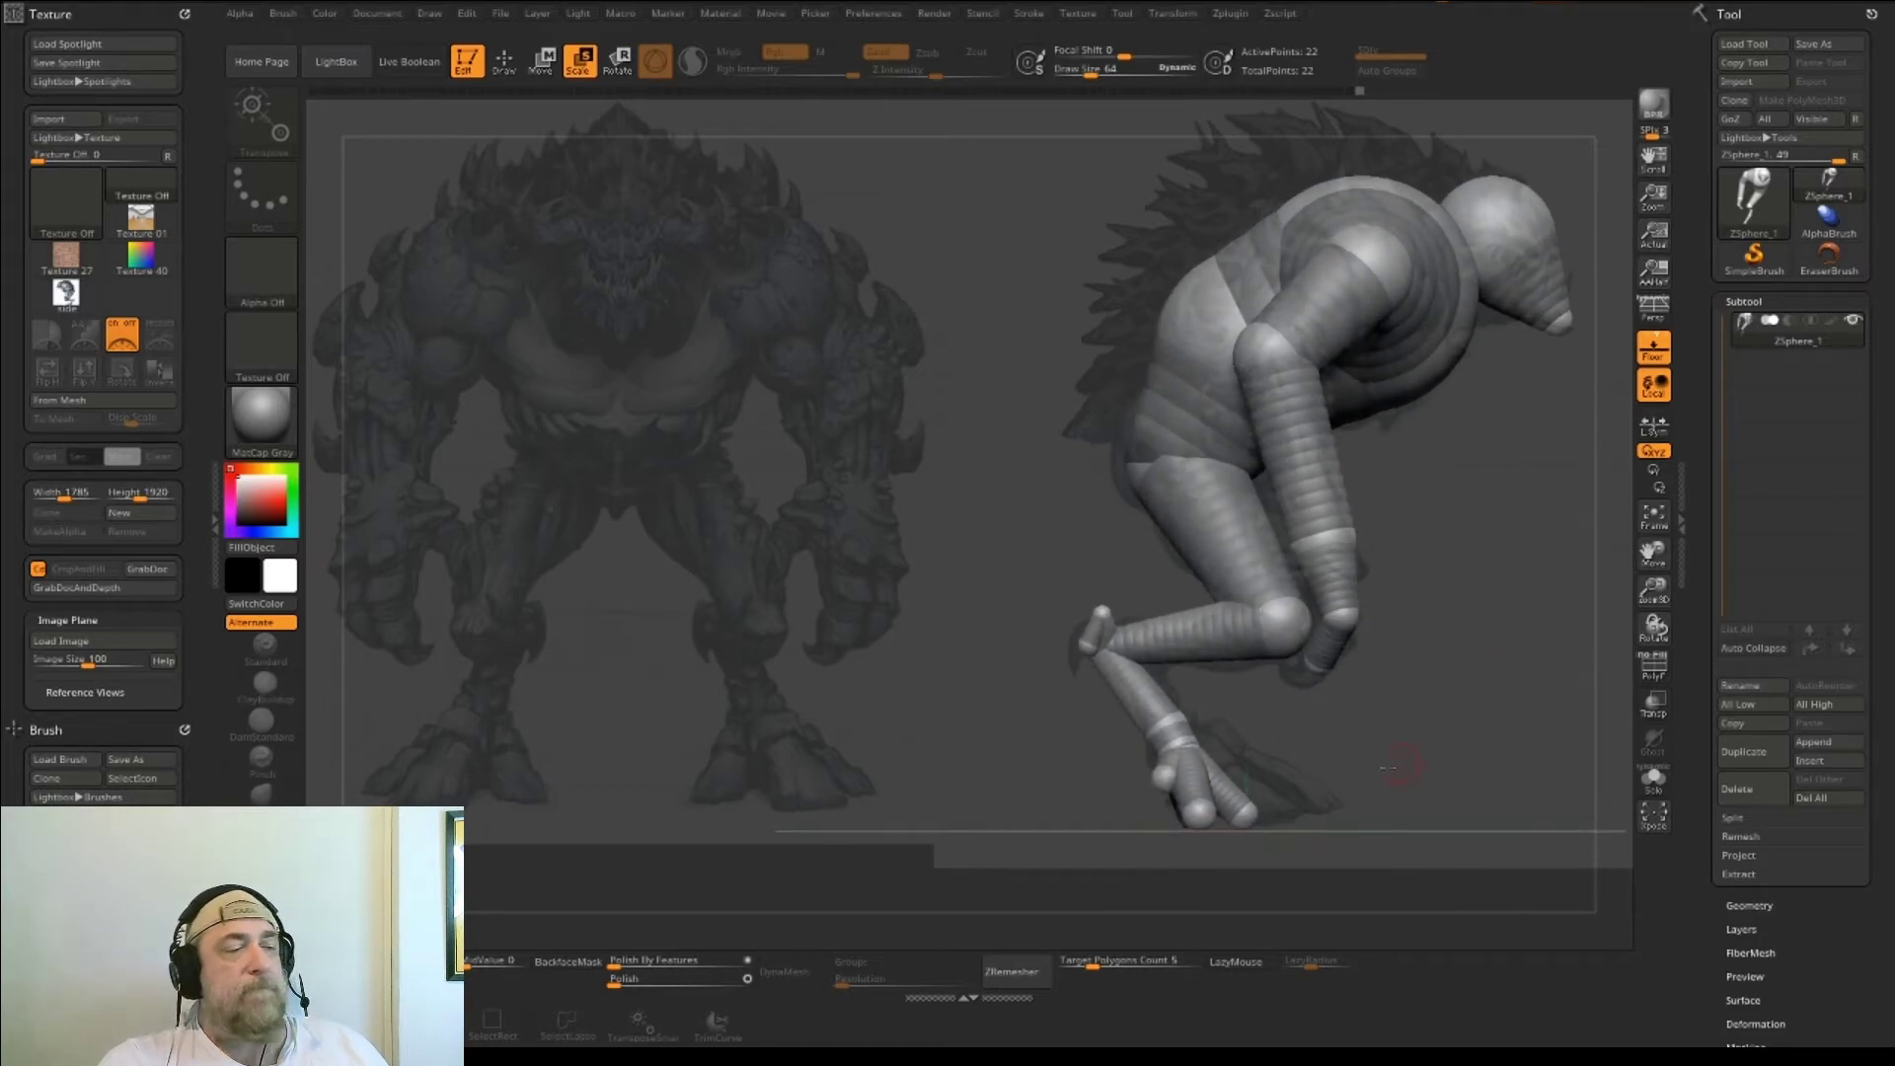
key("w")
left_click_drag(1261, 815, 1318, 807)
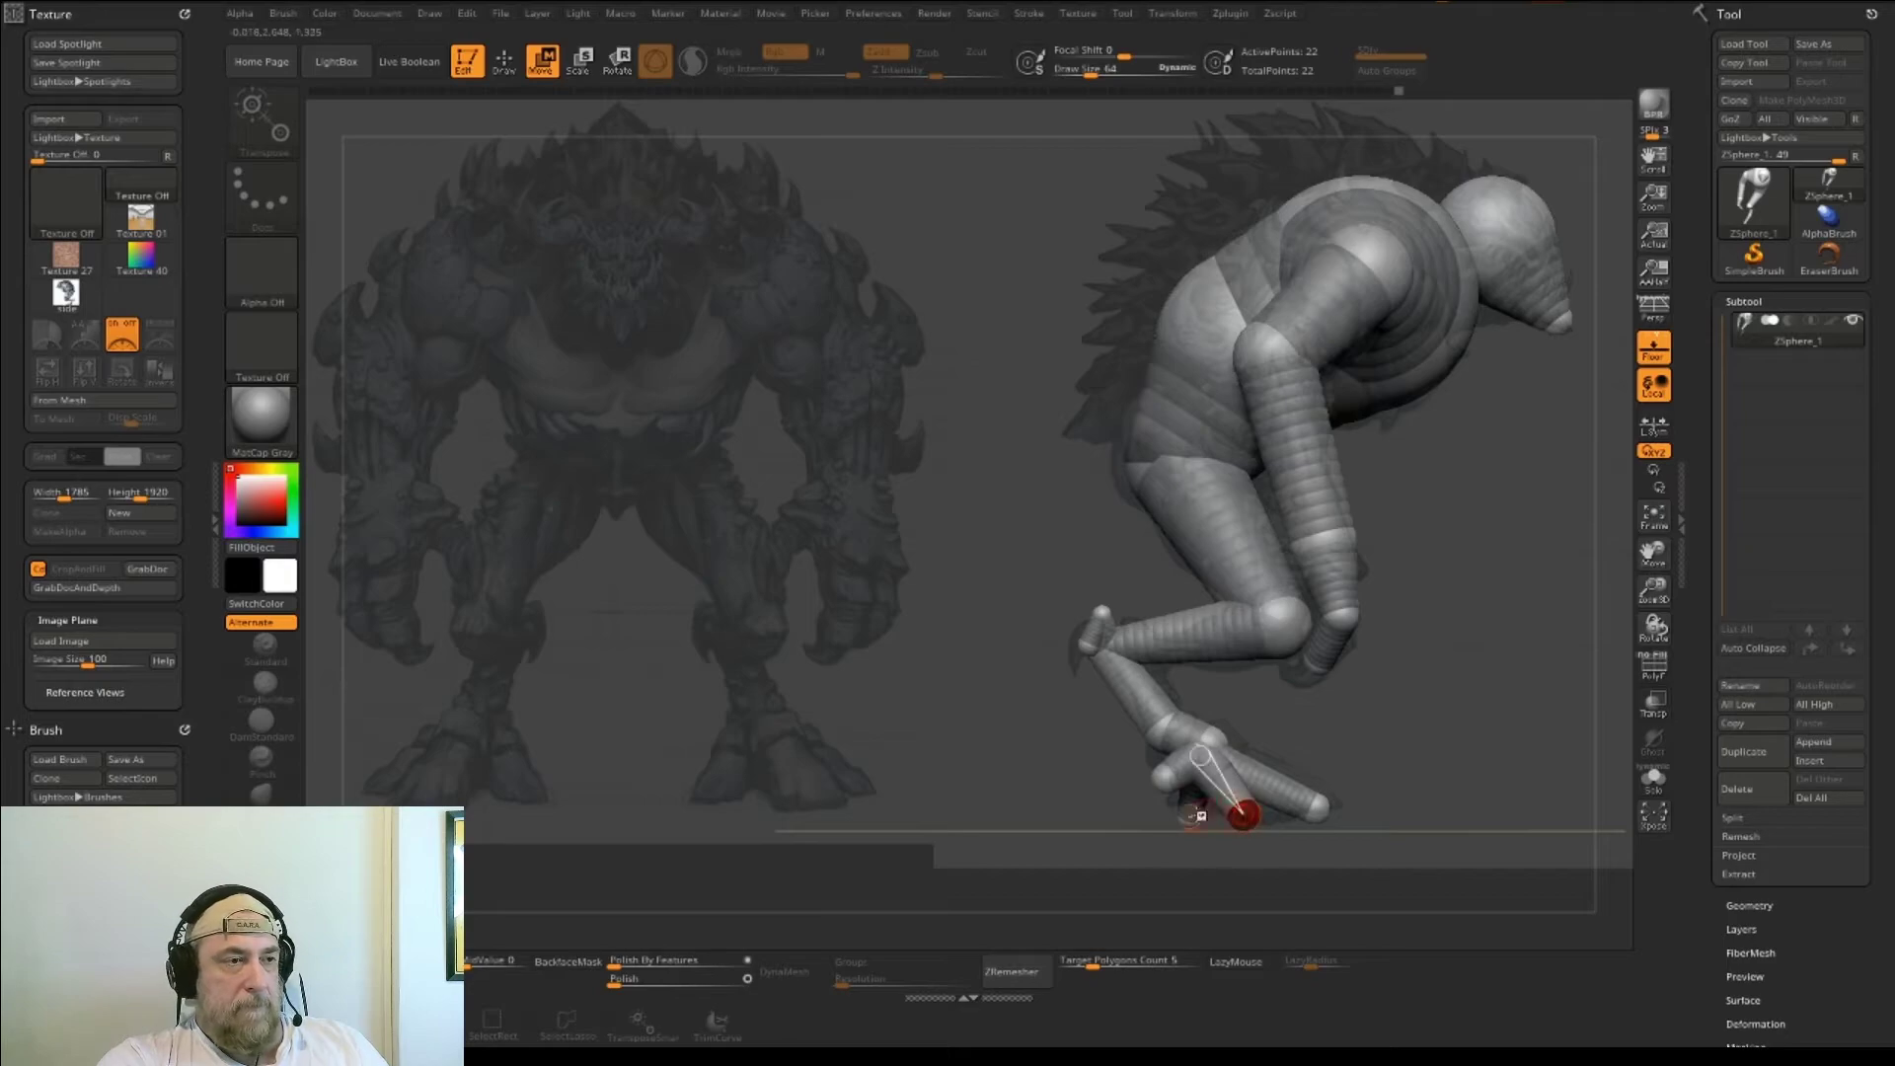
mouse_move(1165, 777)
left_mouse_down()
mouse_move(1183, 789)
mouse_move(1171, 771)
mouse_move(1231, 736)
left_mouse_up()
mouse_move(1090, 656)
left_mouse_down()
mouse_move(1115, 632)
mouse_move(1090, 624)
left_mouse_up()
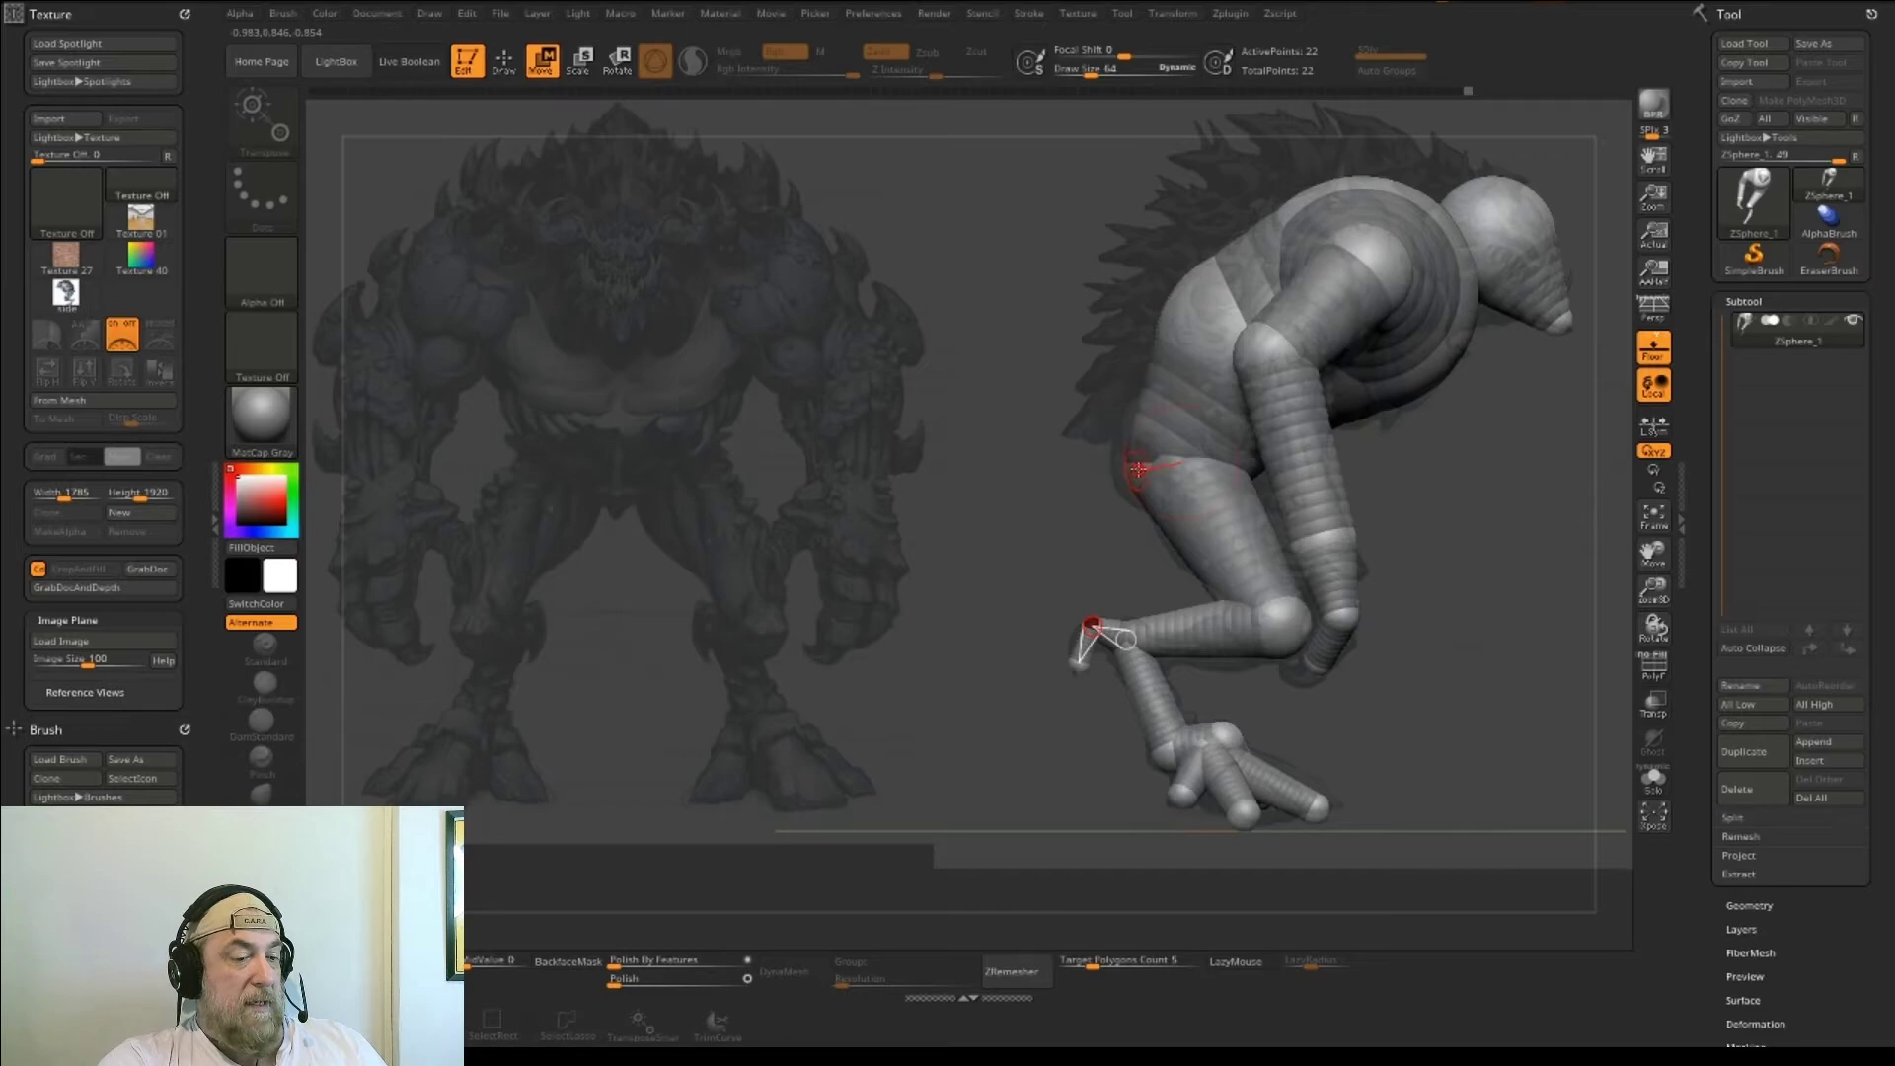
- Preview the adaptive skin at density 2, raise its DynaMesh resolution and leave the preview
left_click_drag(1578, 694, 1493, 657)
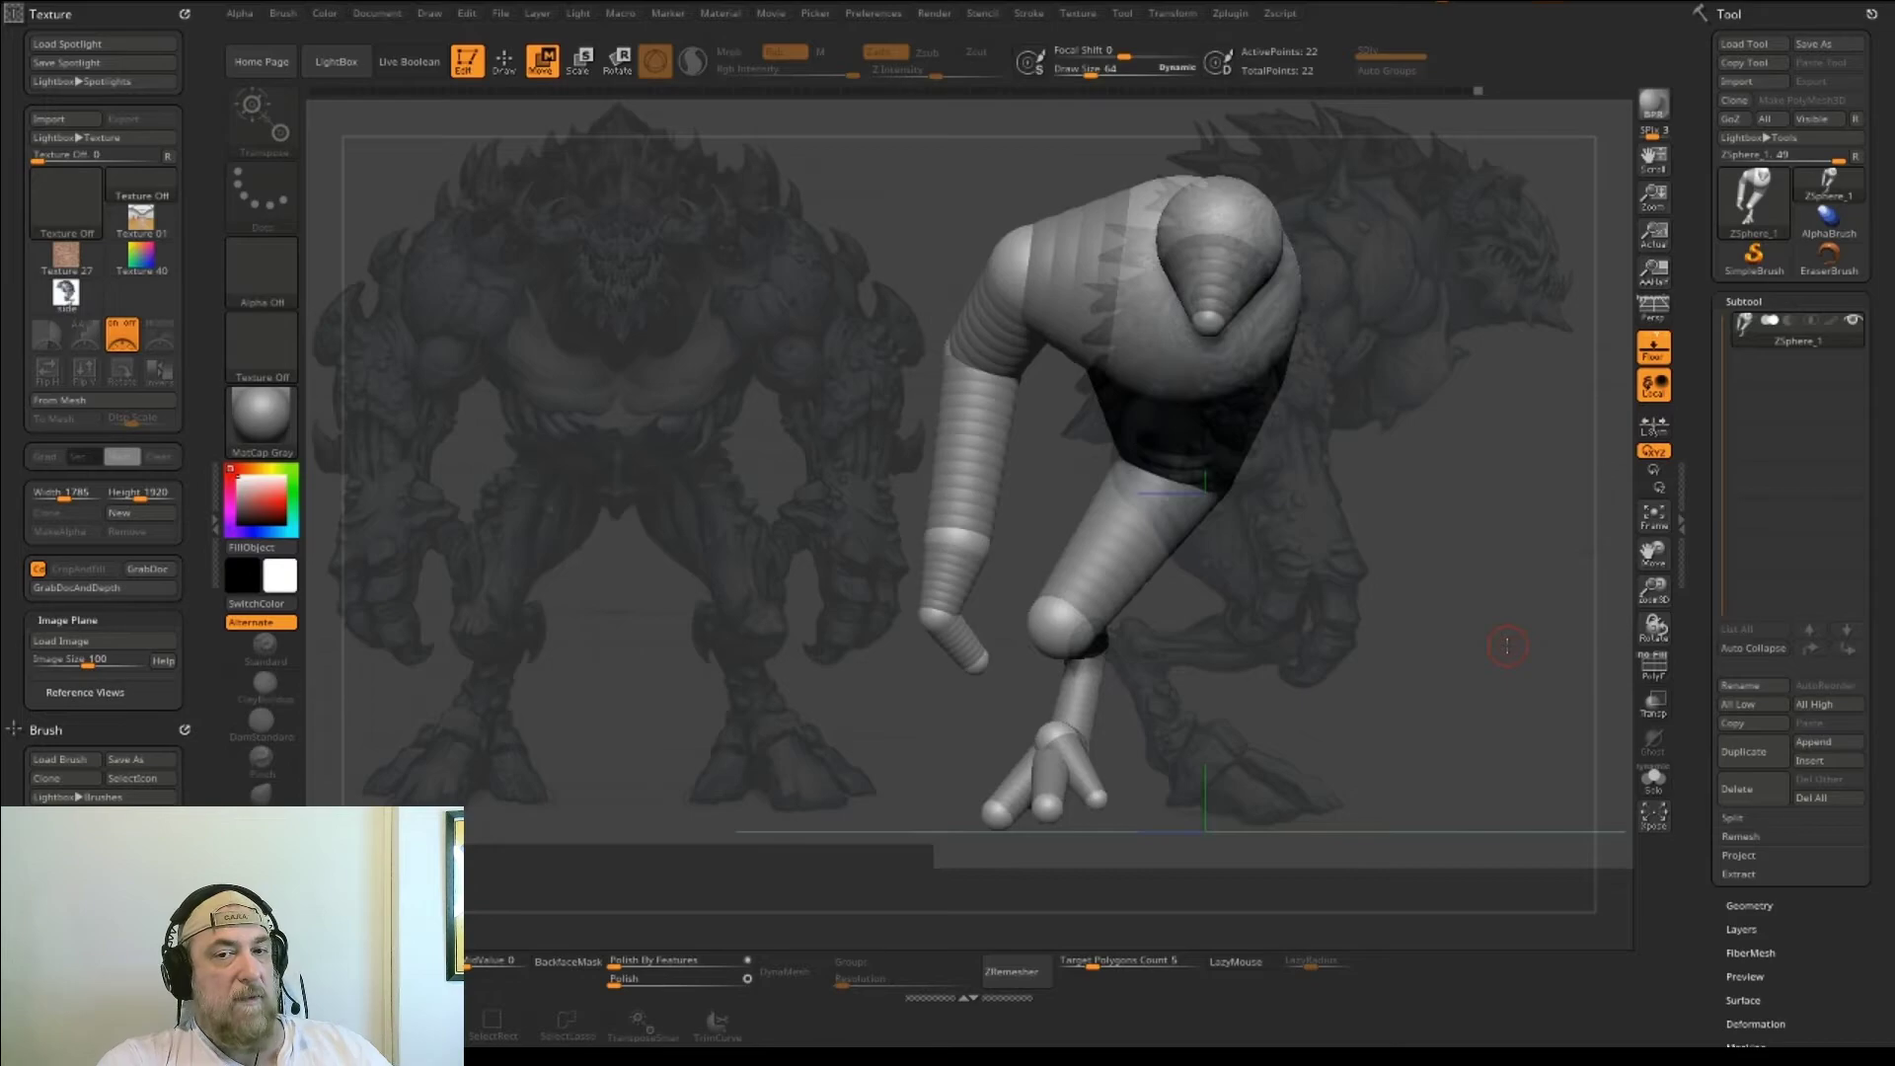
scroll(1811, 801, "down", 5)
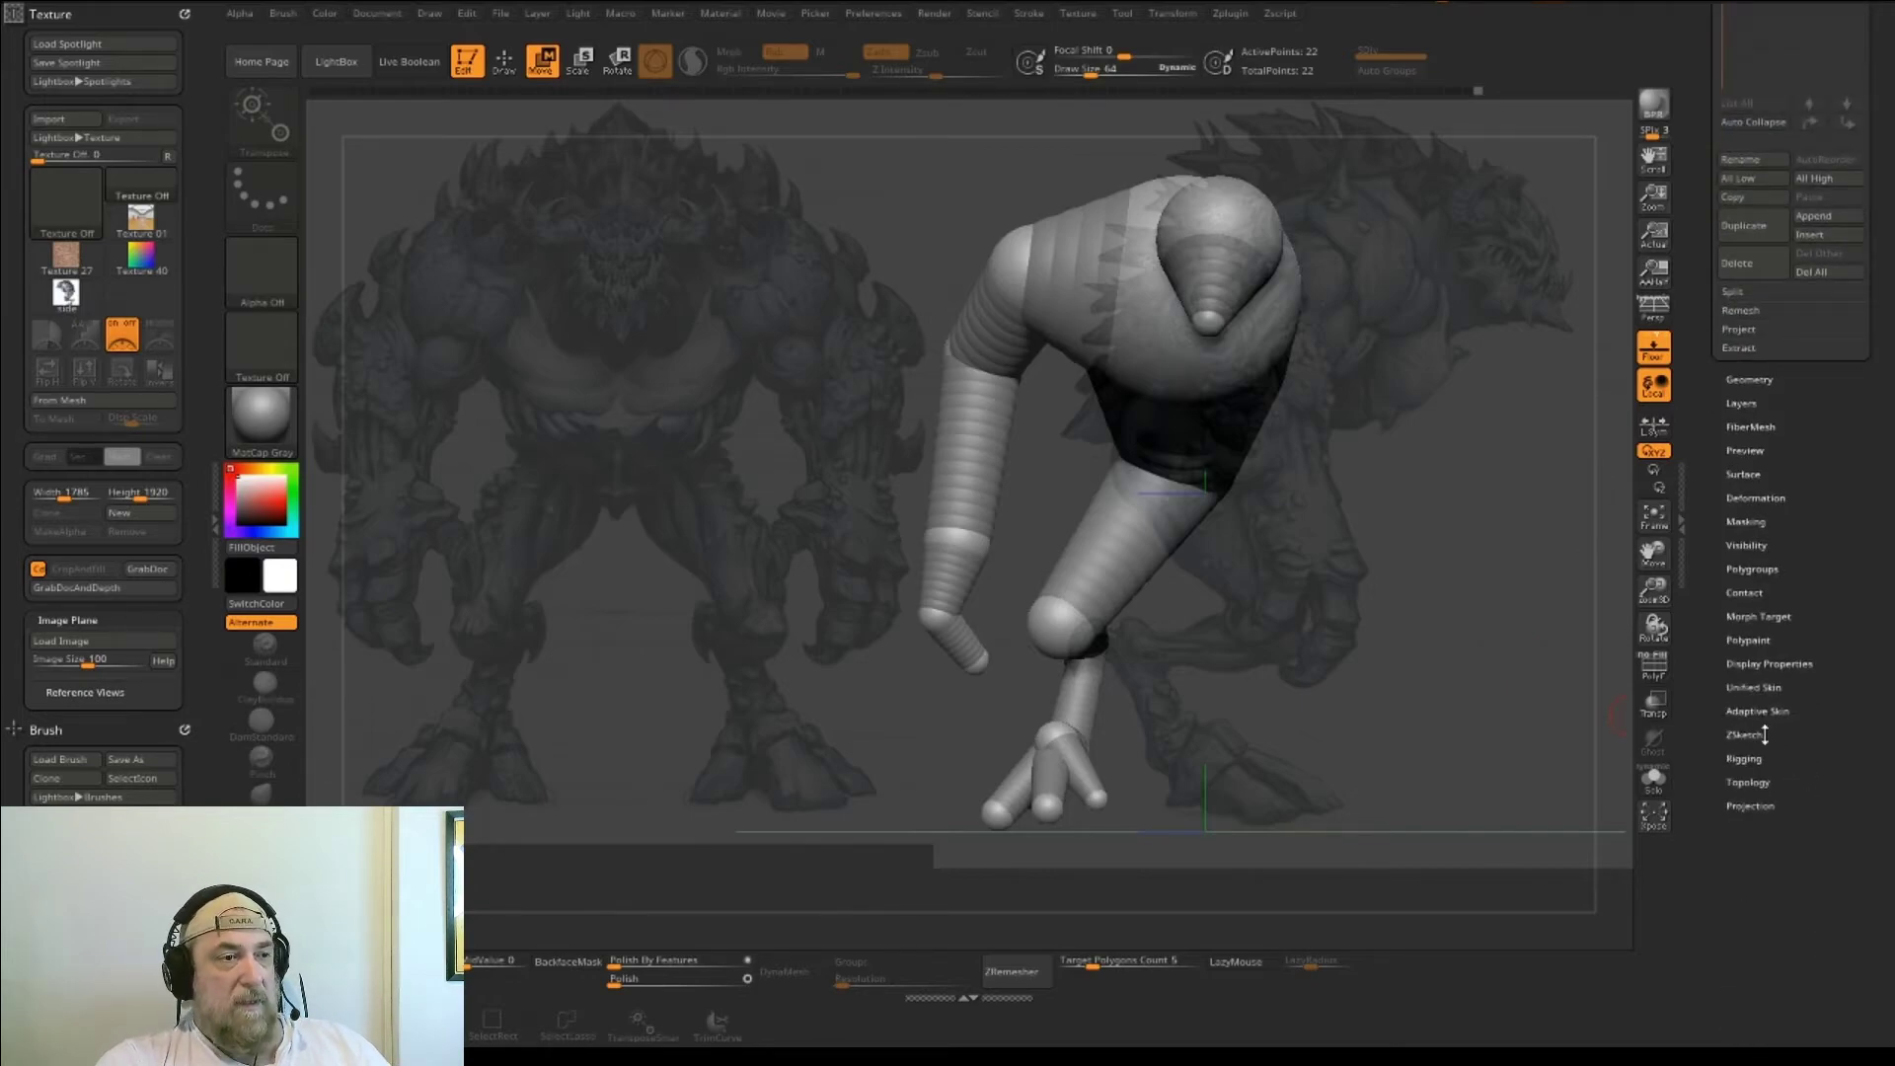
left_click(1759, 711)
left_click(1741, 729)
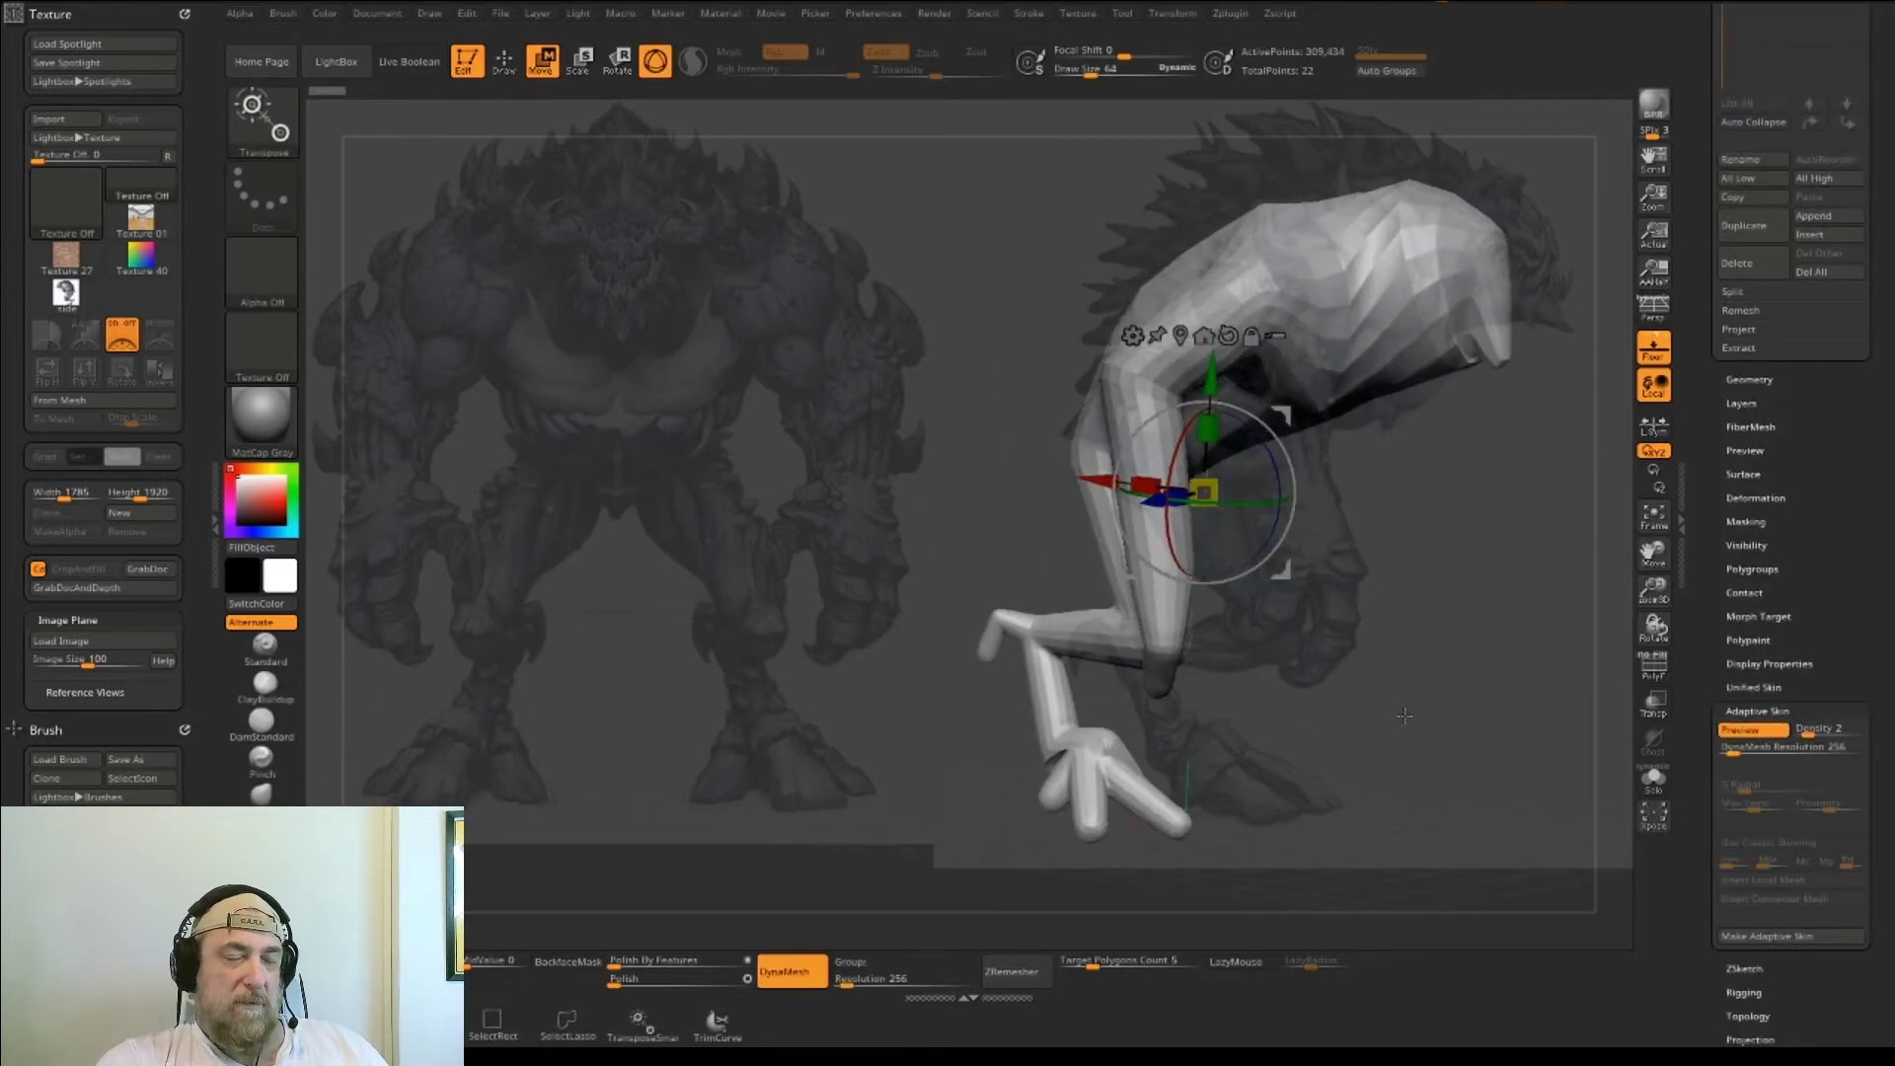
left_click_drag(1402, 715, 1485, 715, "shift")
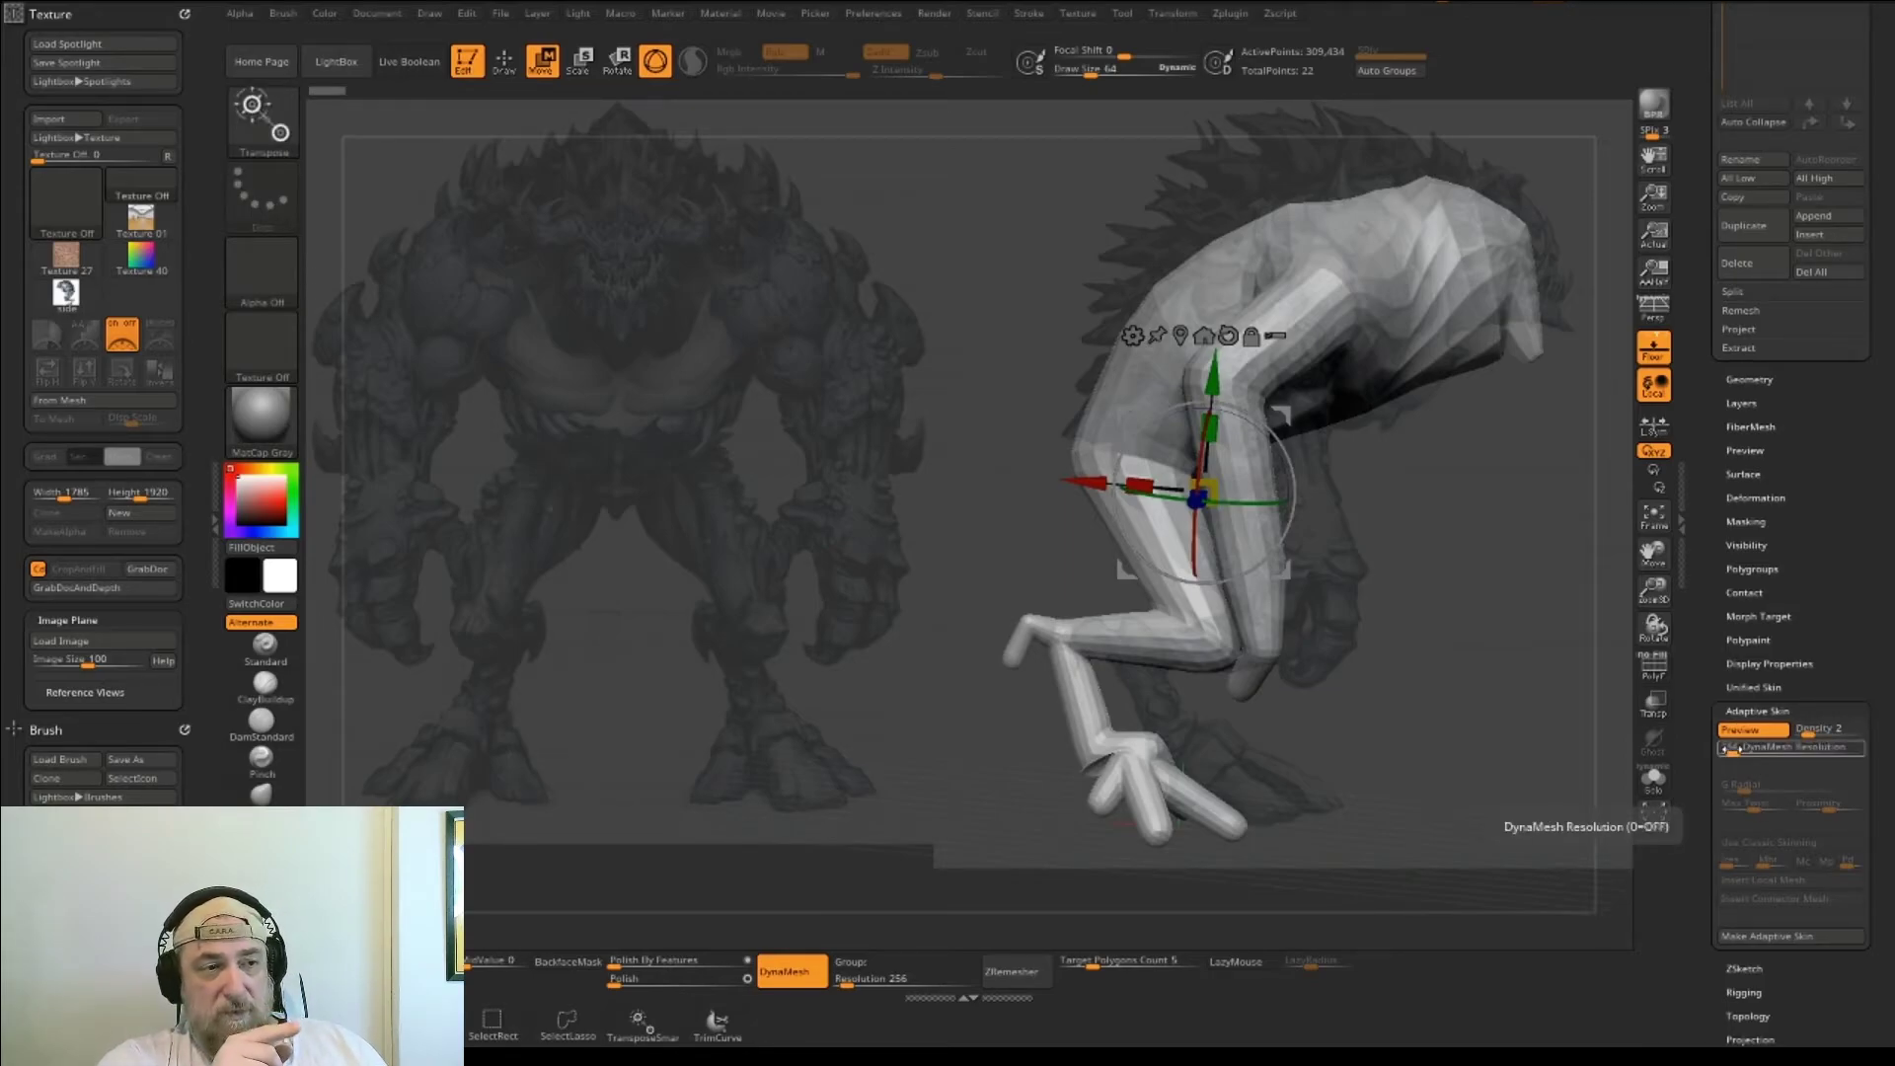
left_click_drag(1755, 756, 1764, 756)
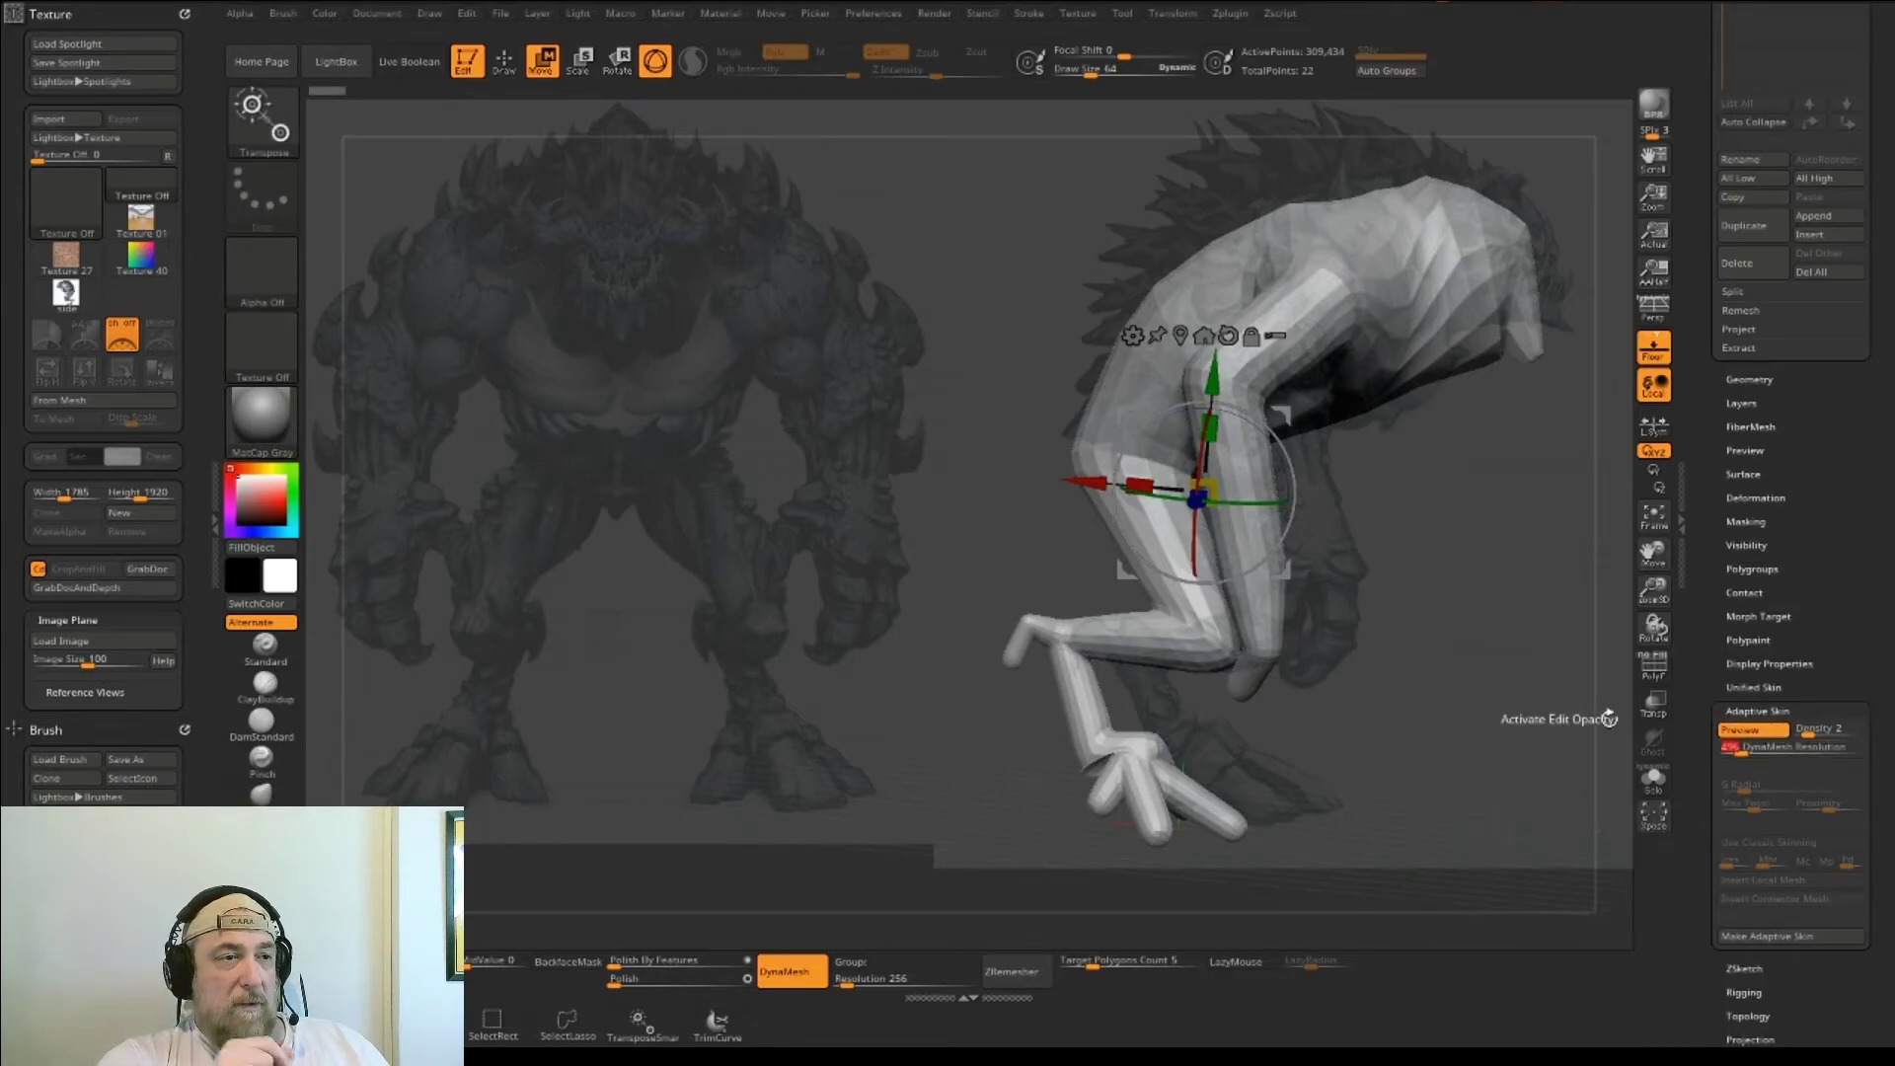
left_click(1747, 729)
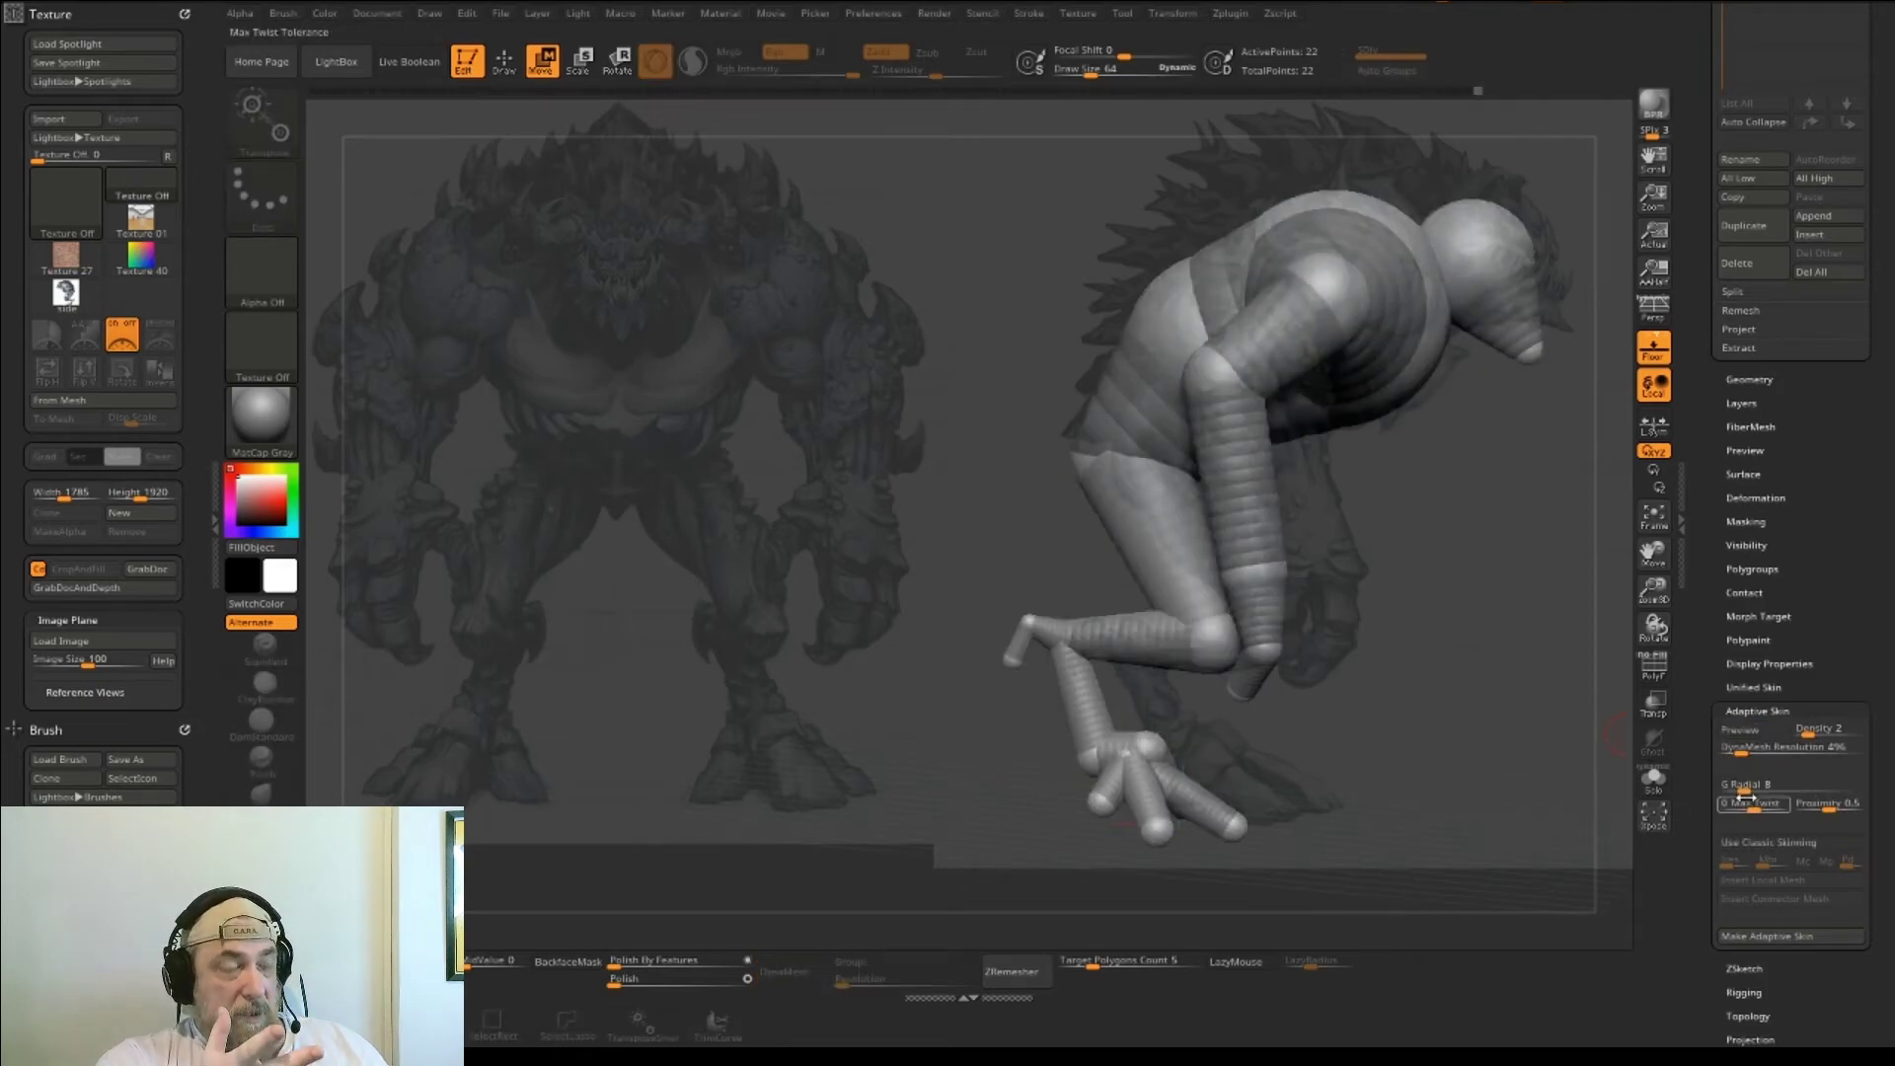
- Set the adaptive skin to density 4 and DynaMesh resolution 336, inspect the preview and return to the ZSpheres
left_click_drag(1741, 748, 1827, 731)
key("Return")
key("a")
left_click_drag(1480, 592, 1457, 555)
left_click_drag(1418, 779, 1387, 771)
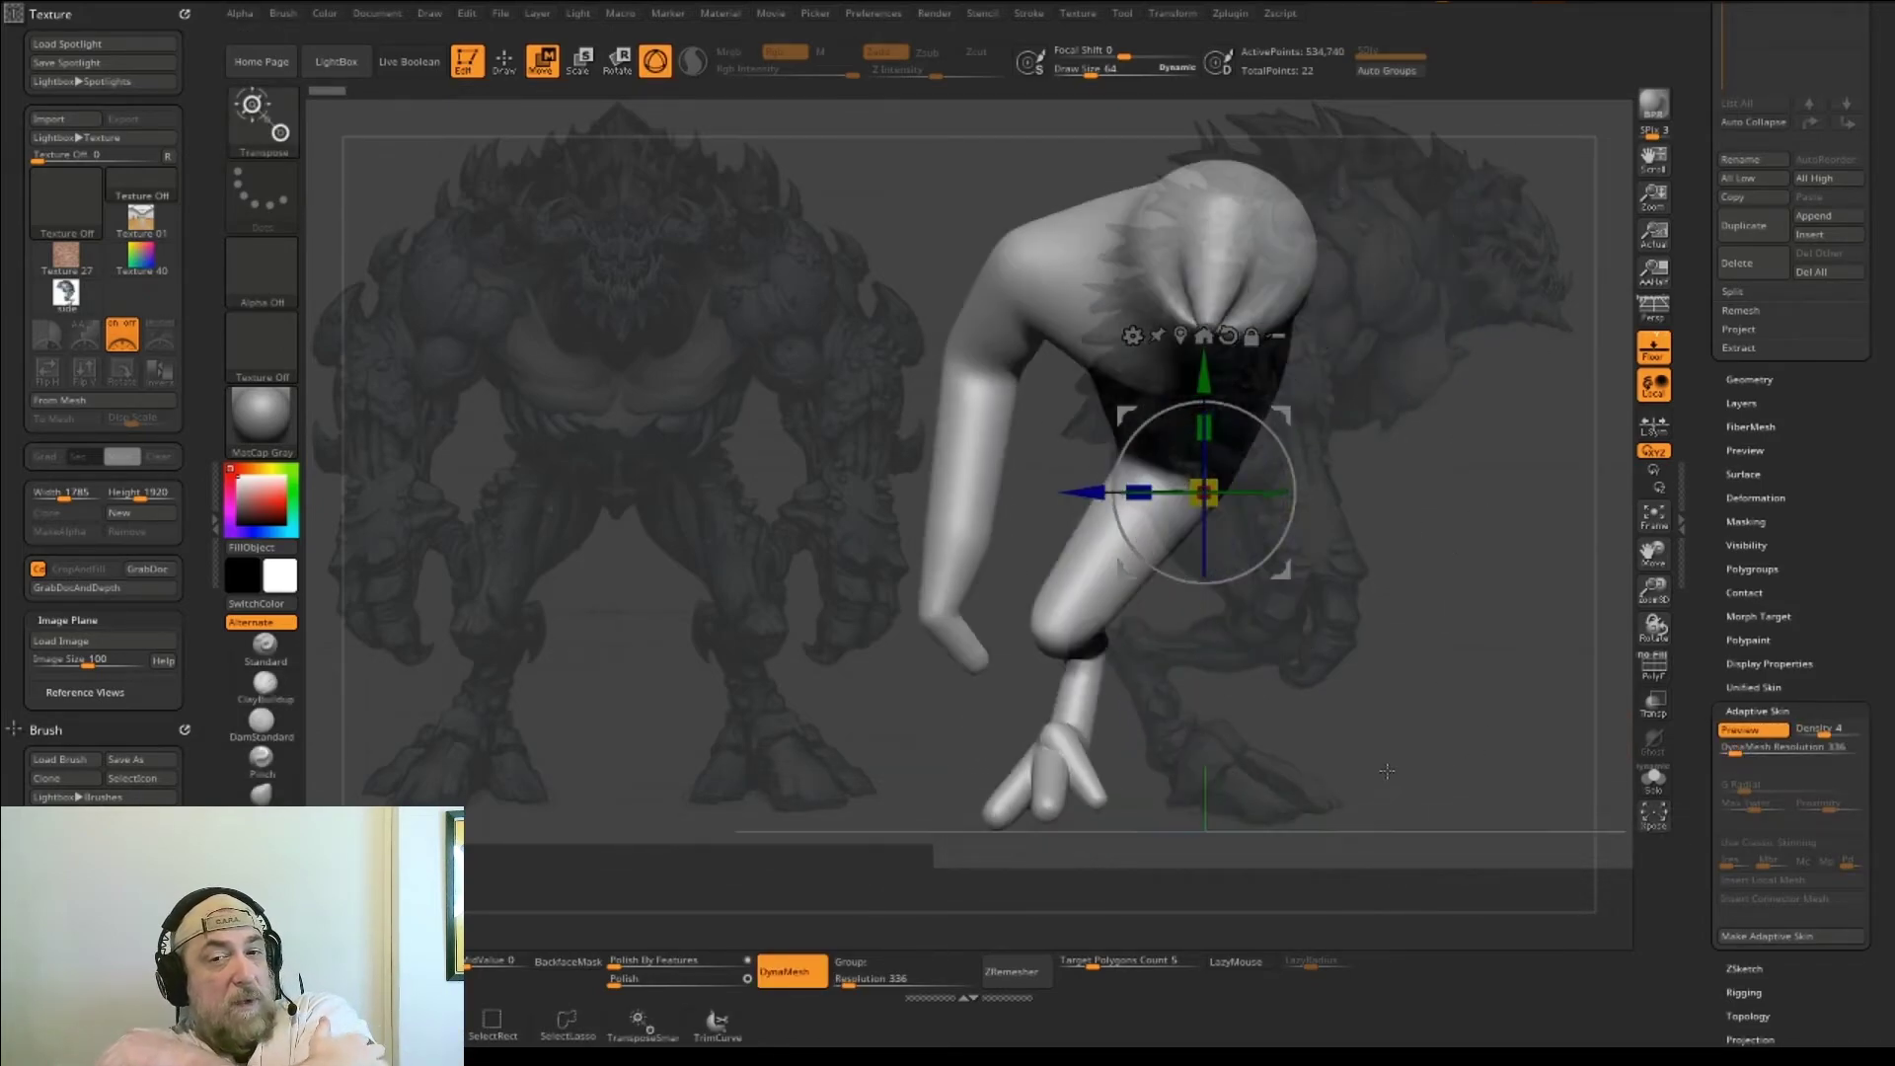
left_click(1717, 728)
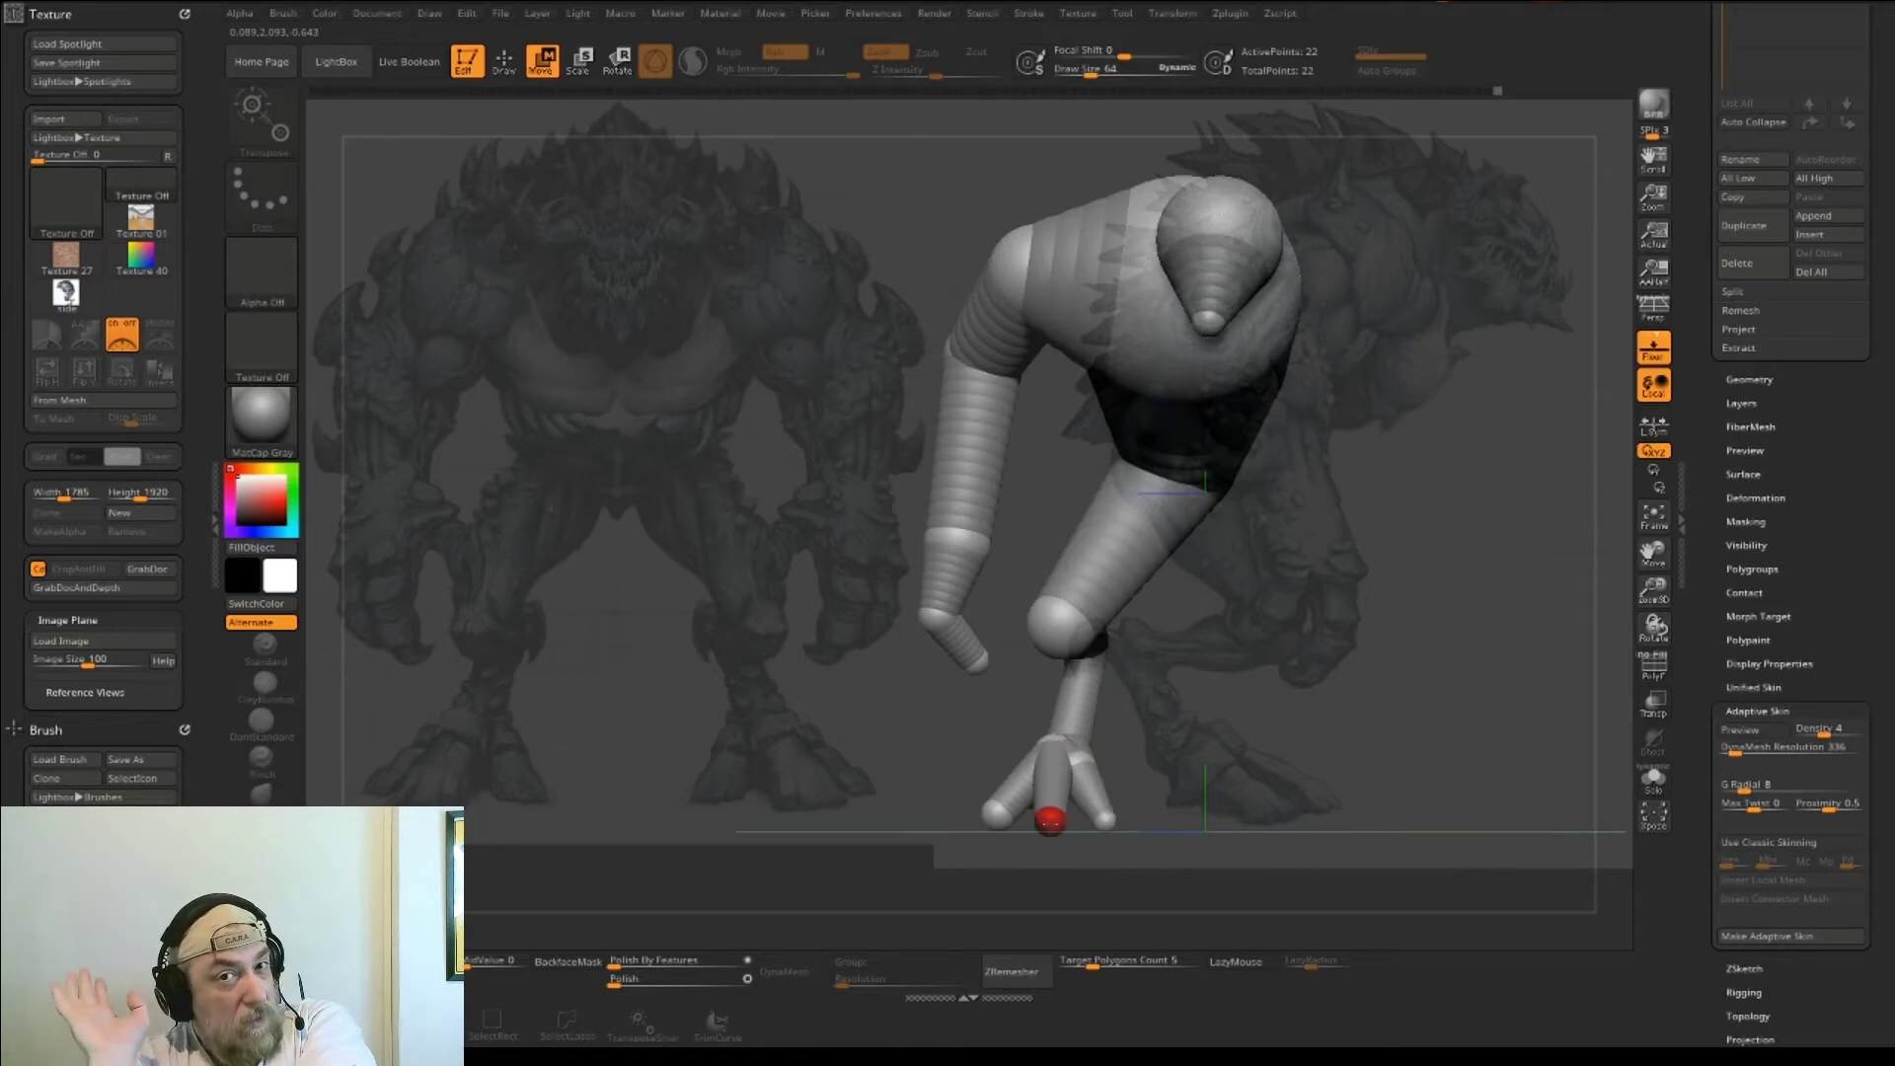
- Spread the toe ZSpheres farther apart and reposition the foot's base, working from the front and above
left_click_drag(1142, 747, 1214, 750)
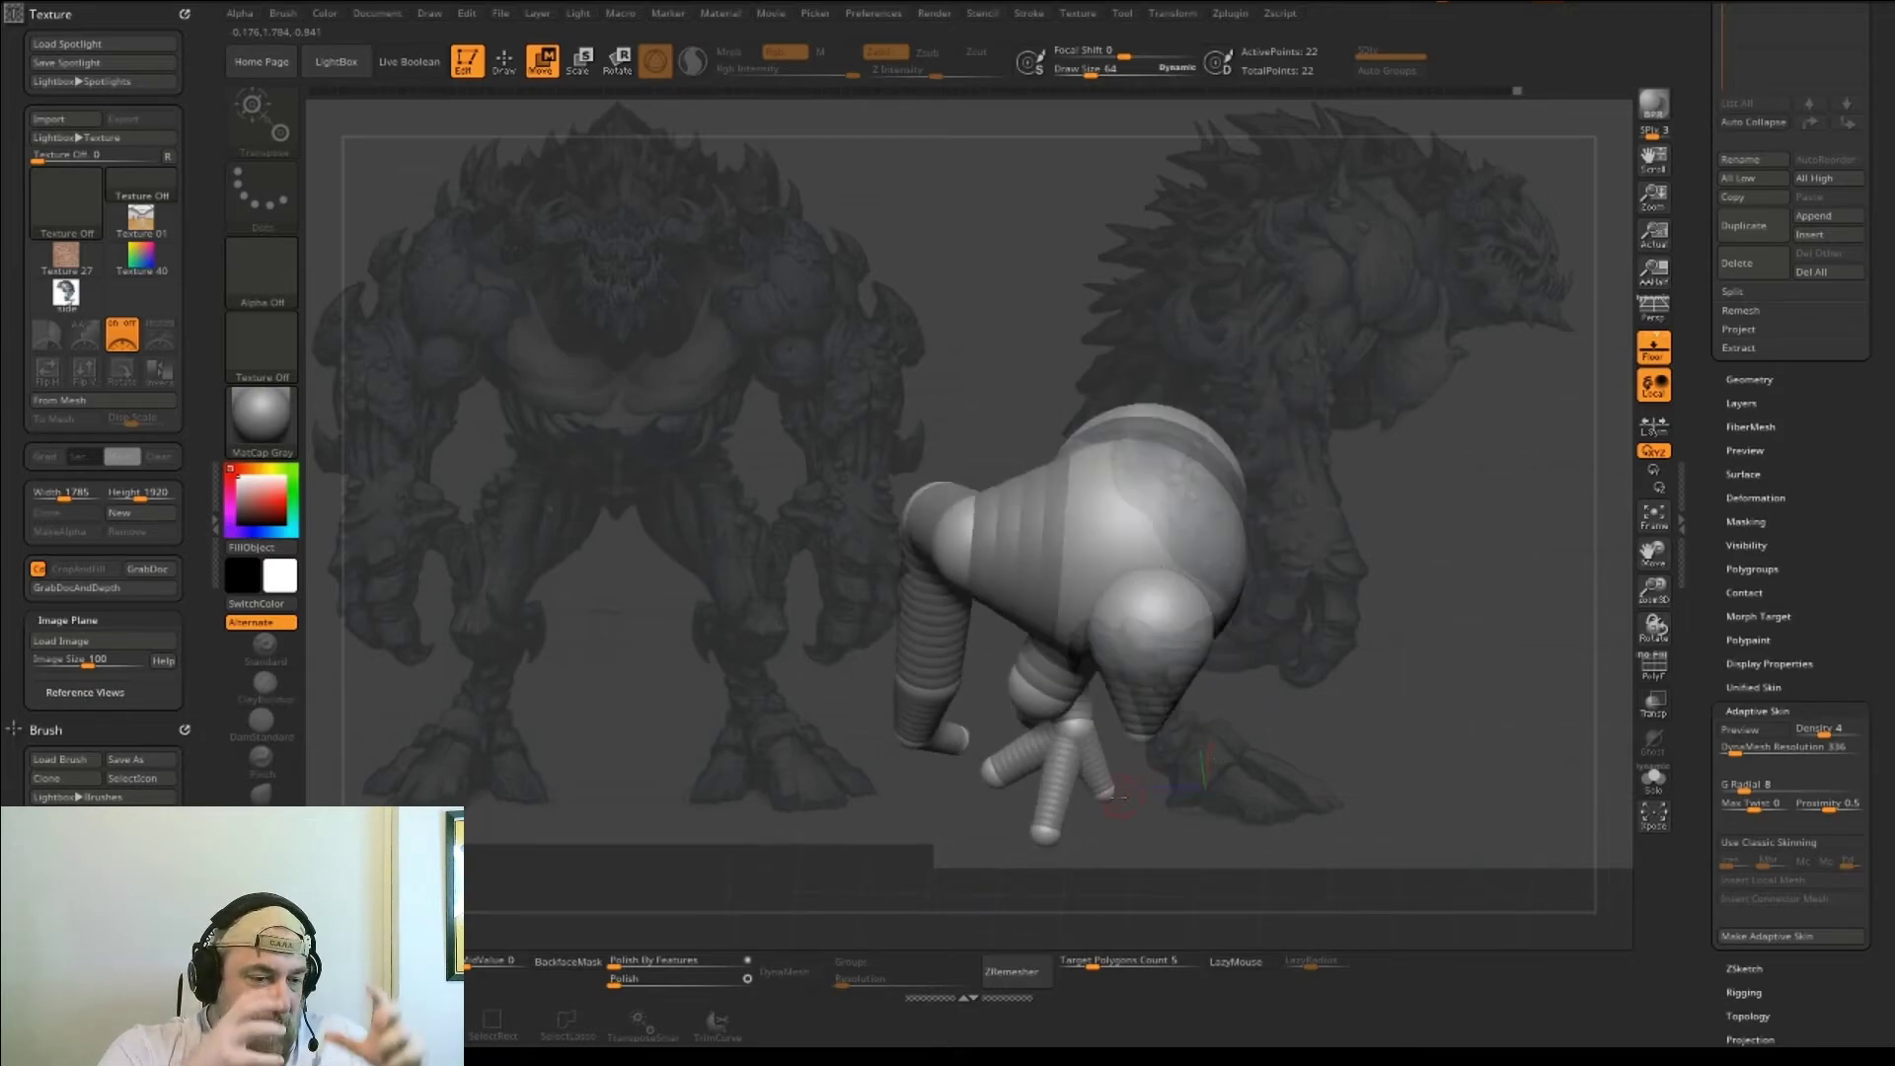
left_click_drag(1069, 790, 1051, 713)
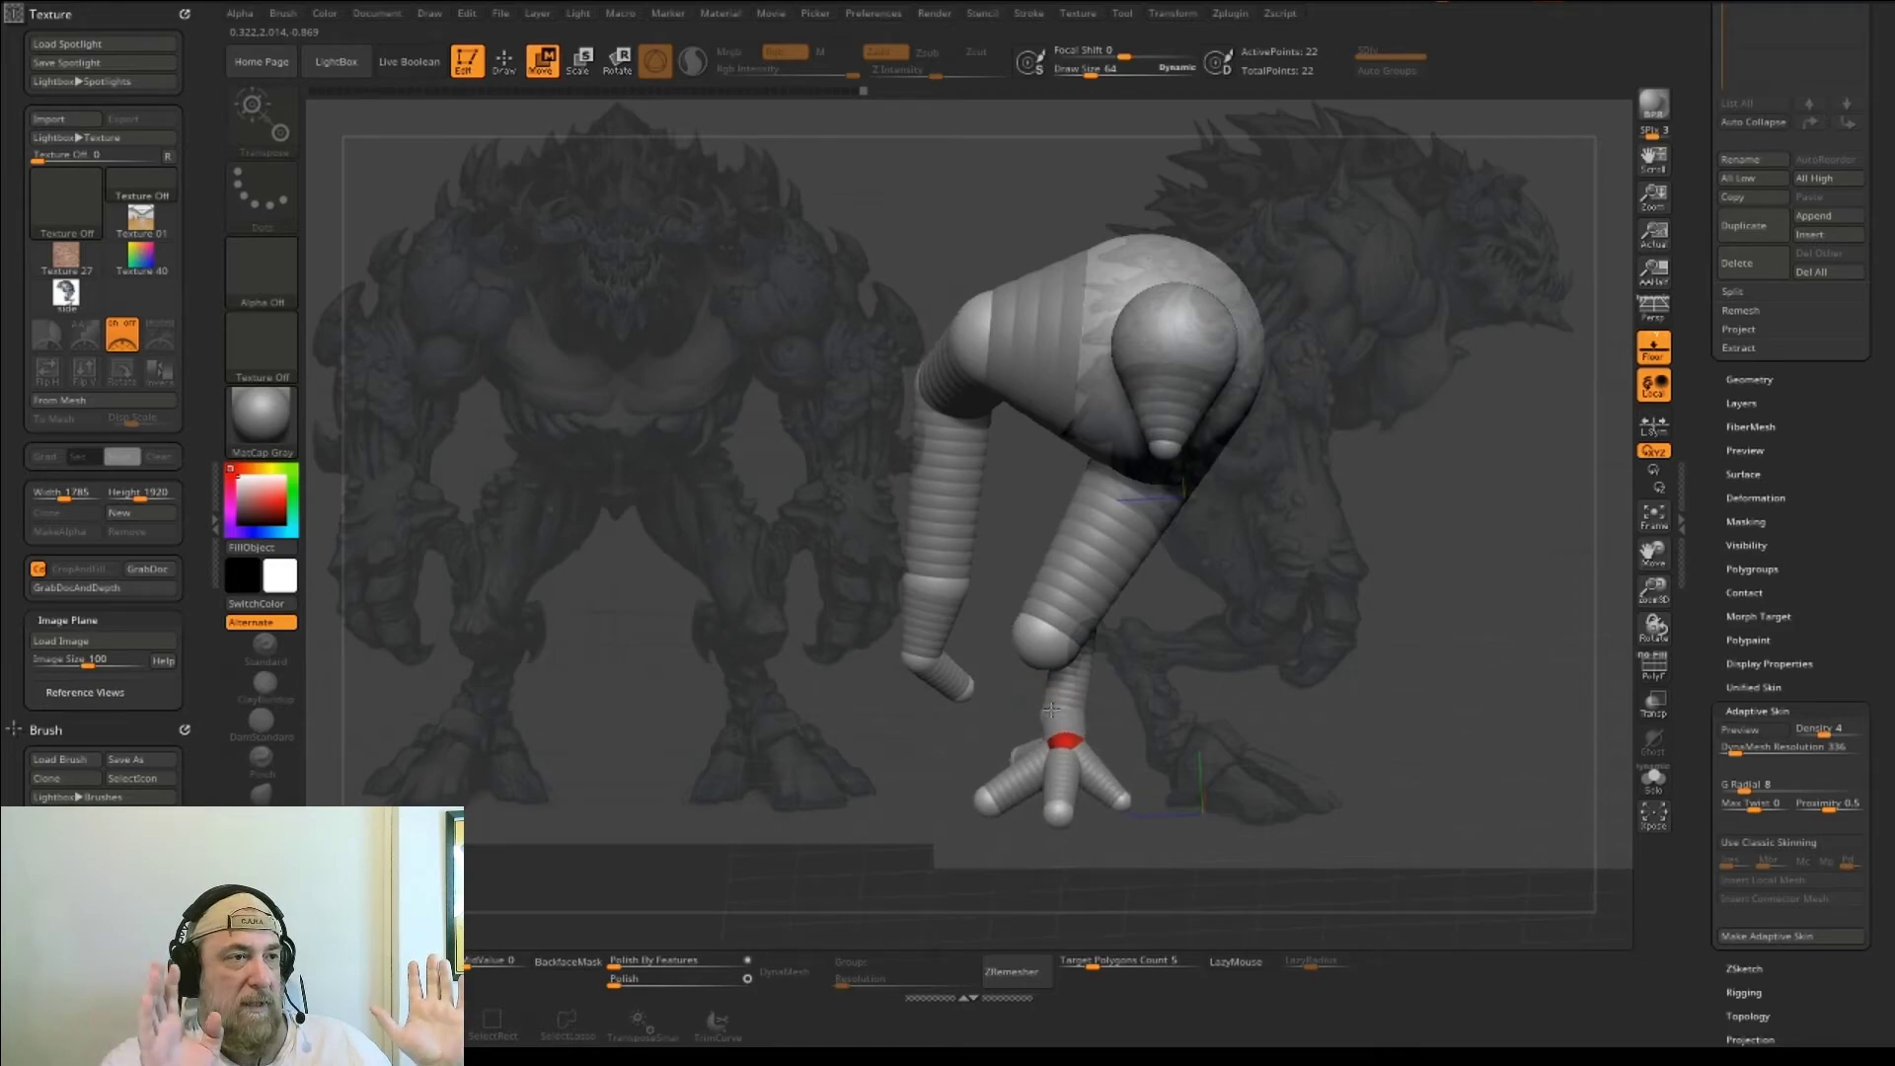
left_click_drag(1174, 730, 1318, 715)
mouse_move(1224, 755)
left_mouse_down()
mouse_move(1152, 767)
mouse_move(1213, 765)
left_mouse_up()
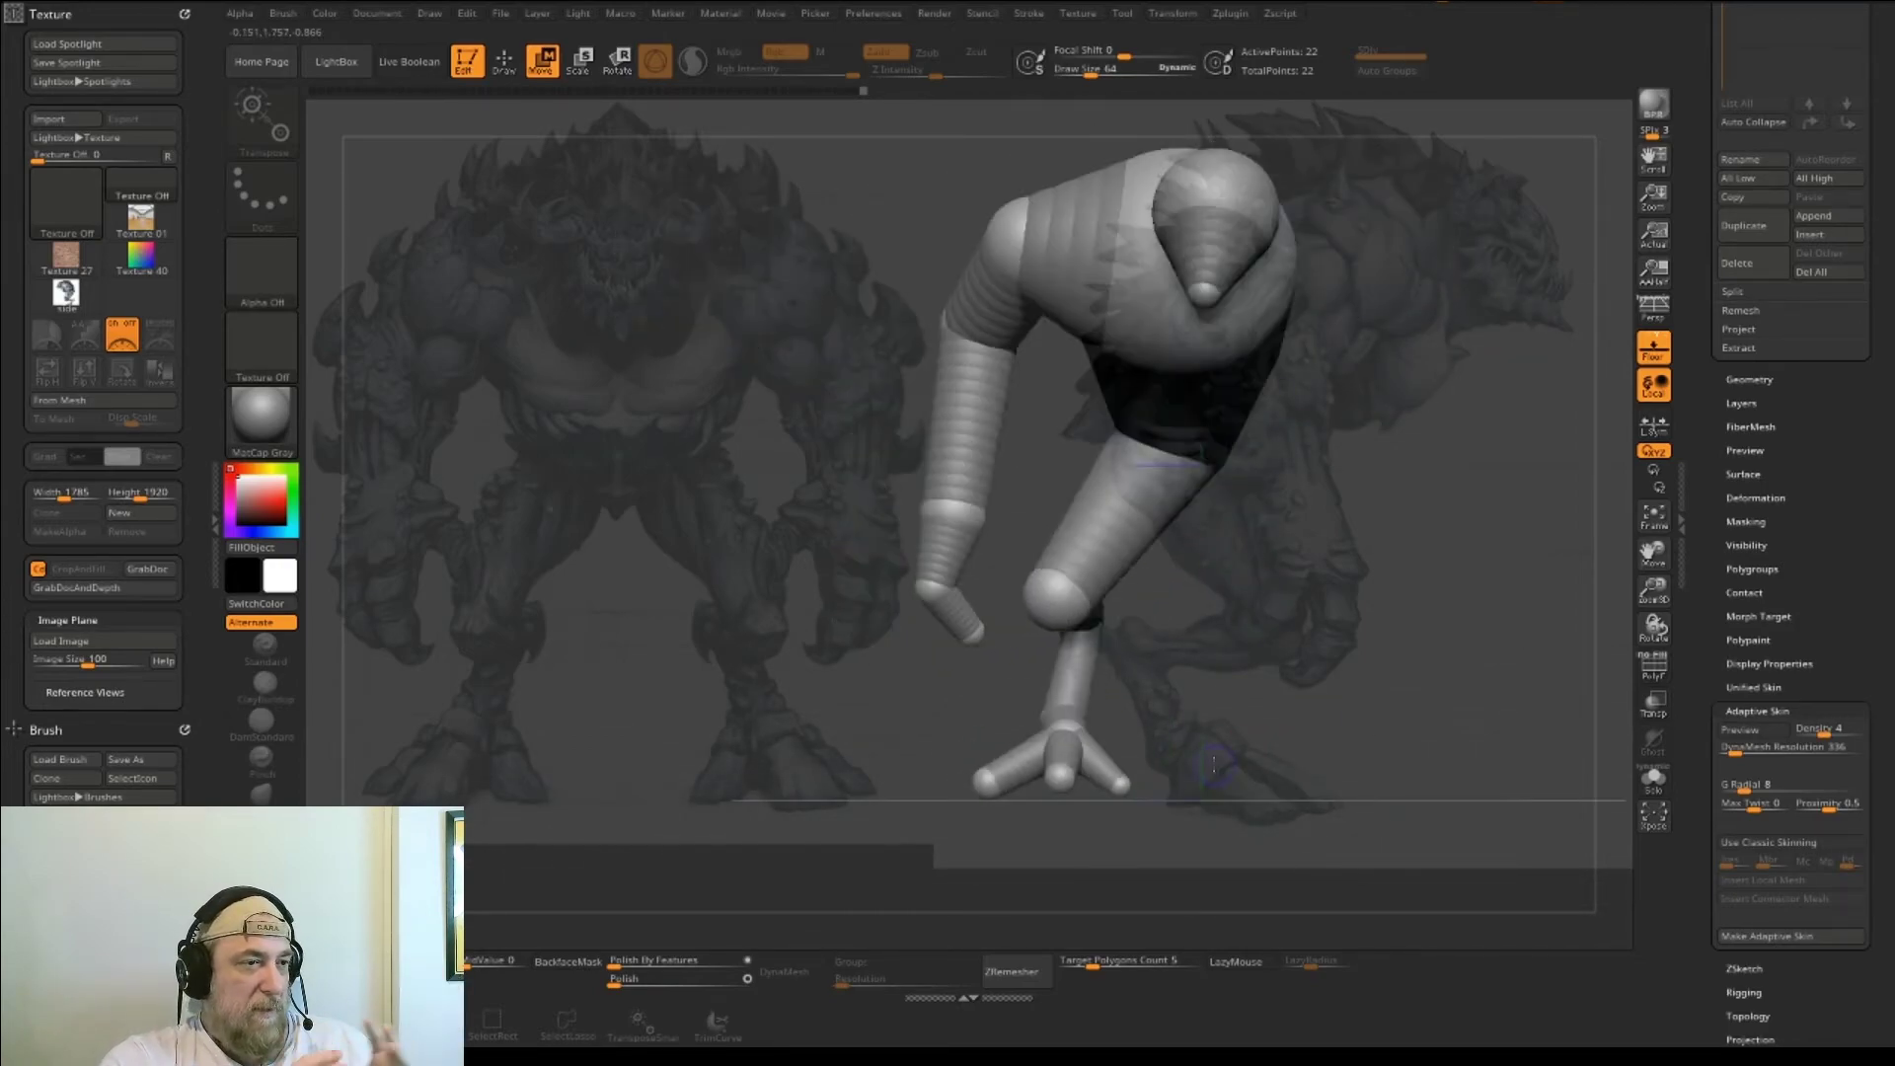
- Add ZSpheres on the inner side of the wrist and pull the end one down to form the thumb
left_click_drag(855, 650, 977, 647, "alt")
key("q")
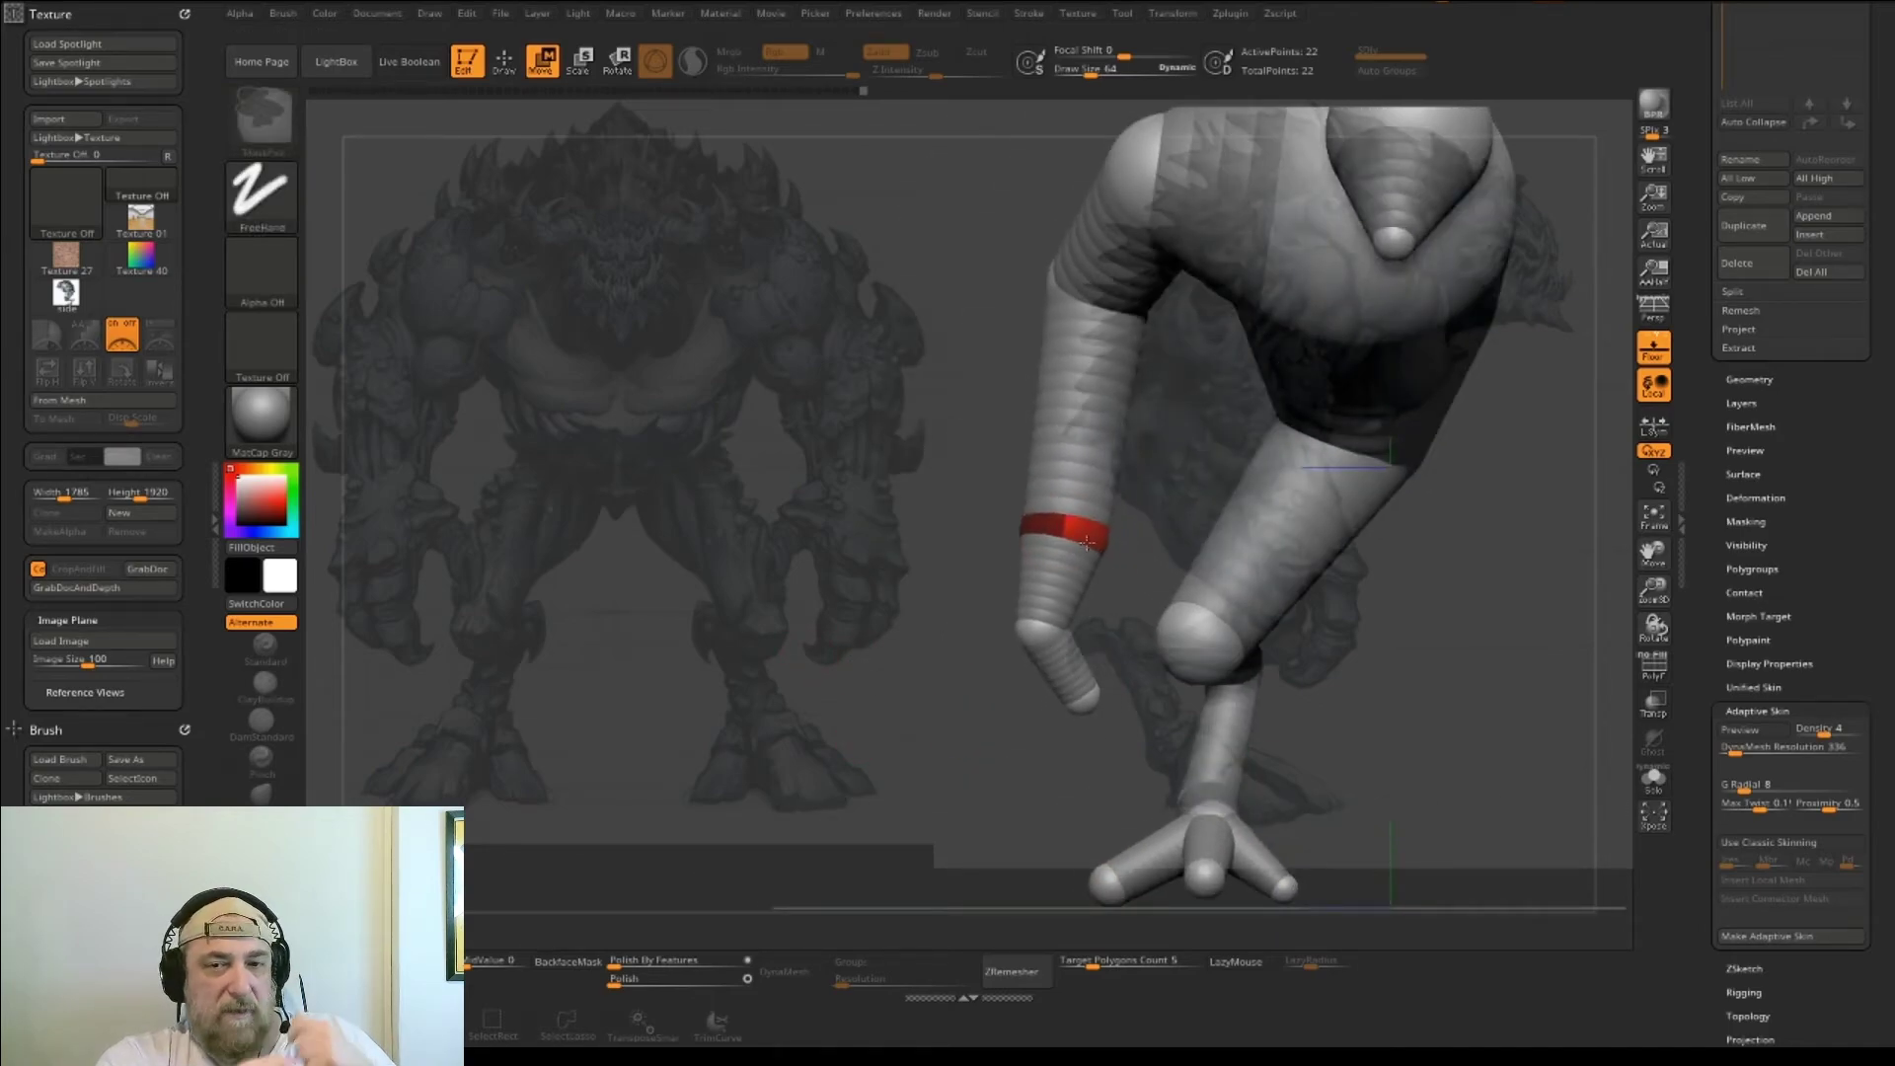
key("w")
key("q")
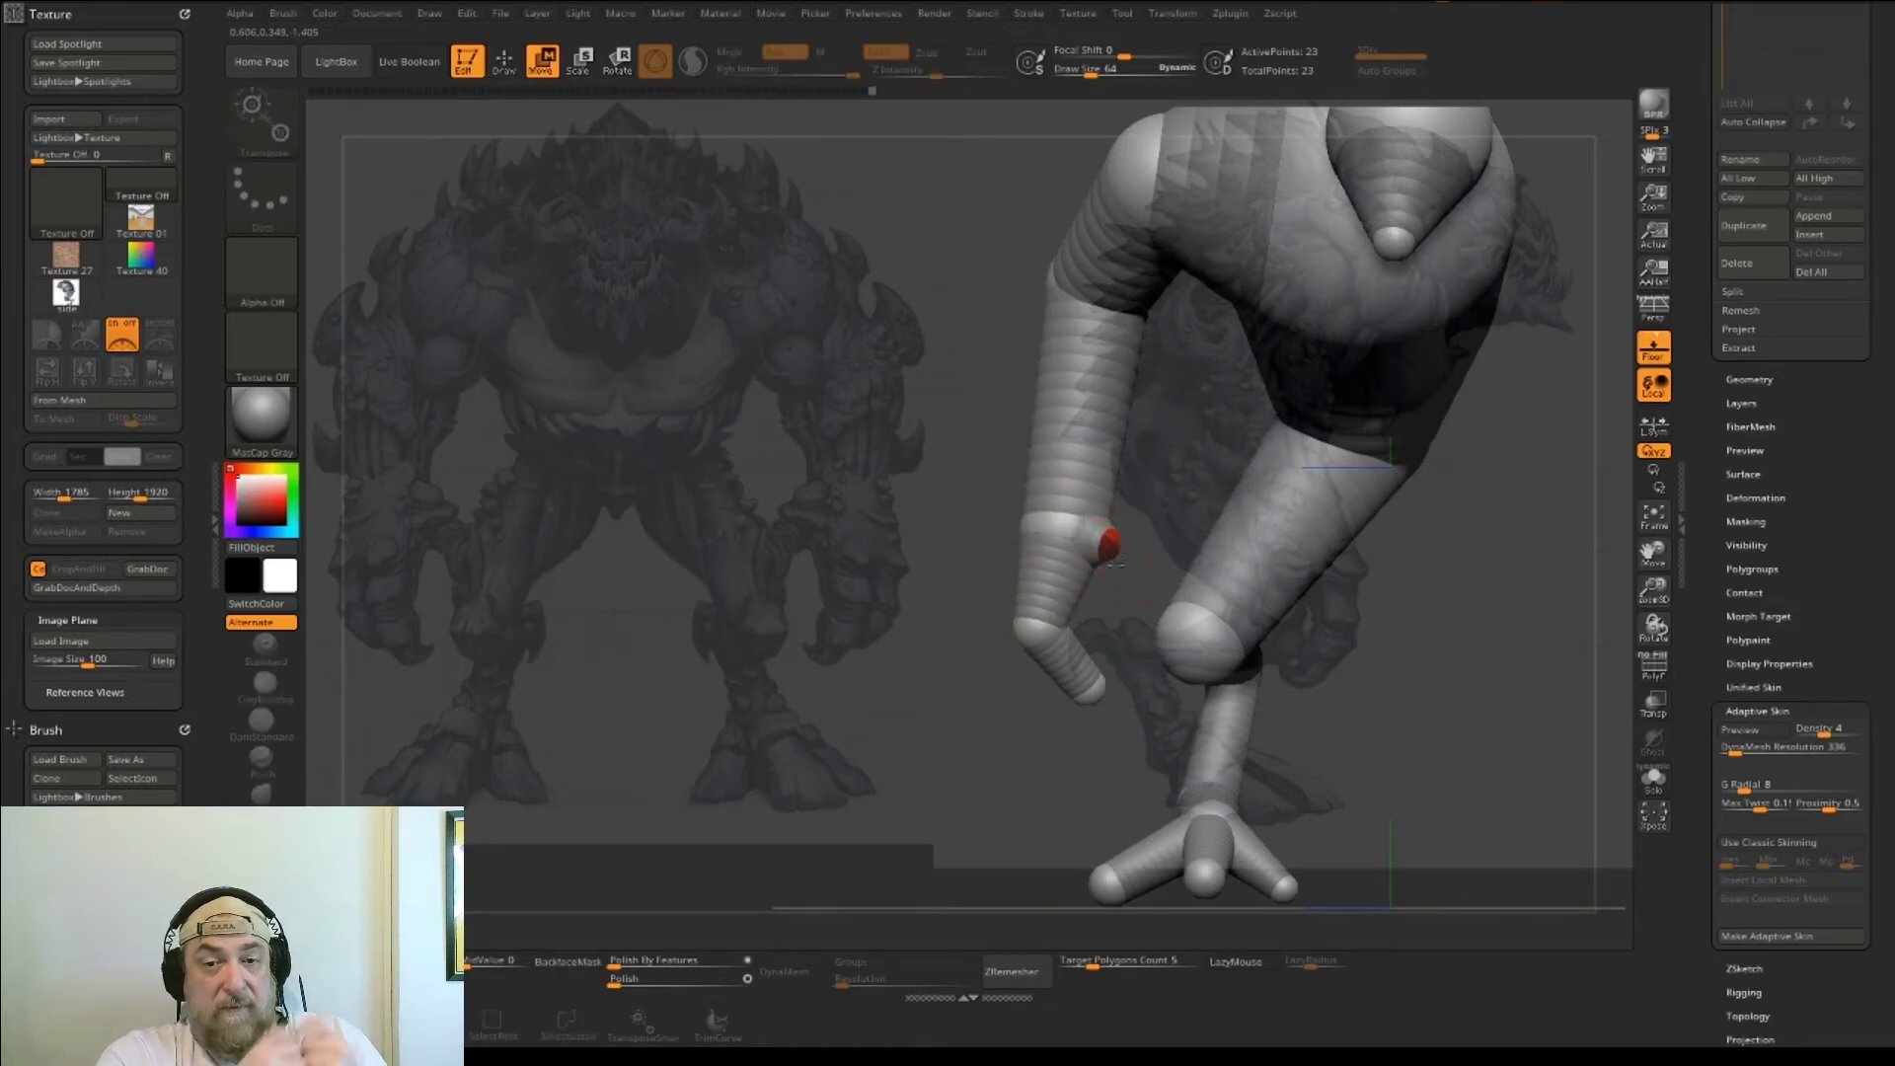
left_click(1125, 556)
key("w")
left_click_drag(1121, 556, 1142, 614)
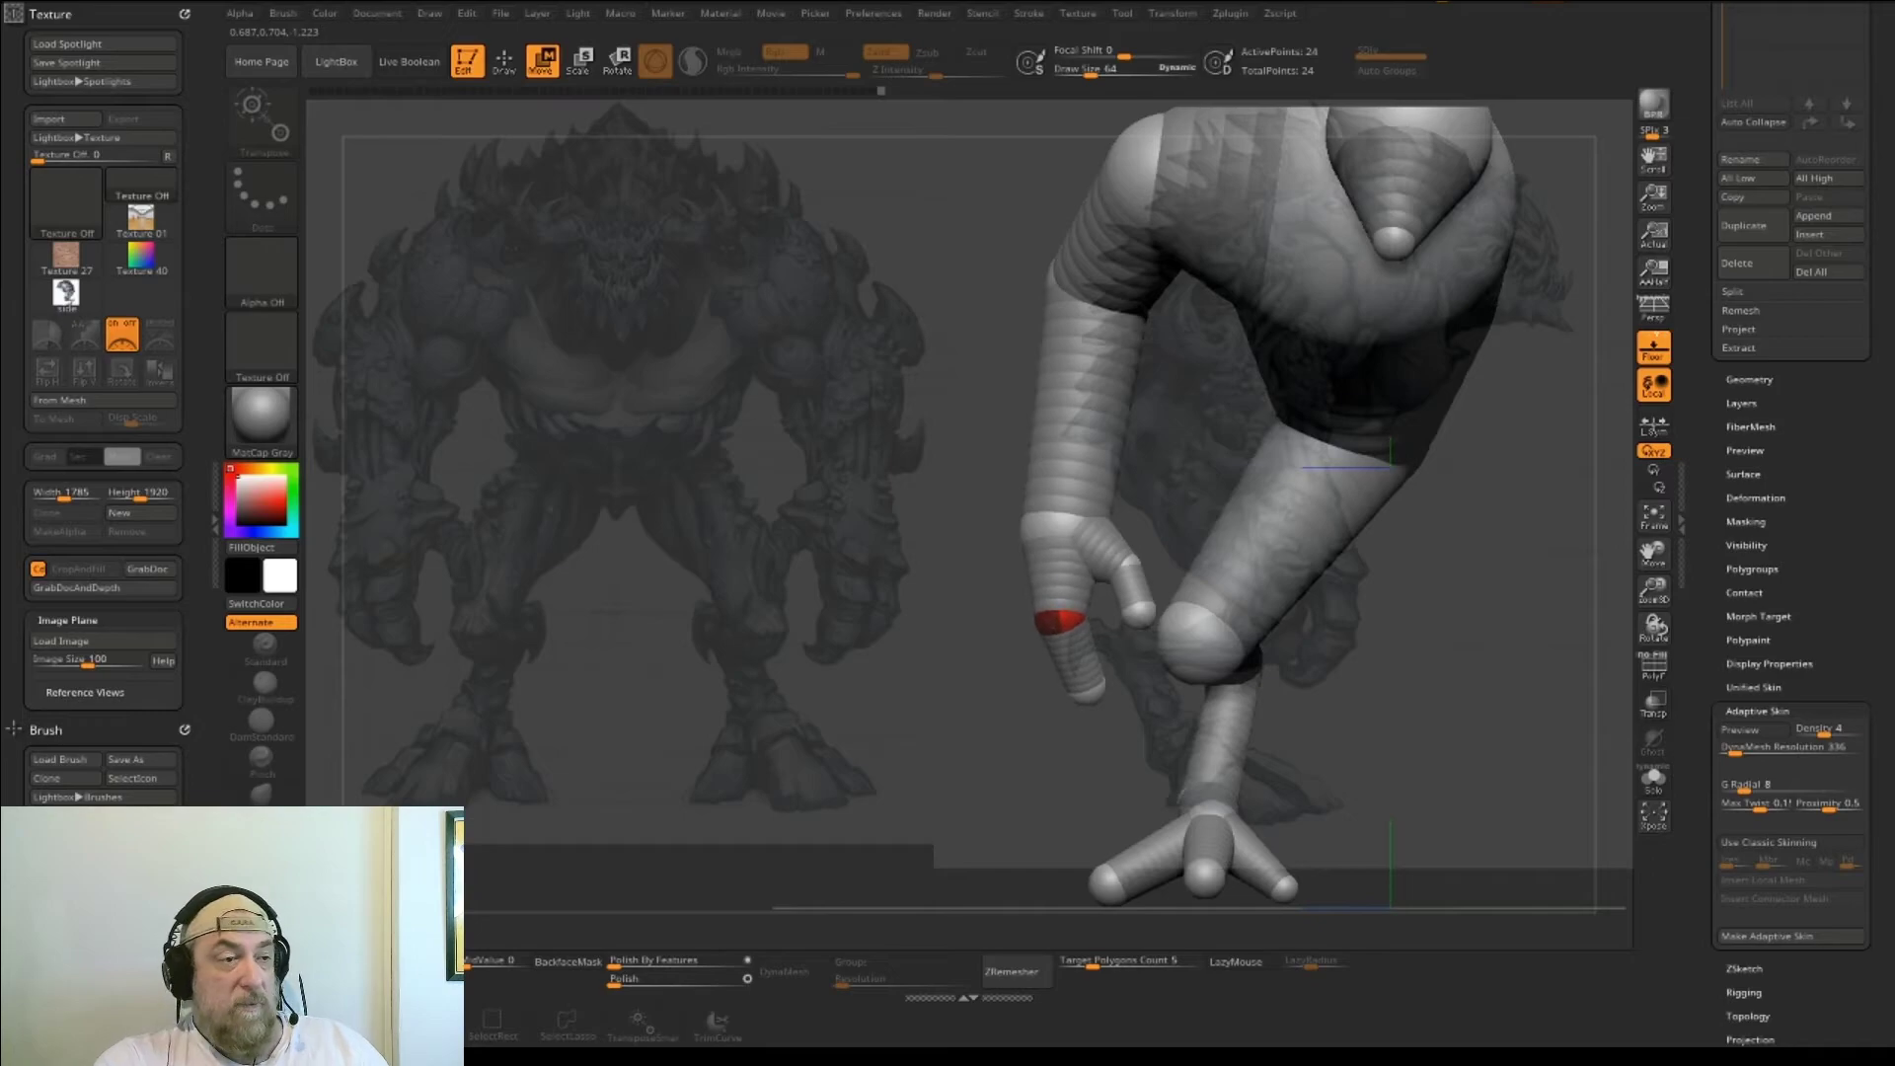
- Shift the first finger's knuckle outward and build a second finger from the wrist with two ZSpheres, a knuckle and a tip
left_click_drag(1051, 634, 1025, 659)
left_click_drag(923, 715, 1075, 681)
key("q")
left_click(980, 546)
key("w")
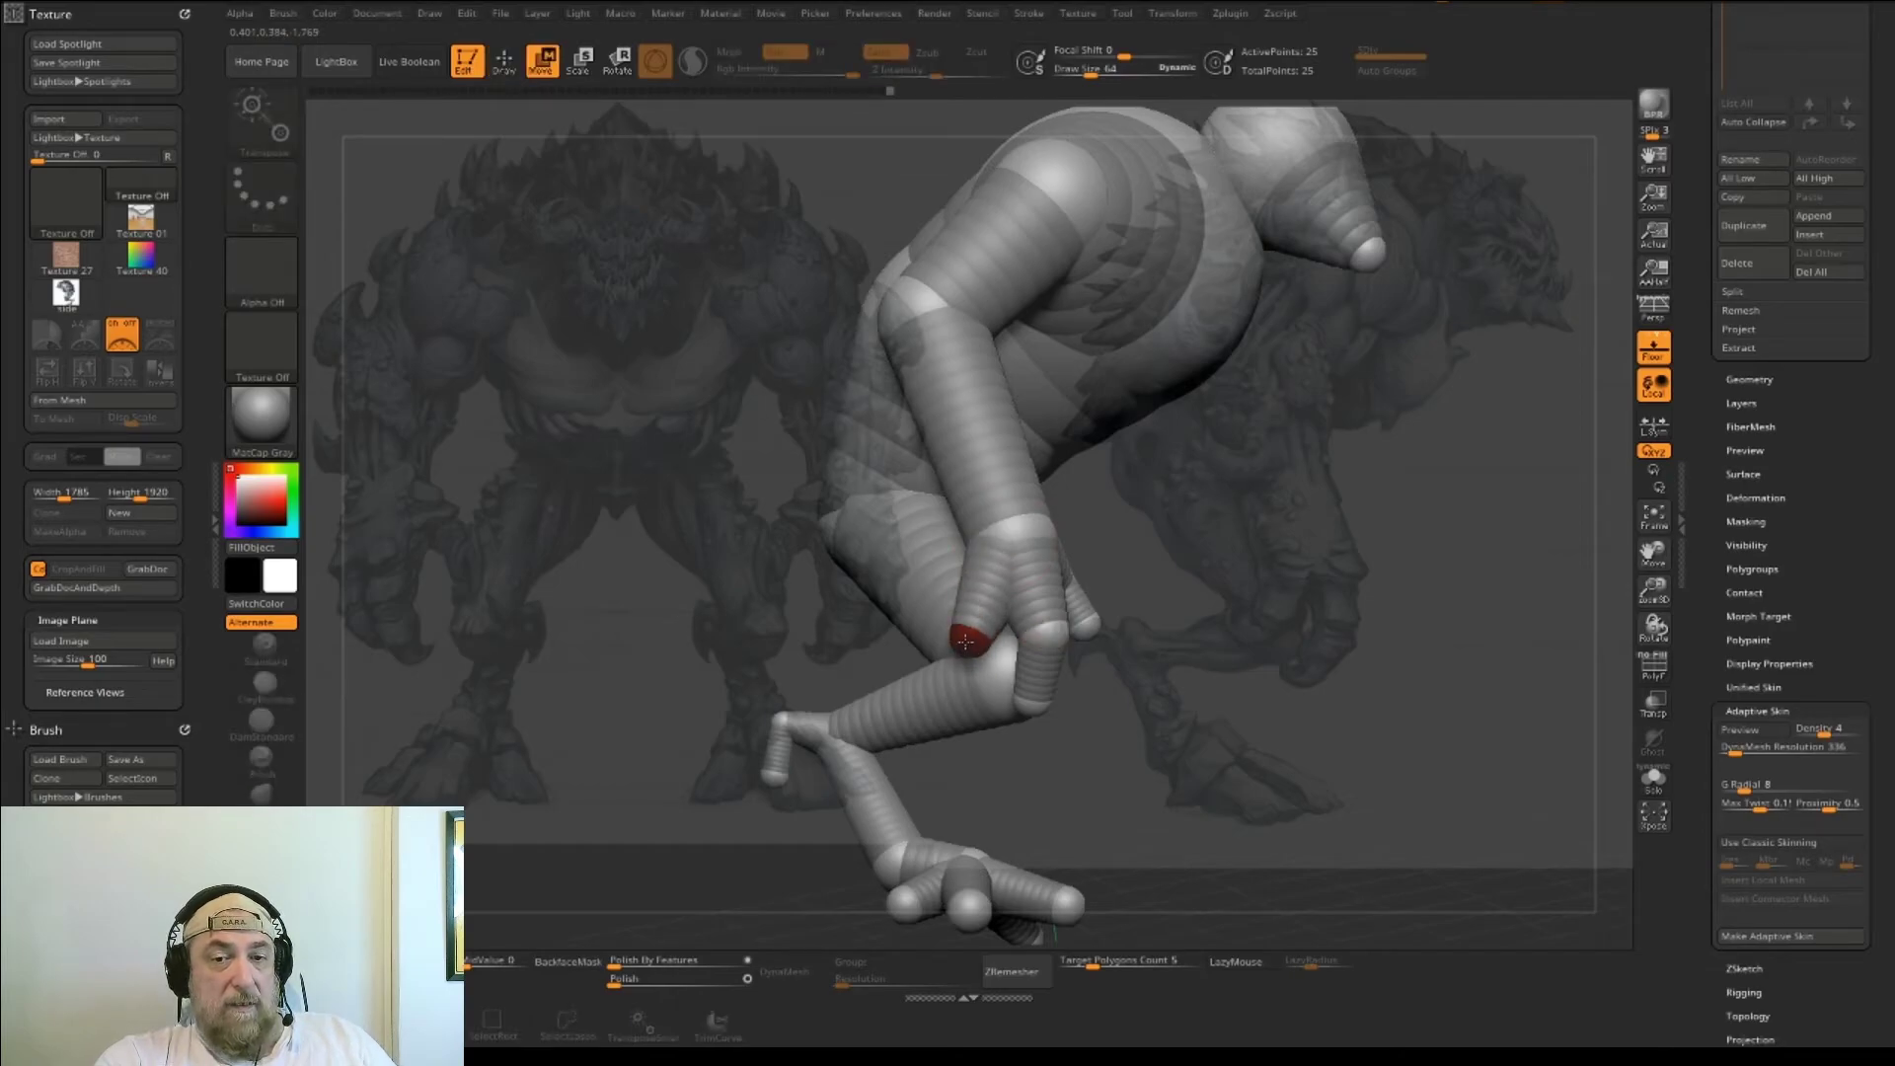
key("q")
left_click(984, 641)
key("w")
left_click_drag(984, 646, 977, 704)
left_click_drag(997, 750, 980, 707)
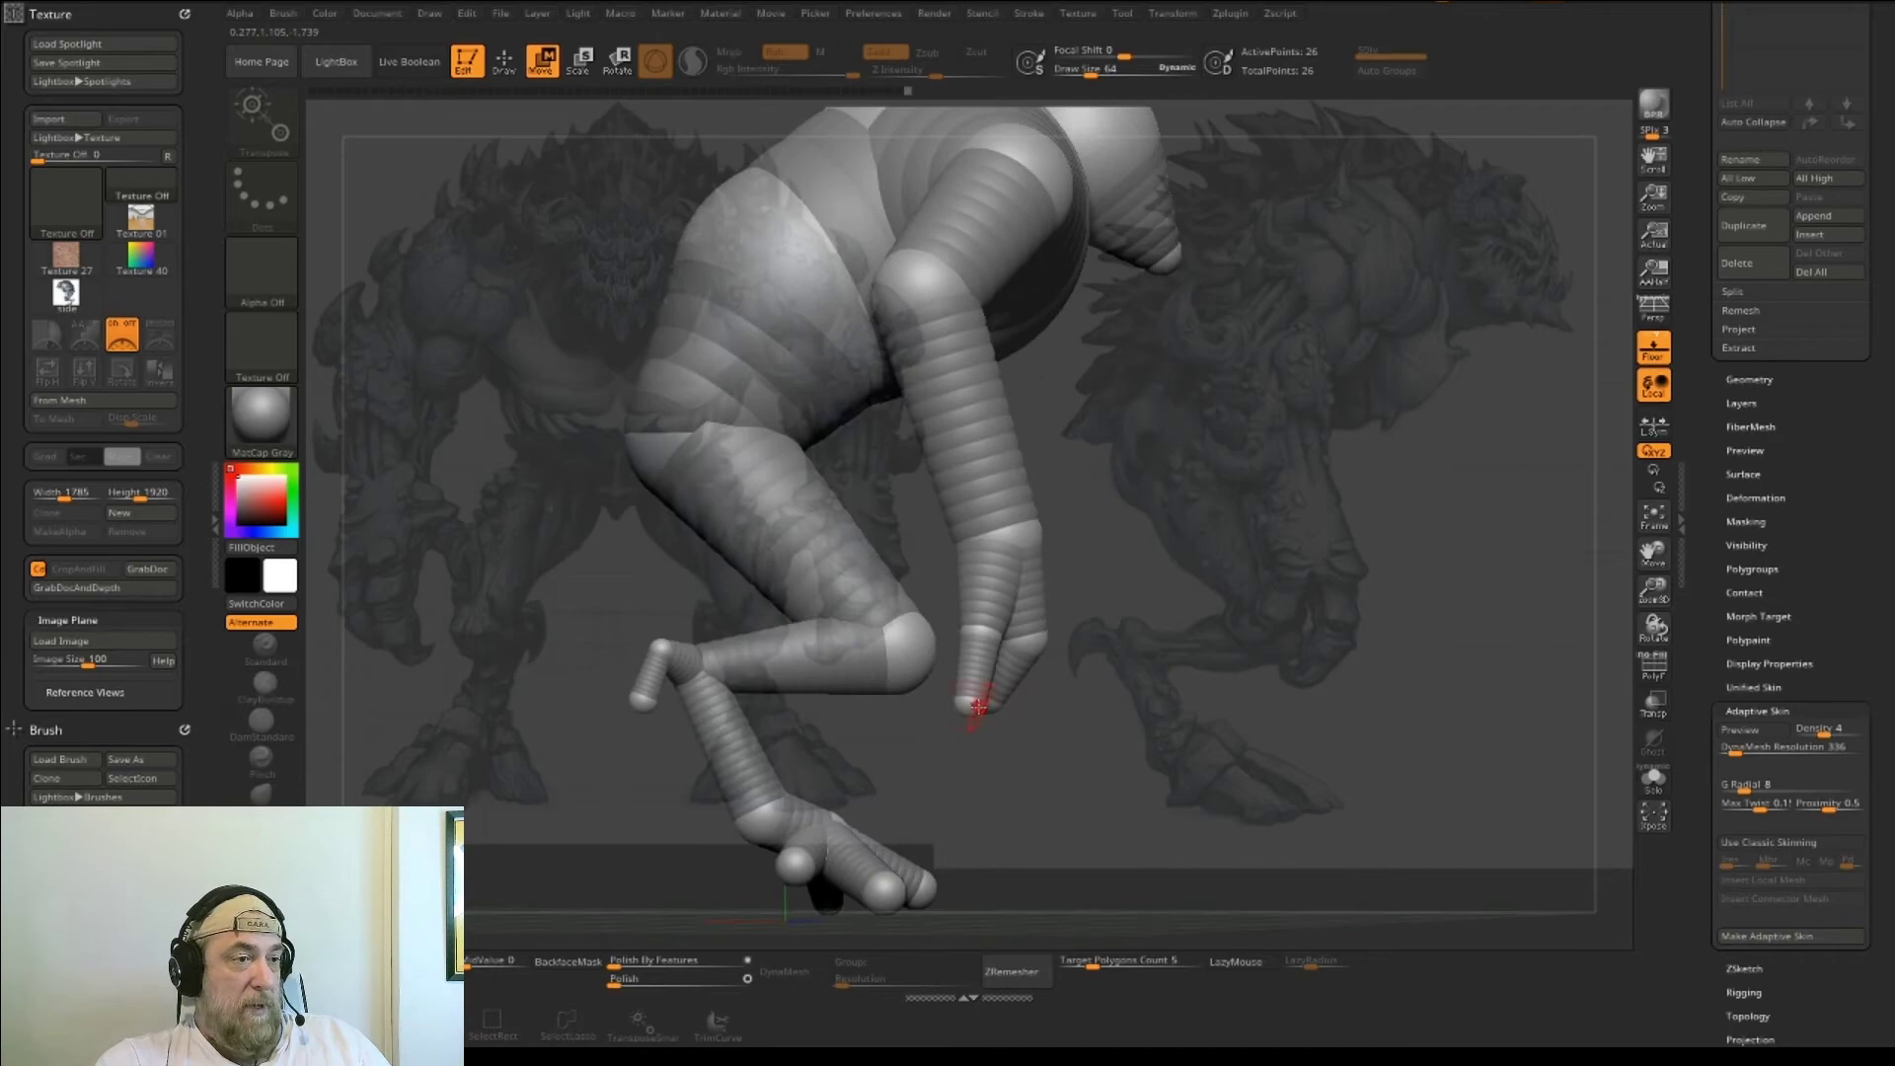
- Adjust the wrist position and refine the size of the finger ZSpheres, checking the hand from several angles
left_click_drag(1001, 535, 1026, 535)
left_click_drag(1163, 655, 1068, 668, "shift")
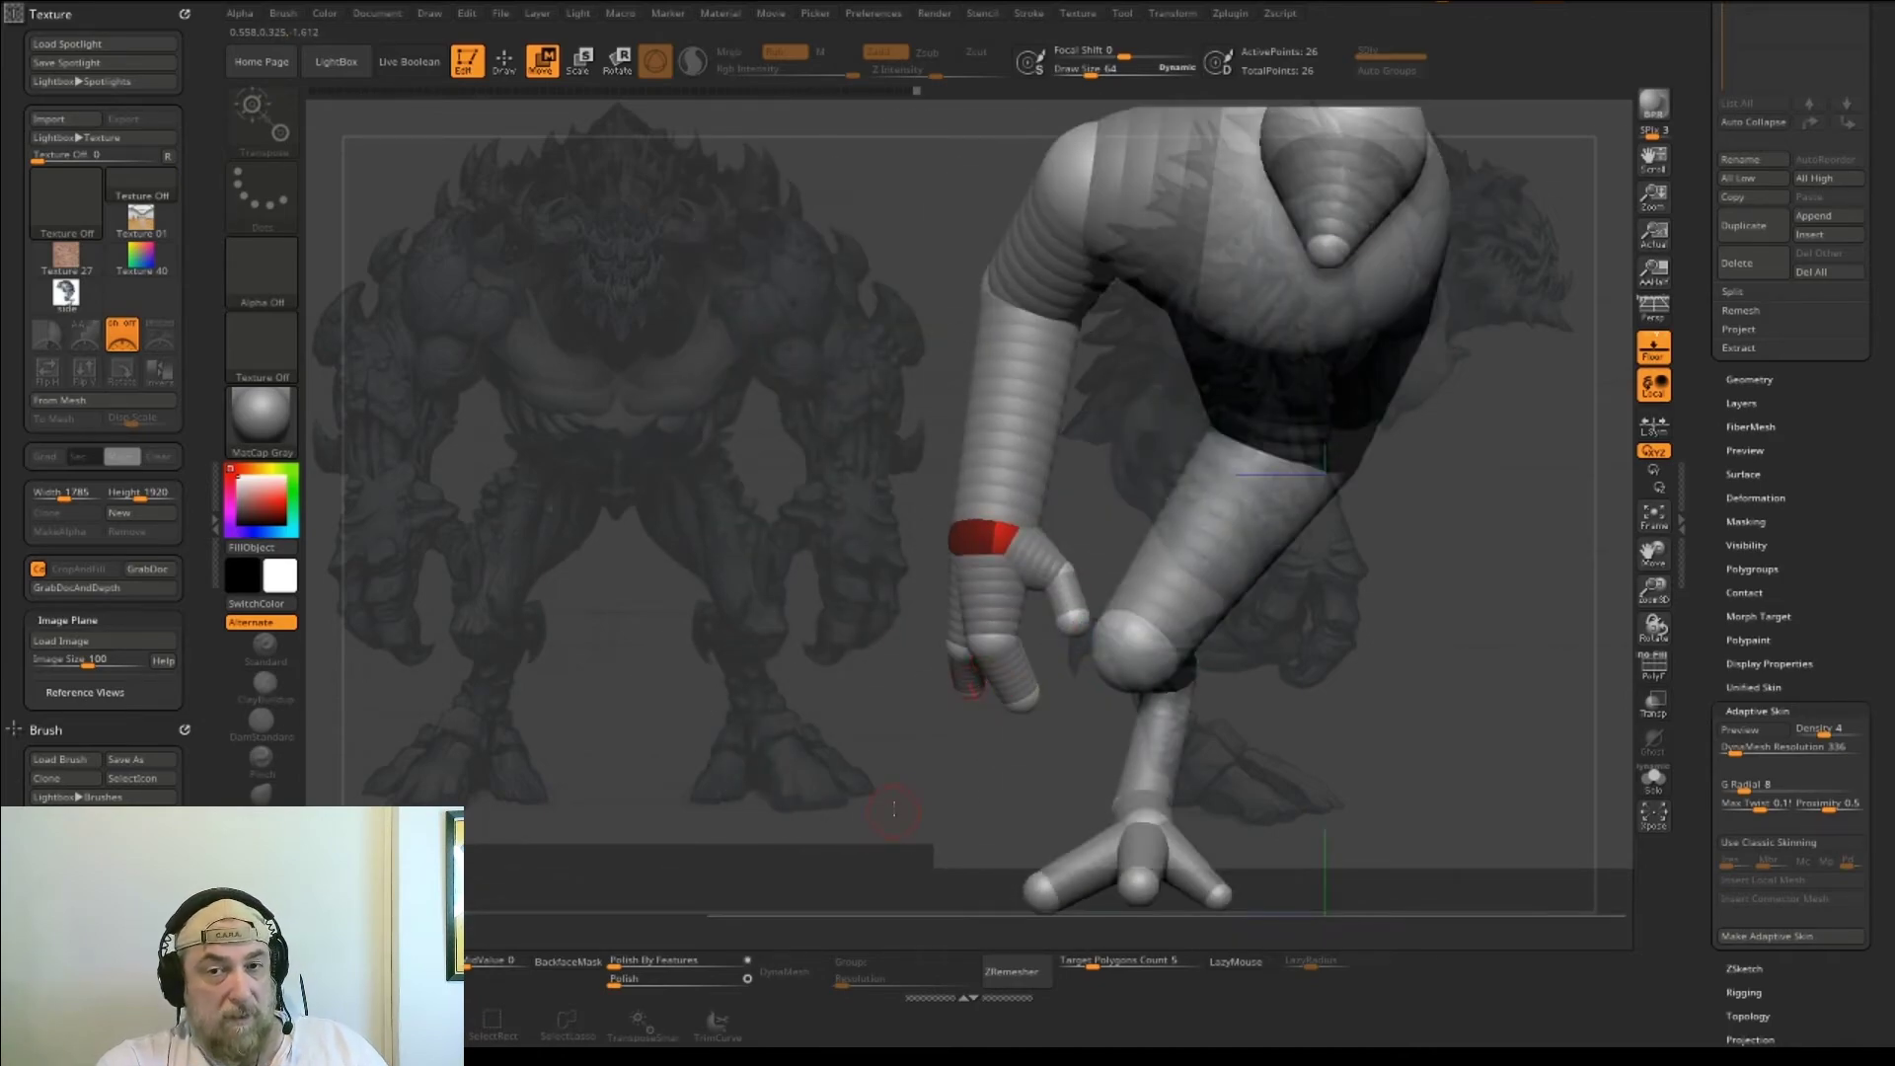
mouse_move(1214, 750)
left_mouse_down()
mouse_move(1371, 681)
mouse_move(1135, 740)
mouse_move(1297, 704)
mouse_move(1245, 713)
mouse_move(1224, 755)
left_mouse_up()
left_click_drag(930, 602, 914, 605)
key("r")
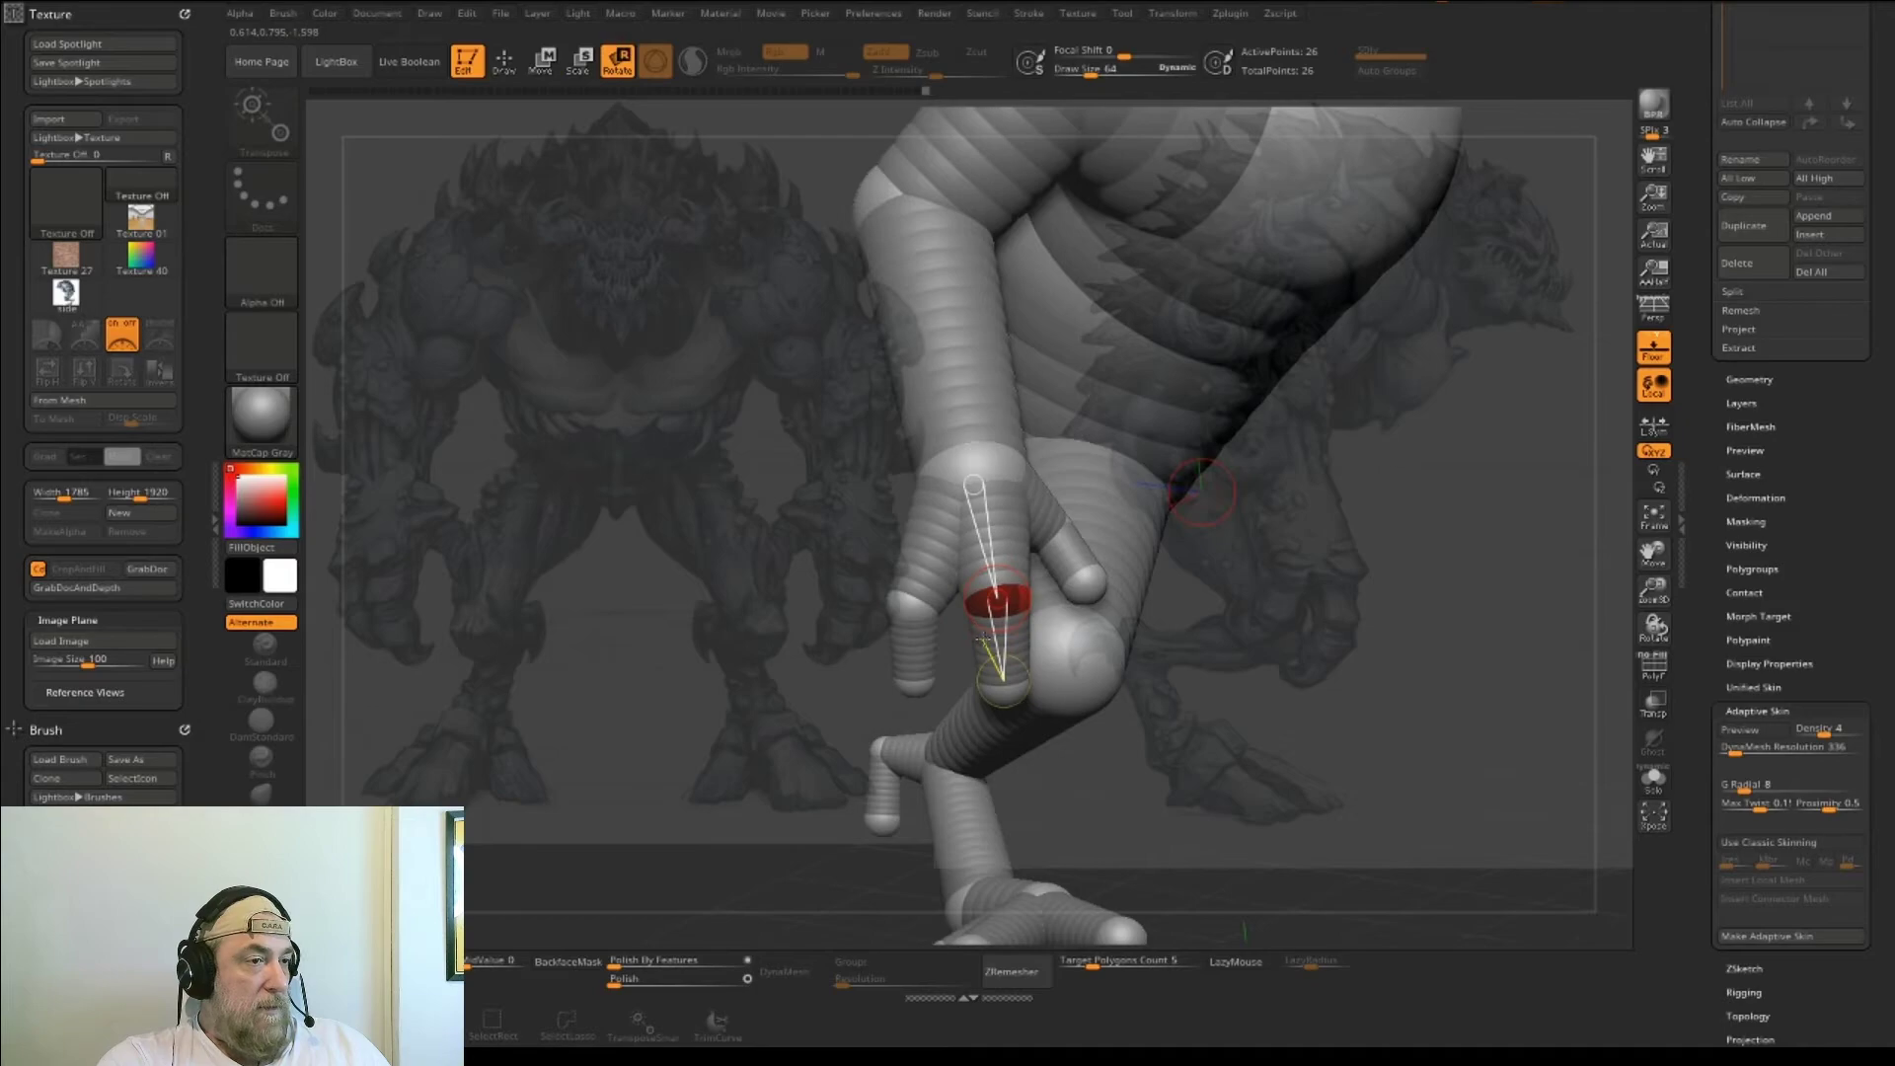
key("e")
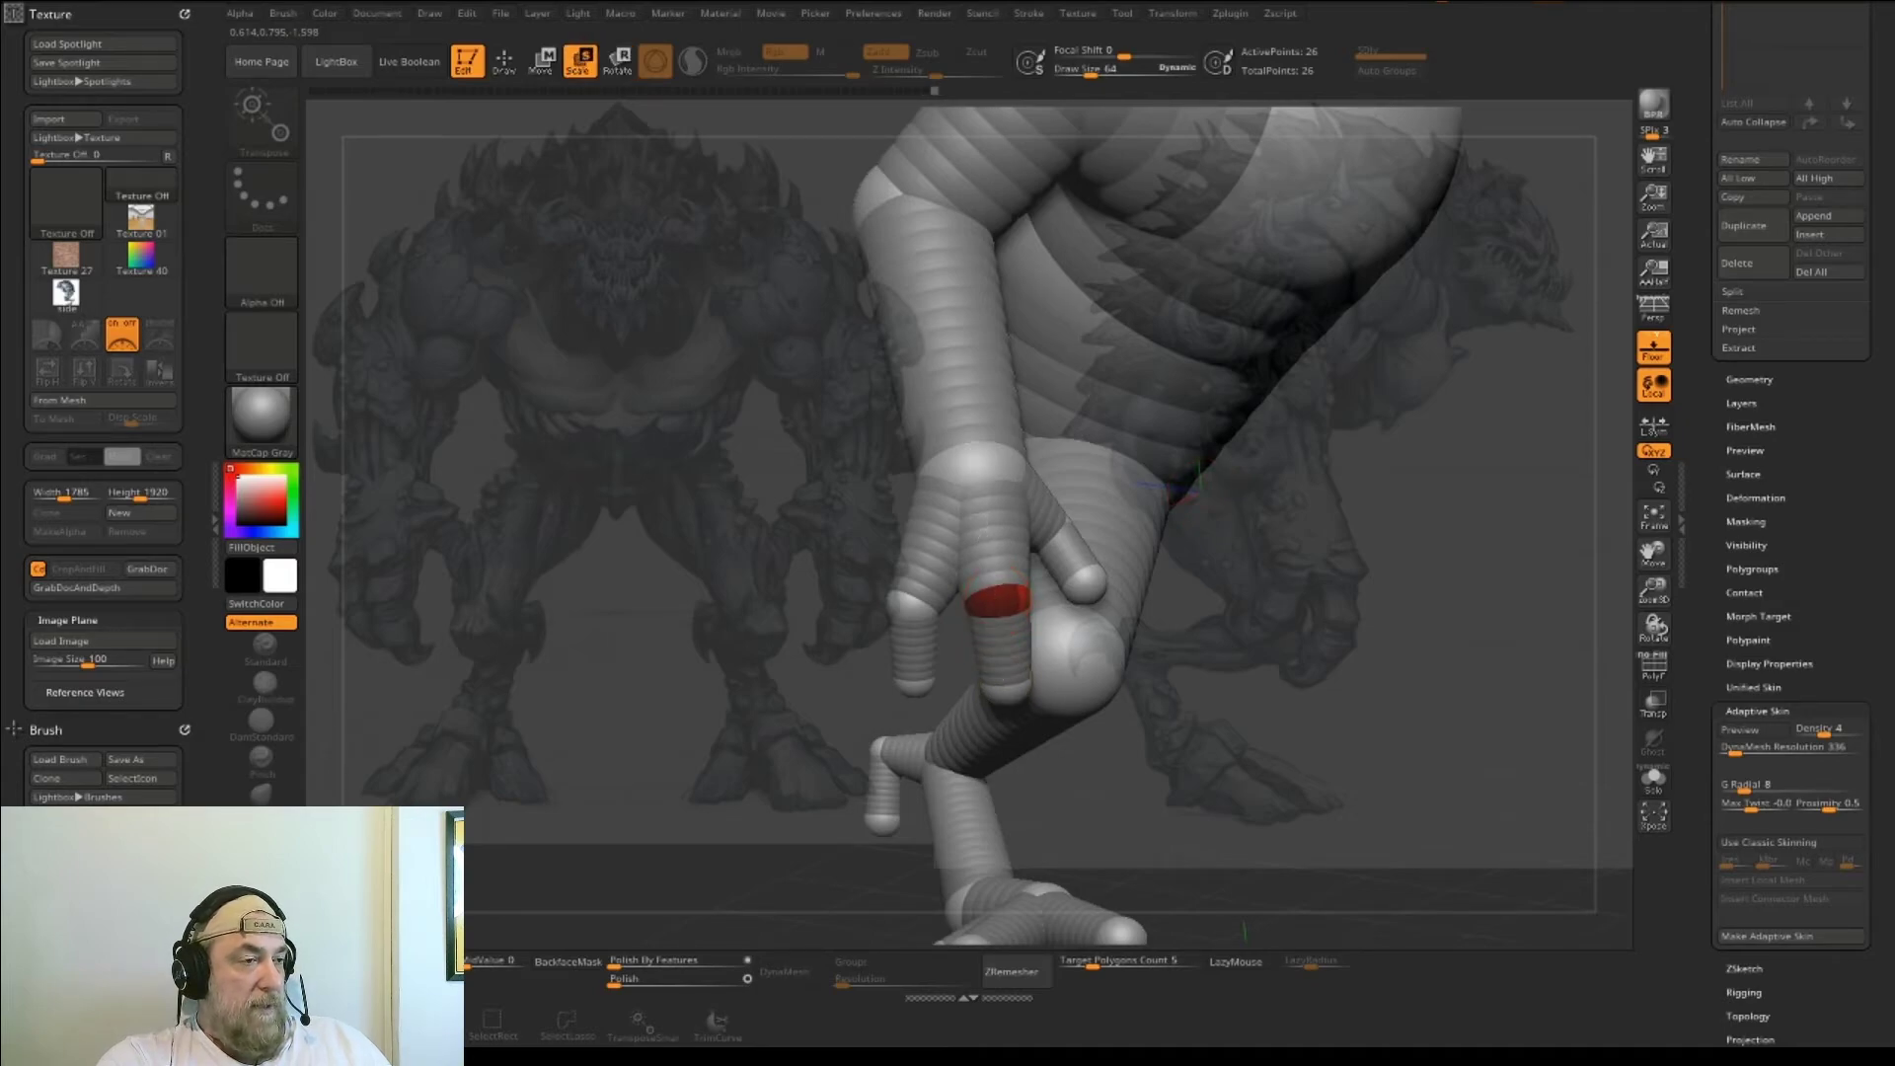
left_click_drag(1008, 684, 1006, 683)
mouse_move(1371, 765)
left_mouse_down()
mouse_move(1213, 771)
mouse_move(1371, 770)
left_mouse_up()
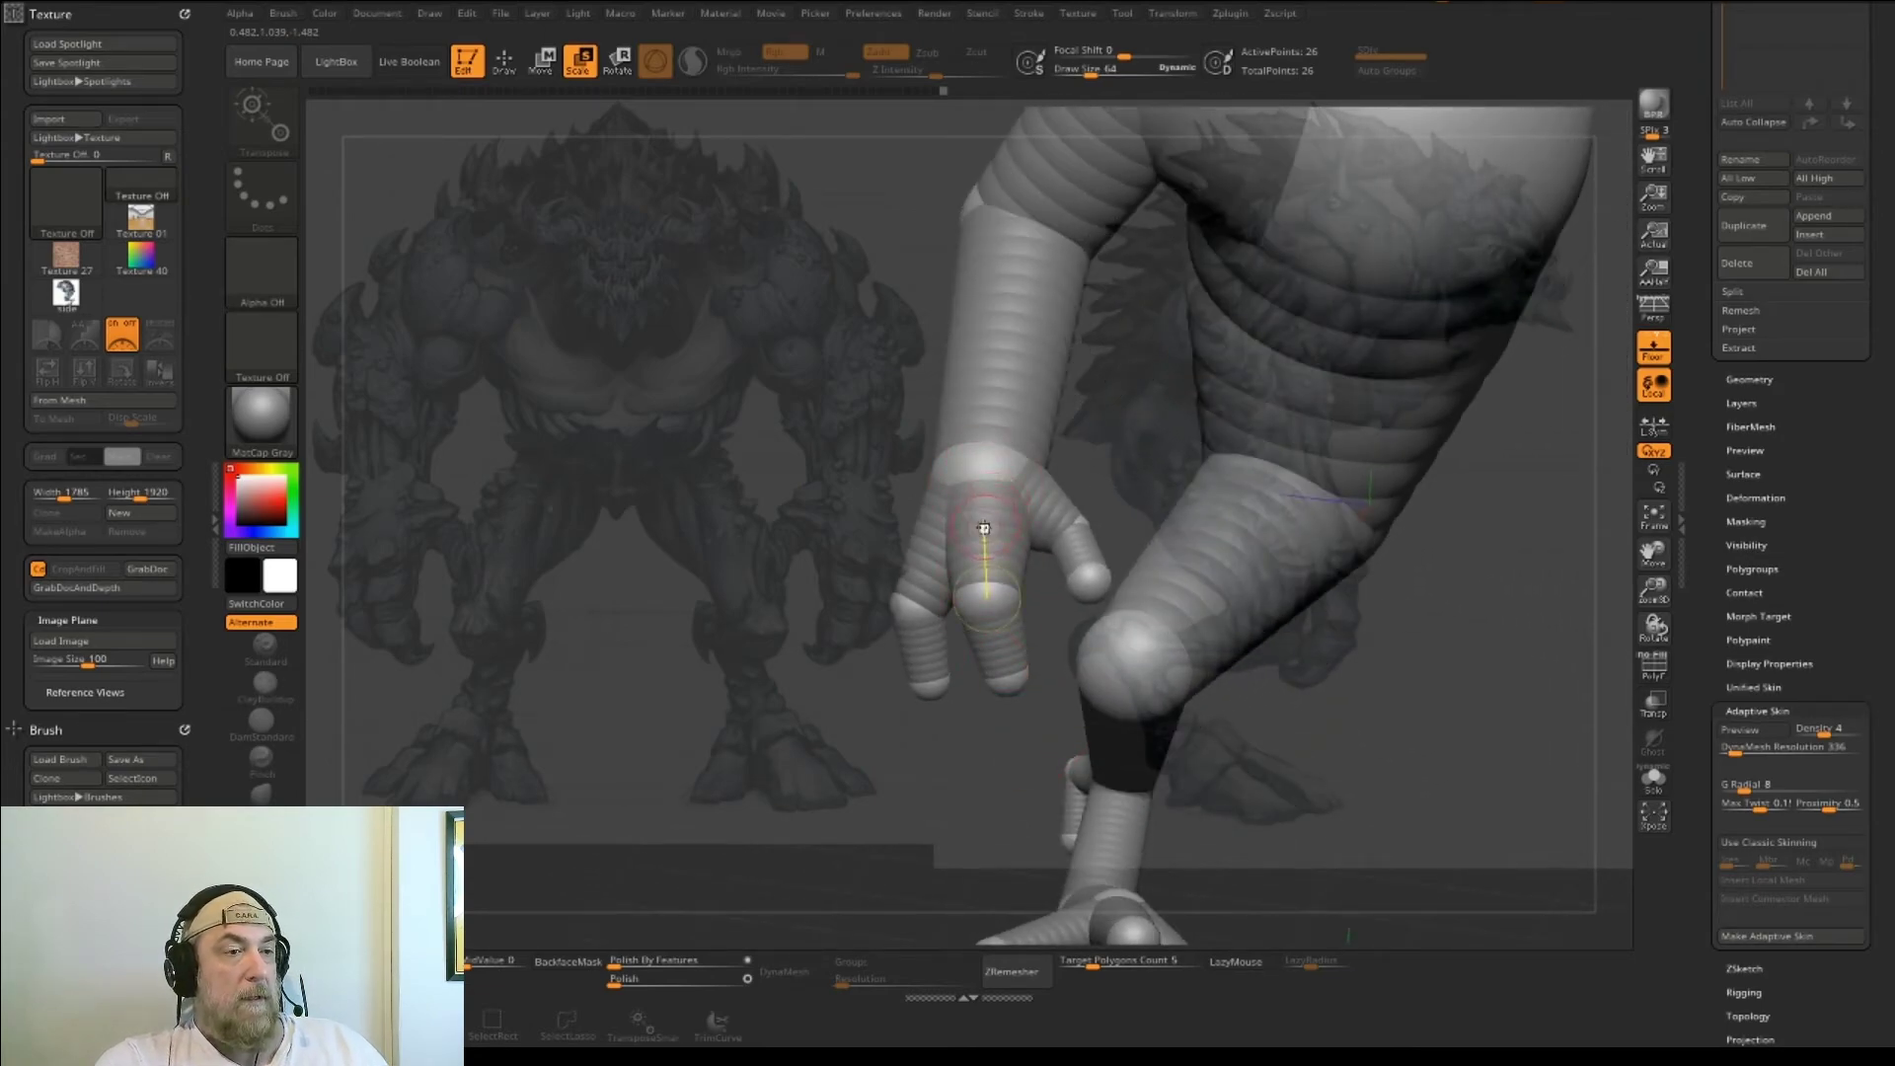
- Insert a ZSphere between the wrist and the knuckle of each finger and scale it to fill out the palm
key("q")
key("e")
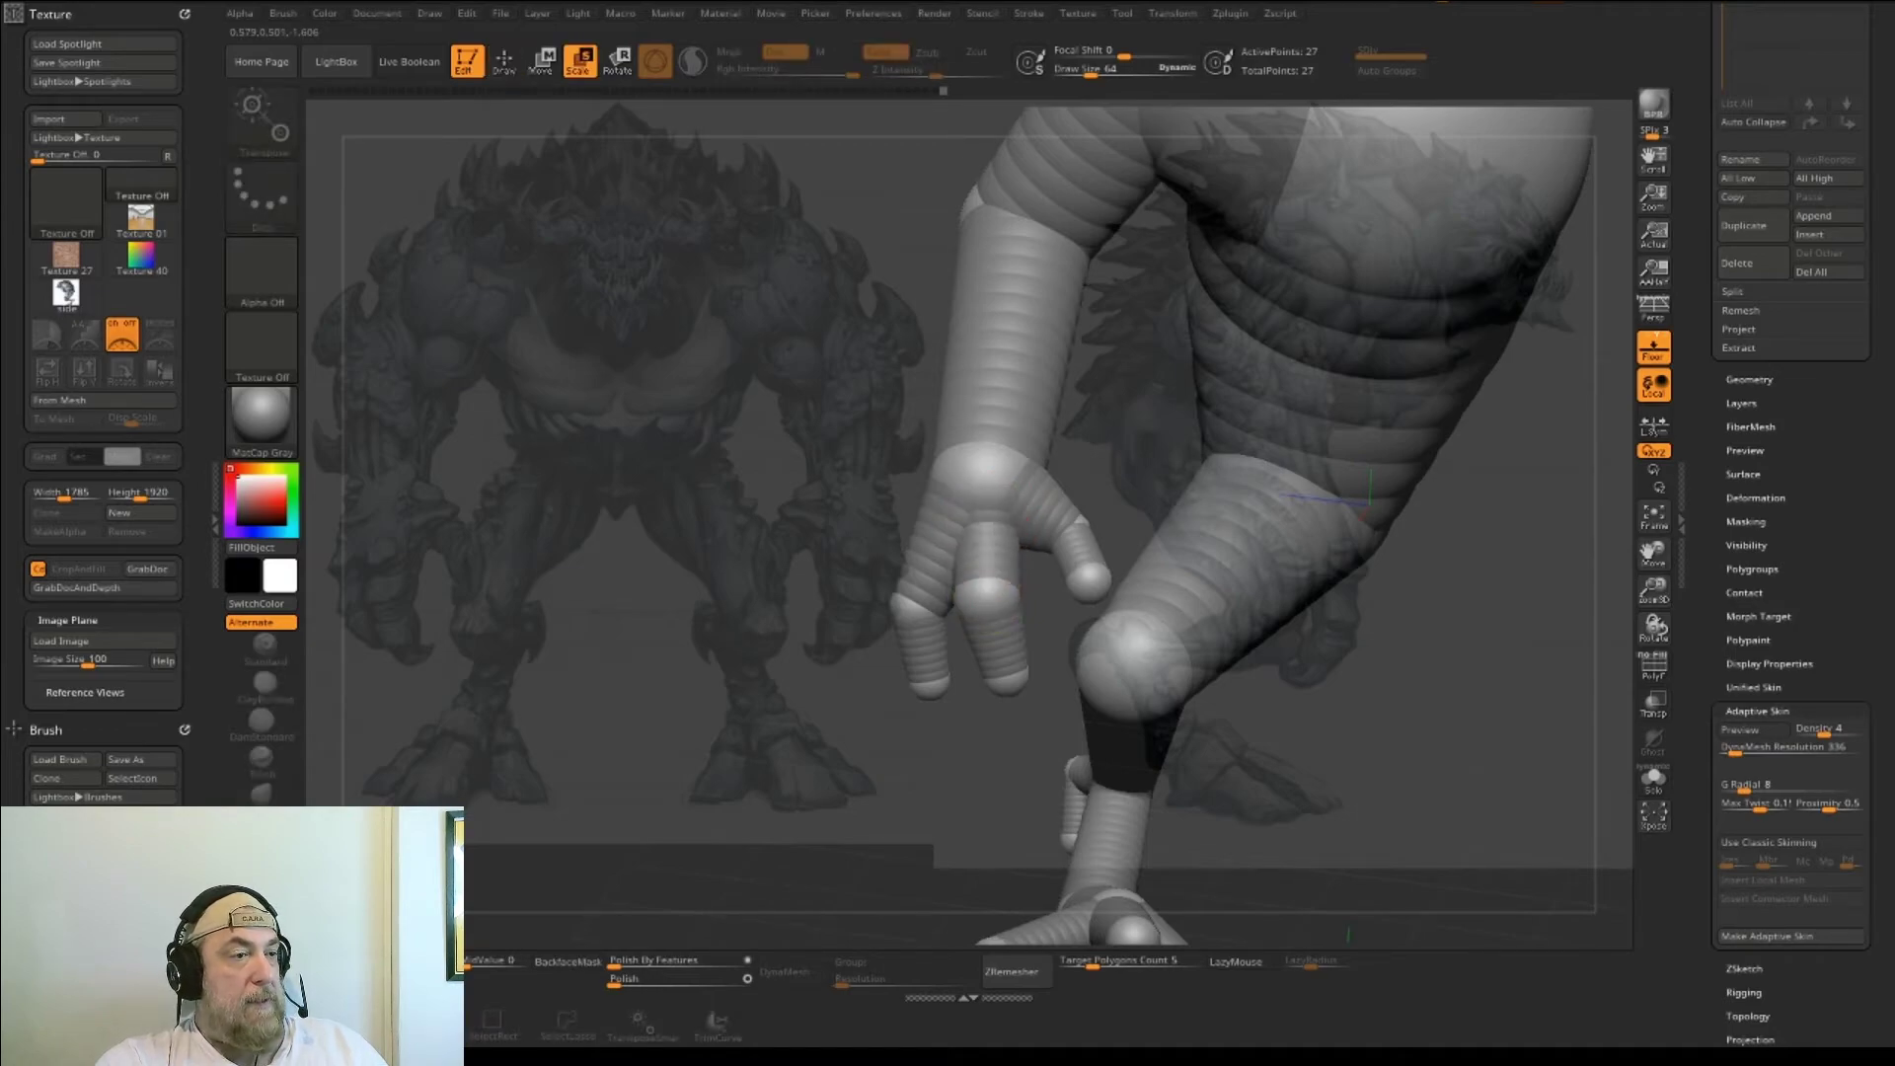
key("q")
left_click(935, 518)
key("e")
left_click_drag(723, 641, 847, 646)
key("q")
left_click(943, 528, "alt")
key("e")
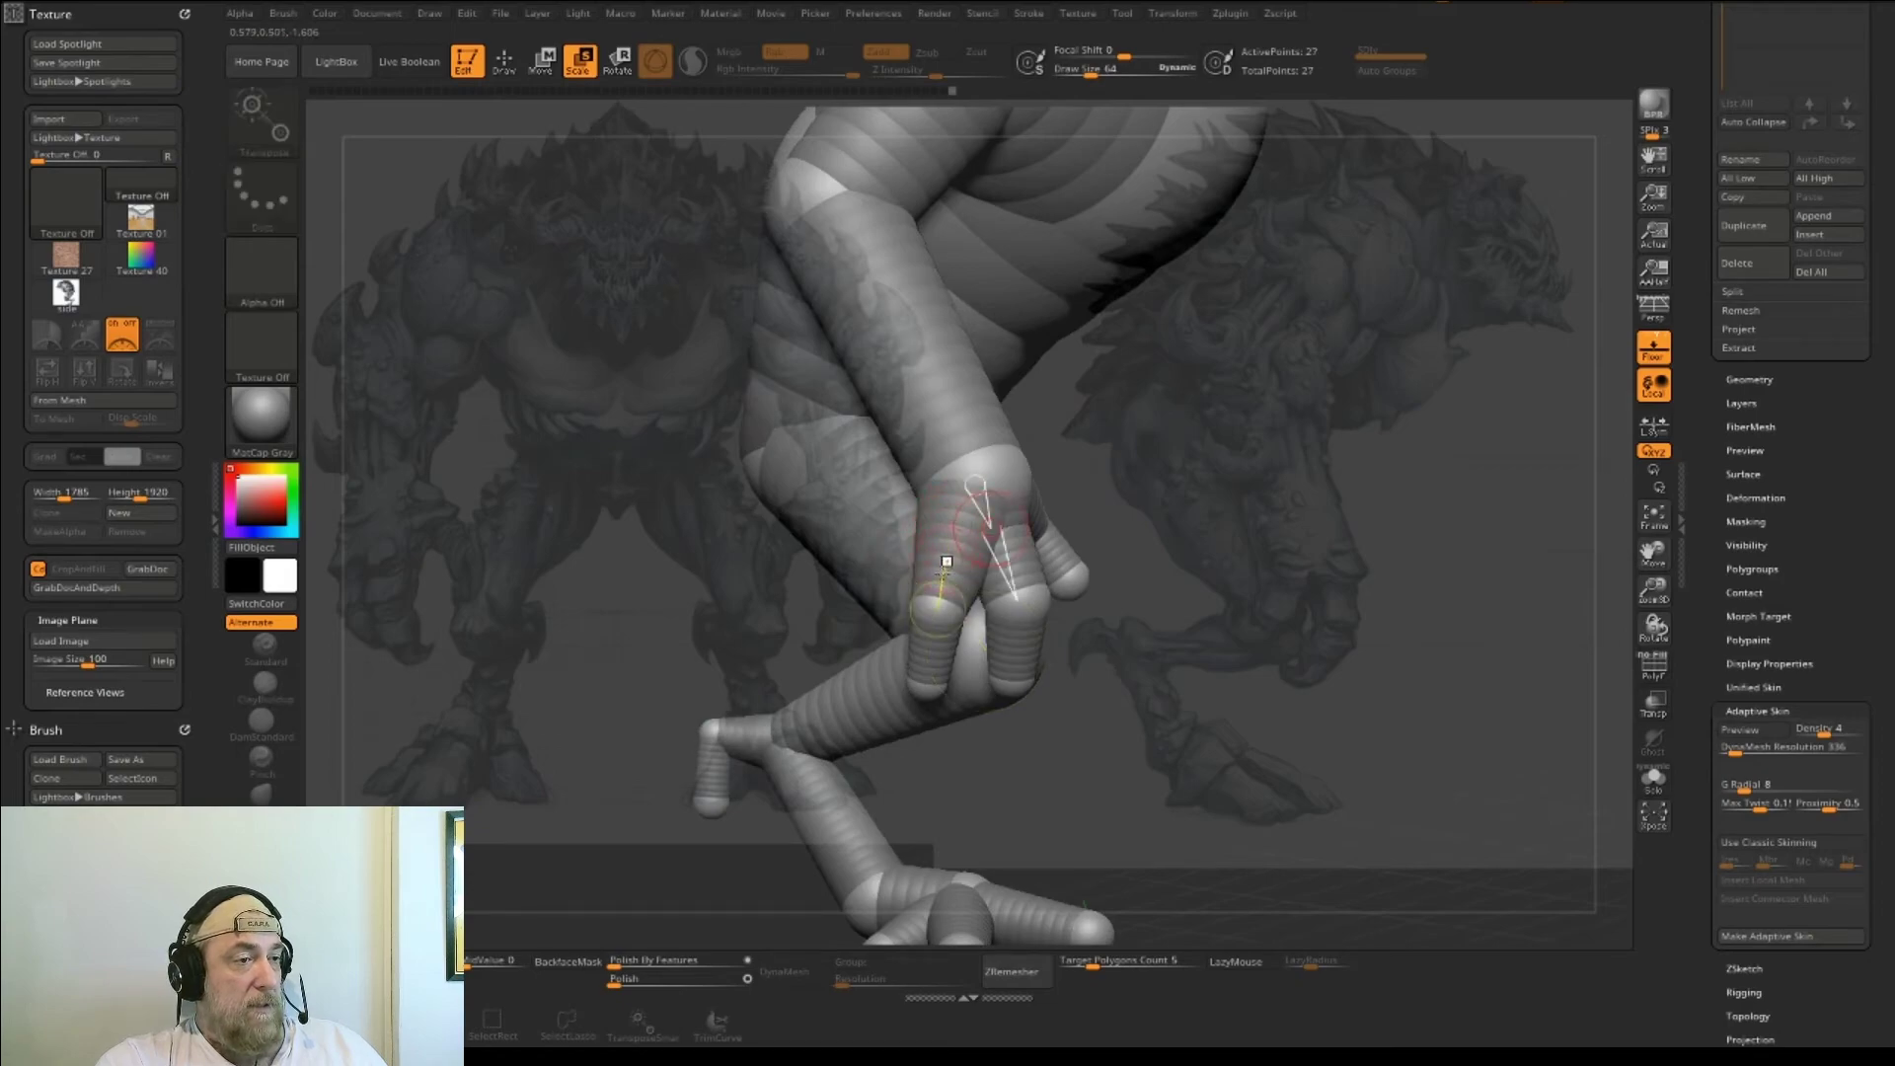
key("q")
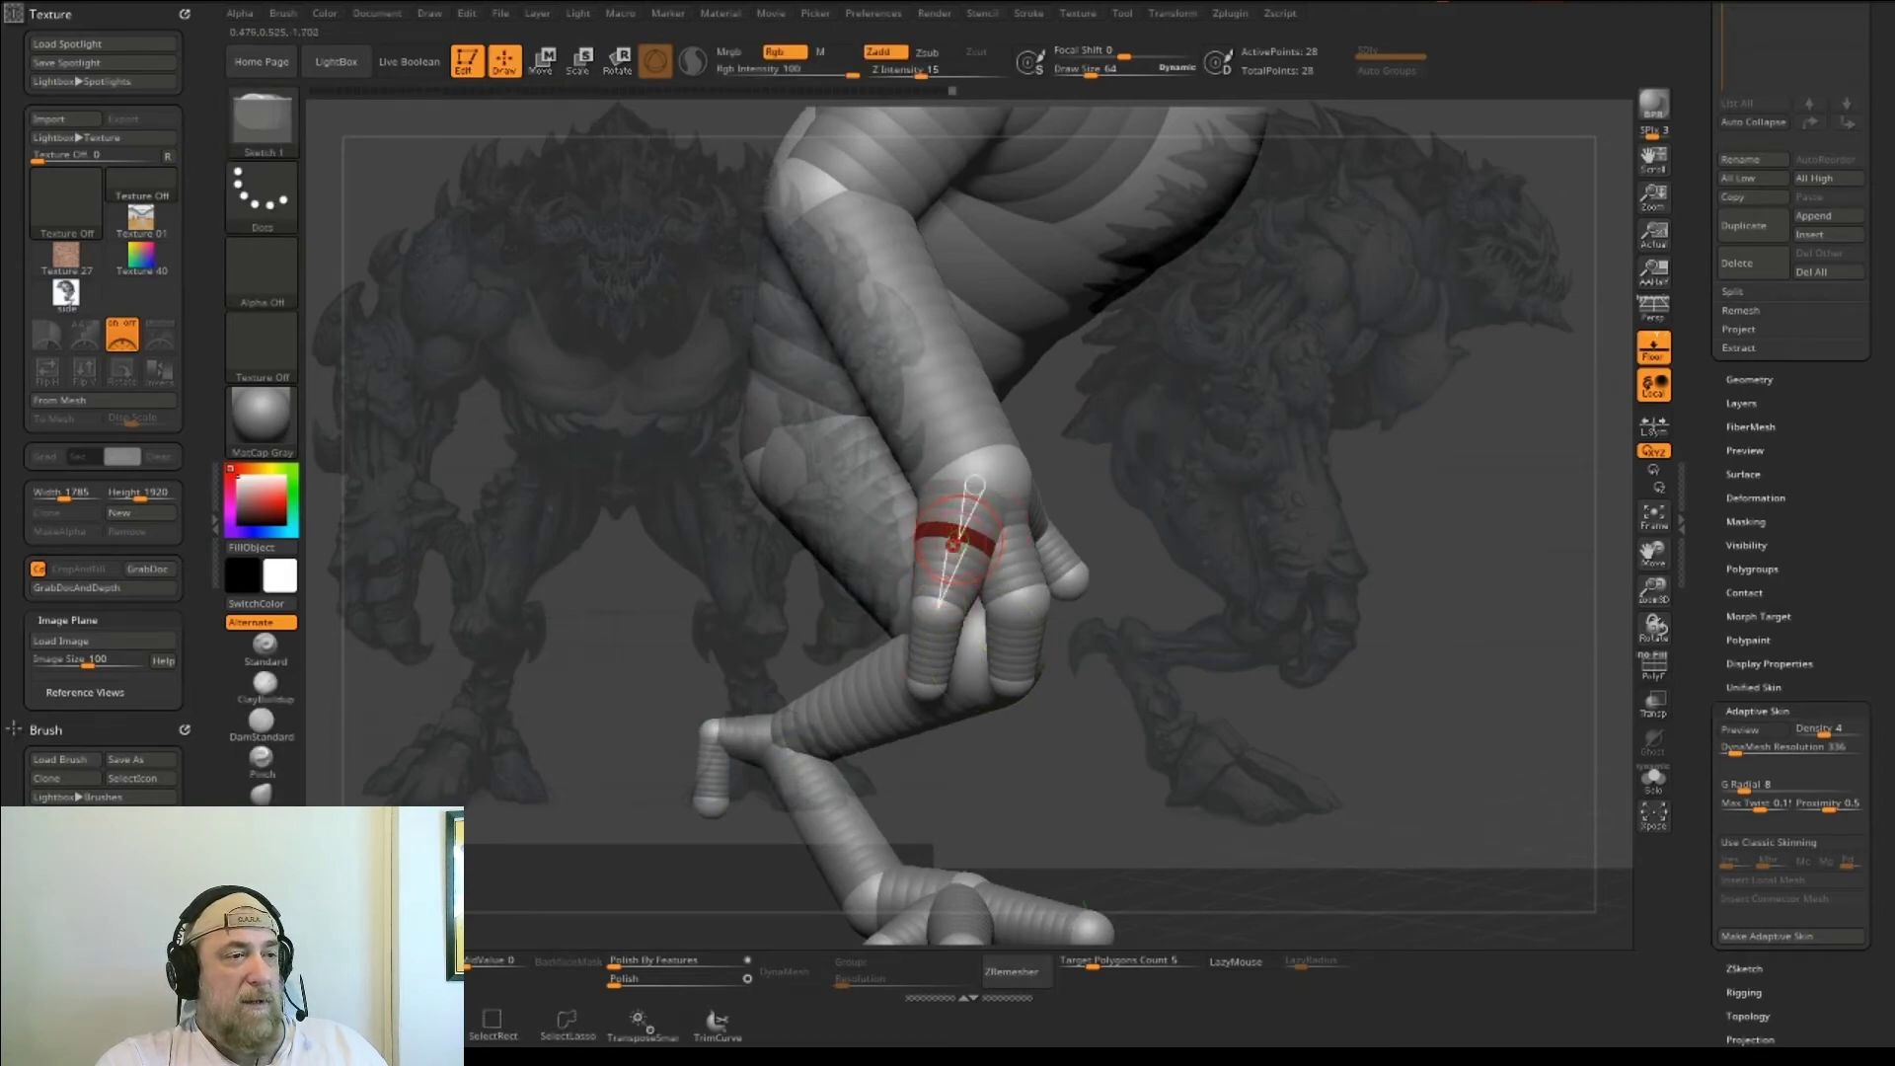
key("e")
left_click_drag(1424, 647, 1026, 557)
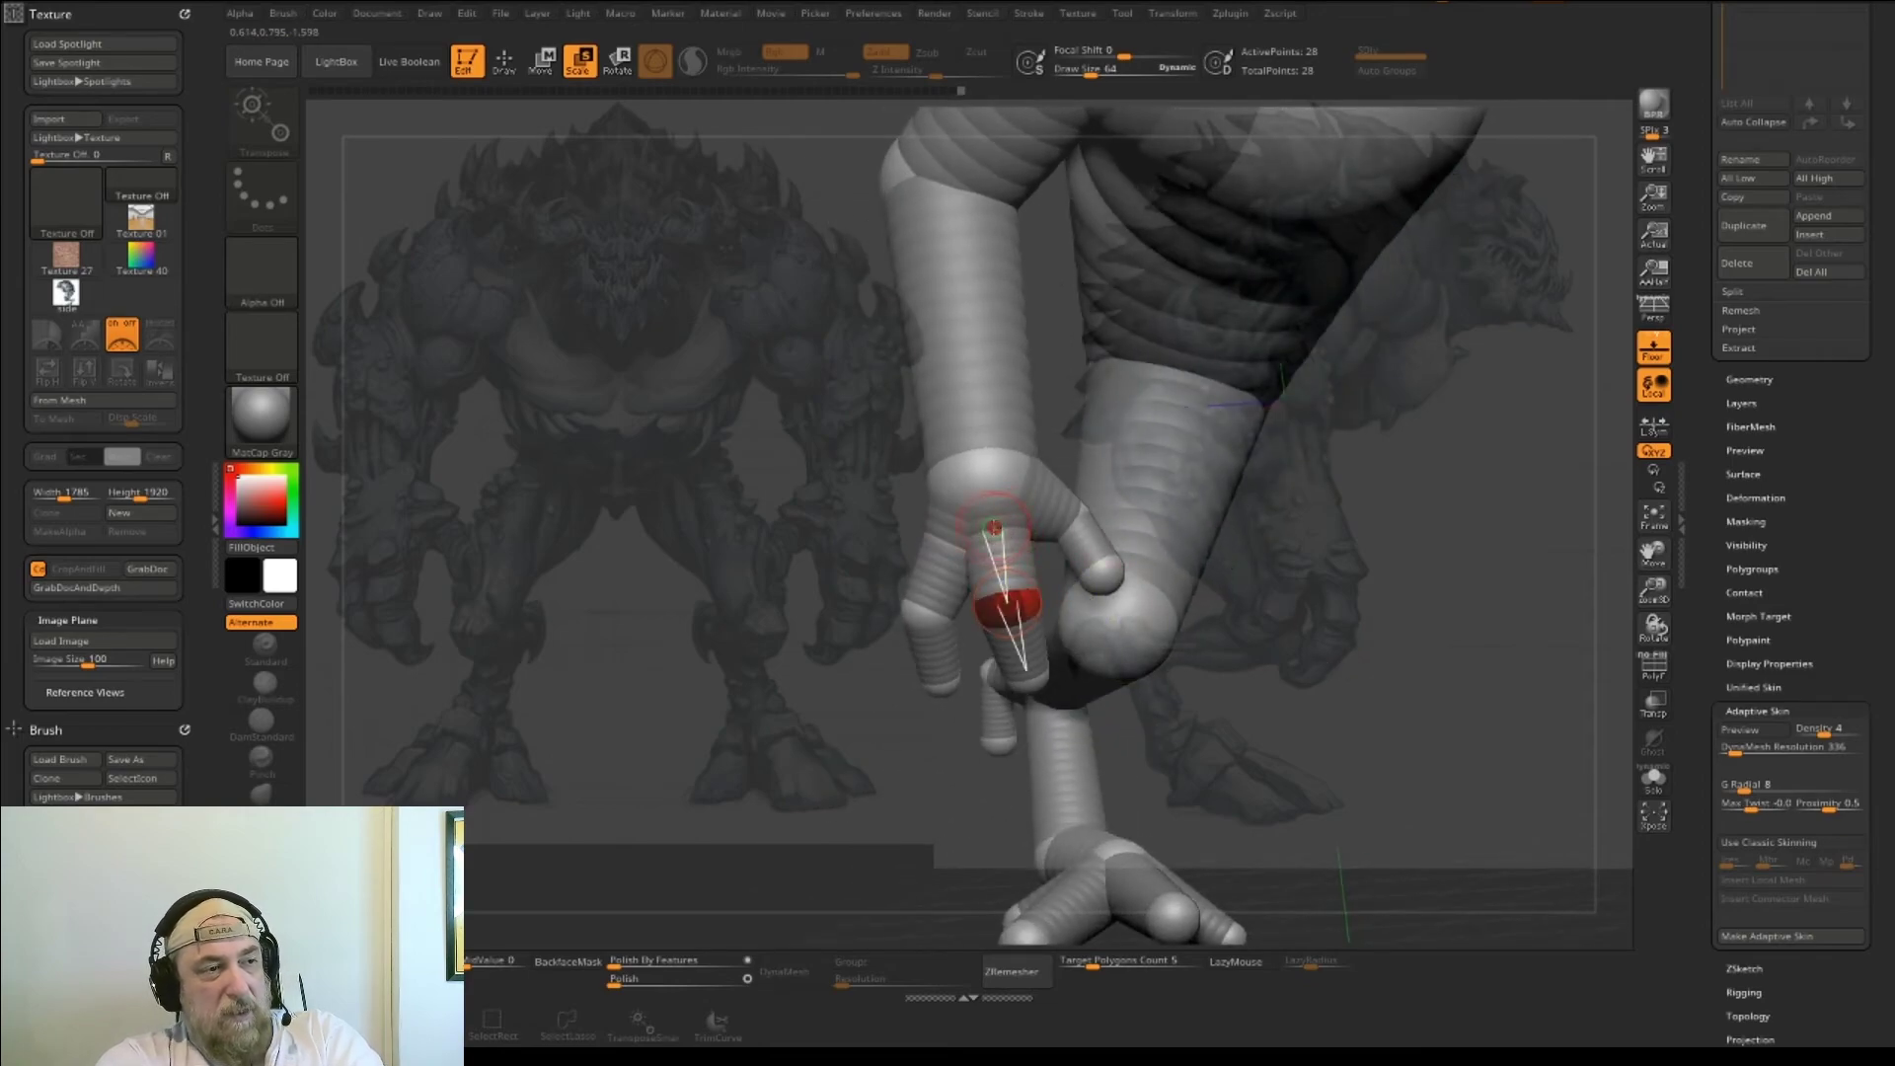
- Move the palm and knuckle ZSpheres to shape the hand and pull the thumb tip down to lengthen the thumb
key("w")
right_click_drag(1001, 529, 953, 562)
mouse_move(1028, 538)
left_mouse_down()
mouse_move(1066, 541)
mouse_move(1032, 560)
mouse_move(999, 540)
left_mouse_up()
left_click_drag(1421, 592, 1242, 626)
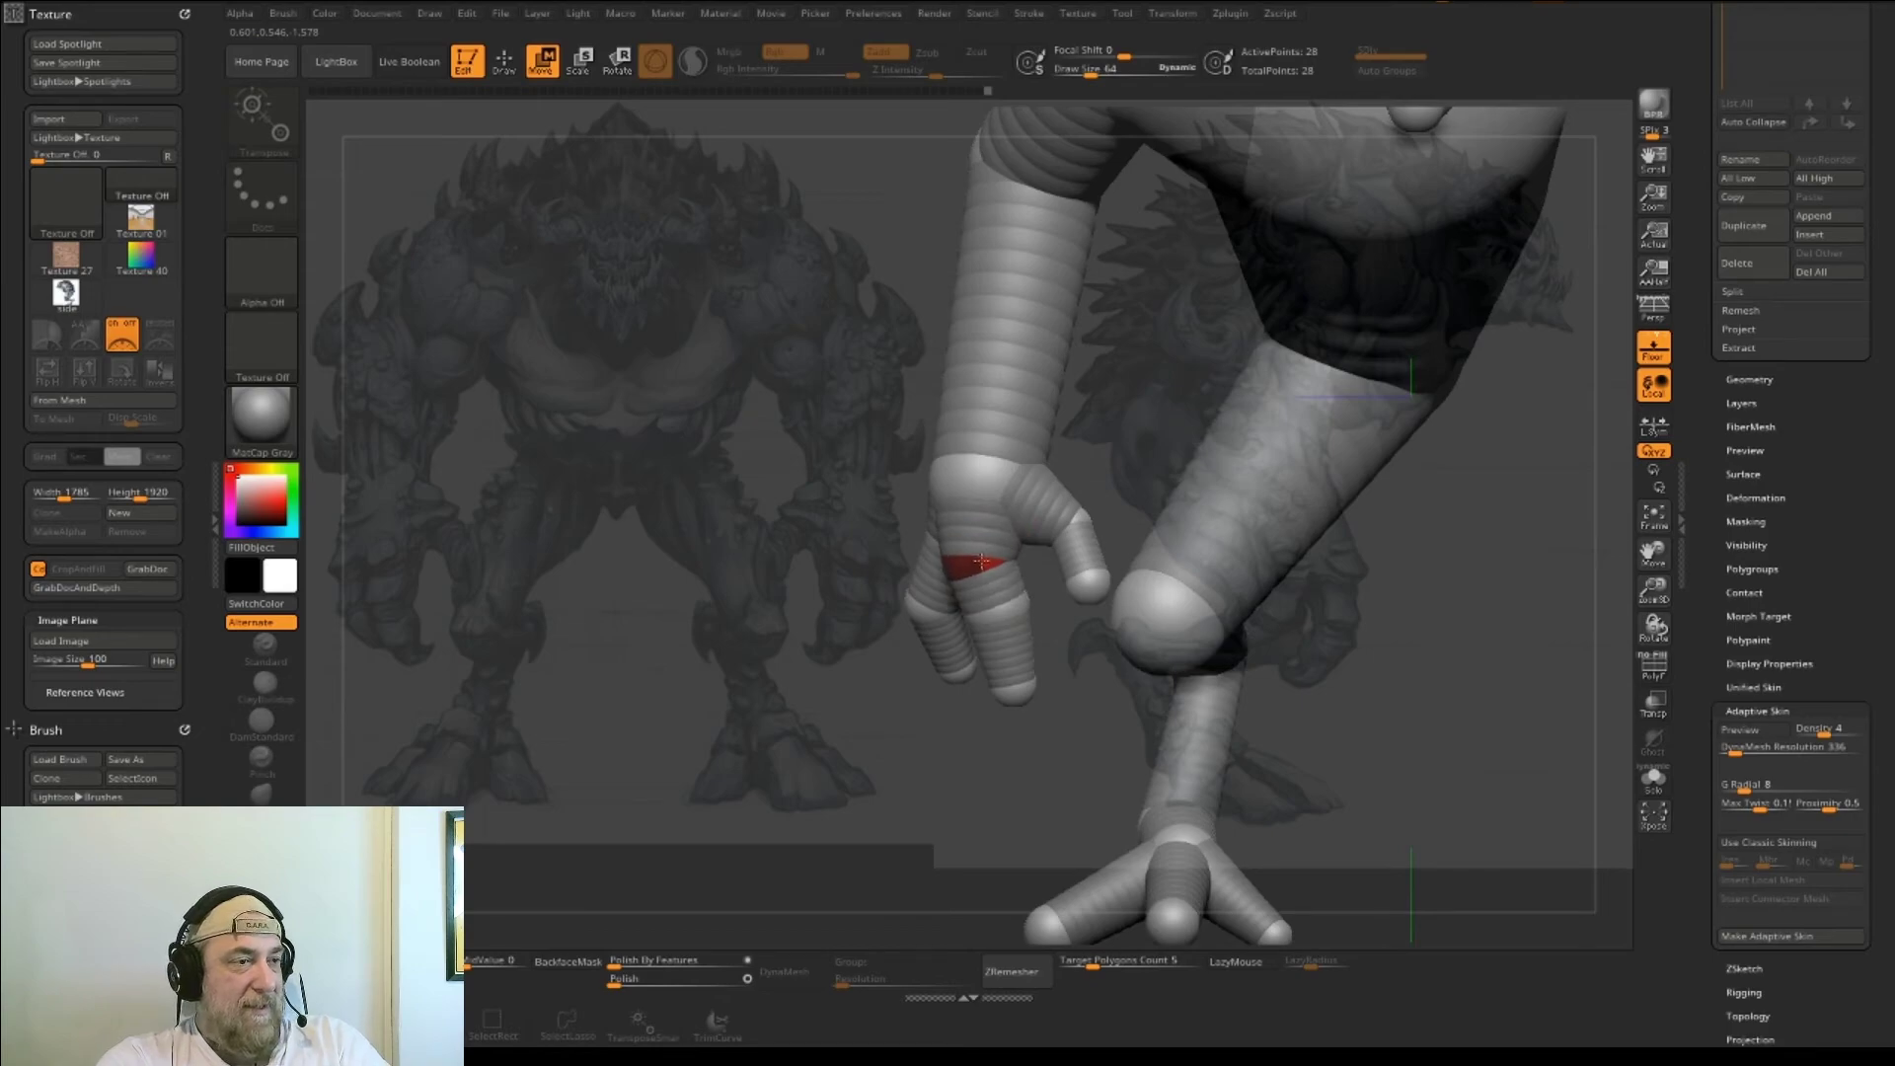
left_click_drag(986, 555, 962, 613)
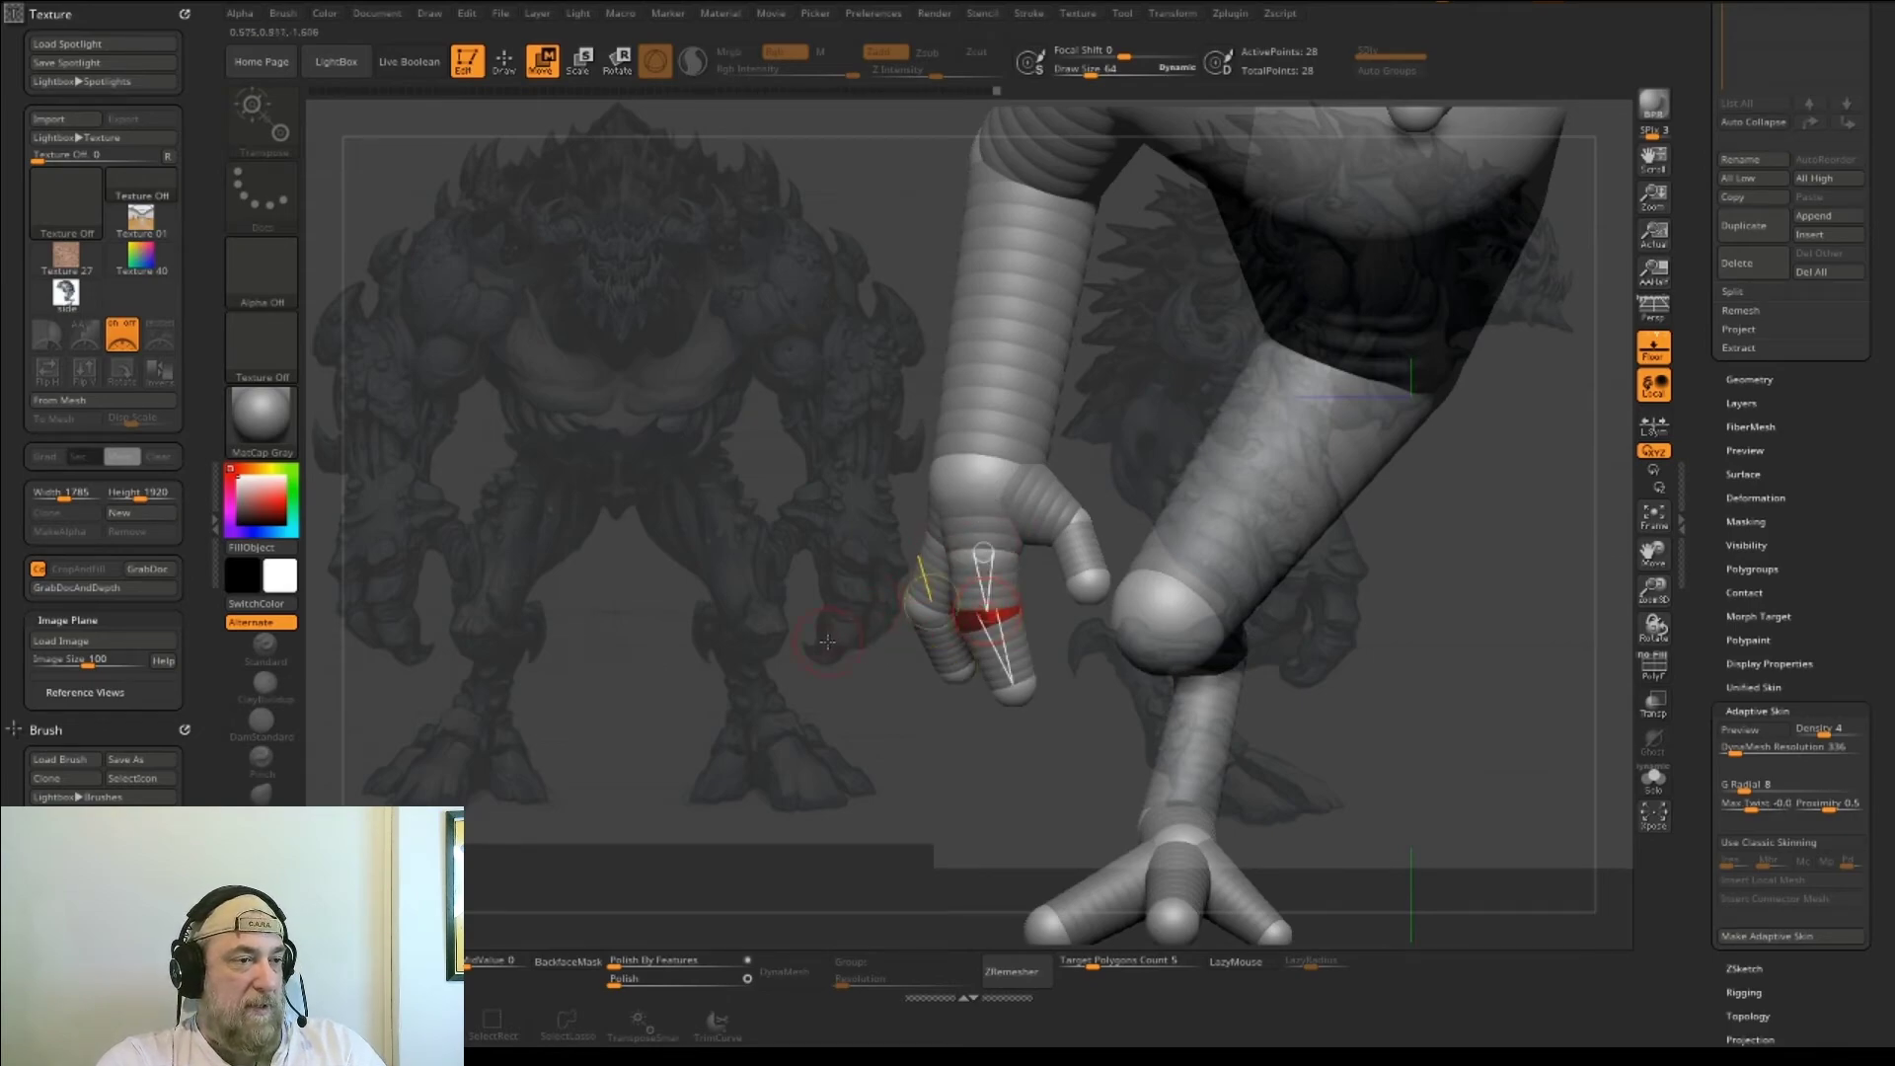
left_click_drag(829, 640, 928, 530)
mouse_move(809, 720)
left_mouse_down()
mouse_move(859, 735)
mouse_move(779, 706)
left_mouse_up()
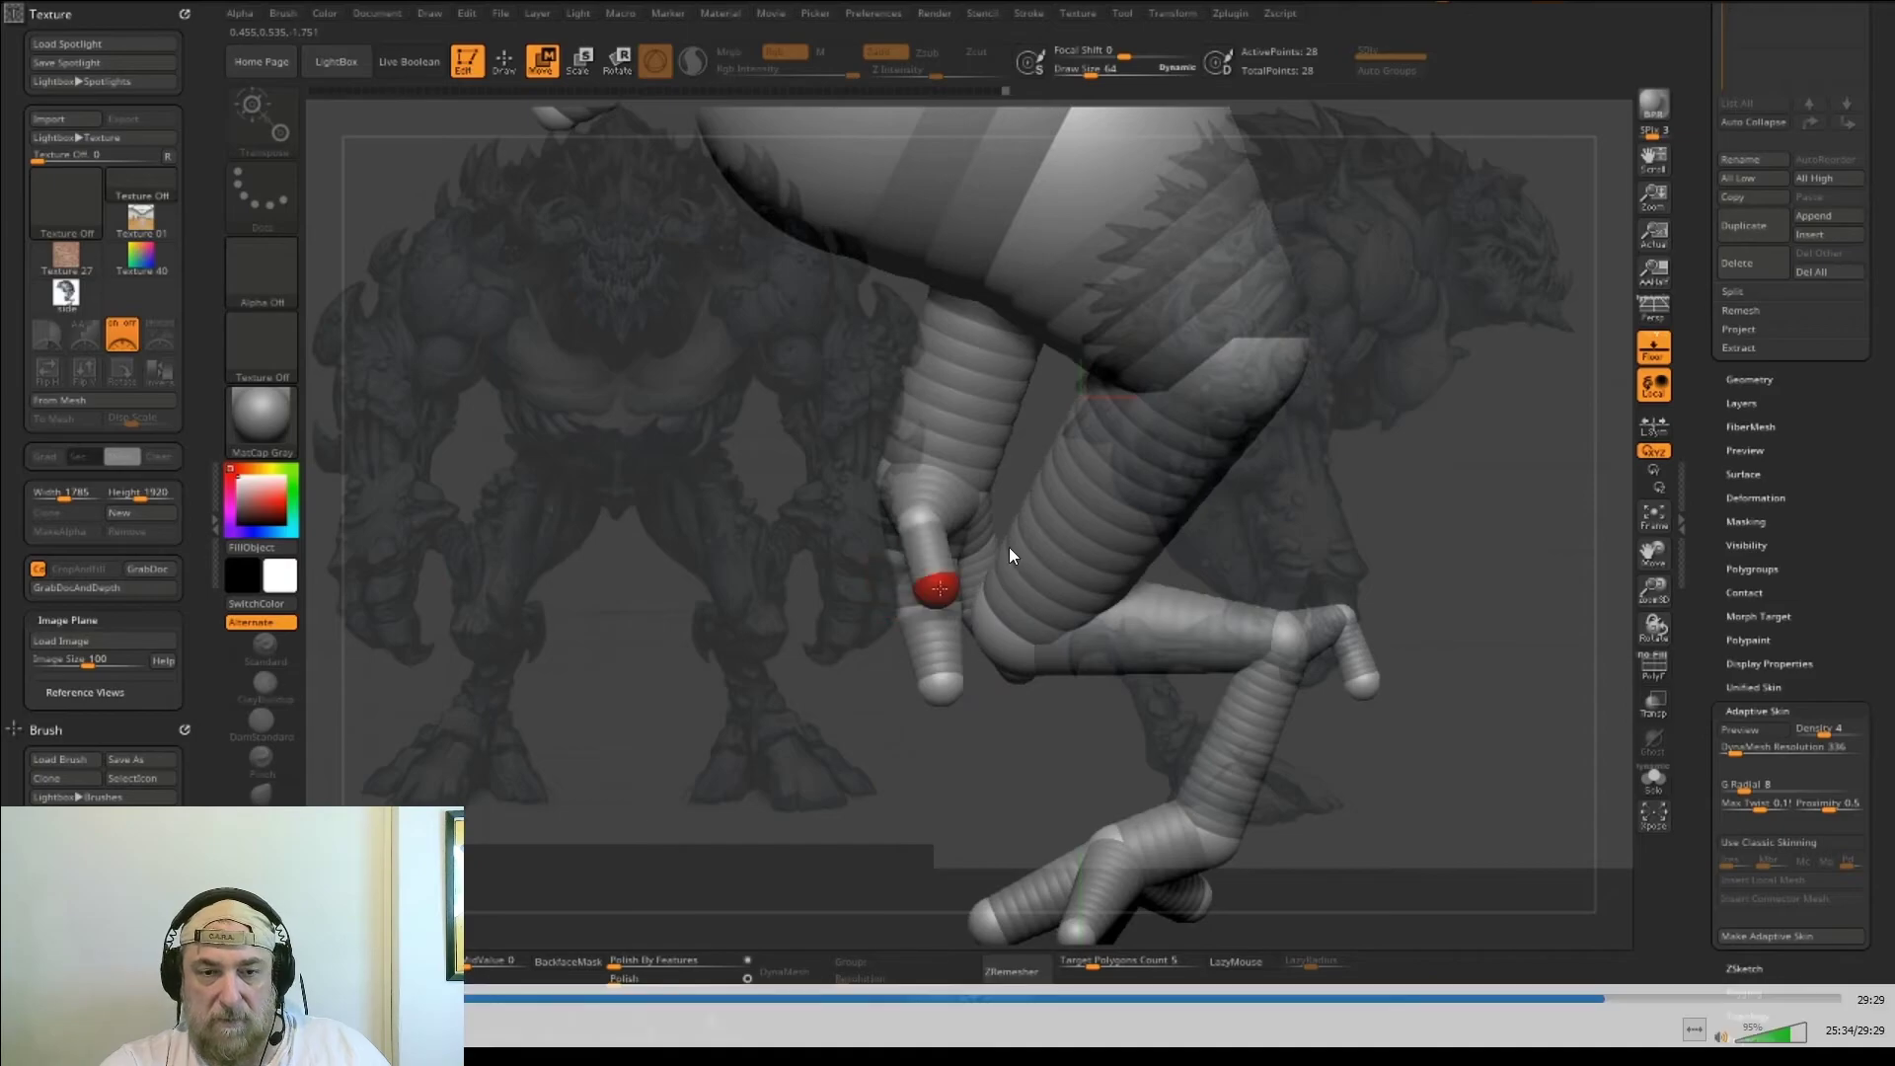
left_click_drag(937, 517, 943, 582)
right_click_drag(910, 616, 845, 671)
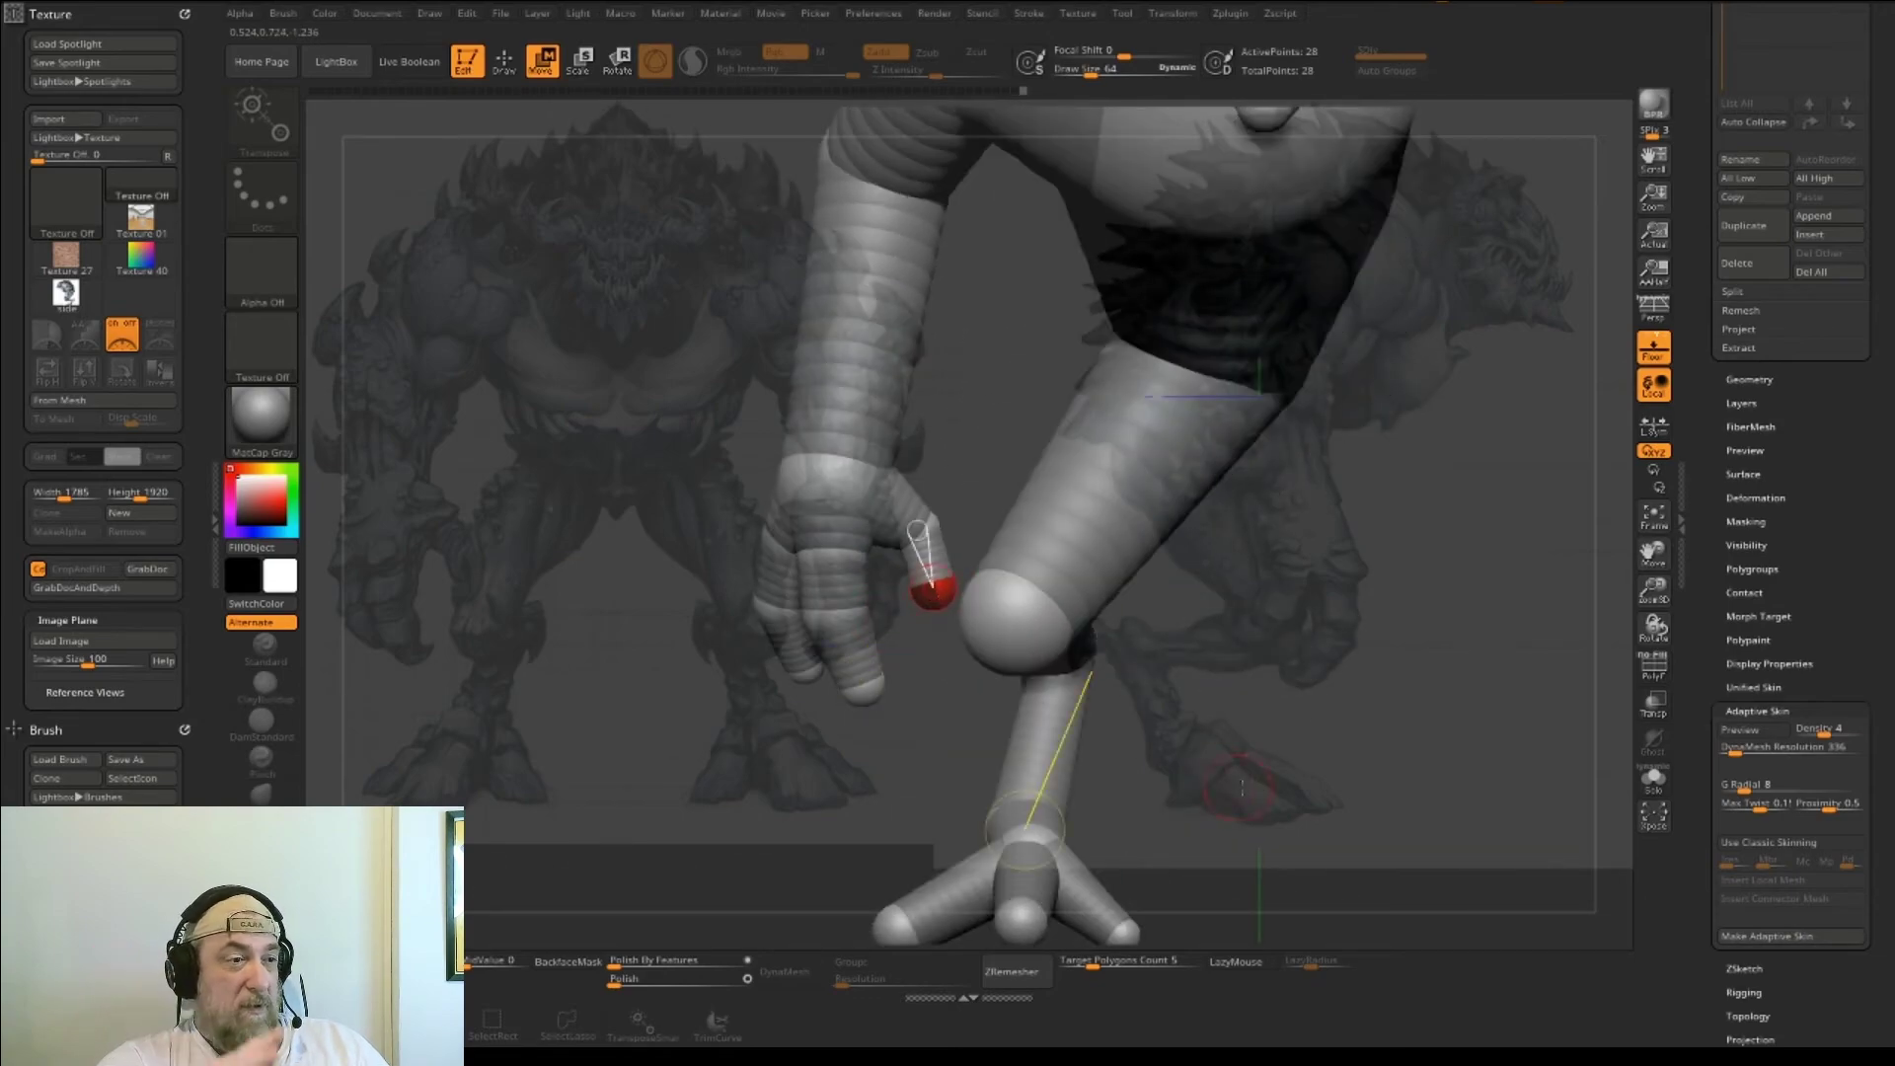
- Lower the adaptive skin's DynaMesh resolution to 160, preview the mesh and return to the ZSpheres
right_click_drag(962, 320, 1032, 524, "alt")
right_click_drag(1480, 879, 1354, 643, "ctrl")
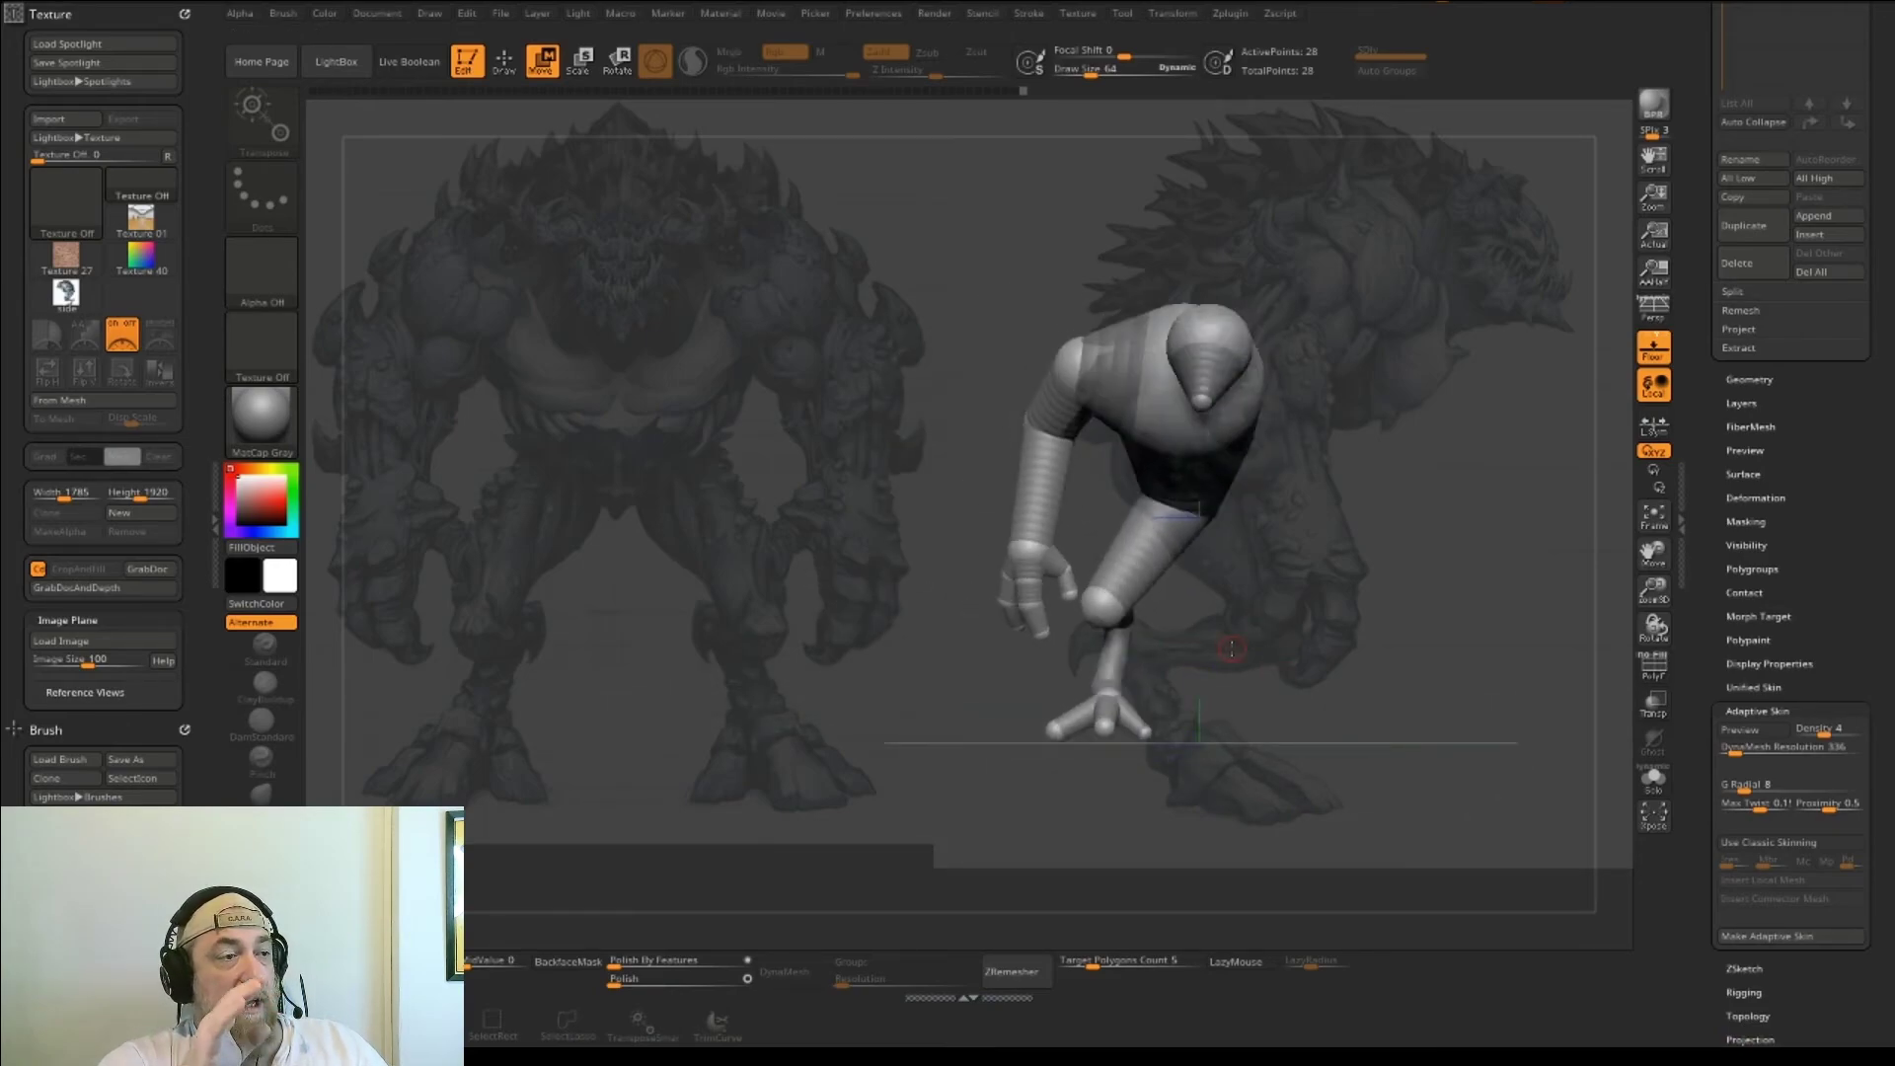
right_click_drag(1495, 779, 1619, 766)
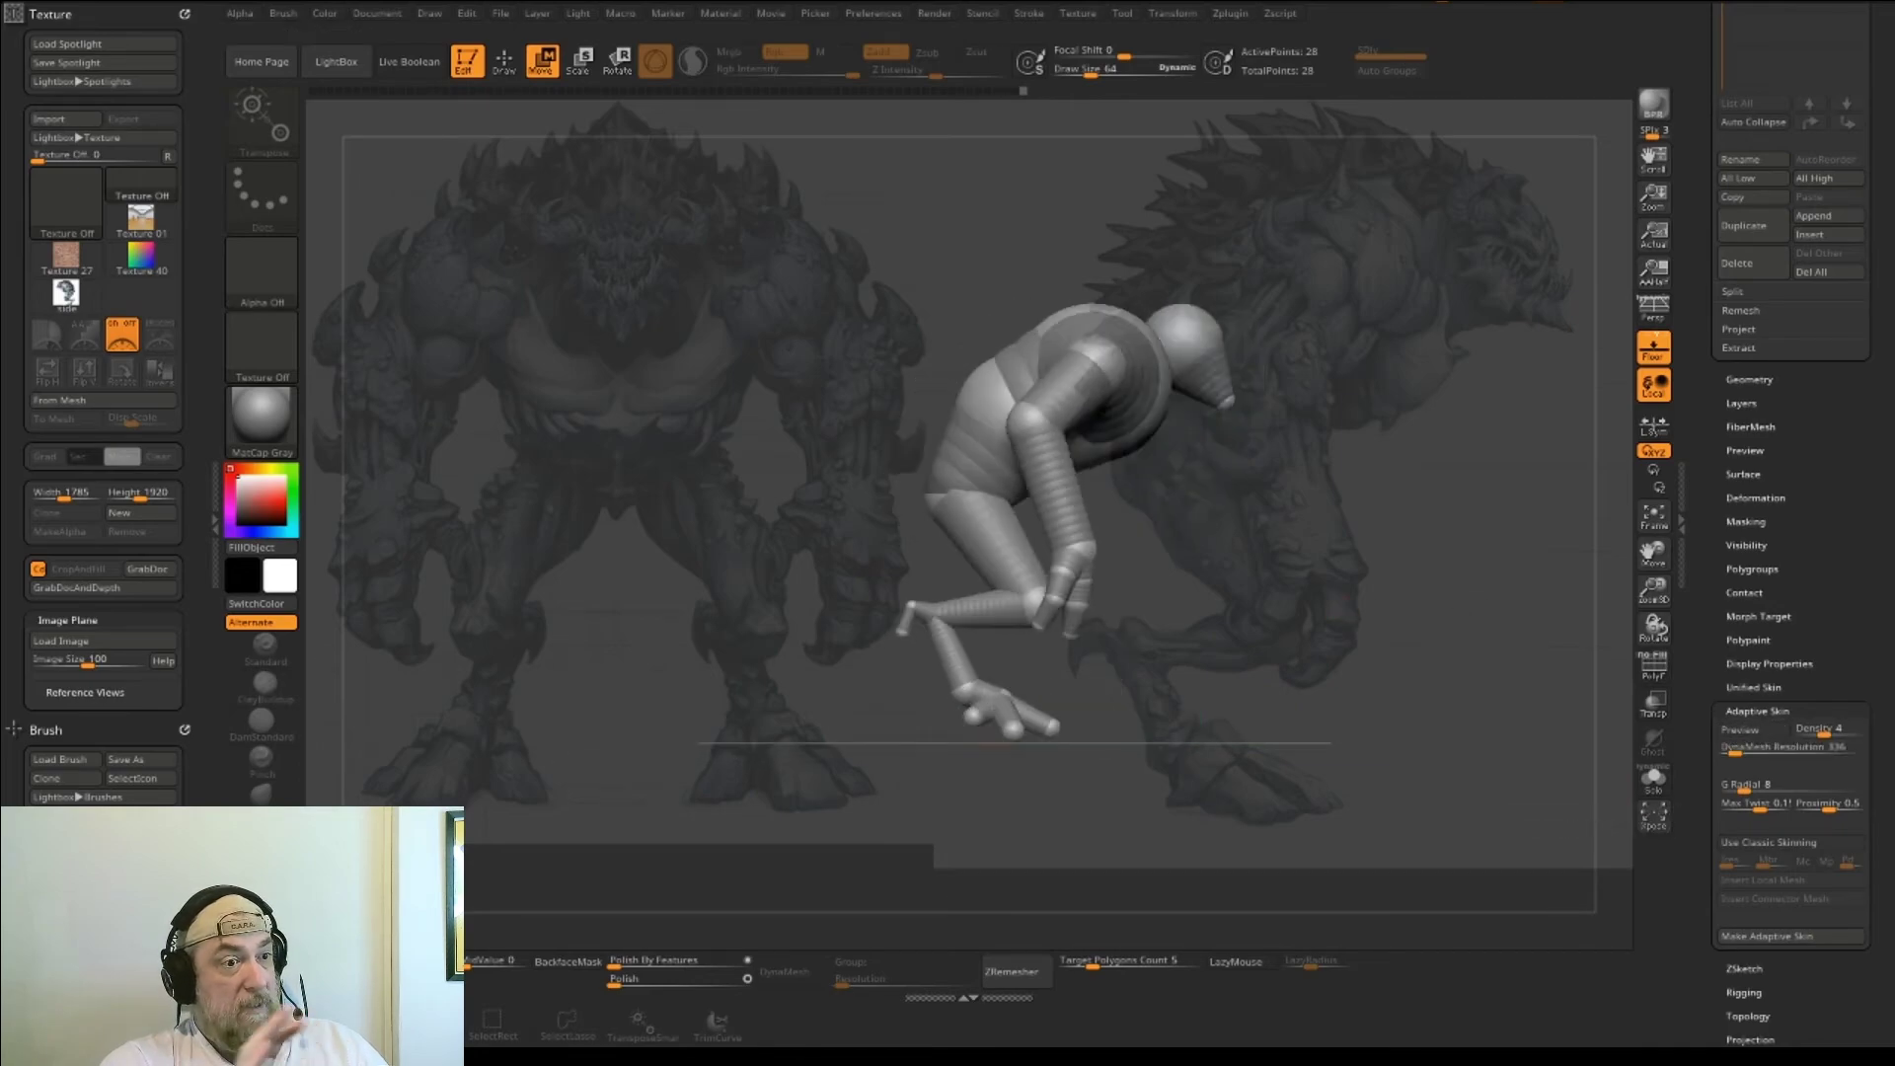
left_click_drag(1736, 756, 1731, 760)
left_click(1739, 729)
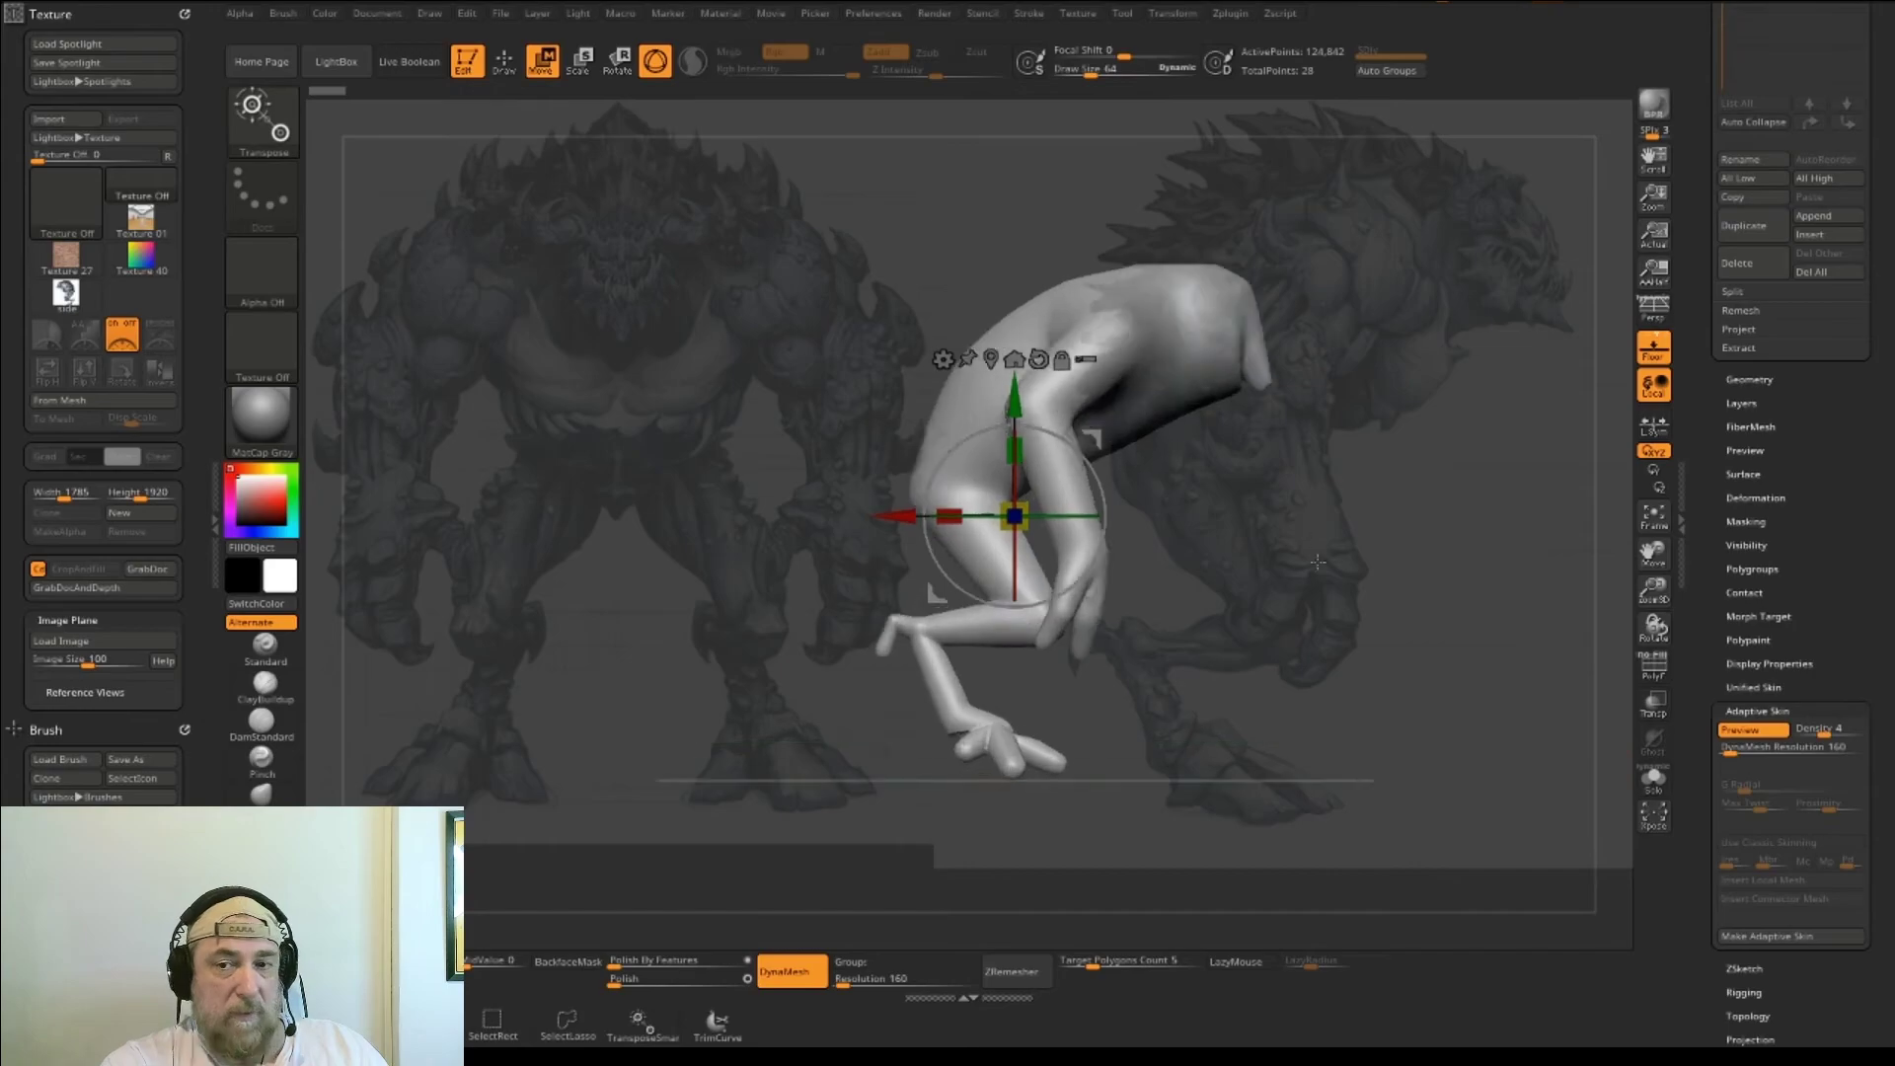
right_click_drag(1039, 793, 685, 1017, "alt")
left_click(1751, 731)
- Set the adaptive skin density to 3 and toggle the preview on and off
left_click_drag(1823, 732, 1815, 732)
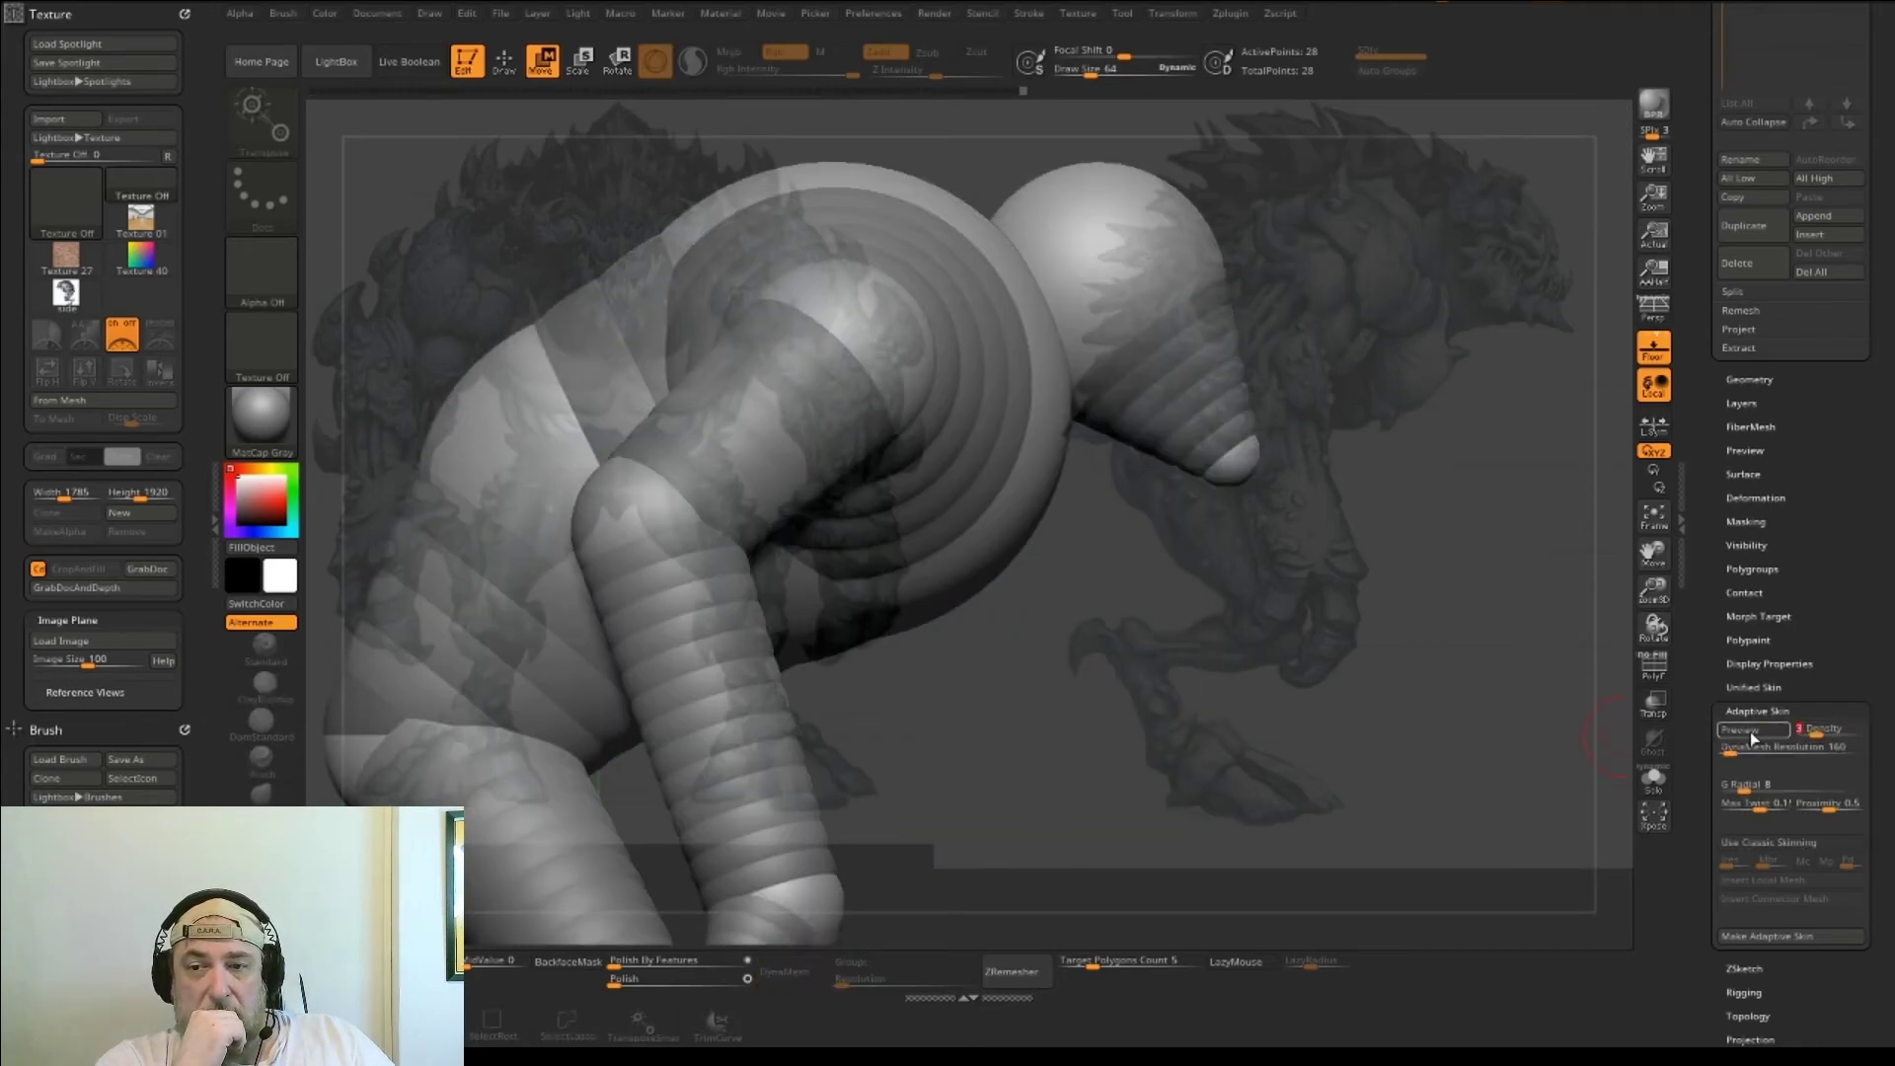
left_click(1751, 733)
left_click(1746, 730)
- Pull the head ZSphere away from the torso to extend the neck and resize the ZSphere at the neck's base
right_click_drag(1133, 507, 1072, 352)
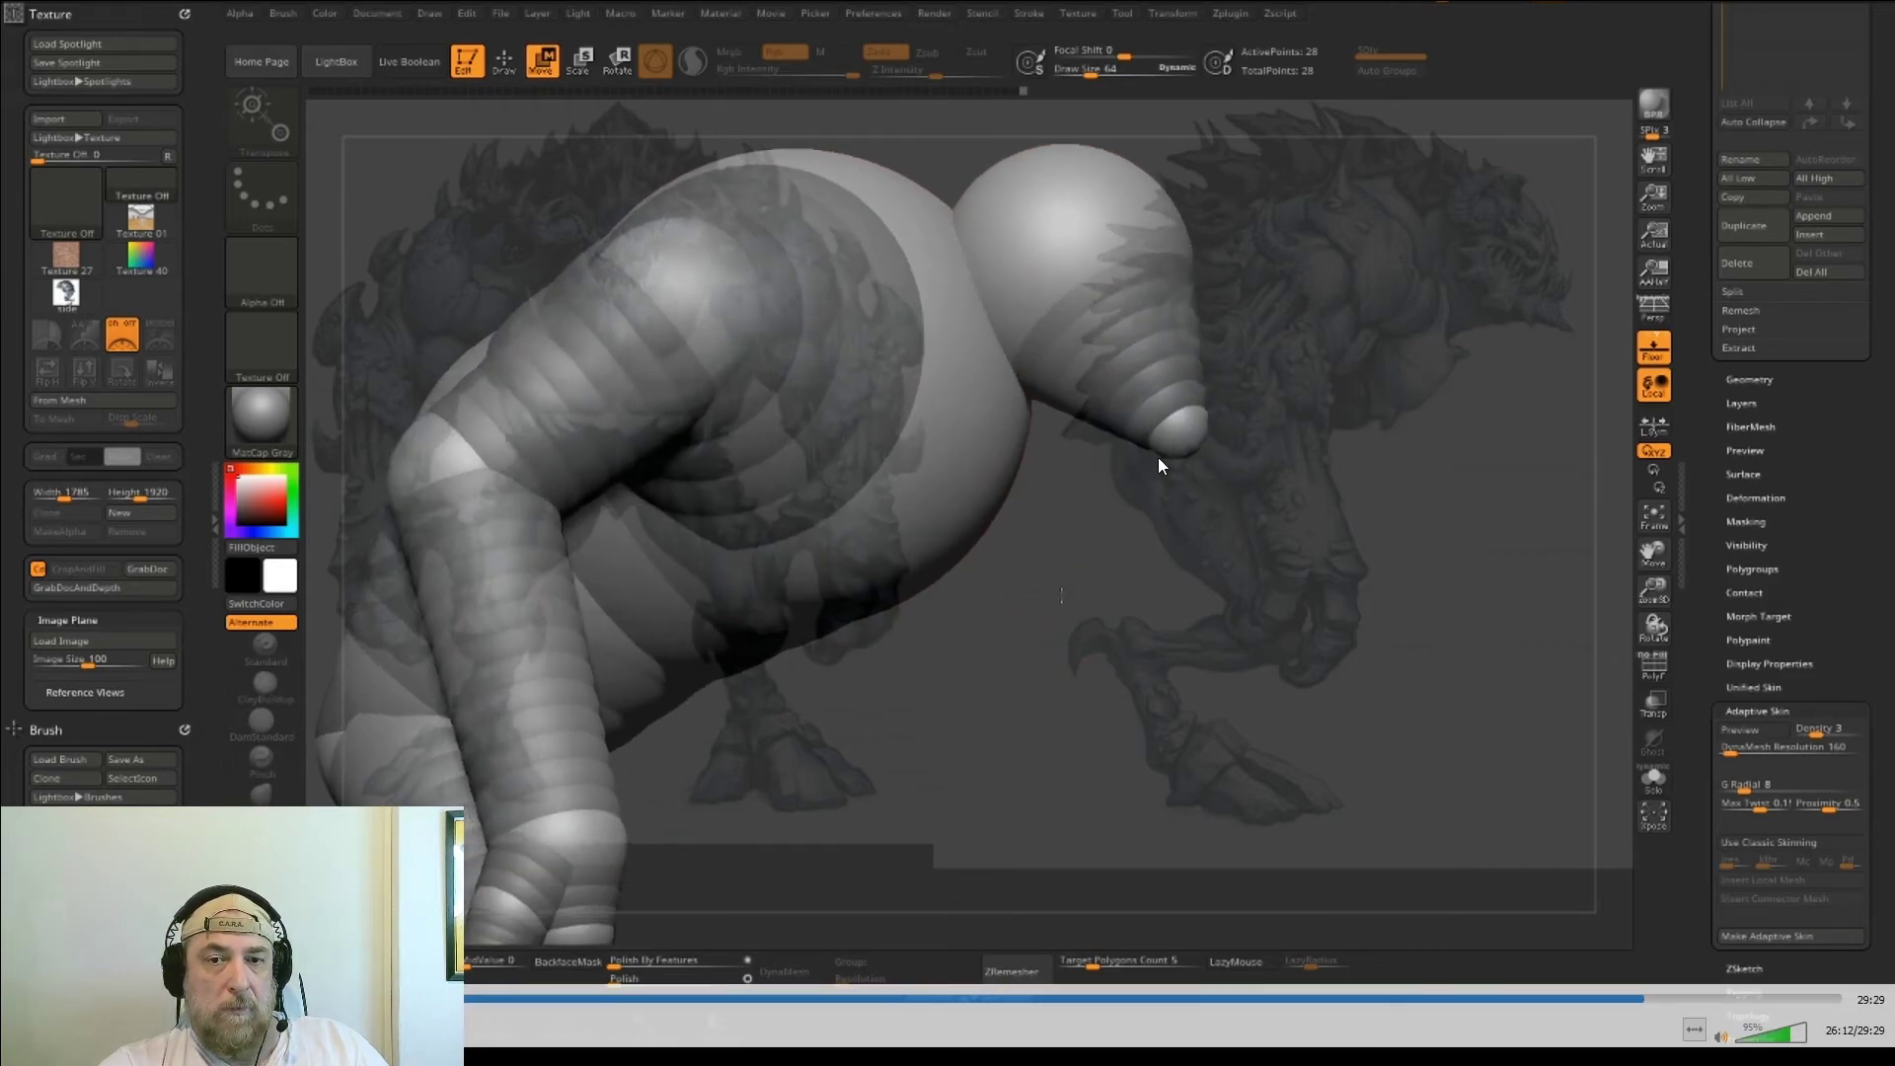
key("e")
left_click(1036, 241)
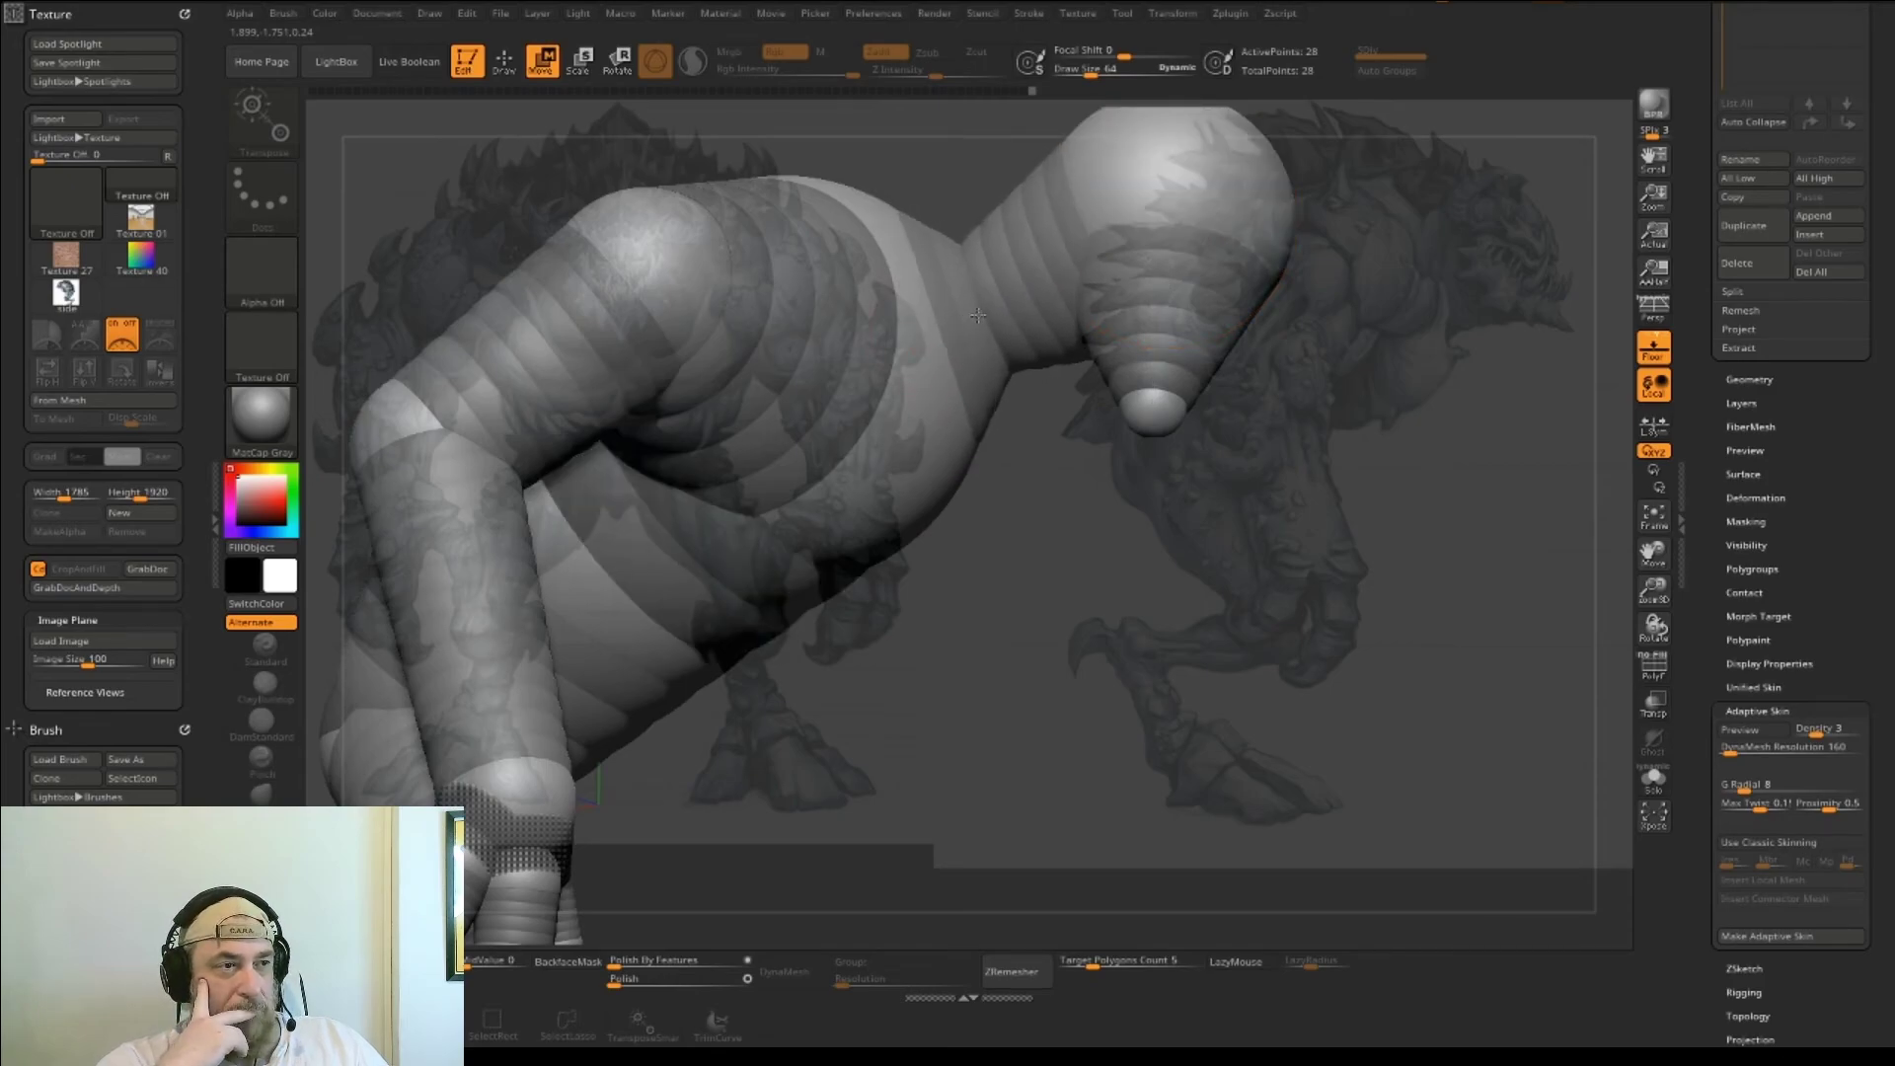
key("e")
left_click_drag(999, 313, 783, 380)
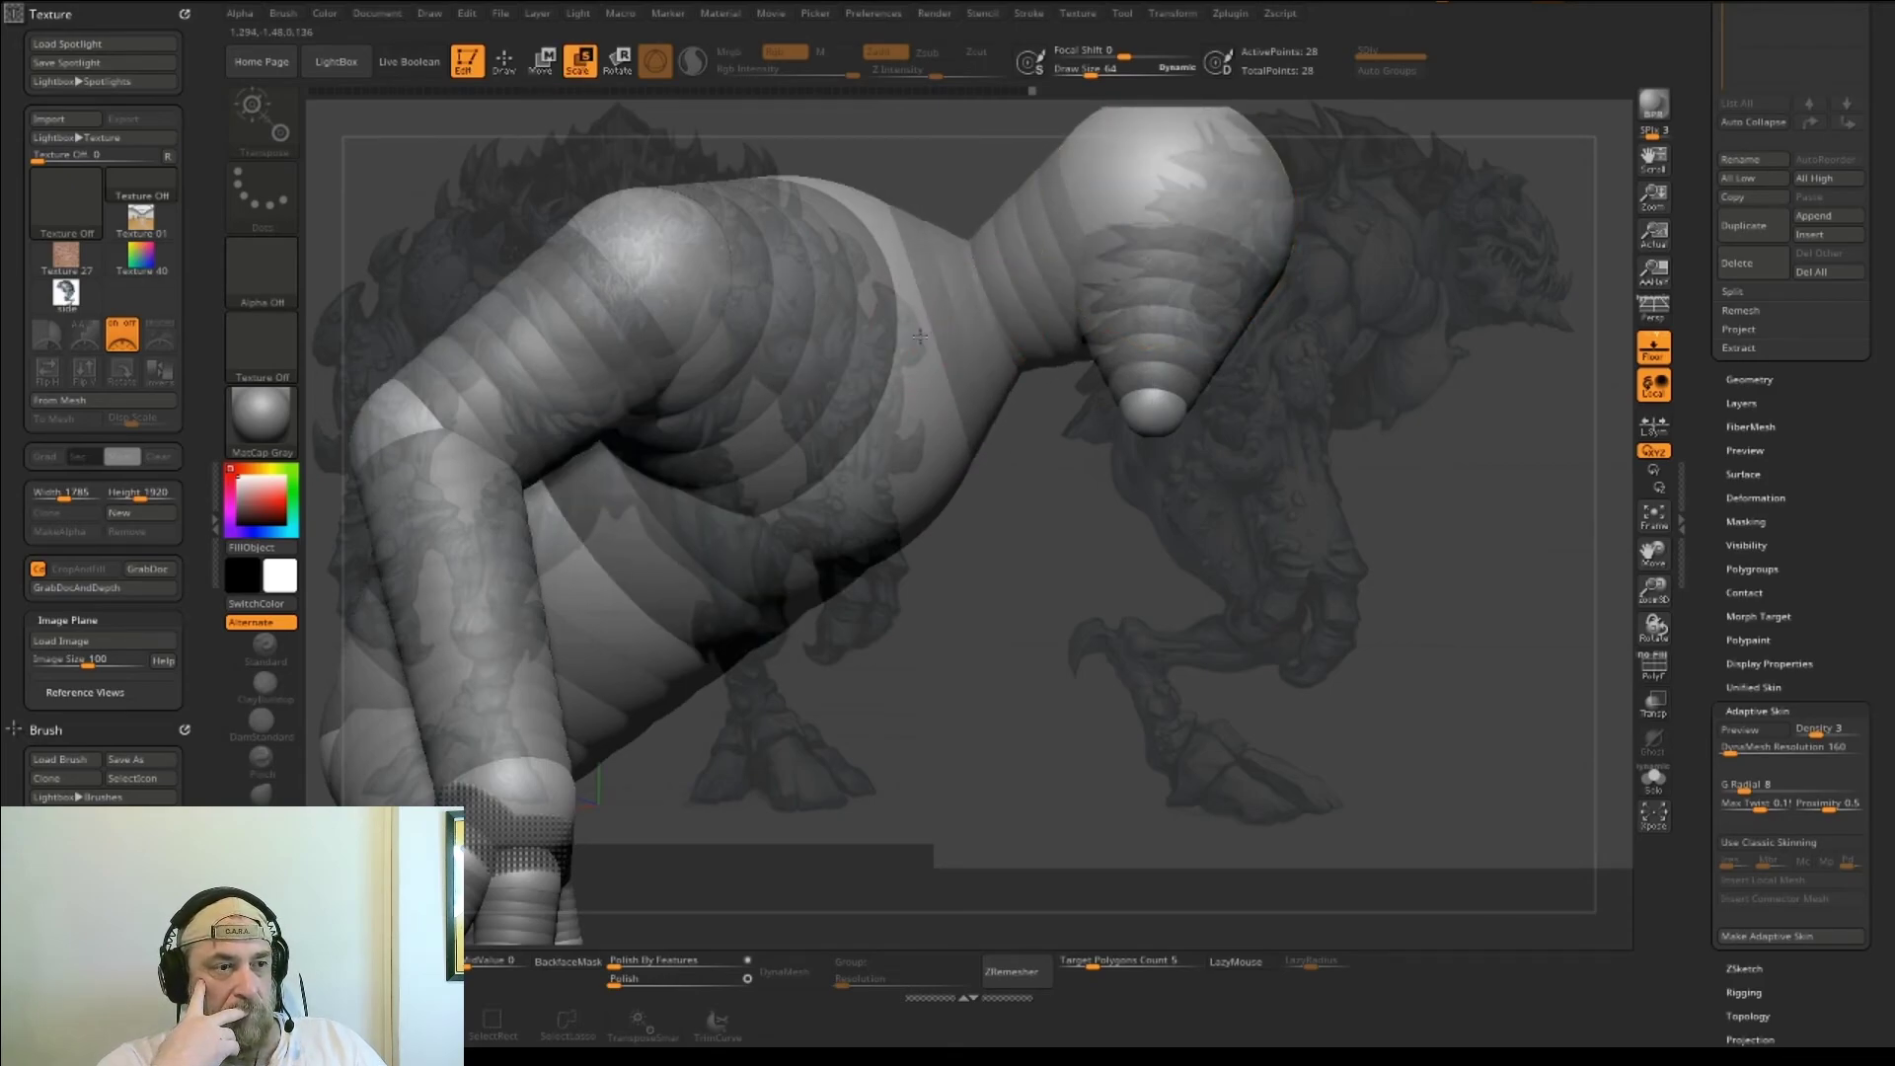
left_click_drag(1121, 193, 790, 372)
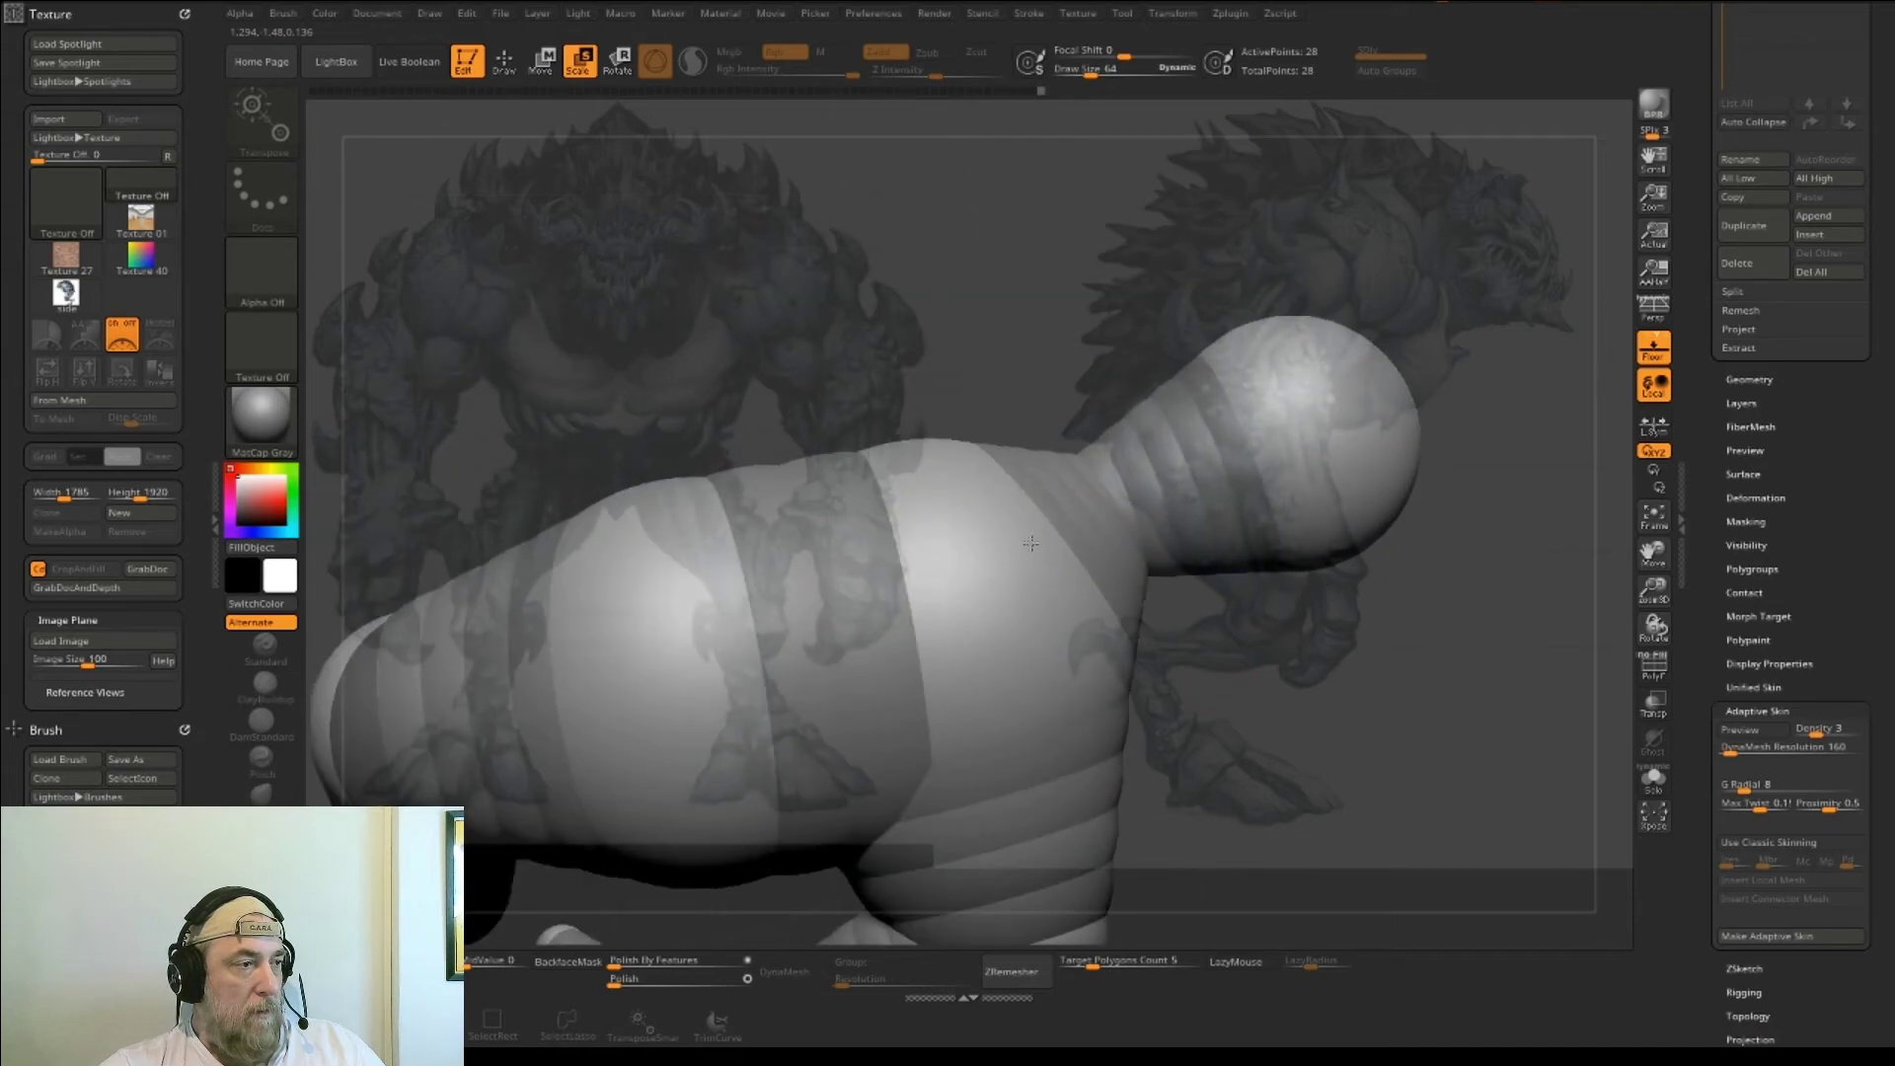
left_click_drag(1030, 543, 1155, 505)
key("w")
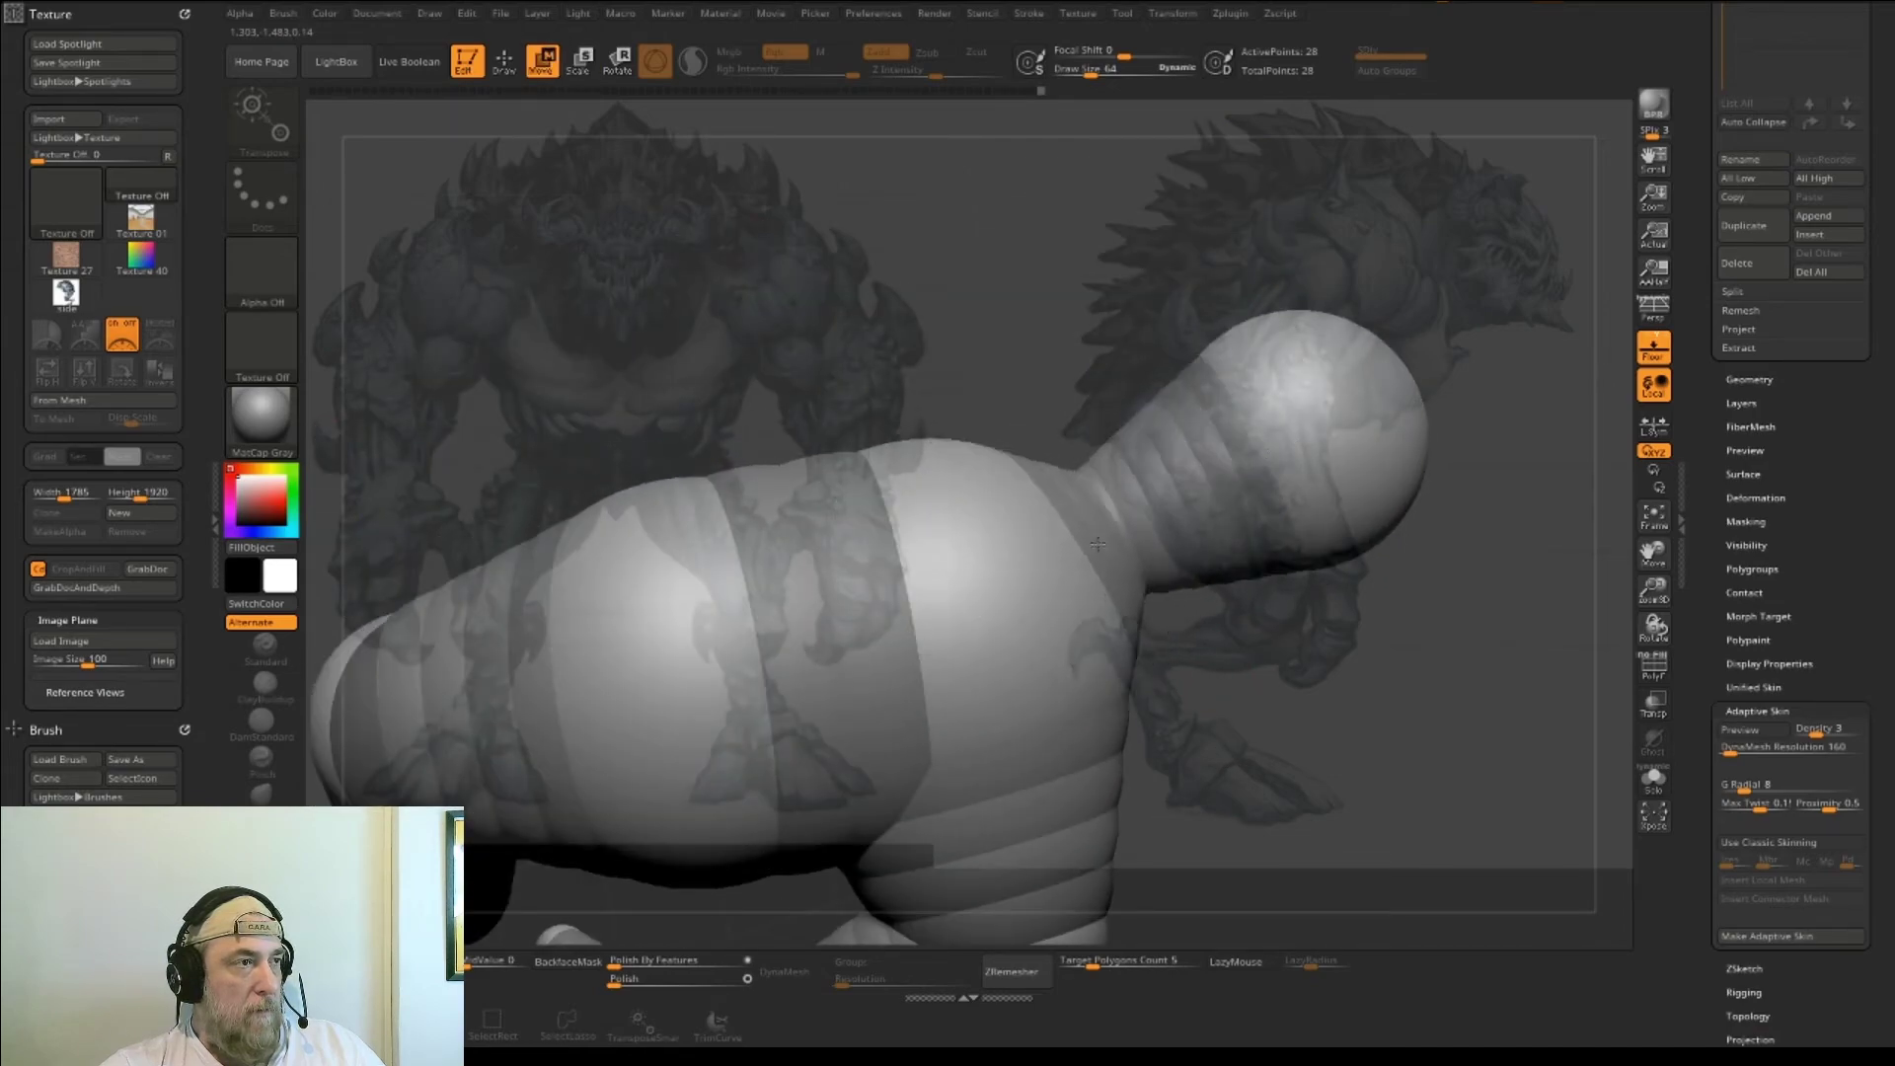
- Insert a ZSphere midway along the neck, scale it, and align the model with the side reference
key("q")
left_click(1192, 502)
key("e")
mouse_move(1192, 500)
left_mouse_down()
mouse_move(1220, 491)
mouse_move(1169, 505)
left_mouse_up()
left_click_drag(1325, 874, 1261, 669)
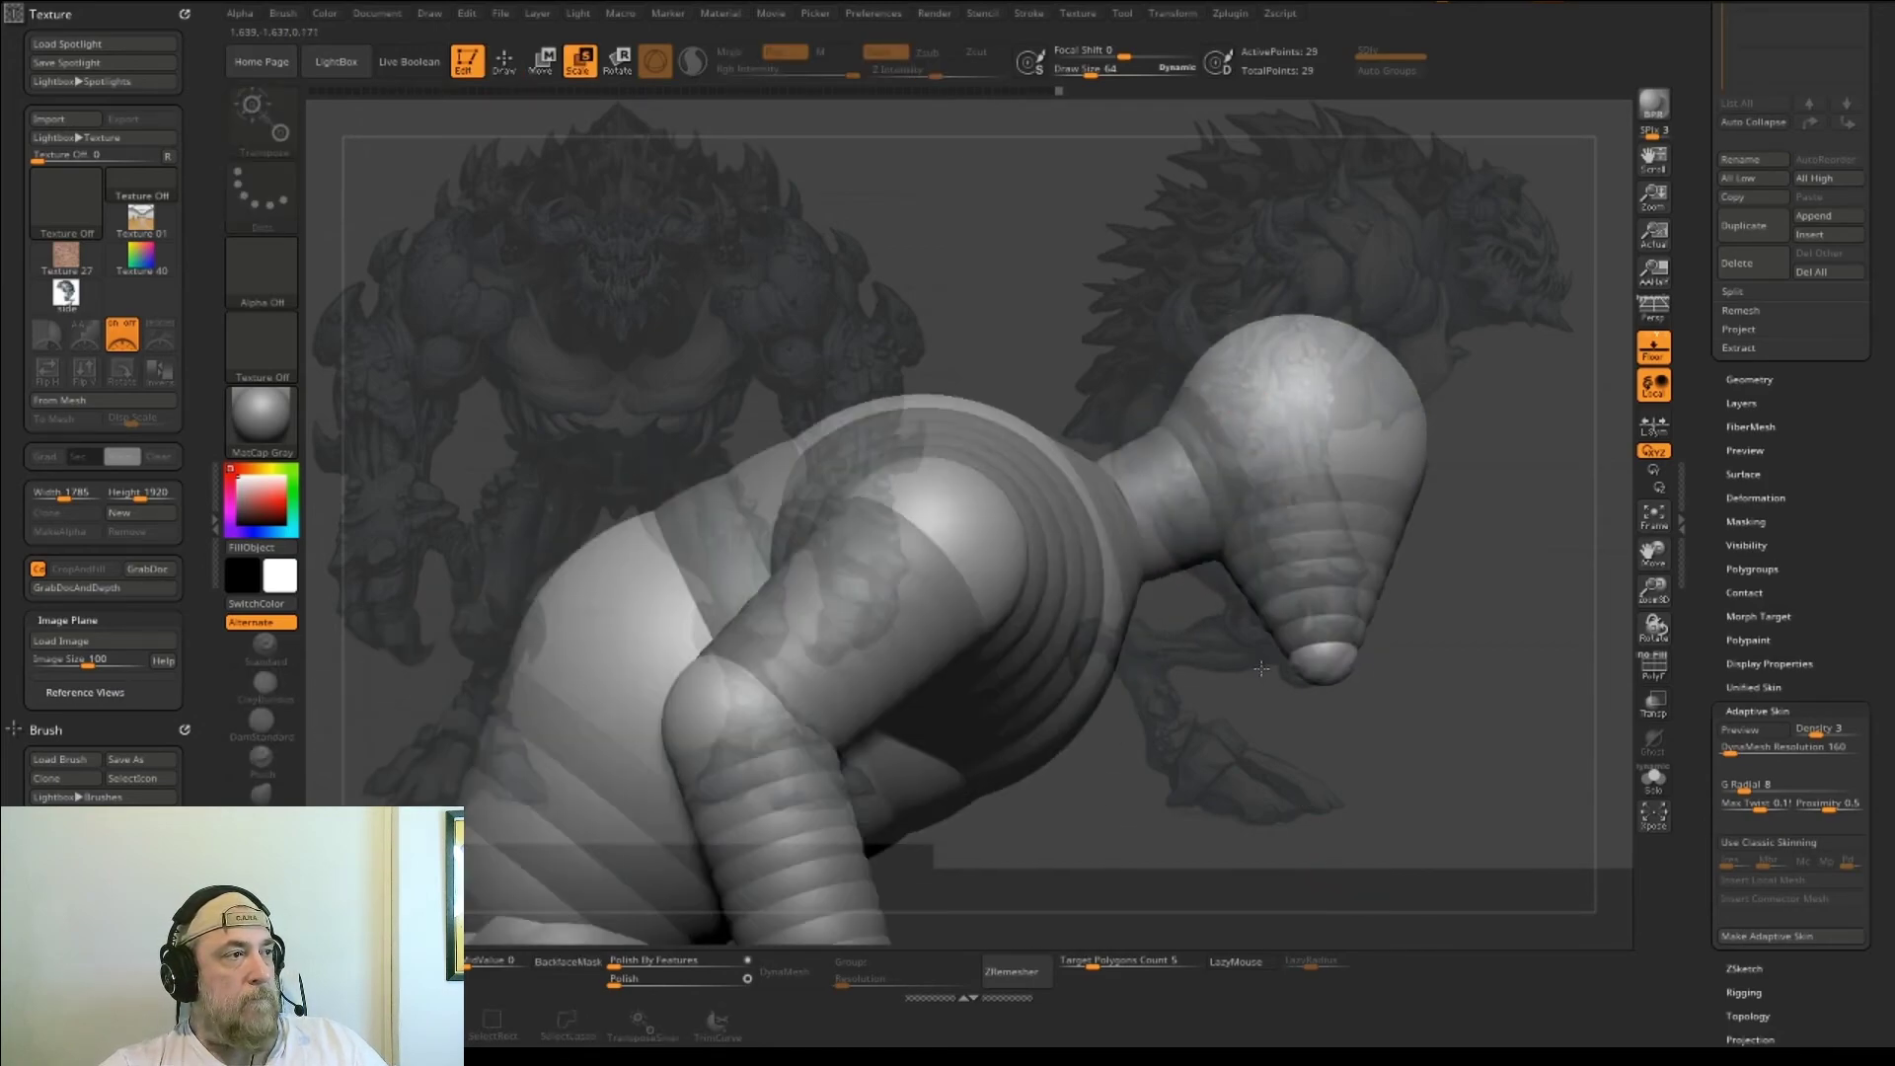
left_click_drag(1460, 765, 1505, 694)
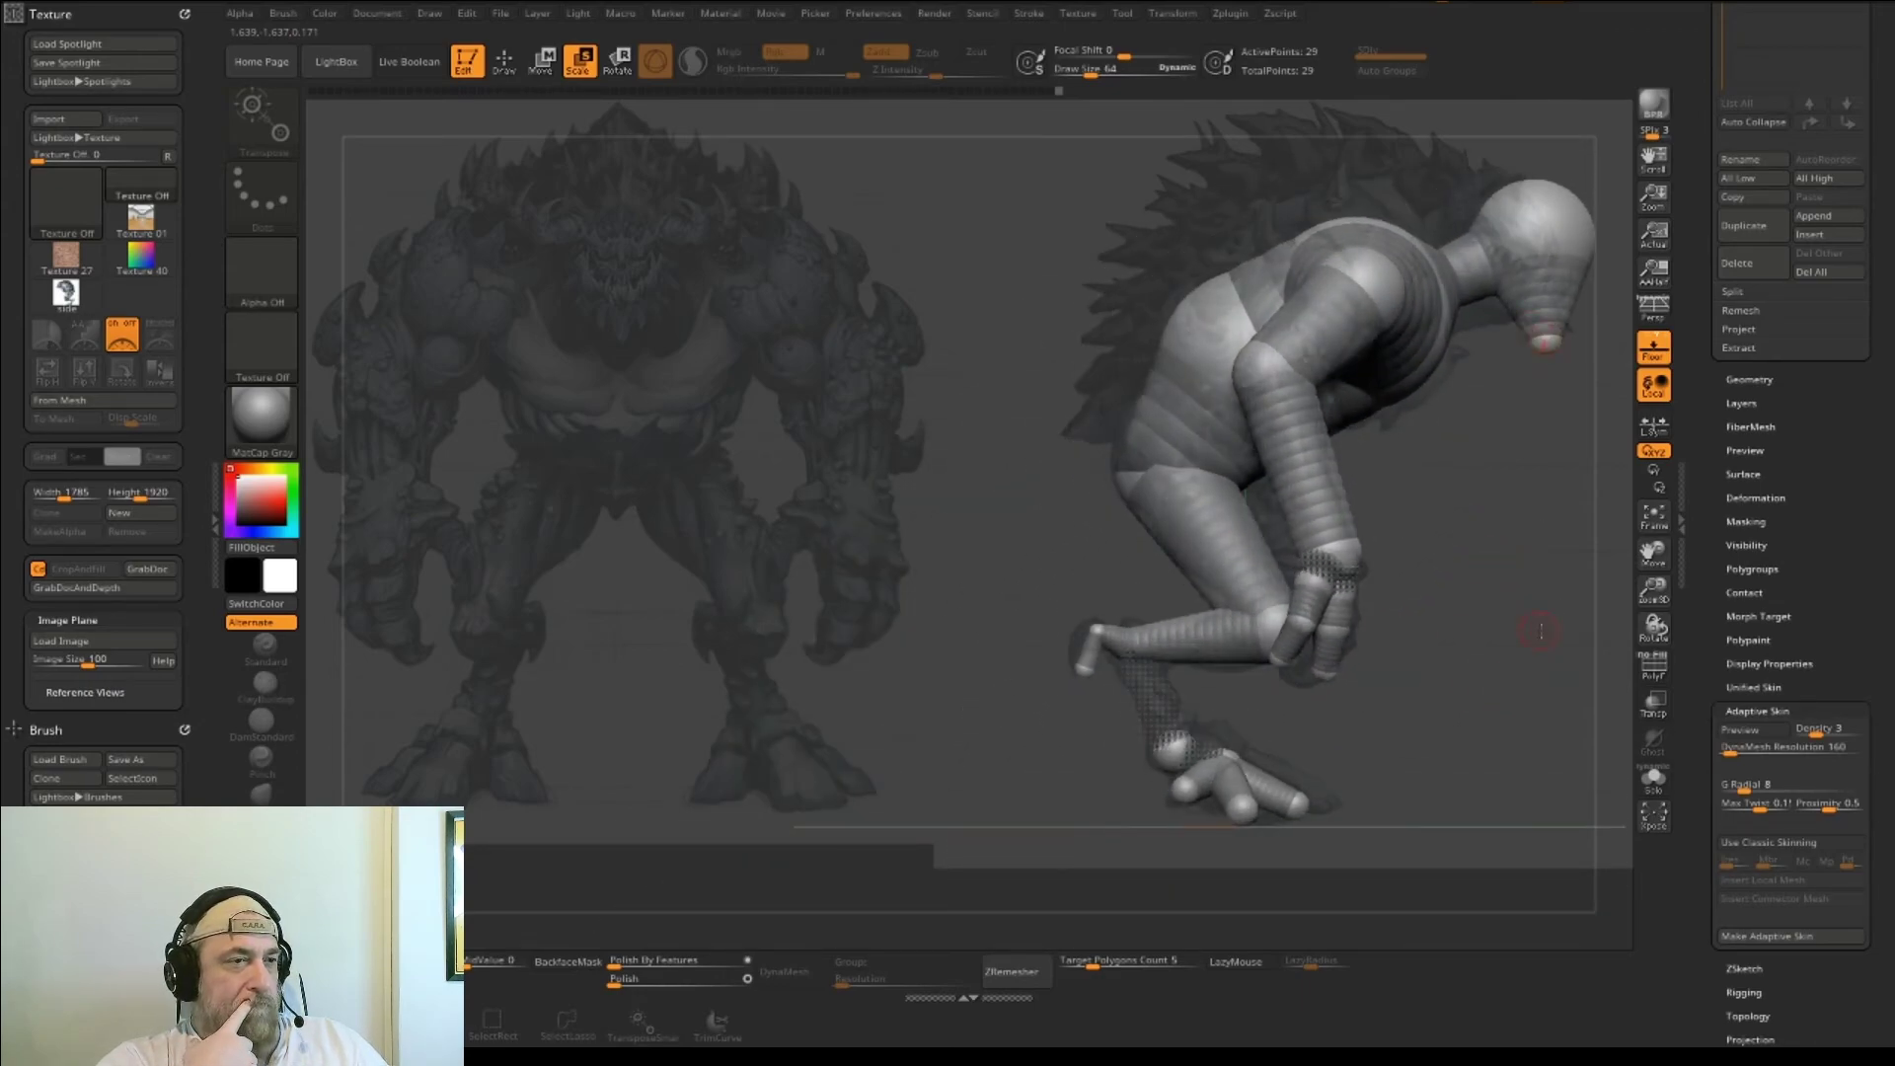
- Reposition the head and neck ZSpheres against the side reference and scale the head down
key("w")
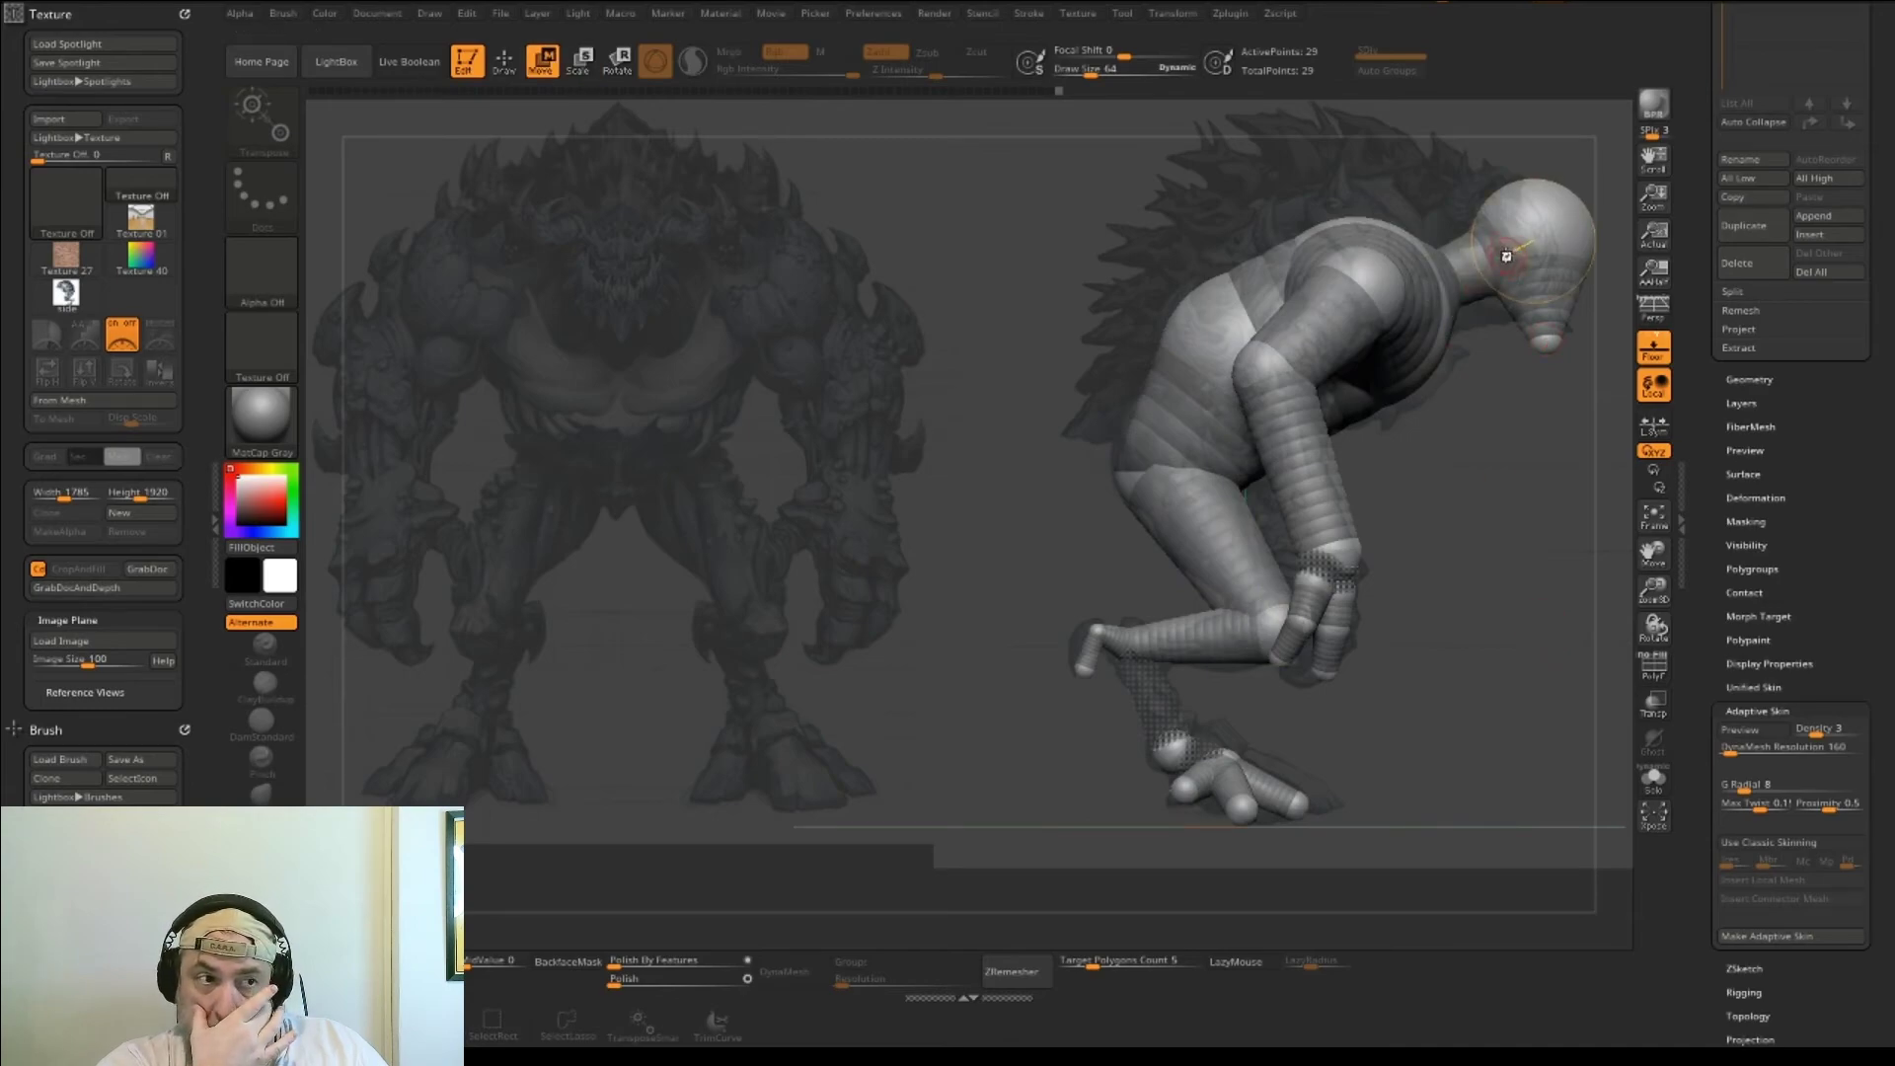
mouse_move(1481, 262)
left_mouse_down()
mouse_move(1531, 230)
mouse_move(1545, 346)
mouse_move(1501, 240)
left_mouse_up()
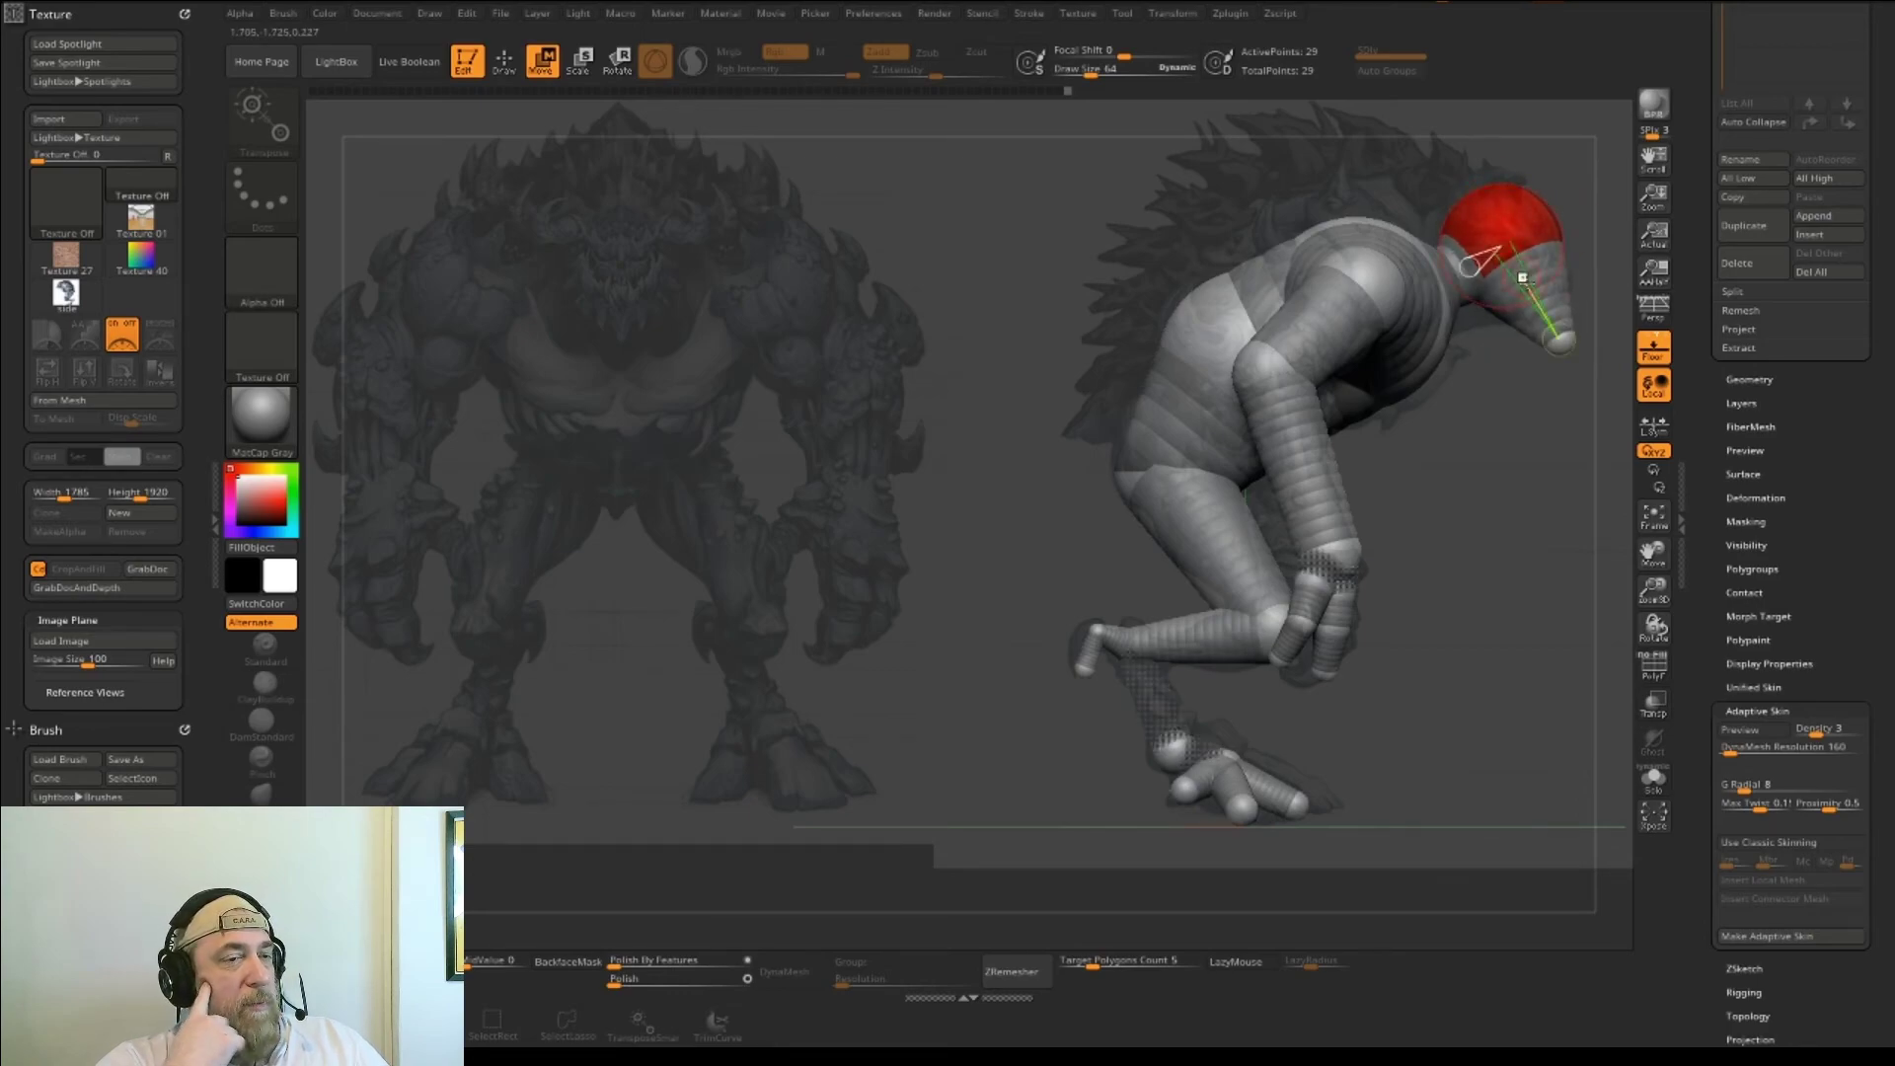
key("e")
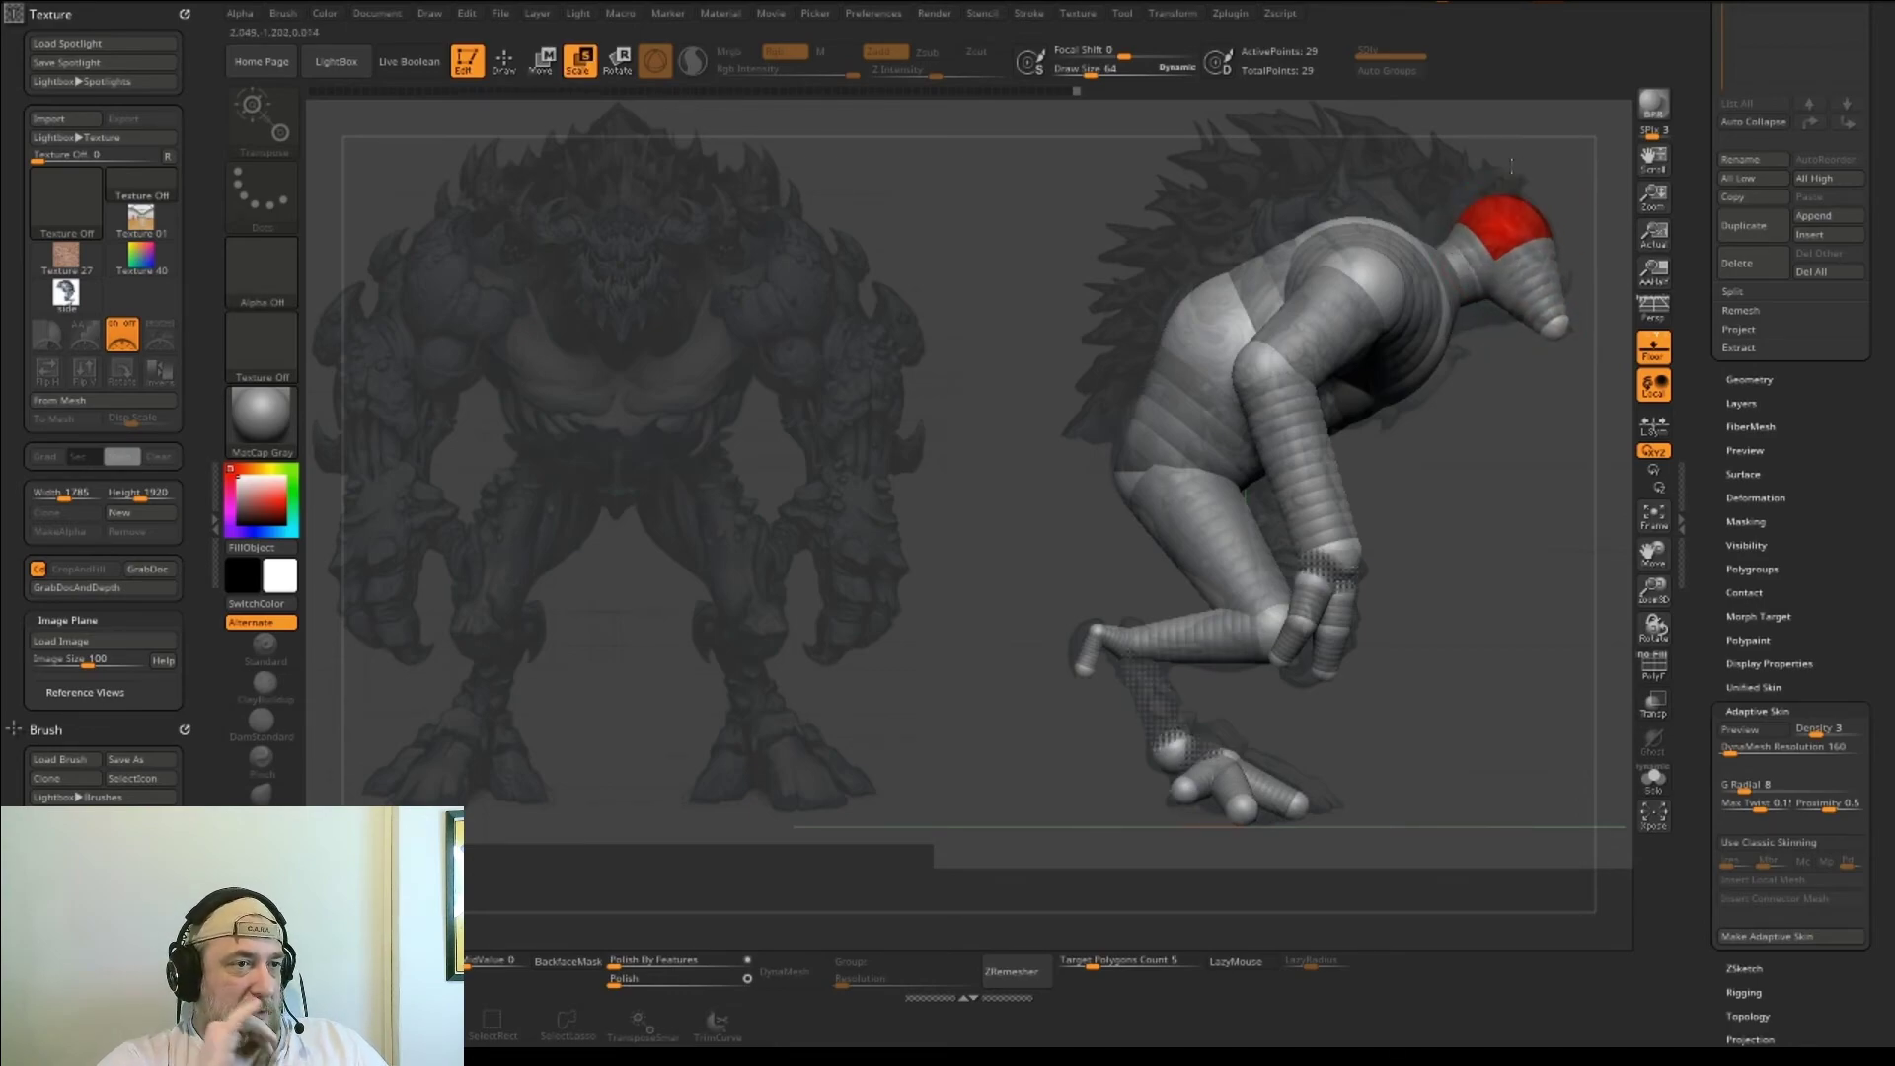
key("w")
left_click_drag(1541, 291, 1493, 286)
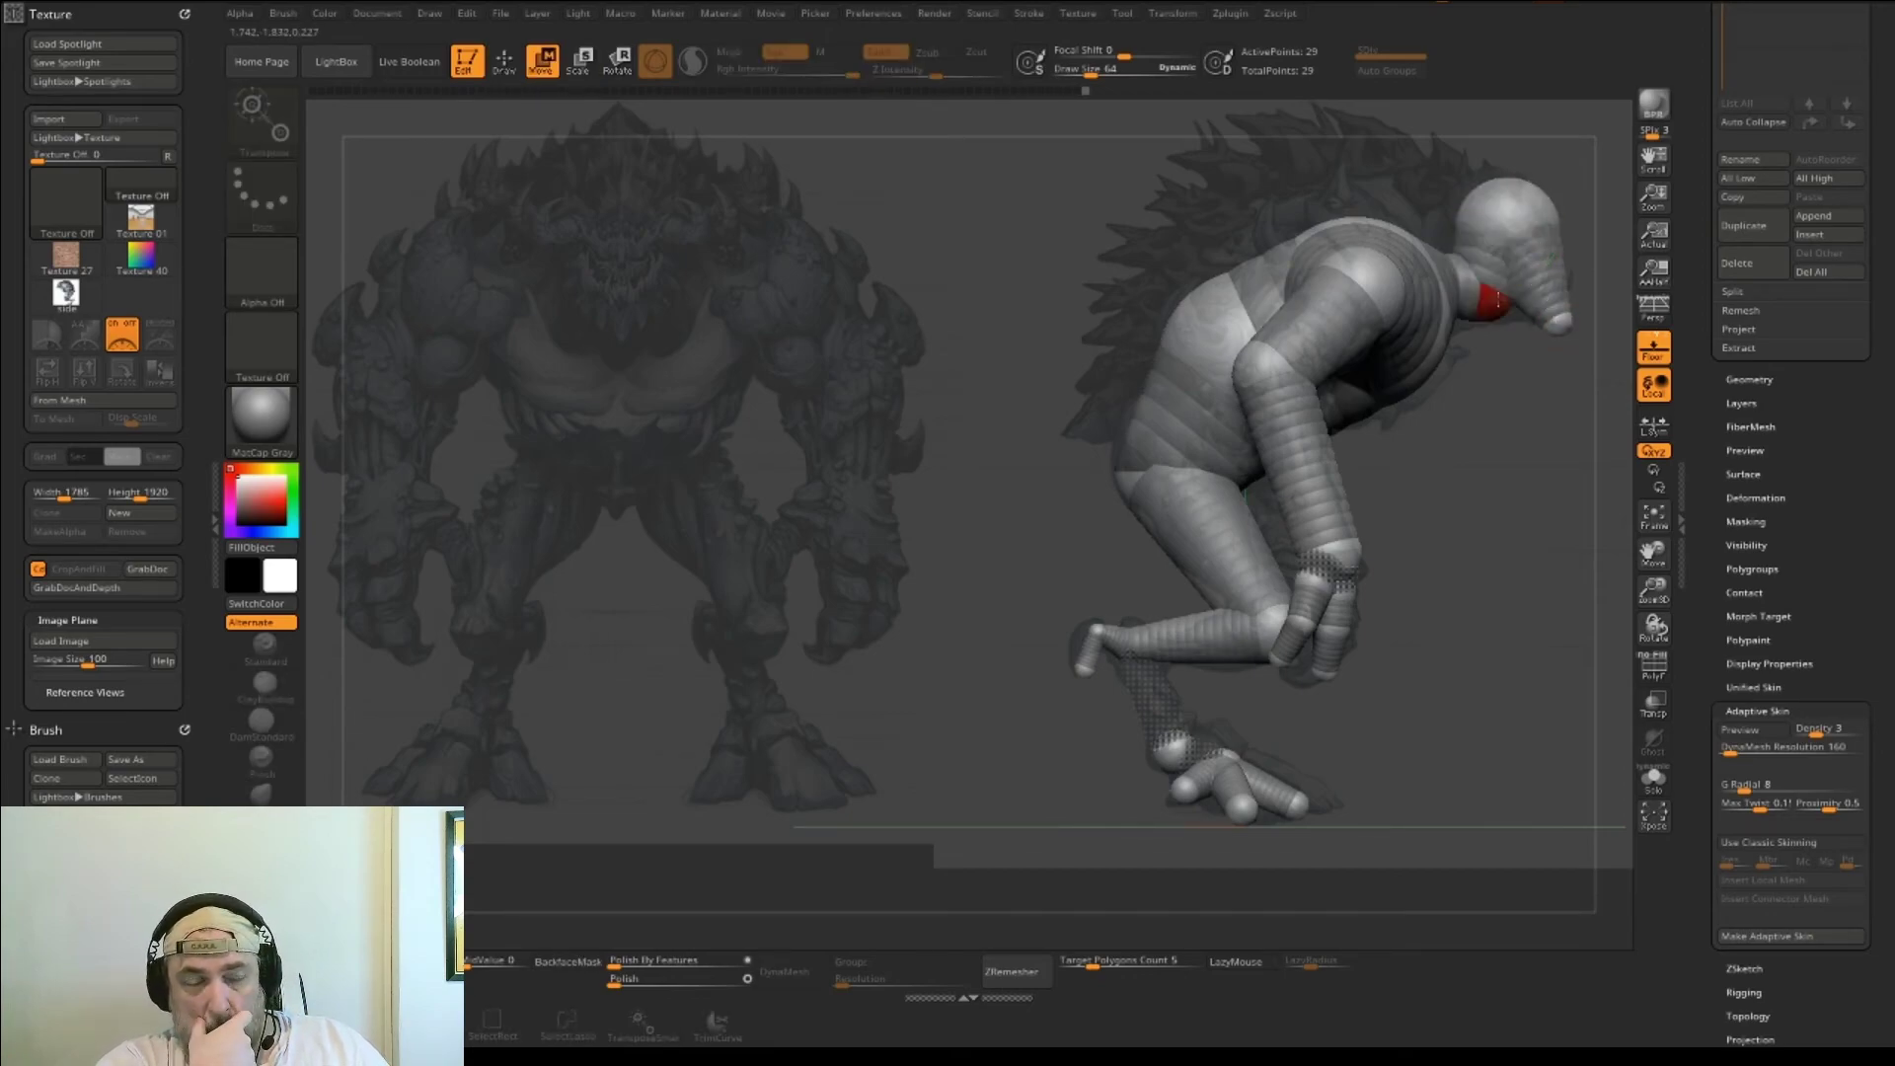
- Preview the adaptive skin with the new neck and hand, inspect it from the front and return to the ZSpheres
left_click(1740, 729)
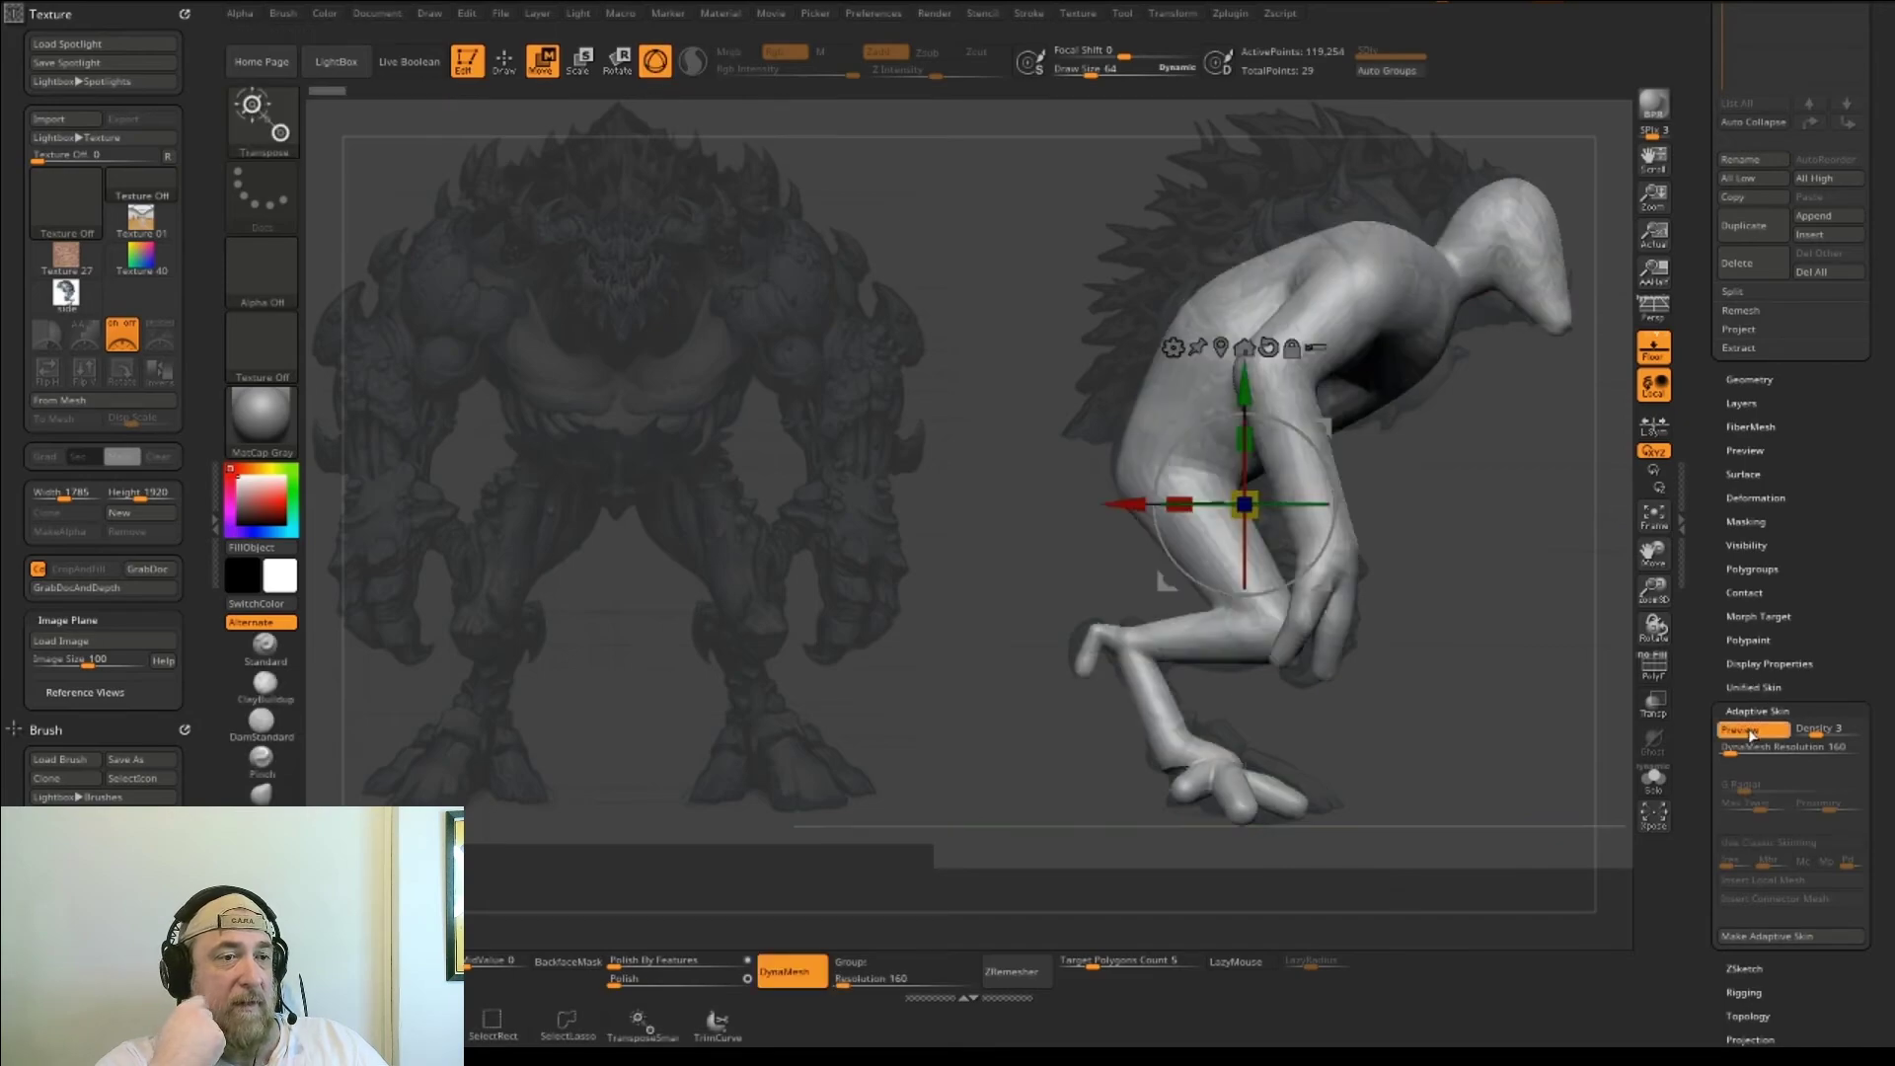
left_click_drag(1569, 780, 1448, 756)
left_click(1739, 729)
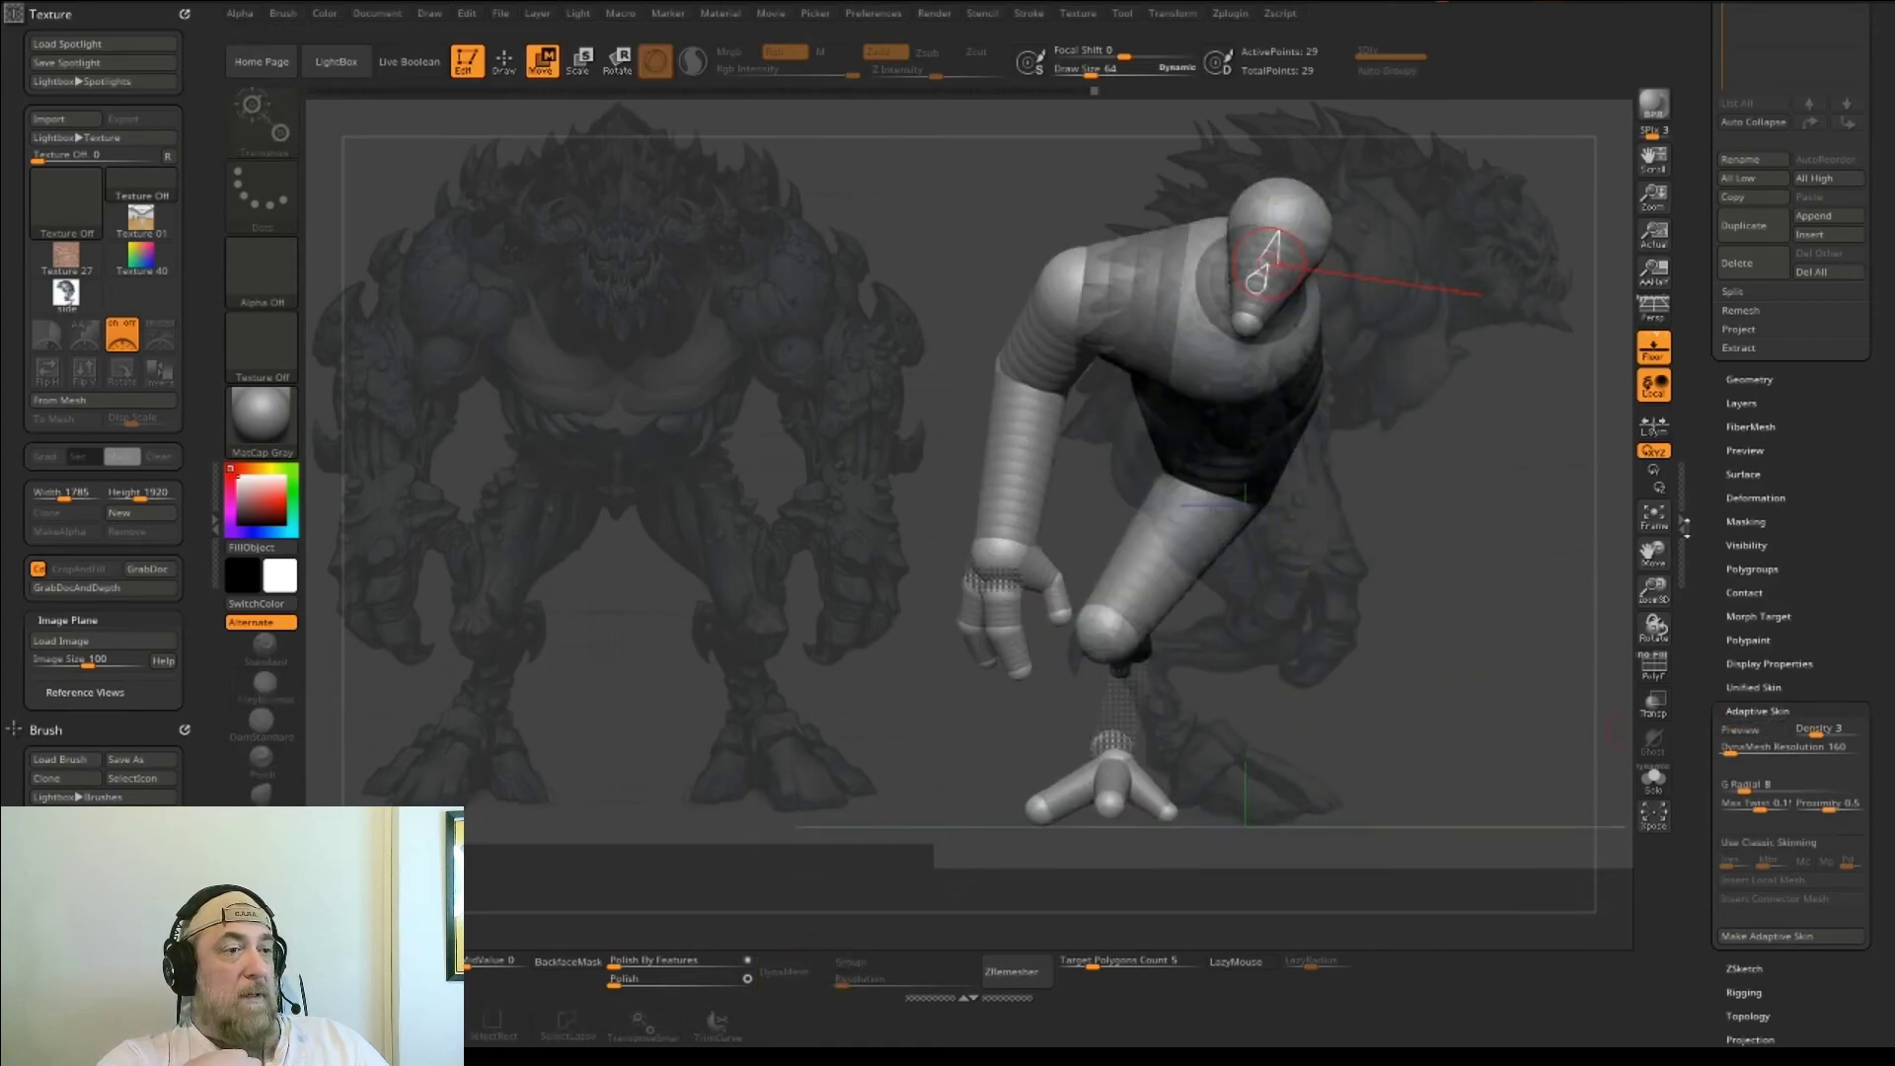
- Preview the creature's adaptive skin and examine its geometry and deformation options
left_click(1175, 13)
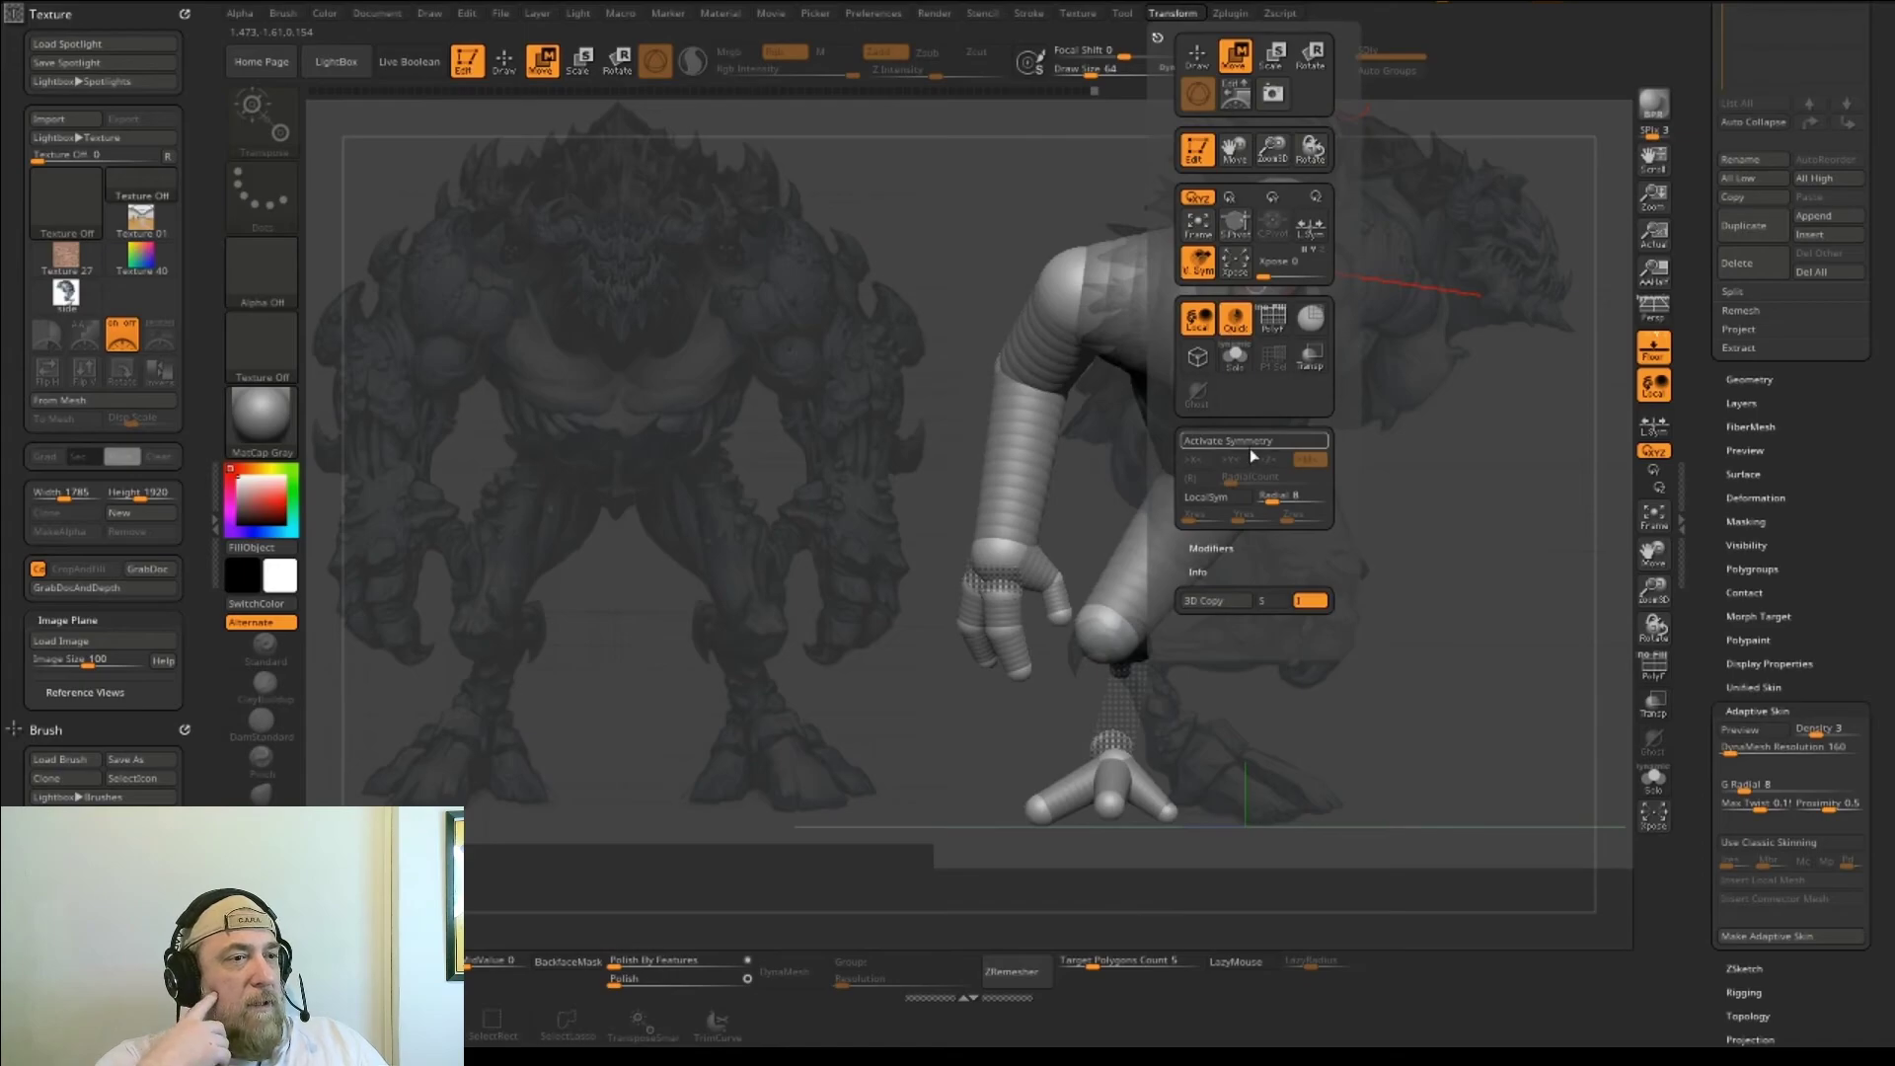
left_click(1739, 730)
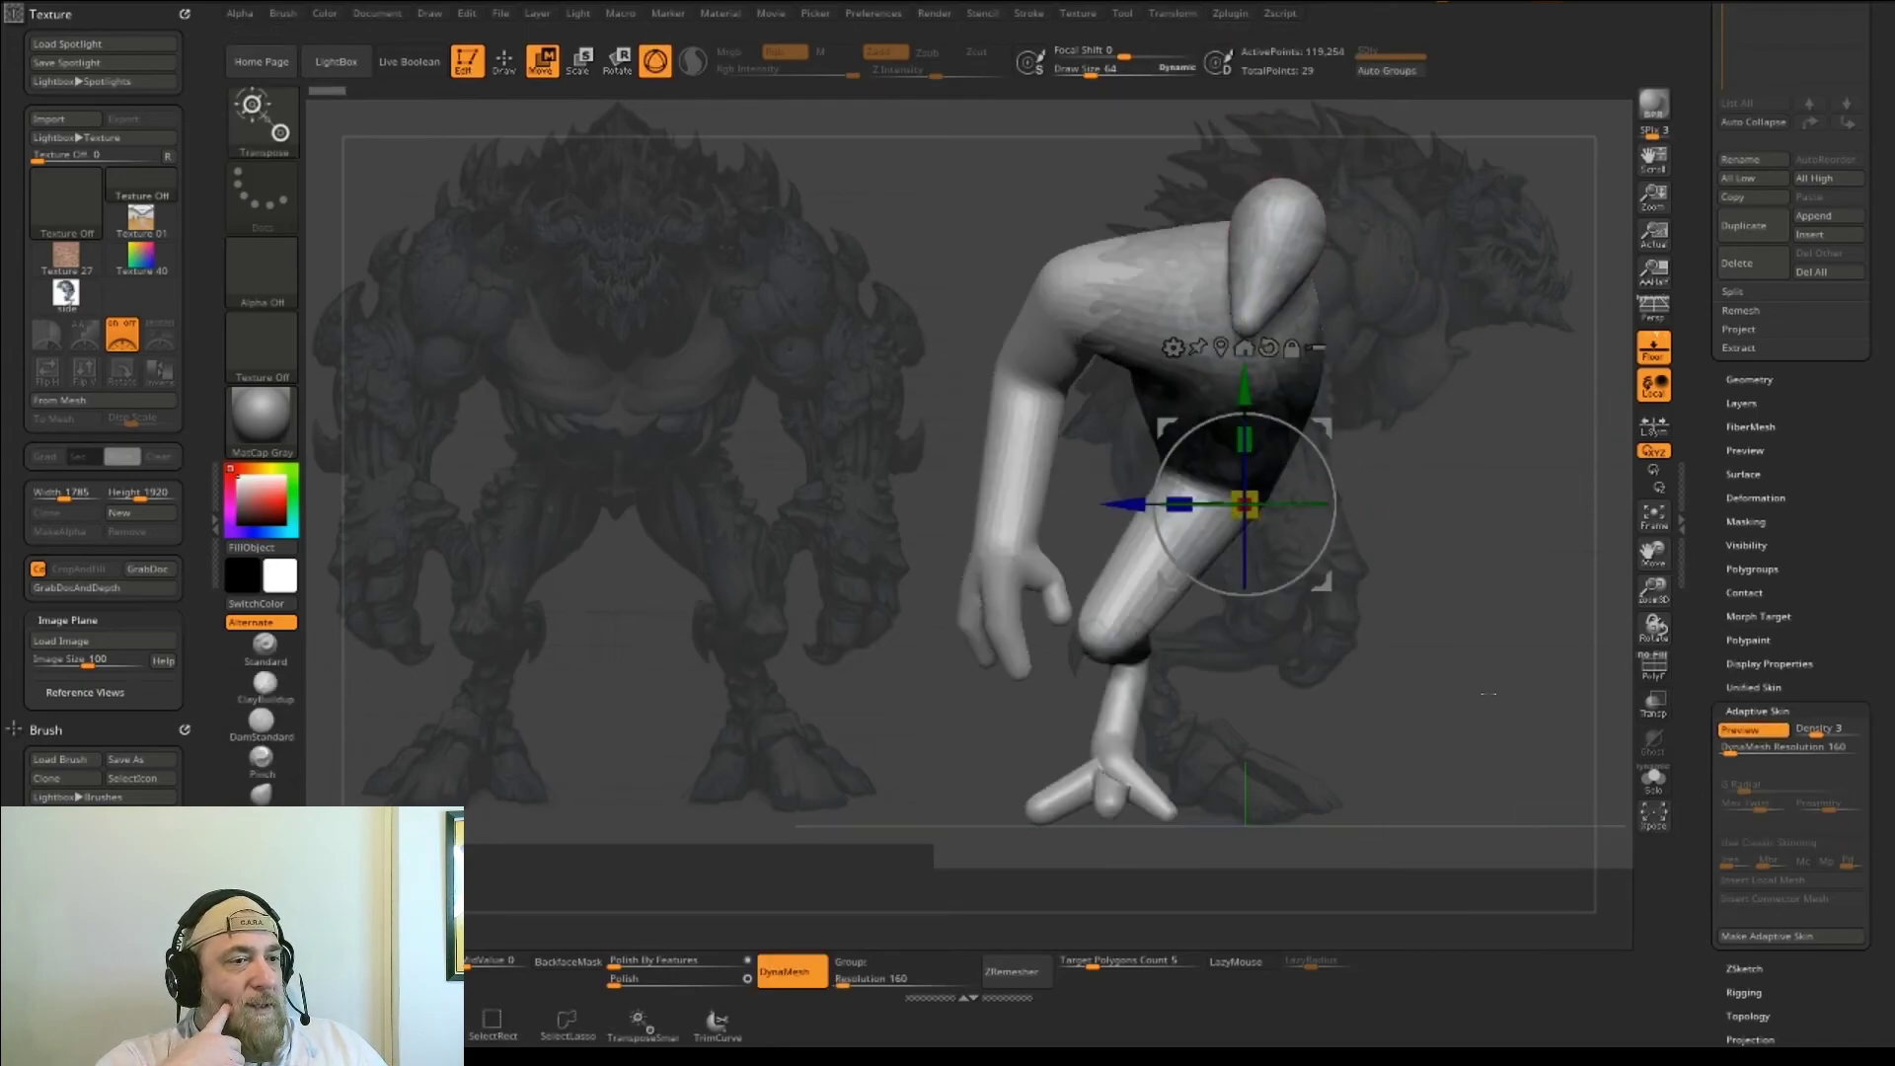
left_click(1756, 497)
left_click(1749, 379)
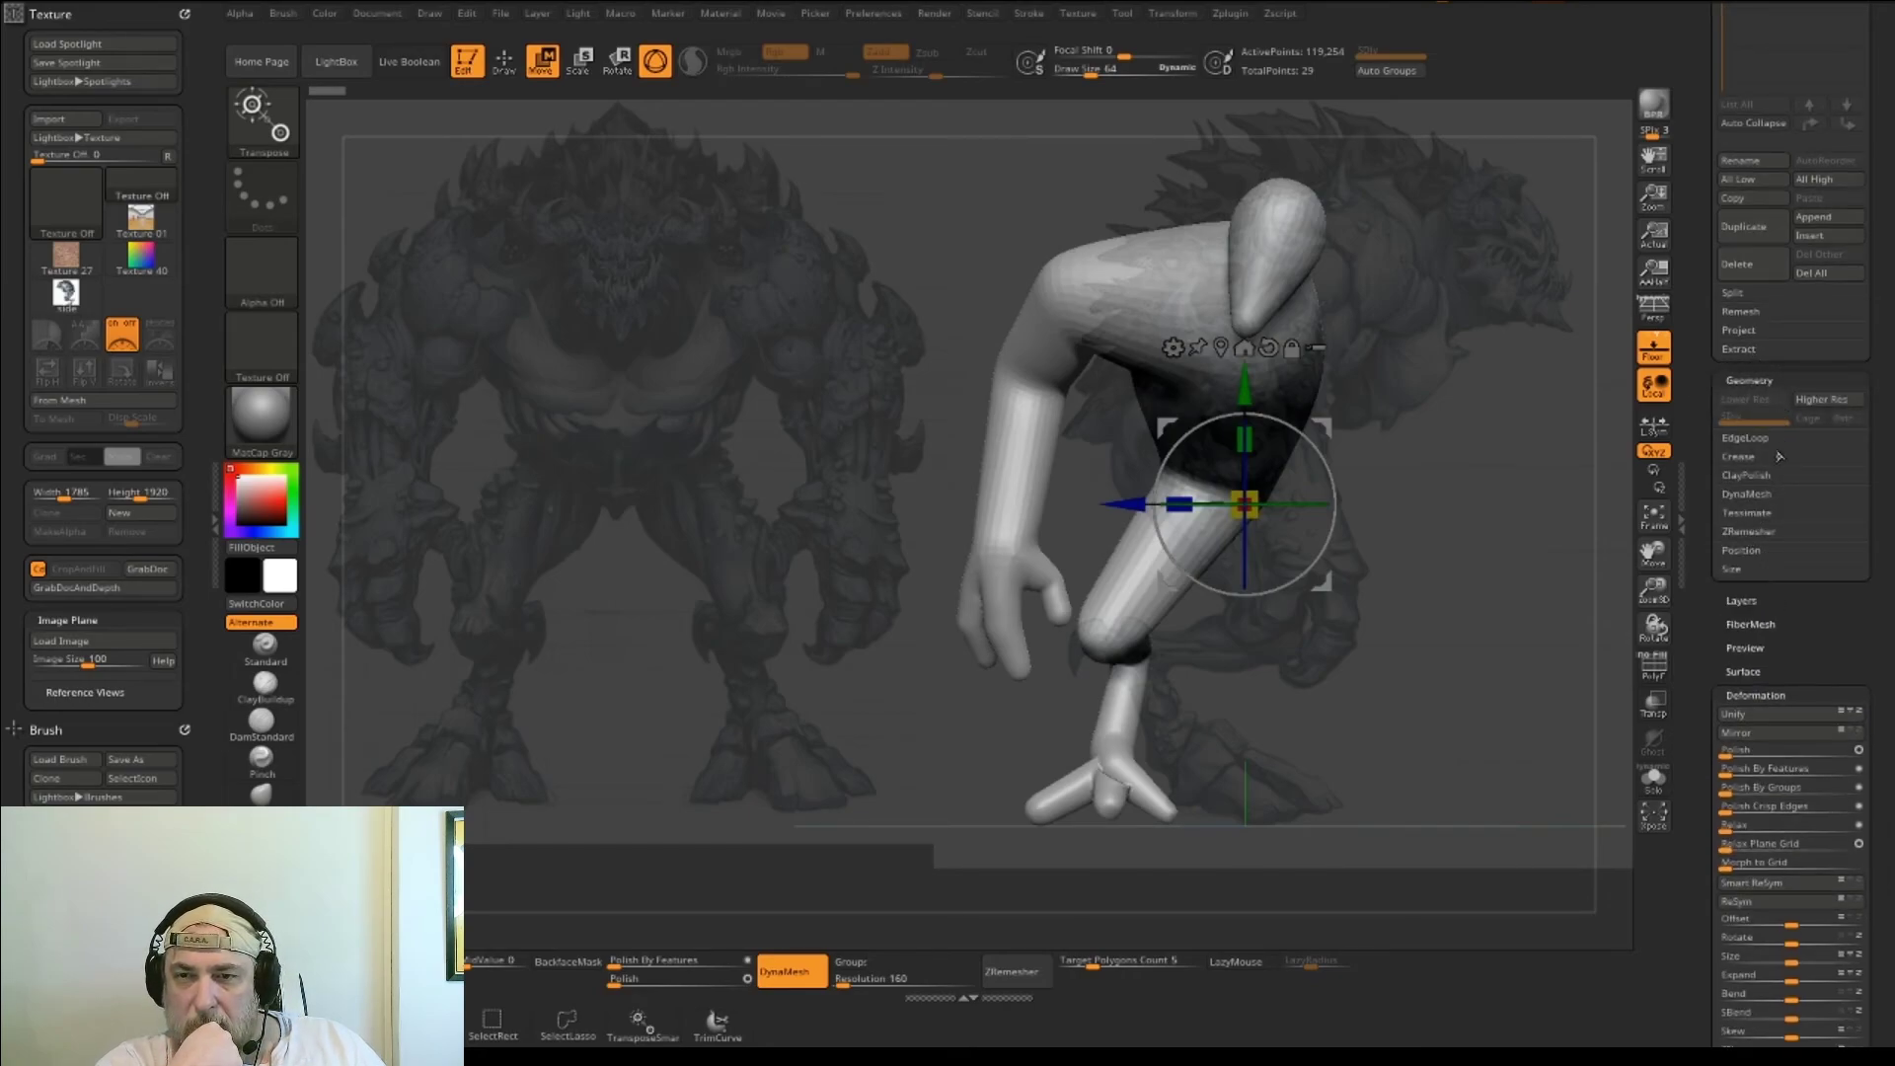
left_click_drag(1809, 627, 1806, 605)
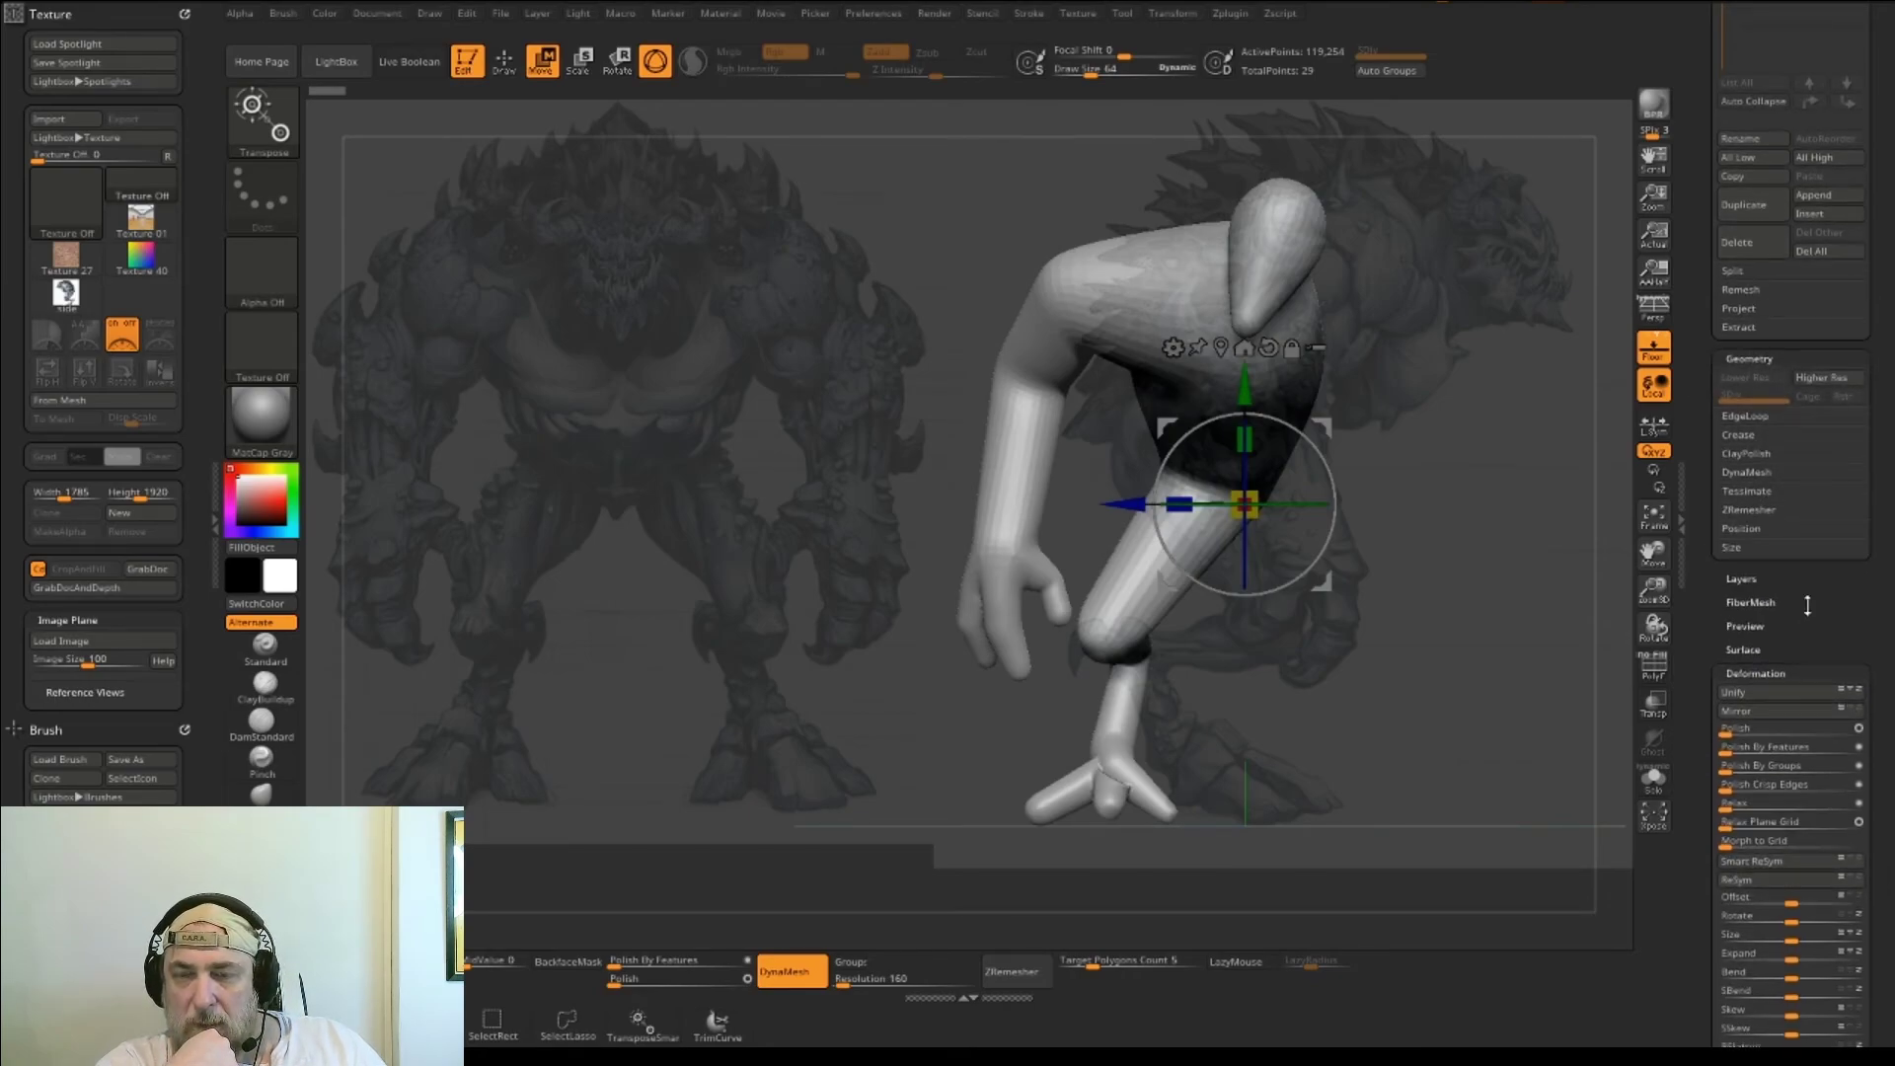
- Generate a mesh from the adaptive skin and switch to the resulting skin tool
left_click(1762, 672)
left_click_drag(1832, 647, 1856, 804)
left_click(1785, 902)
left_click(1827, 190)
- Duplicate the half-body skin subtool and make the copy active
left_click_drag(1700, 601, 1714, 367)
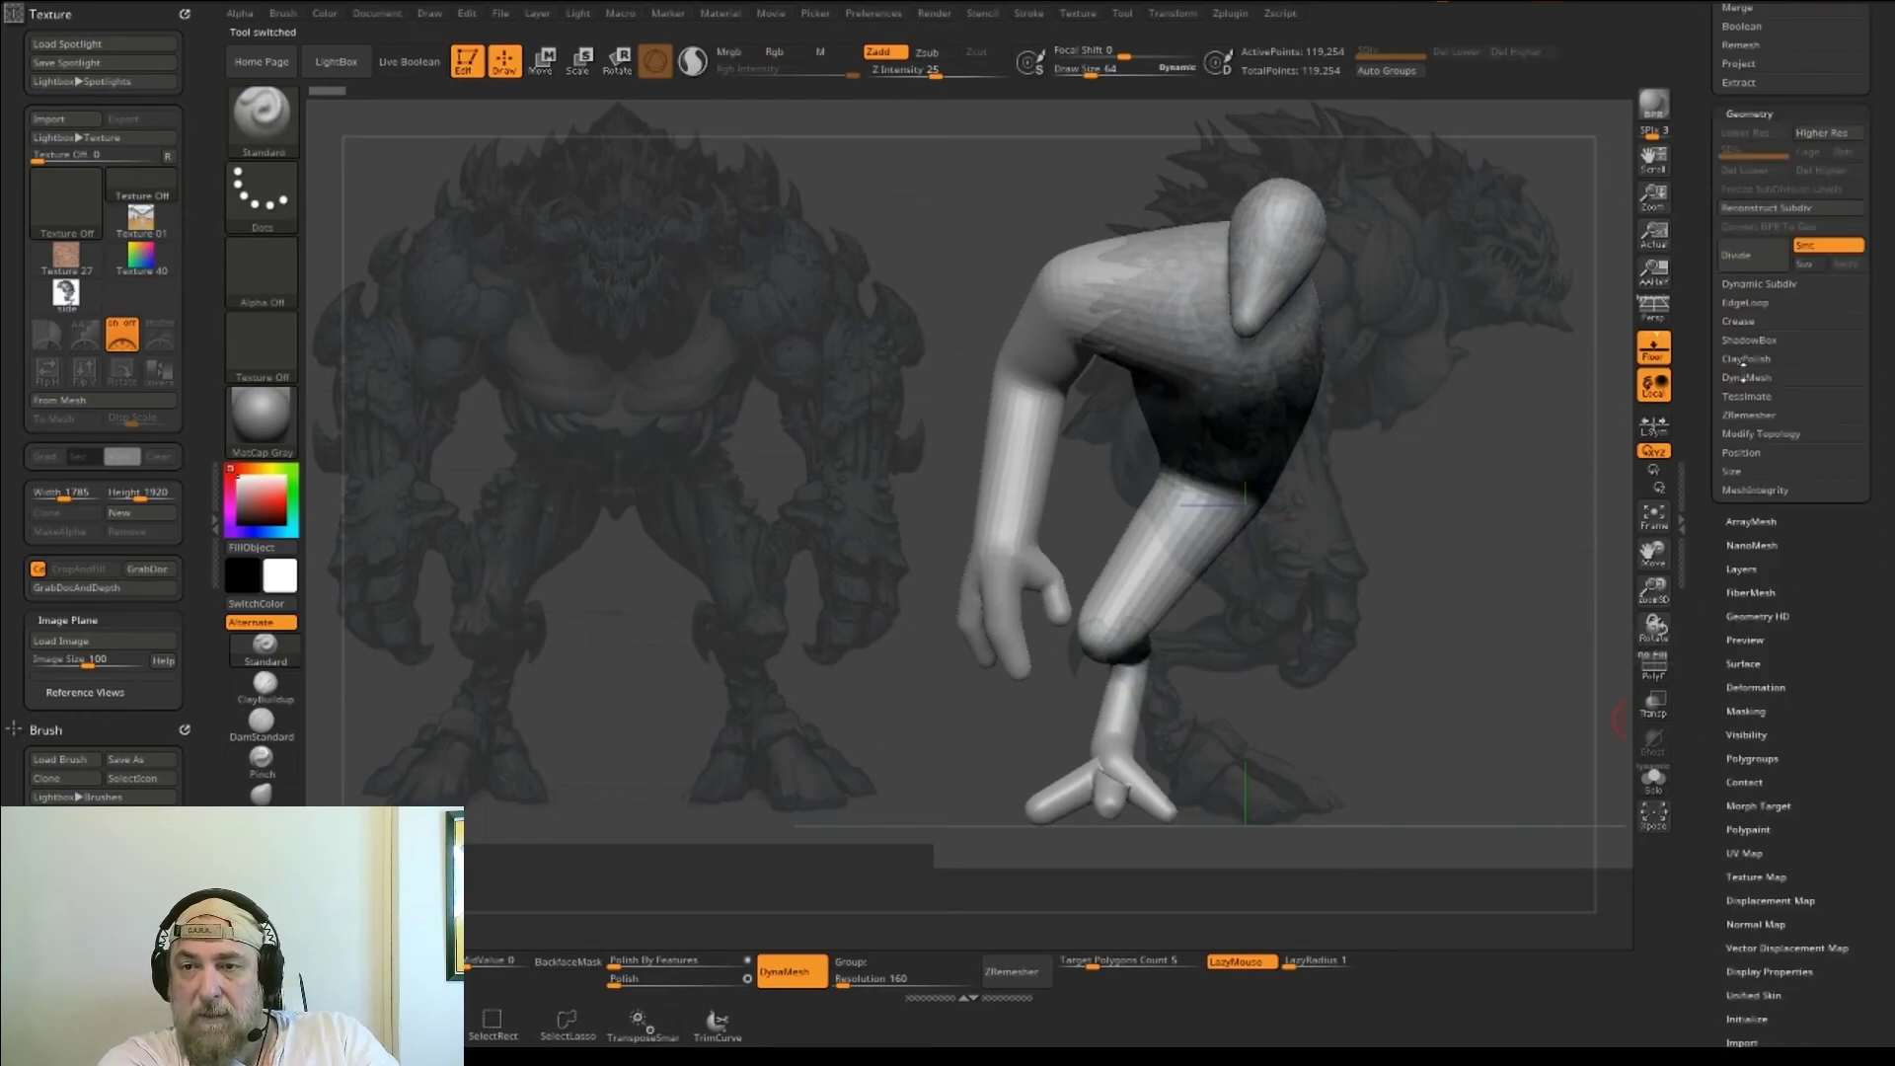
left_click_drag(1838, 296, 1845, 671)
left_click(1751, 298)
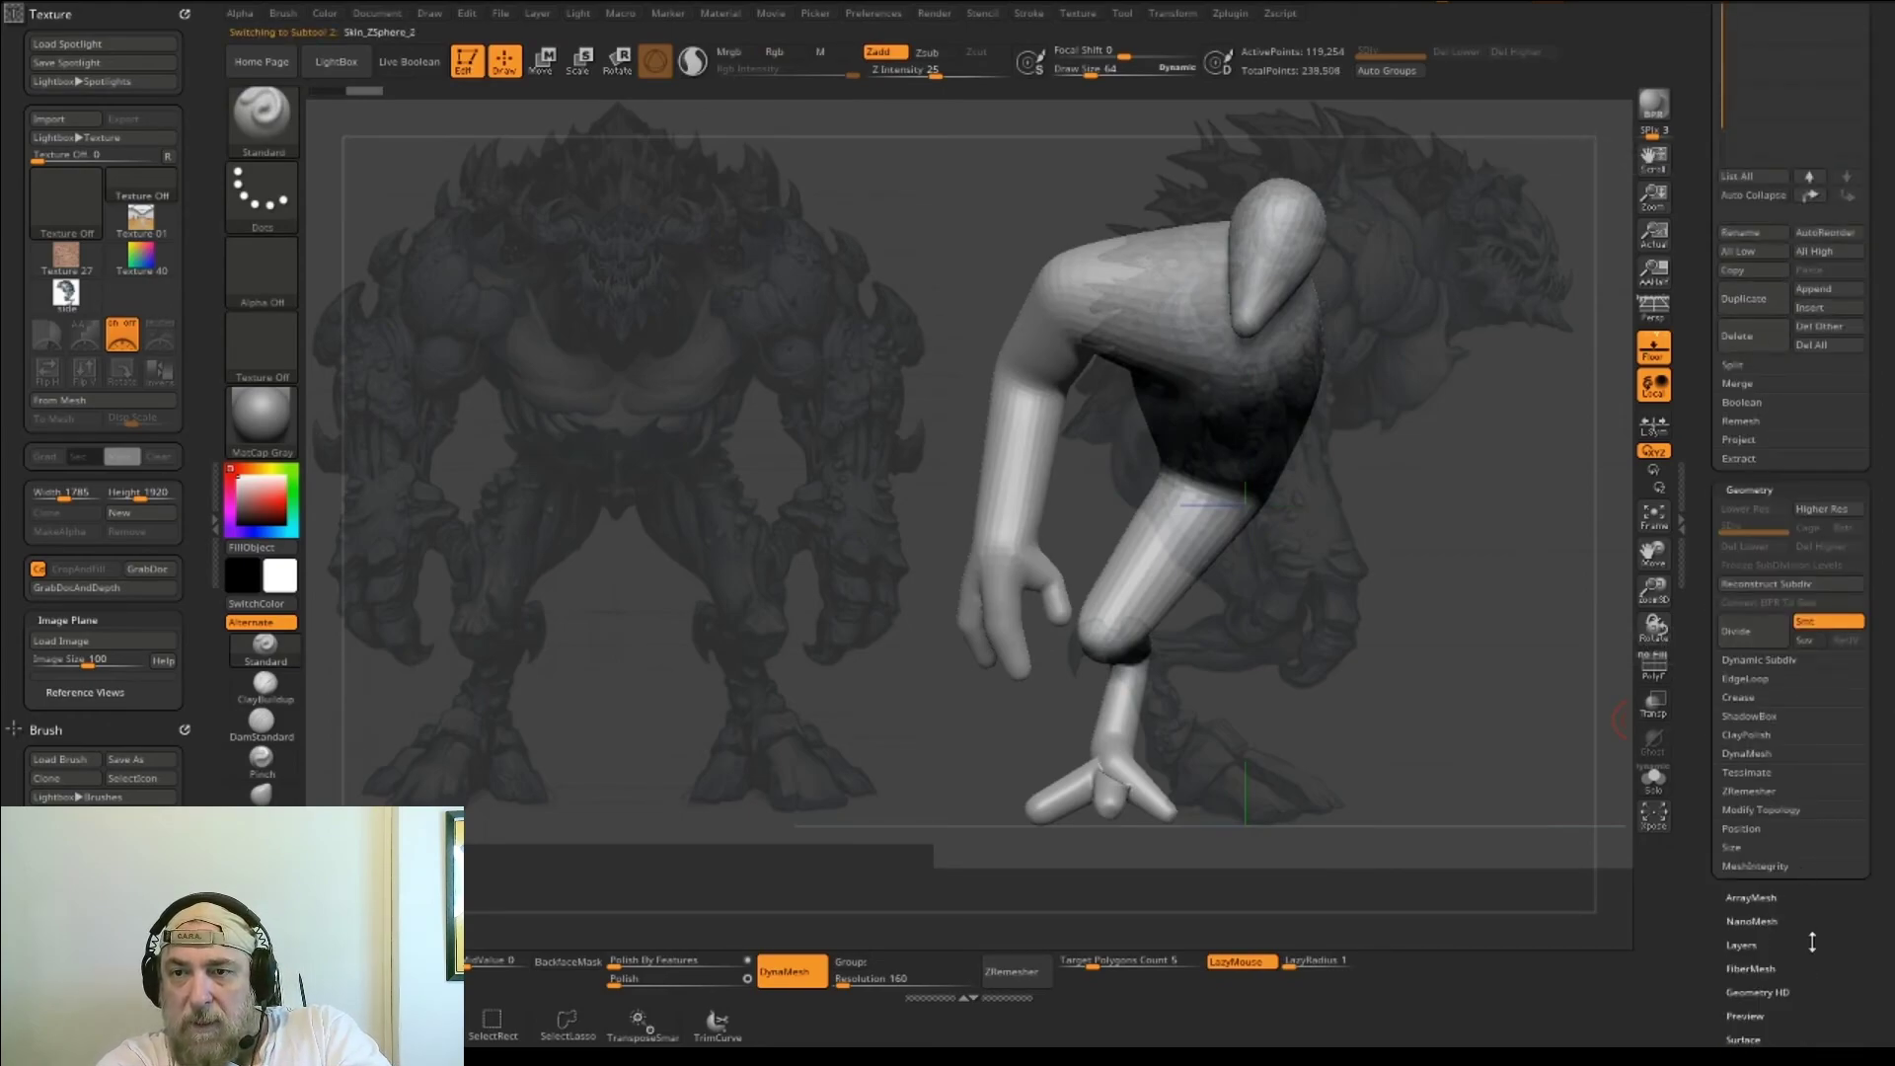
- Expand the copy's deformation options and isolate the copy in Solo mode at a slight angle
scroll(1810, 789, "down", 5)
left_click(1755, 443)
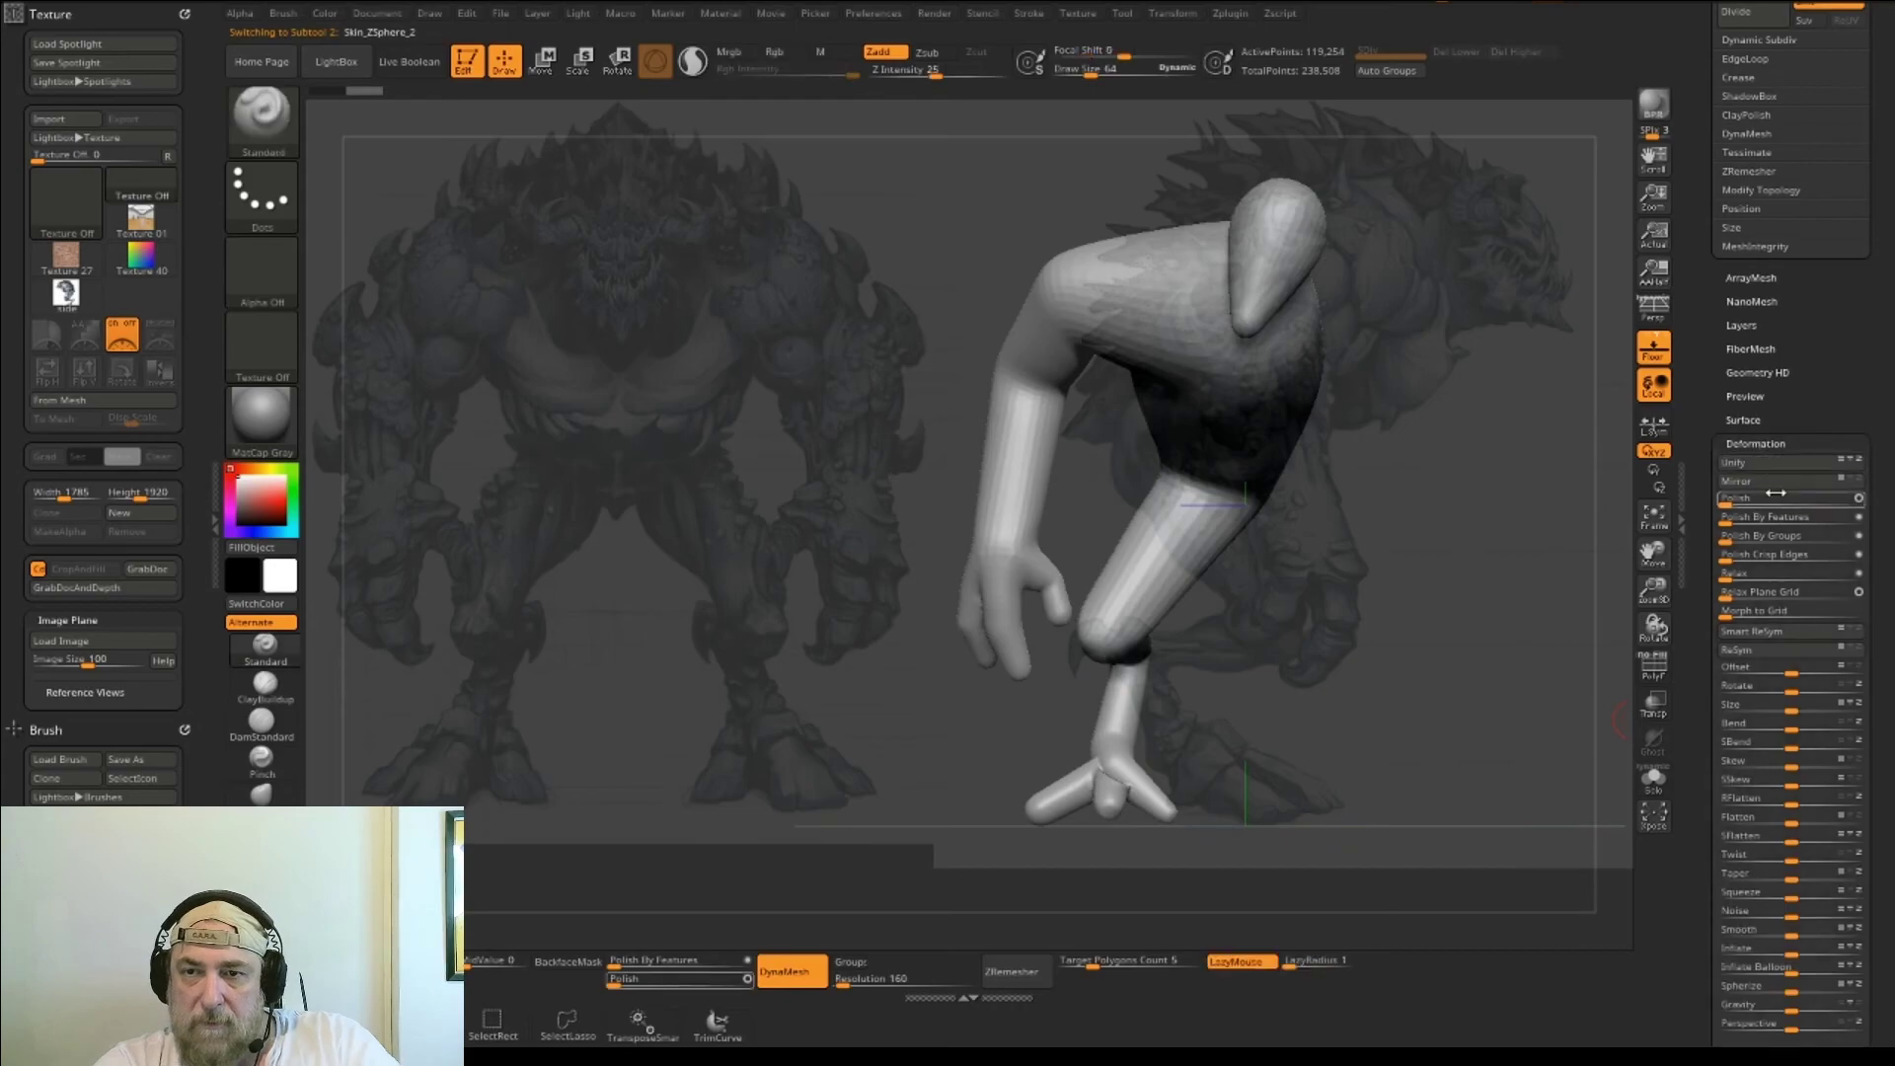
left_click(1772, 482)
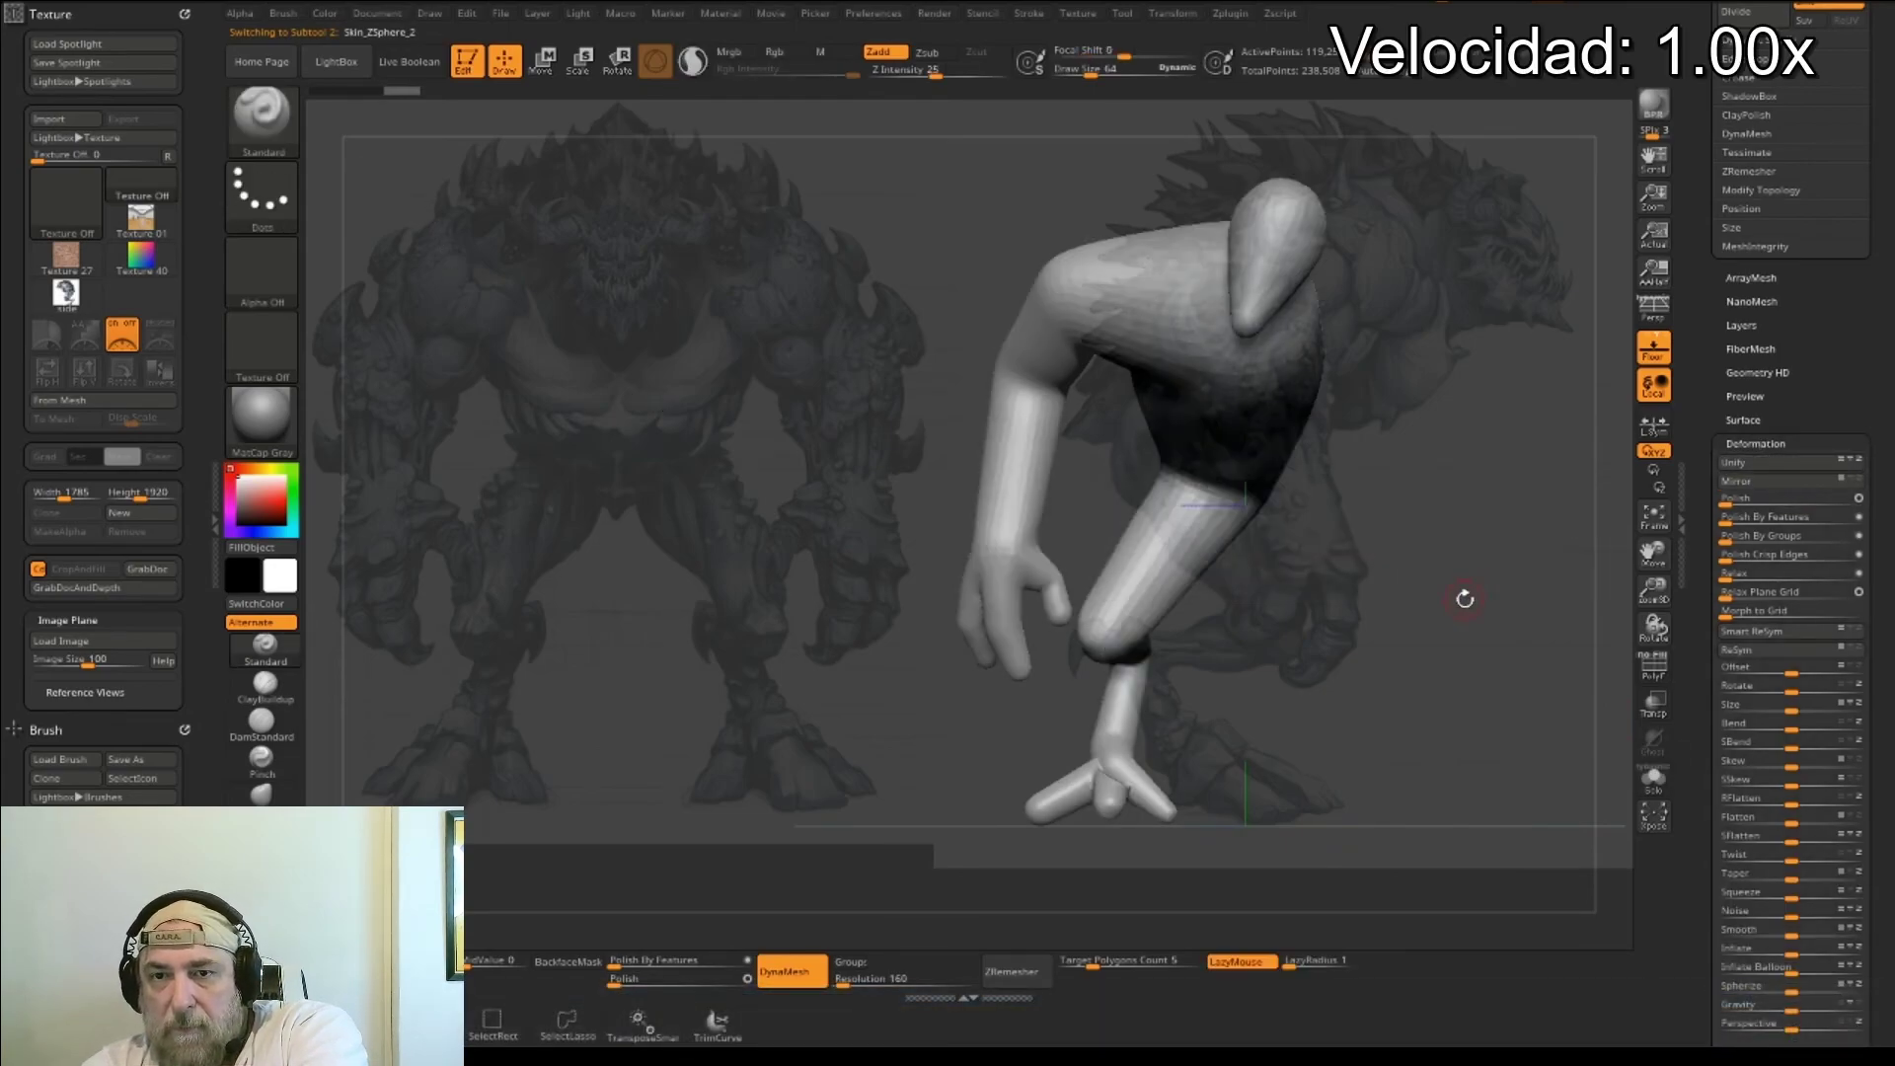
left_click(1653, 782)
left_click_drag(1486, 764, 1624, 644)
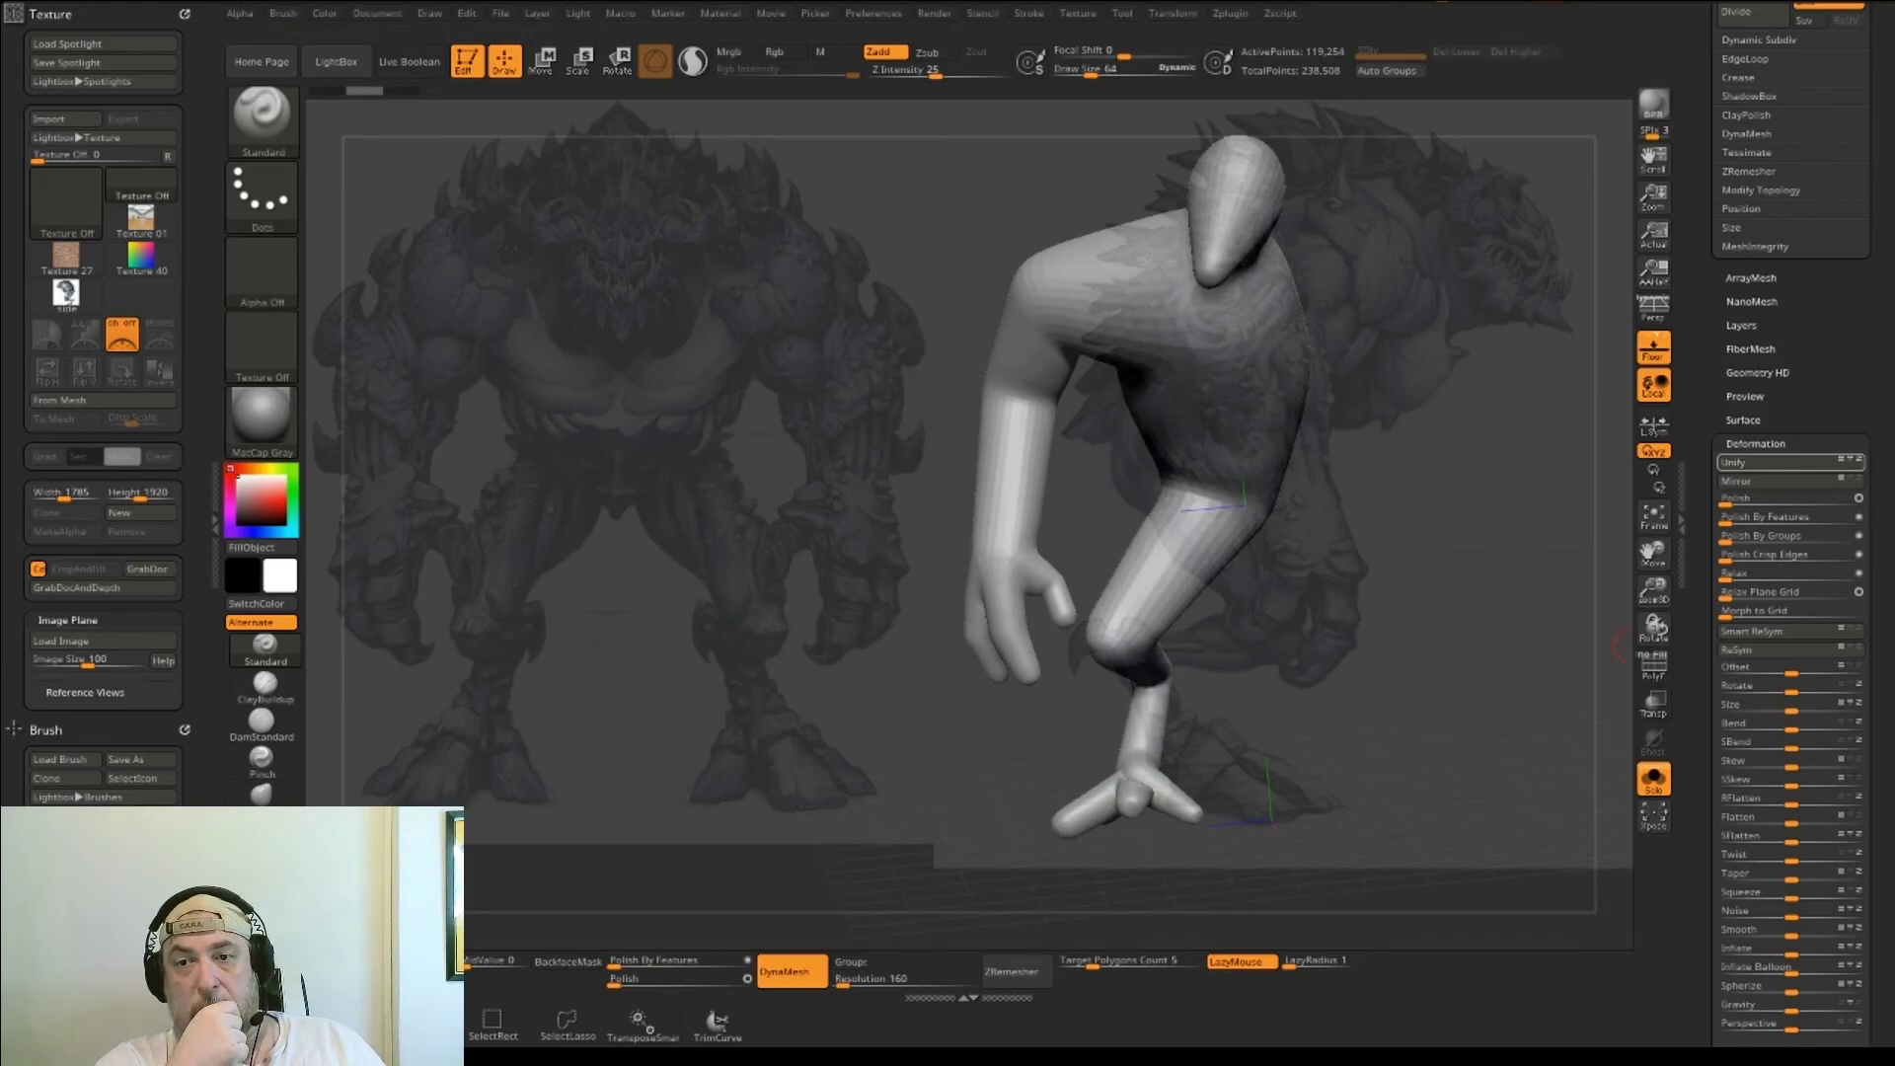
- Try to mirror the isolated copy along the X and Y axes and restore its original orientation
left_click(1784, 481)
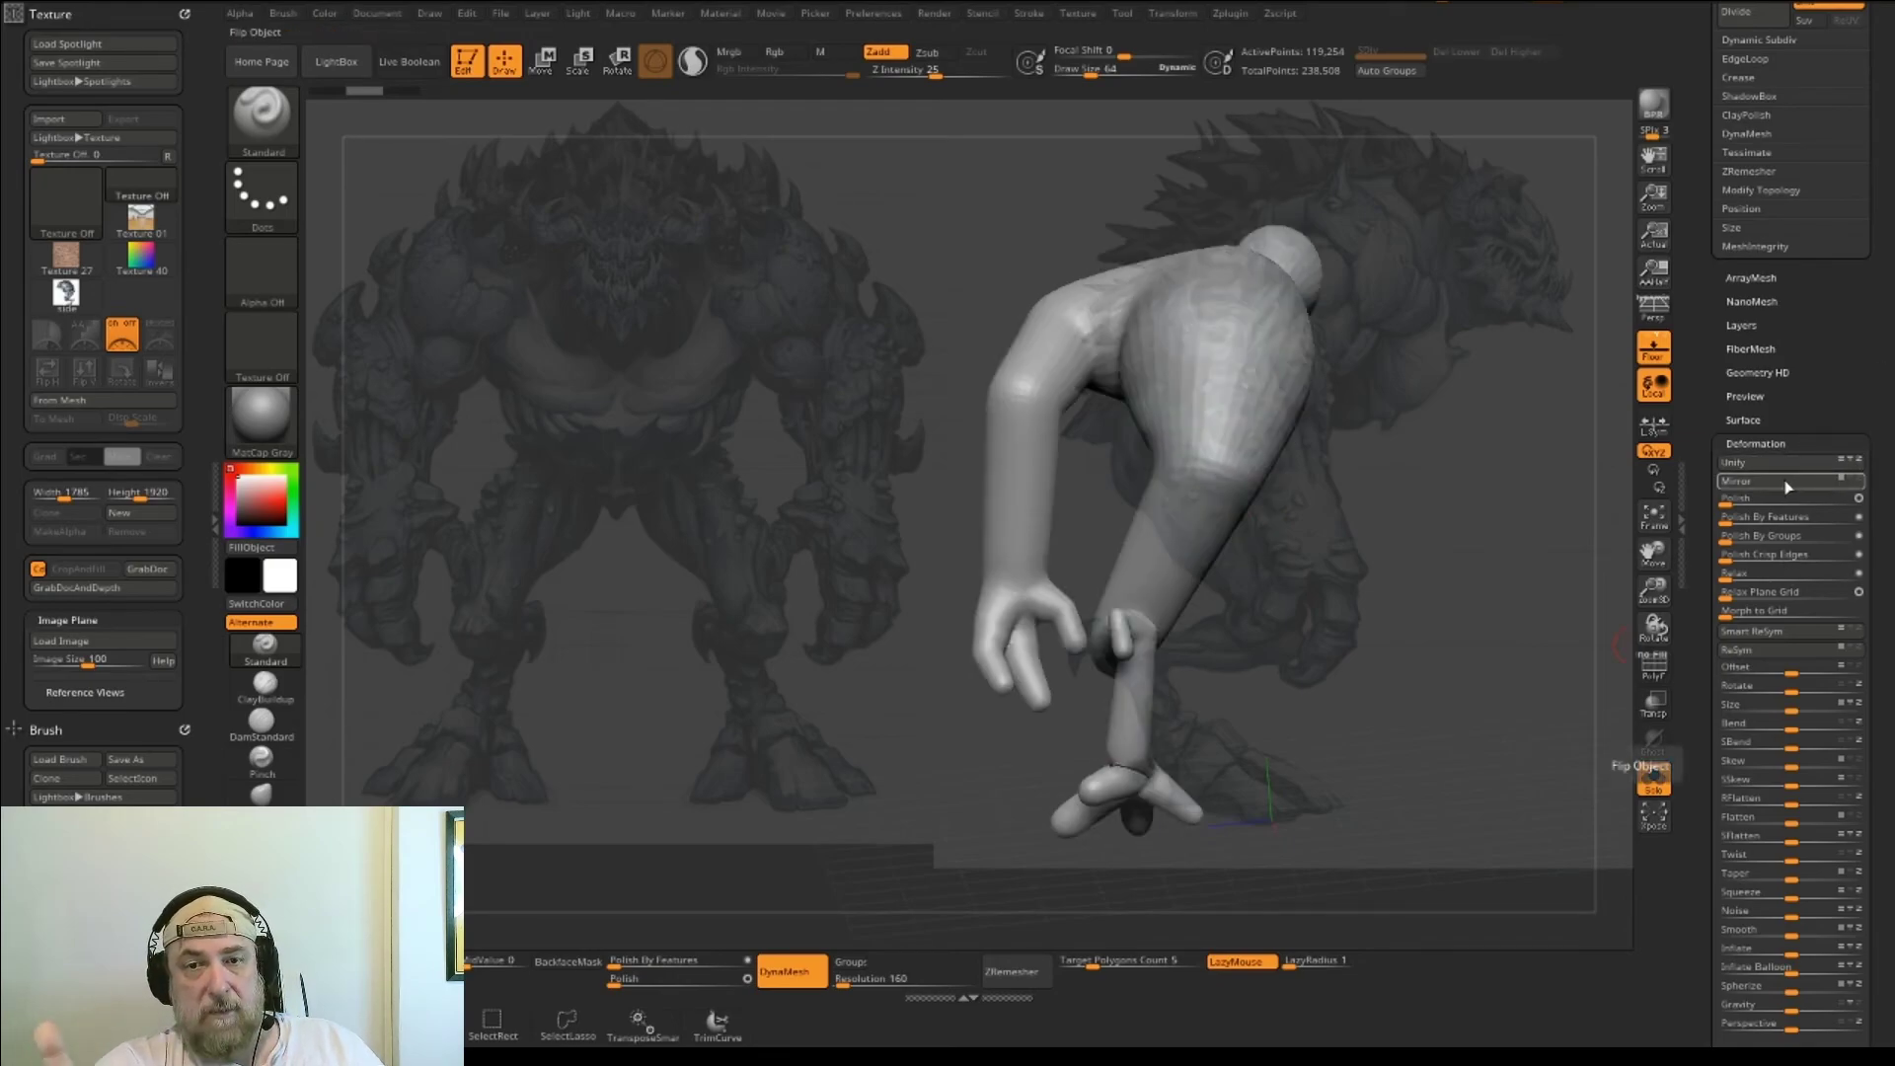
key("ctrl+z")
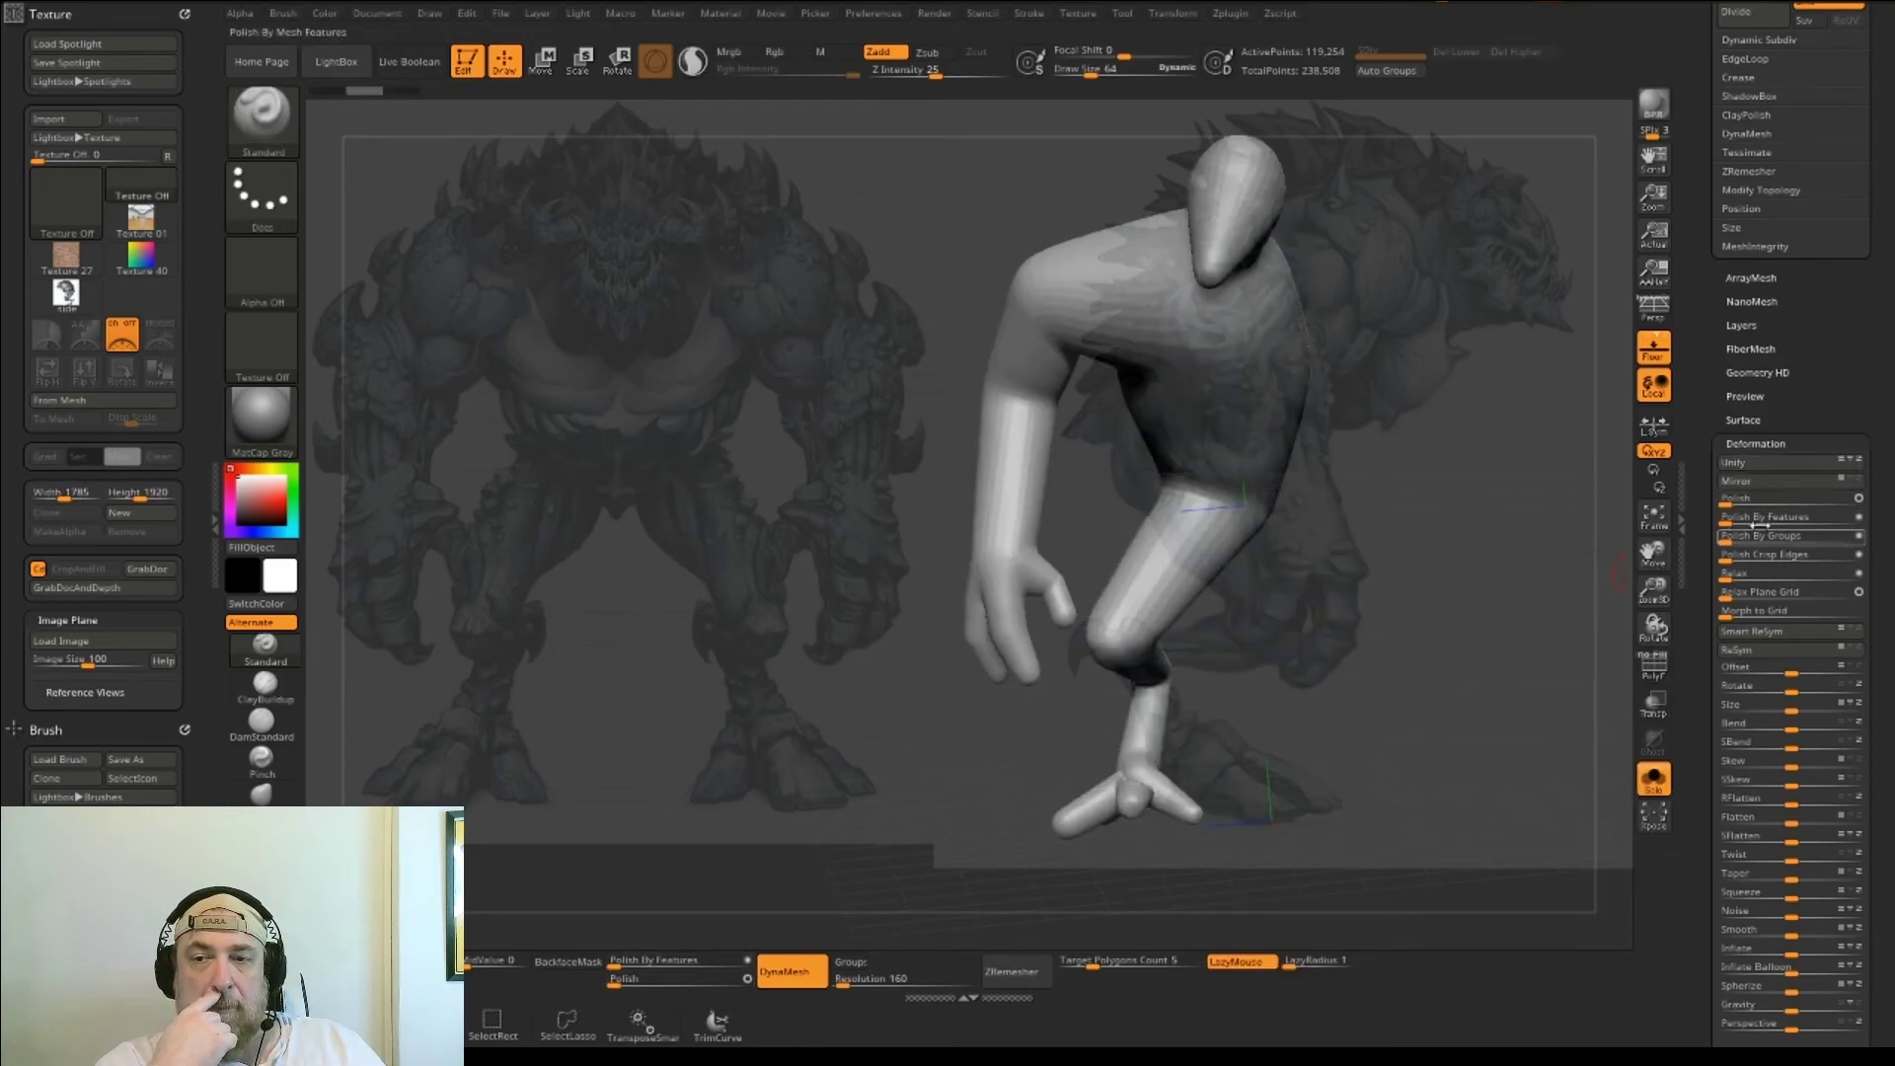
left_click(1828, 481)
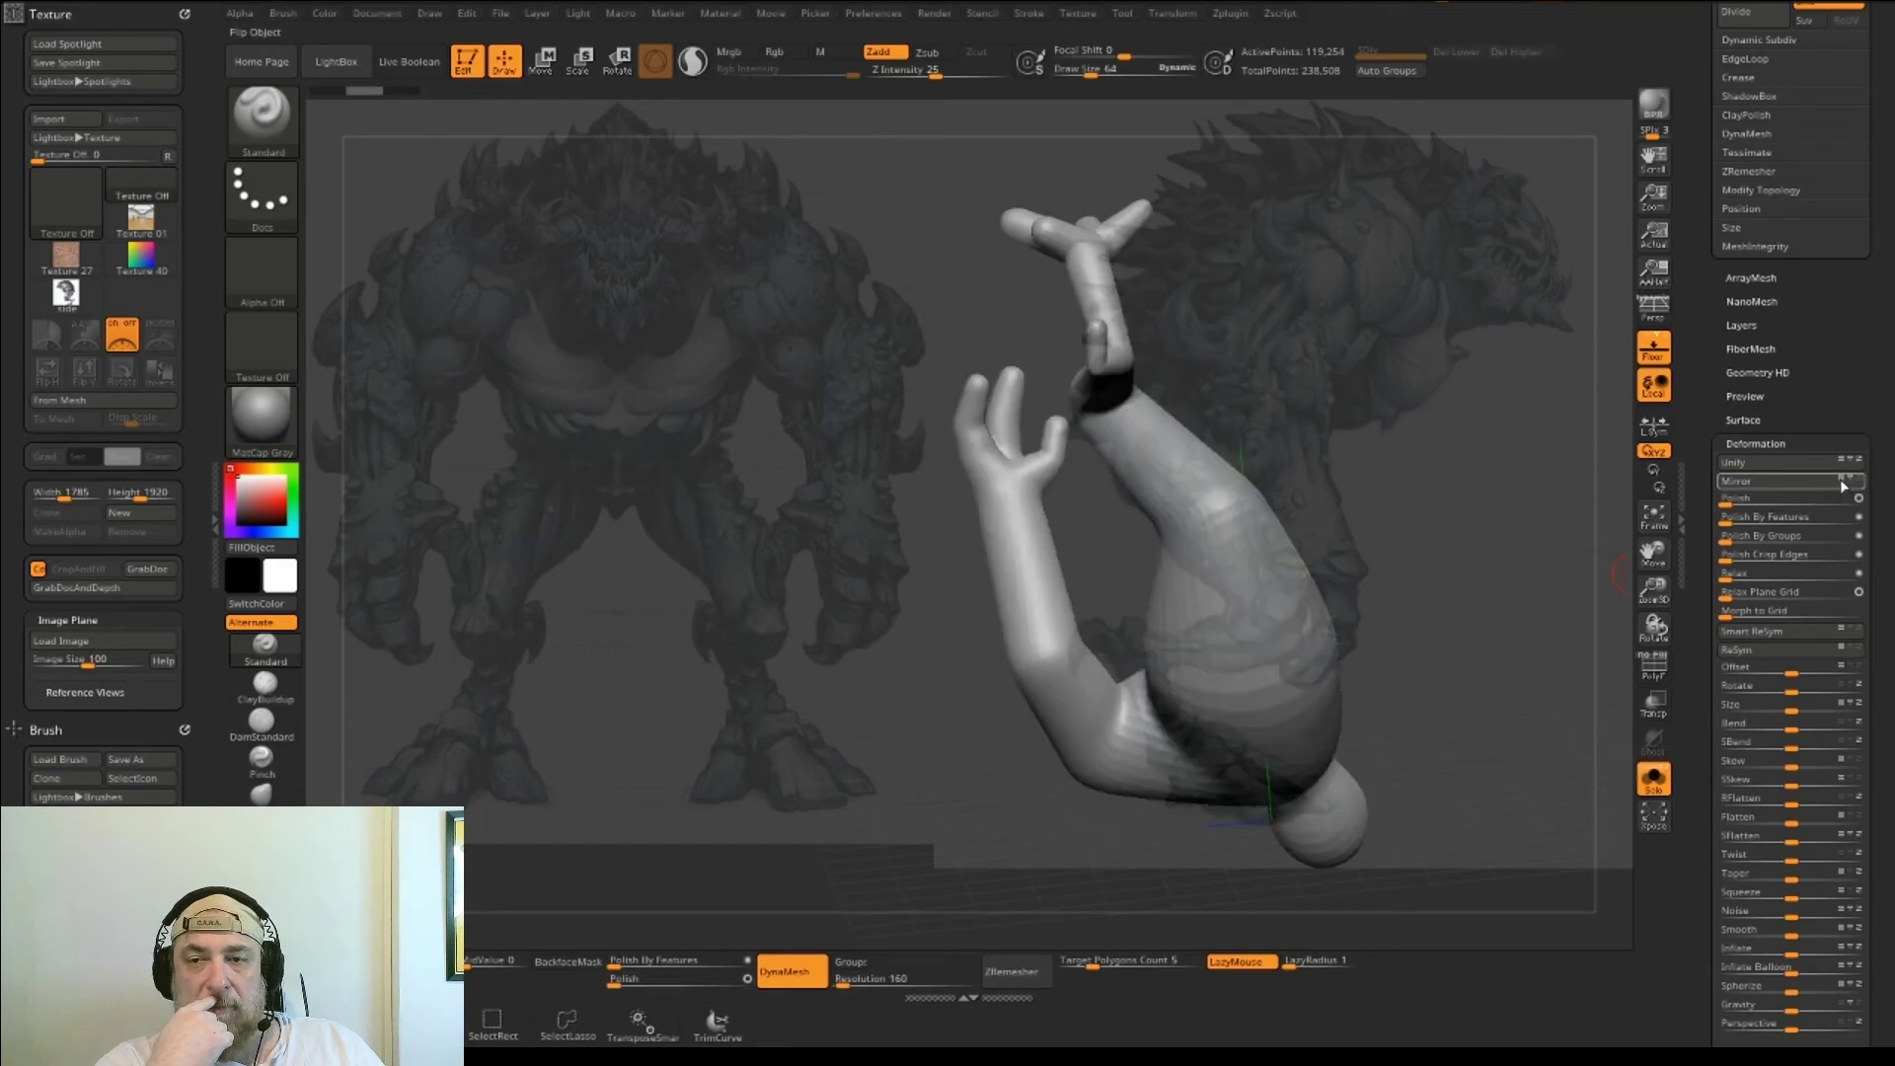
left_click(1821, 481)
left_click(1820, 488)
left_click(1820, 488)
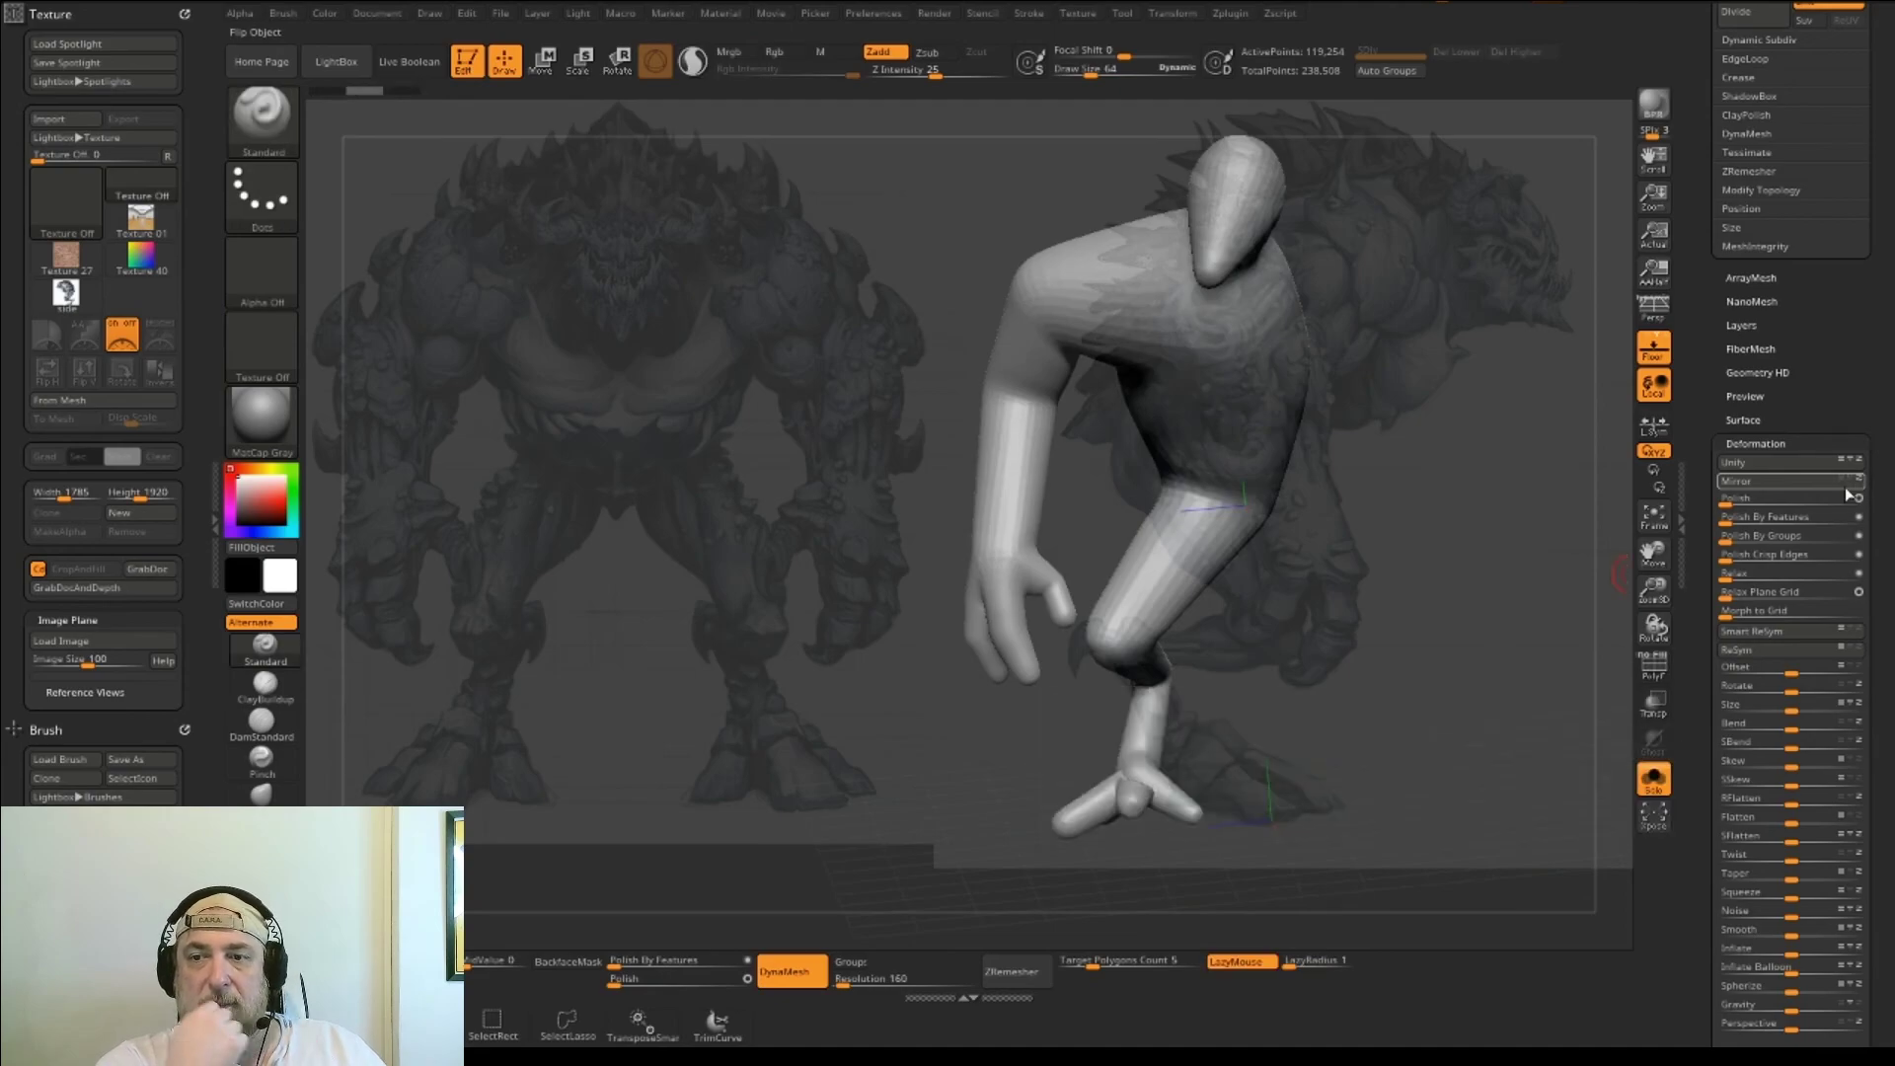
- Mirror the copy along the Z axis and show it together with the original half
left_click(1846, 490)
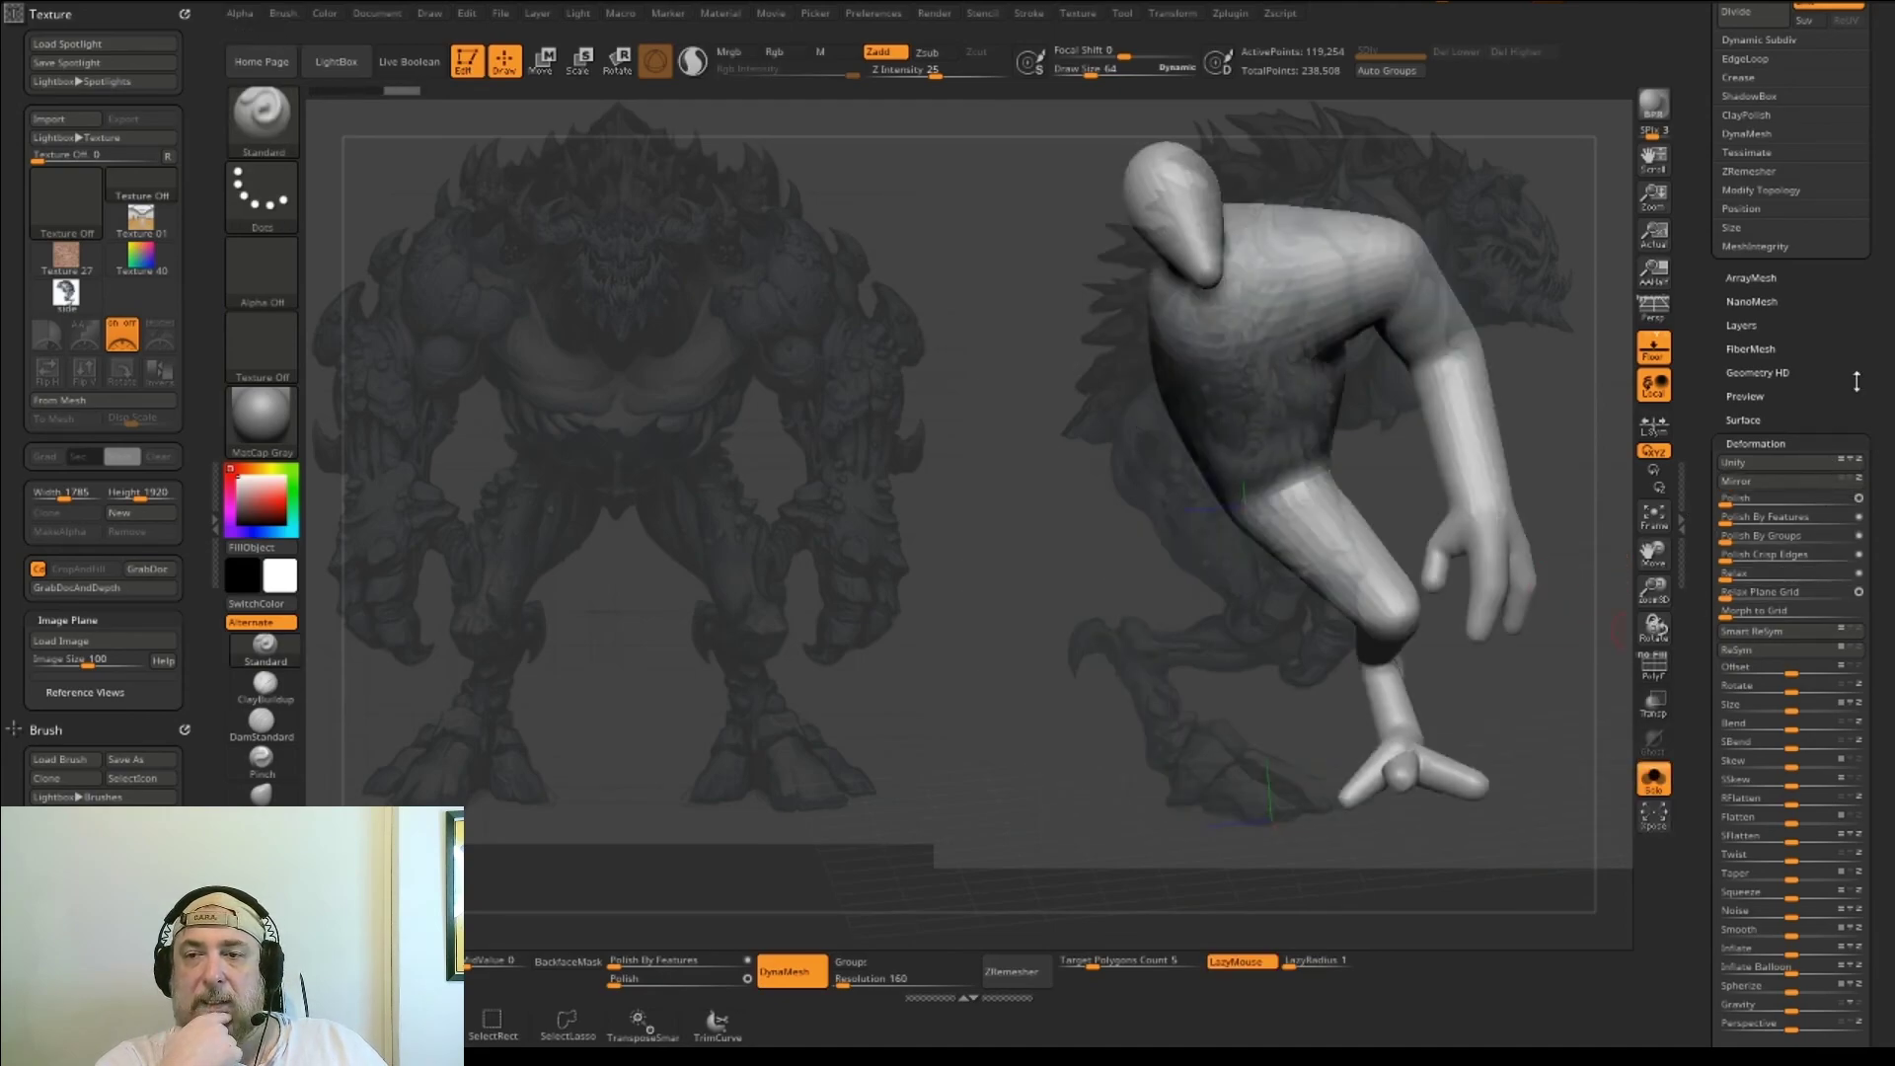
scroll(1856, 381, "up", 10)
left_click(1654, 780)
left_click_drag(1469, 778, 1394, 780, "shift")
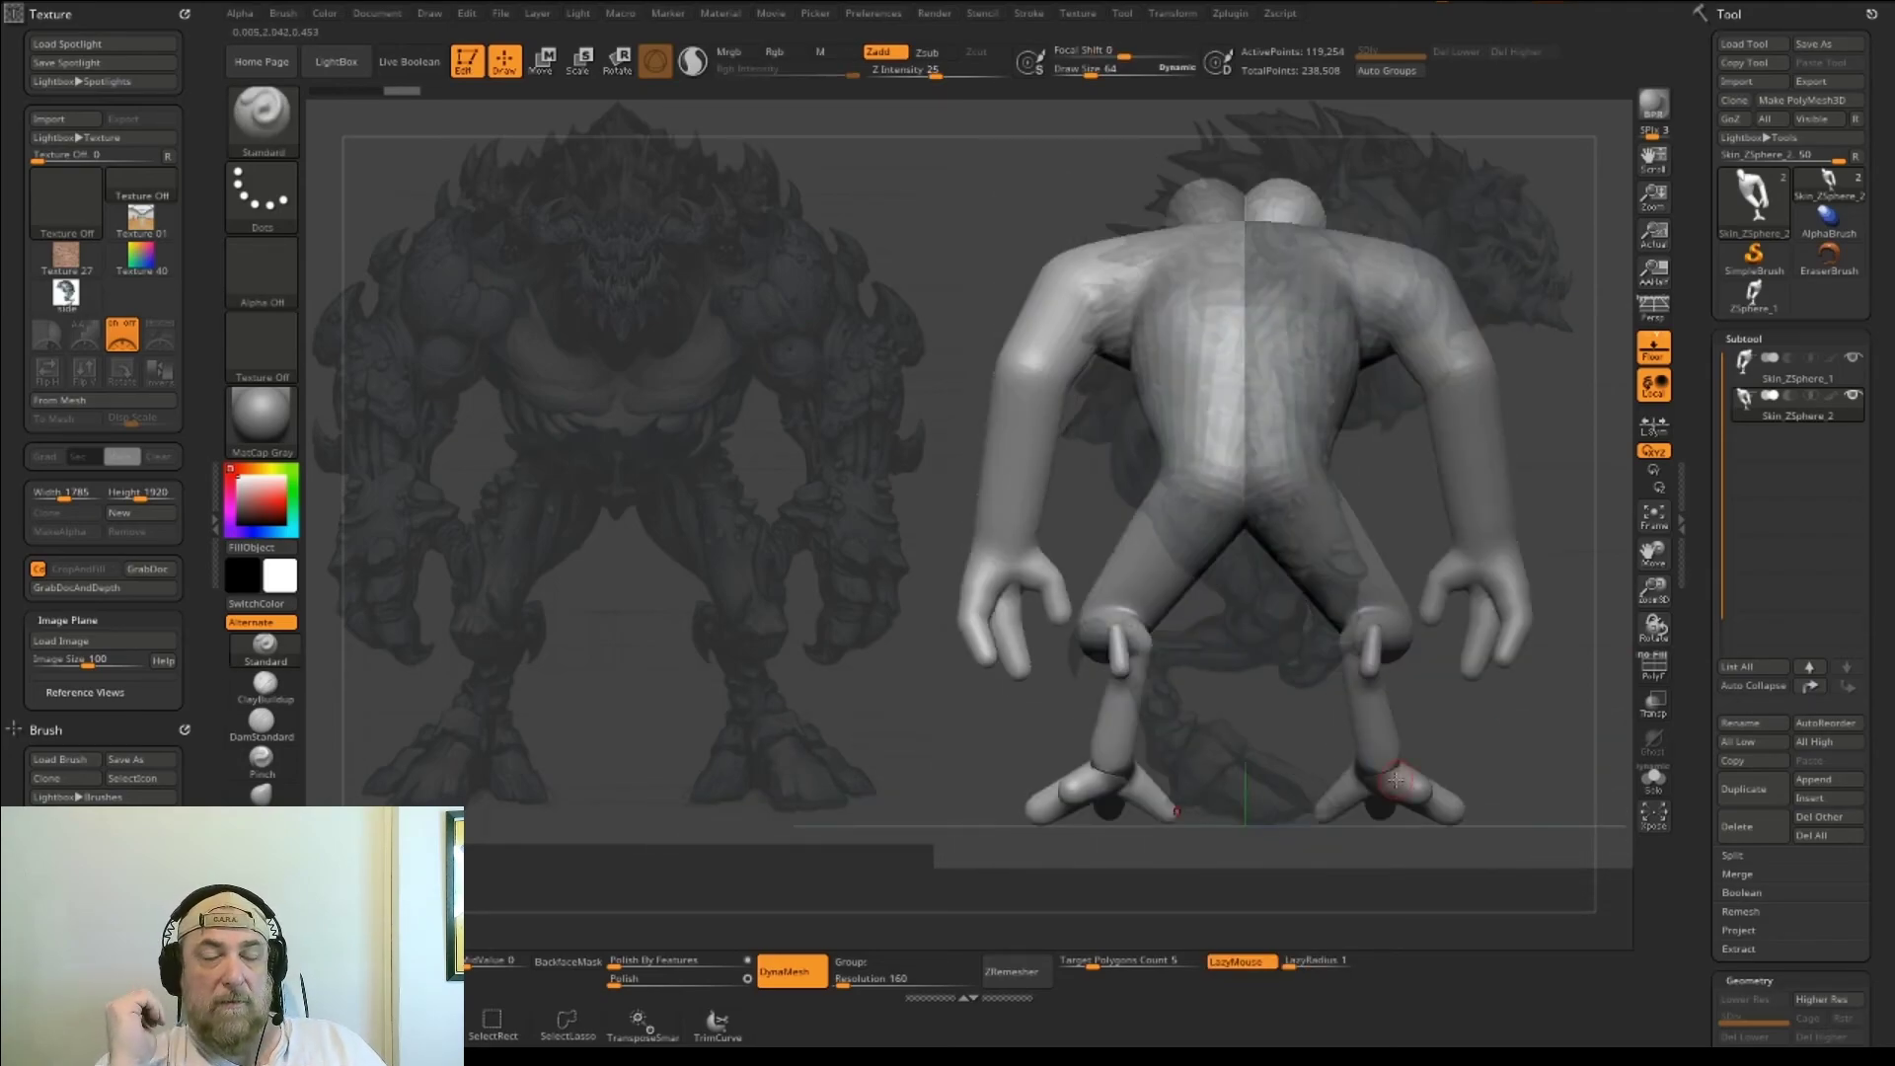
- Compare the two-halved body with the side and front references, checking its silhouette from several angles
left_click_drag(859, 693, 1107, 723)
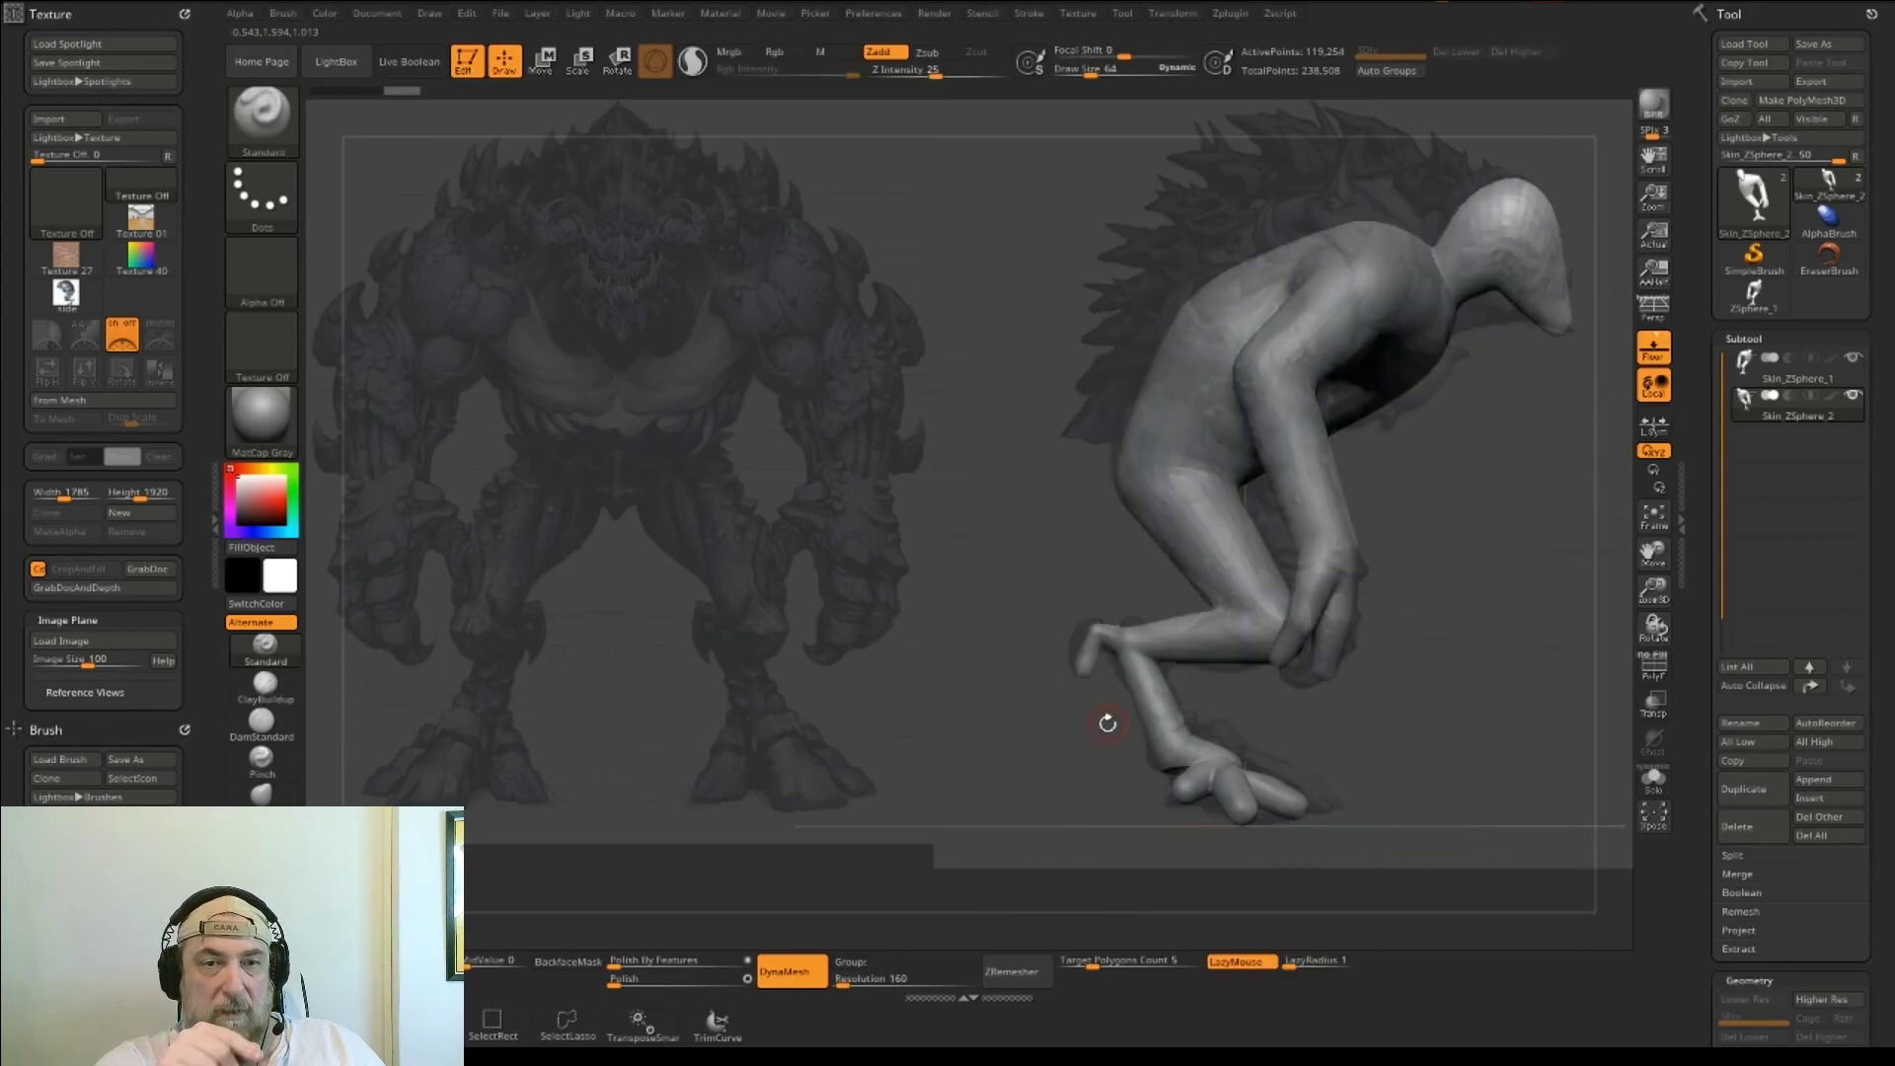
mouse_move(1435, 745)
left_mouse_down()
mouse_move(1337, 714)
mouse_move(1342, 738)
mouse_move(900, 740)
mouse_move(1211, 779)
left_mouse_up()
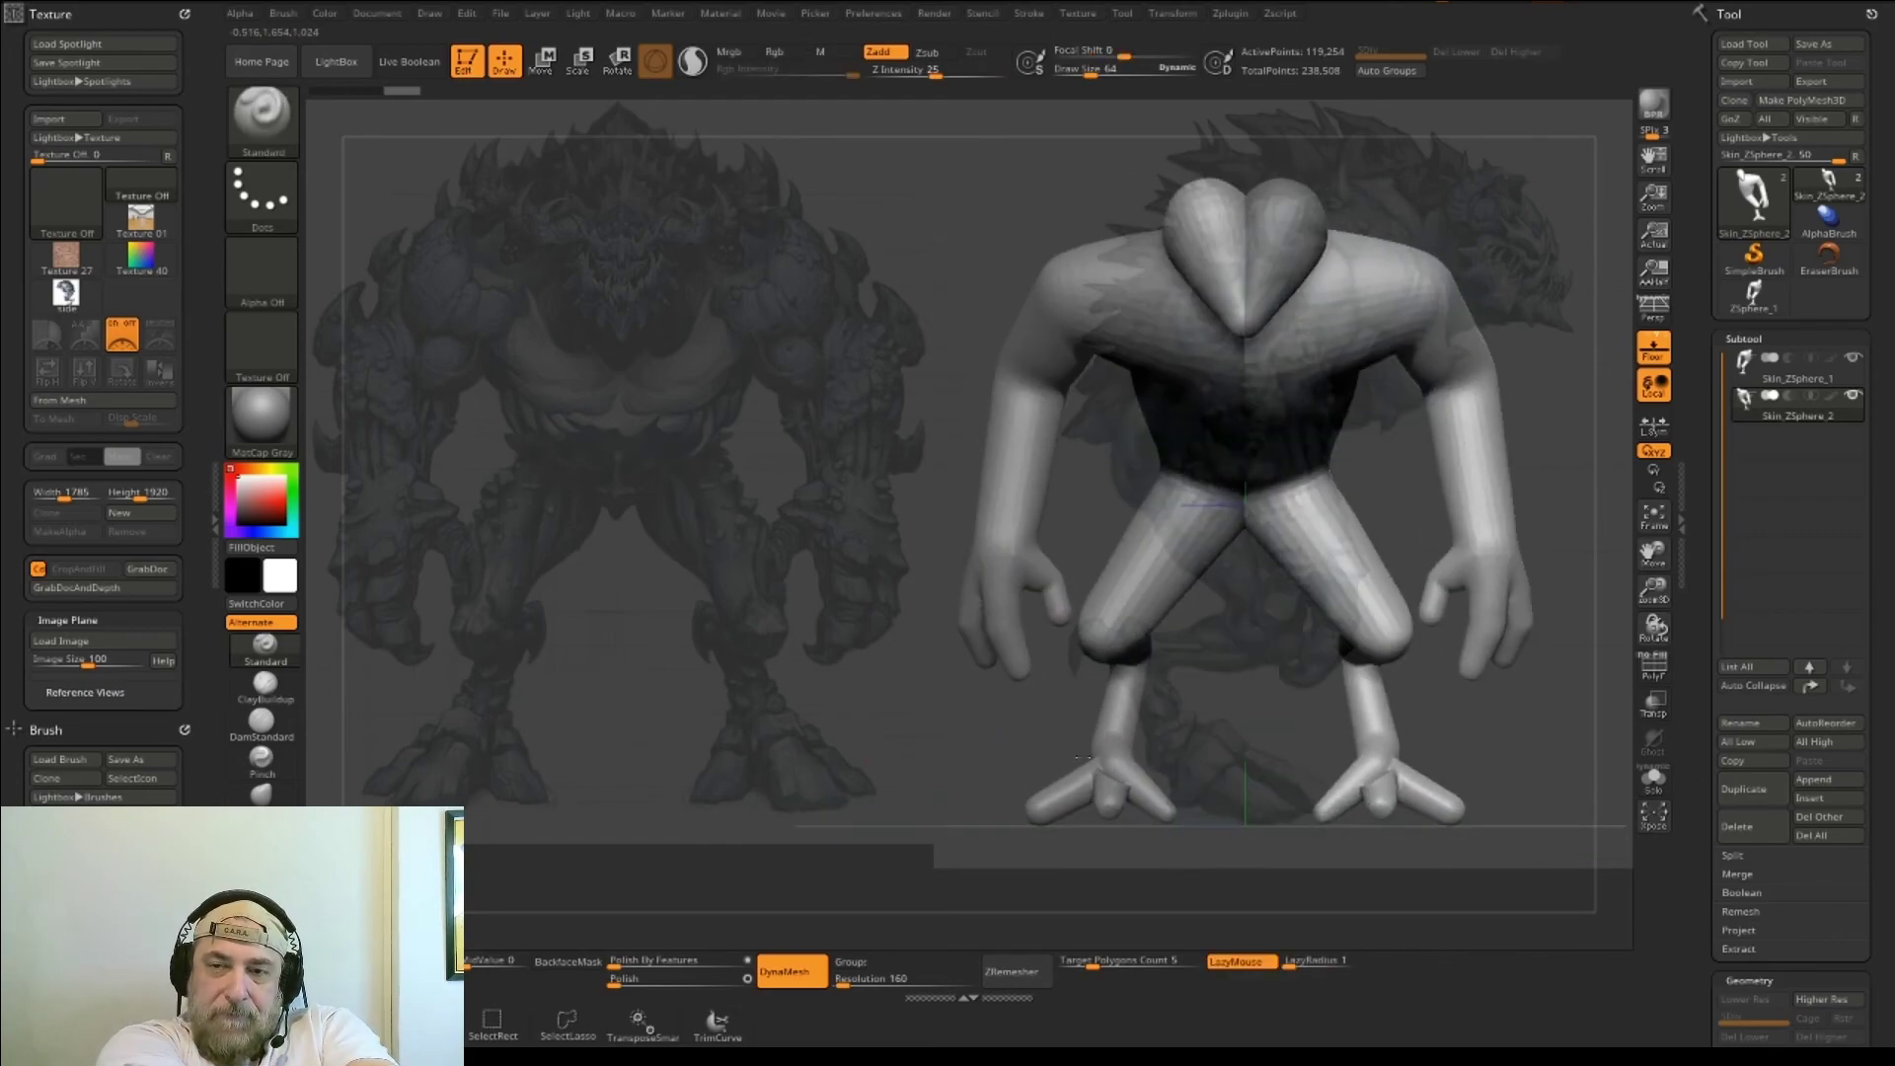
left_click_drag(1422, 756, 798, 736, "alt")
left_click_drag(968, 737, 1142, 692, "alt")
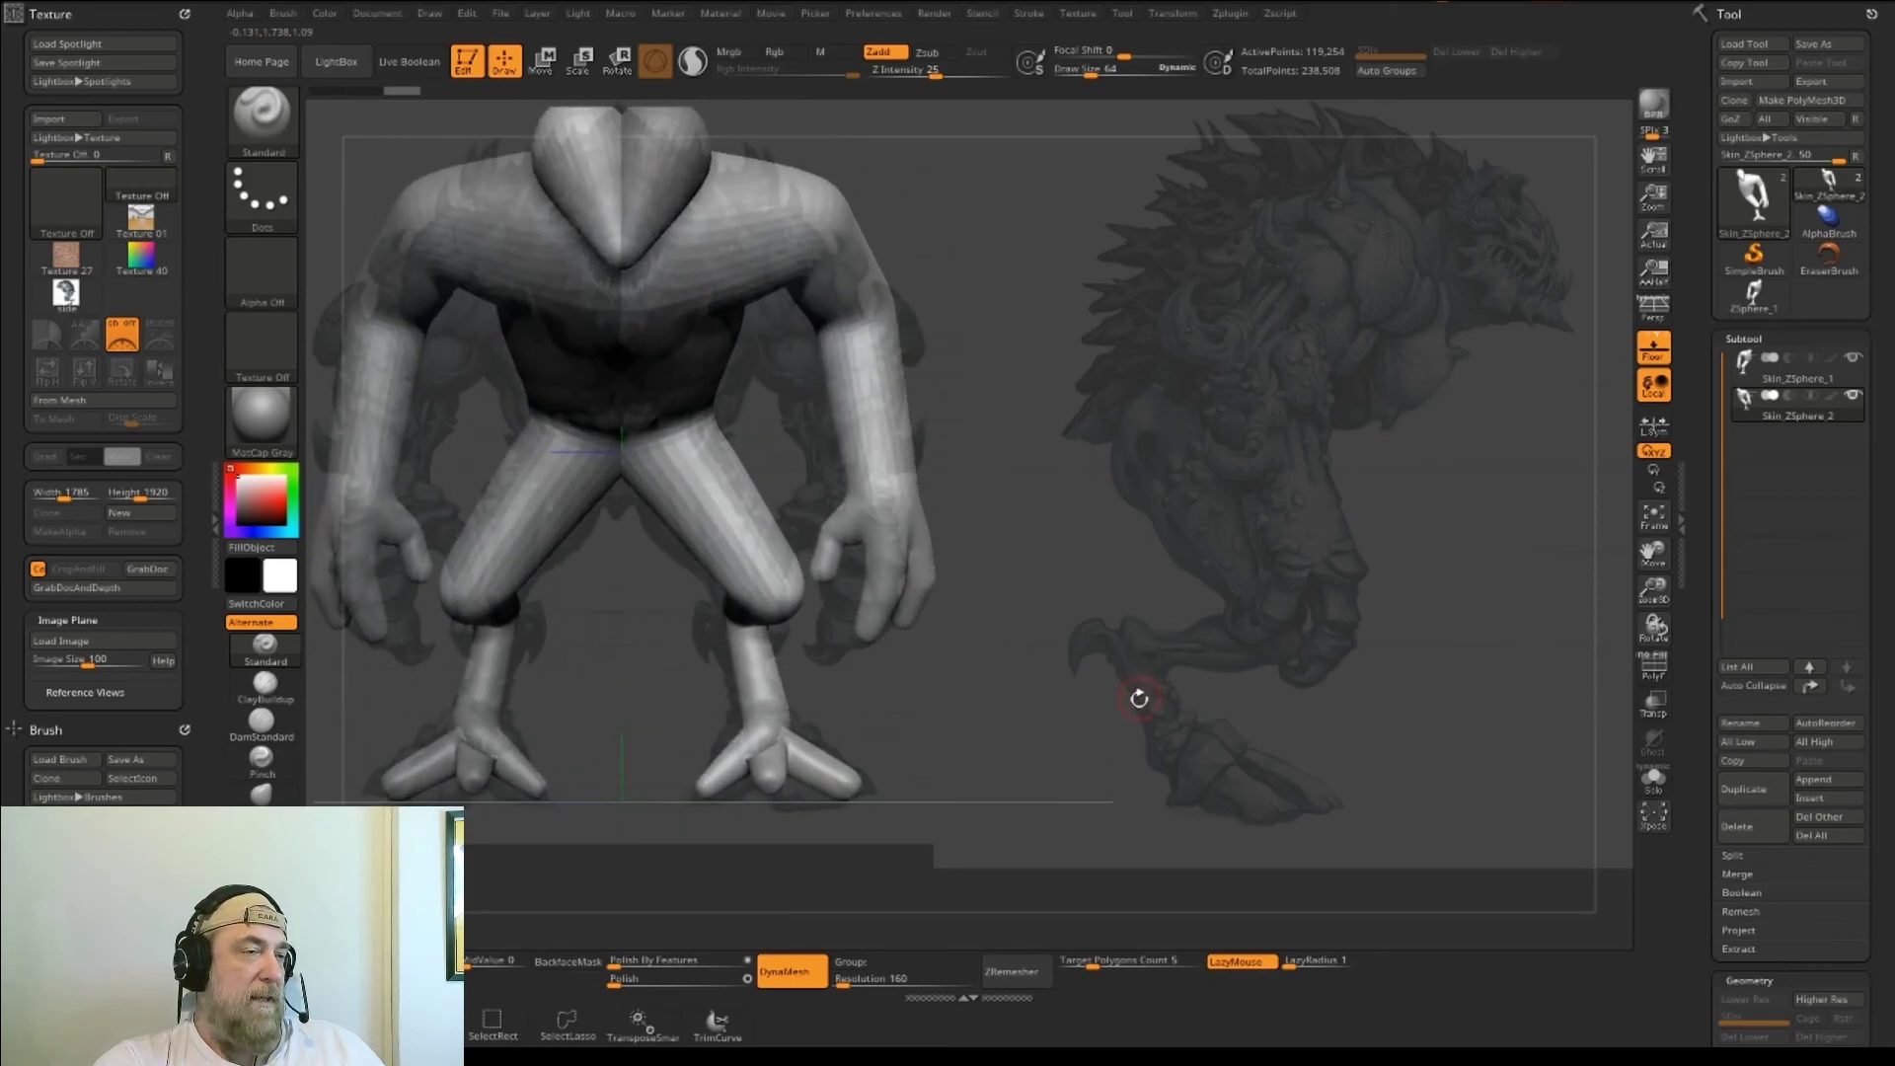
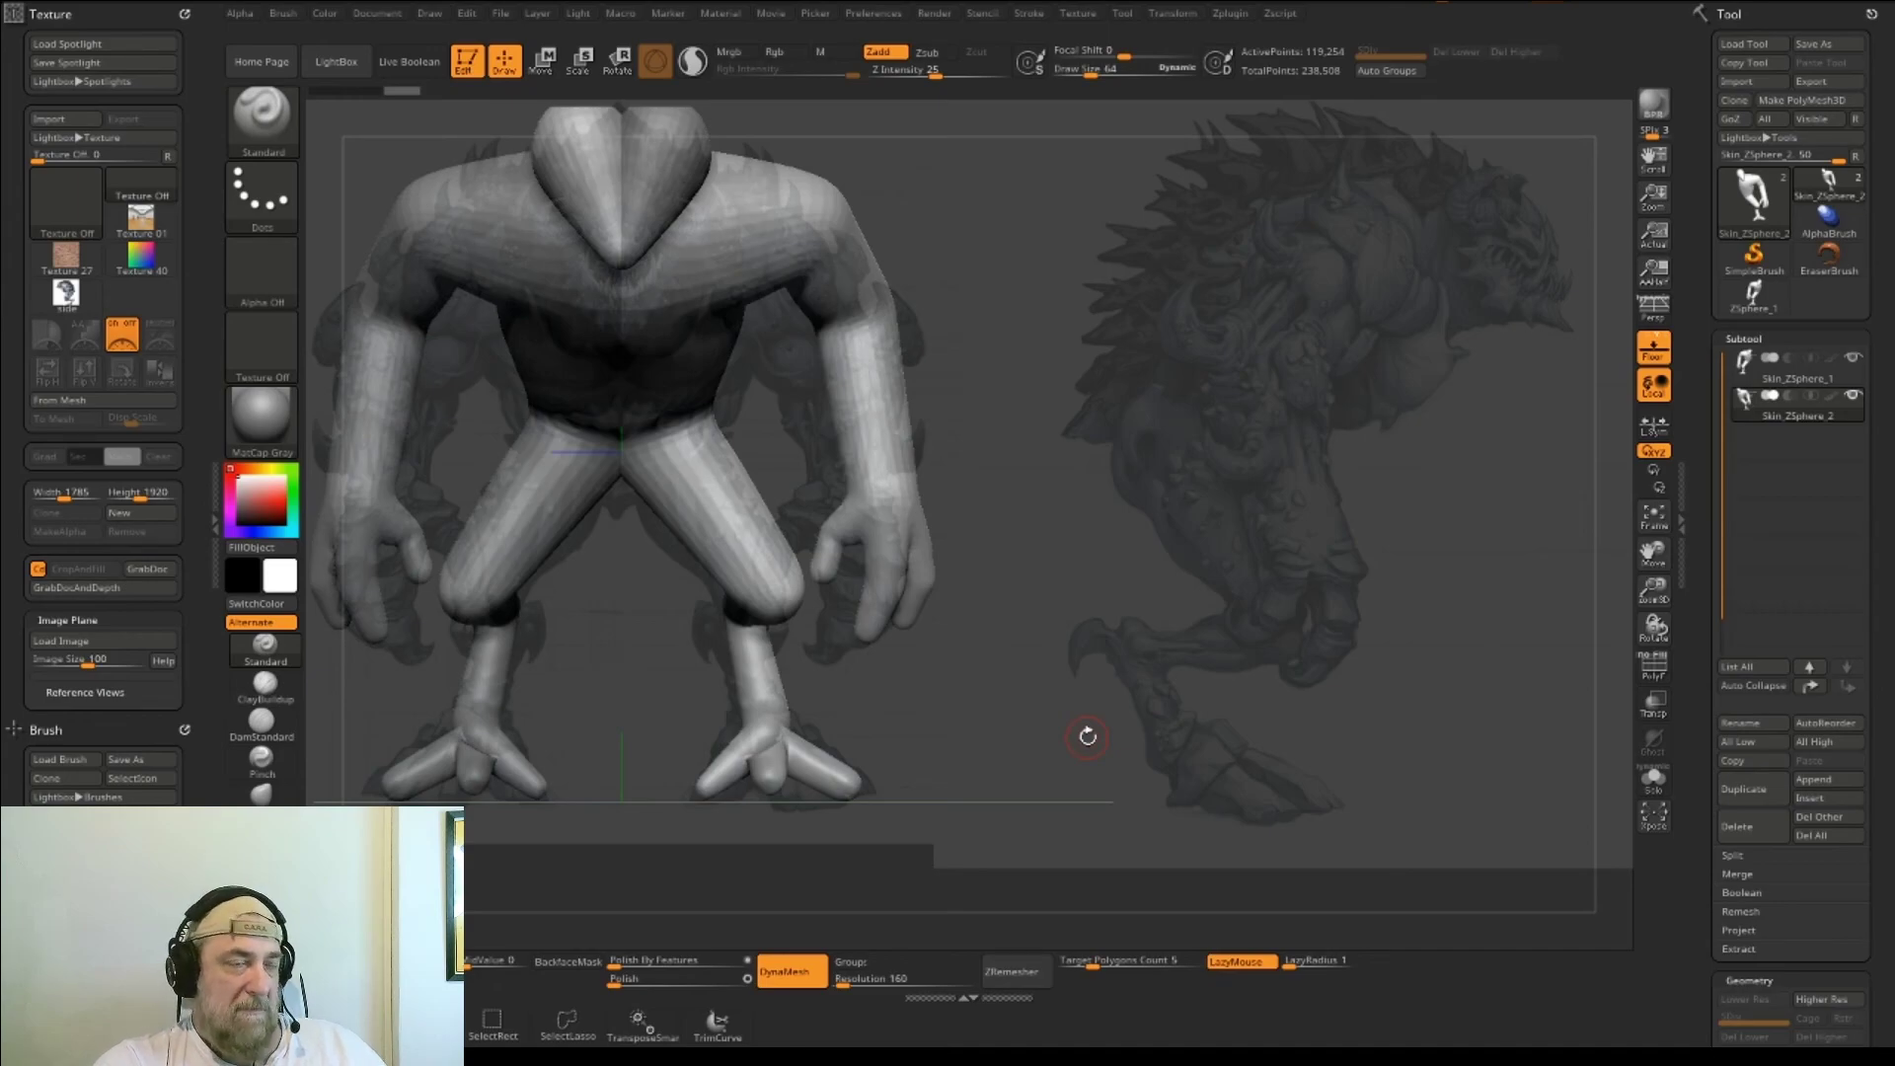
left_click_drag(1111, 619, 1123, 509, "alt")
left_click_drag(1123, 509, 1515, 509, "alt")
left_click_drag(1328, 653, 1529, 660)
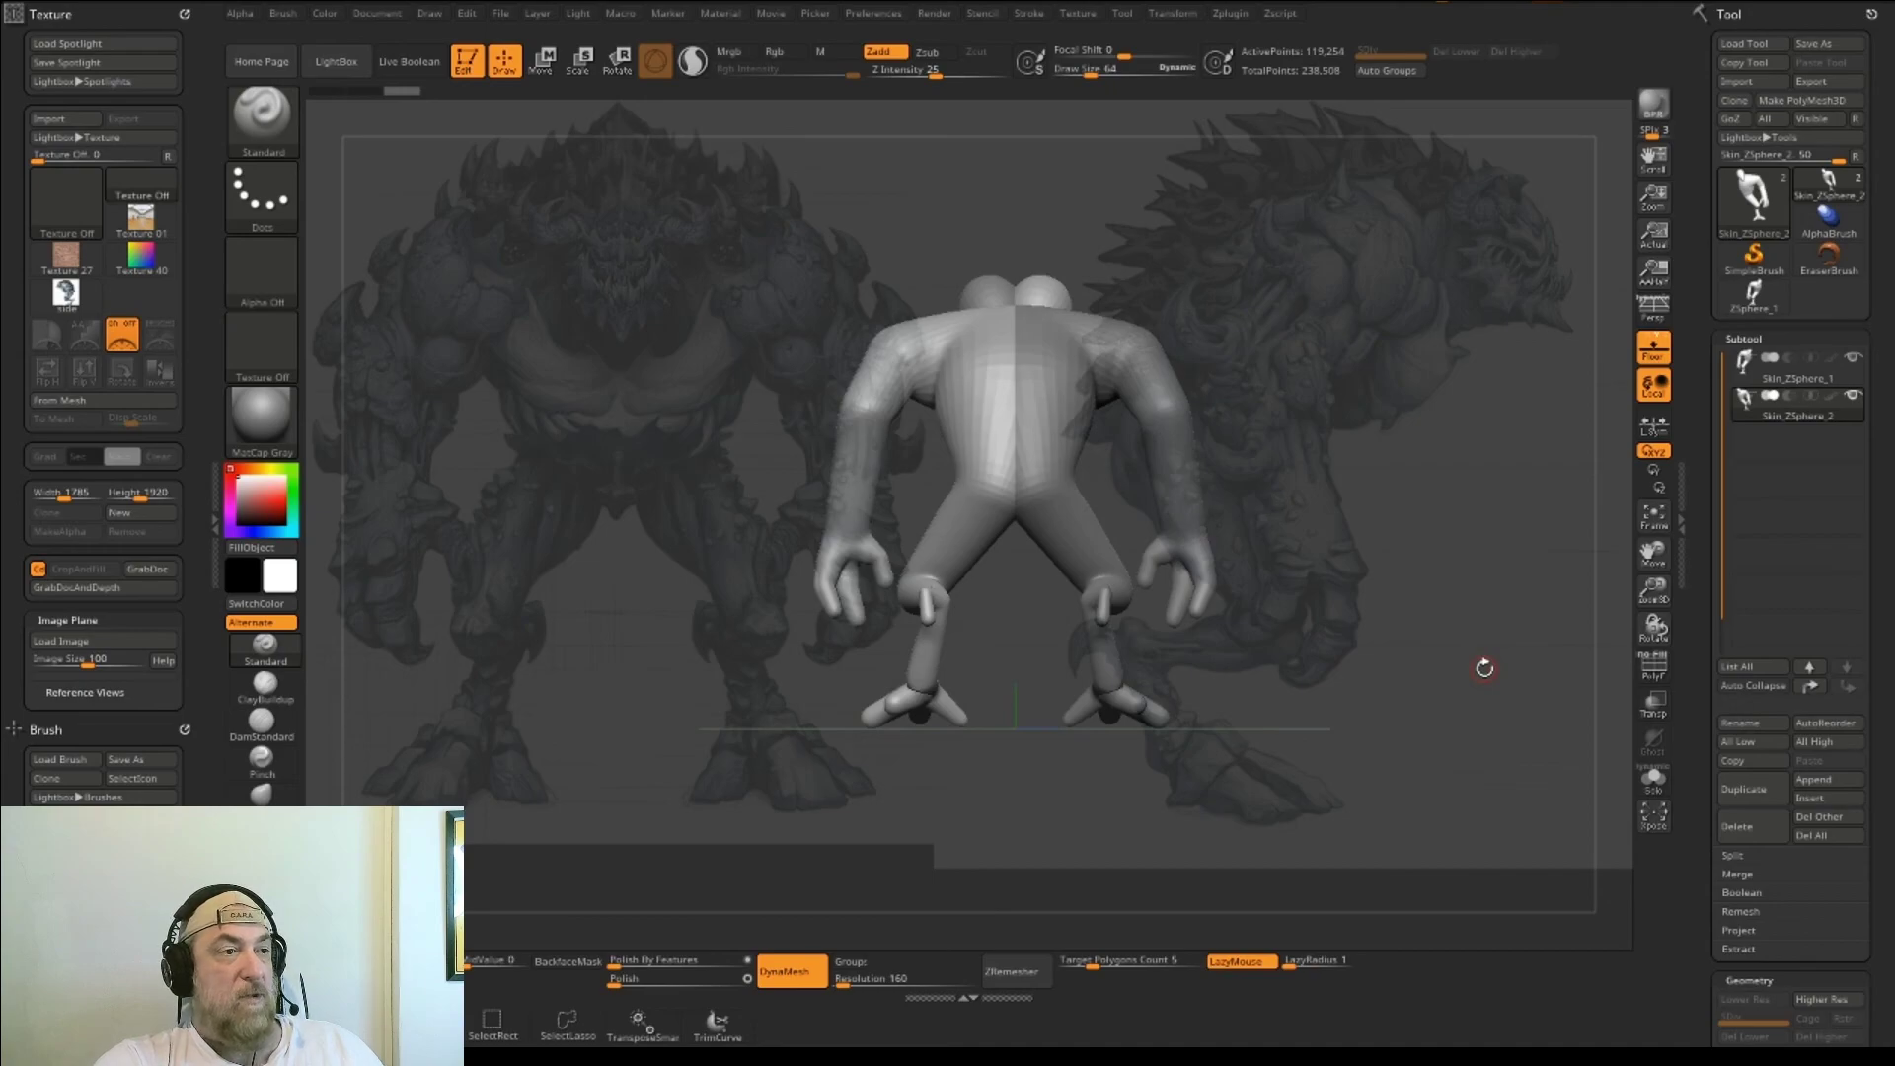
- Merge the original half down with the mirrored copy into a single subtool and view it from the front
left_click(1796, 370)
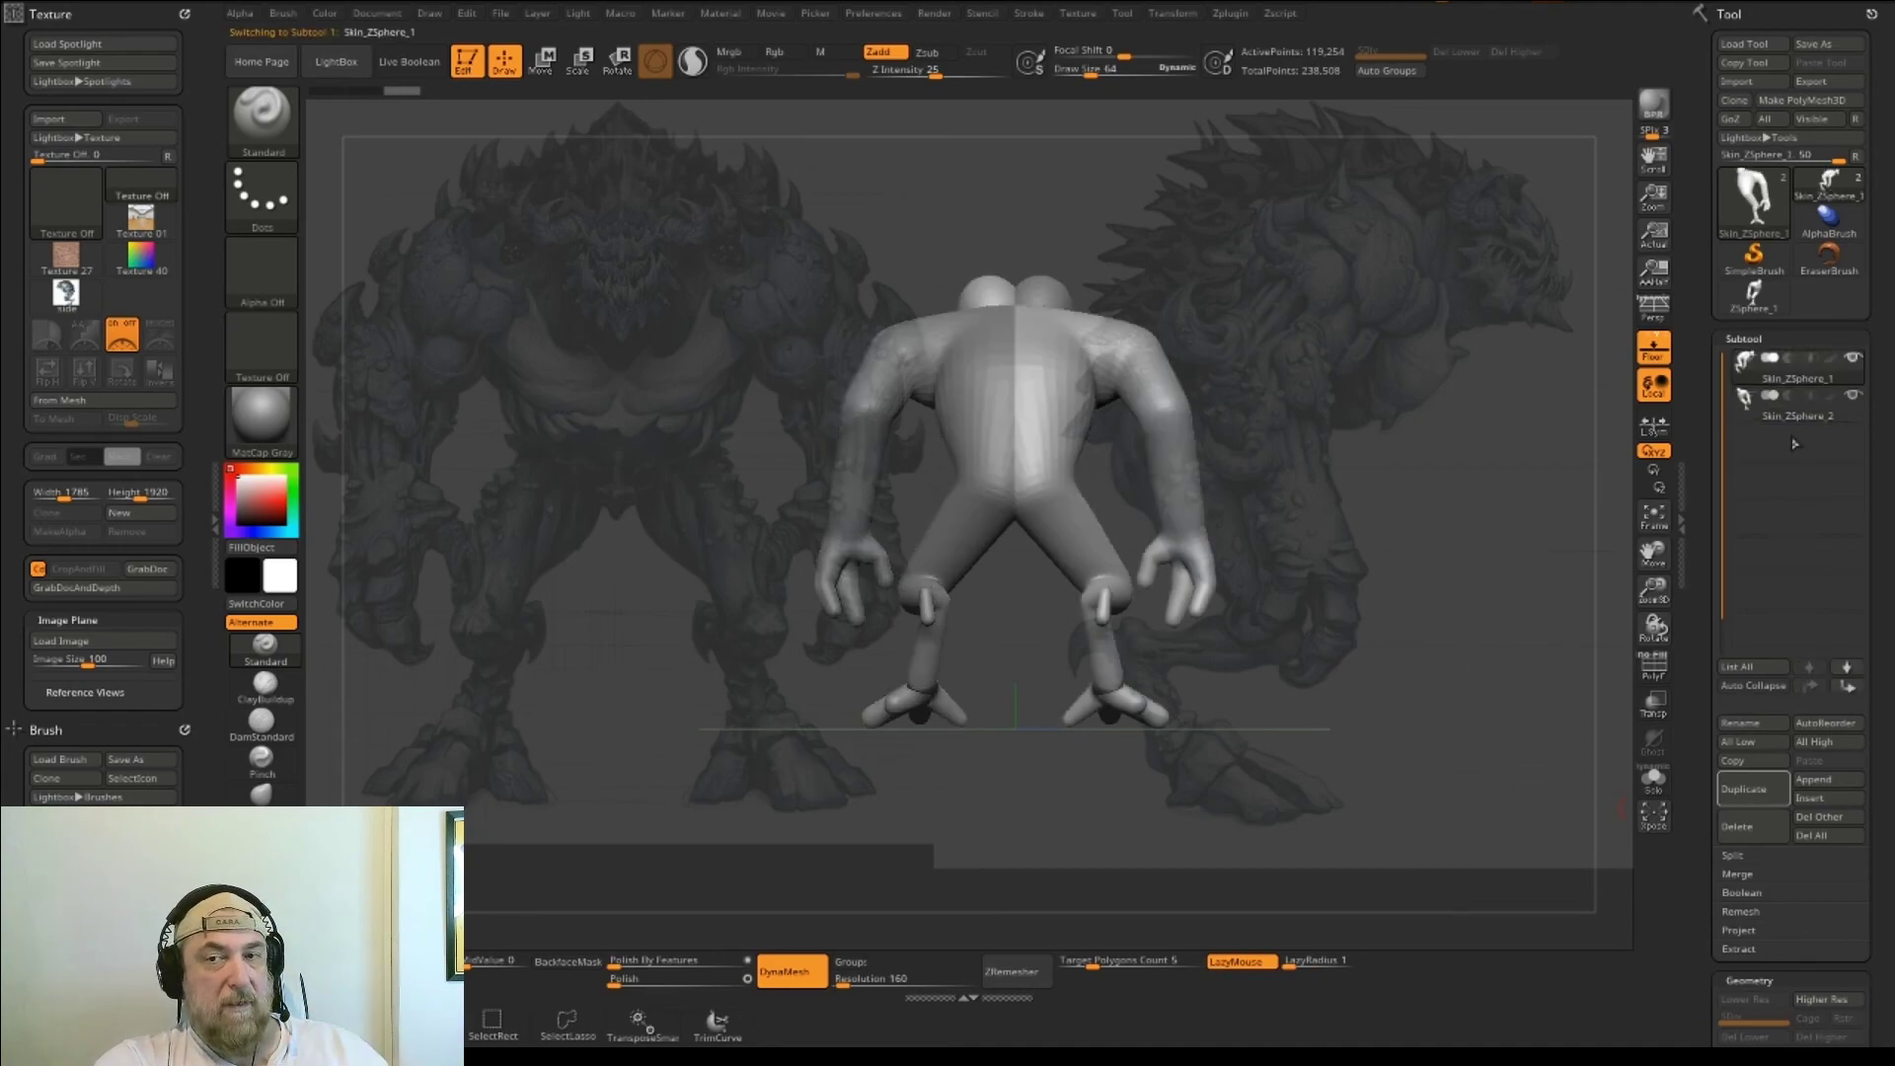
left_click(1737, 873)
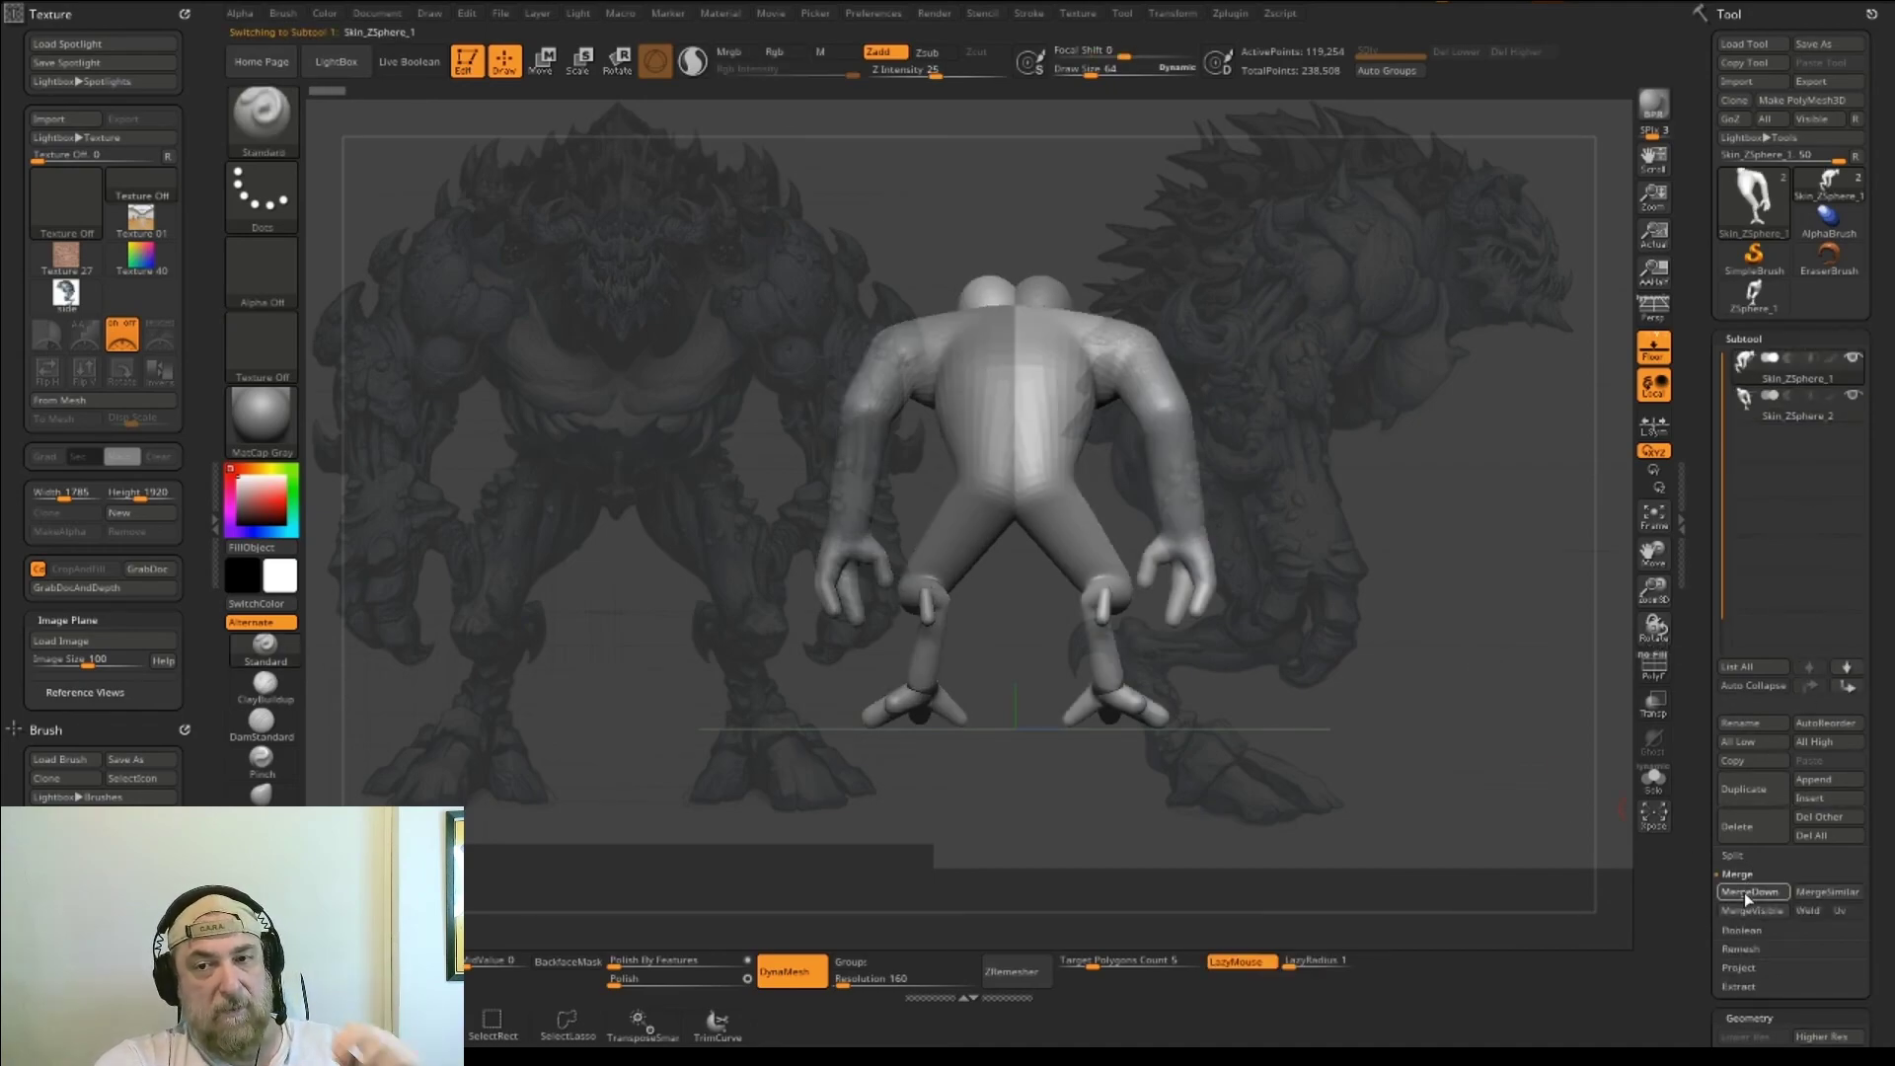
left_click(1744, 892)
left_click(1693, 928)
left_click_drag(1362, 730, 1377, 641)
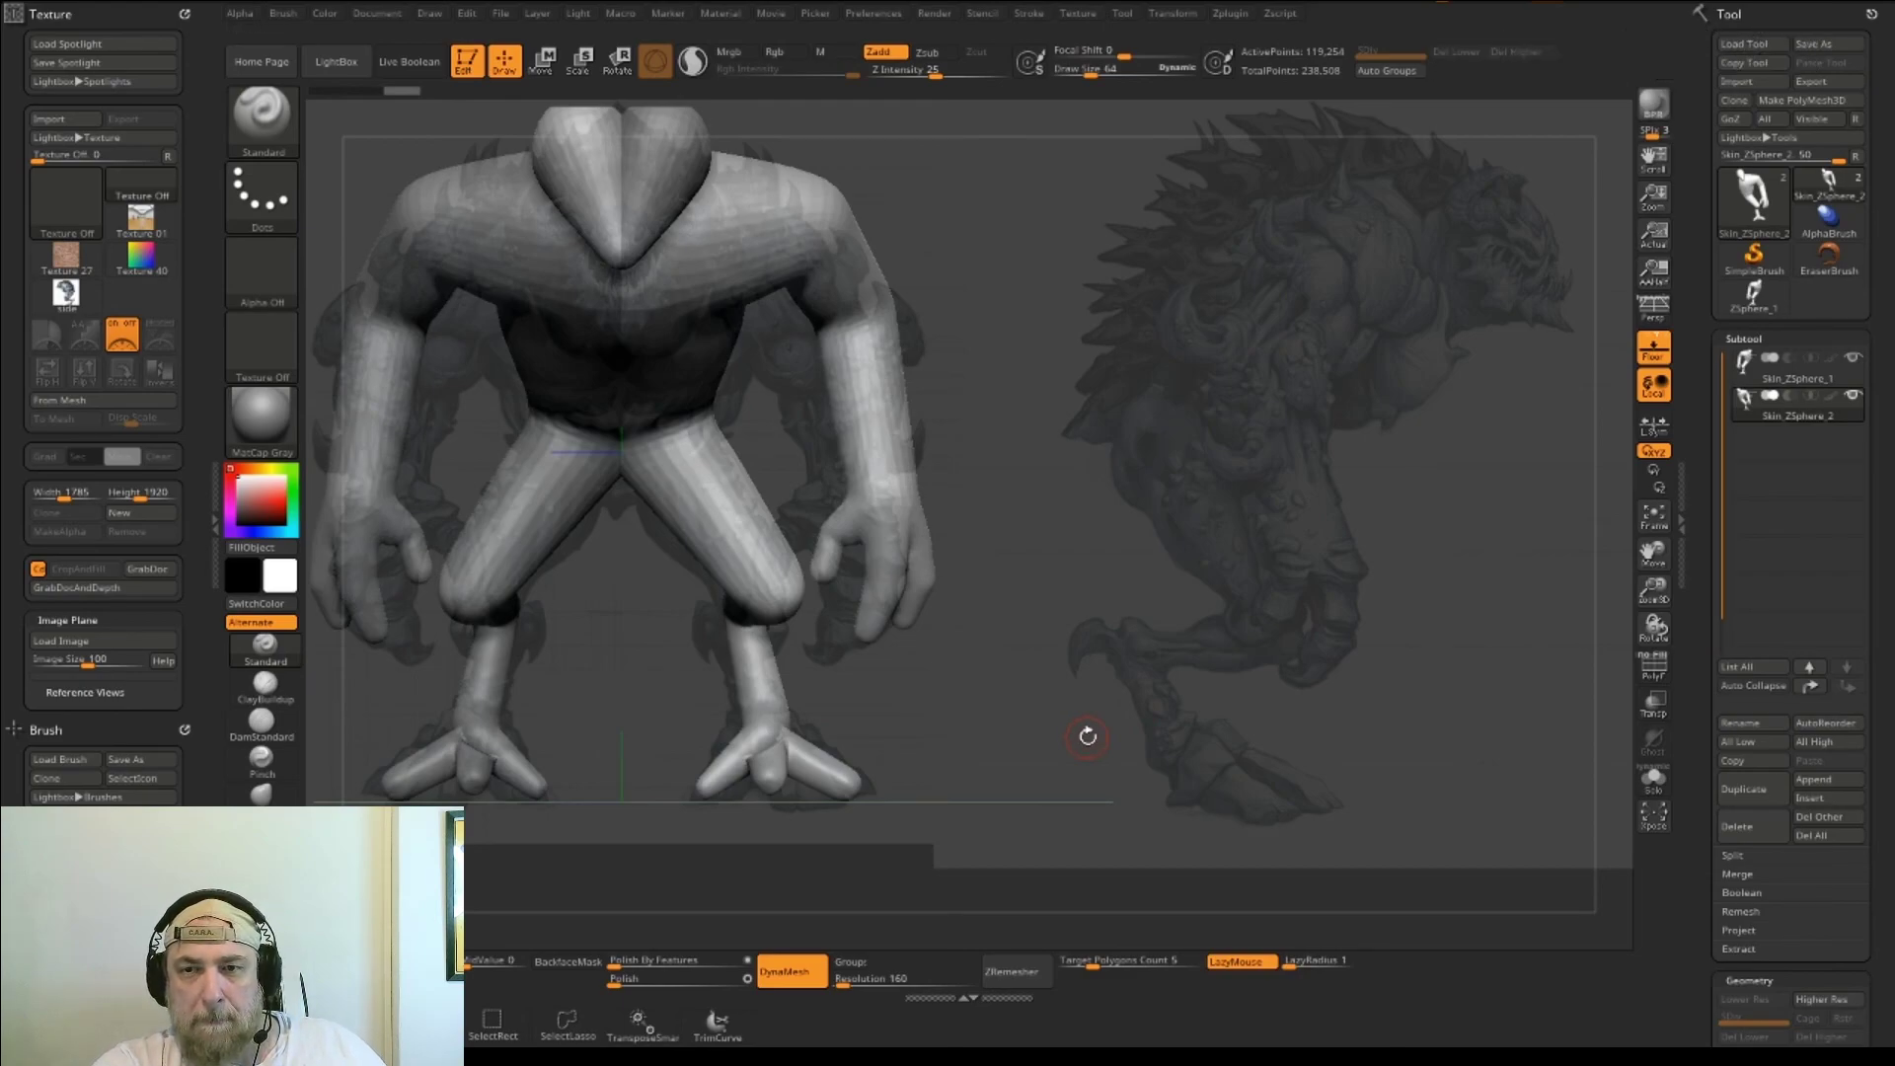
key("space")
key("space")
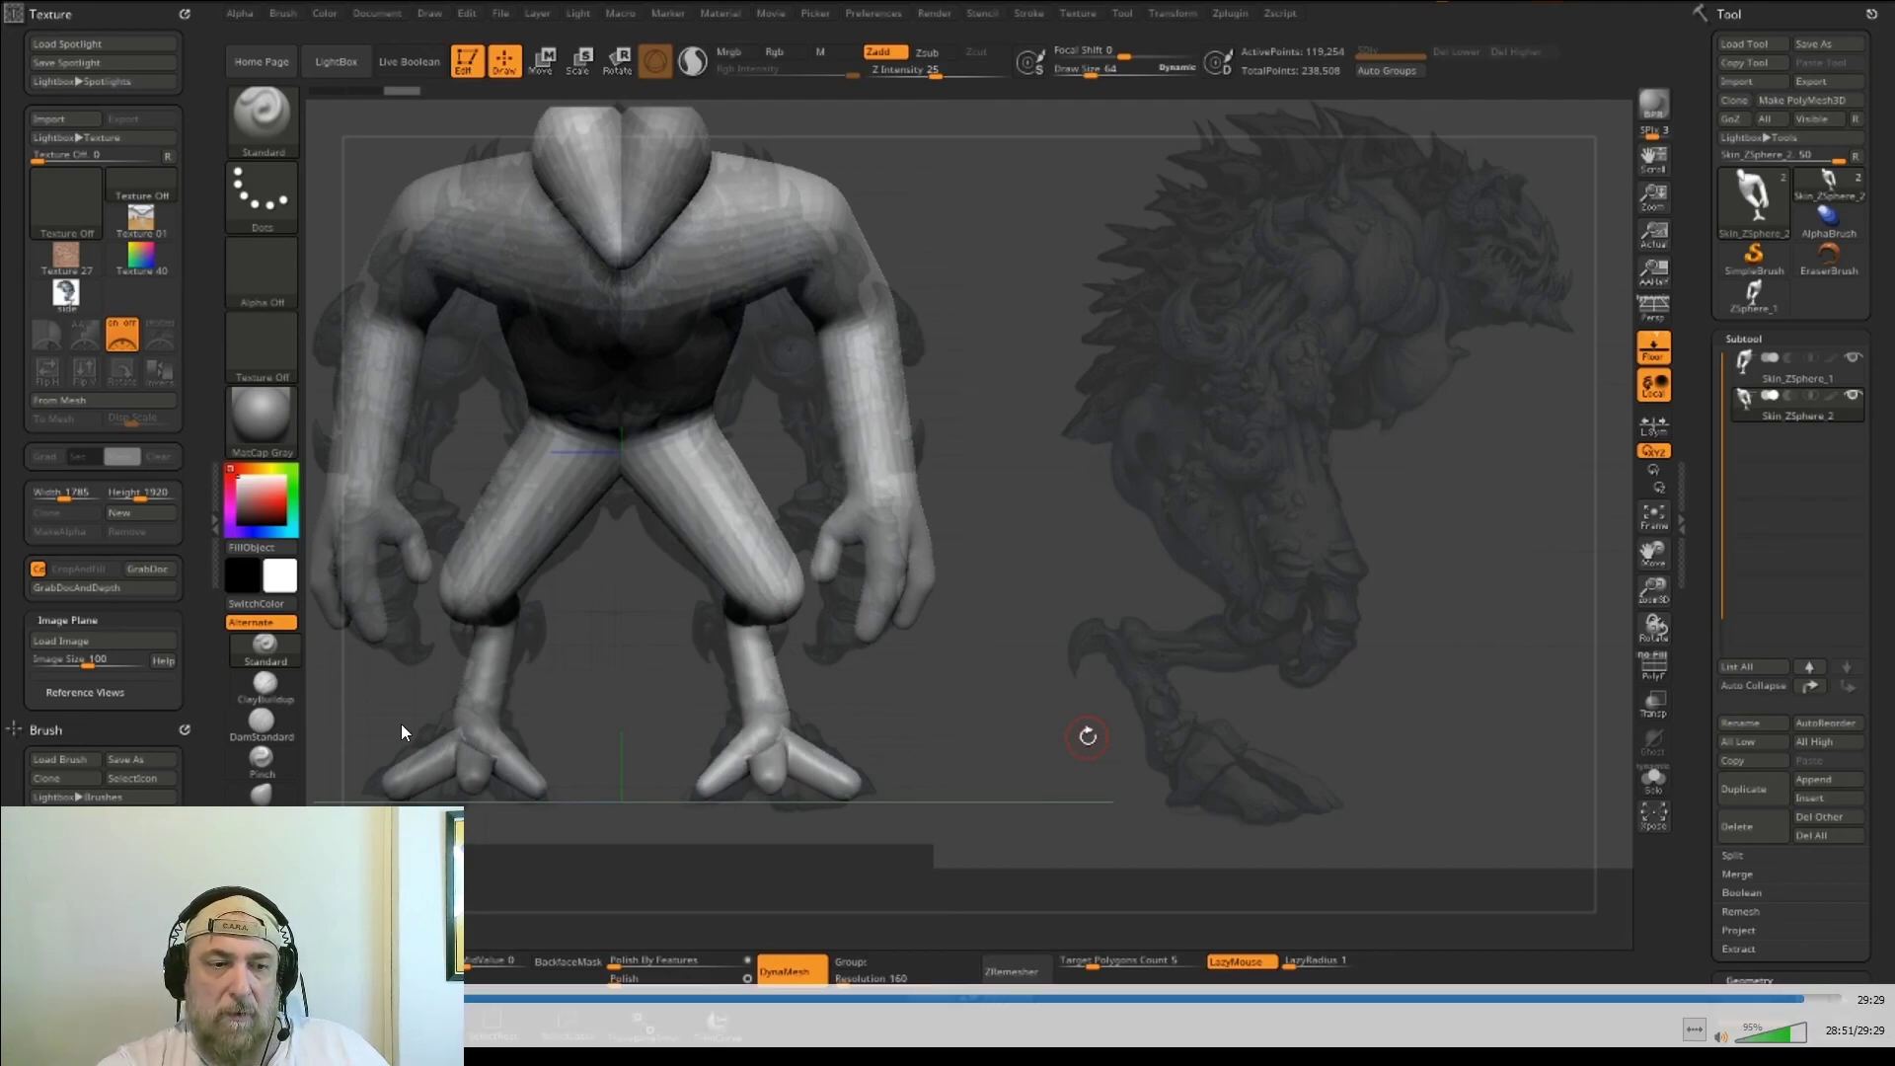
key("space")
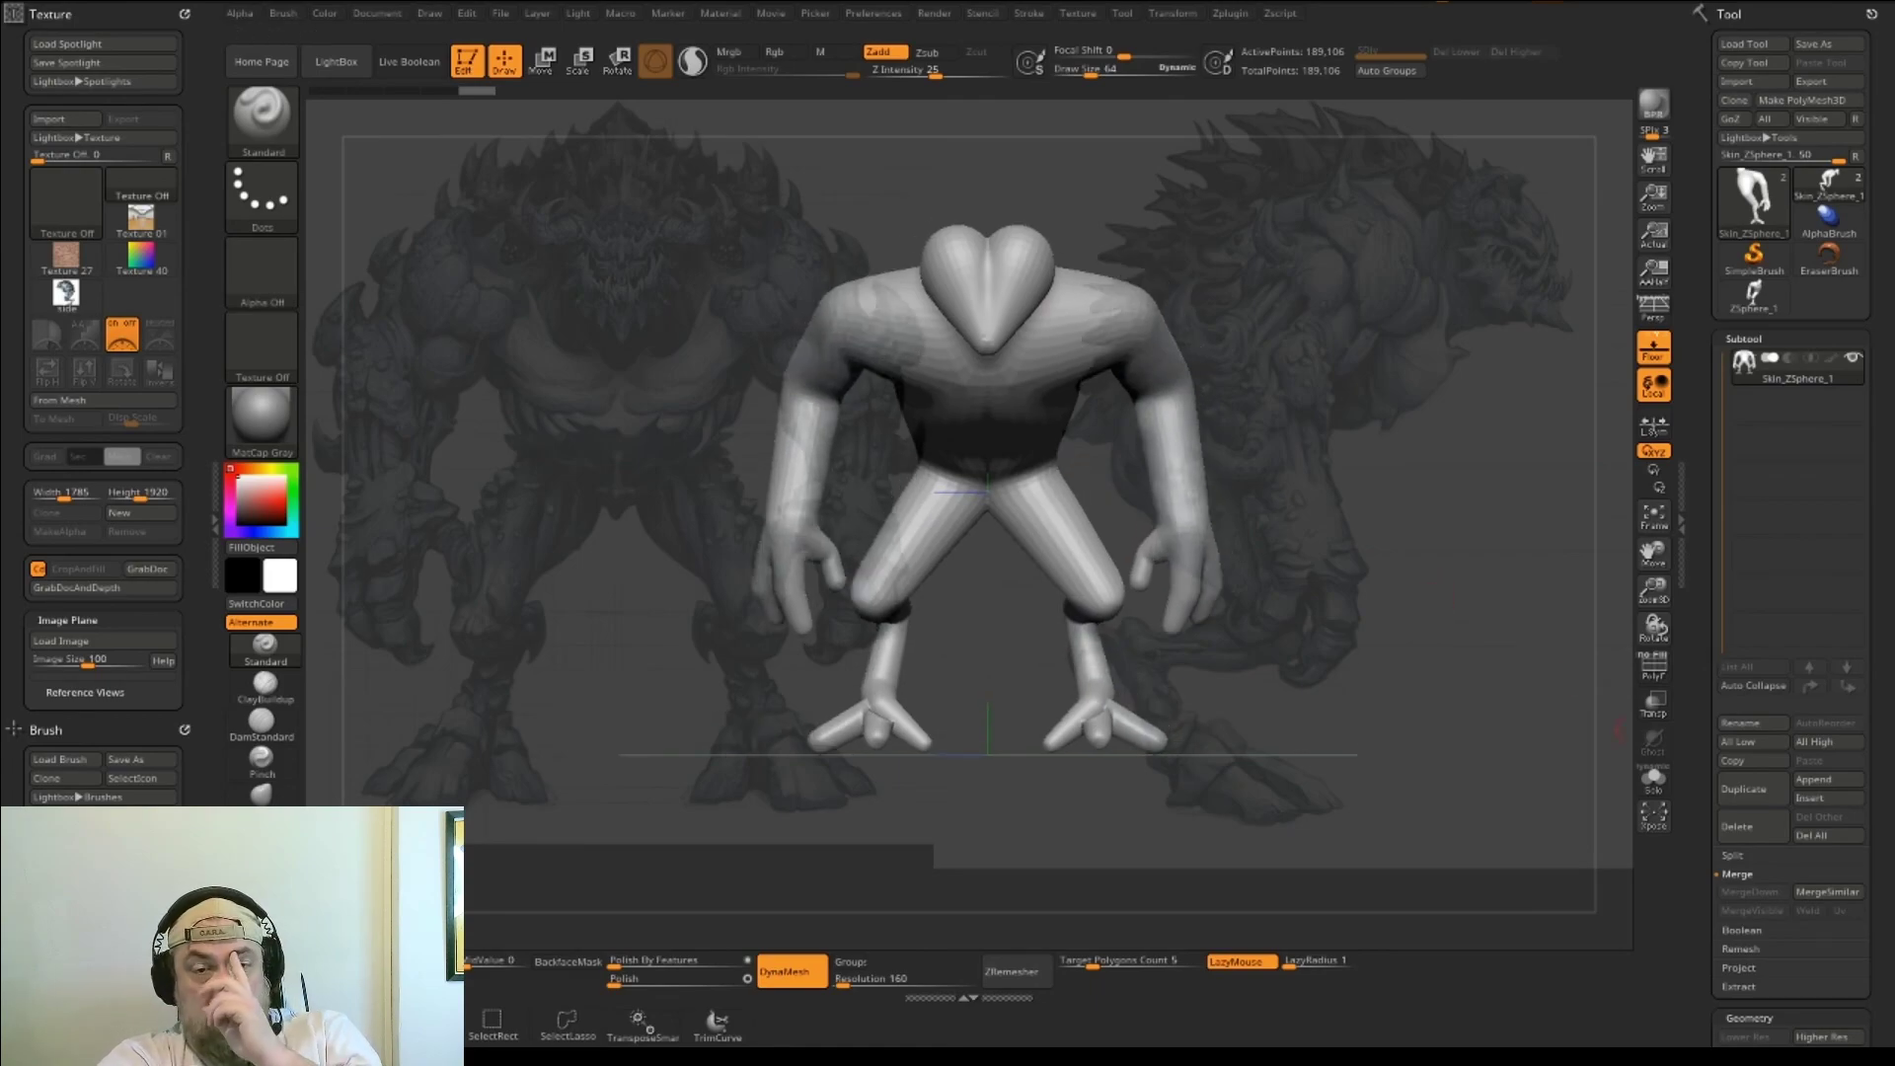
mouse_move(1441, 441)
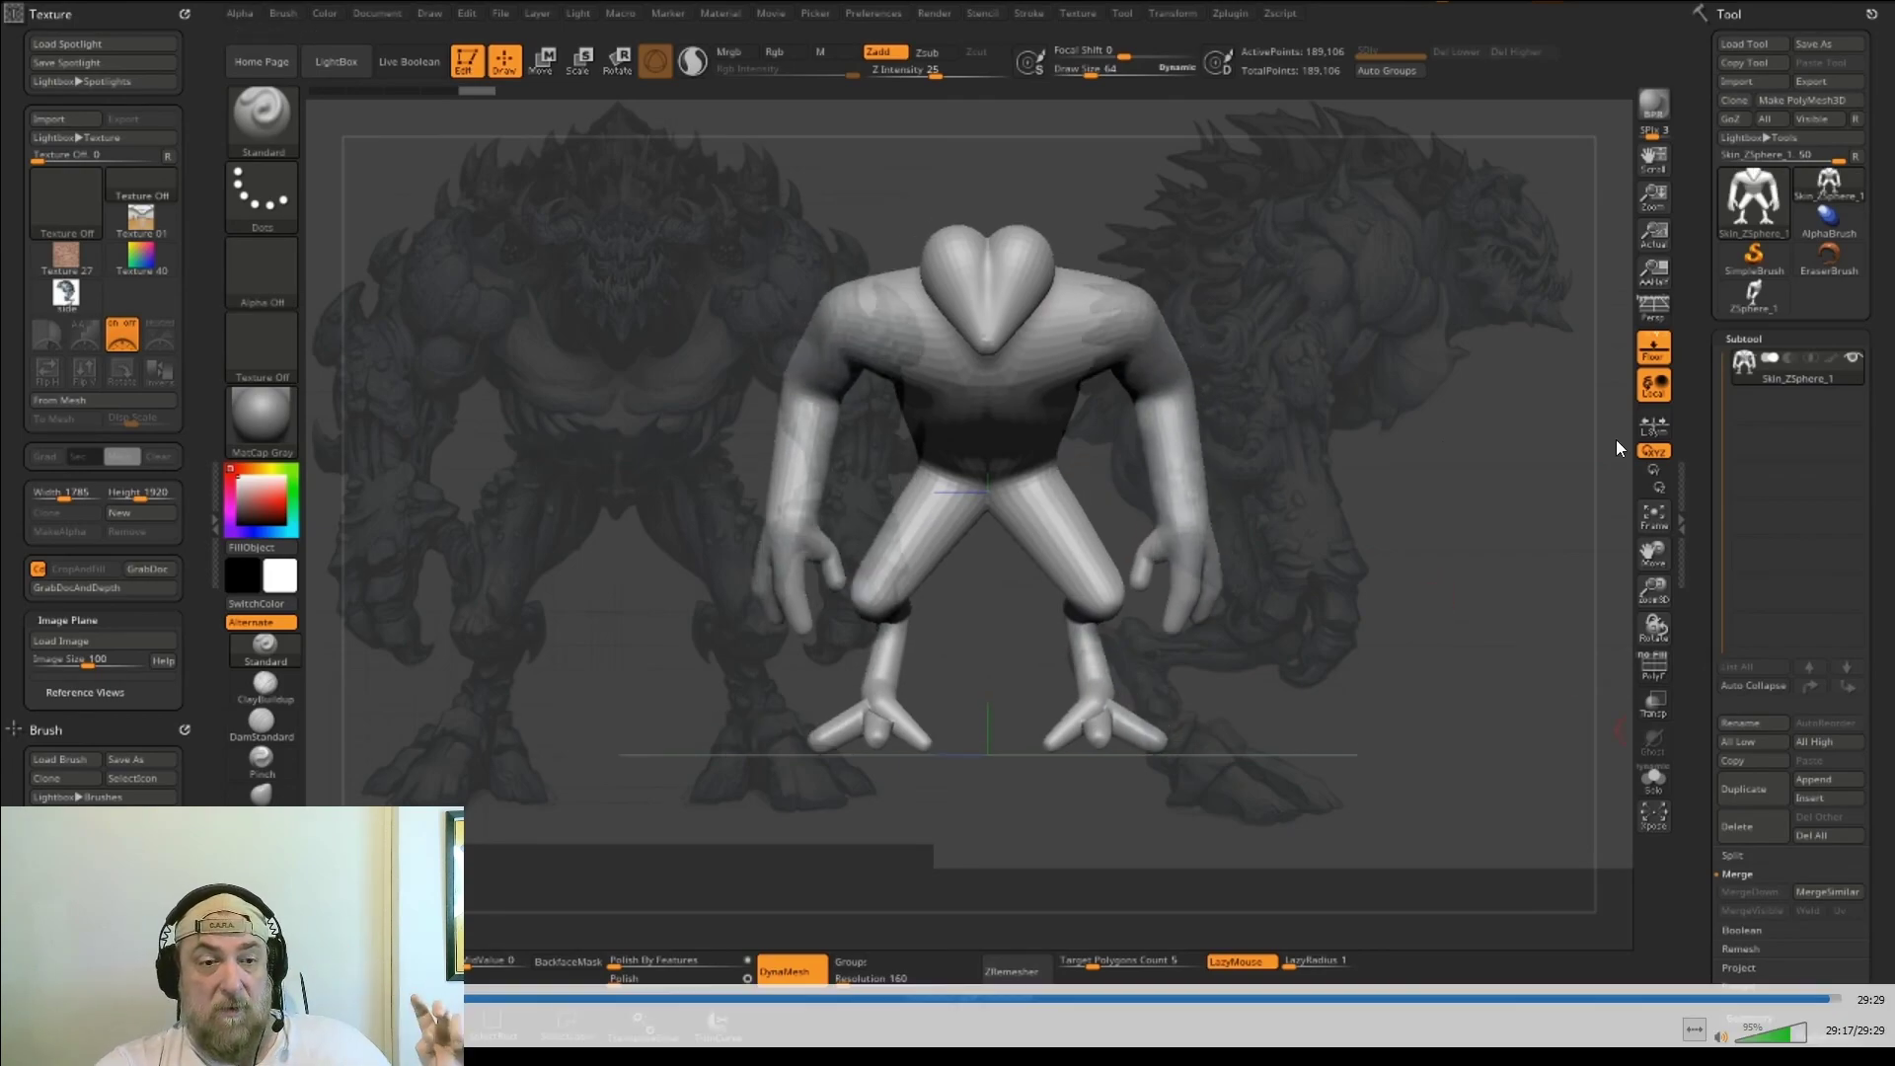